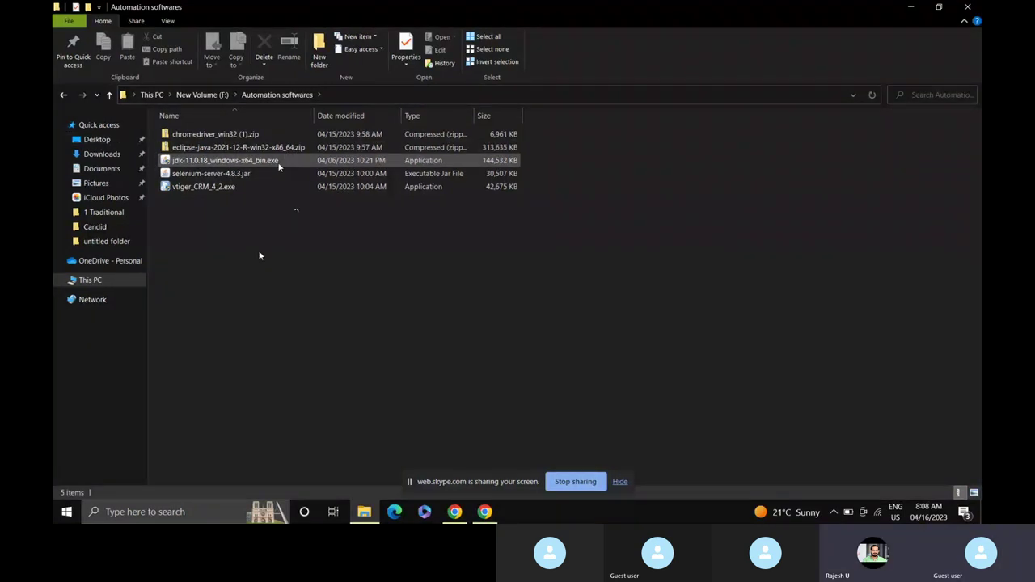
Navigate from This PC through C: to Program Files\Java to list the installed JDK/JRE folders.
left_click(80, 280)
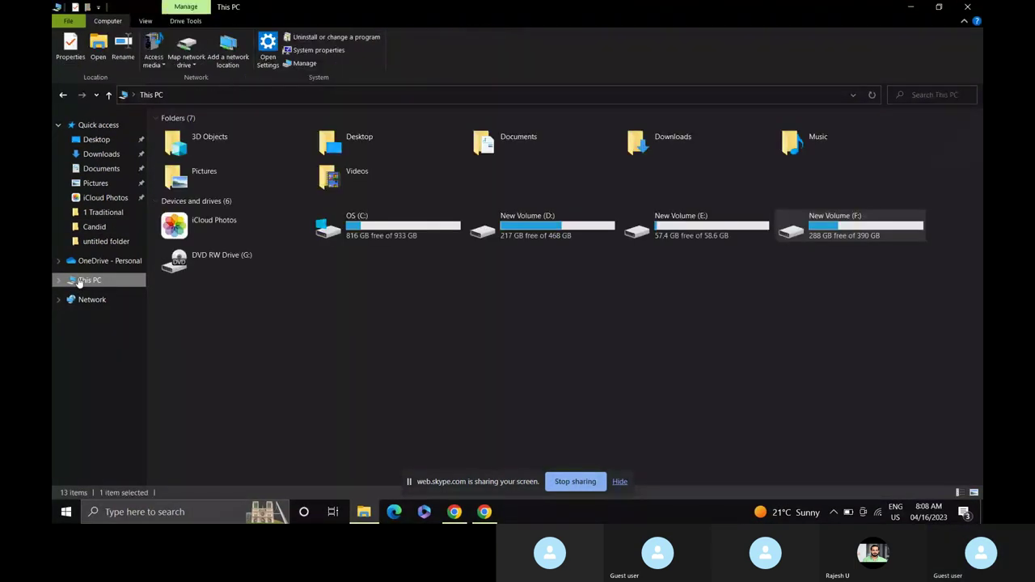
double_click(391, 229)
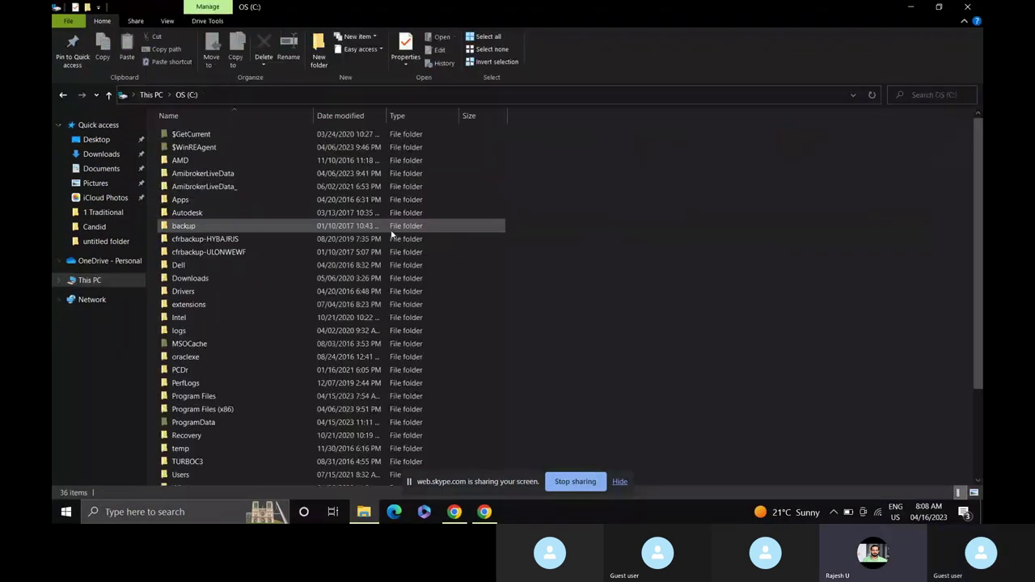
double_click(240, 409)
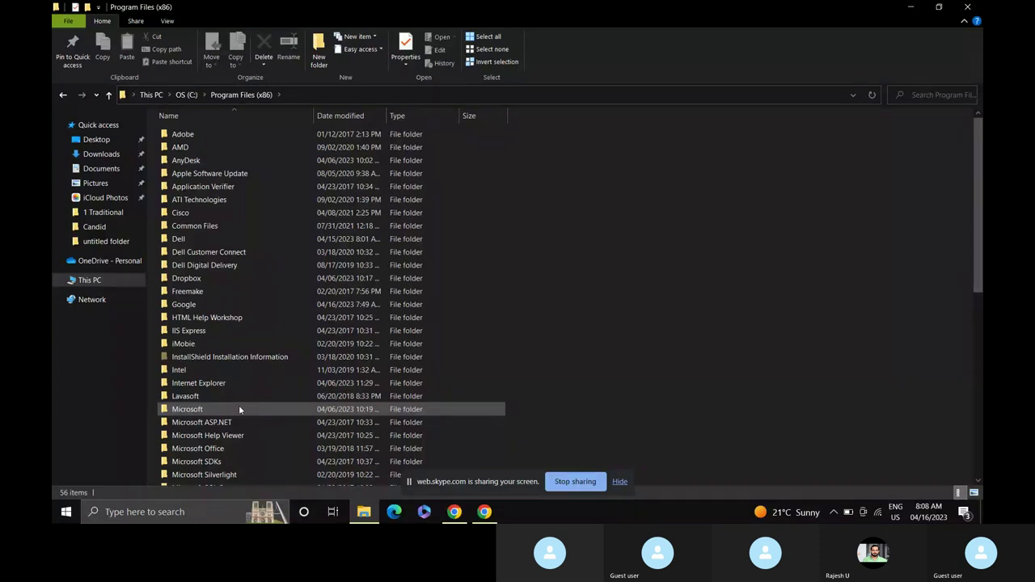
scroll(238, 406, "down", 1)
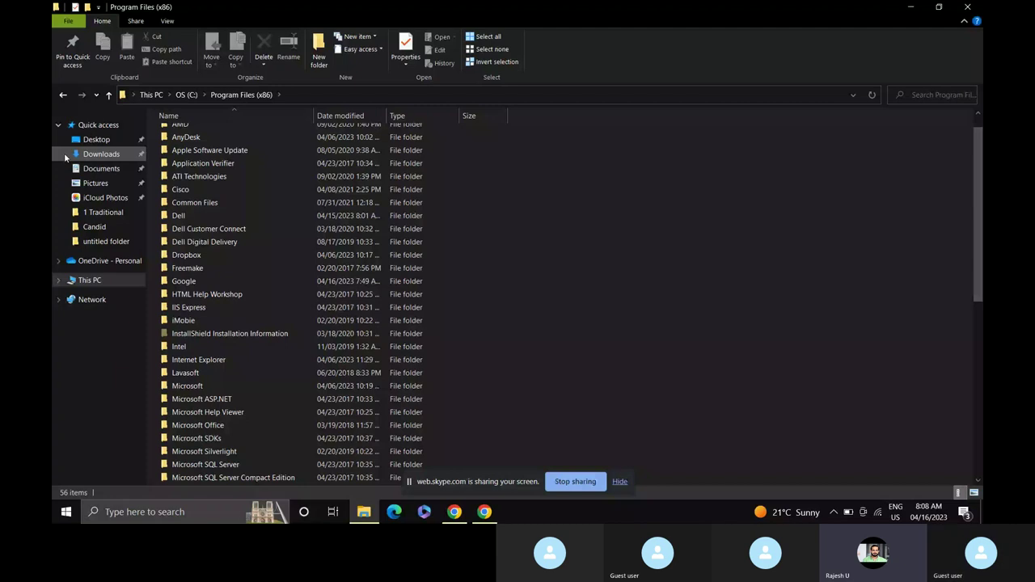
key("alt+Left")
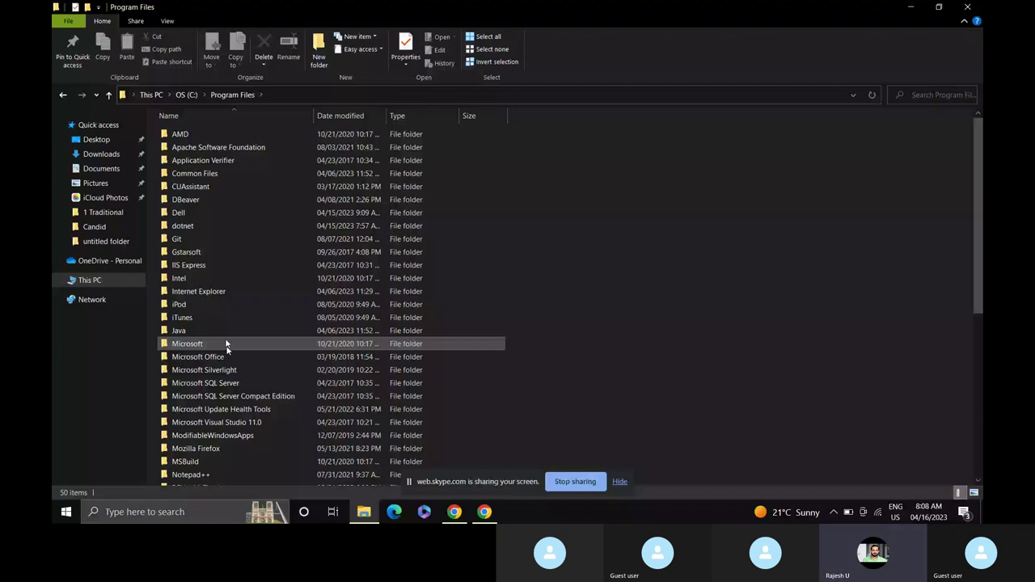
double_click(222, 331)
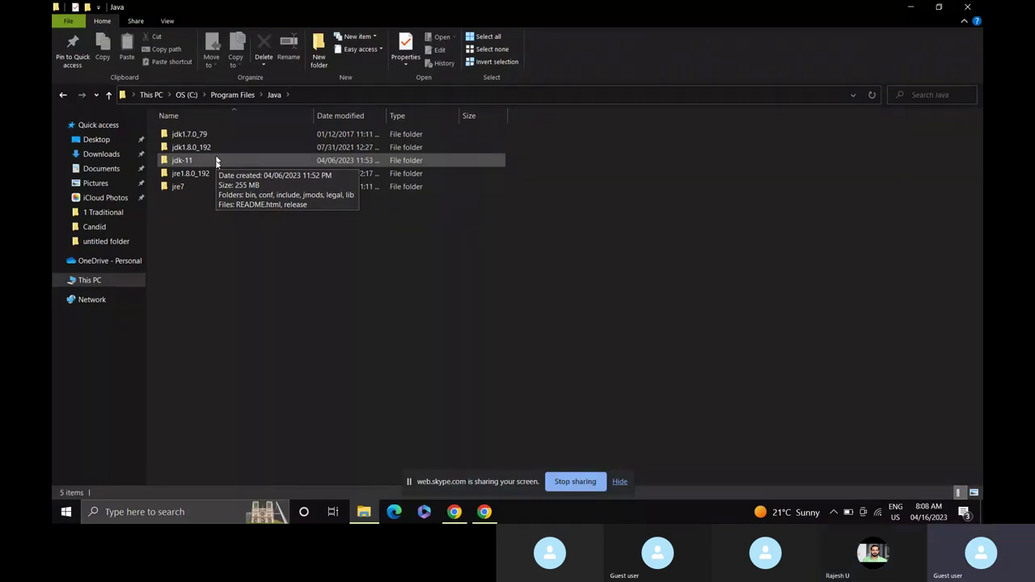
Search 'remove' to reach Add or remove programs and filter the apps list by 'java'.
left_click(129, 510)
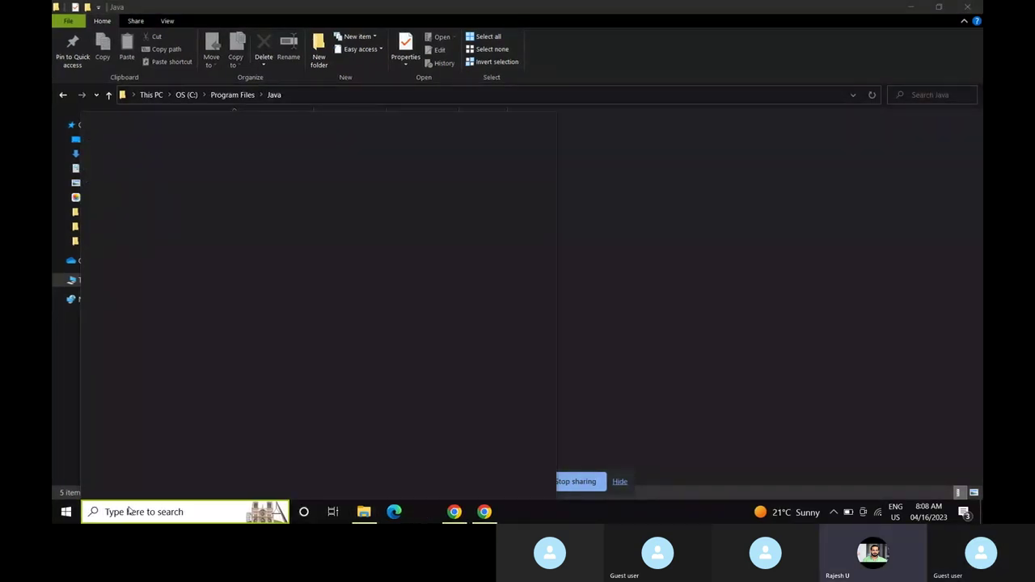
type("rem")
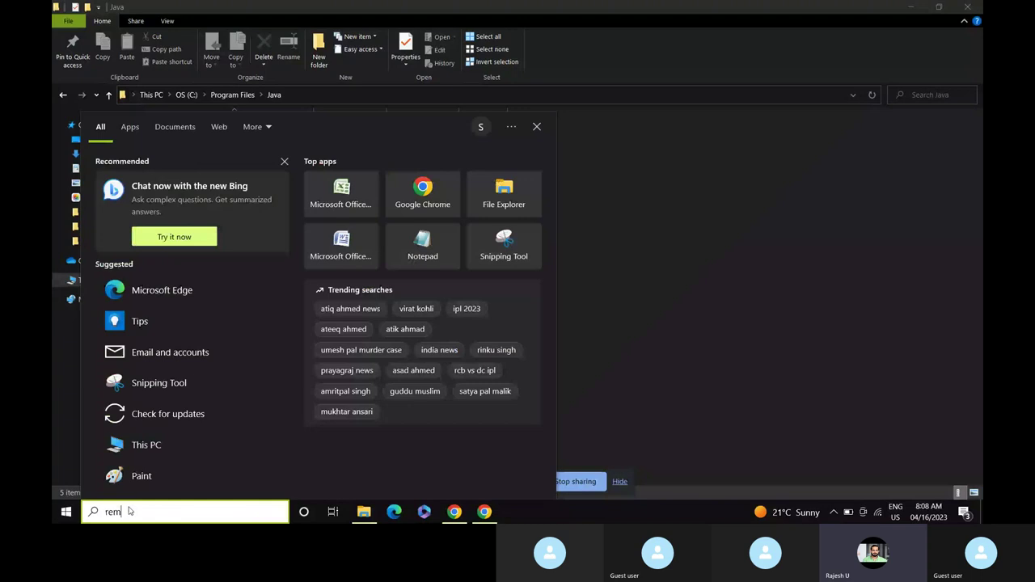
type("ove")
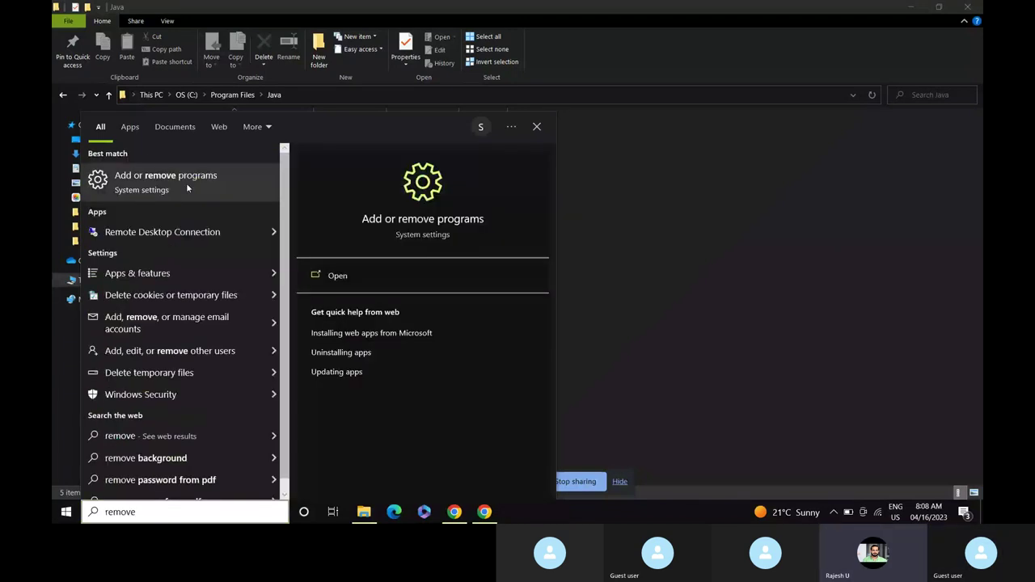
left_click(186, 182)
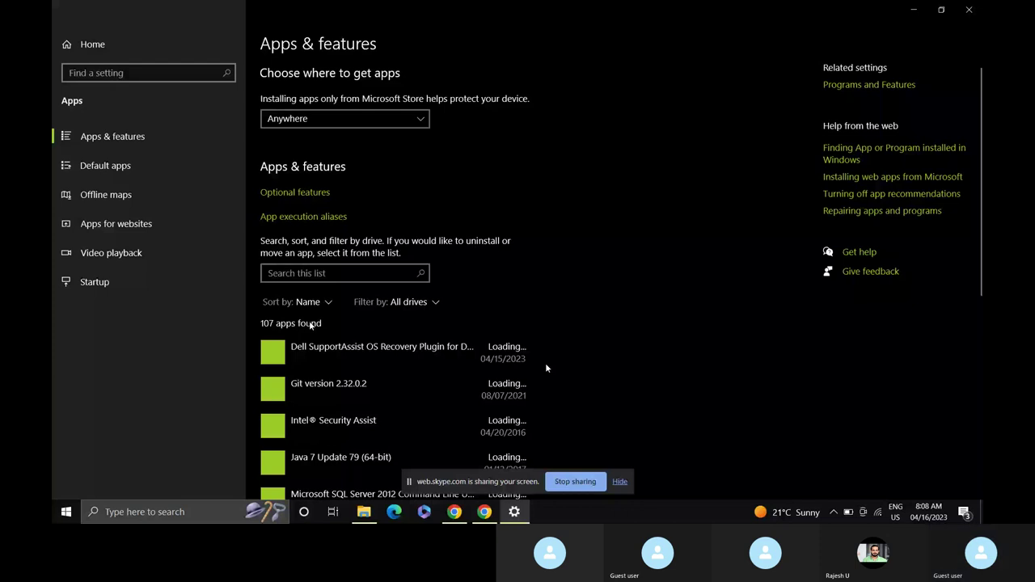
left_click(343, 275)
type("java")
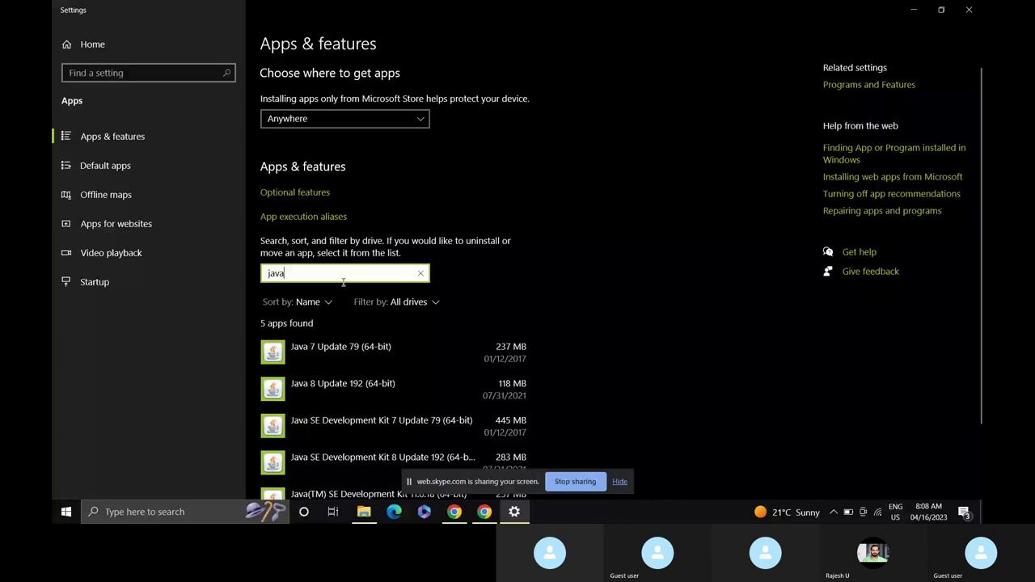
Start uninstalling Java 7 Update 79, cancel it in Windows Installer, then select JDK 7 Update 79.
left_click(398, 348)
left_click(498, 404)
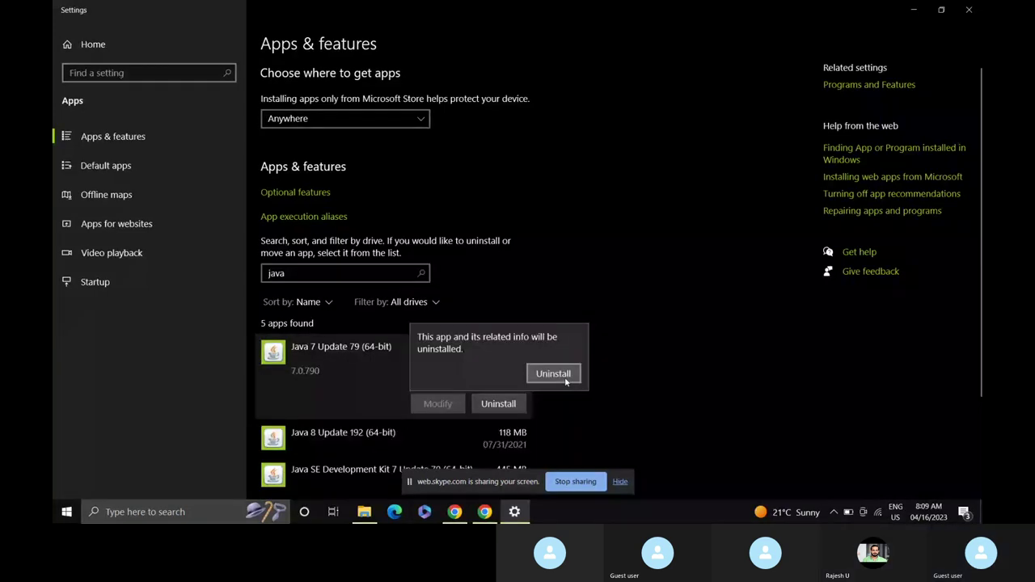
left_click(566, 380)
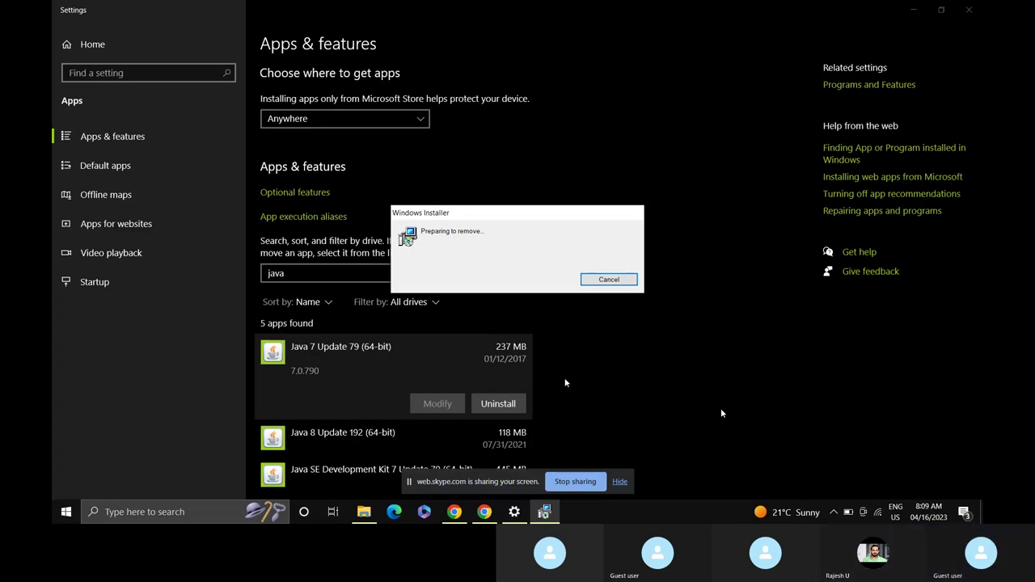
scroll(722, 413, "down", 3)
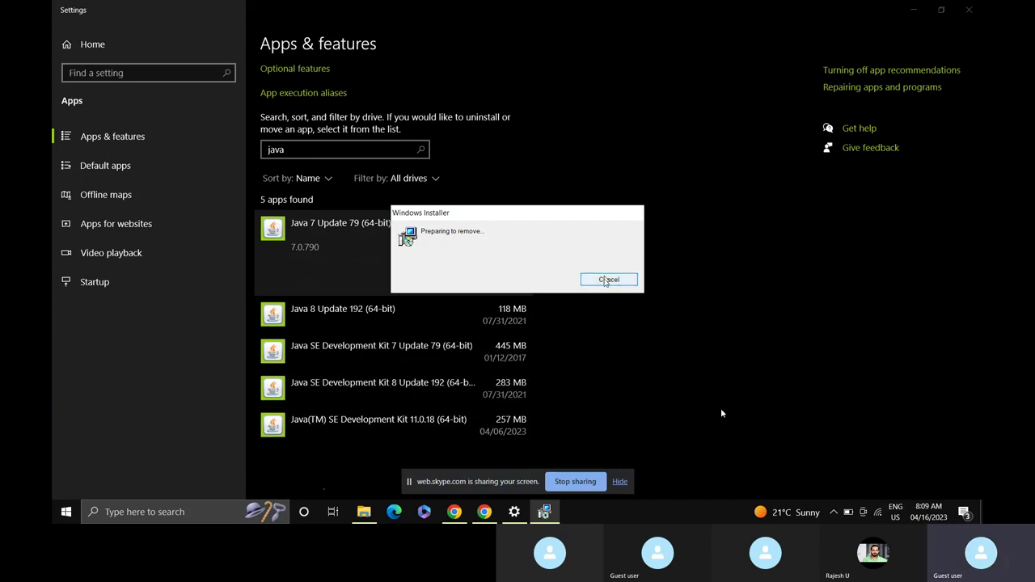
mouse_move(545, 512)
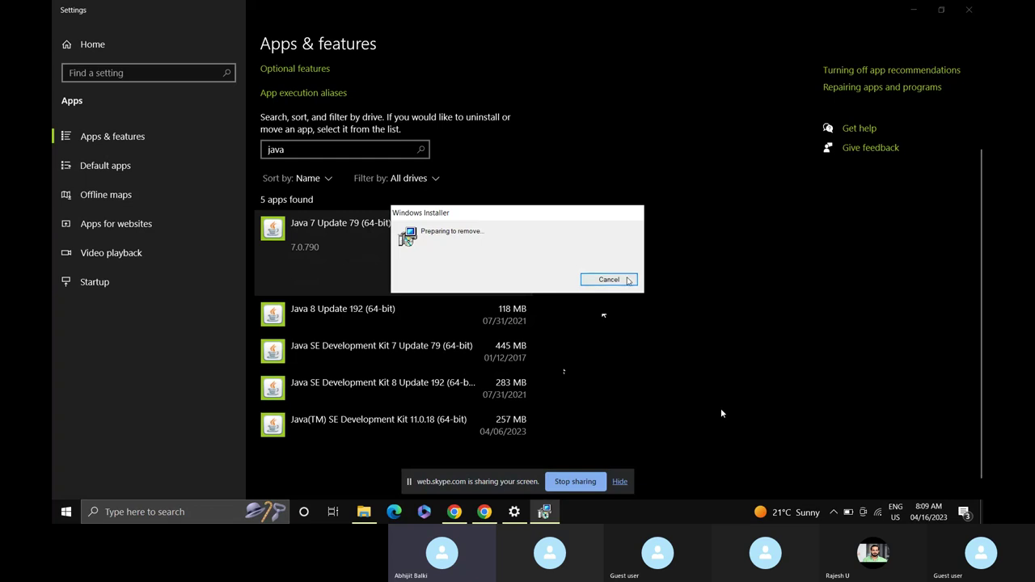
left_click(627, 280)
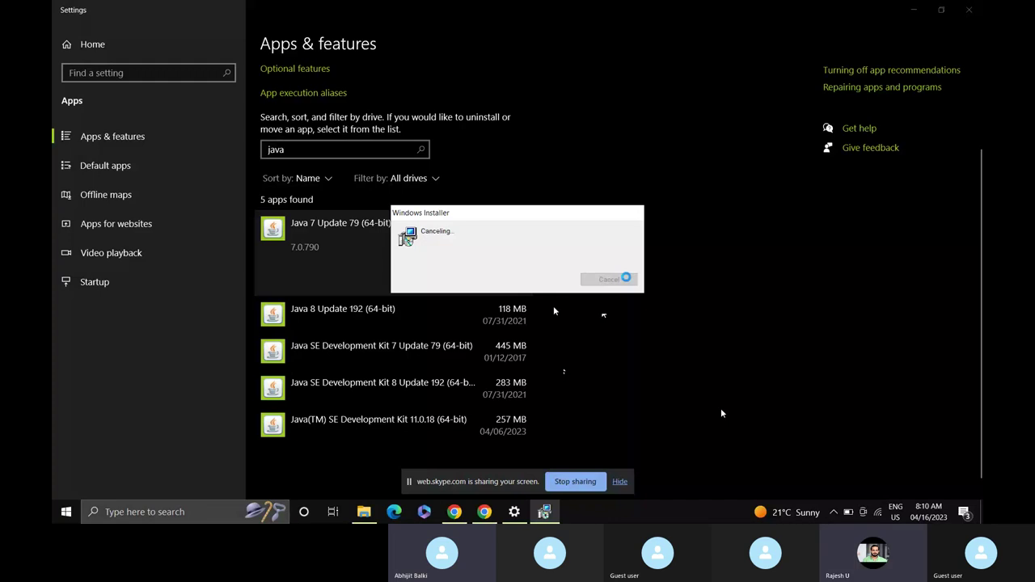
left_click(368, 346)
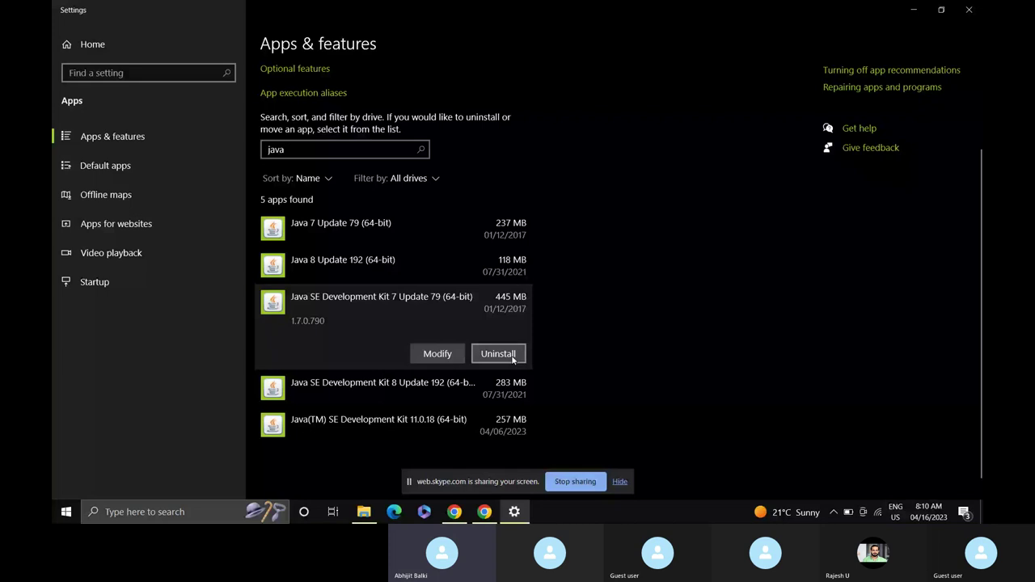
Uninstall Java SE Development Kit 7 Update 79 and return to the filtered Java apps list.
left_click(498, 354)
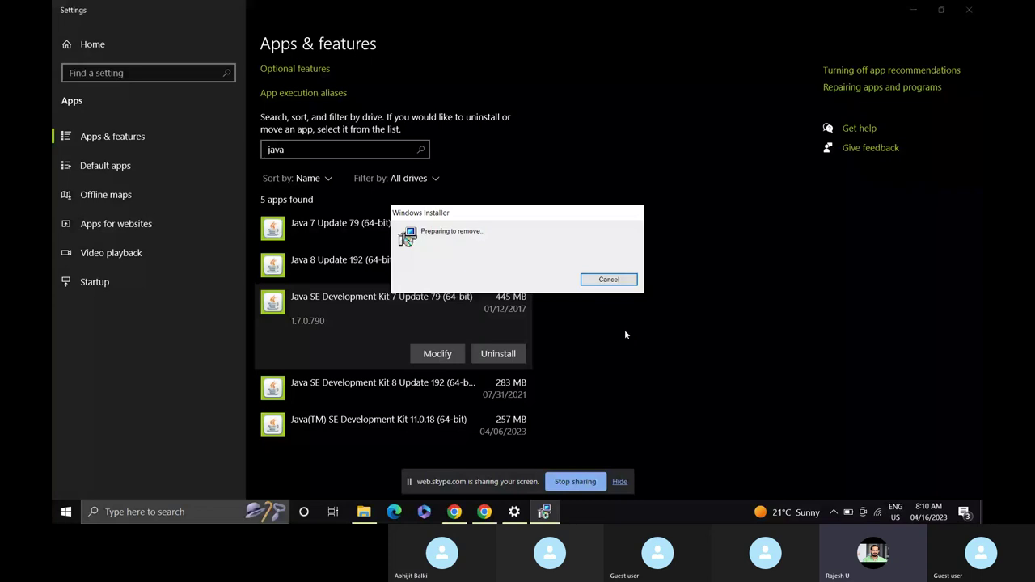
left_click(468, 453)
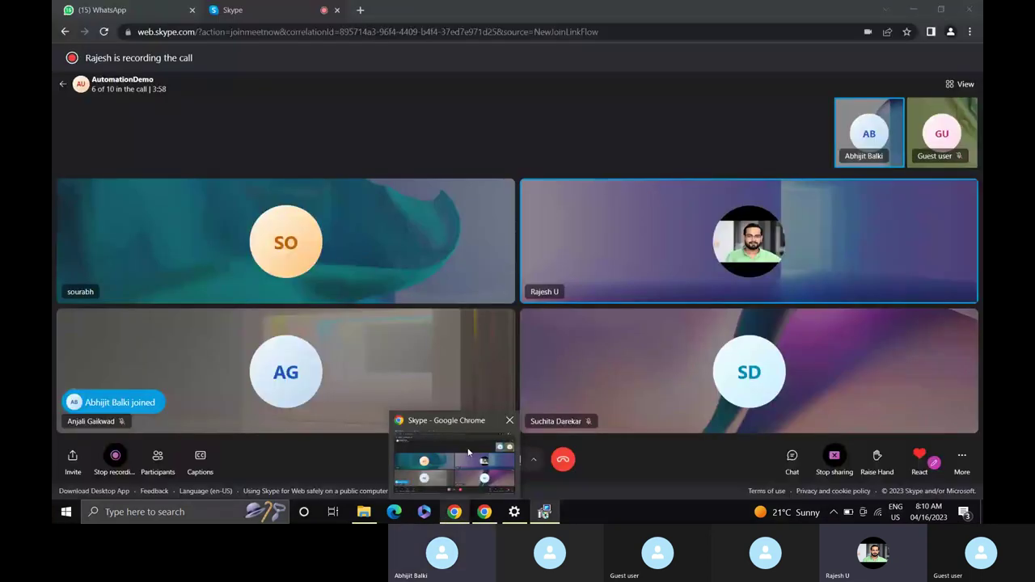
left_click(468, 453)
left_click(545, 512)
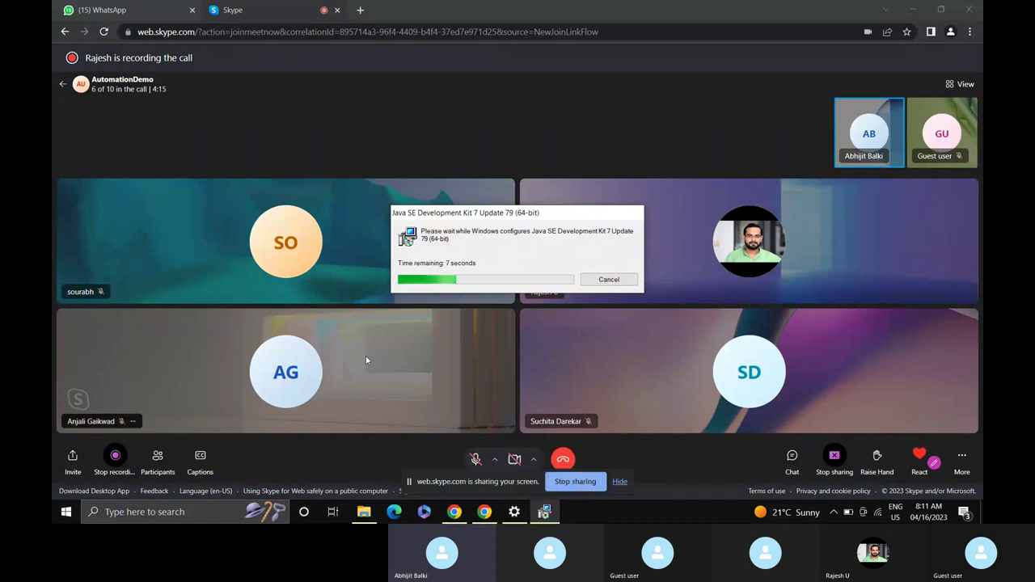
left_click(518, 518)
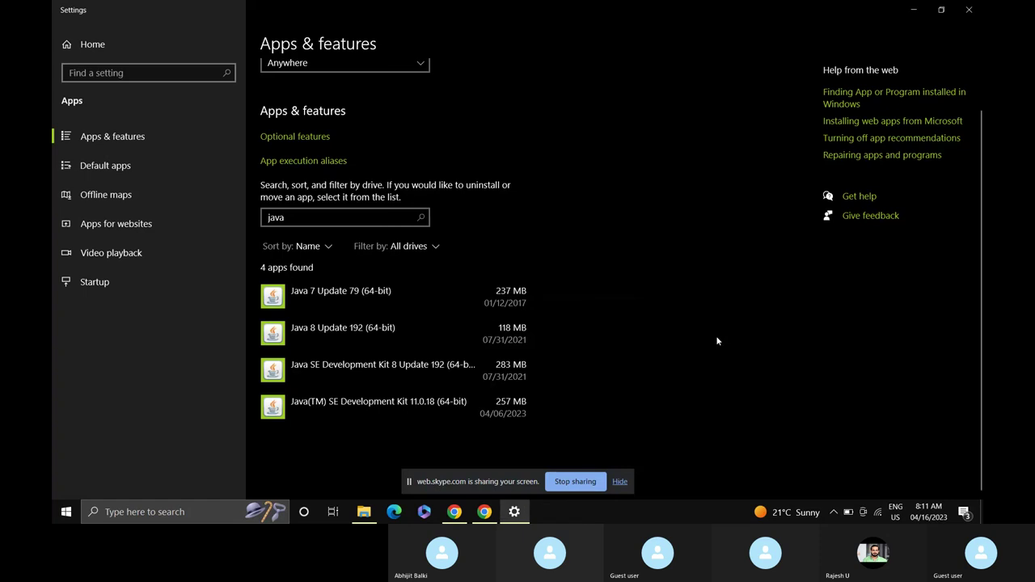
Select JDK 8 Update 192, click Uninstall and confirm its removal.
left_click(364, 372)
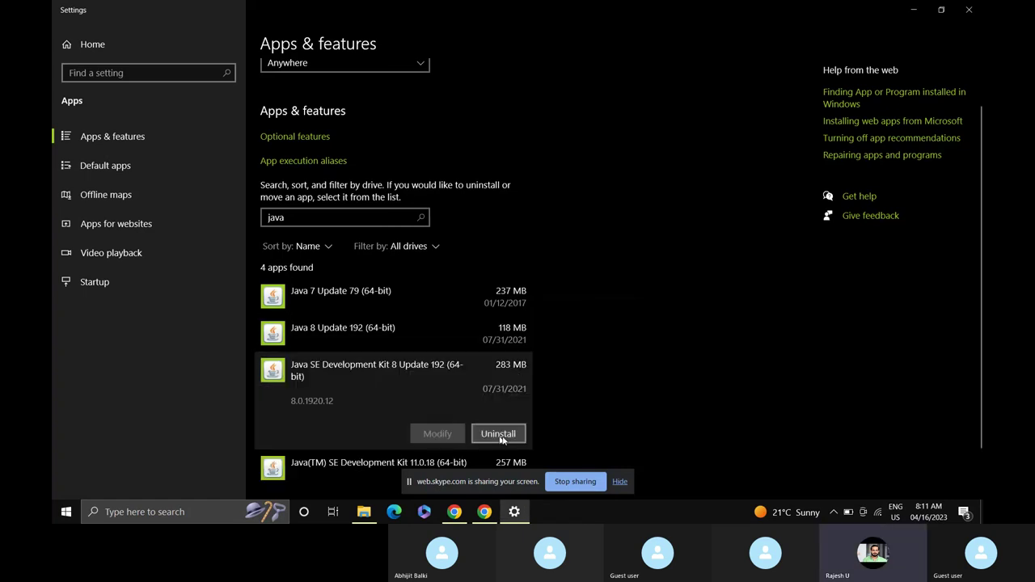
left_click(508, 437)
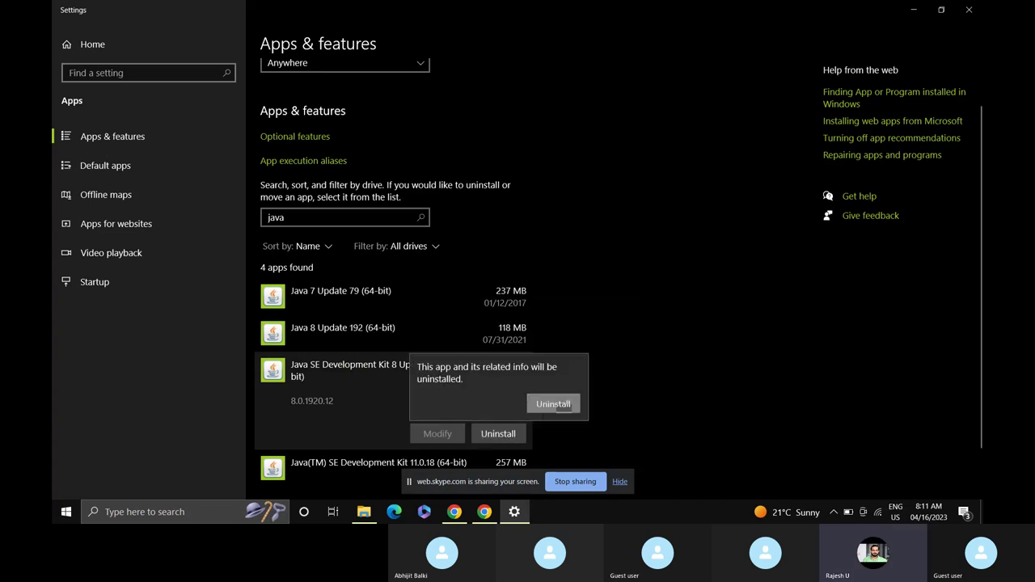
left_click(553, 404)
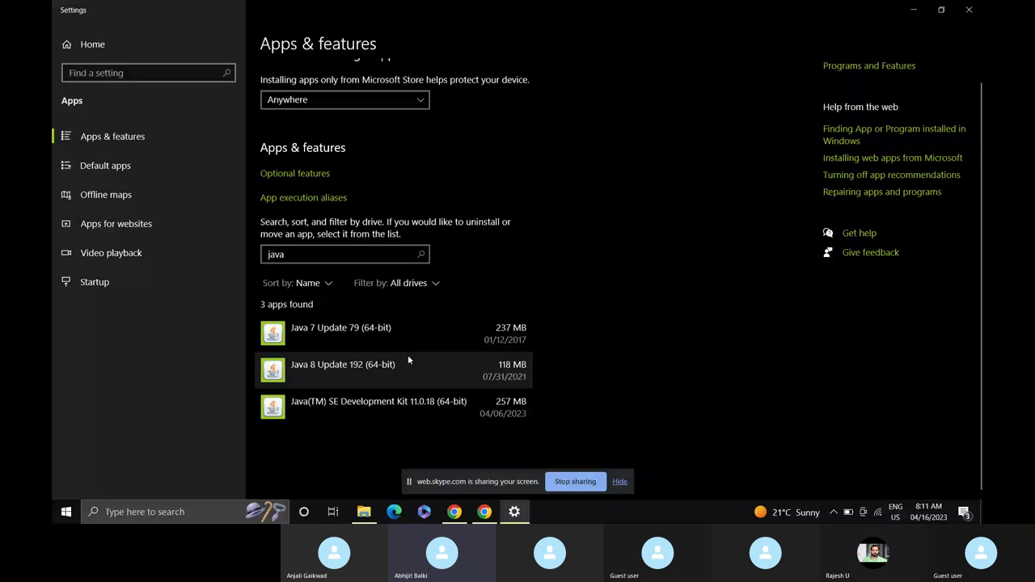
Start uninstalling JDK 11.0.18, then cancel that removal.
left_click(386, 409)
left_click(498, 458)
left_click(551, 435)
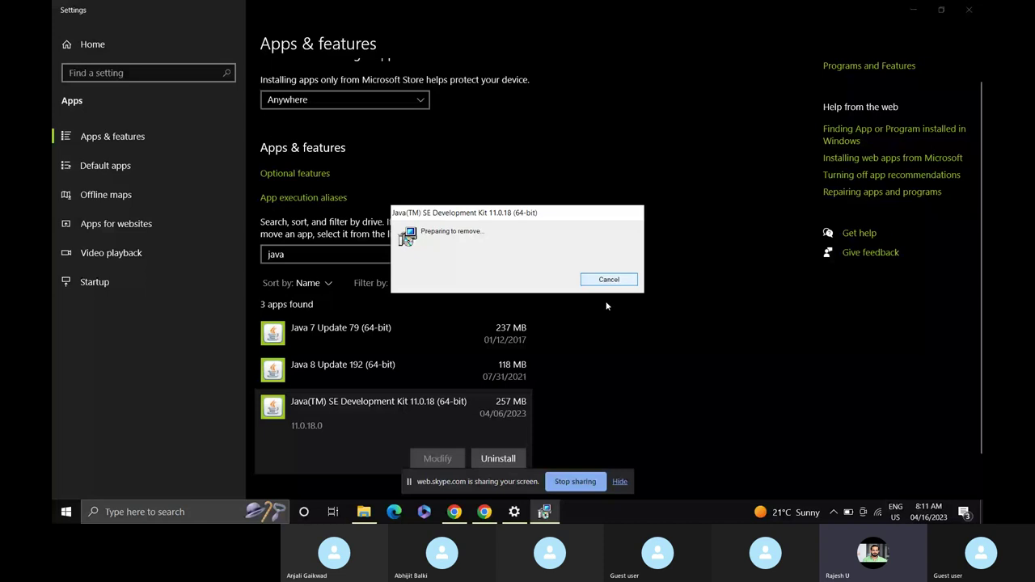
left_click(609, 279)
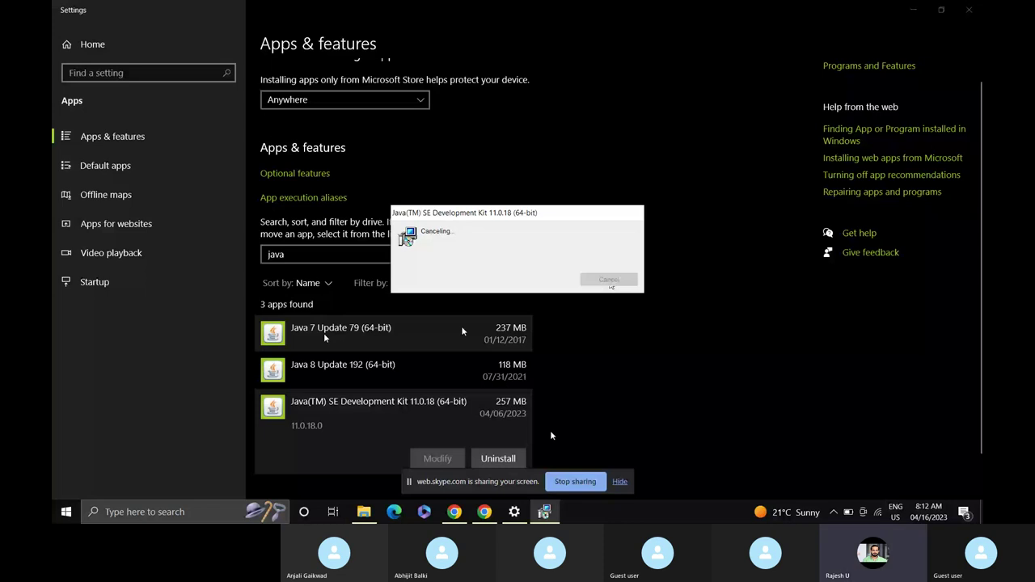
Return to Apps & features and select Java 8 Update 192 in the list.
left_click(454, 512)
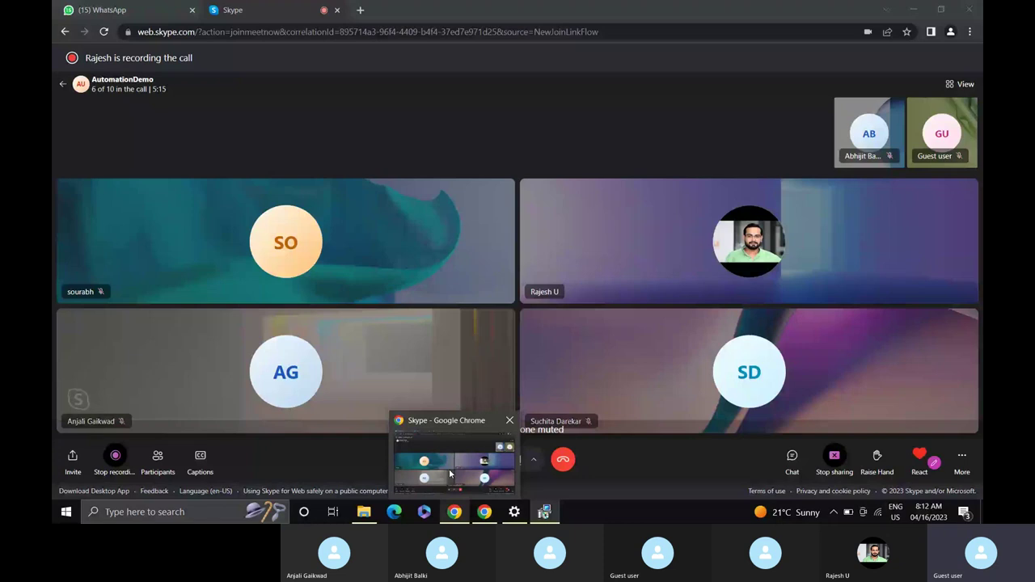
mouse_move(531, 512)
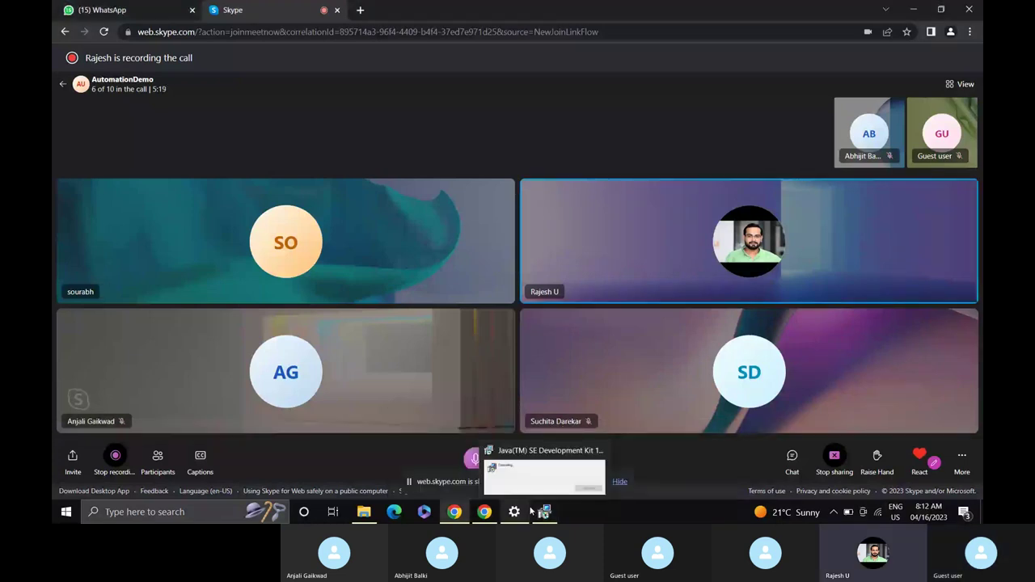
left_click(515, 512)
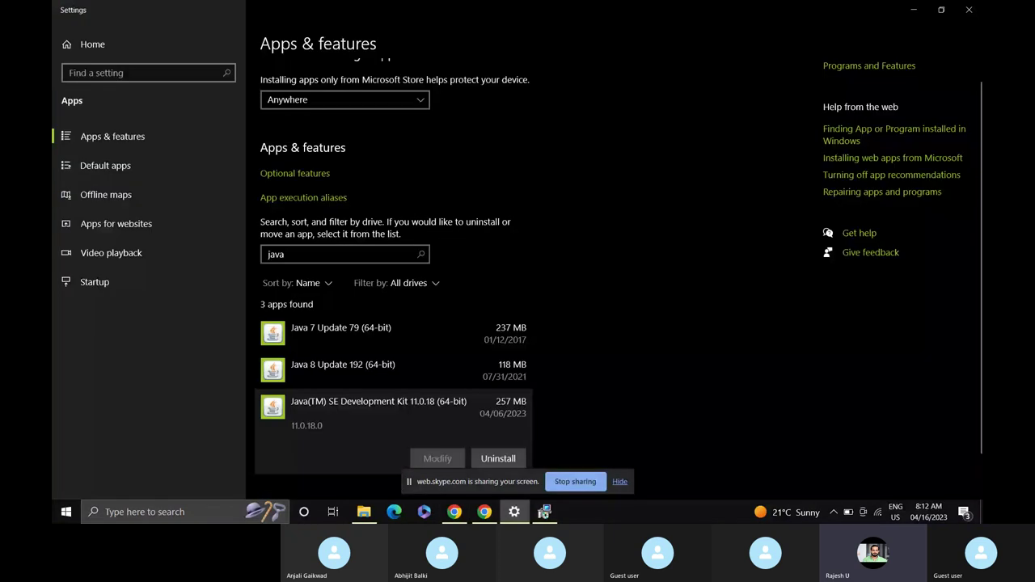
left_click(546, 515)
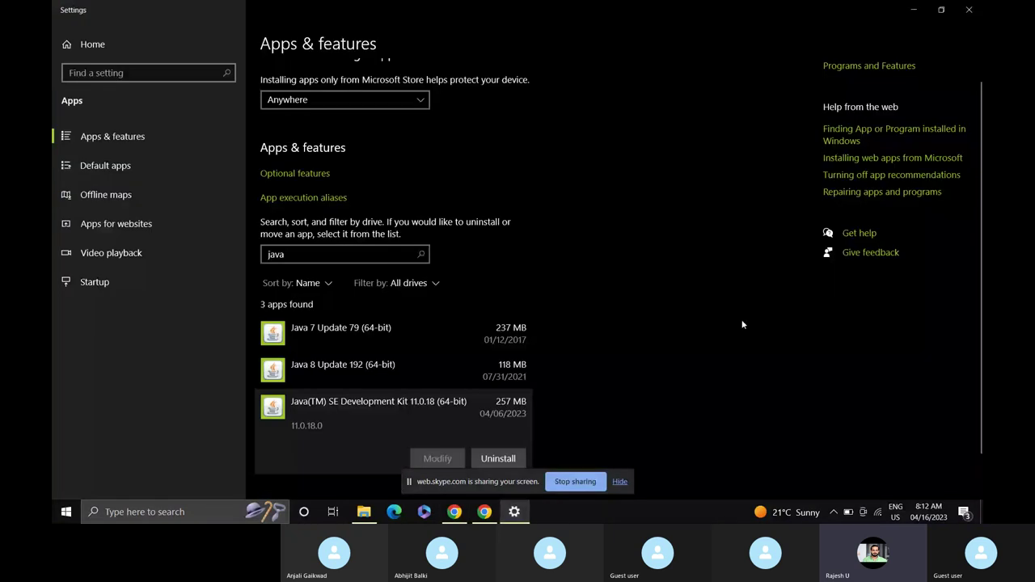
left_click(494, 373)
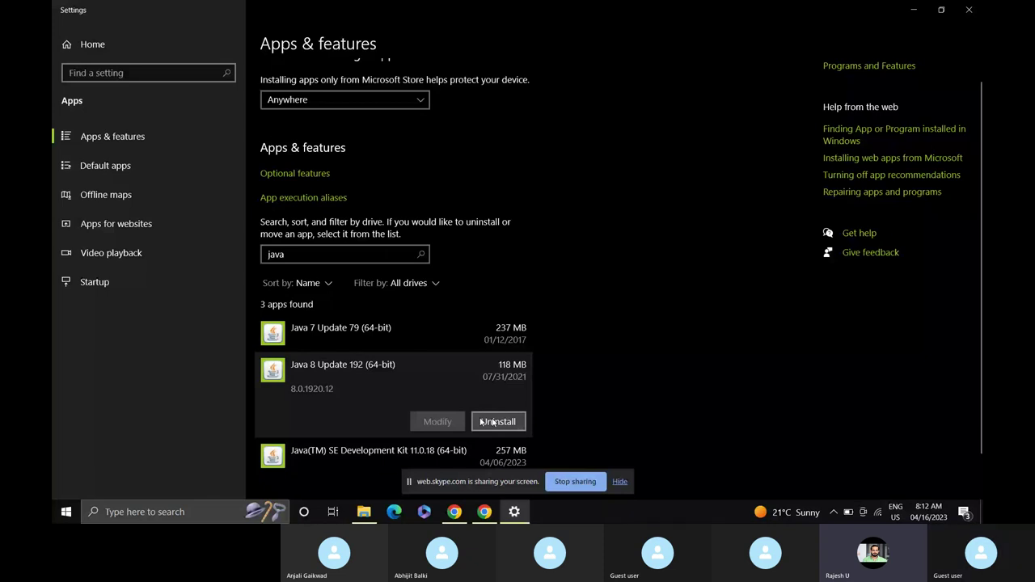
Uninstall Java 8 Update 192 and Java 7 Update 79, then open the Program Files Java folder.
left_click(493, 422)
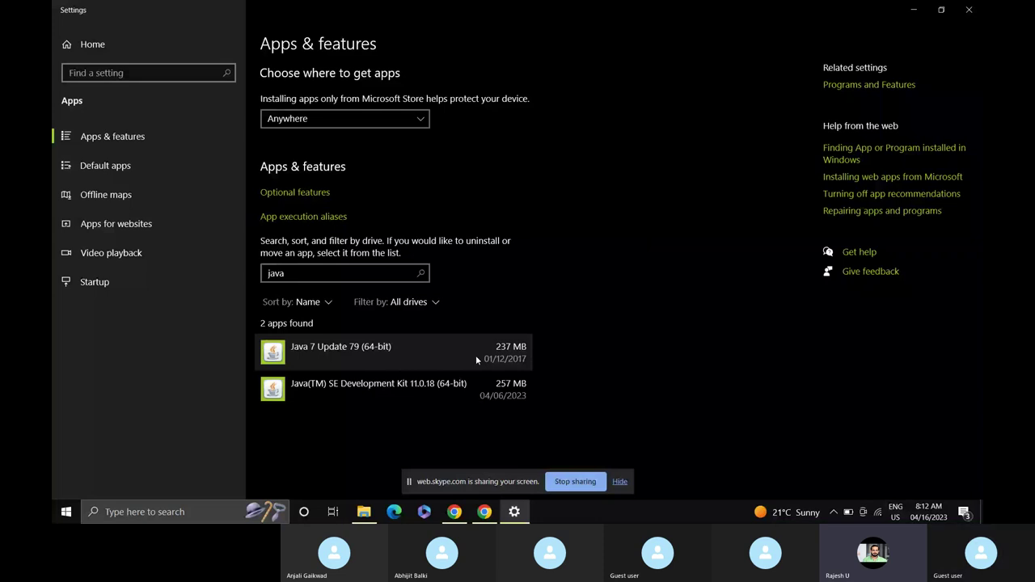
left_click(477, 359)
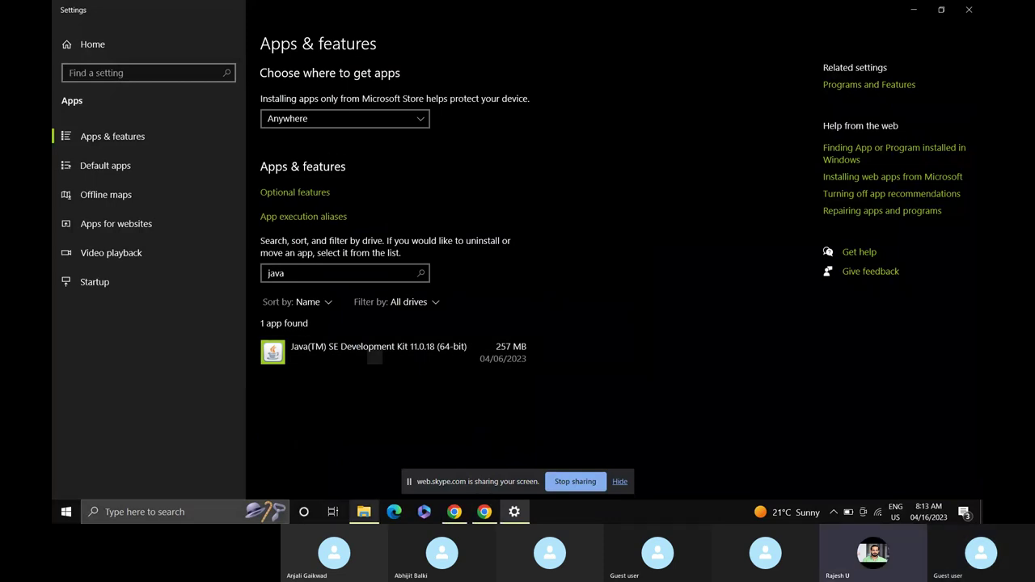
left_click(366, 518)
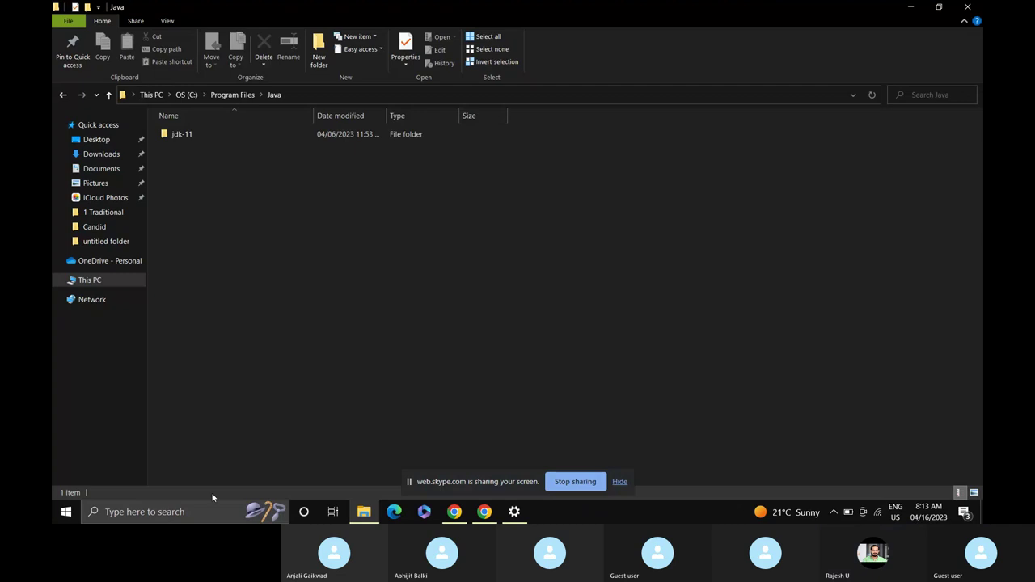
Run java -version in Command Prompt to confirm 11.0.18, then go back to This PC.
left_click(202, 513)
type("cmd")
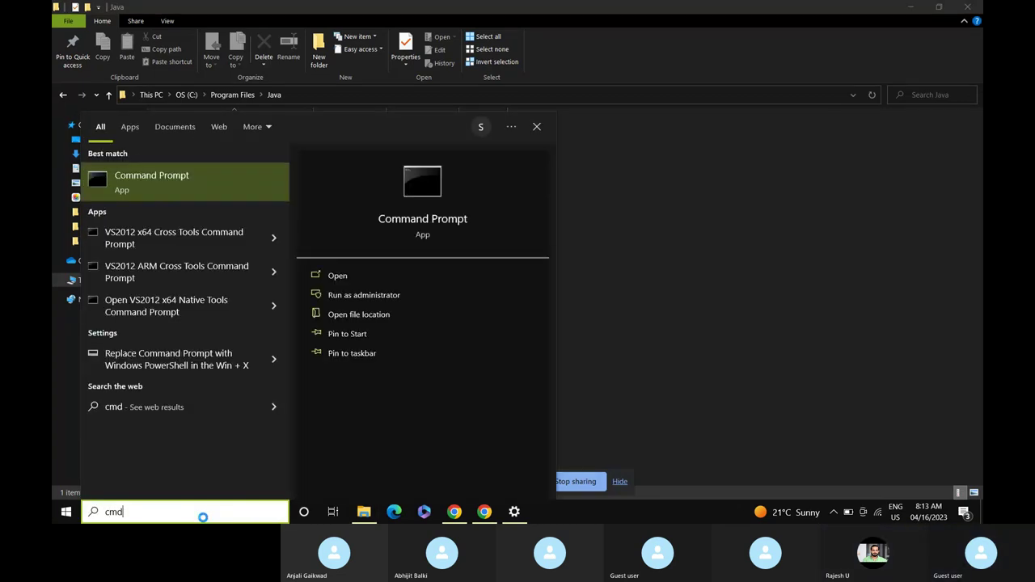
key("Return")
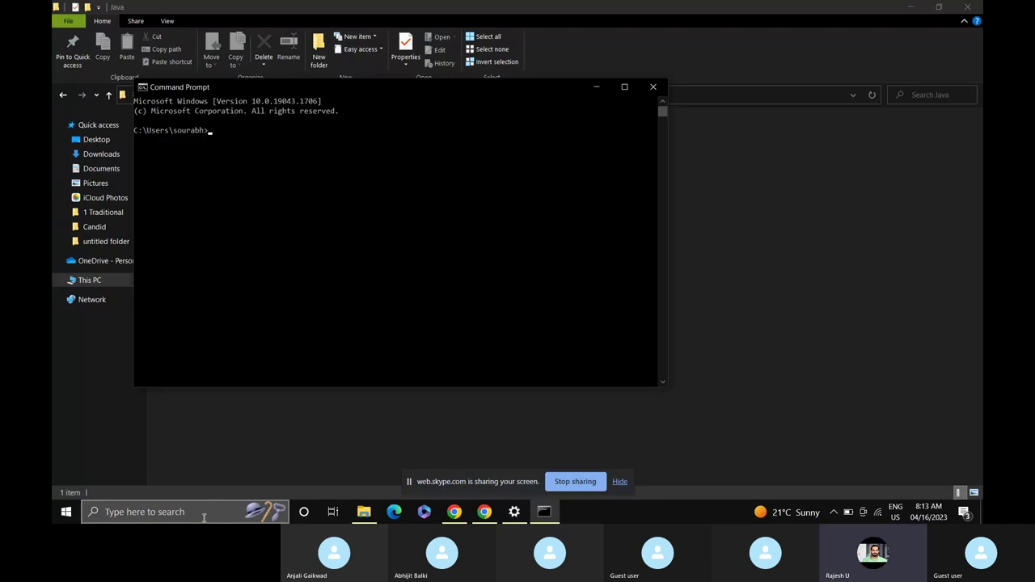
type("java")
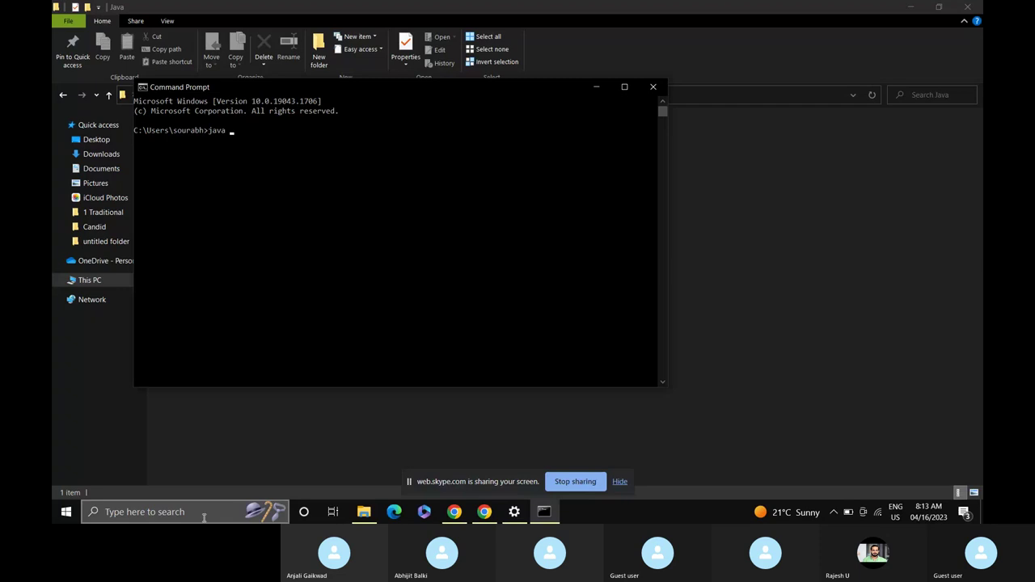
type(" -version")
key("Return")
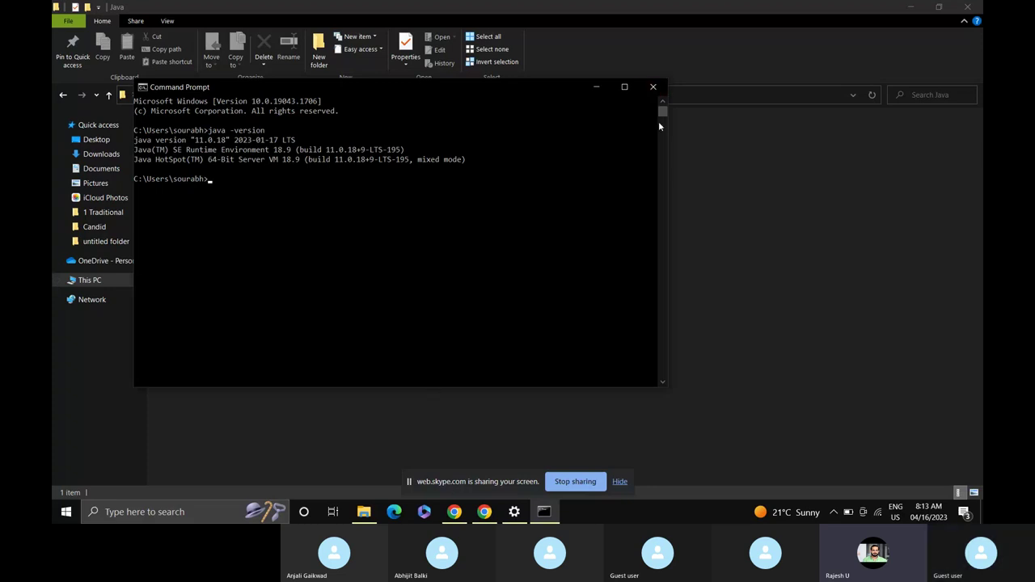
left_click(363, 515)
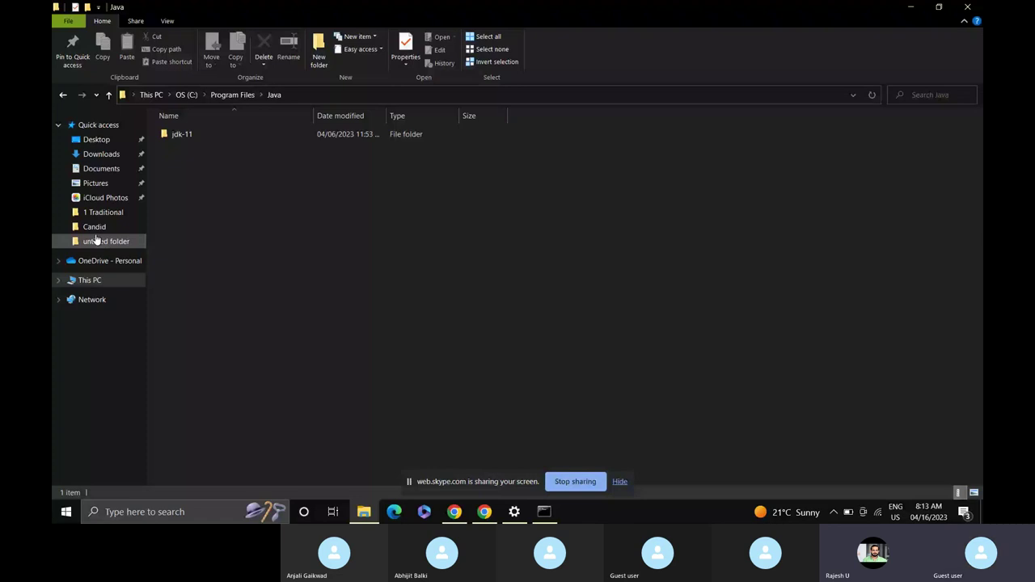
key("alt+Left")
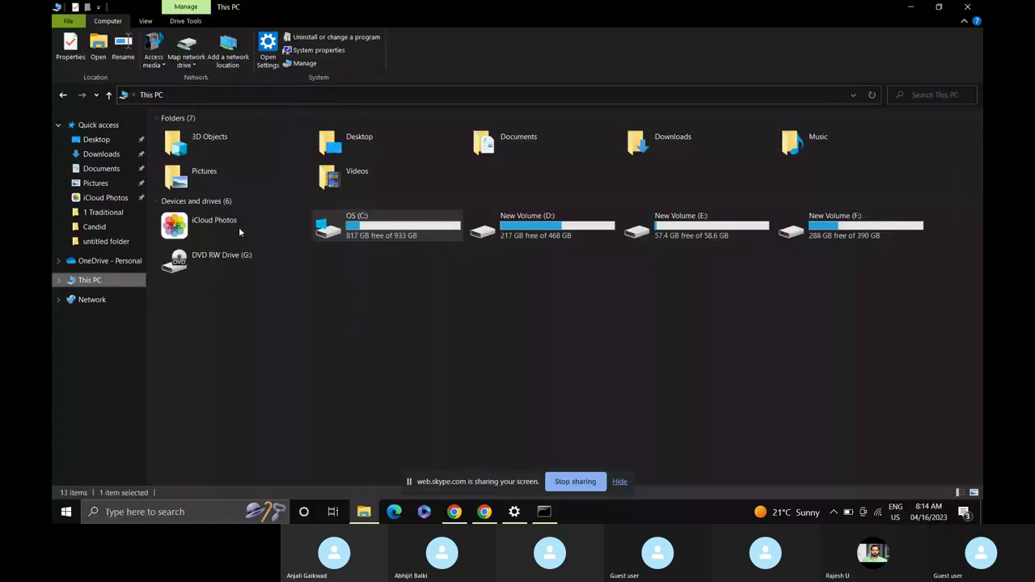
Browse inside the eclipse-java-2021-12 zip in F:\Automation softwares, then return to that folder.
key("alt+Left")
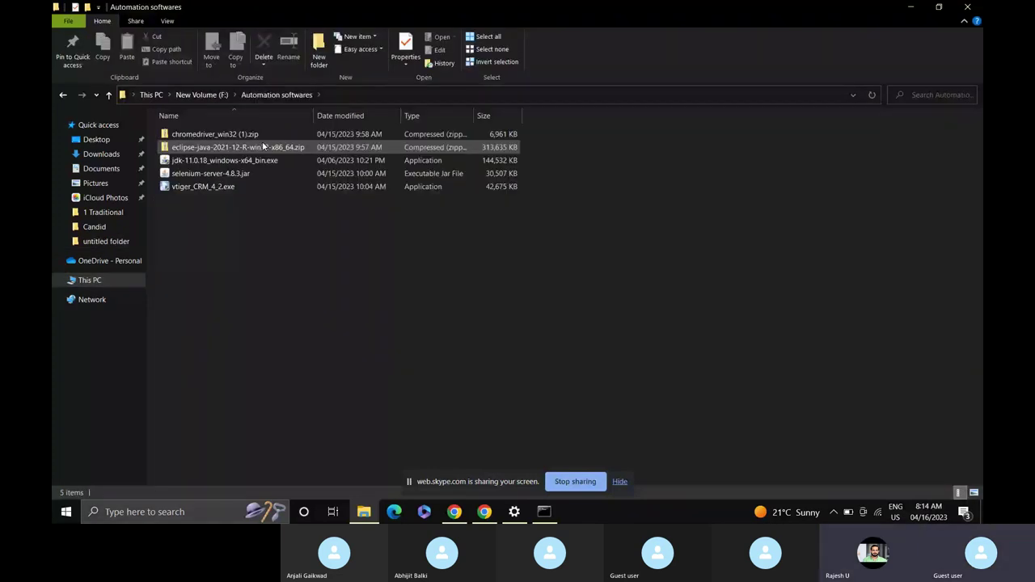
left_click(231, 148)
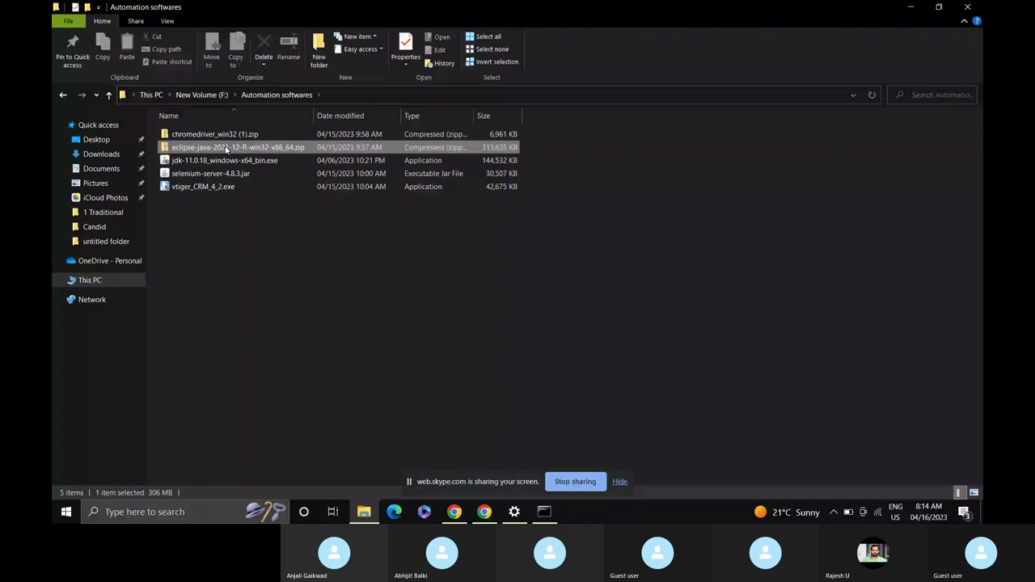
double_click(227, 149)
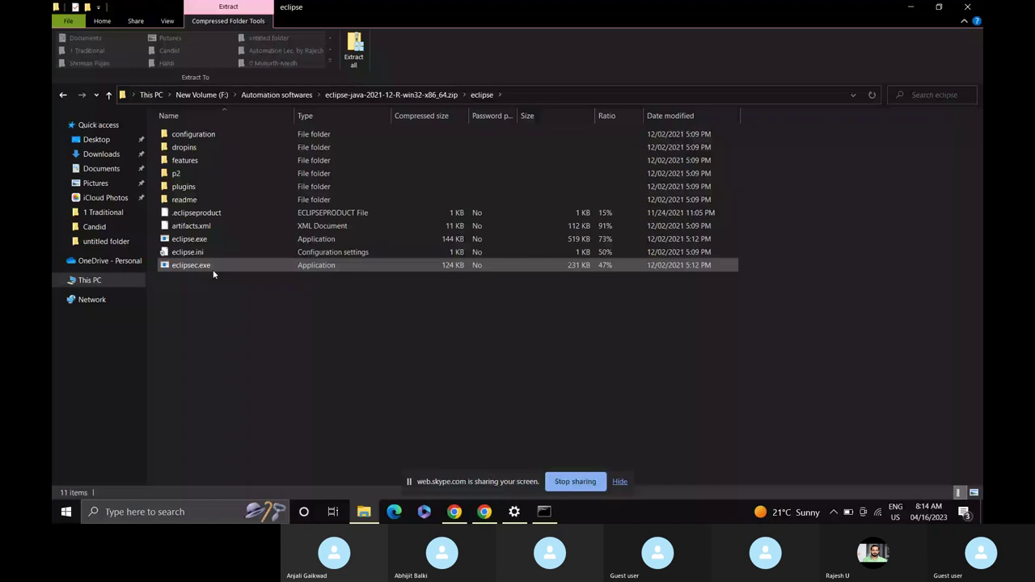
left_click(108, 95)
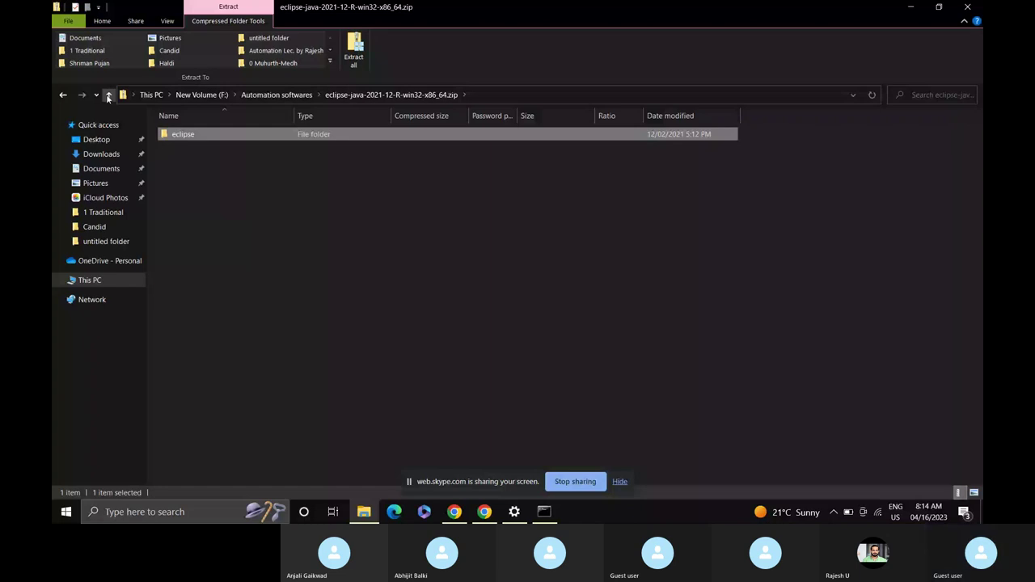
left_click(108, 95)
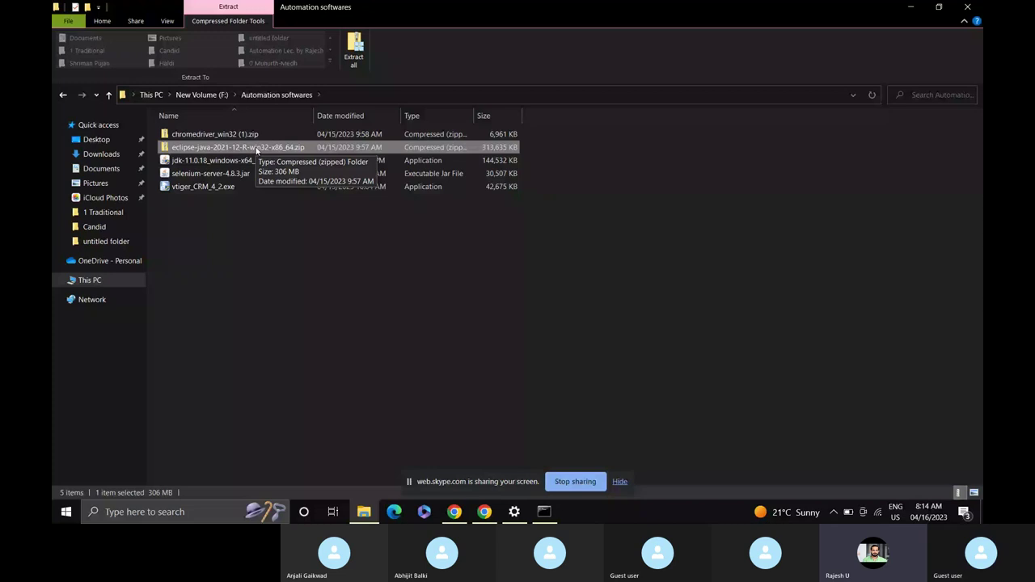
Extract the eclipse-java zip with UniExtract Files into a new eclipse folder.
right_click(257, 151)
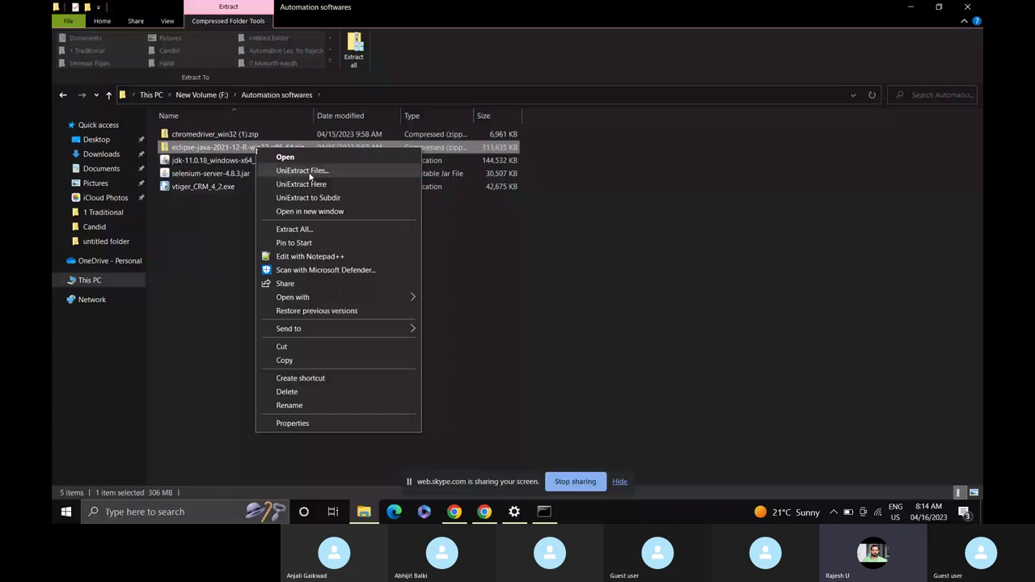
left_click(300, 171)
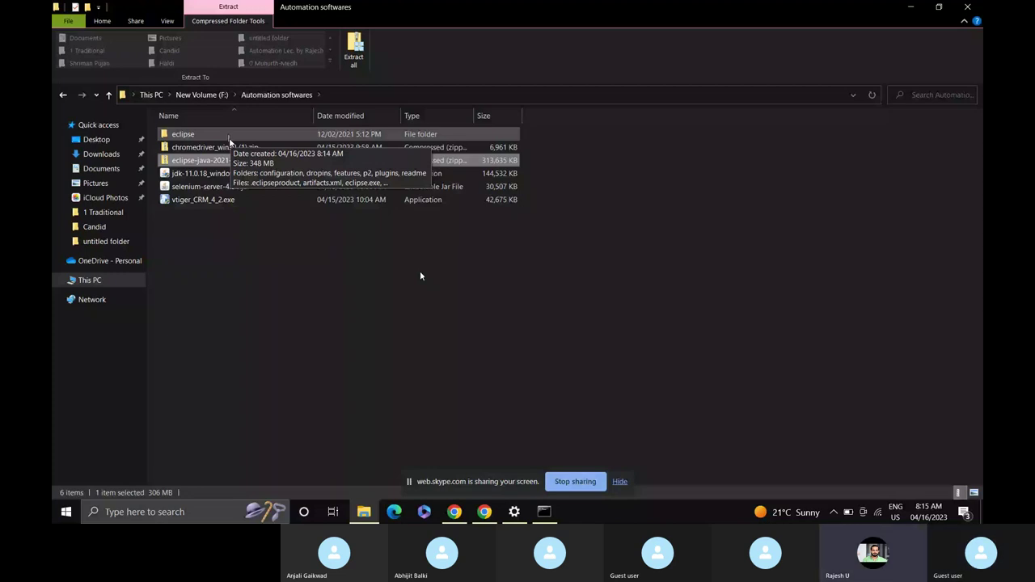
Open the extracted eclipse folder and send an eclipse.exe shortcut to the desktop.
double_click(228, 138)
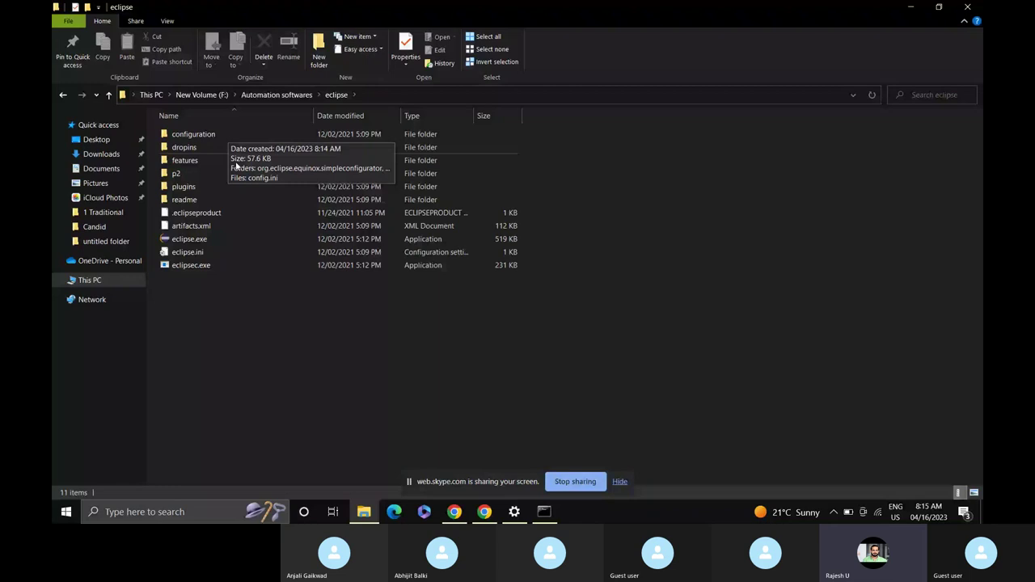
left_click(247, 240)
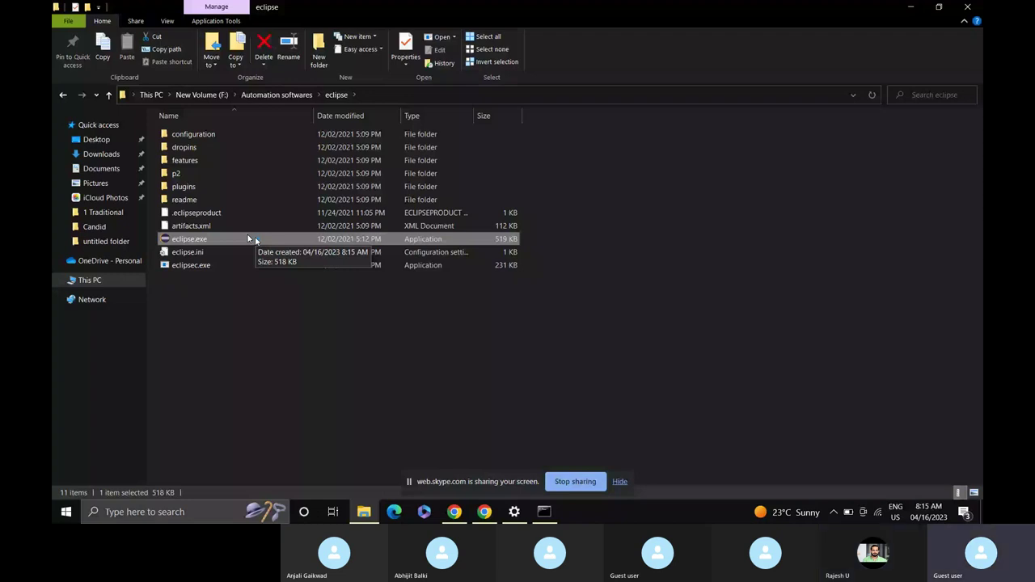
right_click(251, 239)
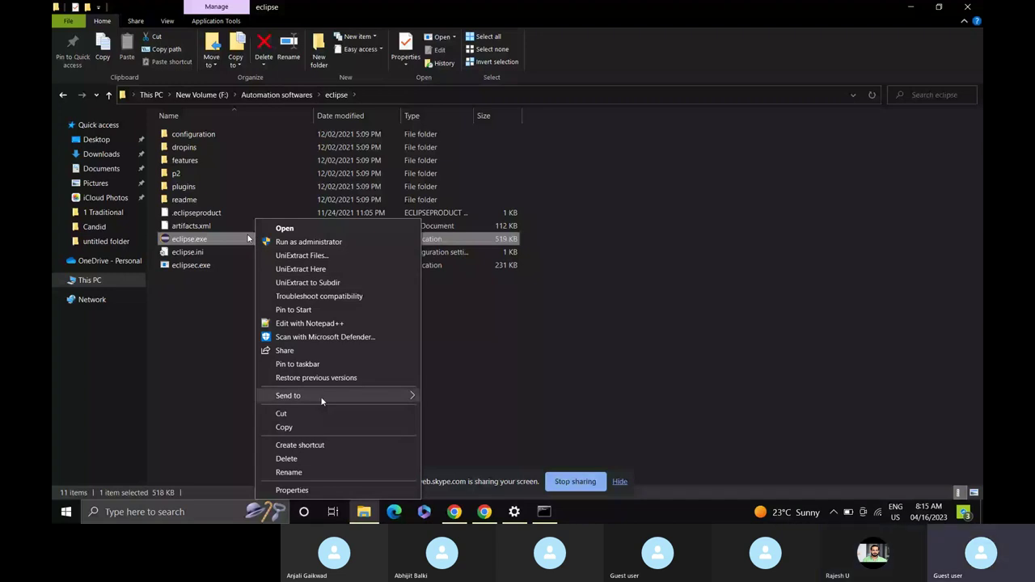
left_click(472, 428)
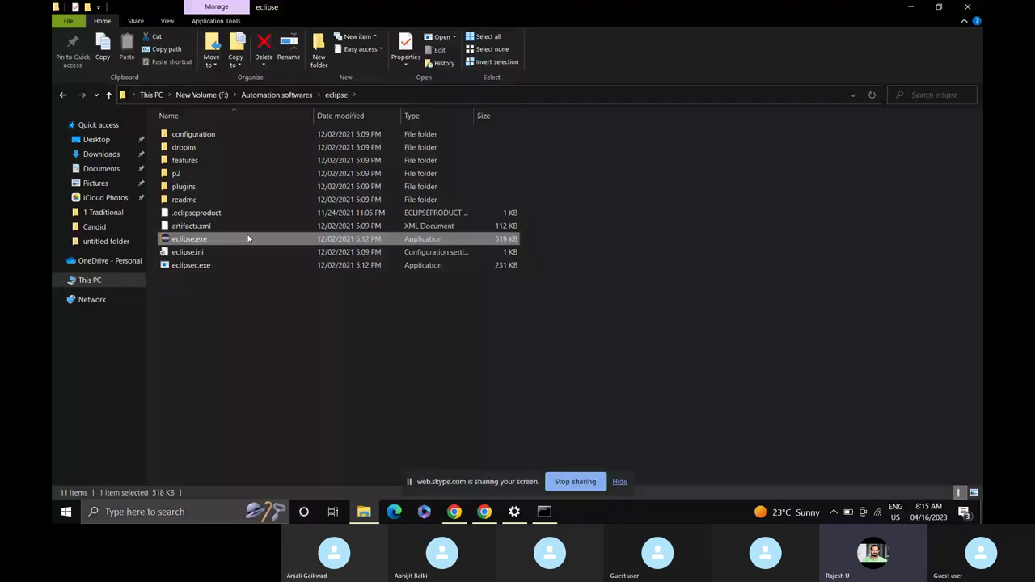
Glance at the Skype call window, then return to the eclipse folder window.
mouse_move(454, 512)
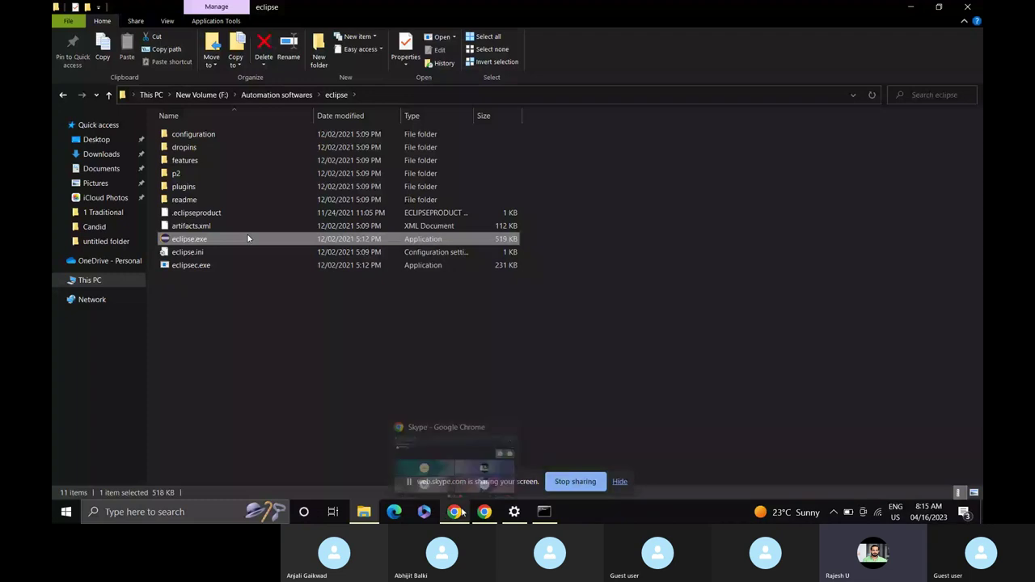
left_click(465, 452)
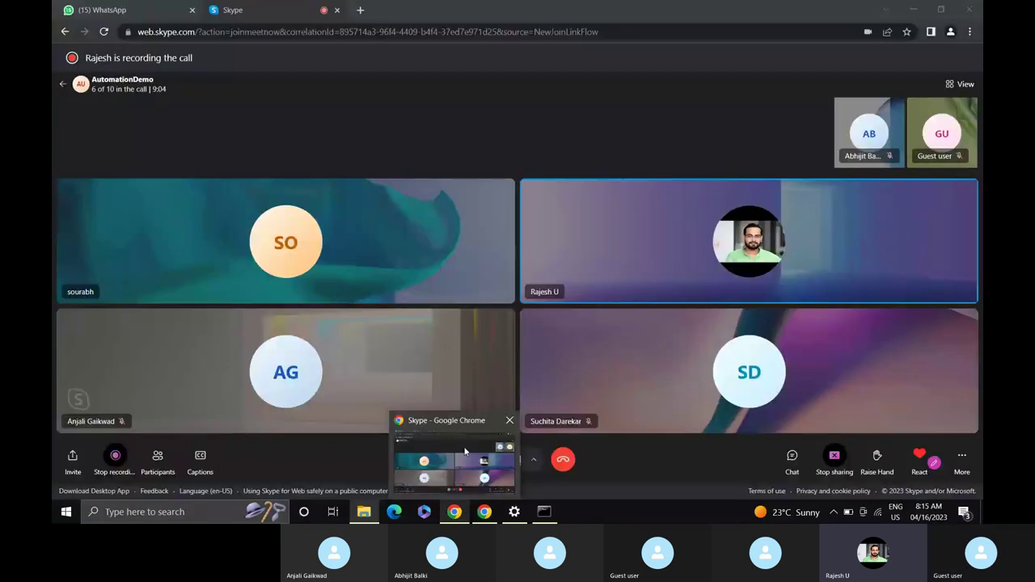
left_click(465, 451)
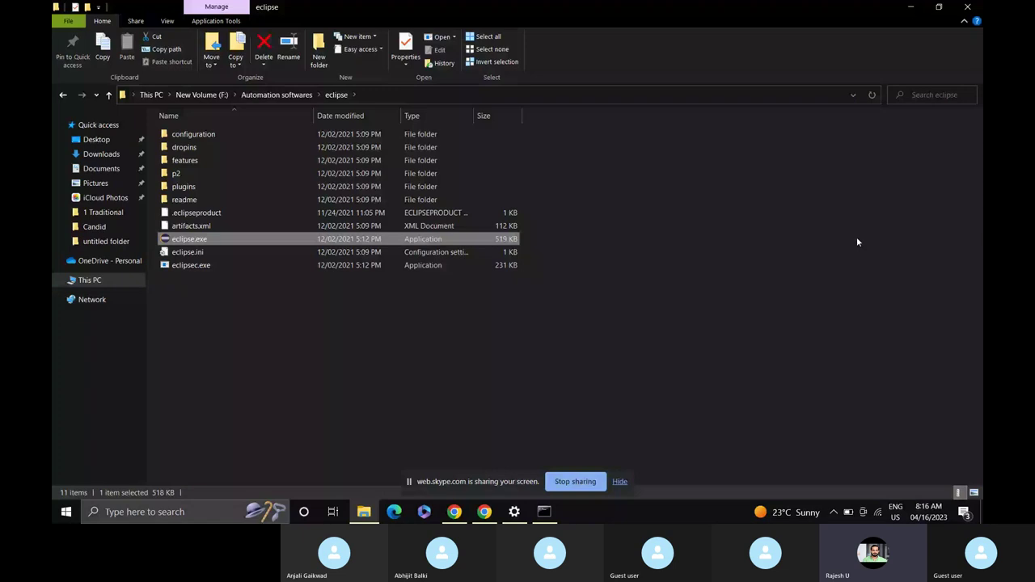
Show the desktop and launch Eclipse from the eclipse.exe shortcut.
key("super+d")
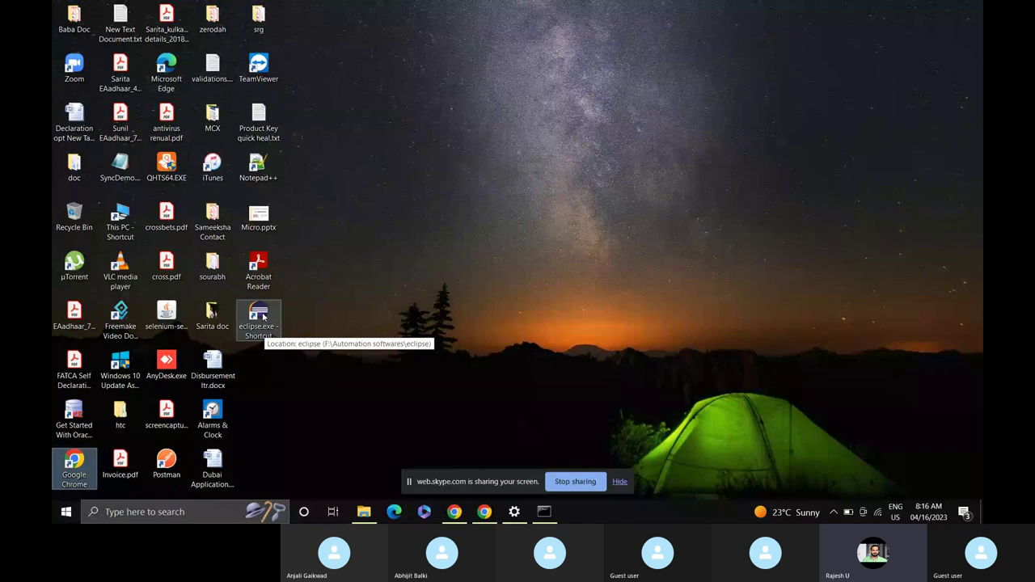
double_click(263, 318)
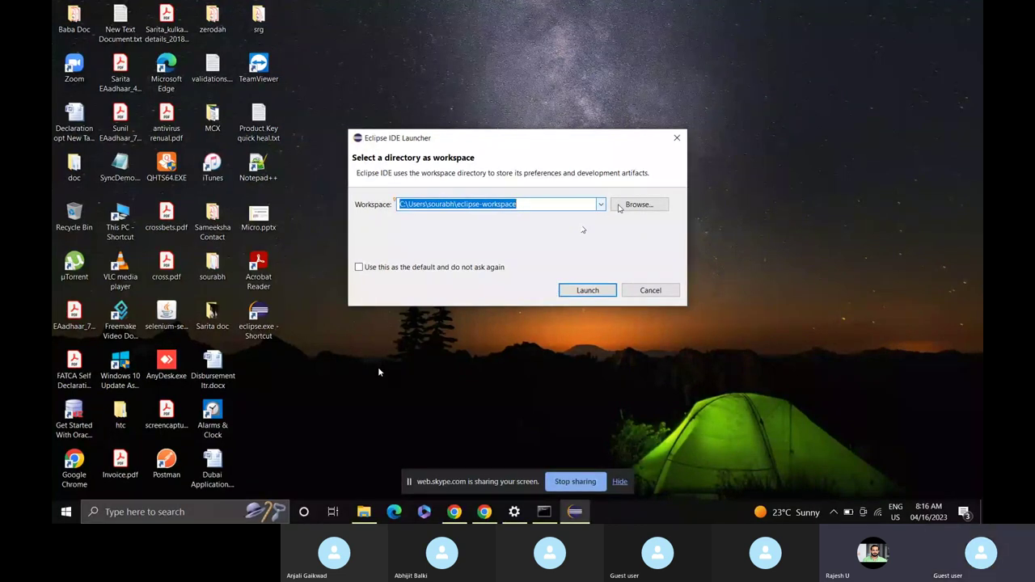
Browse for a workspace location on the New Volume (F:) drive.
left_click(639, 205)
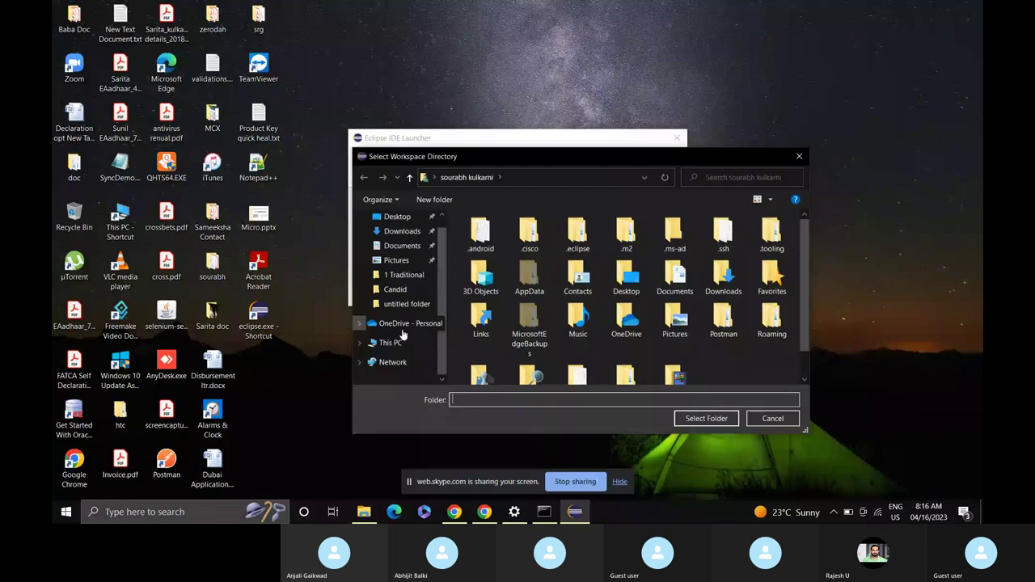
left_click(388, 343)
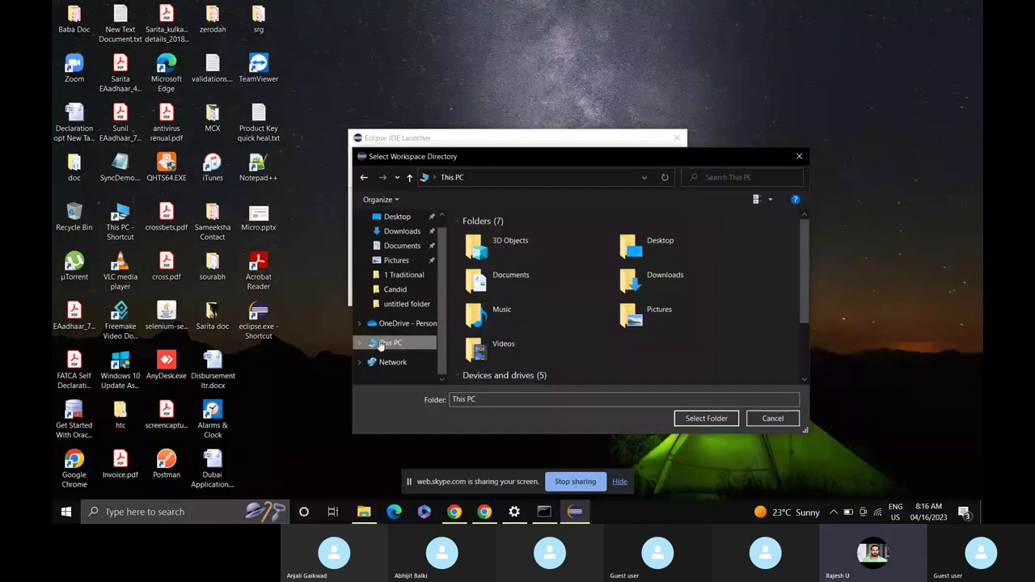
scroll(686, 333, "down", 3)
left_click(686, 333)
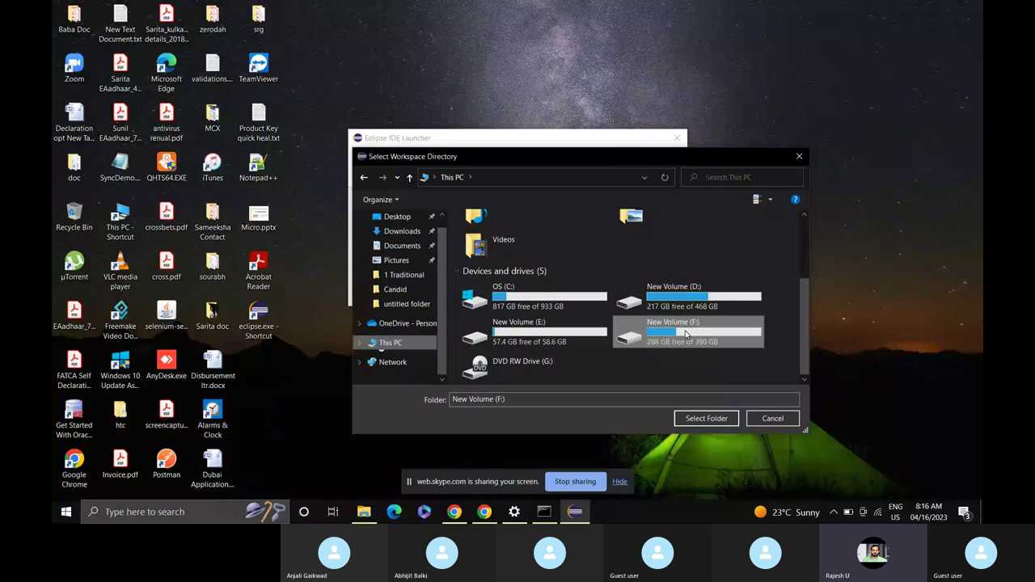
double_click(686, 334)
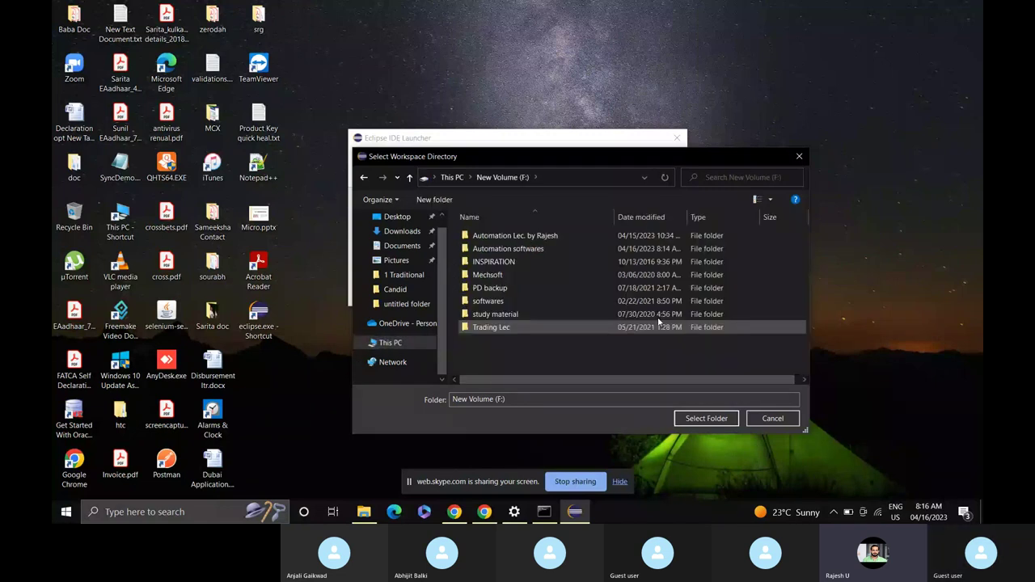
Create a new folder on F: and name it Automationcode.
right_click(535, 348)
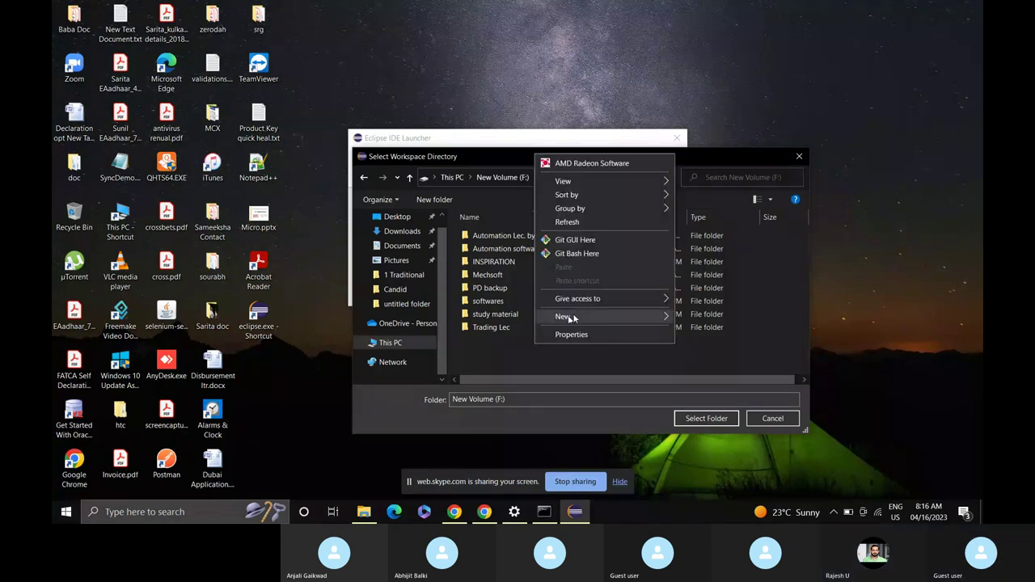
mouse_move(571, 318)
left_click(711, 318)
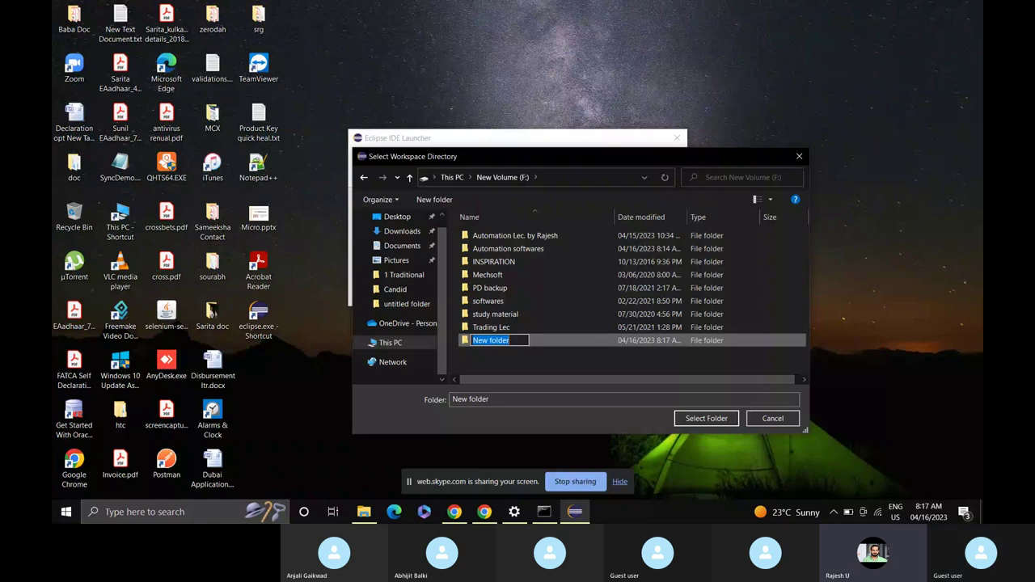
type("Automatio")
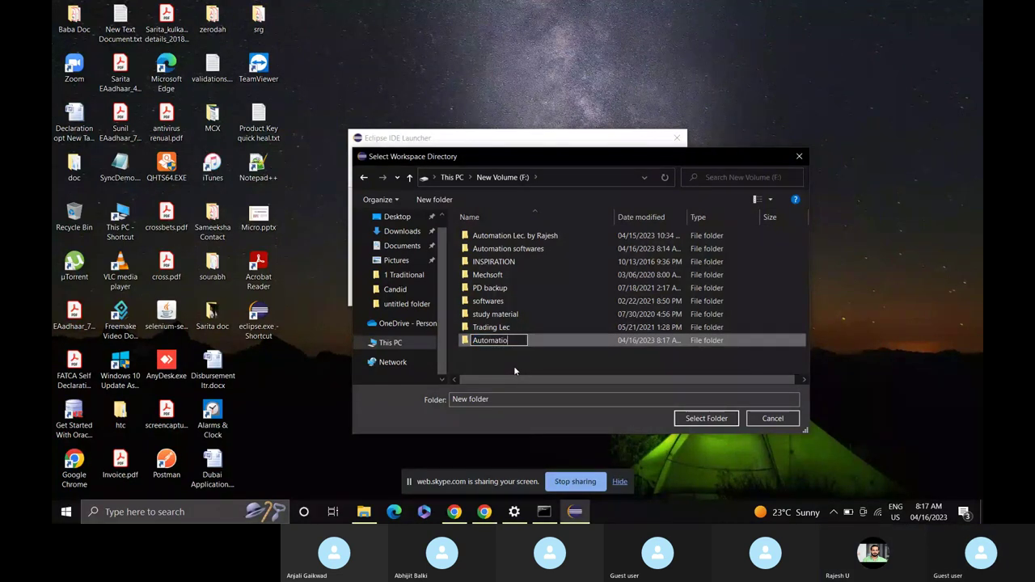
type("n code")
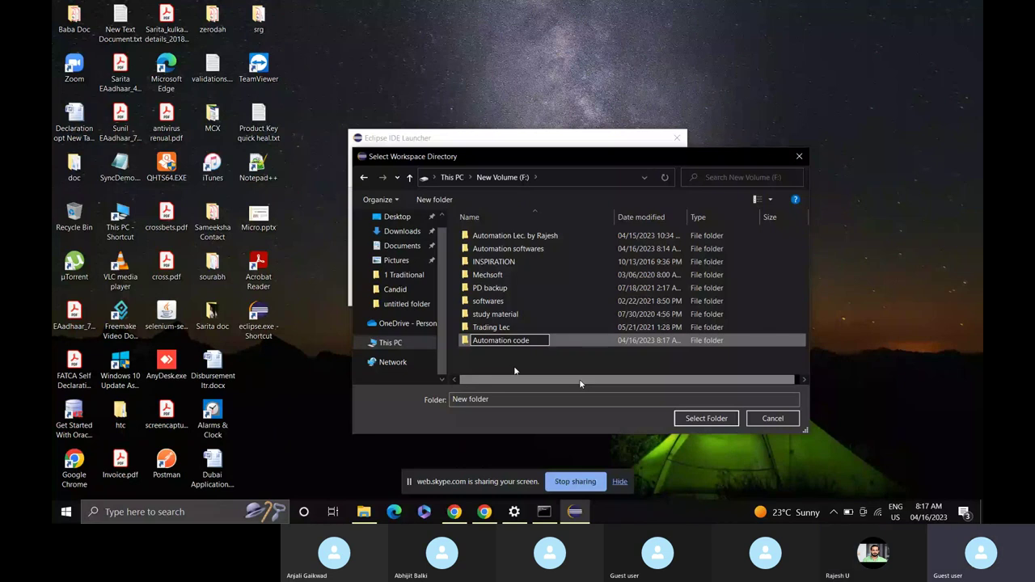
key("Return")
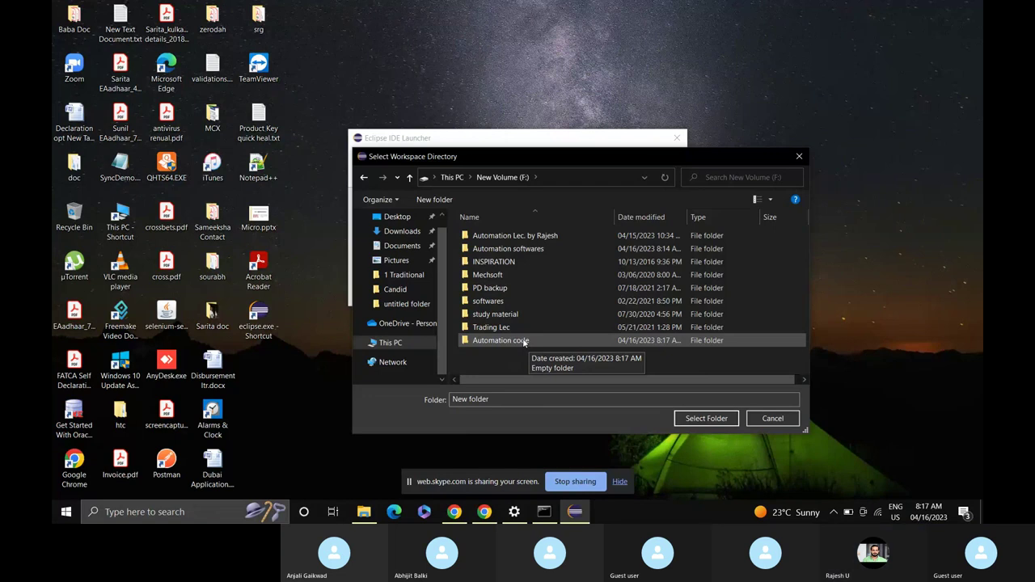
right_click(524, 342)
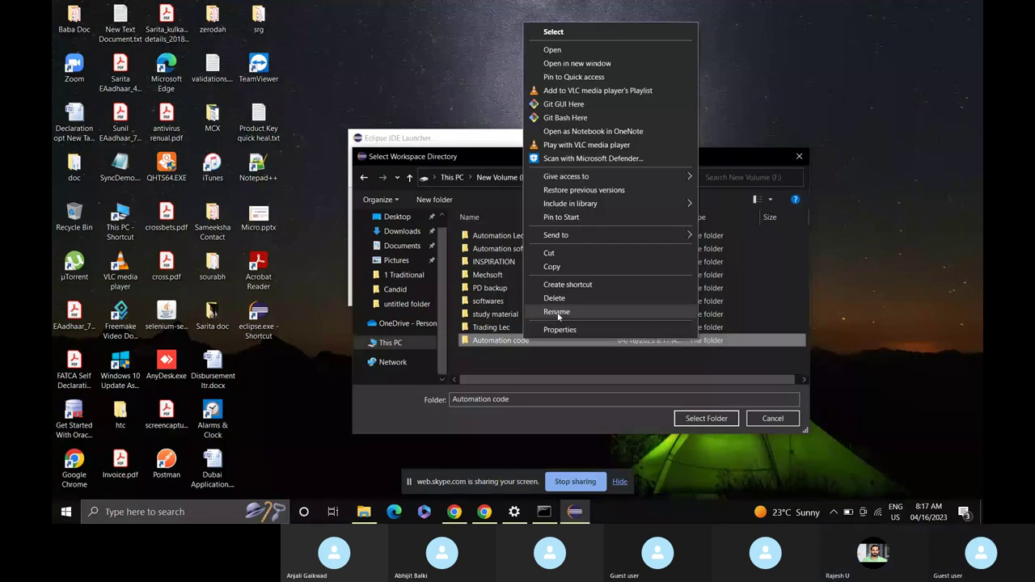
left_click(556, 312)
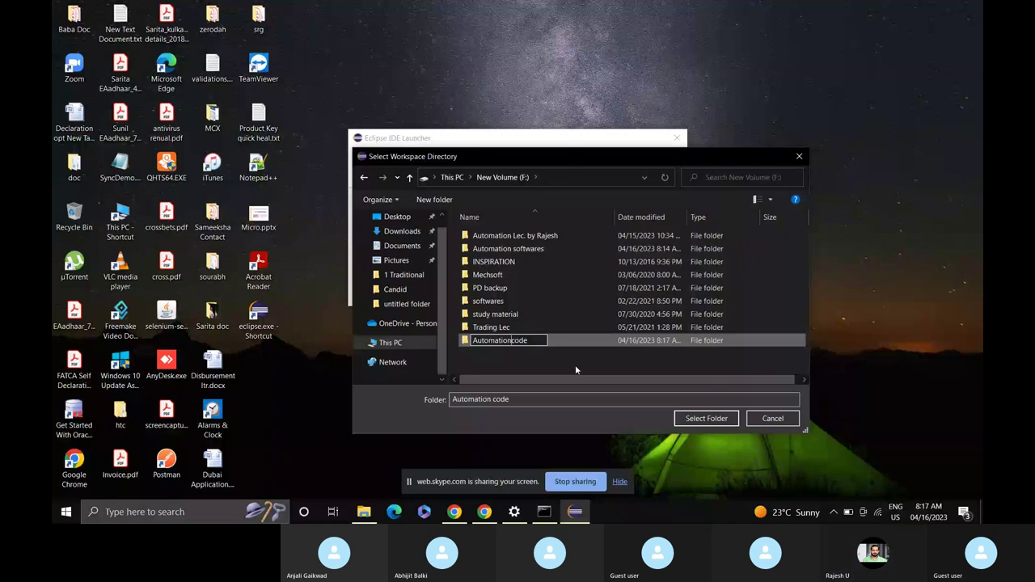
key("Return")
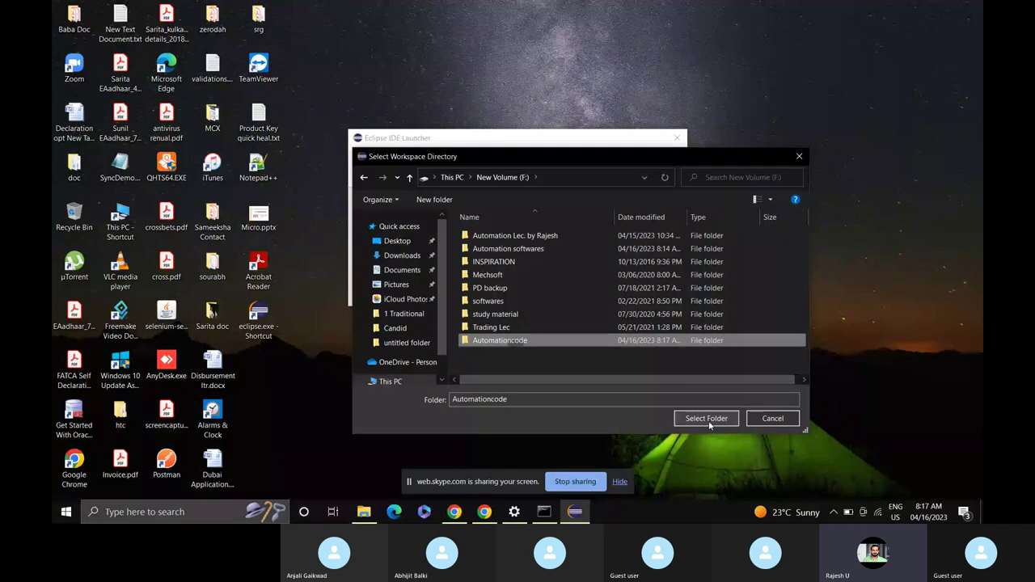
Launch Eclipse with F:\Automationcode as workspace, leaving 'Use this as the default' unchecked.
left_click(706, 419)
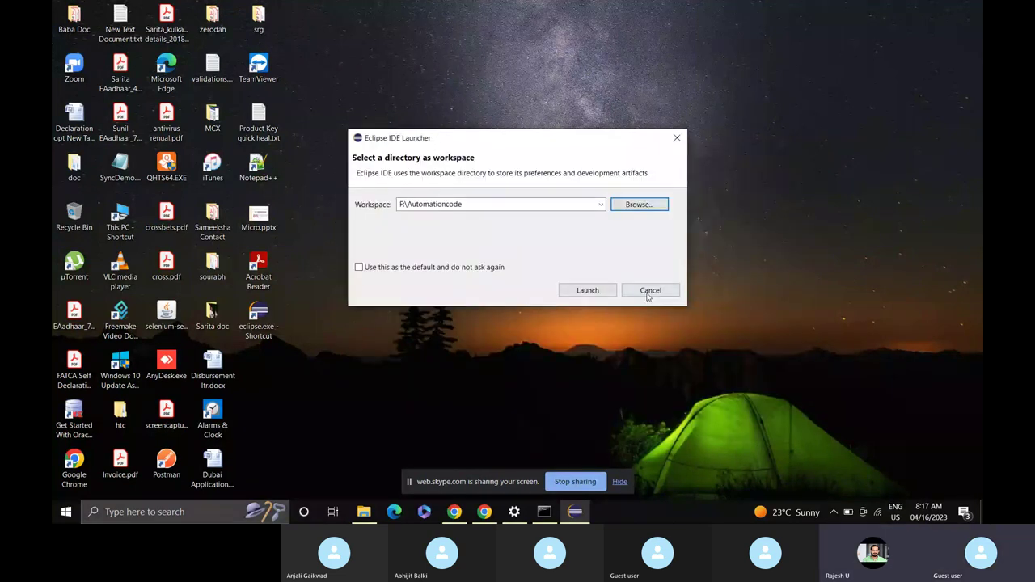
left_click(408, 269)
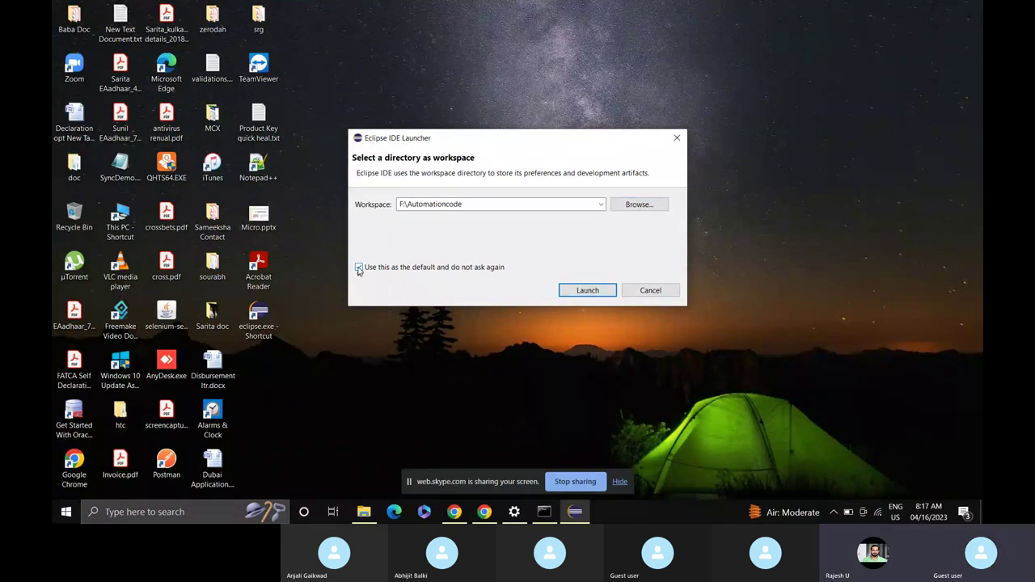
left_click(359, 268)
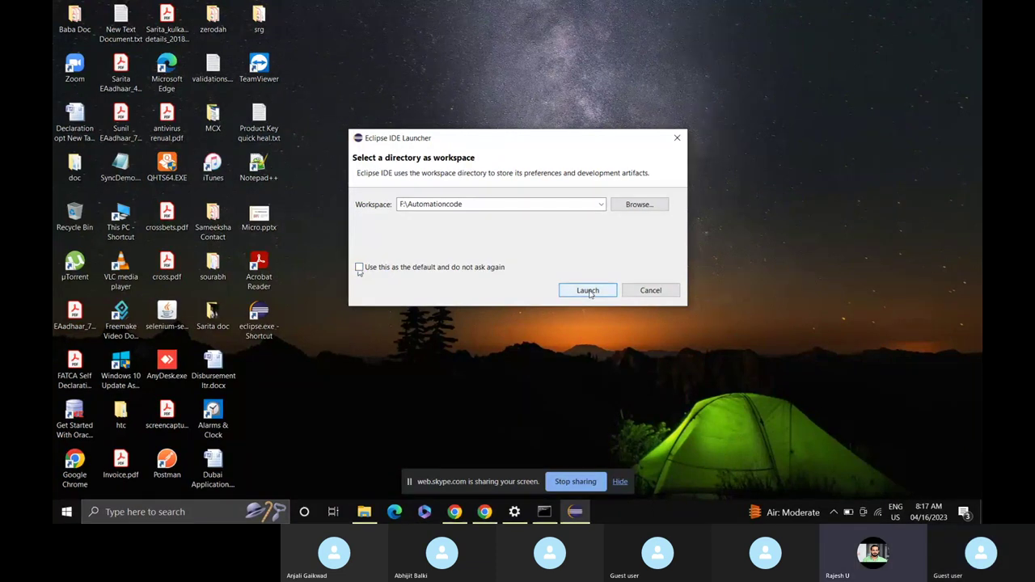
left_click(588, 291)
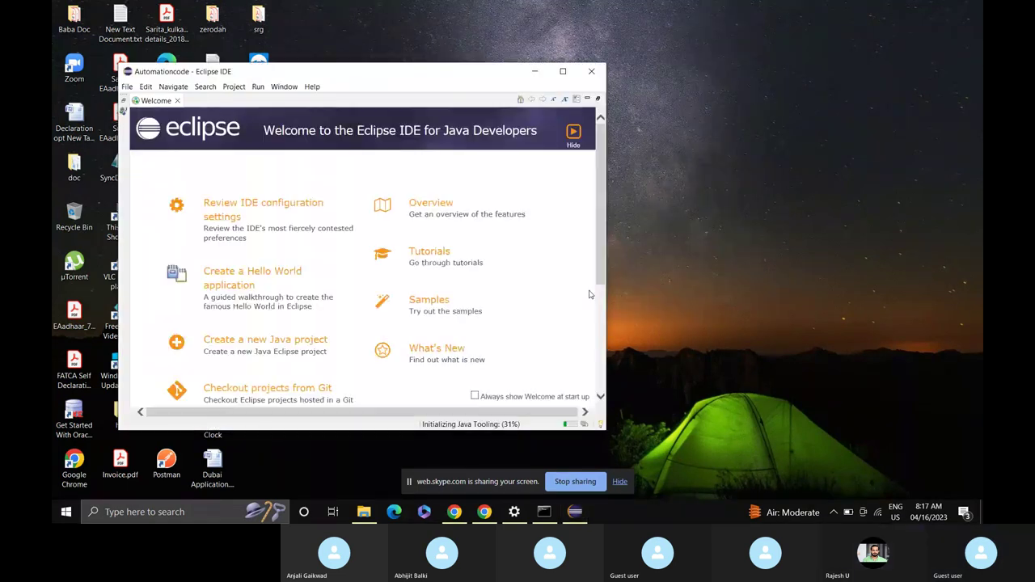
Maximize Eclipse, close its Welcome tab and the browser's Donate tab, then return to Eclipse.
left_click(563, 71)
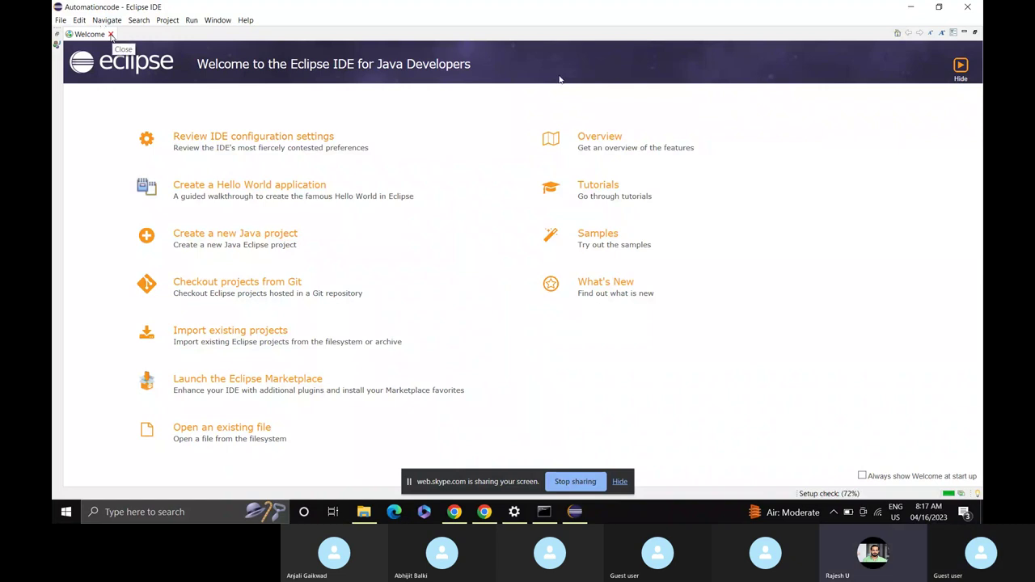
left_click(111, 34)
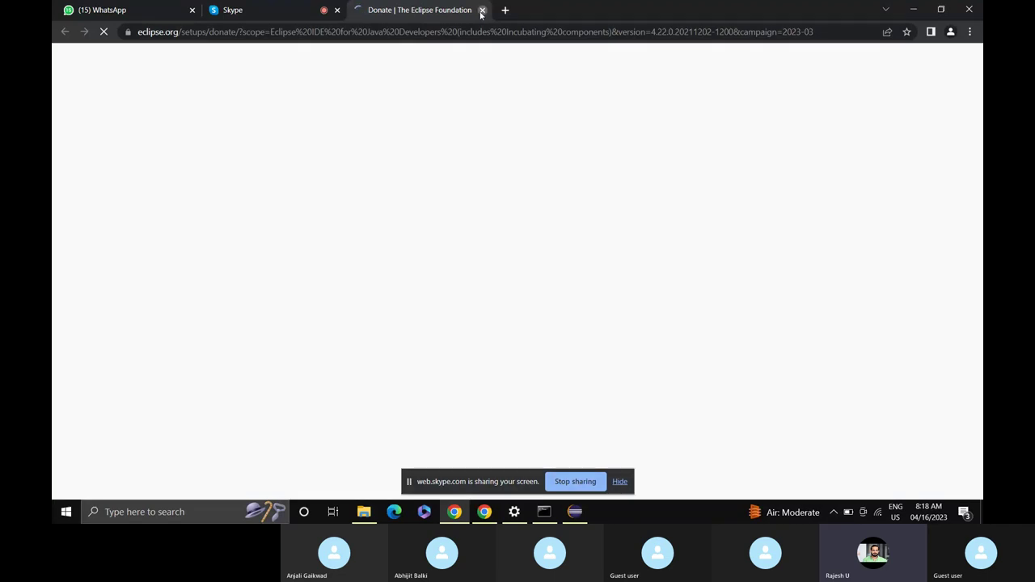
left_click(482, 11)
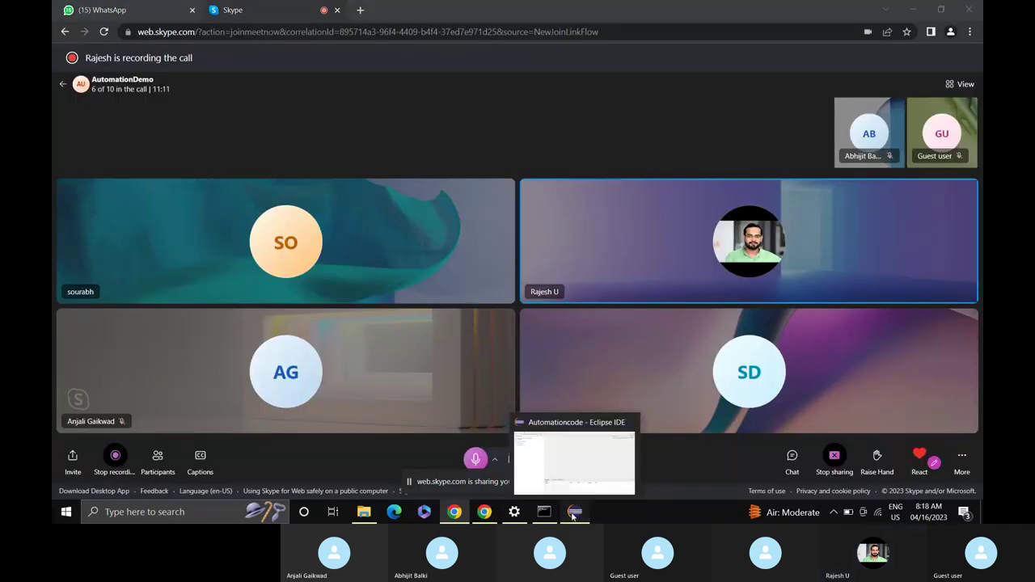
left_click(573, 516)
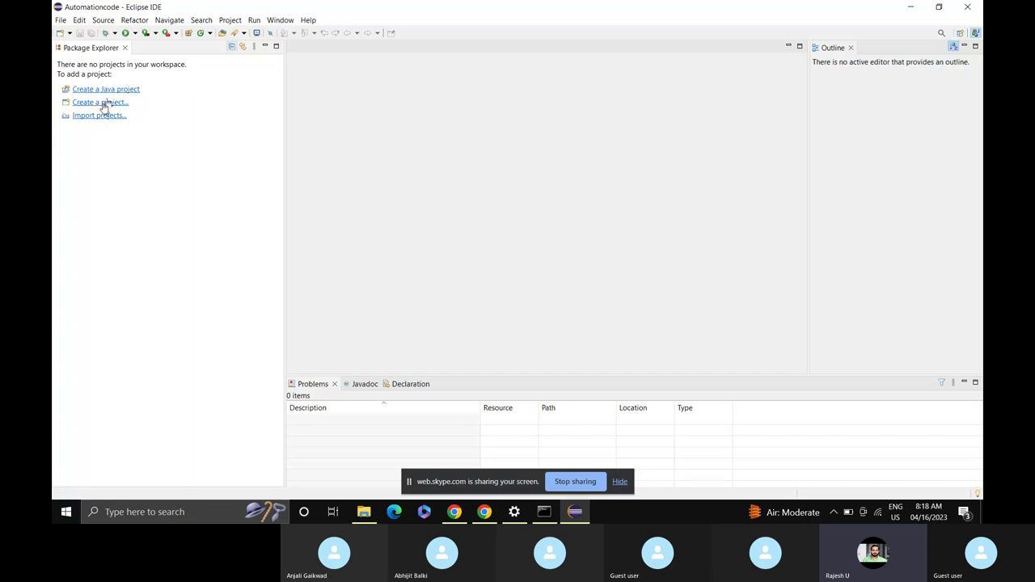
Start a new Java project named Testjava on JavaSE-11, without a module-info.java file.
left_click(61, 23)
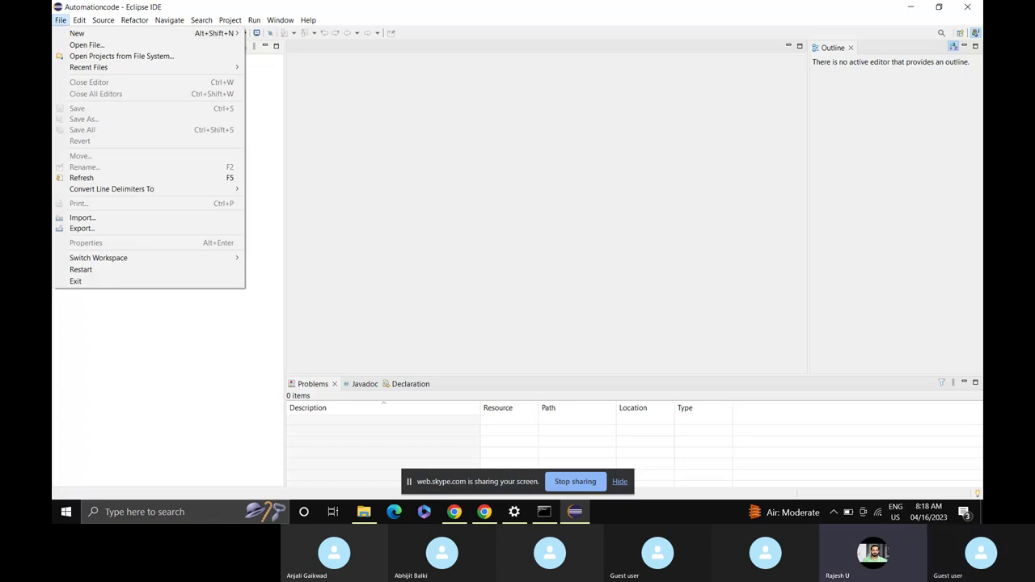
mouse_move(80, 37)
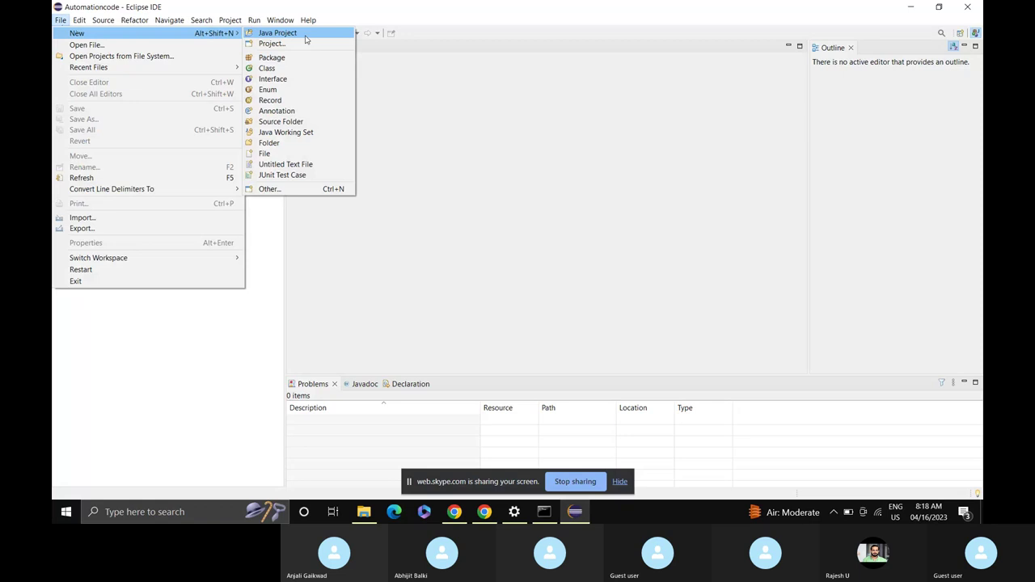
left_click(305, 35)
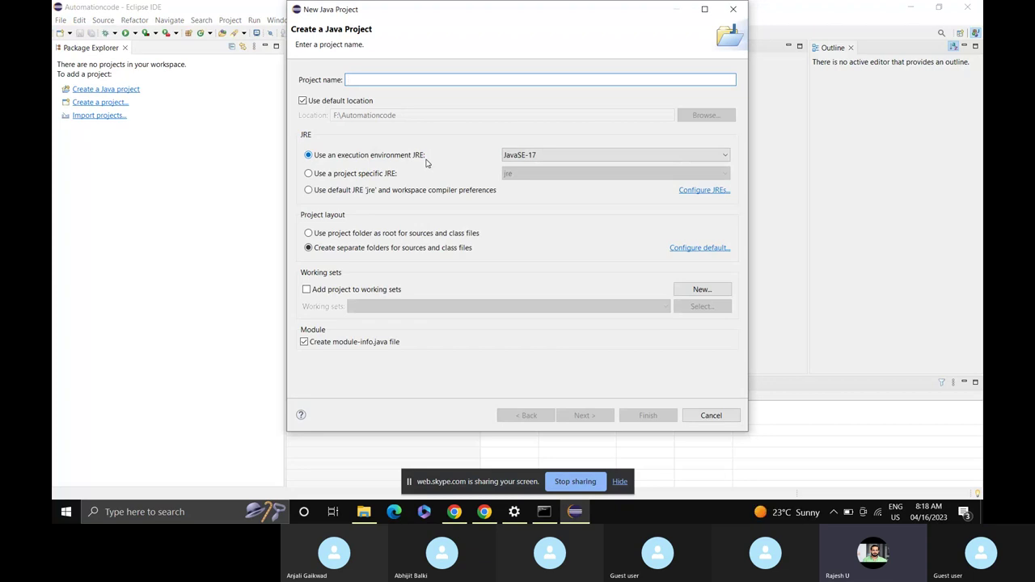
type("Test")
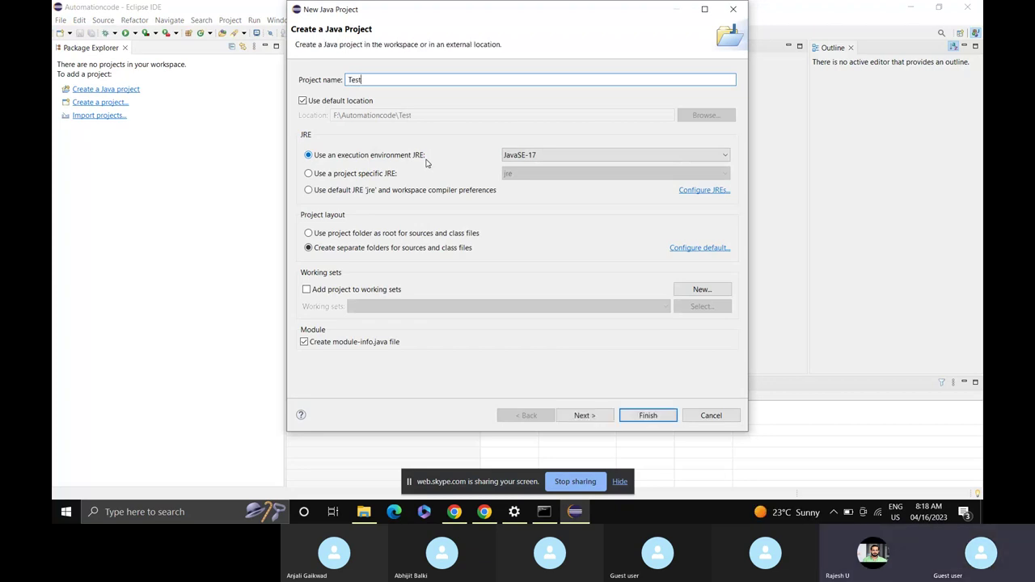
type("java")
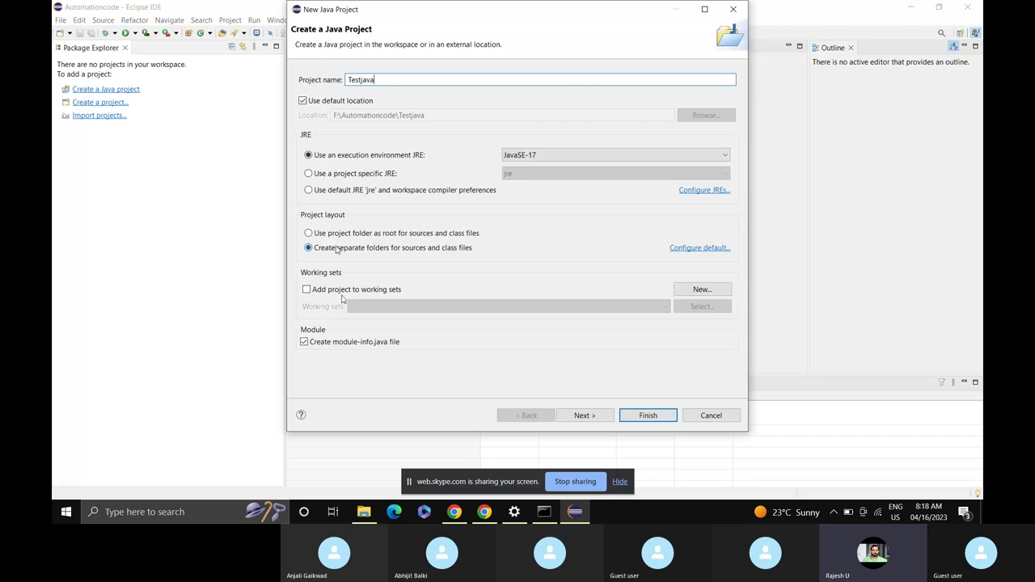
left_click(655, 157)
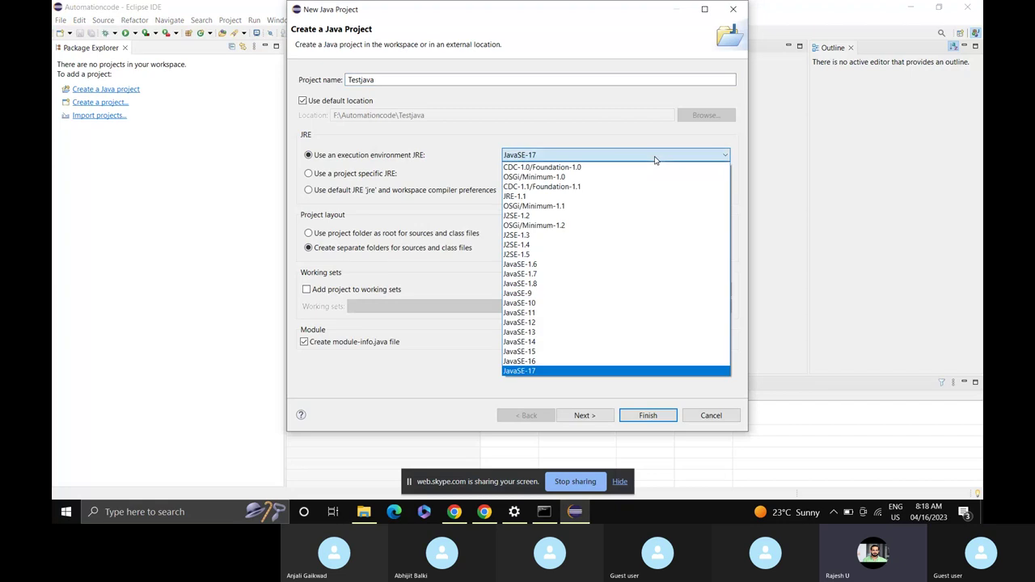
left_click(560, 313)
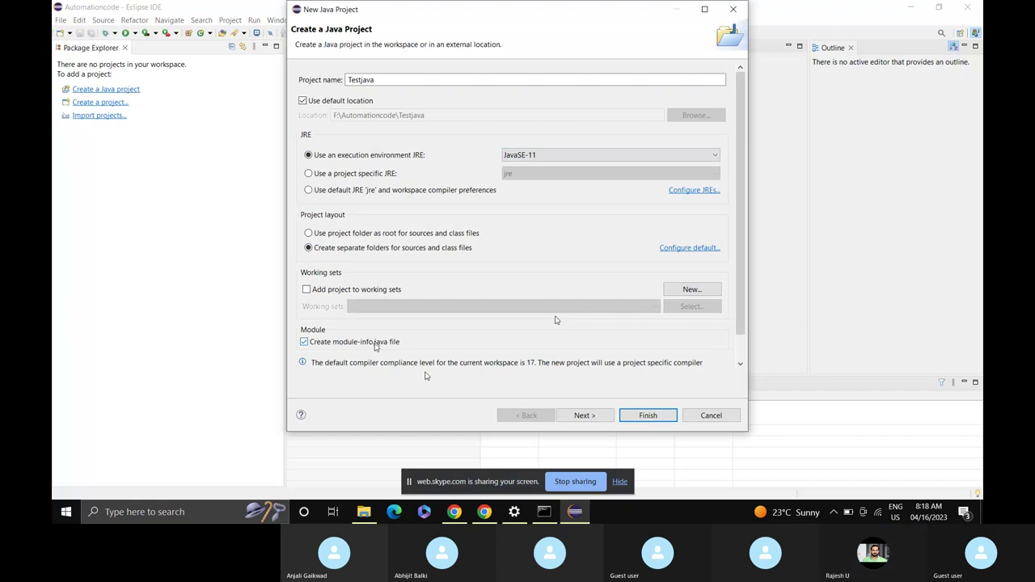
left_click(308, 344)
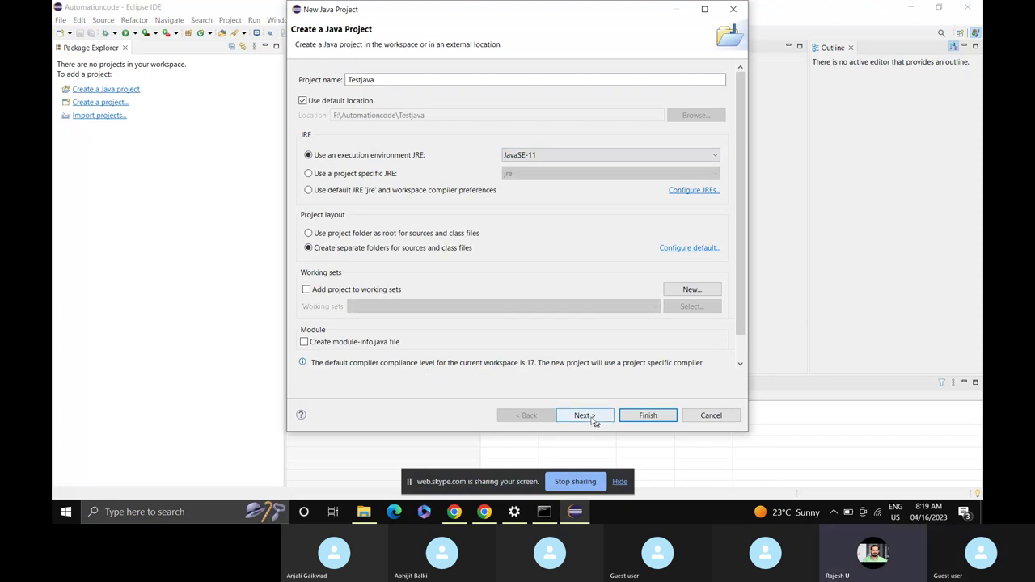
Finish the Testjava project, expand it, and select its src folder.
left_click(648, 418)
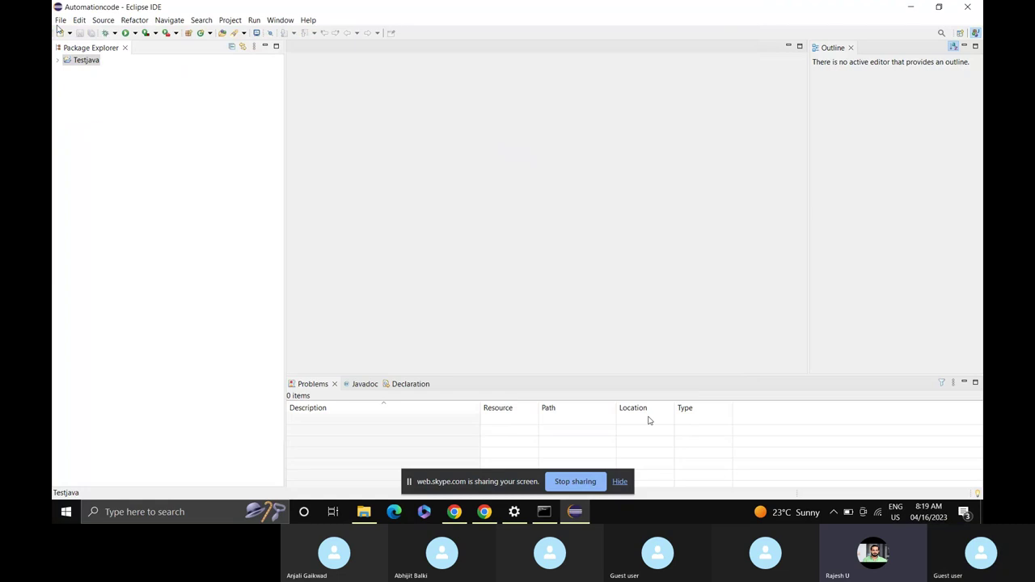
left_click(59, 61)
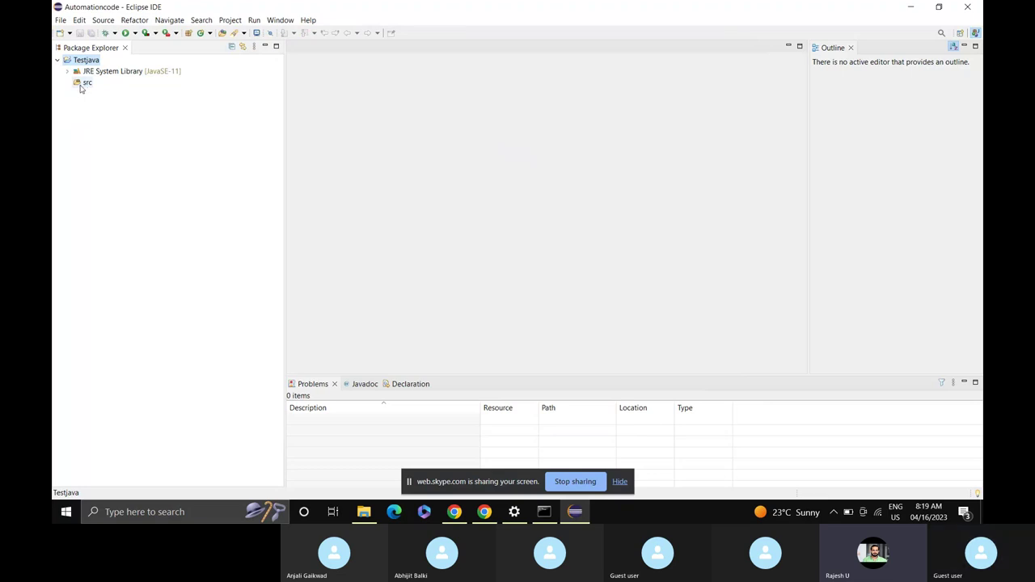
left_click(87, 83)
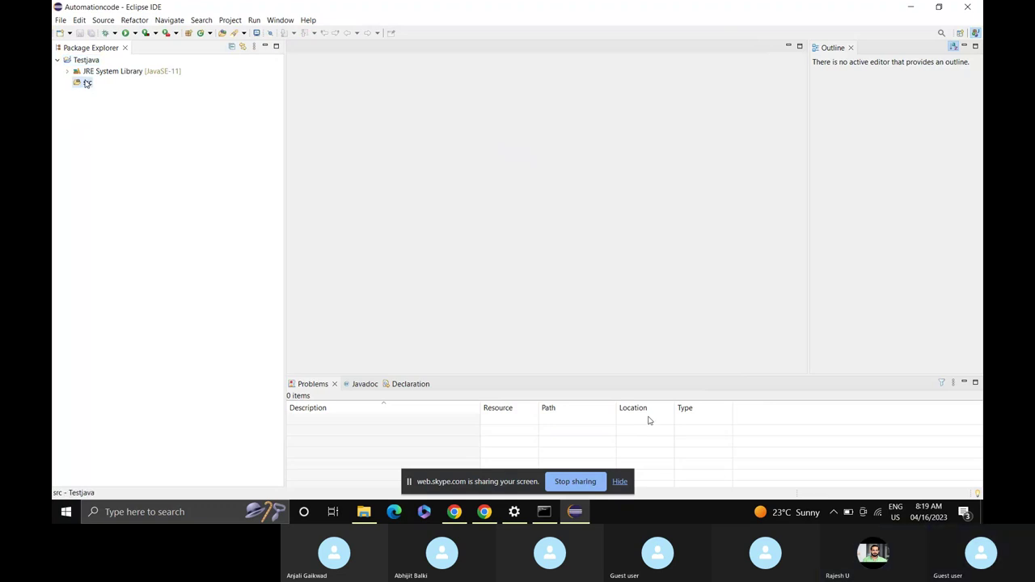
Create a Hellojava class in src with a public static void main stub.
right_click(86, 84)
mouse_move(110, 86)
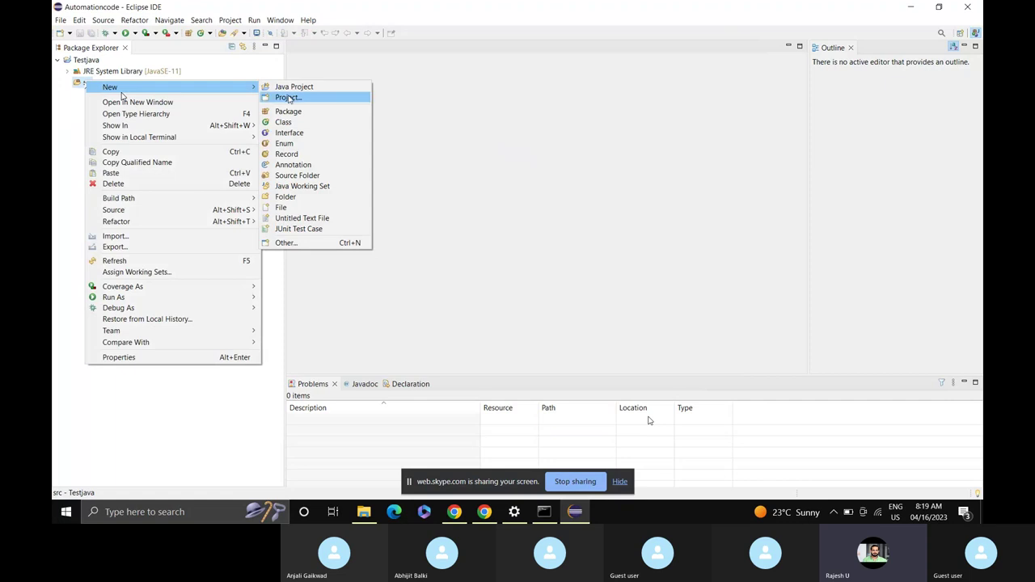
left_click(328, 123)
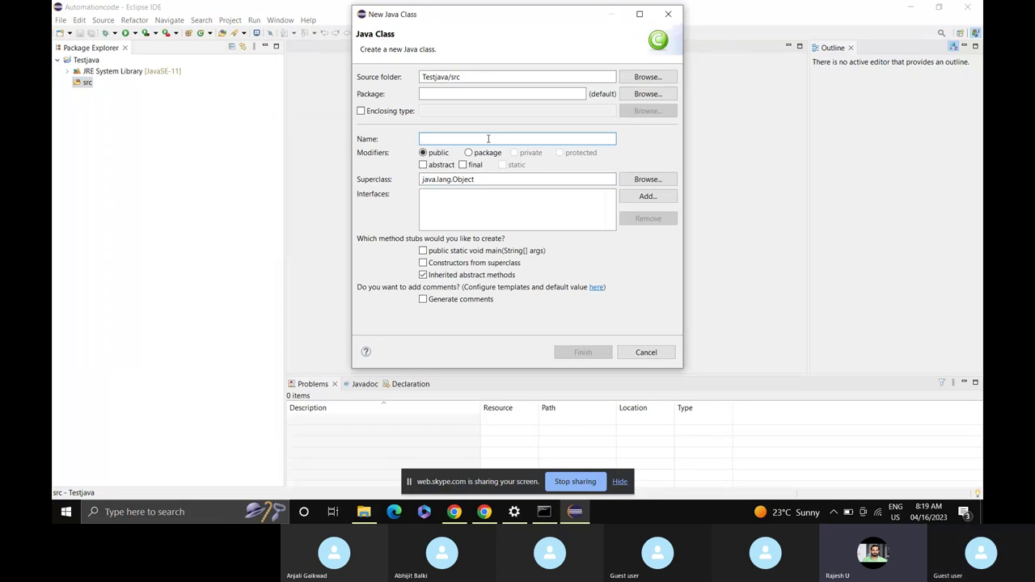
type("Hello")
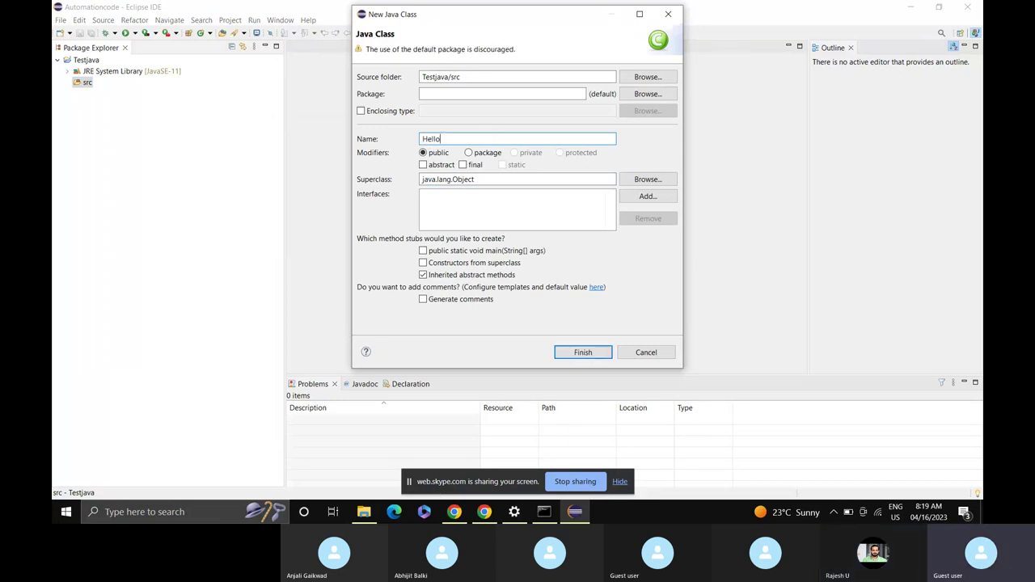
type("java")
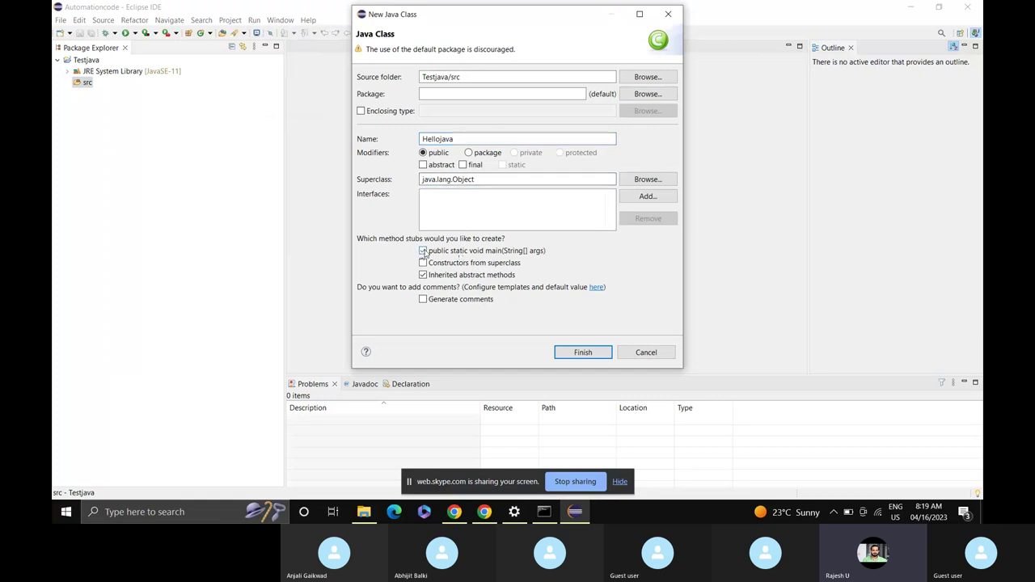
left_click(423, 252)
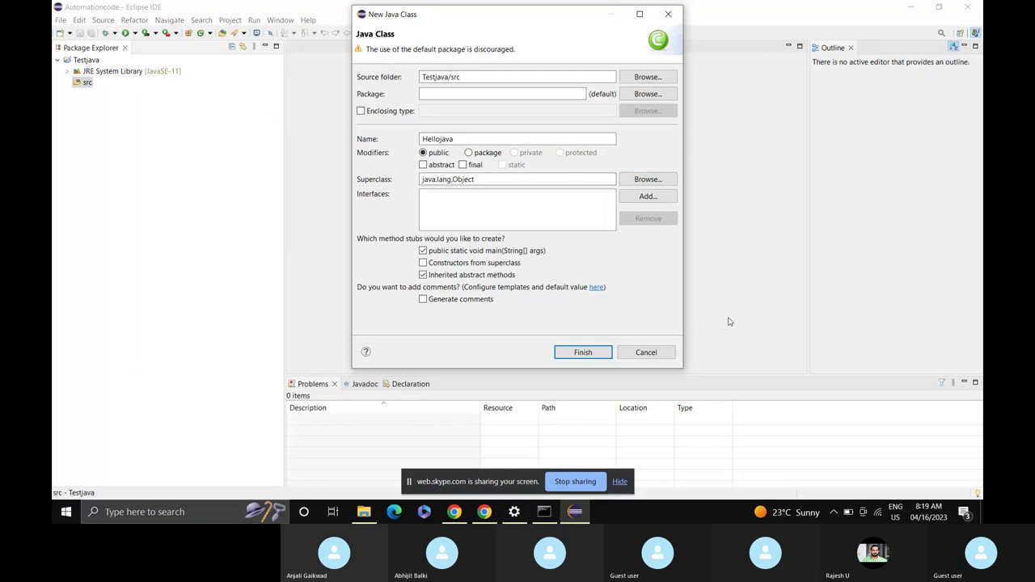
left_click(597, 352)
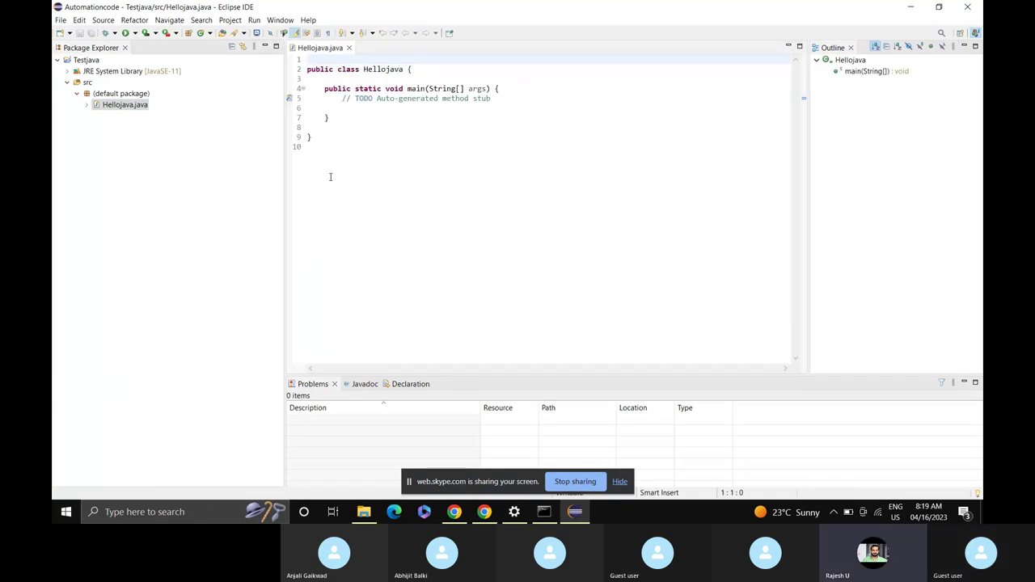
Add System.out.println("Hello Java") below the TODO comment via the syso template, then save.
left_click(330, 177)
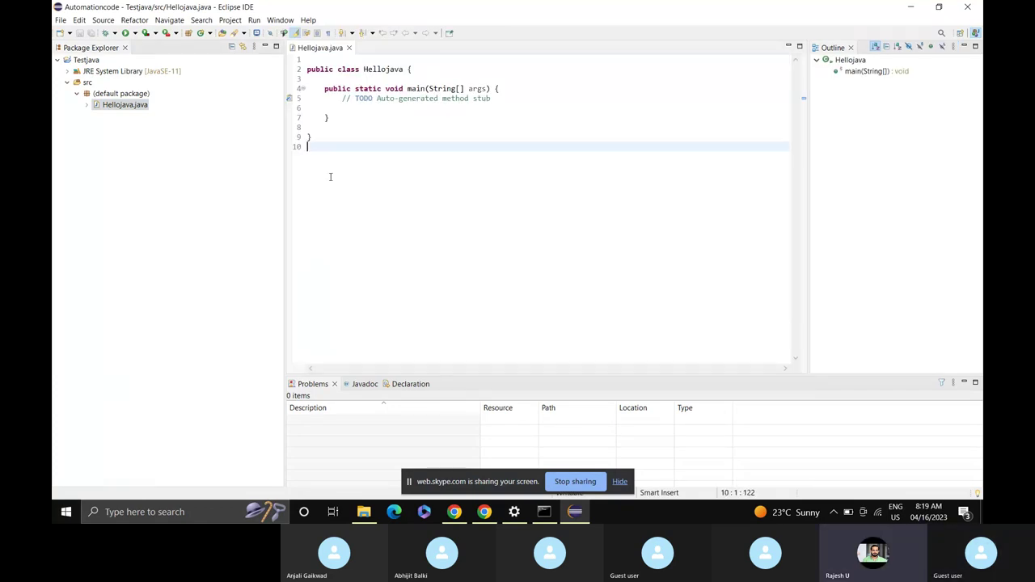
left_click(499, 98)
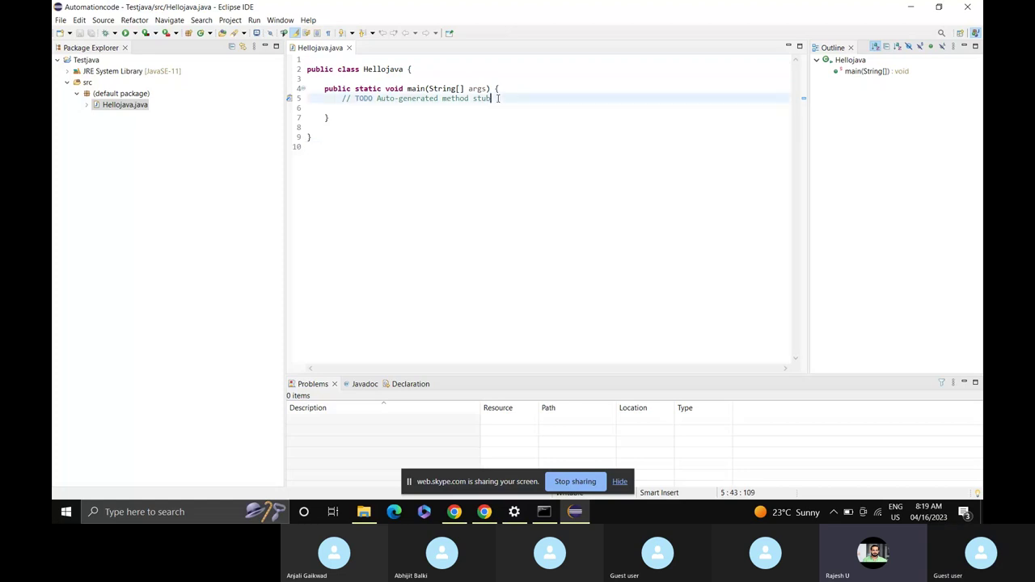
key("Return")
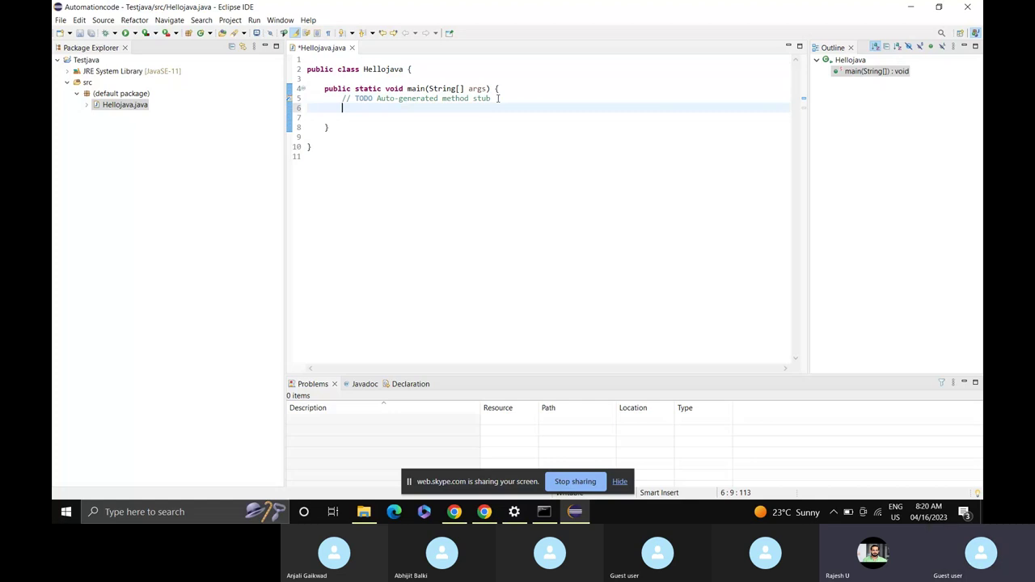
type("syso")
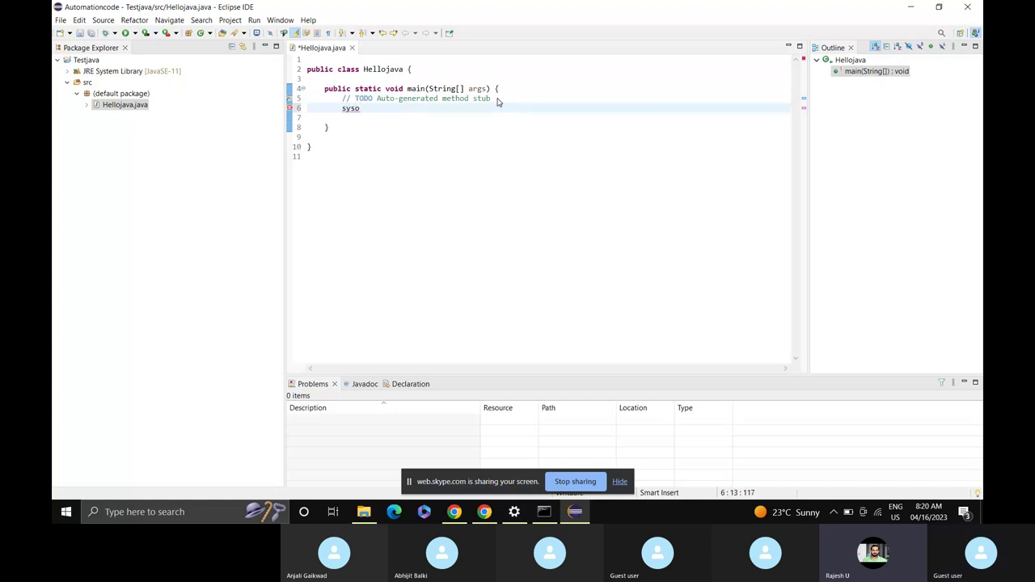
key("ctrl+space")
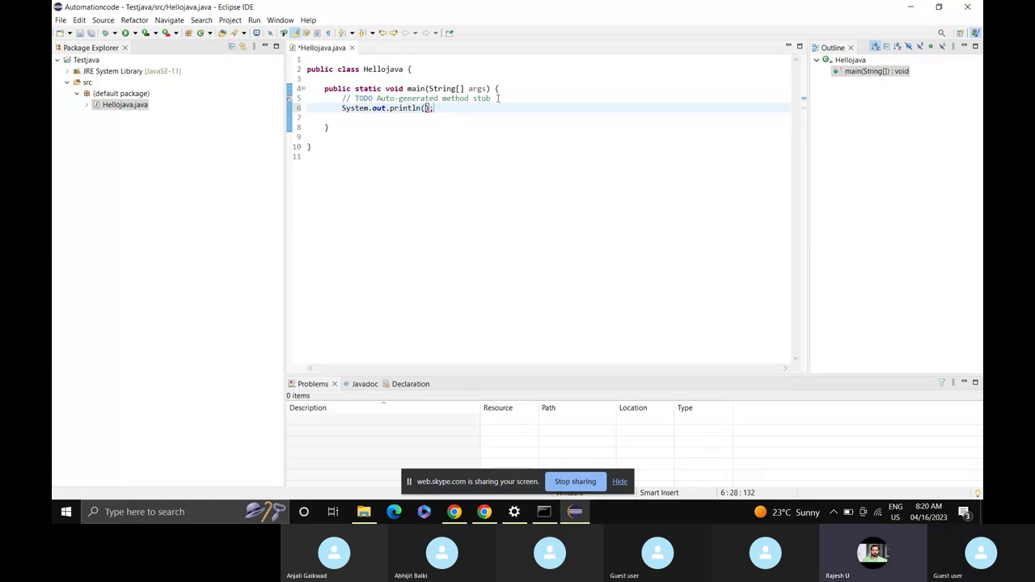
type("\"\"")
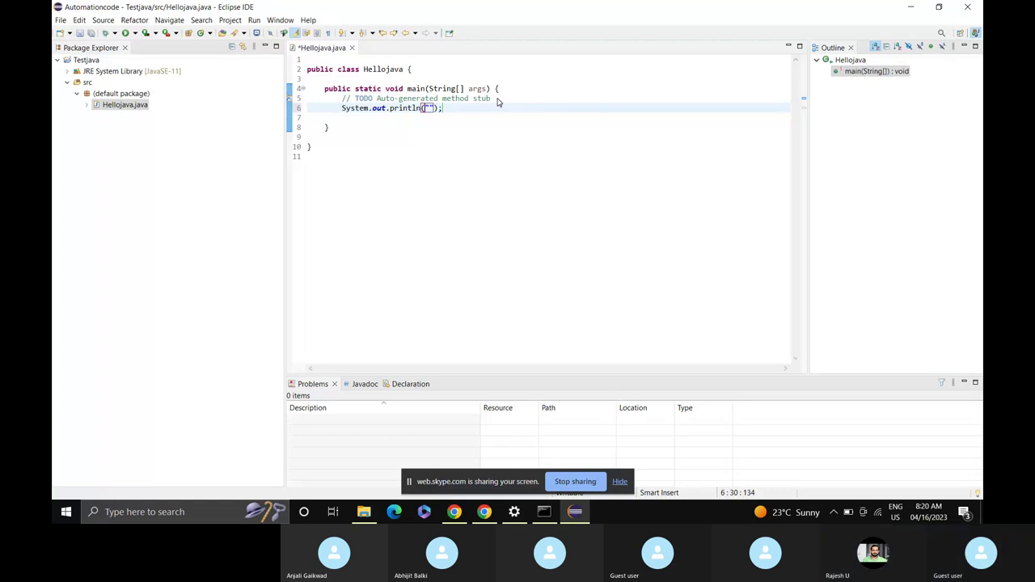
key("Left")
type("Hello")
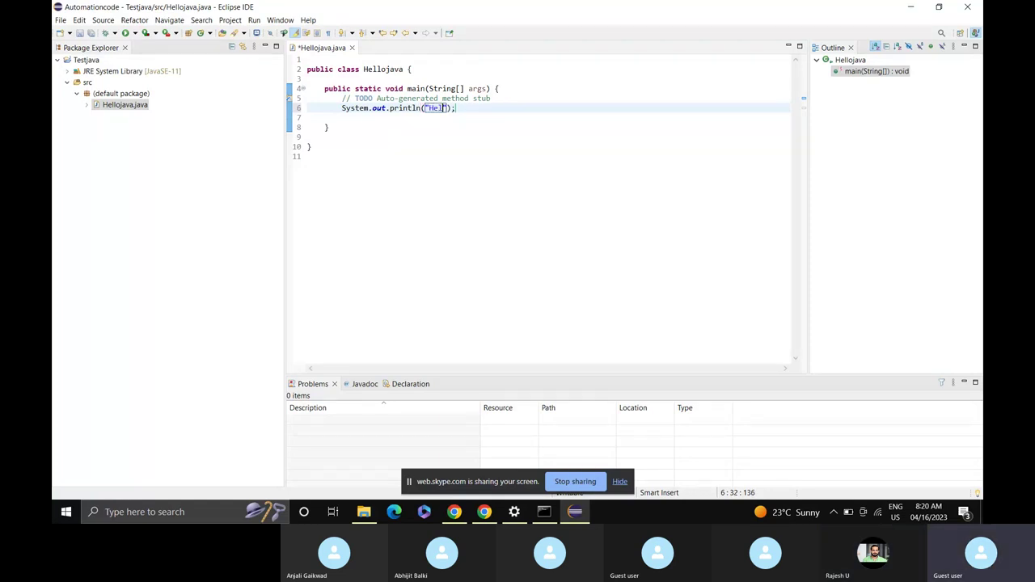
type(" Java")
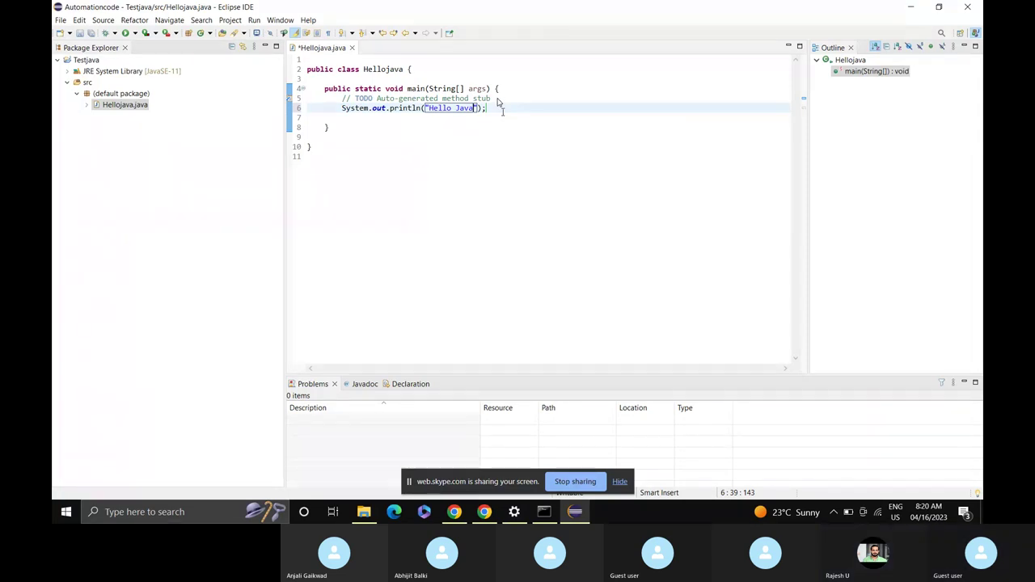
key("ctrl+s")
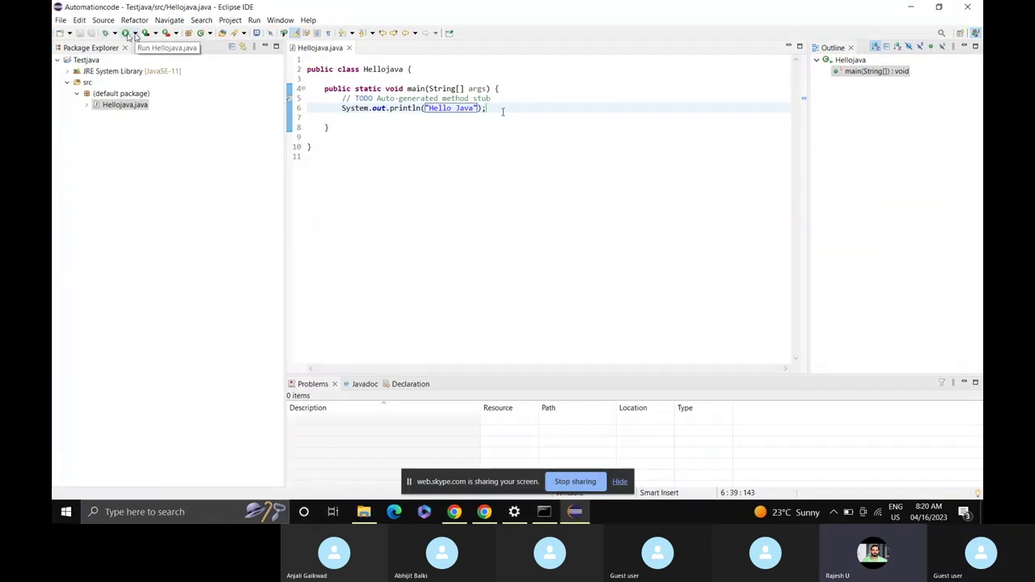
Run Hellojava so the console prints Hello Java.
left_click(129, 34)
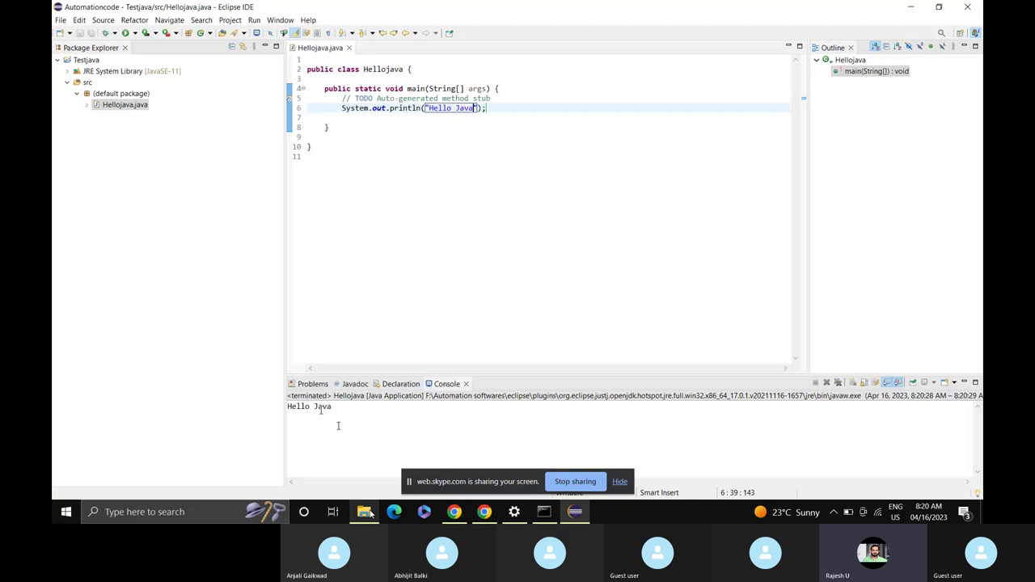
mouse_move(370, 514)
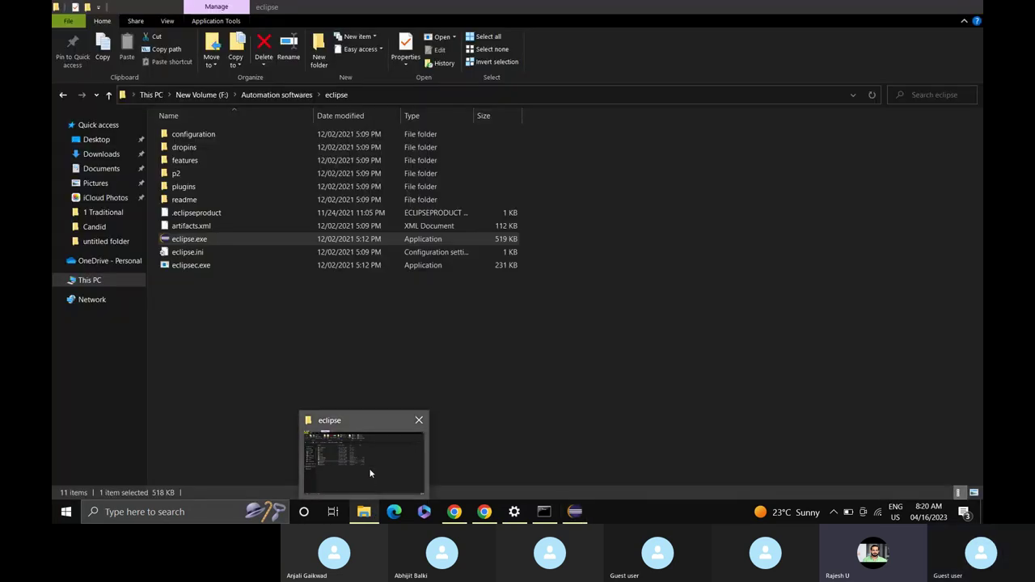
Run vtiger_CRM_4_2.exe from the Automation softwares folder as administrator.
left_click(371, 473)
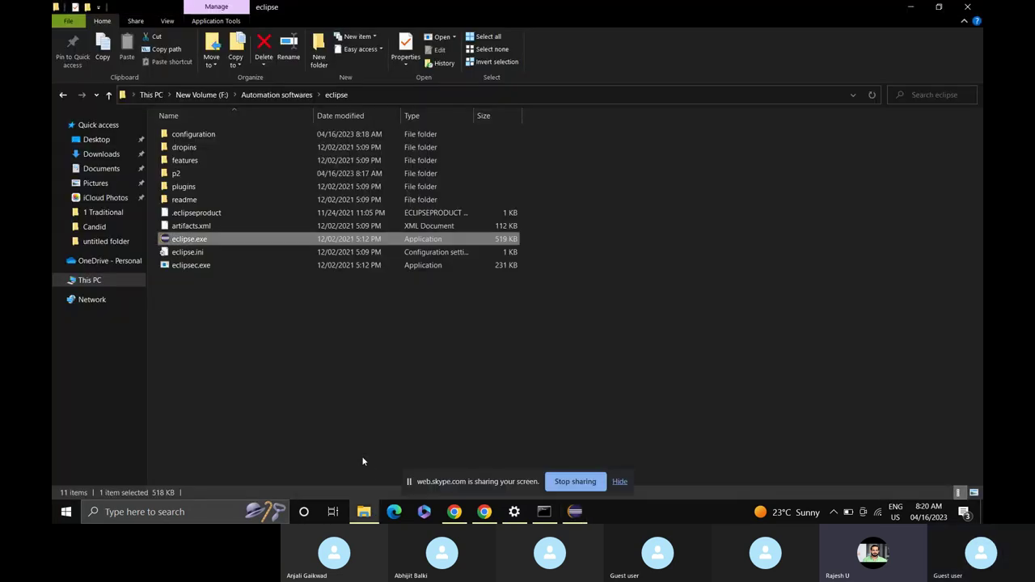
left_click(110, 95)
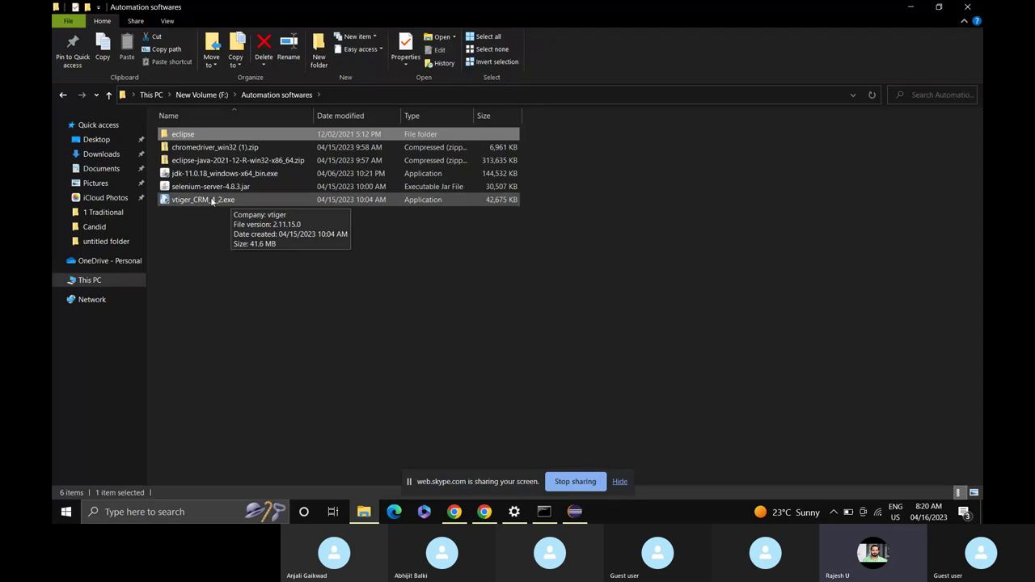
right_click(212, 200)
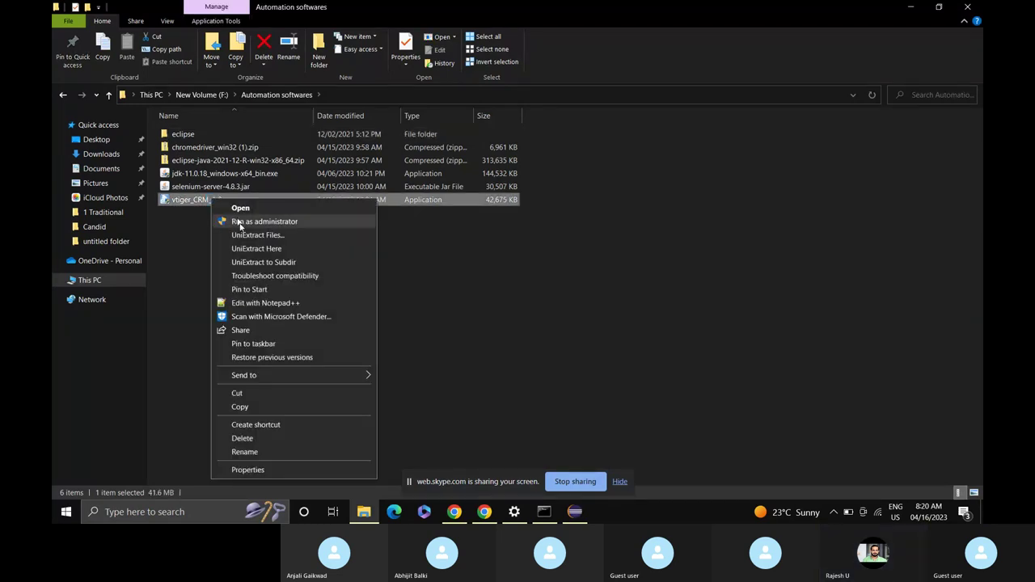
left_click(240, 222)
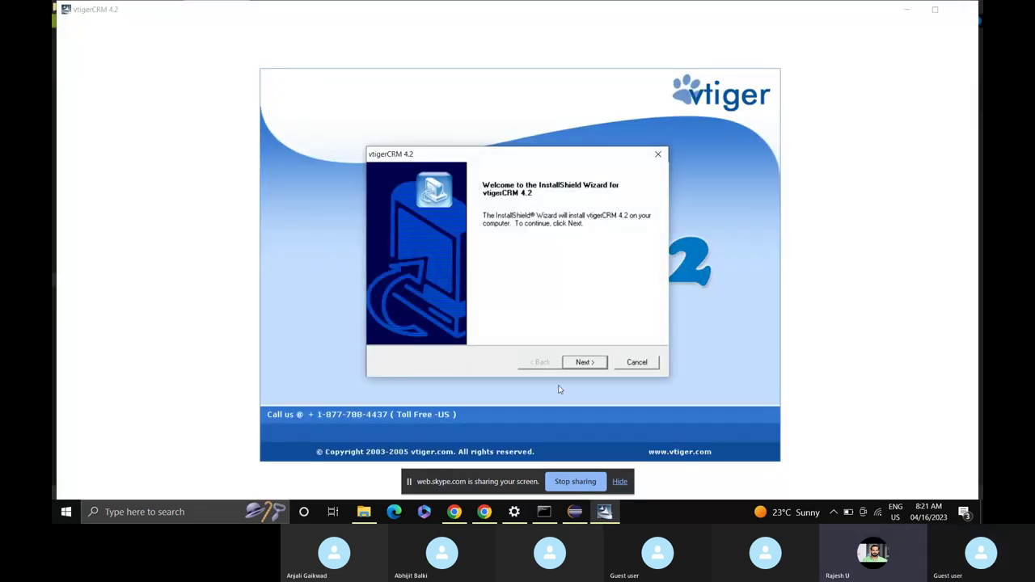
Accept the license and install Apache on port 100, running as a service.
left_click(584, 363)
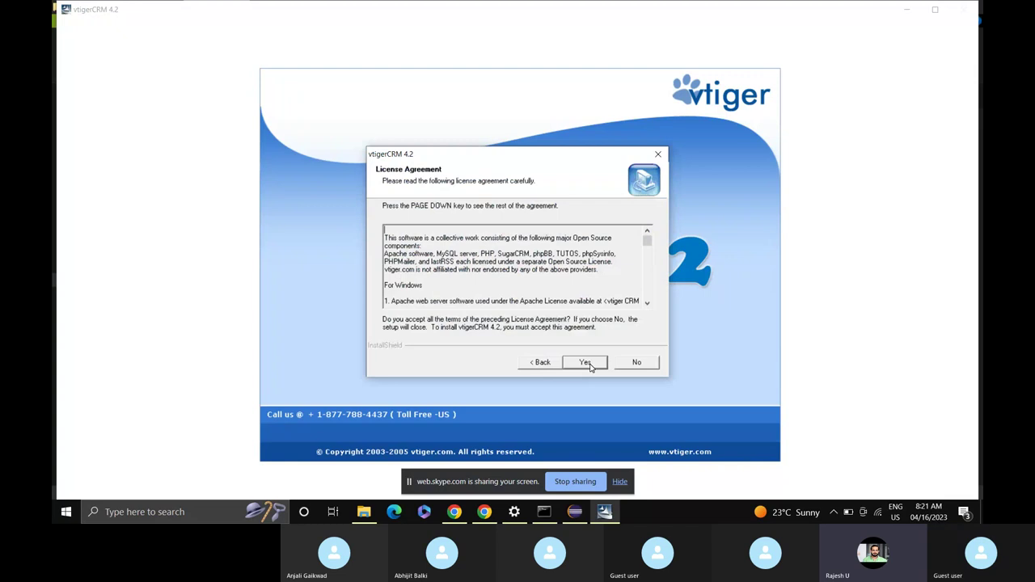
left_click(589, 365)
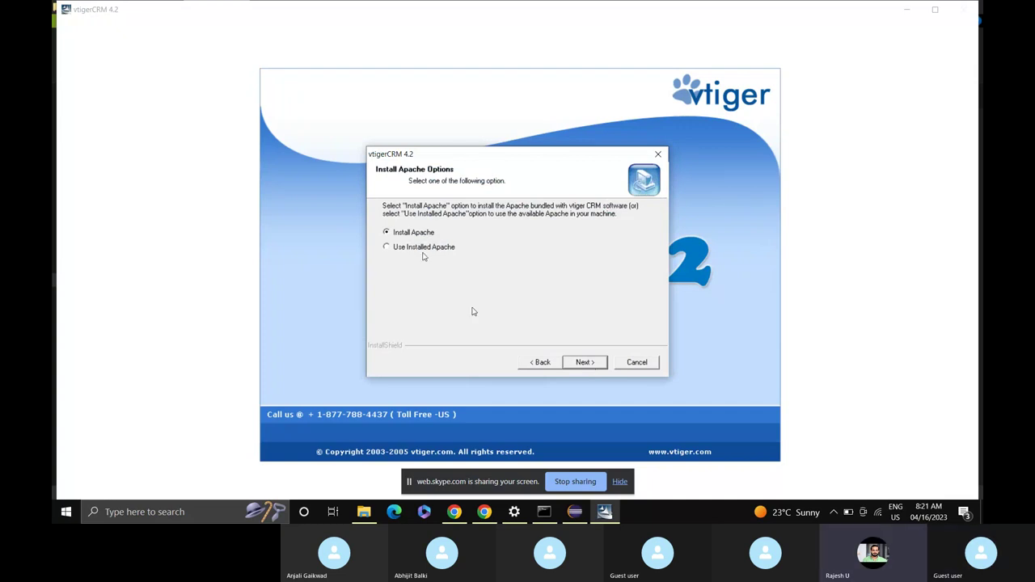
left_click(585, 363)
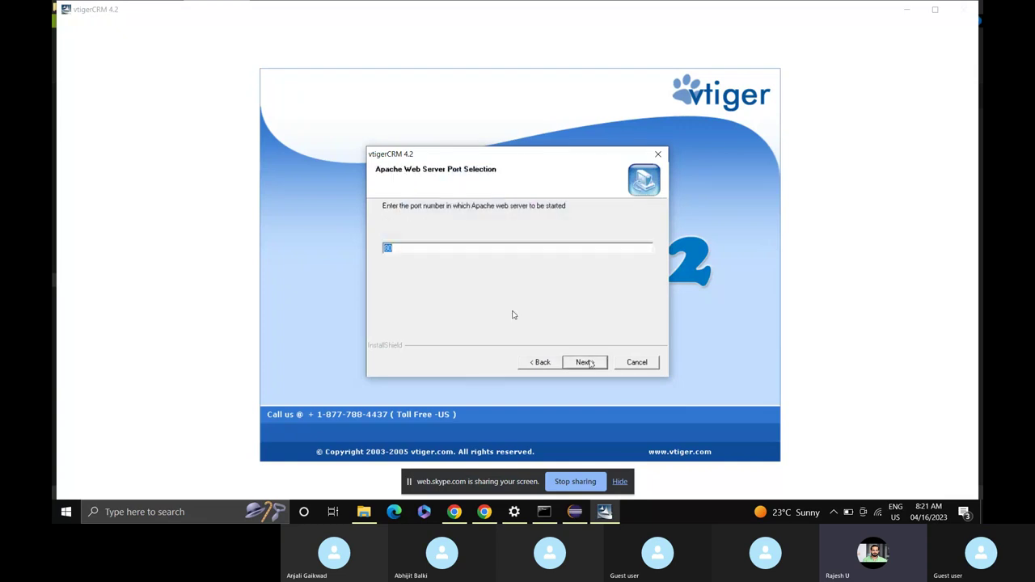
type("100")
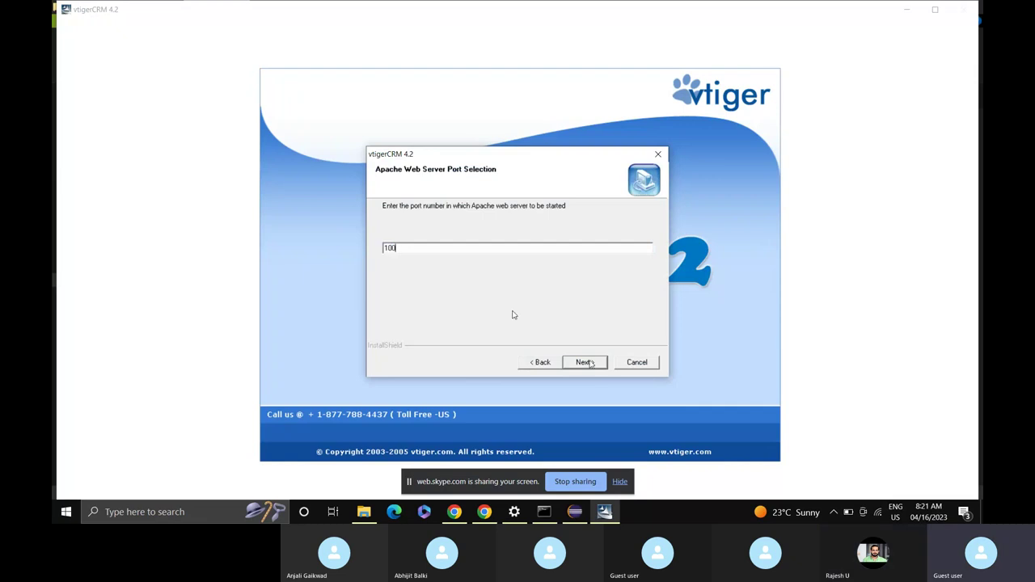
left_click(584, 363)
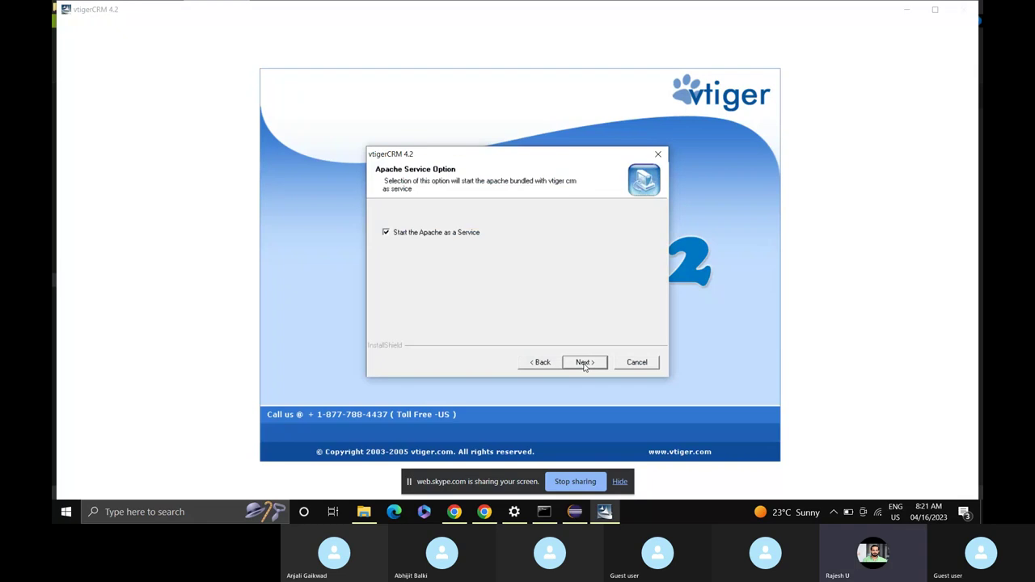
left_click(584, 364)
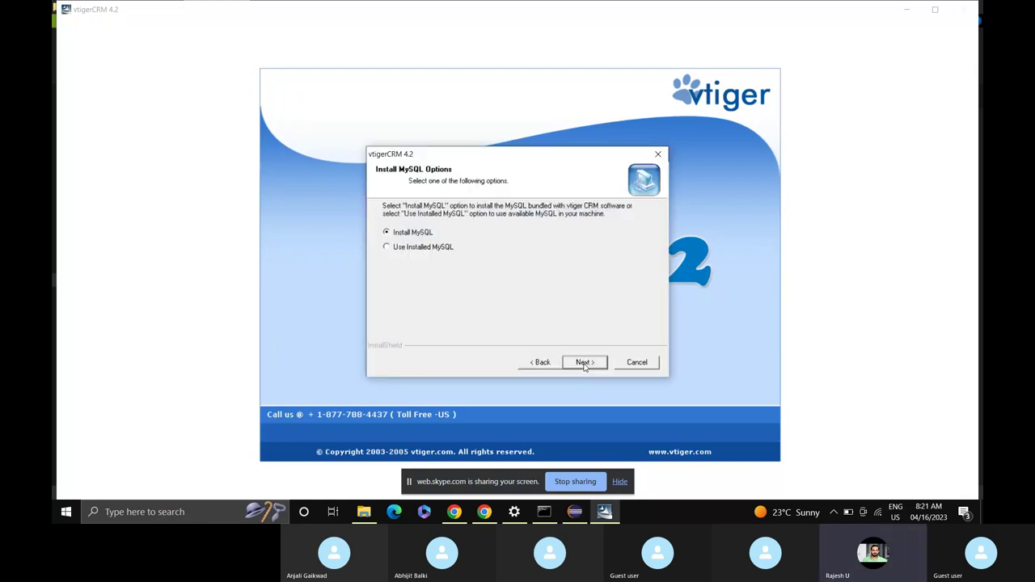
Install the bundled MySQL on port 3340 into the default folders and start copying files.
left_click(584, 364)
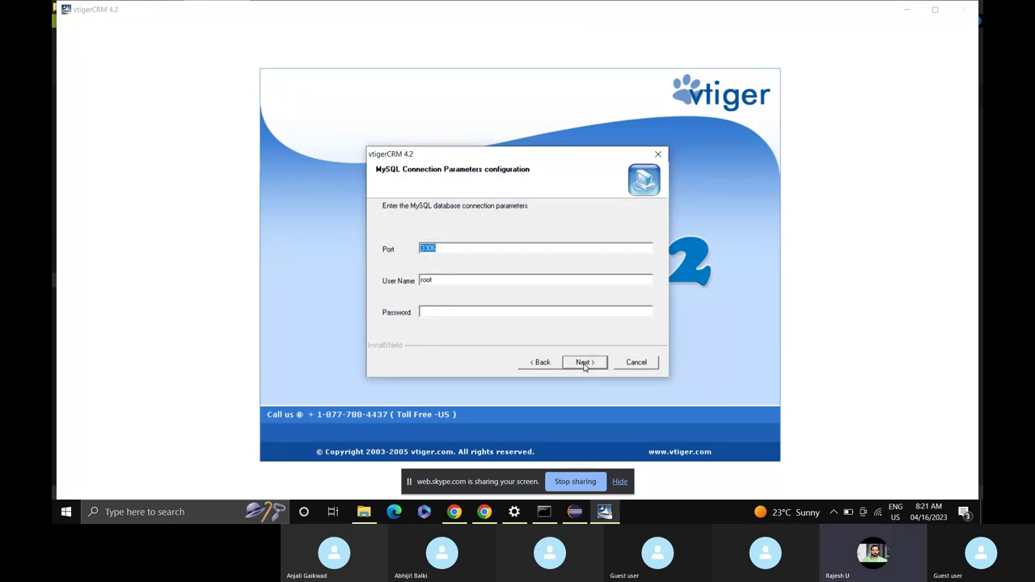
type("3340")
left_click(585, 363)
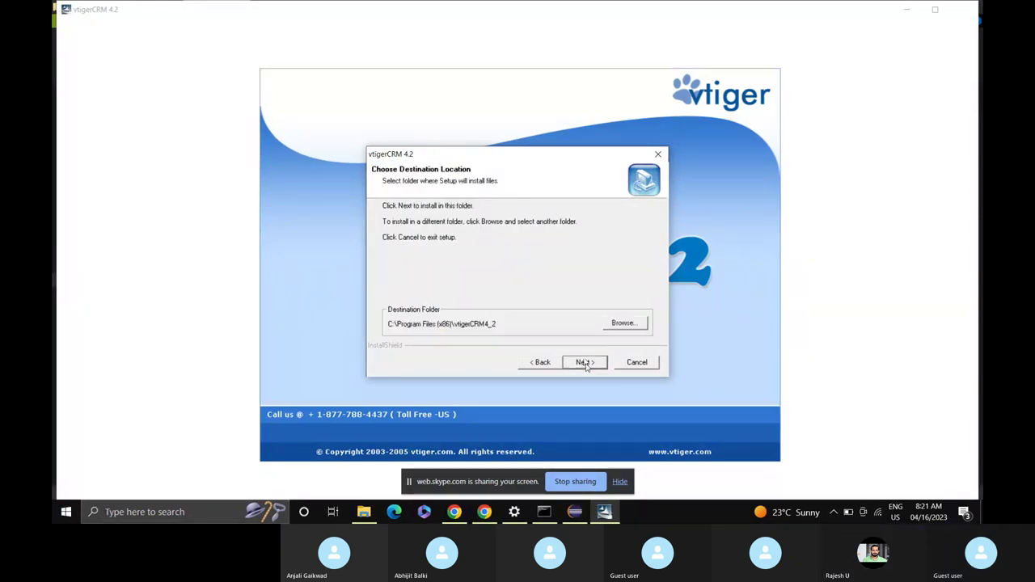
left_click(585, 364)
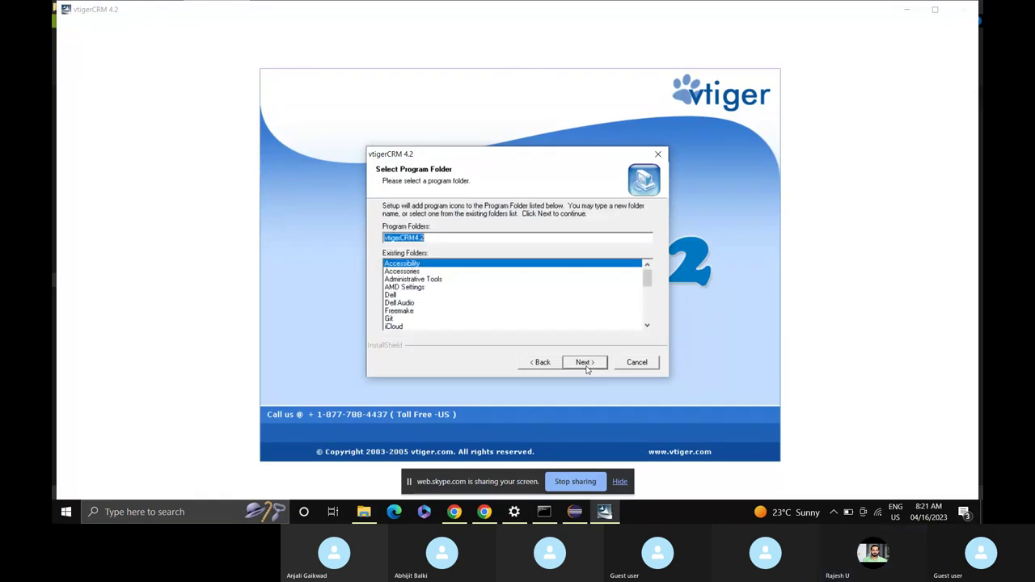
left_click(585, 364)
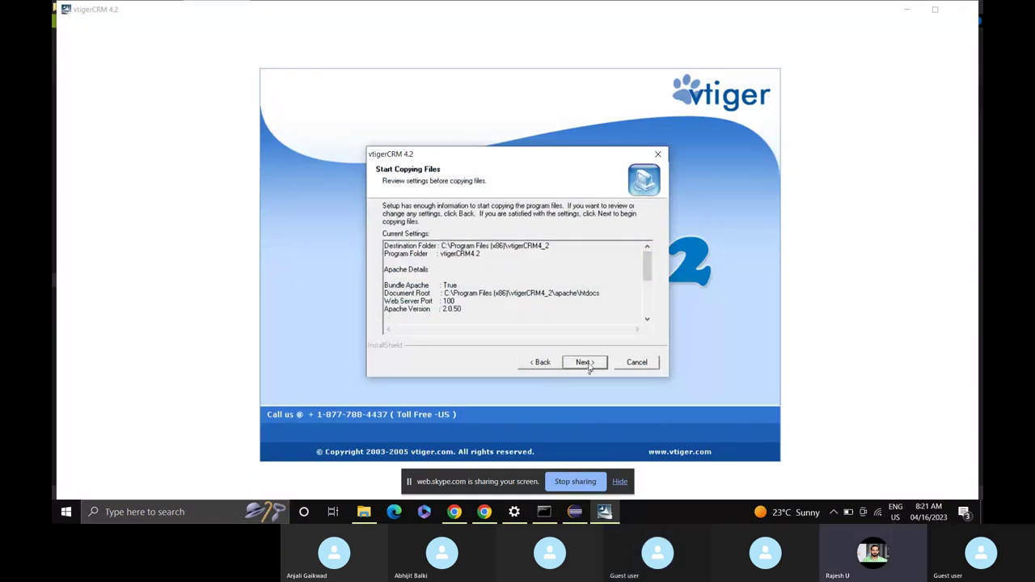
left_click(589, 366)
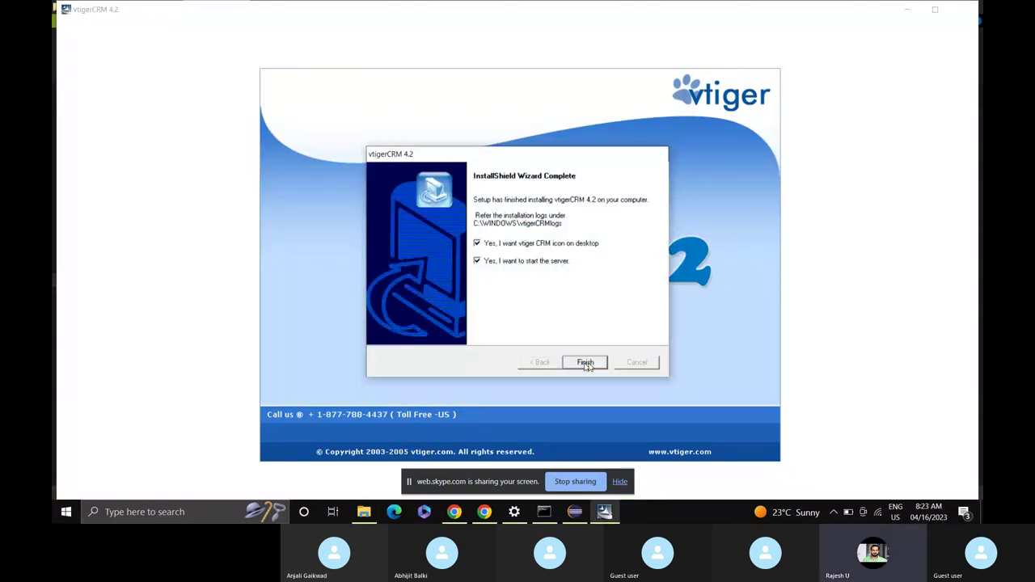
Close the setup wizard, start the vtiger server, and get past registration and the system check.
left_click(585, 362)
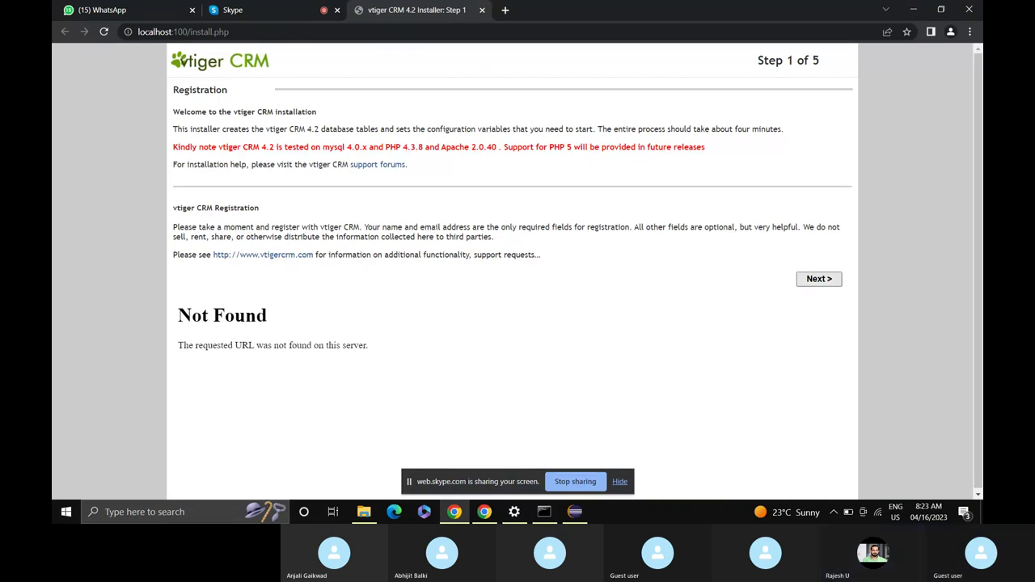
left_click(817, 279)
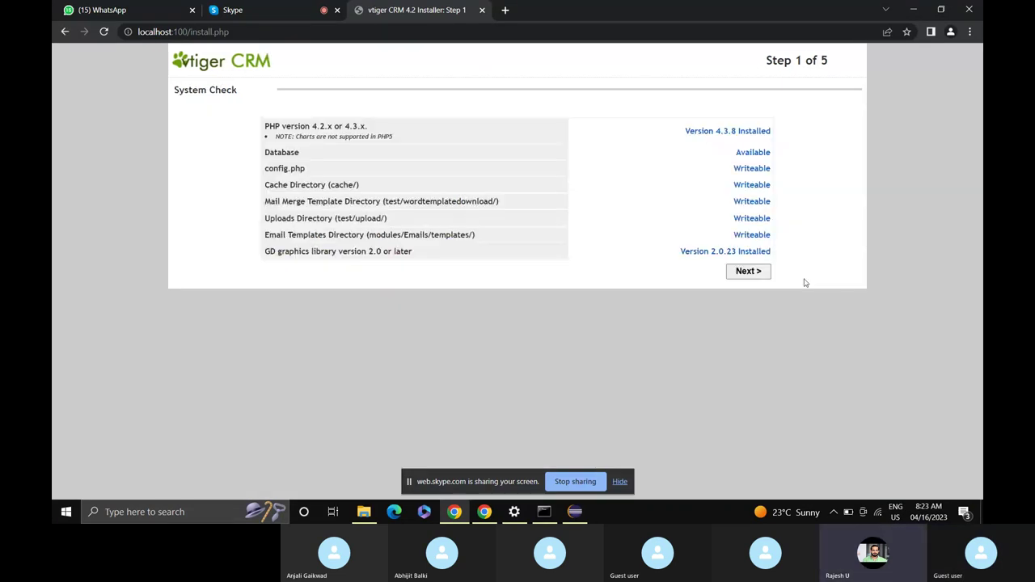
left_click(738, 279)
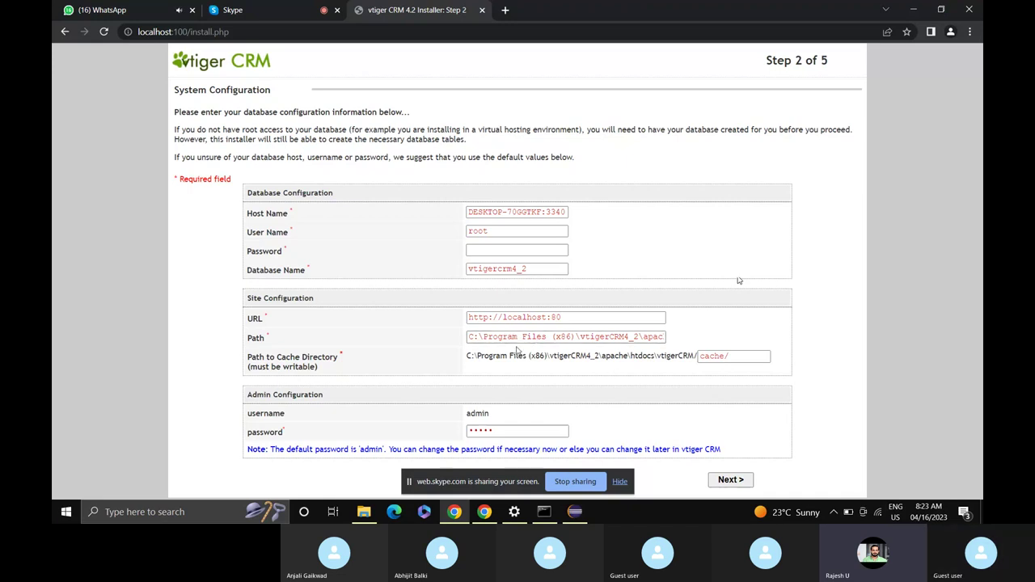
left_click(576, 318)
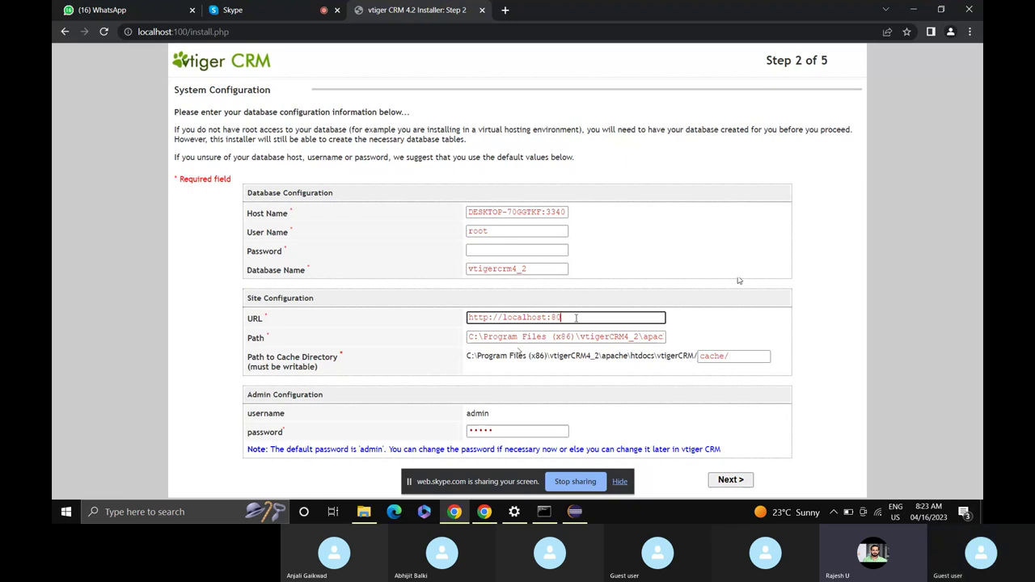
key("BackSpace")
key("BackSpace")
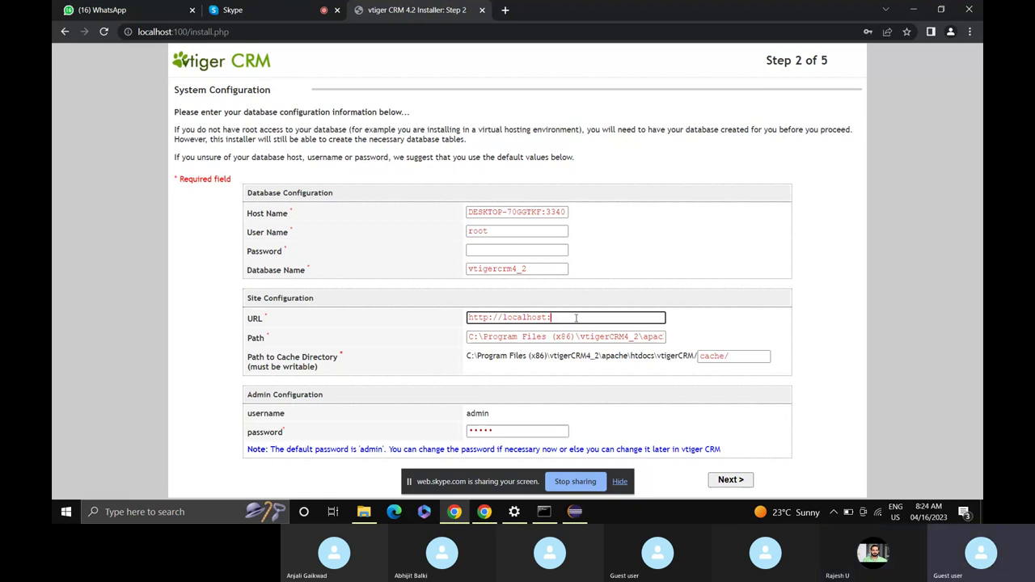
type("100")
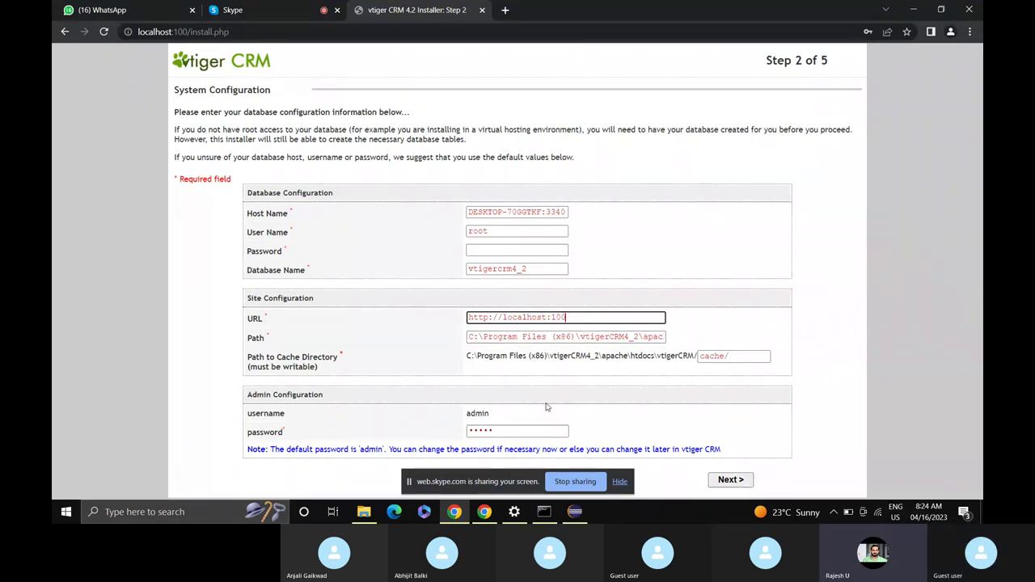
left_click(516, 430)
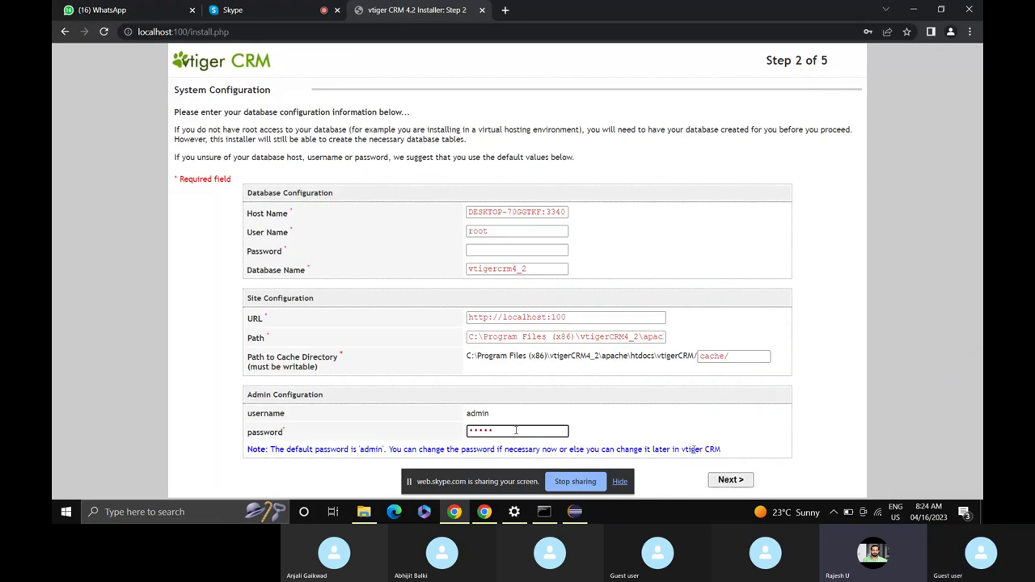
left_click(720, 484)
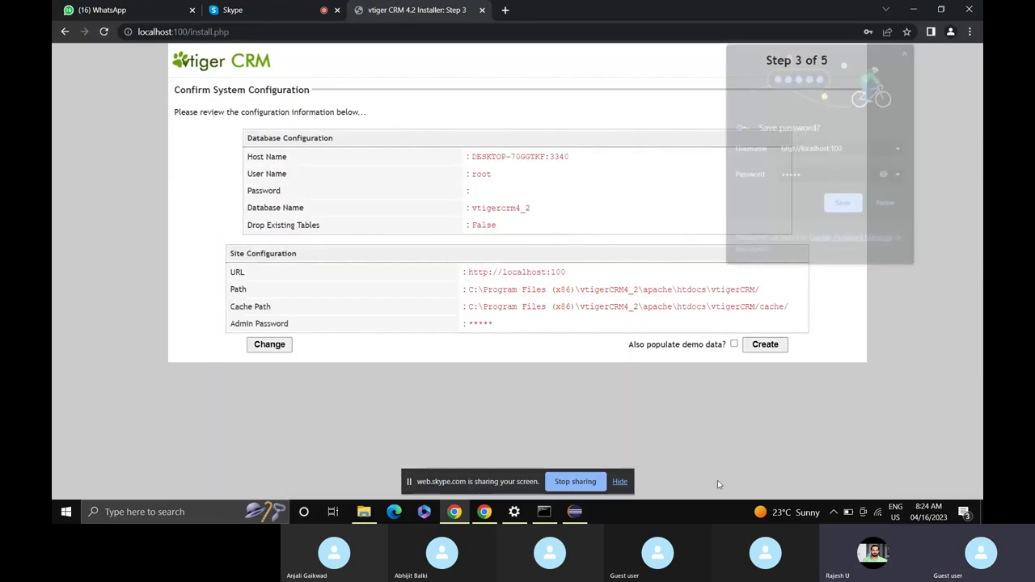
Let Chrome save the password, include demo data, and create the vtiger database tables.
left_click(847, 209)
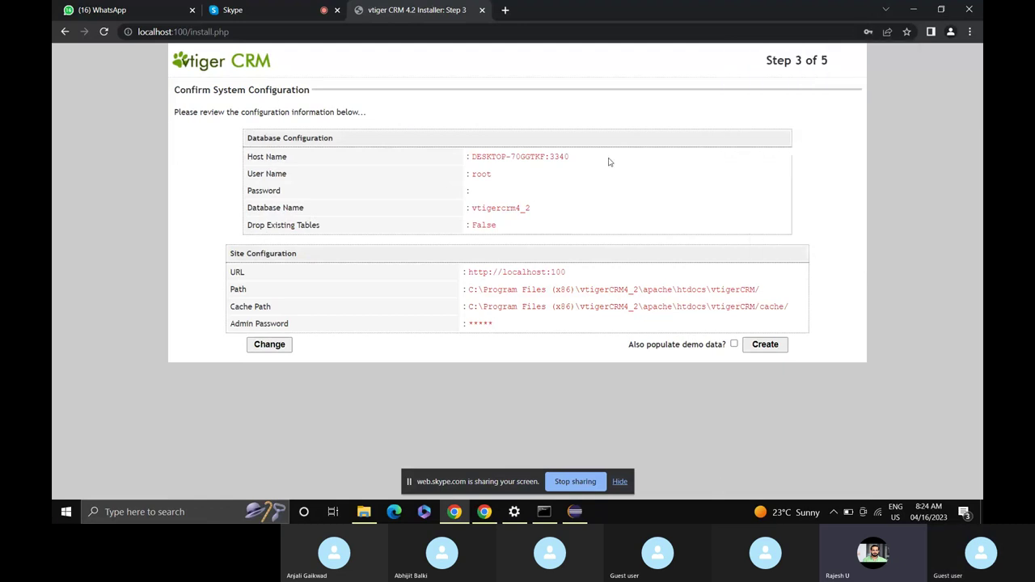
left_click(732, 343)
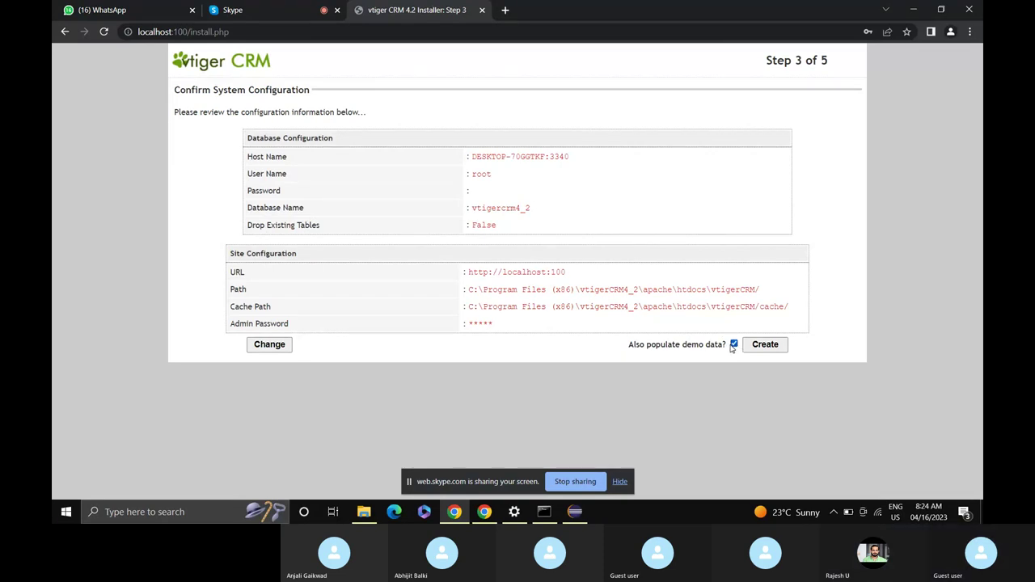
left_click(765, 346)
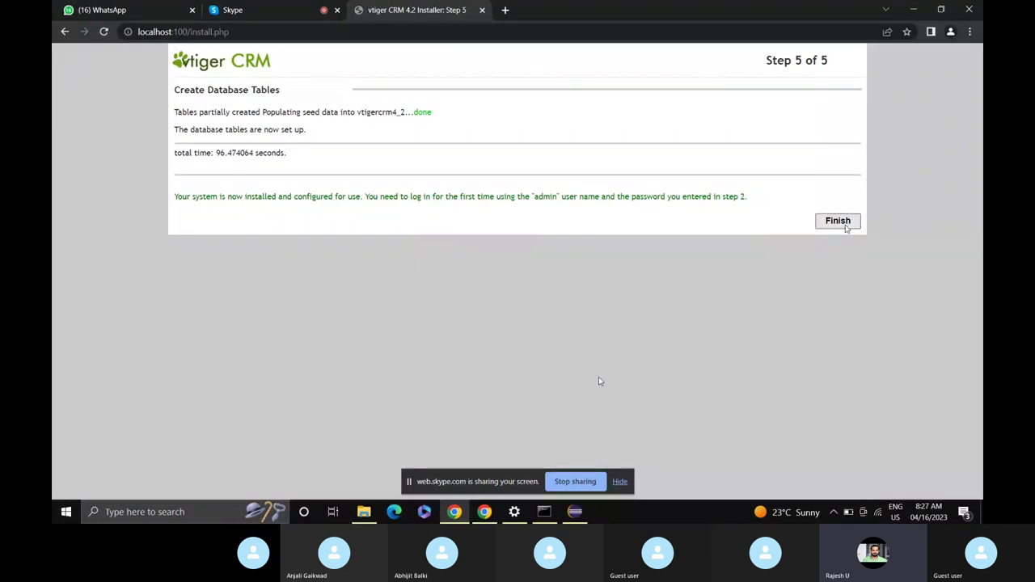
Finish the web installation and log in to vtiger CRM with the admin password.
left_click(845, 224)
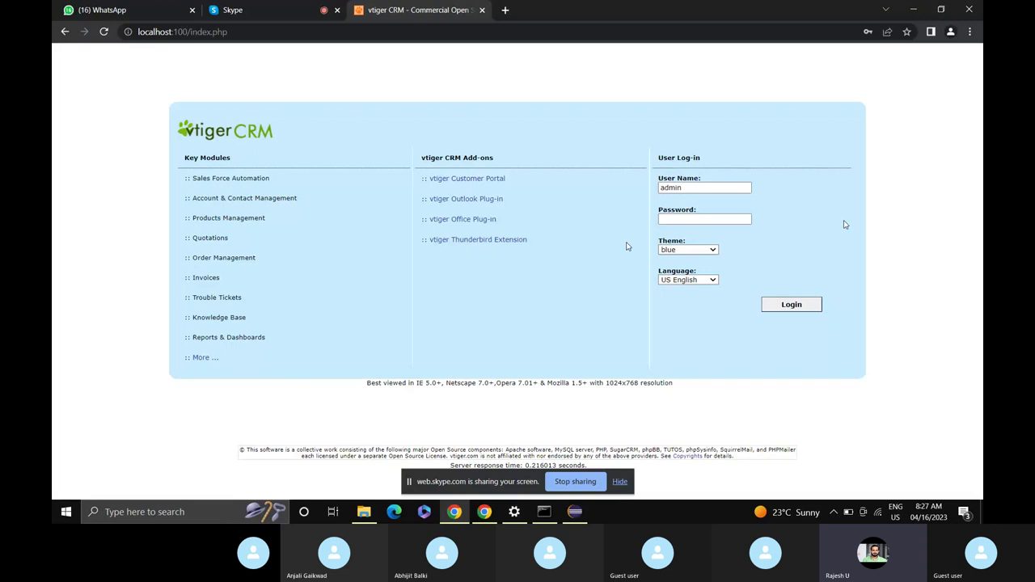
left_click(686, 219)
left_click(686, 219)
type("admin")
left_click(788, 307)
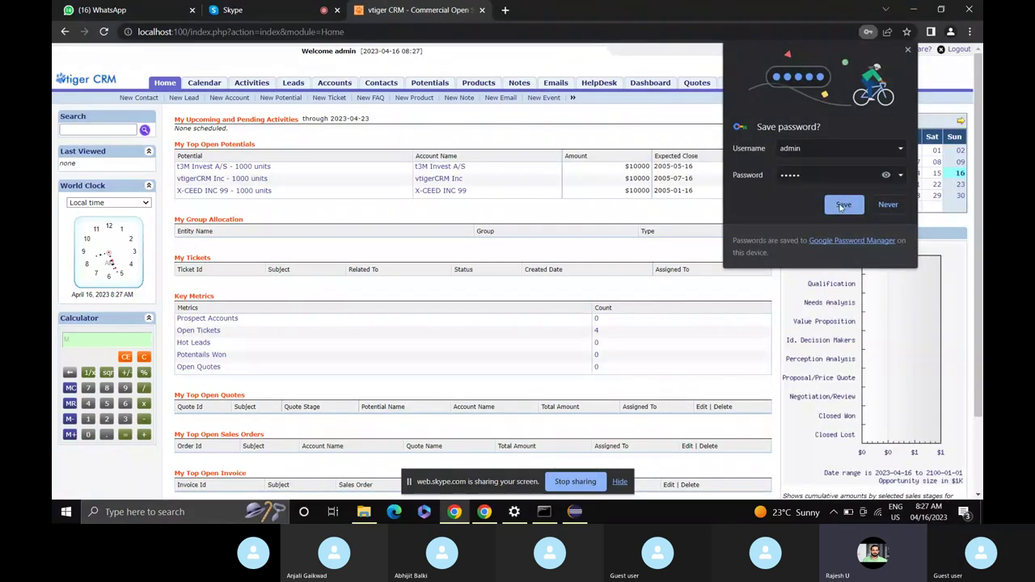
Save the login password in Chrome, then log out of vtiger CRM.
left_click(843, 206)
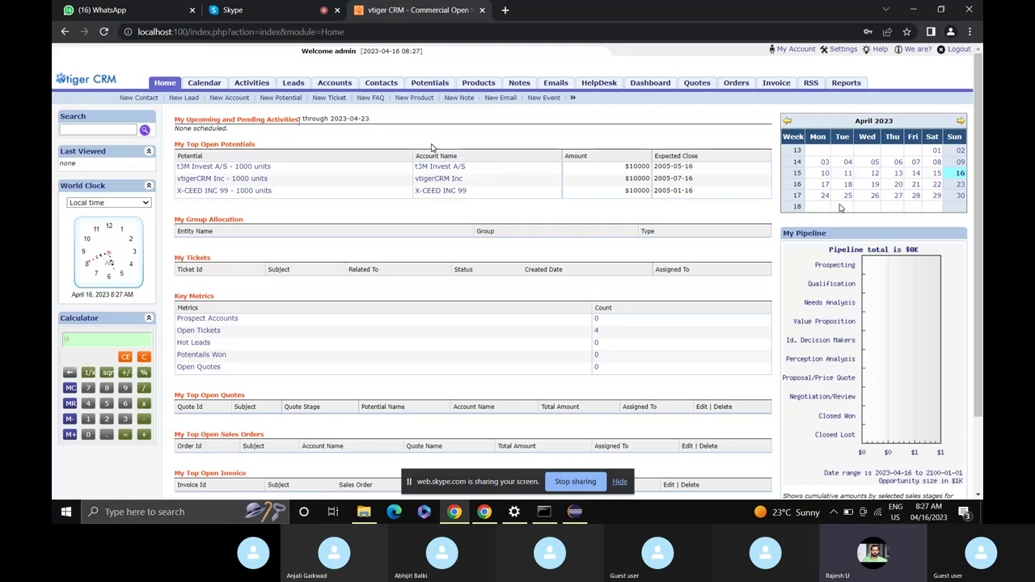
left_click(956, 50)
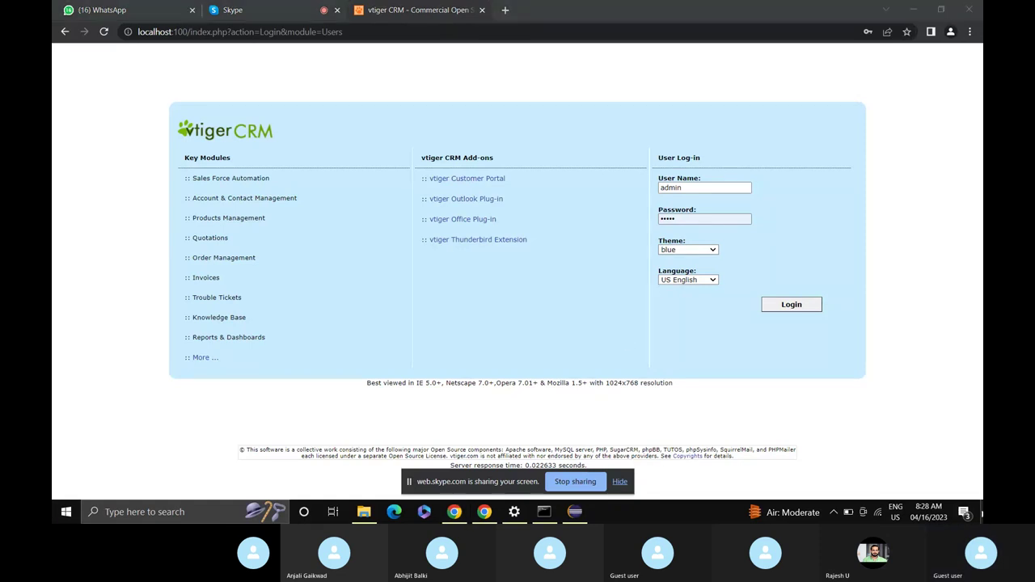
Show the desktop and check the vtiger CRM shortcut's options without choosing anything.
key("super+d")
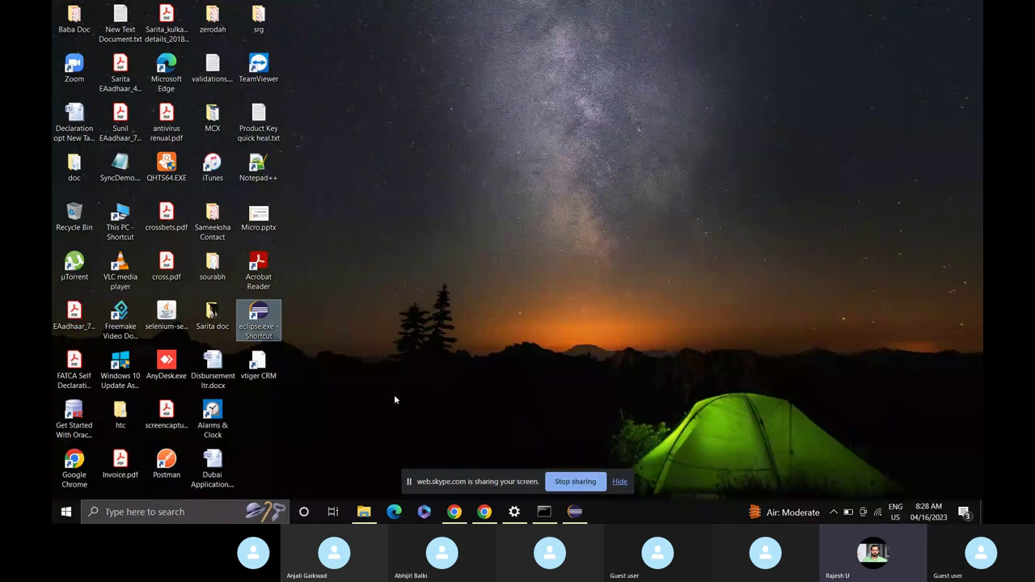
key("Down")
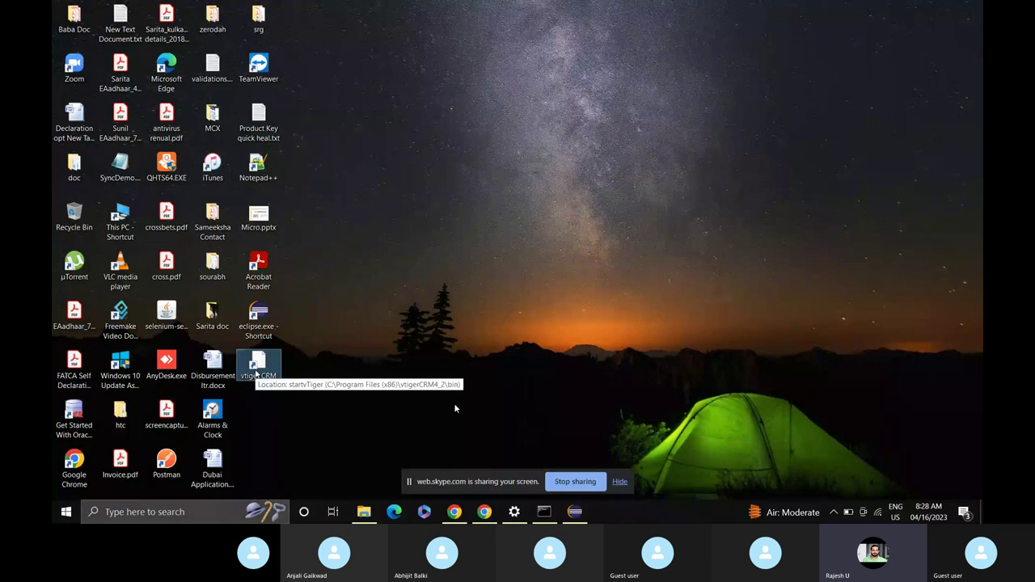
right_click(258, 380)
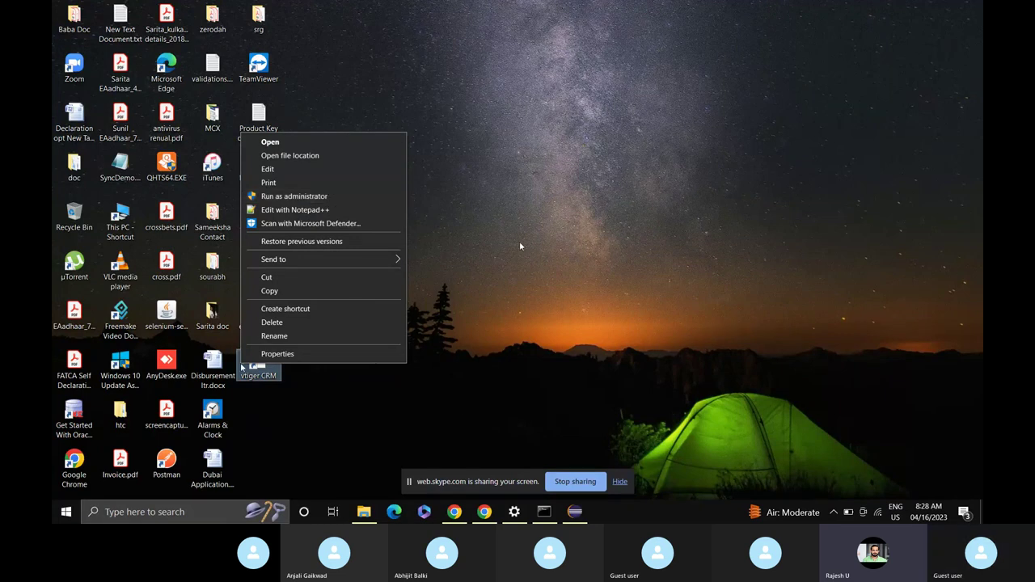
key("Escape")
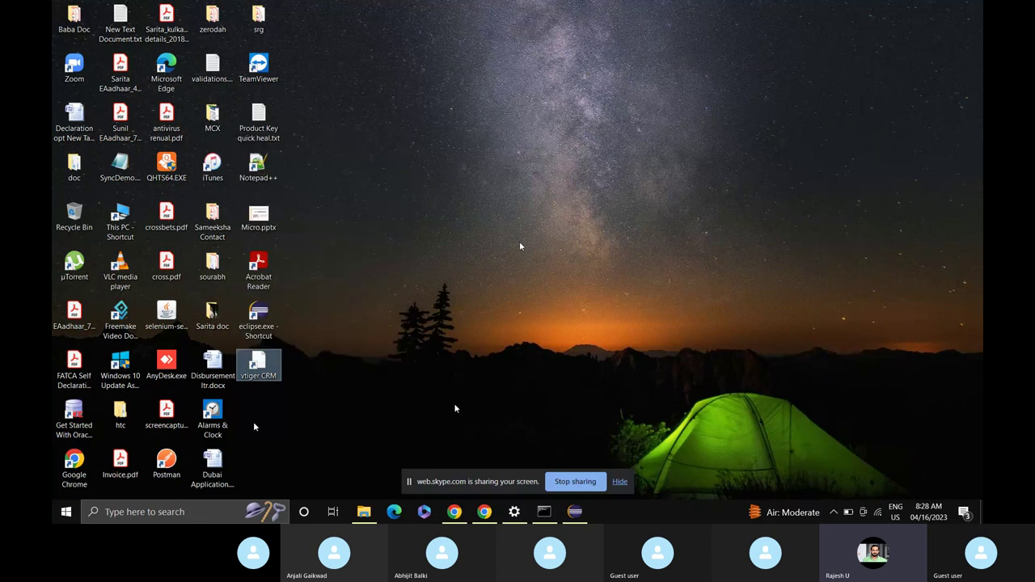
Return to the vtiger CRM login page in Chrome and bookmark it.
mouse_move(454, 511)
left_click(457, 477)
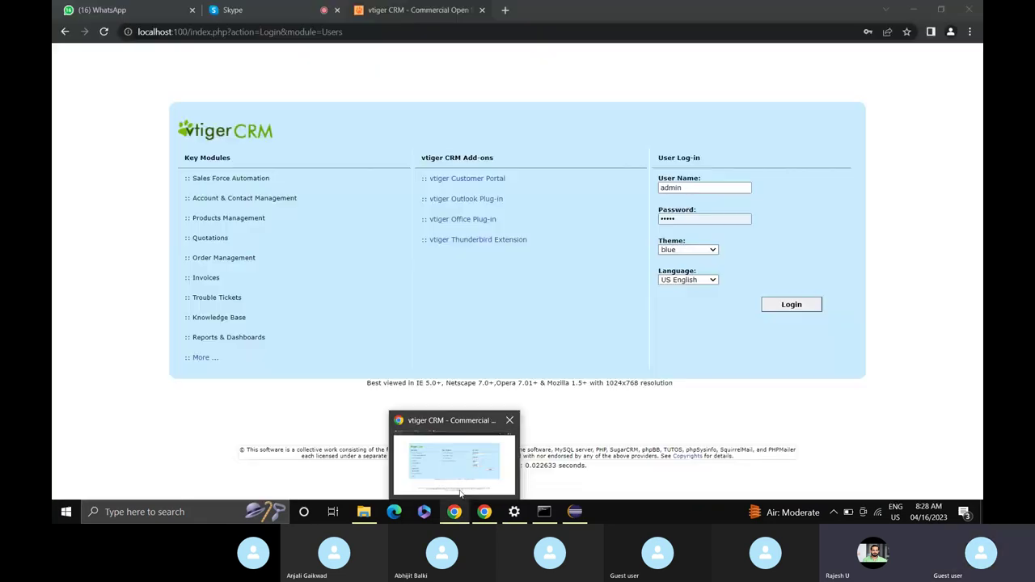
left_click(908, 33)
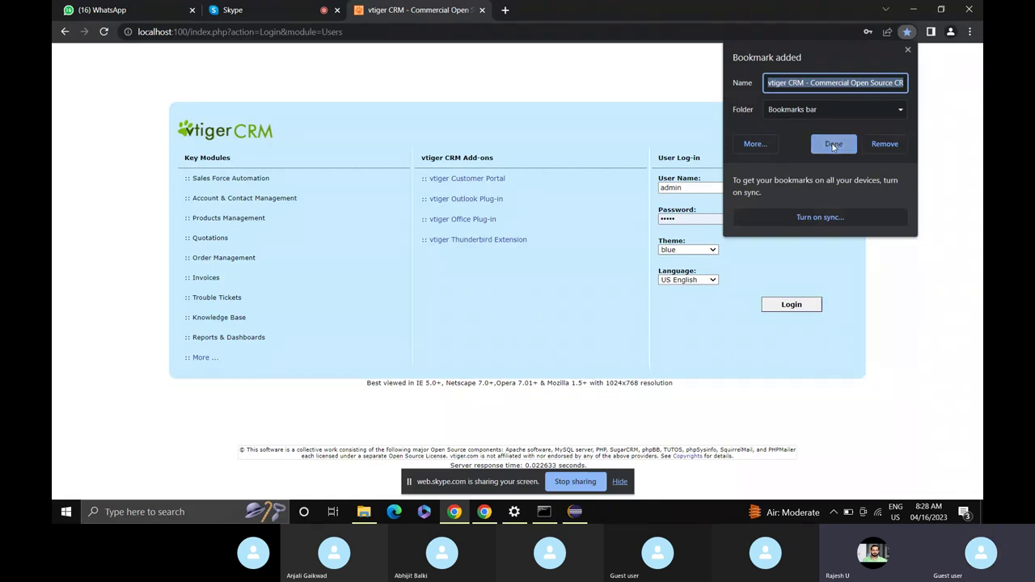
left_click(834, 145)
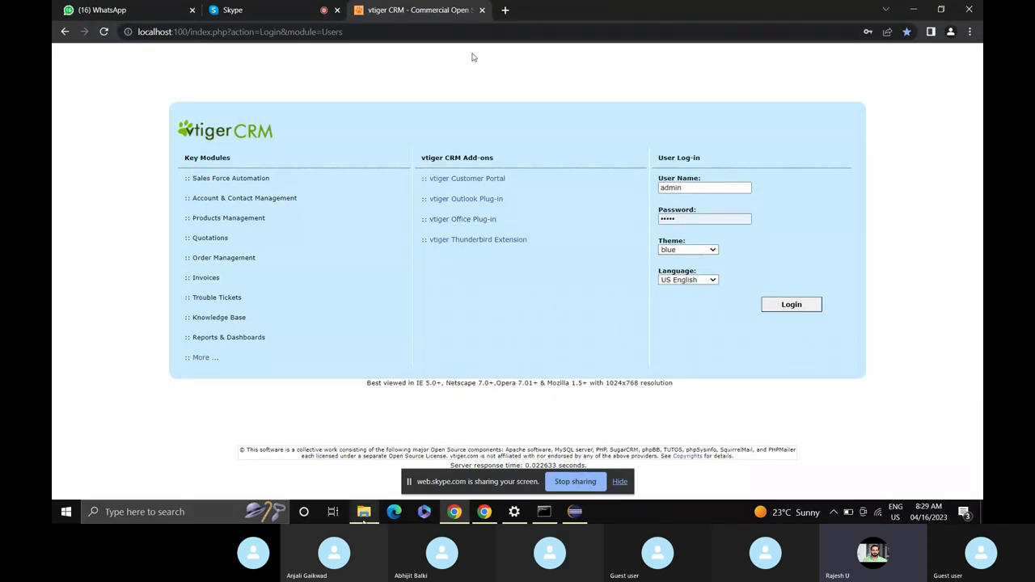
Extract chromedriver_win32 (1).zip with UniExtract Here, run chromedriver.exe, and return to Eclipse.
mouse_move(364, 511)
left_click(364, 474)
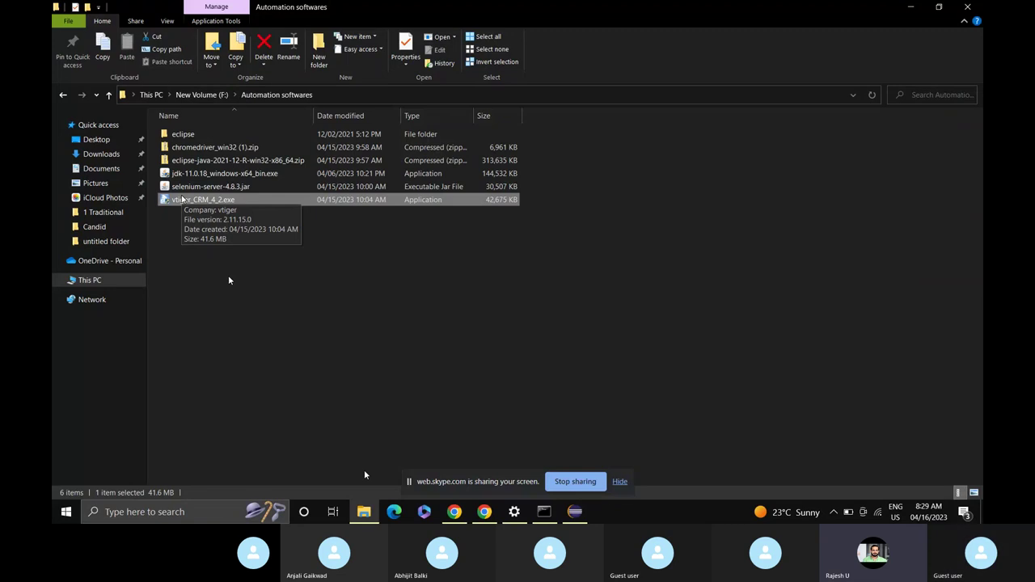
left_click(212, 189)
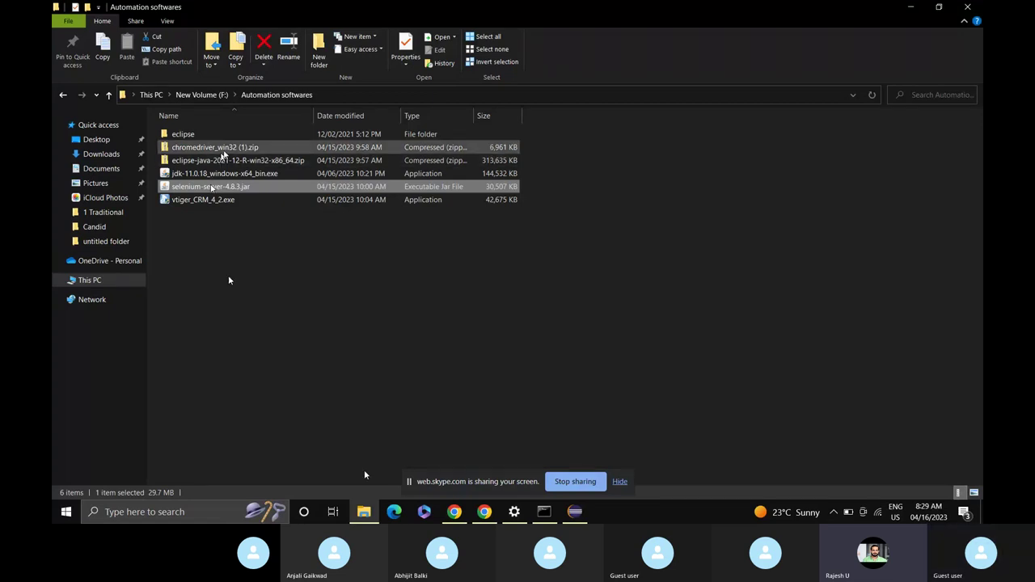
left_click(223, 148)
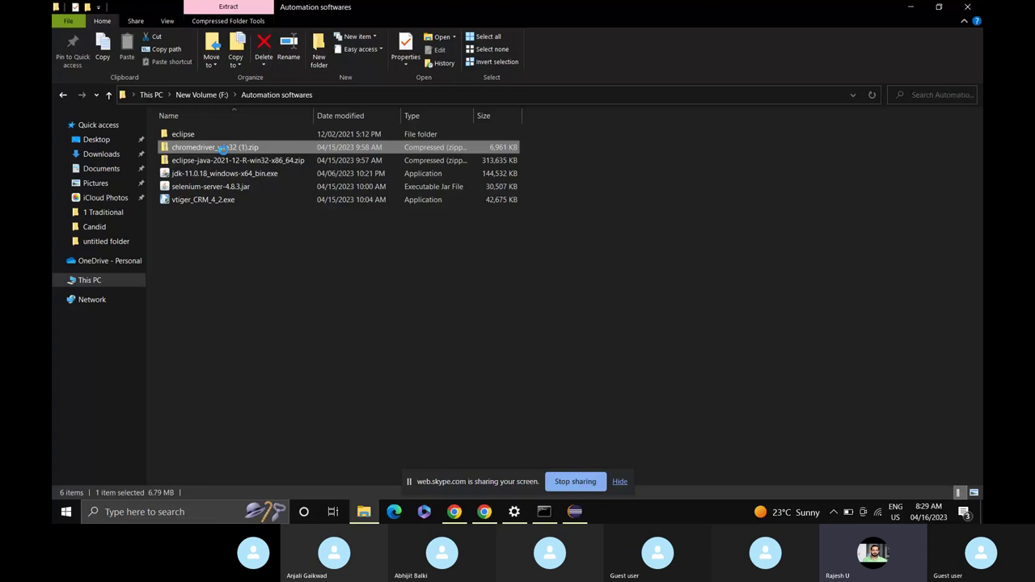
right_click(224, 148)
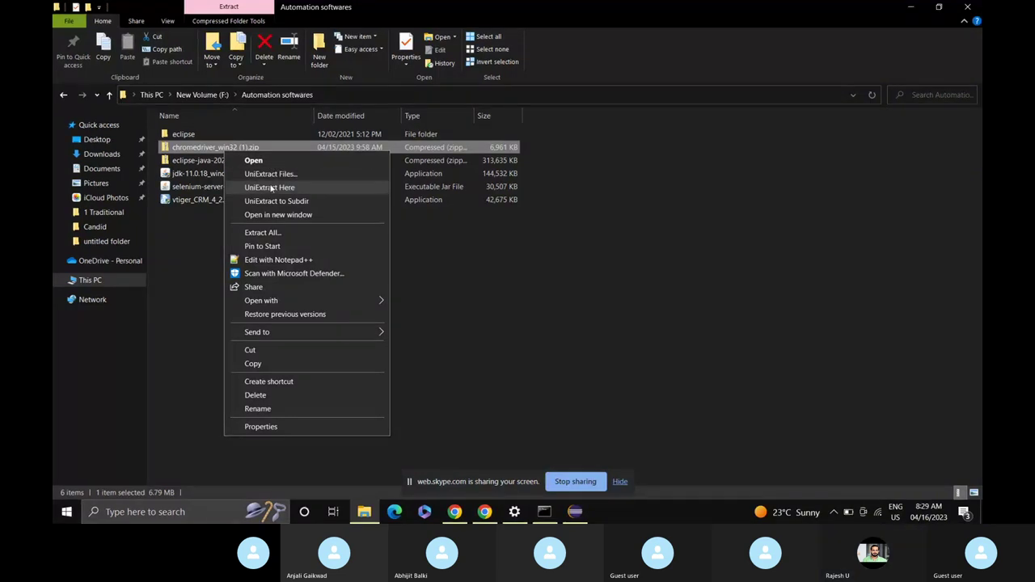
left_click(270, 190)
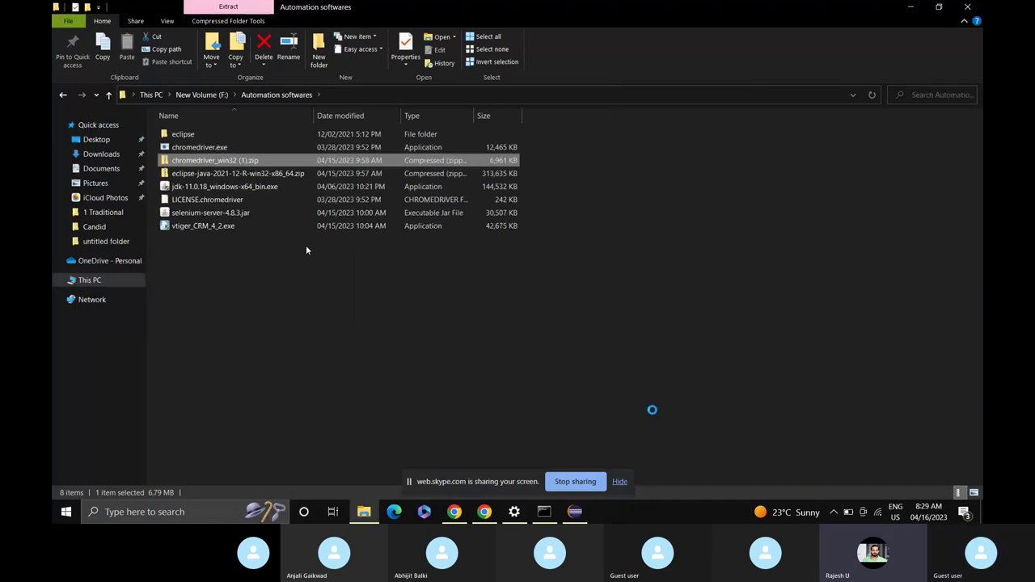
left_click(218, 150)
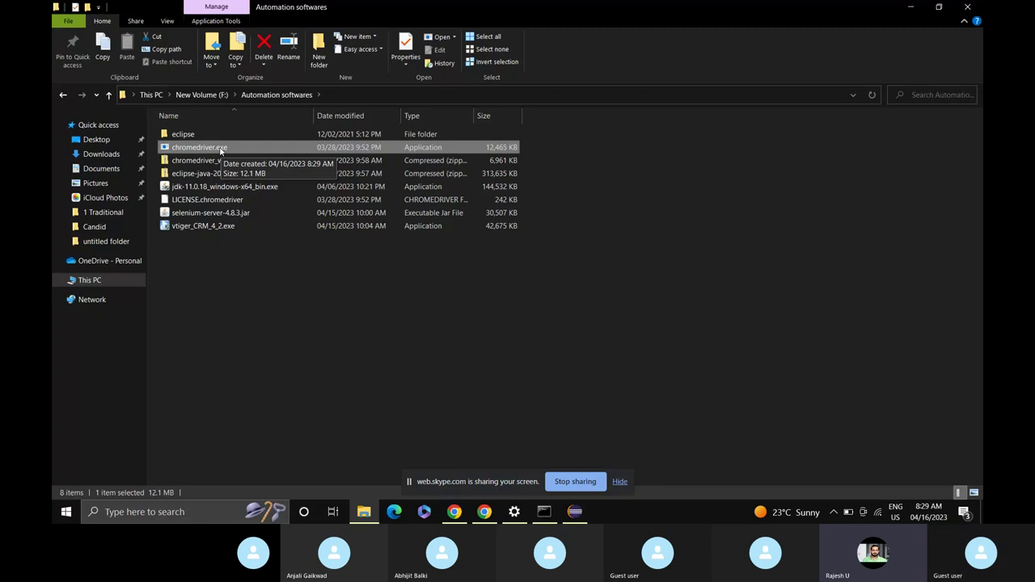
double_click(220, 151)
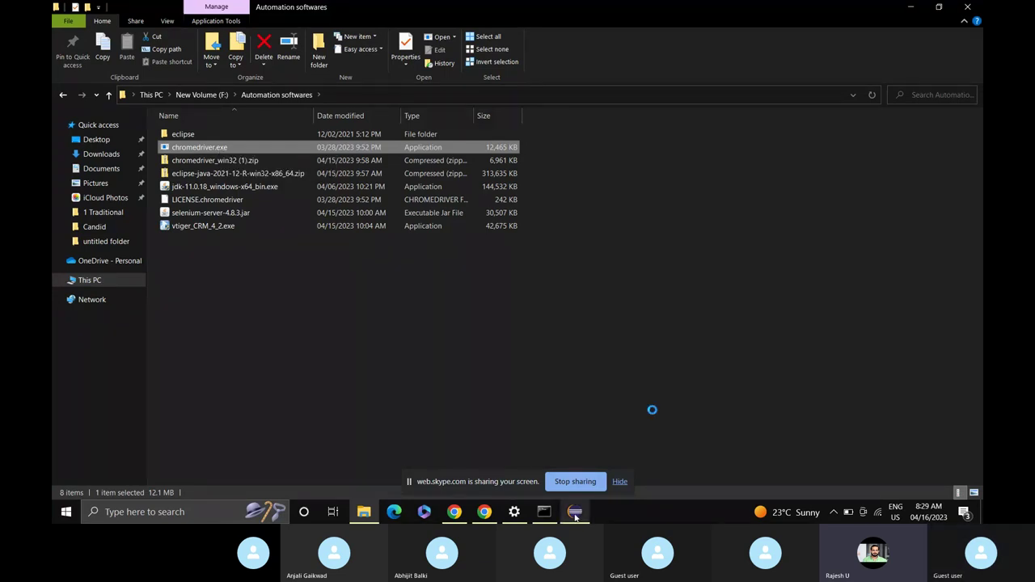
mouse_move(575, 517)
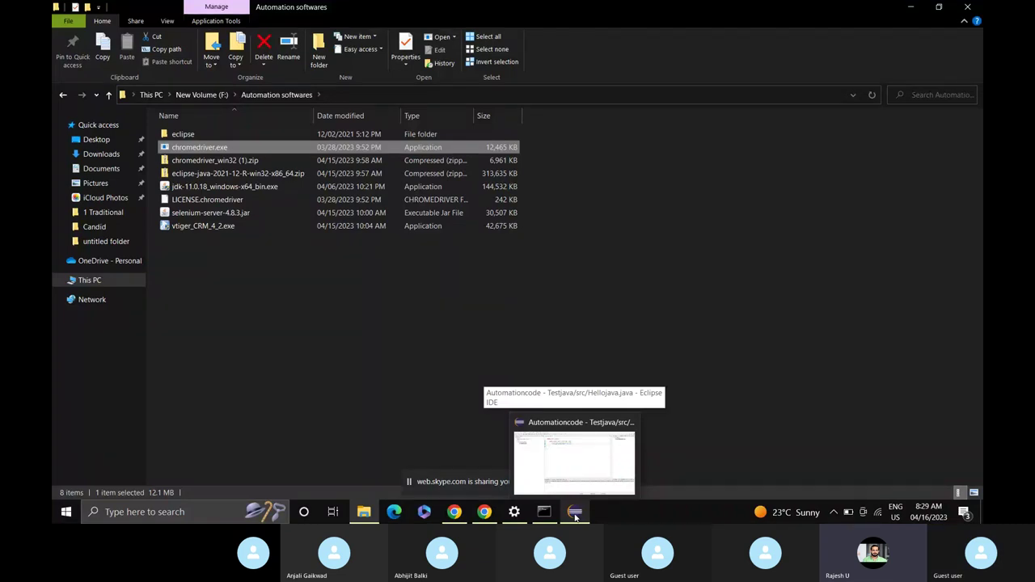
left_click(575, 516)
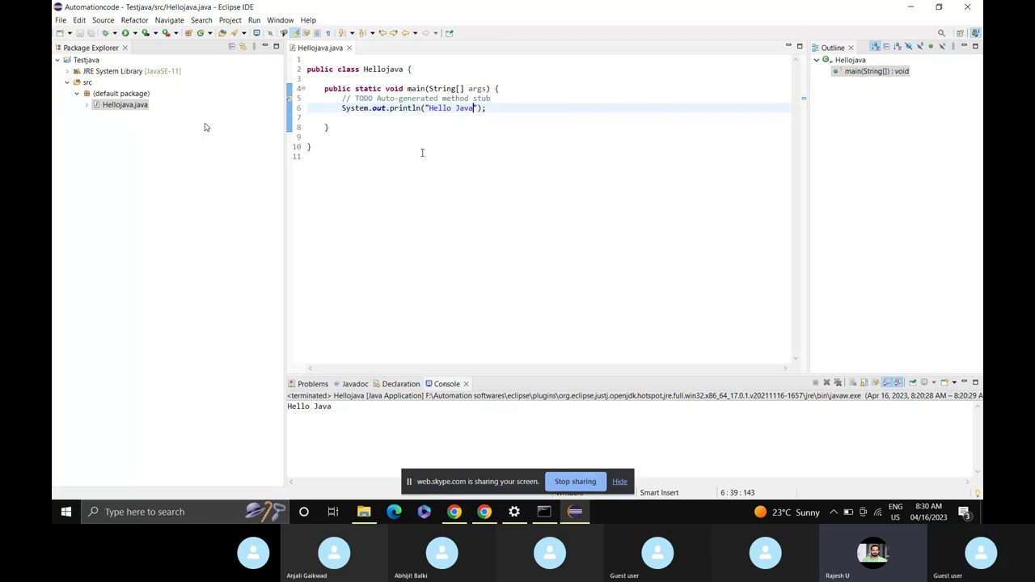
Create a Login class with a main method in Testjava's src and add a line below the TODO.
left_click(85, 84)
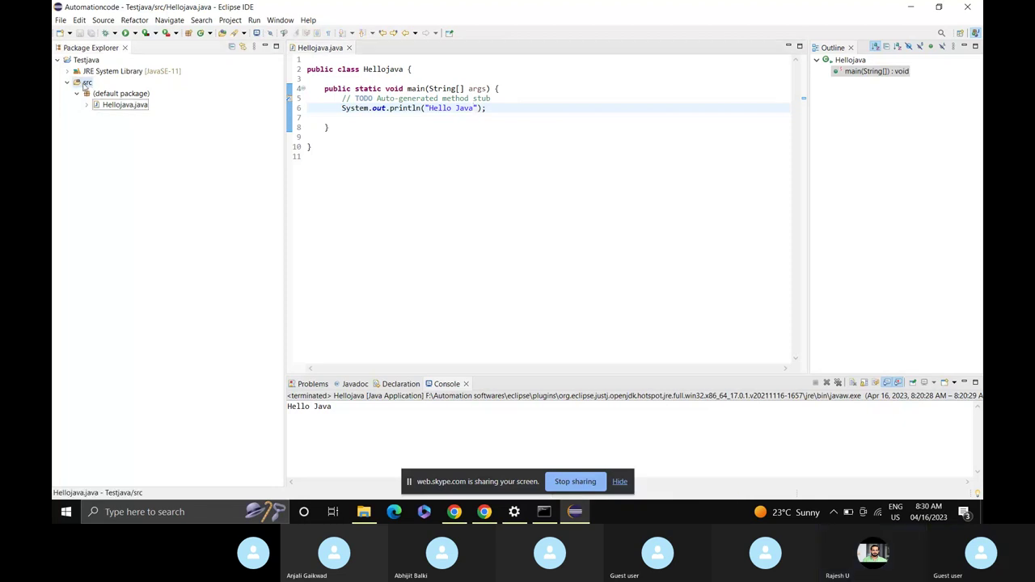
right_click(86, 84)
mouse_move(129, 91)
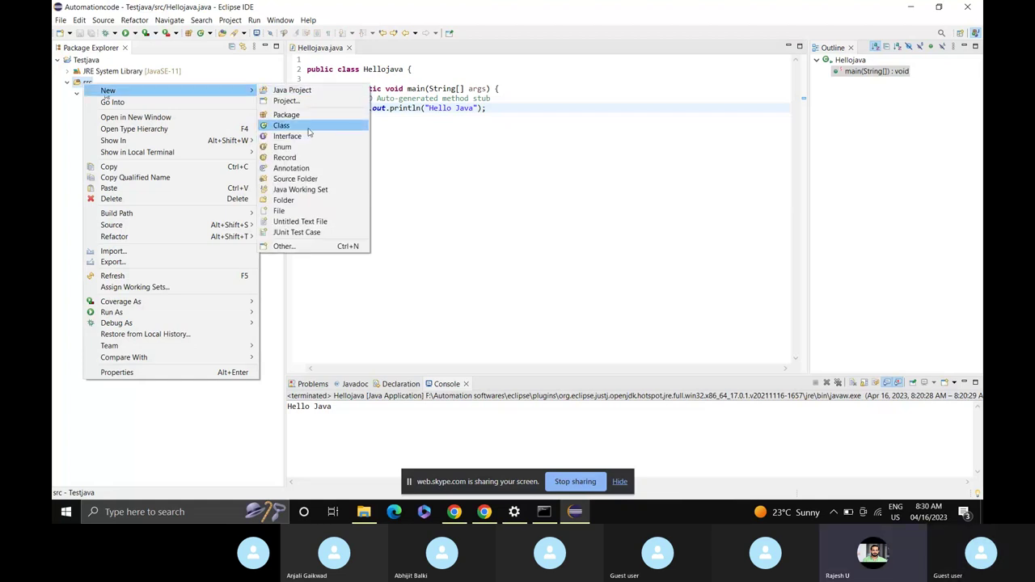
left_click(308, 130)
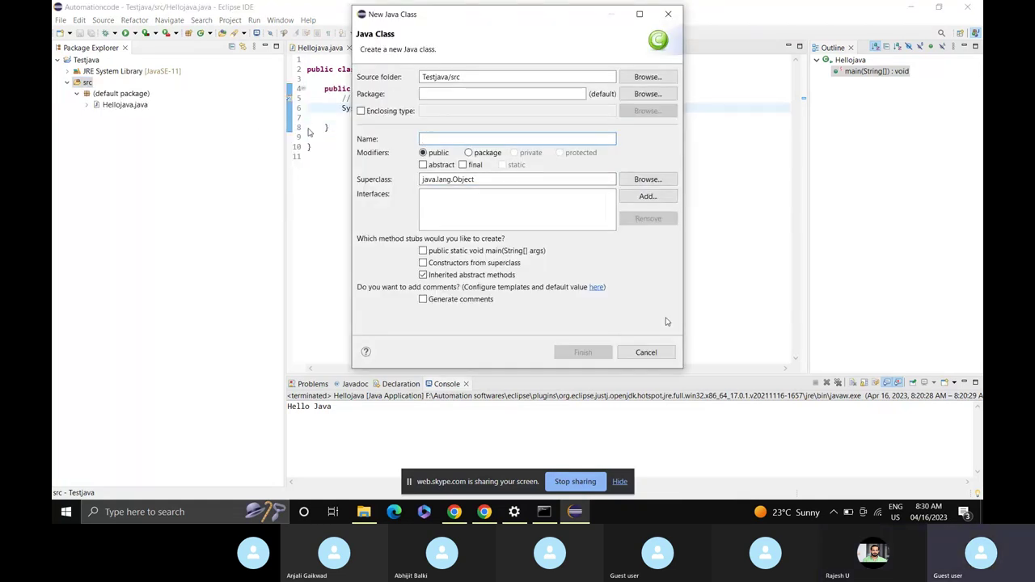
type("Login")
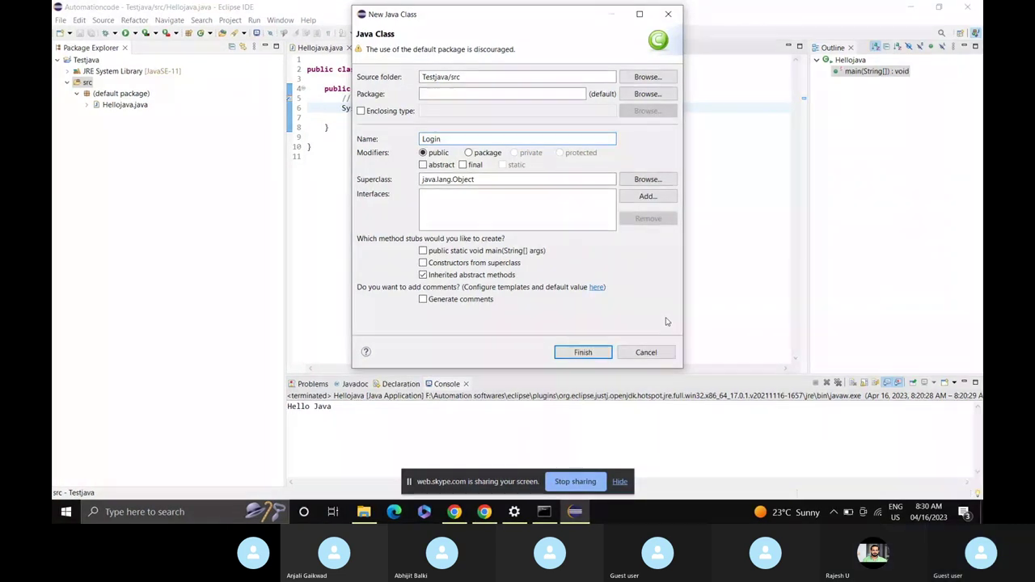
left_click(423, 251)
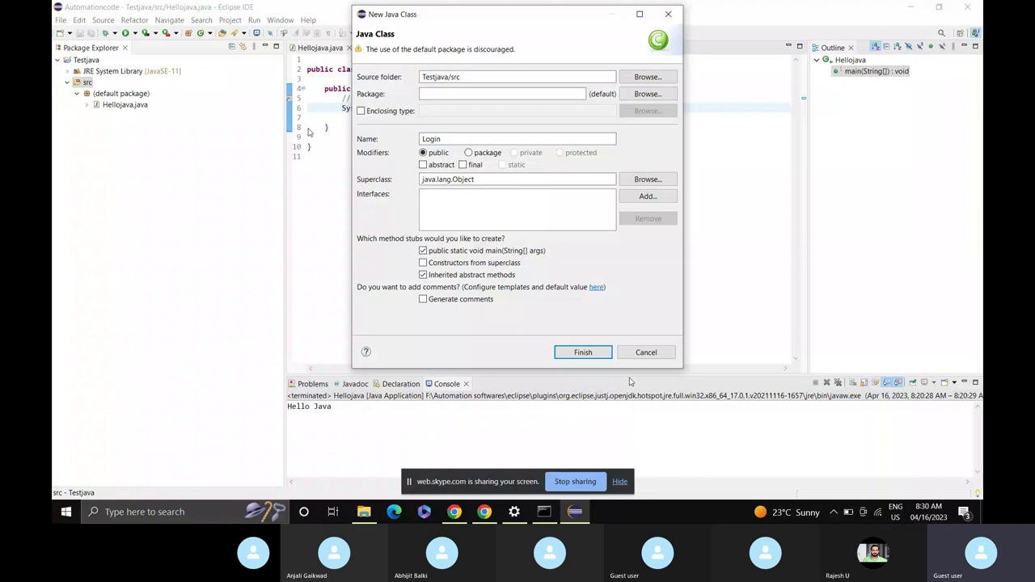
left_click(590, 353)
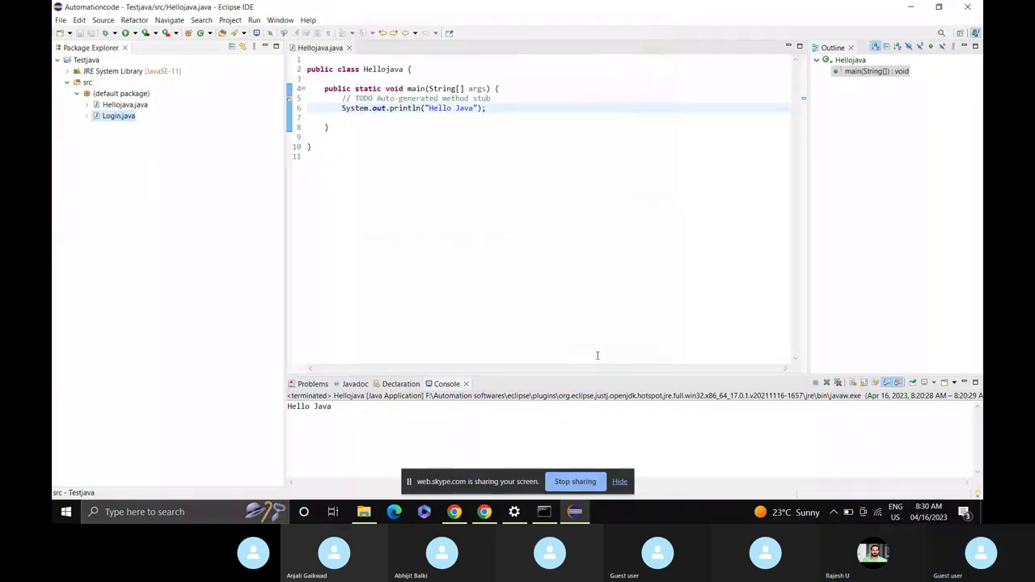
left_click(498, 98)
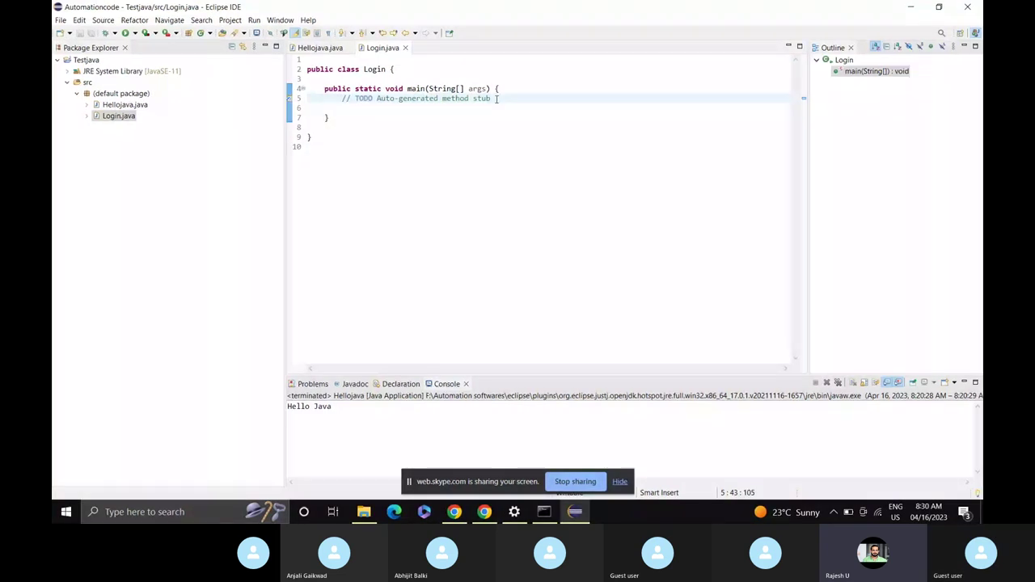
key("Return")
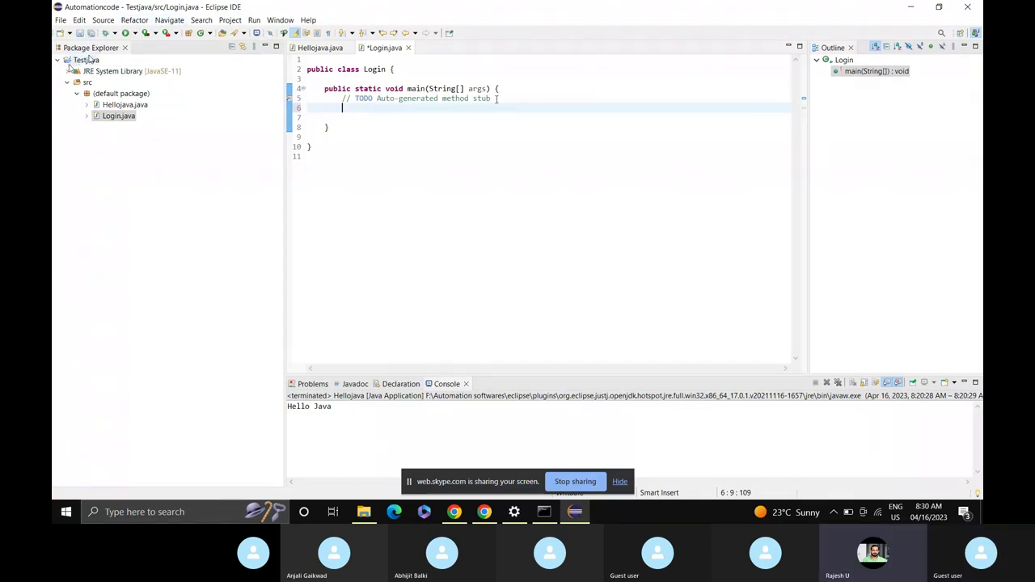
Open Testjava's Java Build Path Libraries with Classpath selected and start adding an external JAR.
left_click(89, 61)
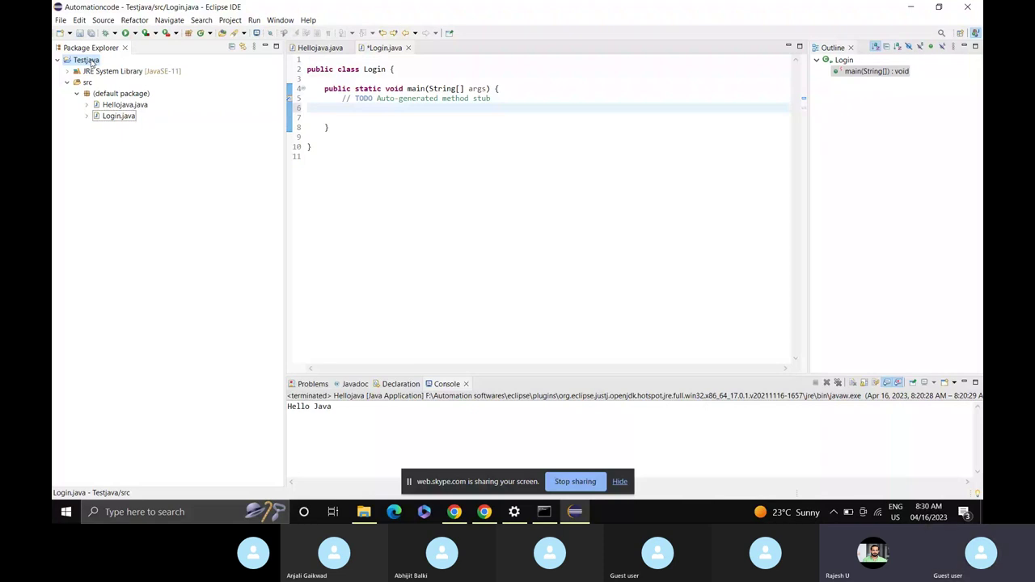
right_click(91, 62)
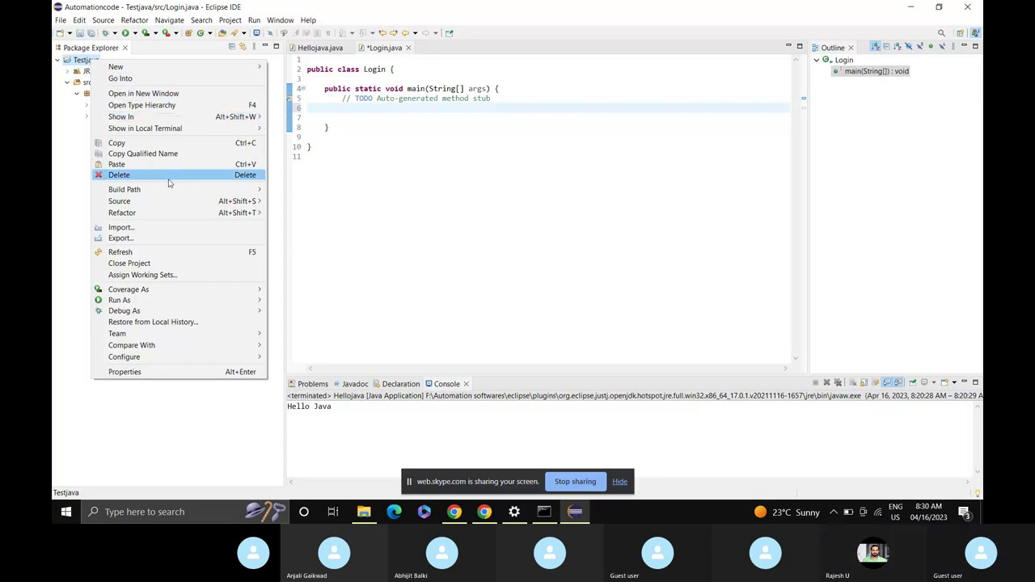
mouse_move(169, 188)
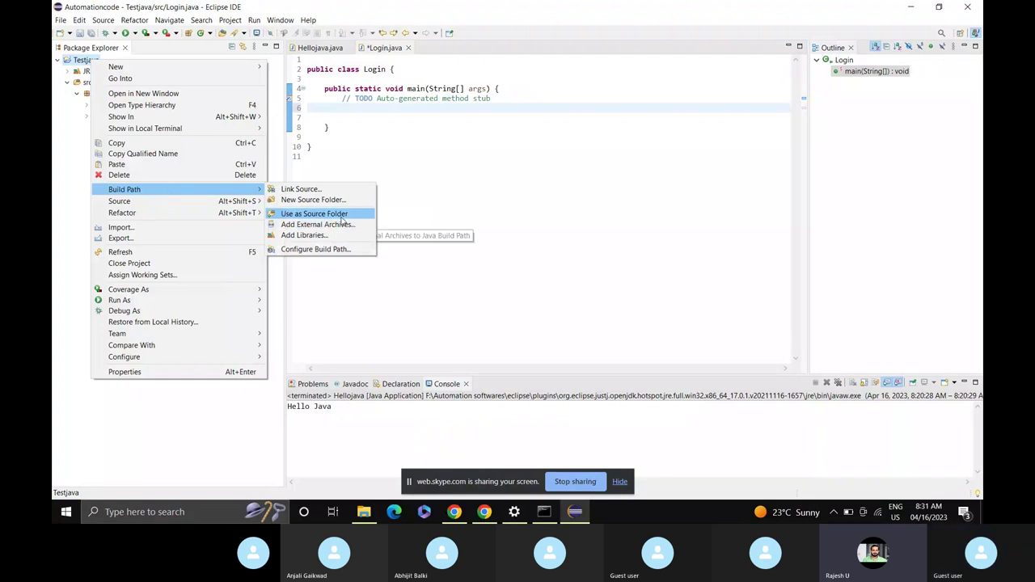
left_click(338, 250)
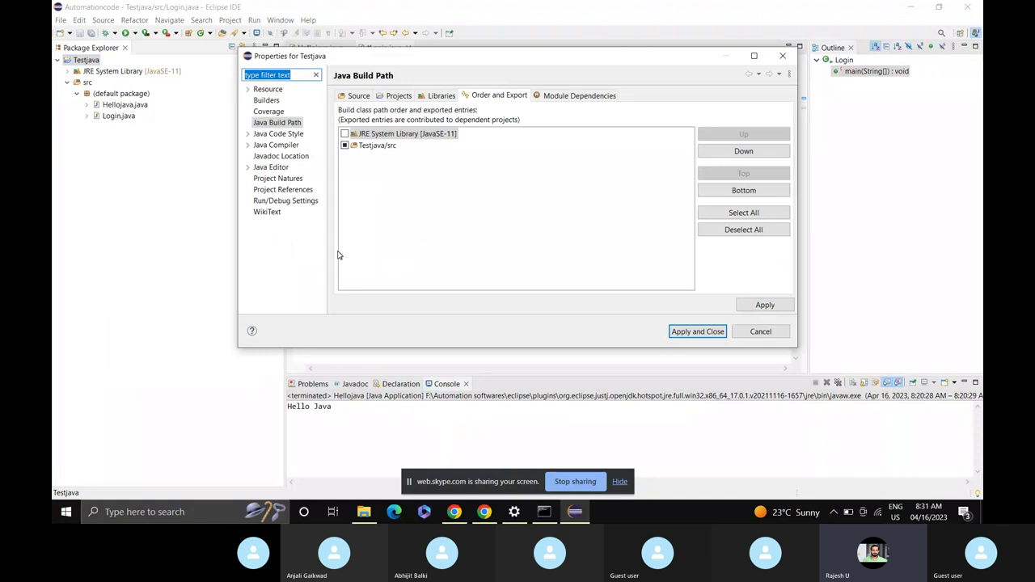
left_click(435, 96)
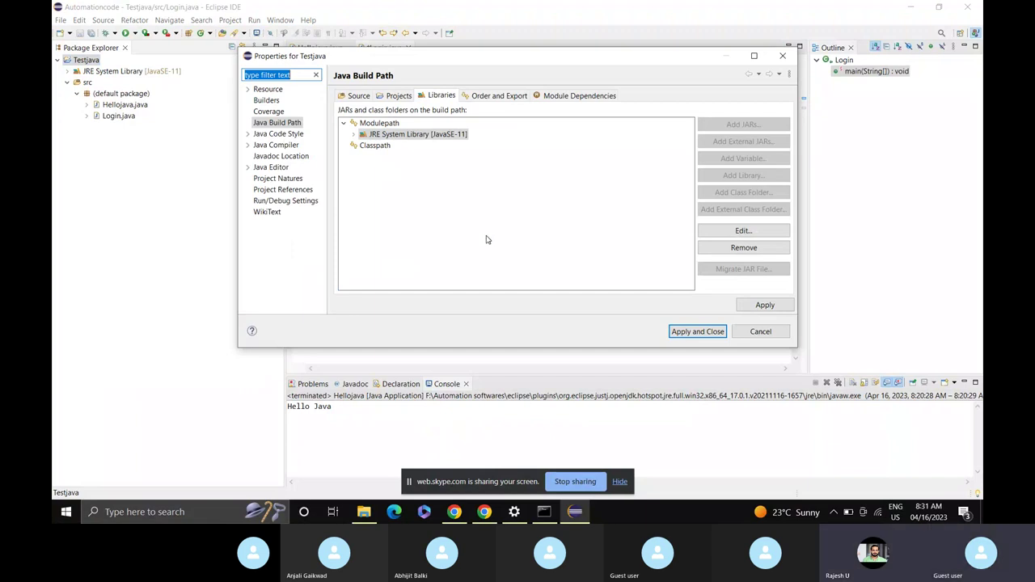
left_click(376, 148)
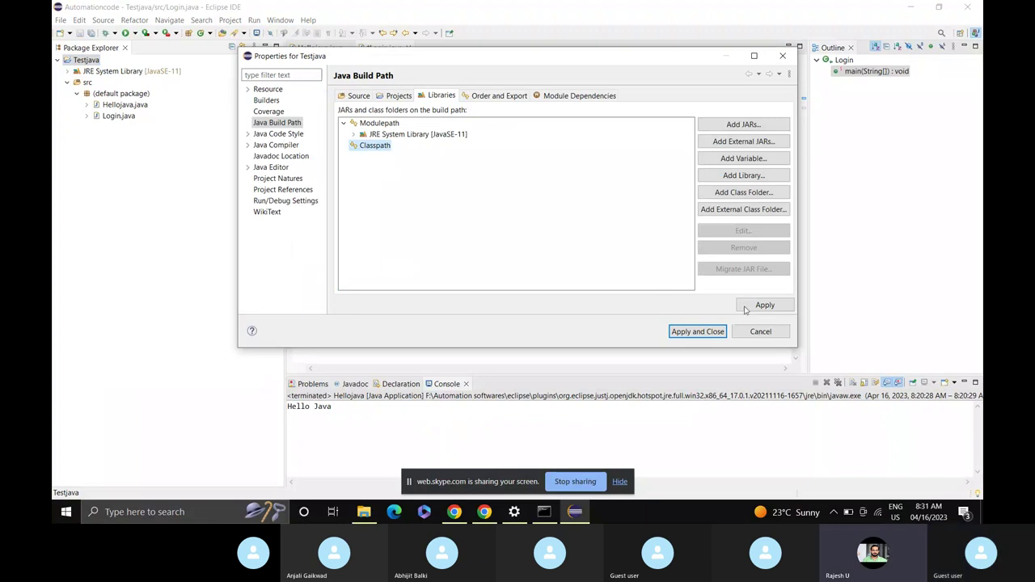
left_click(743, 141)
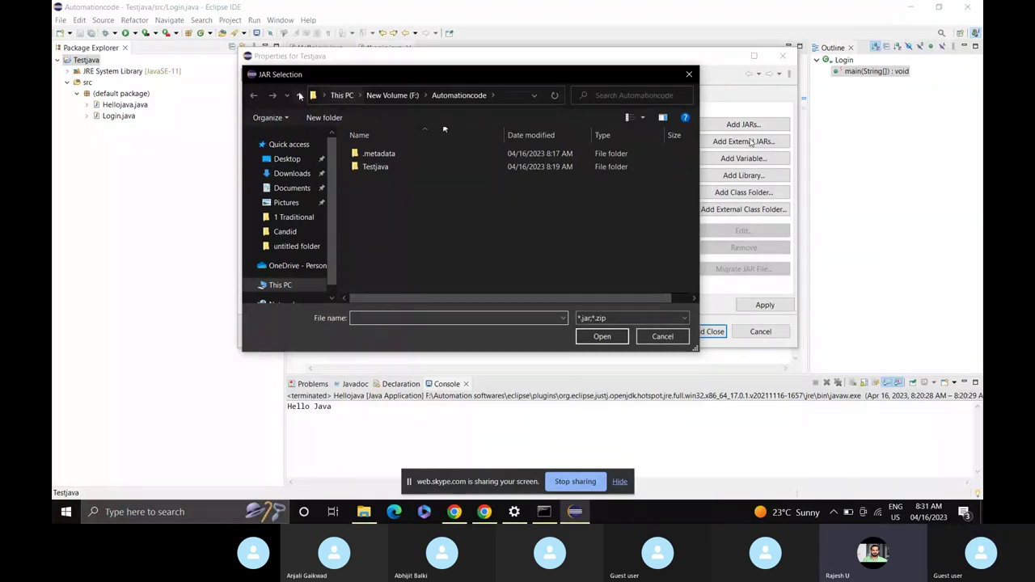
Add selenium-server-4.8.3.jar from F:/Automation softwares to the classpath and apply the build path.
left_click(300, 95)
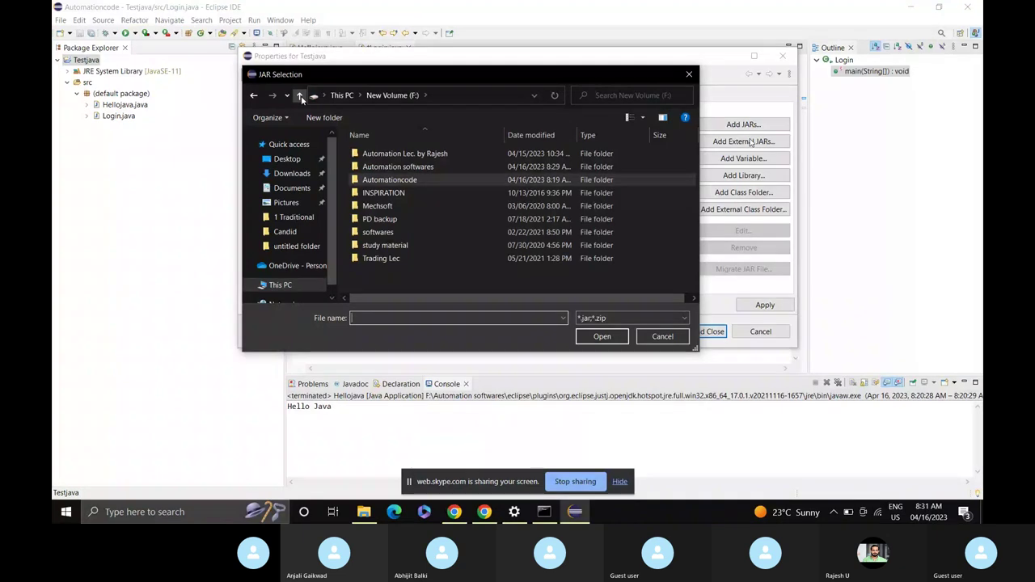
double_click(409, 166)
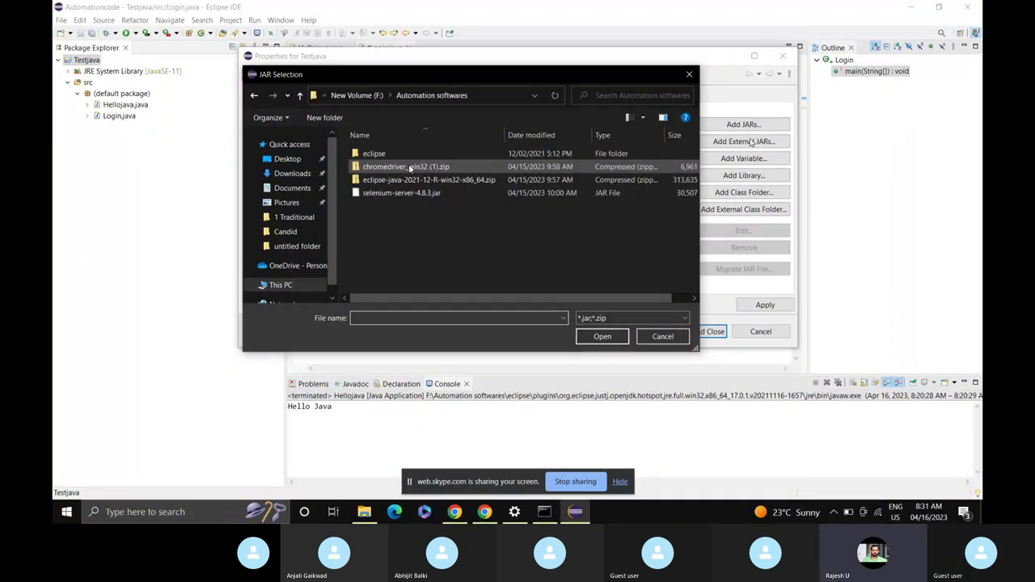
left_click(411, 194)
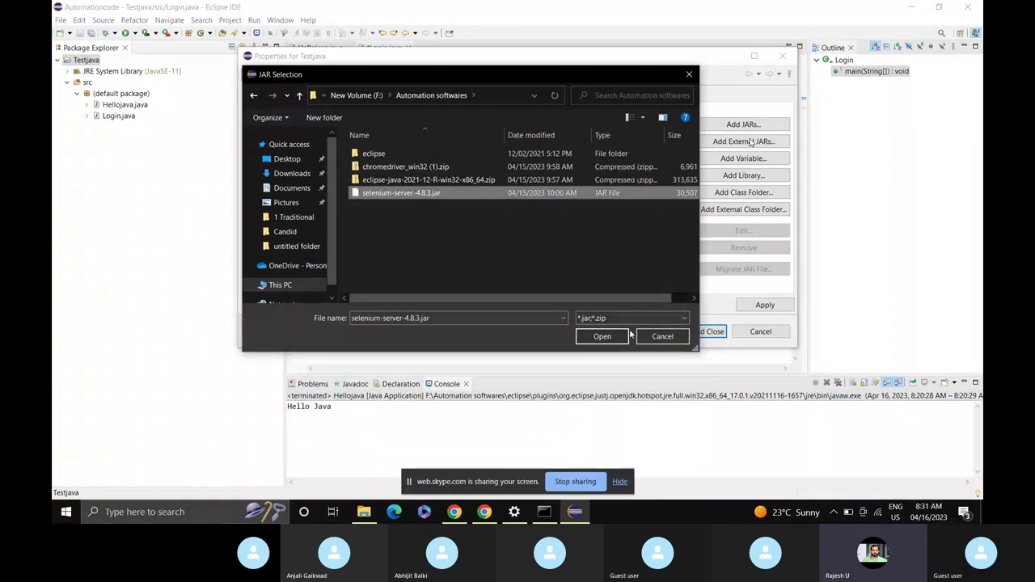
left_click(603, 337)
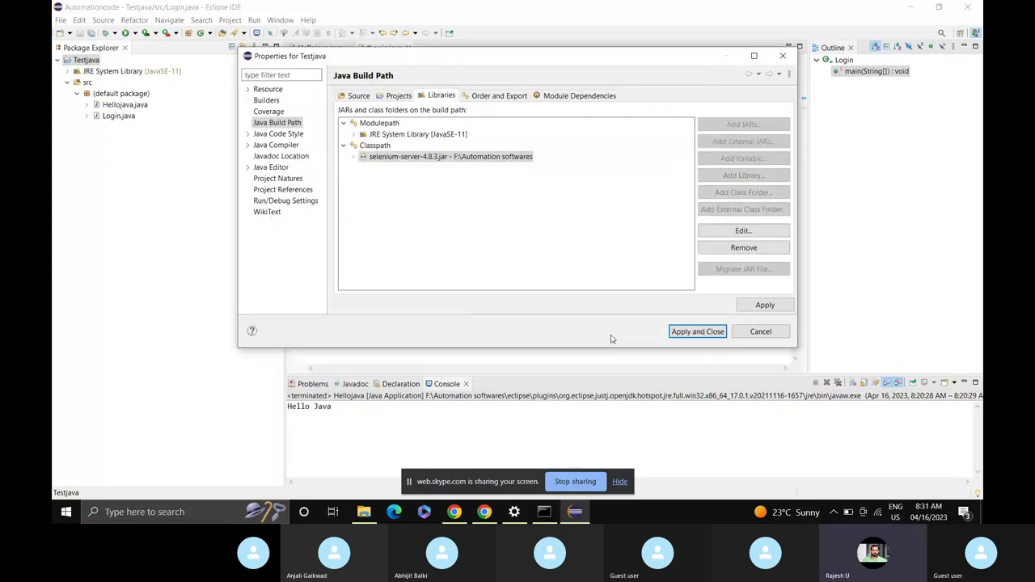
left_click(697, 333)
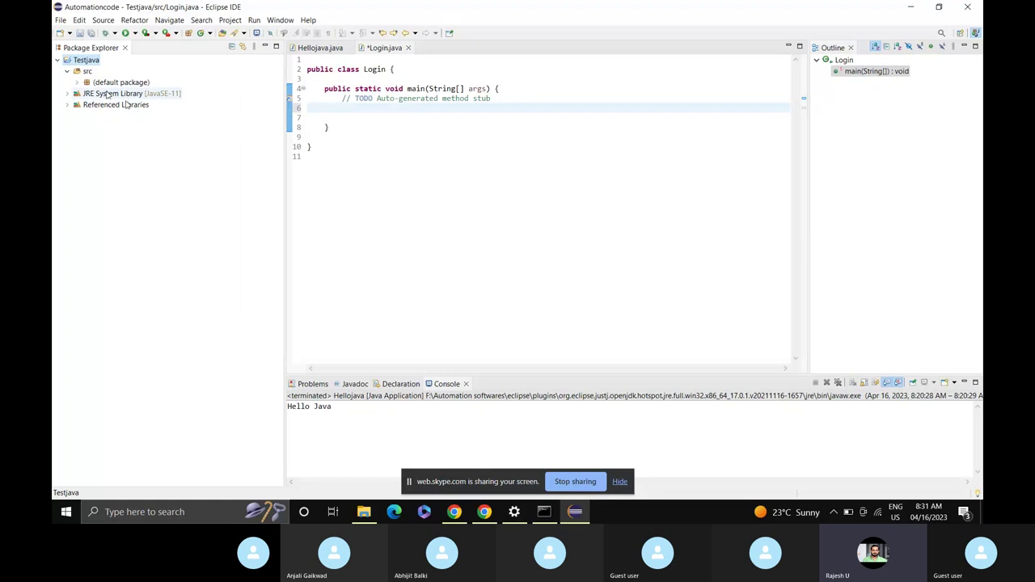
left_click(68, 105)
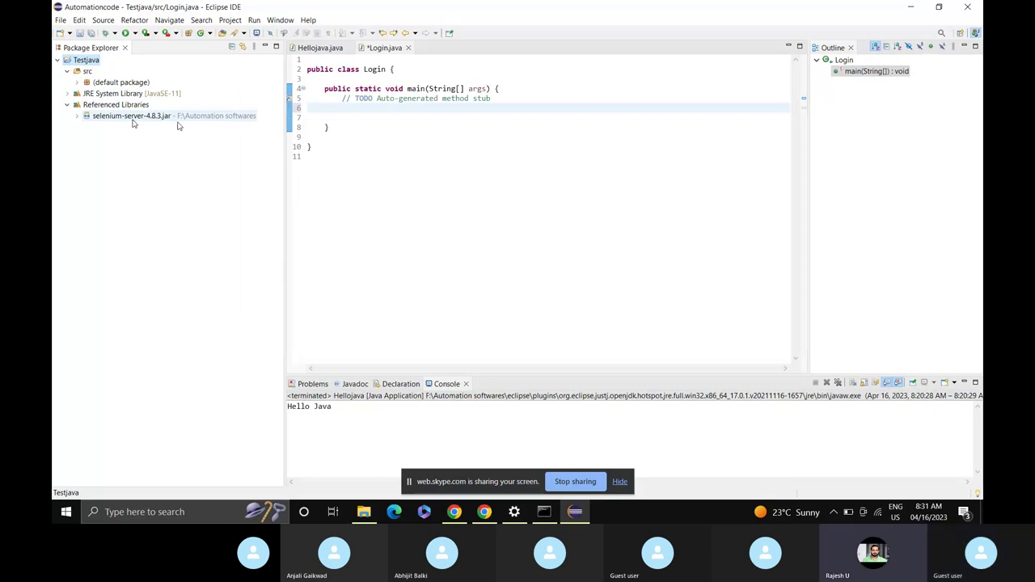
left_click(389, 107)
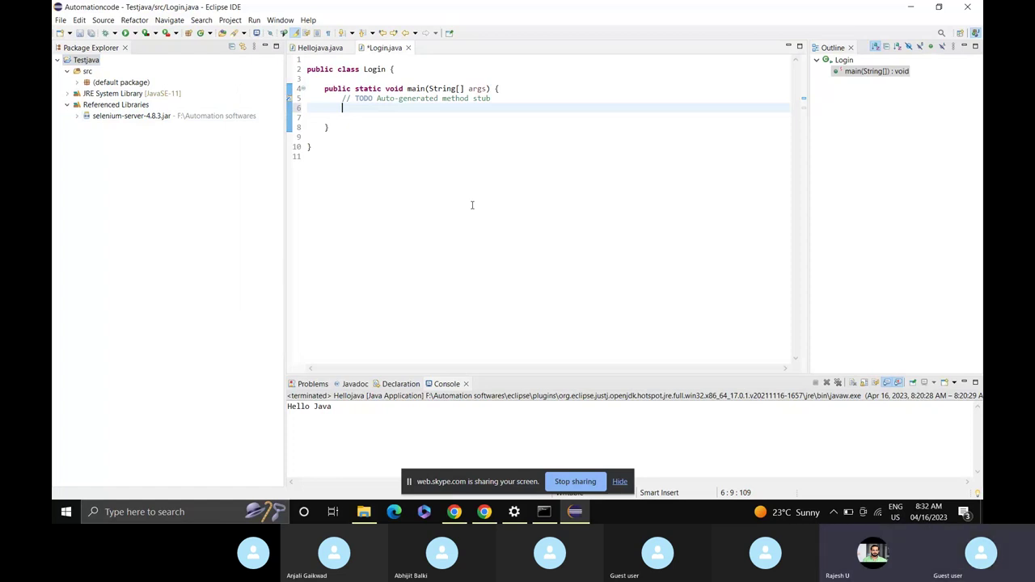
Insert a System.setProperty(String key, String value) call in main using content assist.
type("s")
key("BackSpace")
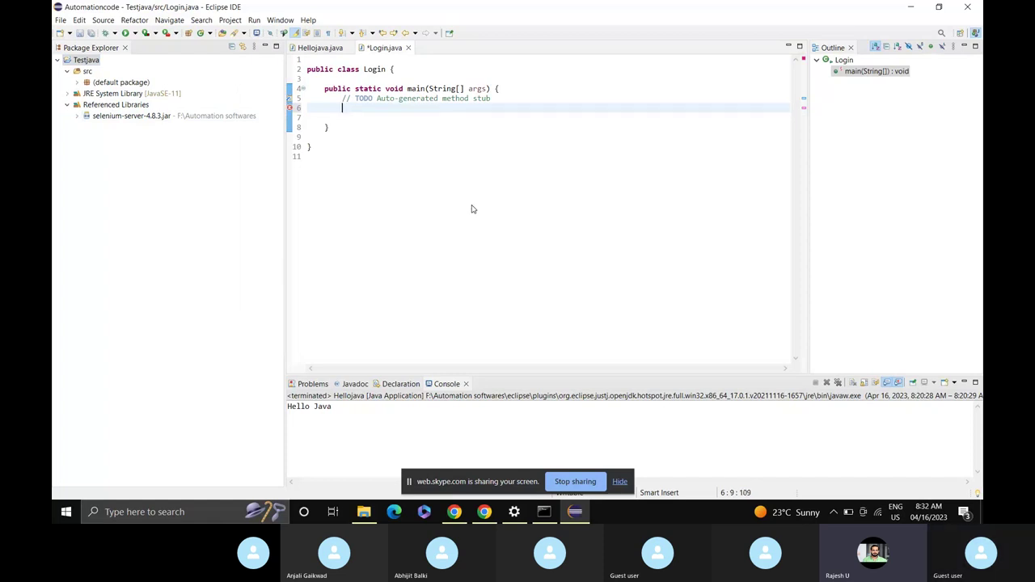
type("System.")
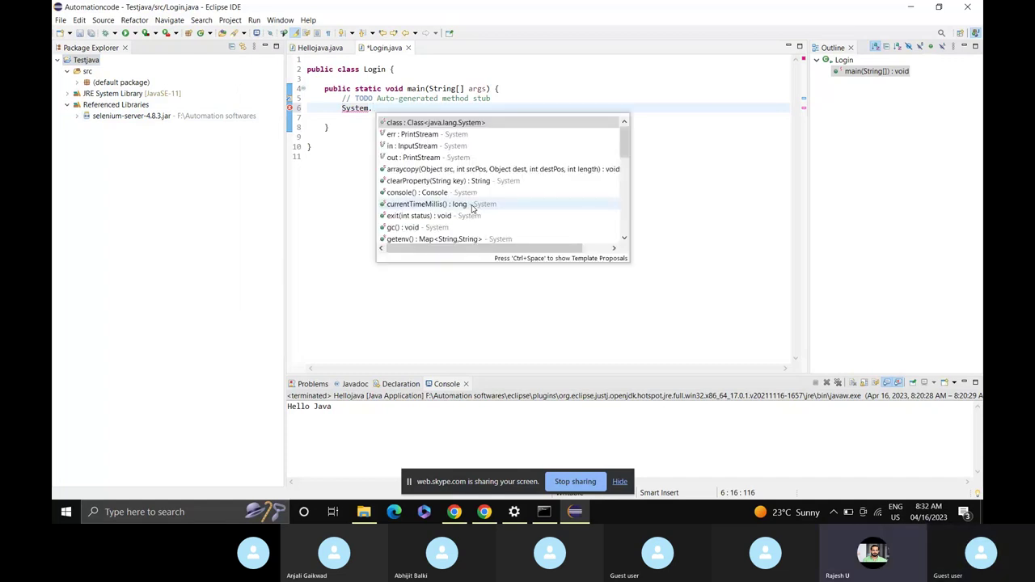
type("s")
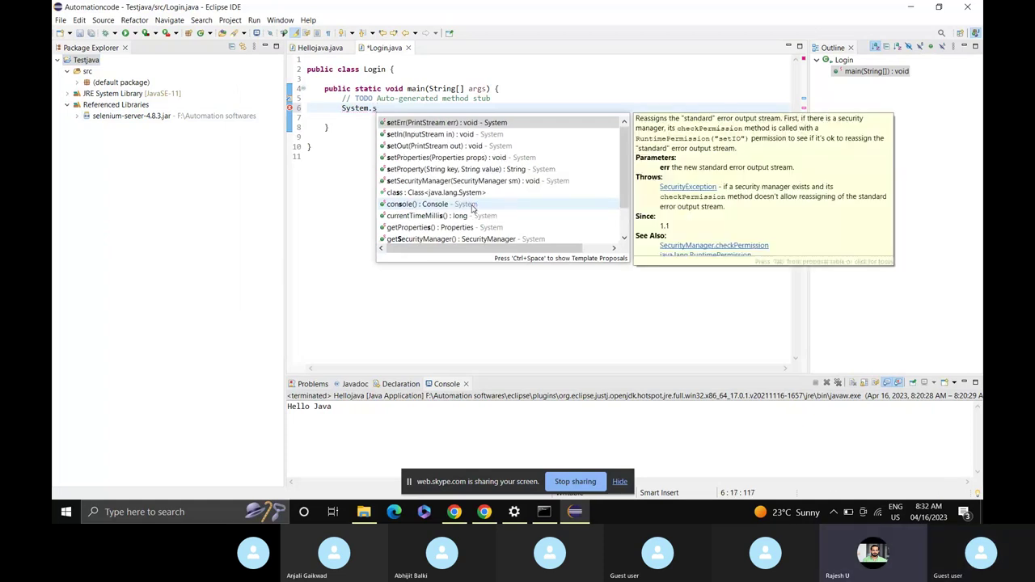
type("e")
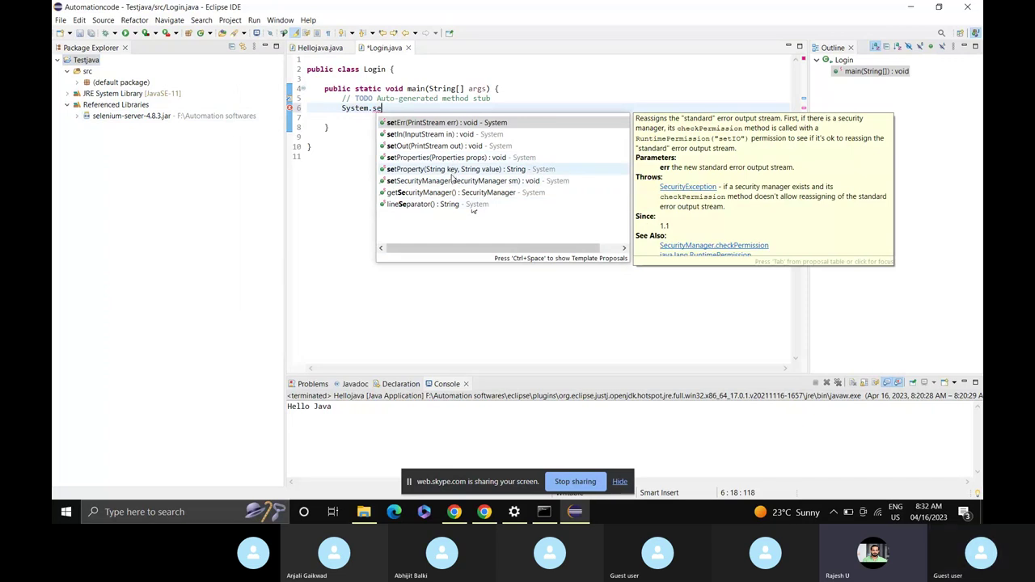
left_click(453, 169)
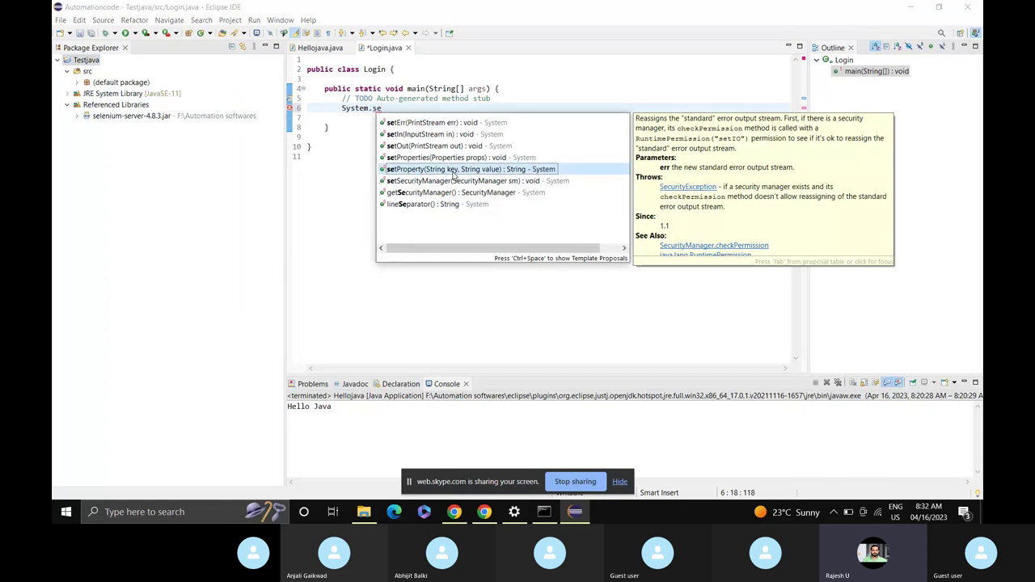
double_click(505, 173)
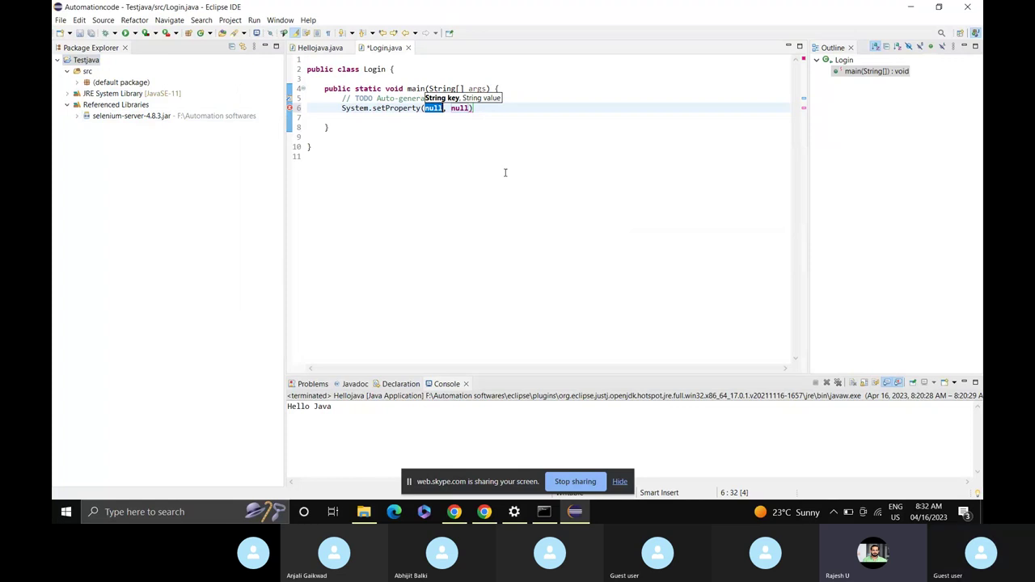
Set the key to "webdriver.chrome.driver" and leave the second argument empty.
type("\"")
type("webdri")
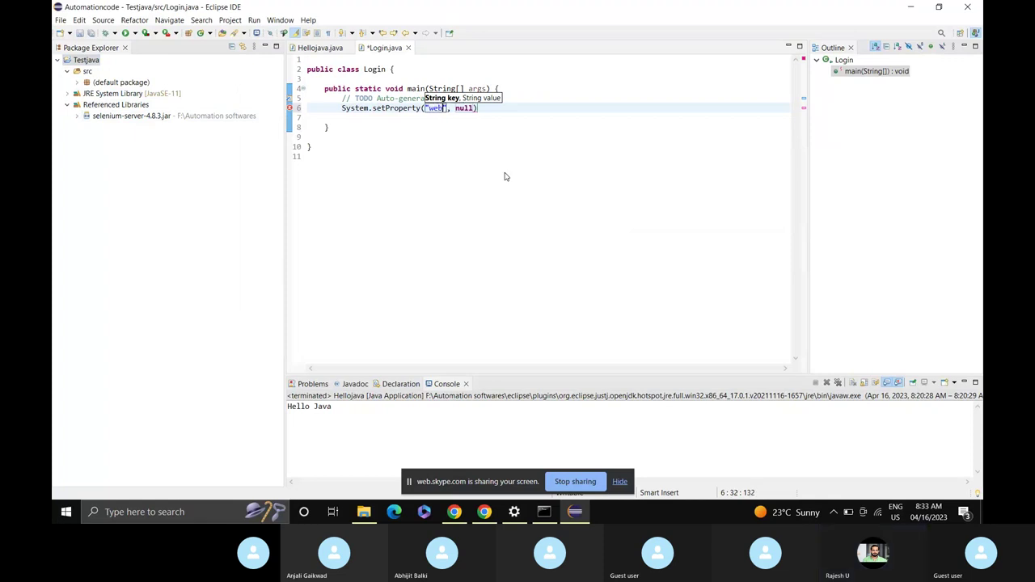
type("ver.chrom")
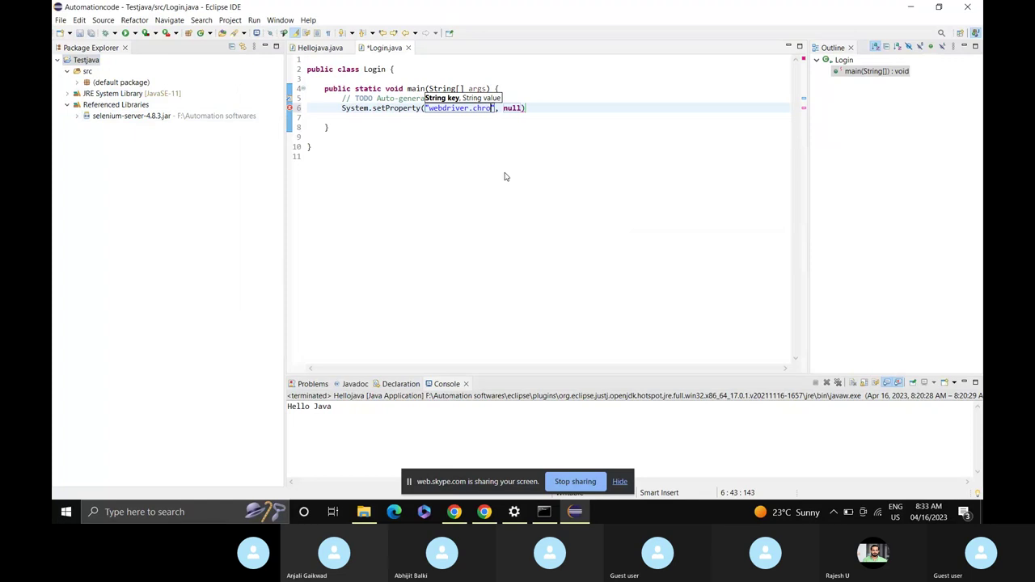
type("e")
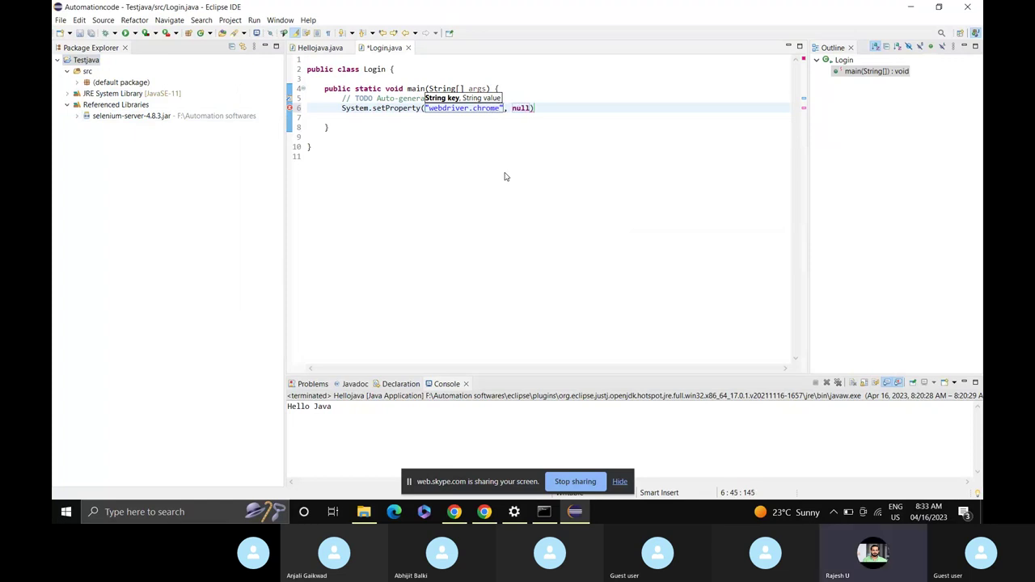
type(".driver")
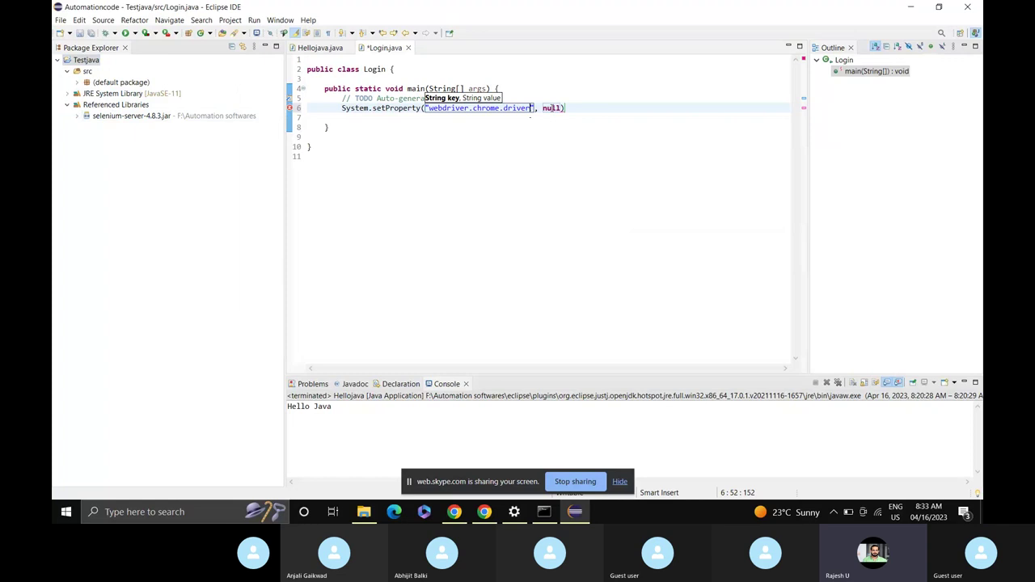
double_click(552, 108)
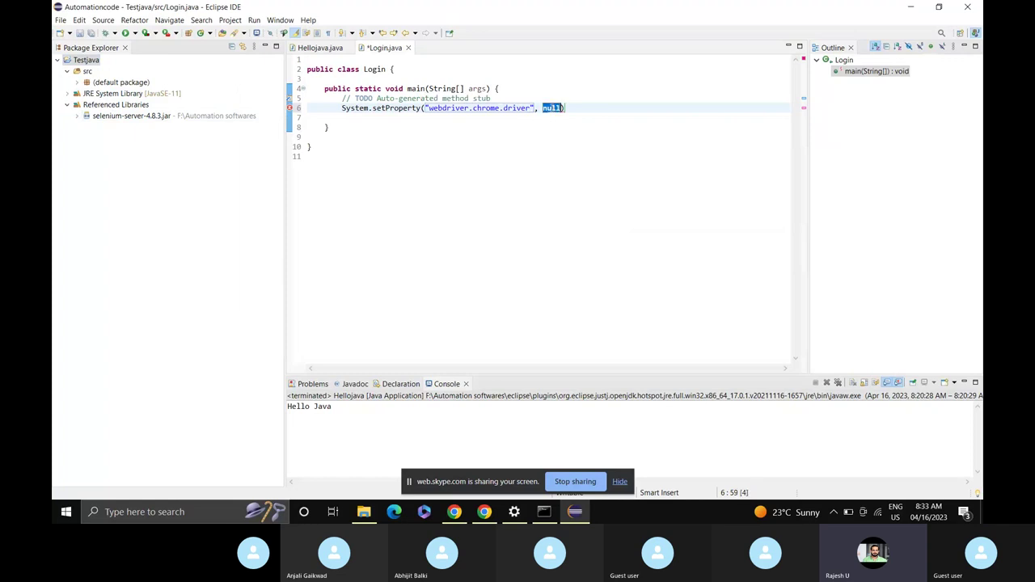
type("\"")
mouse_move(374, 520)
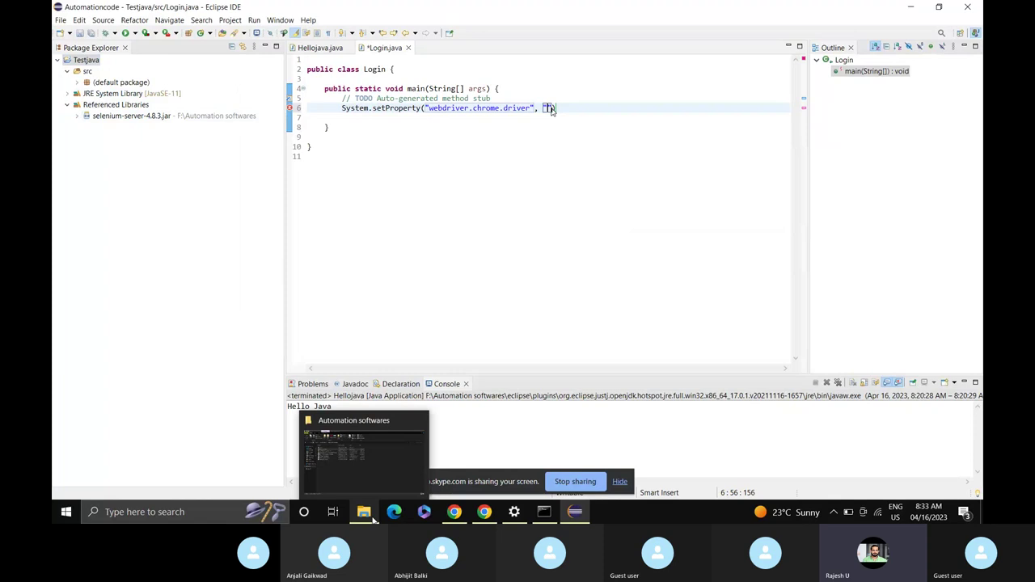
key("BackSpace")
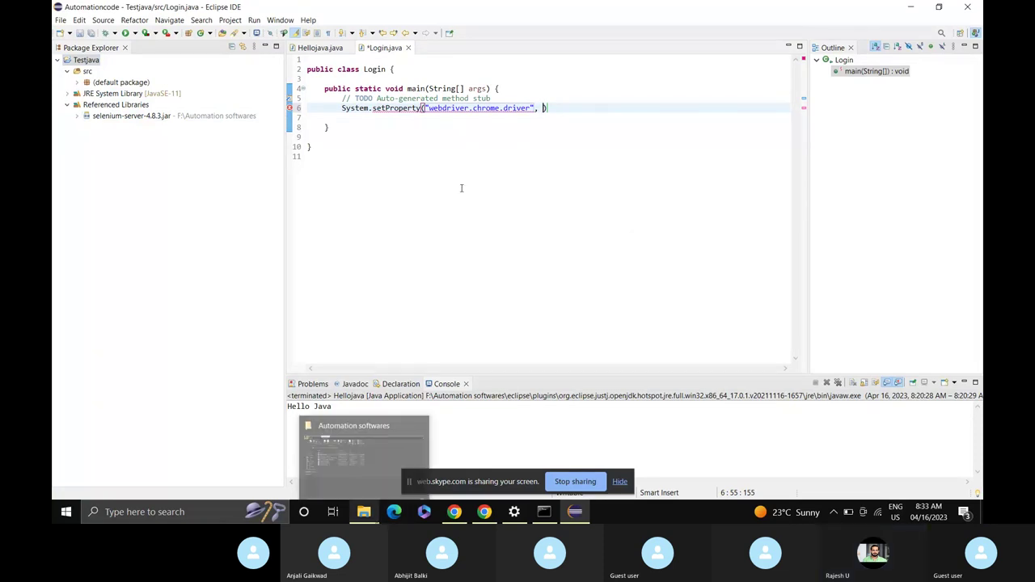
Bring up the Automation softwares folder and cancel an accidental rename of chromedriver.exe.
left_click(363, 480)
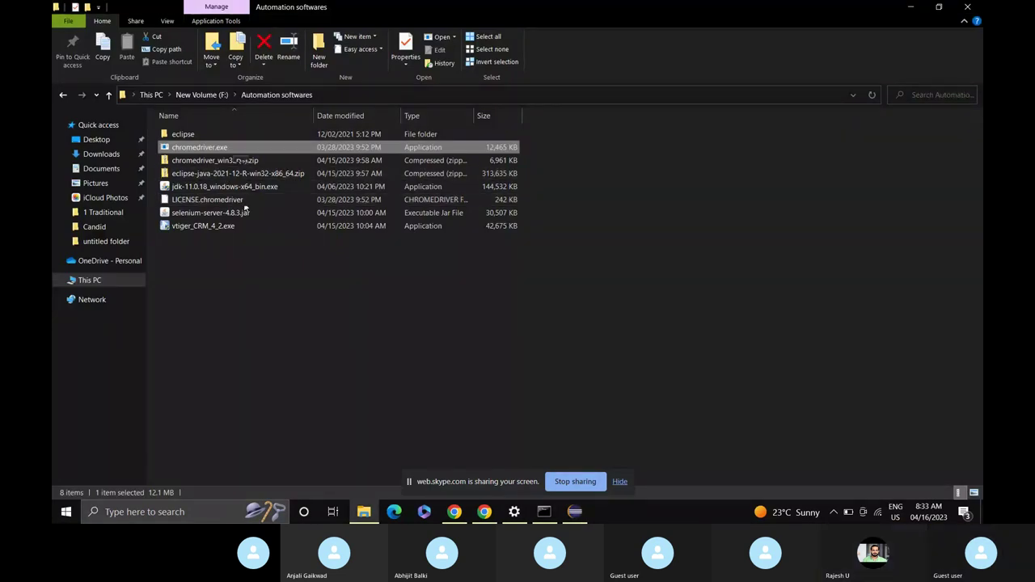
left_click(234, 149)
right_click(233, 148)
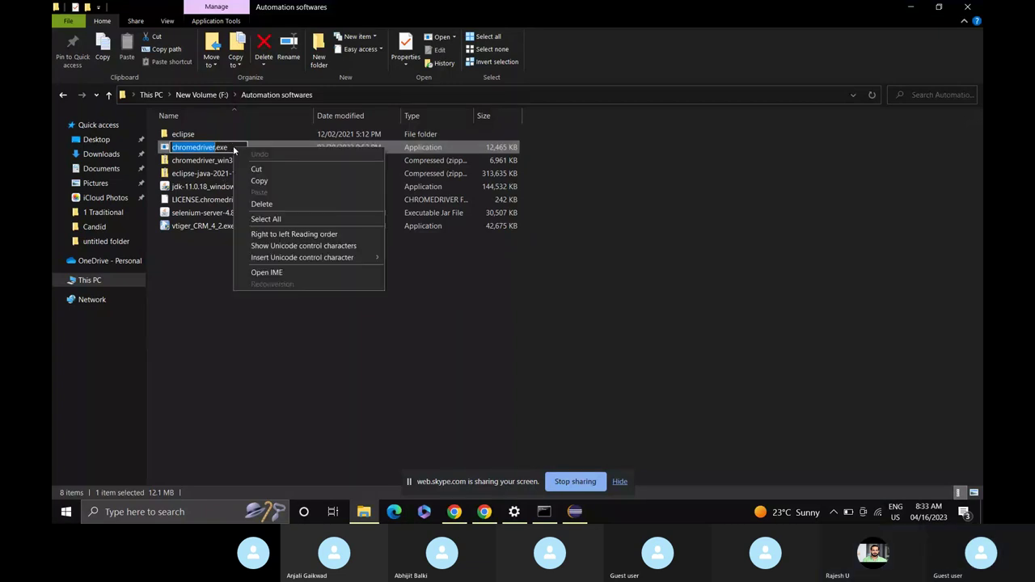
left_click(198, 334)
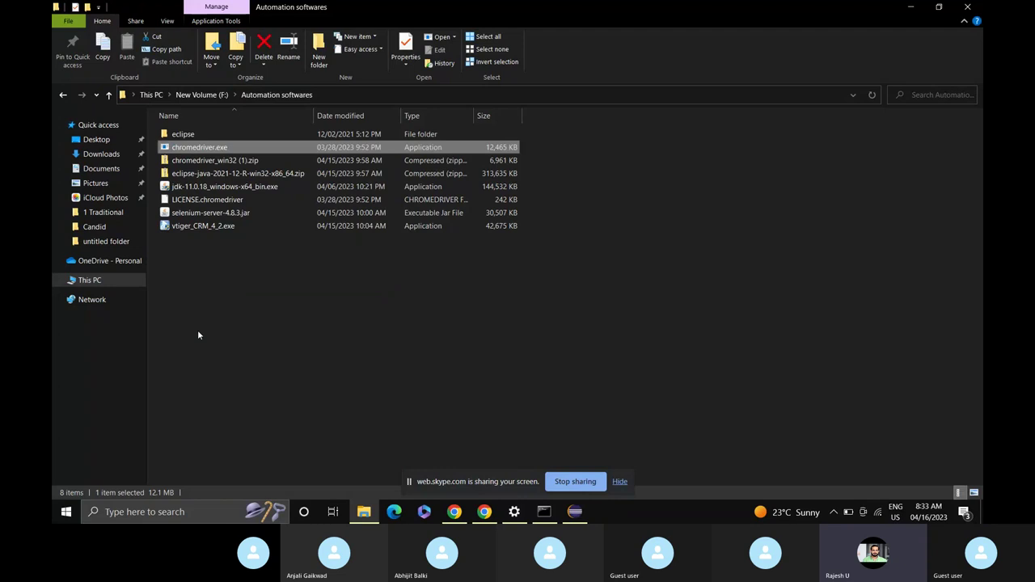
Copy chromedriver.exe's full path and return to Eclipse.
left_click(245, 147)
right_click(246, 148)
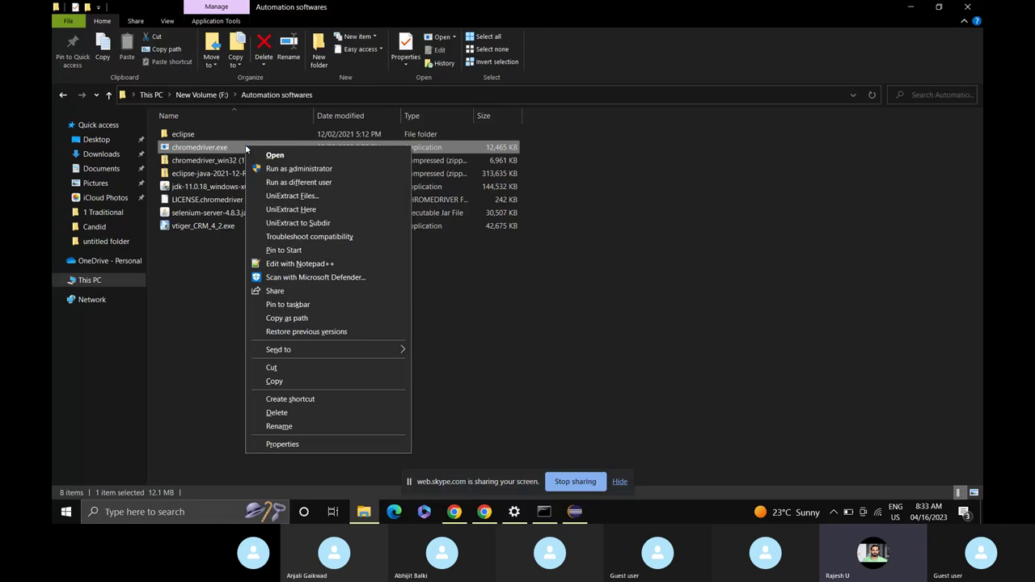
left_click(323, 317)
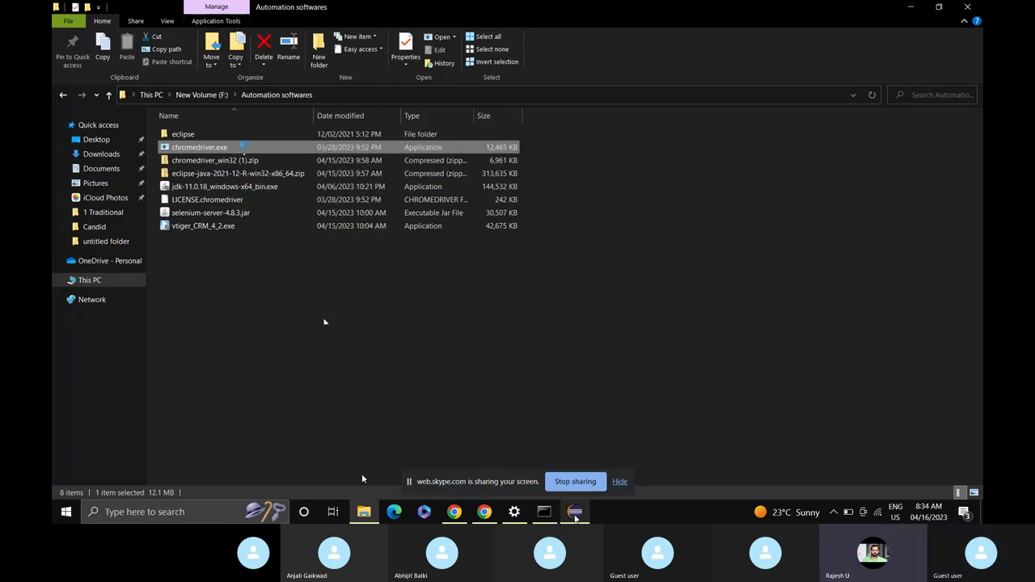
mouse_move(575, 511)
left_click(592, 462)
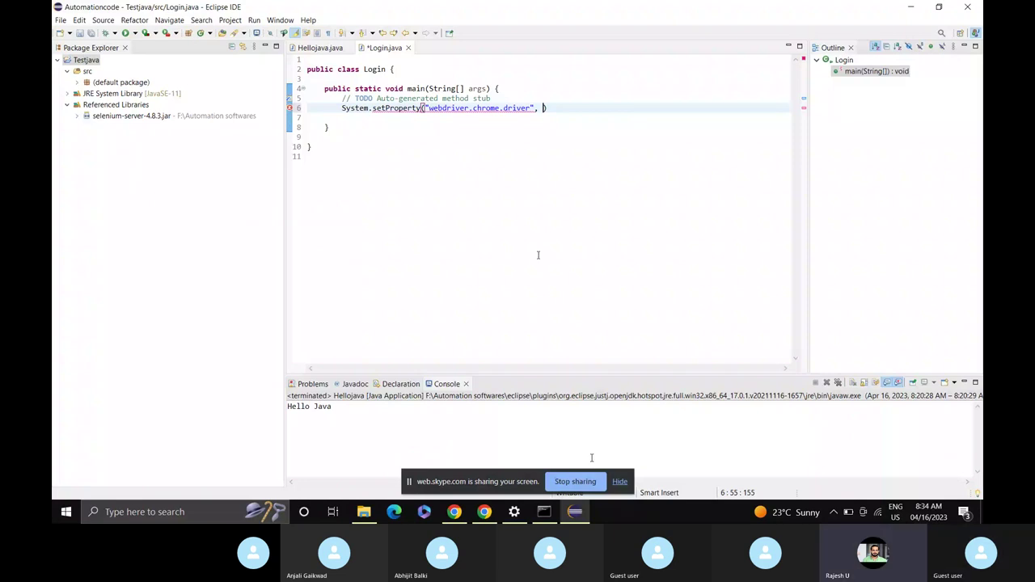
Paste the path as "F:/Automation softwares/chromedriver.exe" with forward slashes and end the line with a semicolon.
key("ctrl+v")
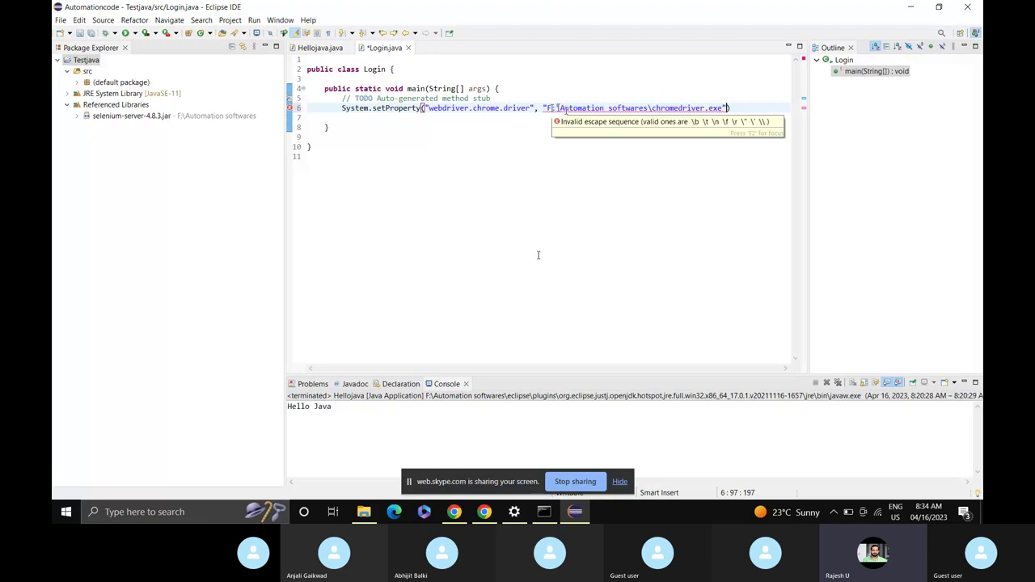
left_click(558, 107)
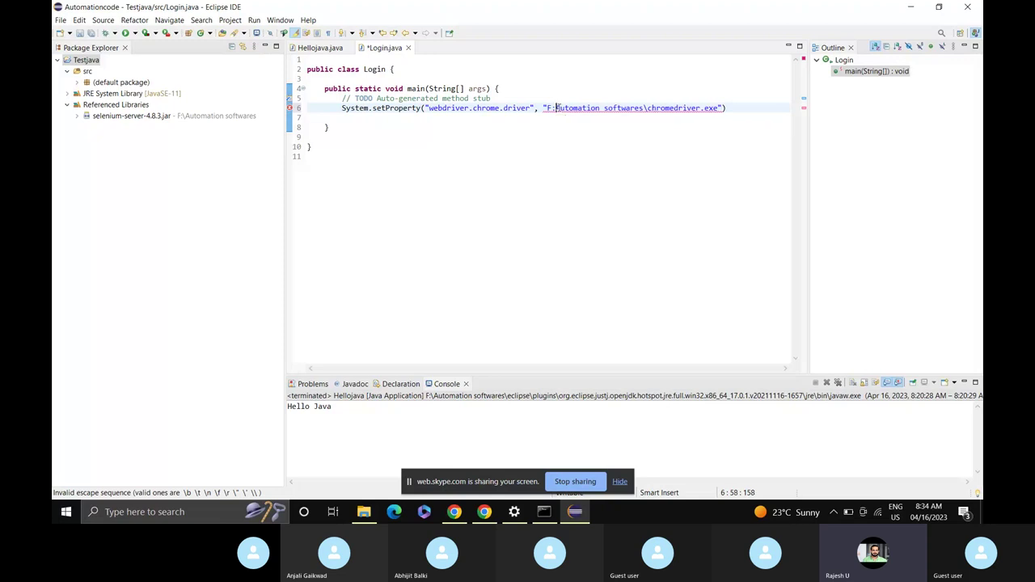
key("BackSpace")
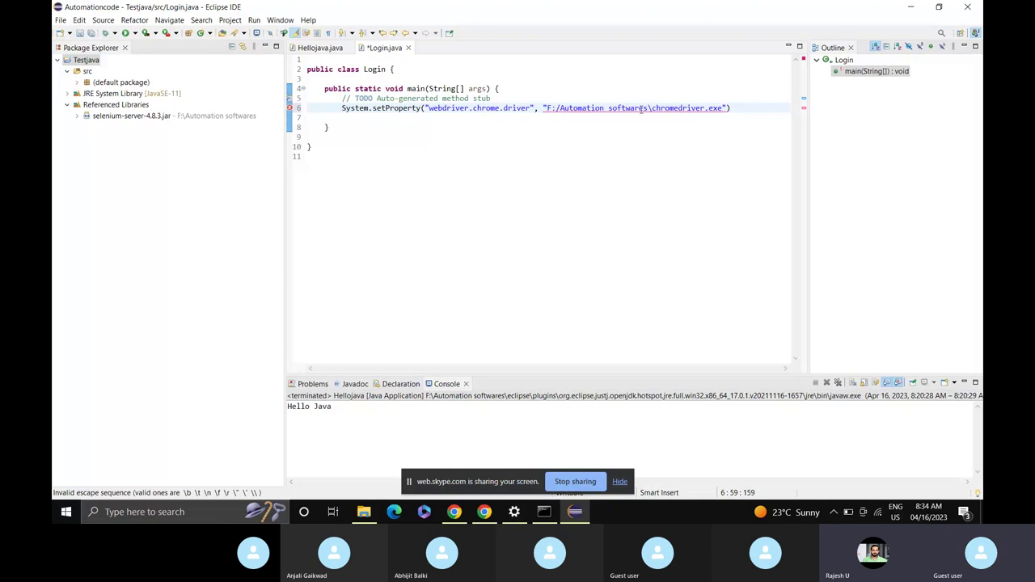
type("/")
left_click(651, 107)
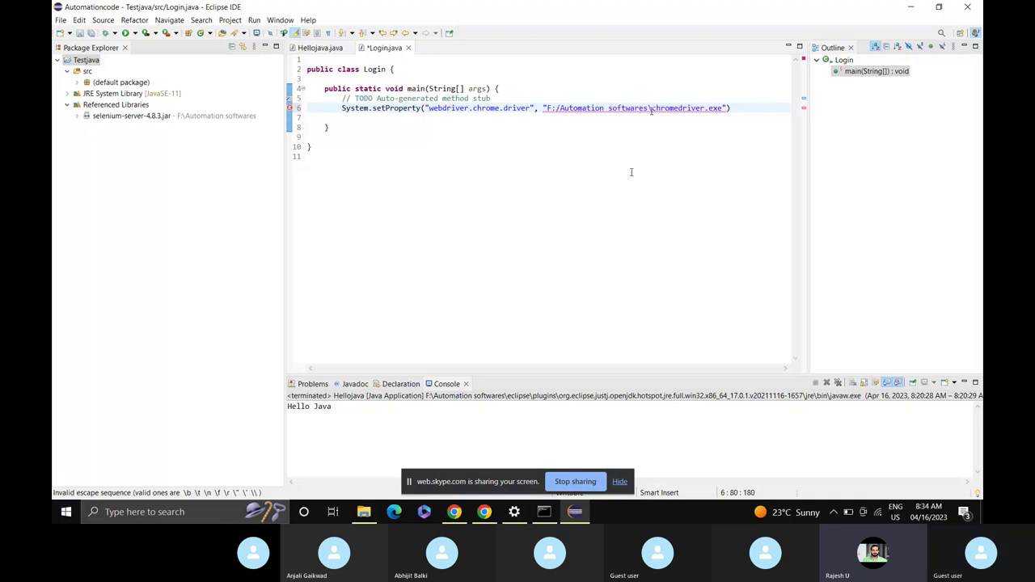
key("BackSpace")
type("/")
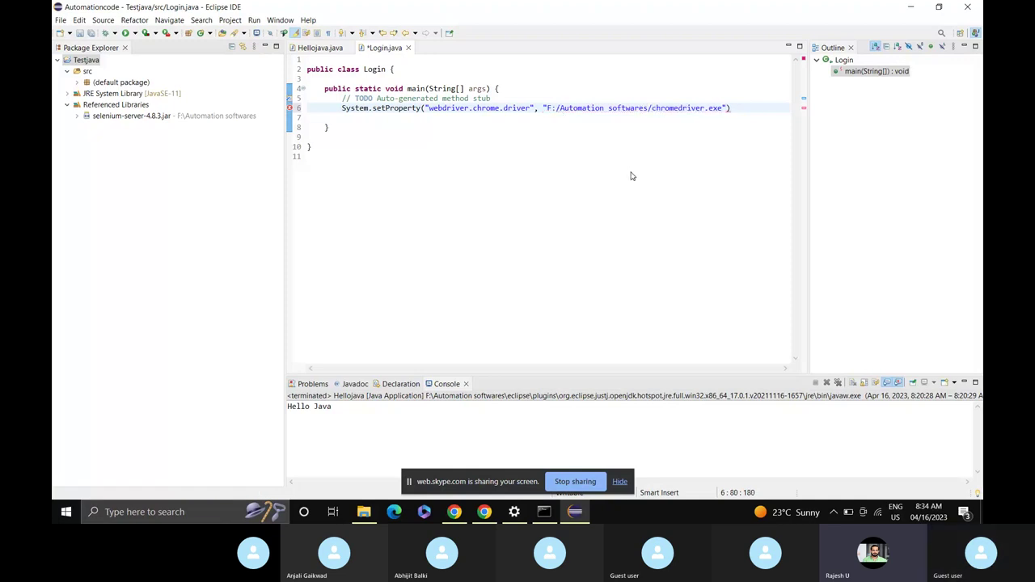
left_click(735, 107)
type(";")
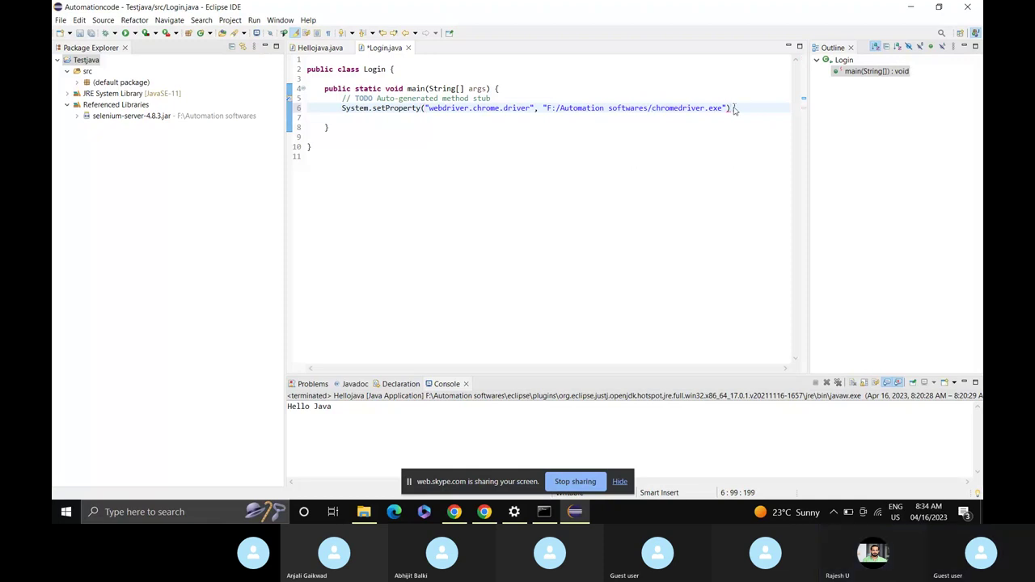
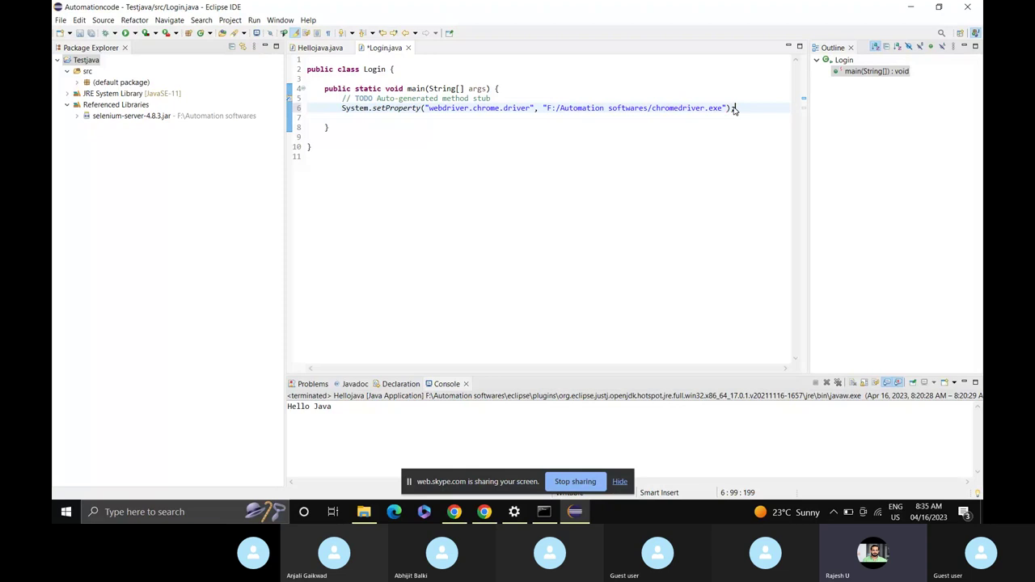
Add 'WebDriver driver = new chromeDriver();' on a new line below the setProperty call.
key("Return")
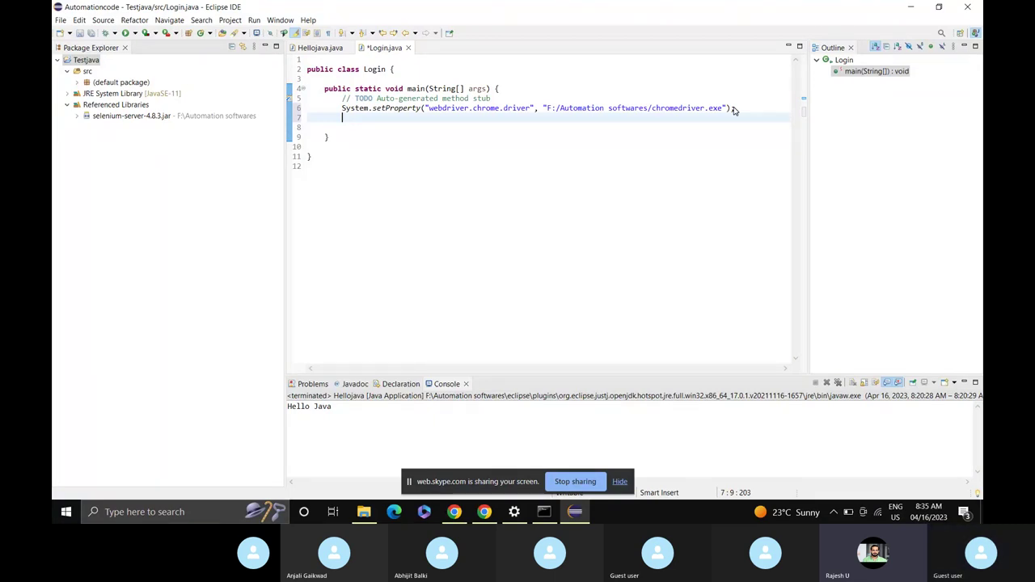
type("we")
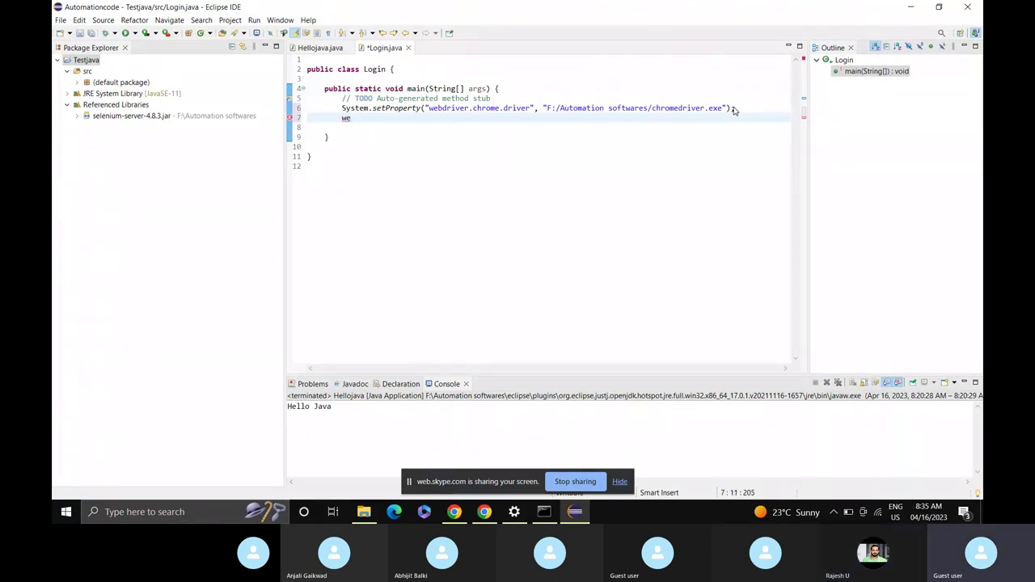
key("BackSpace")
key("BackSpace")
type("Web")
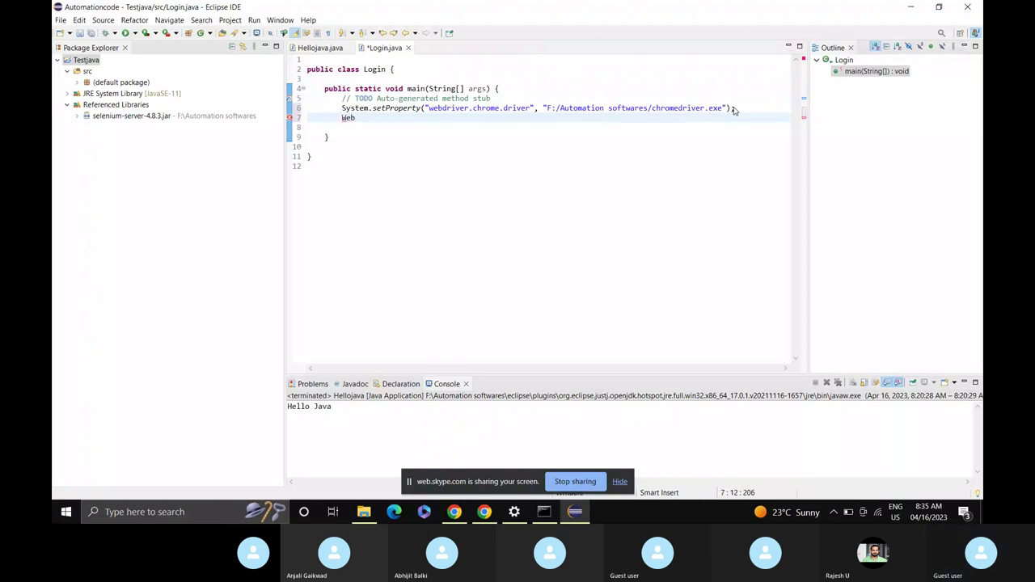
type("Driver")
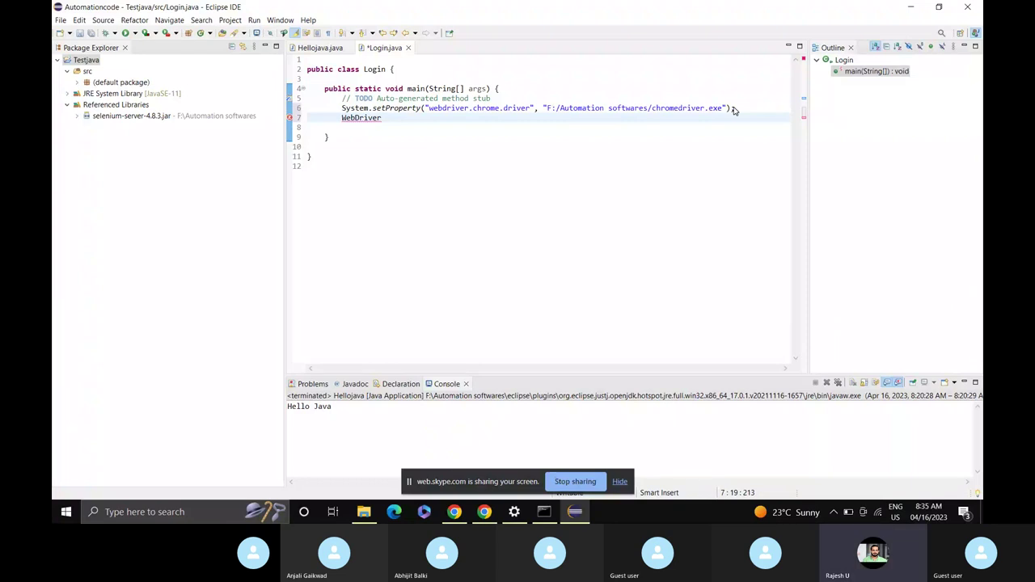
type(" driver = new chrome")
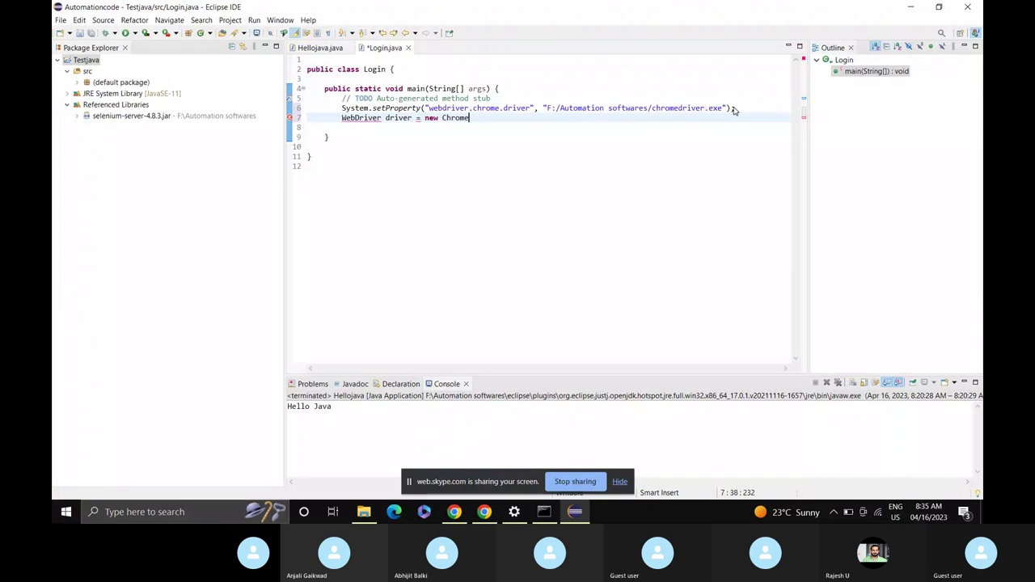
type("Driver")
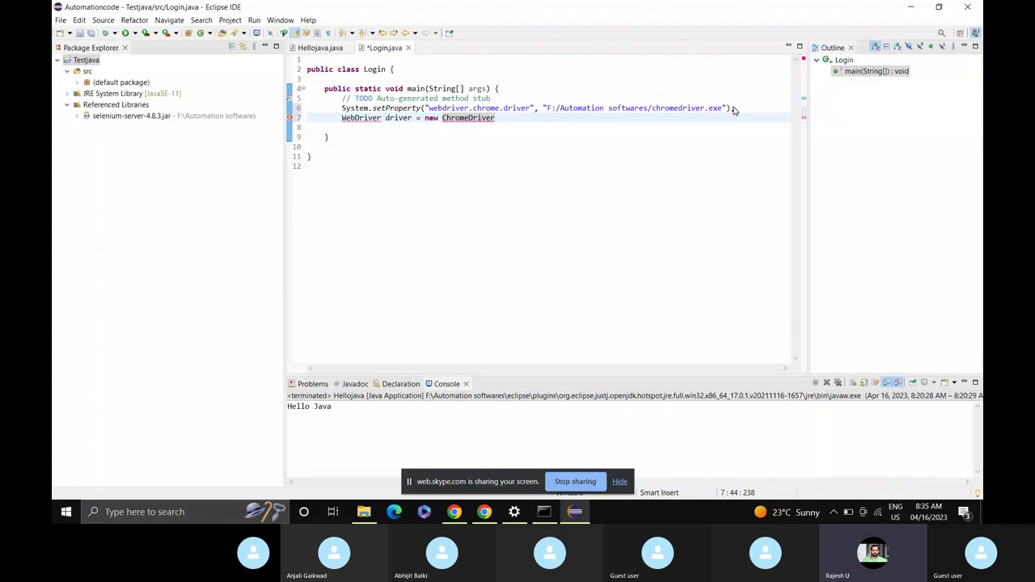
type("(")
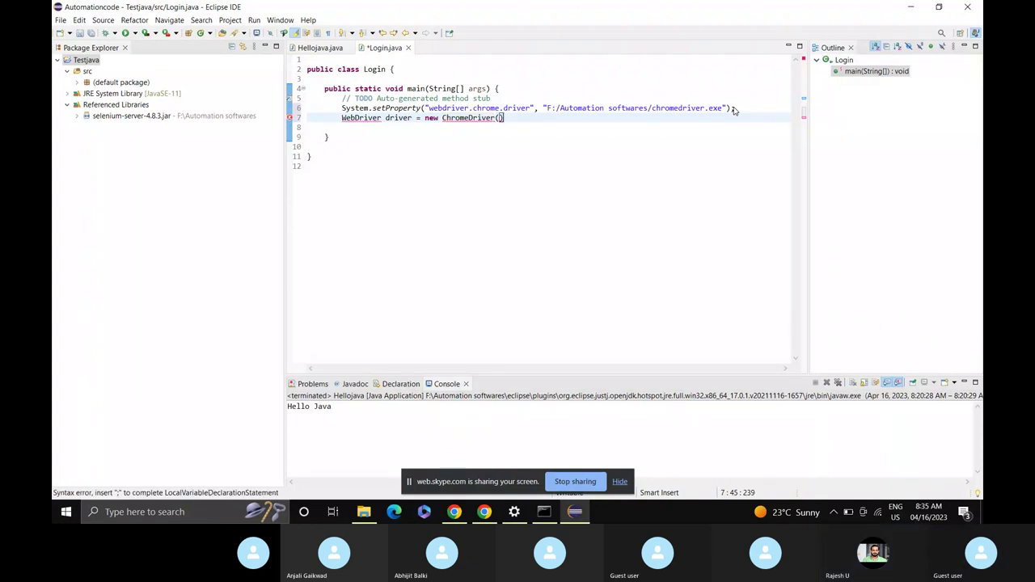
type(");")
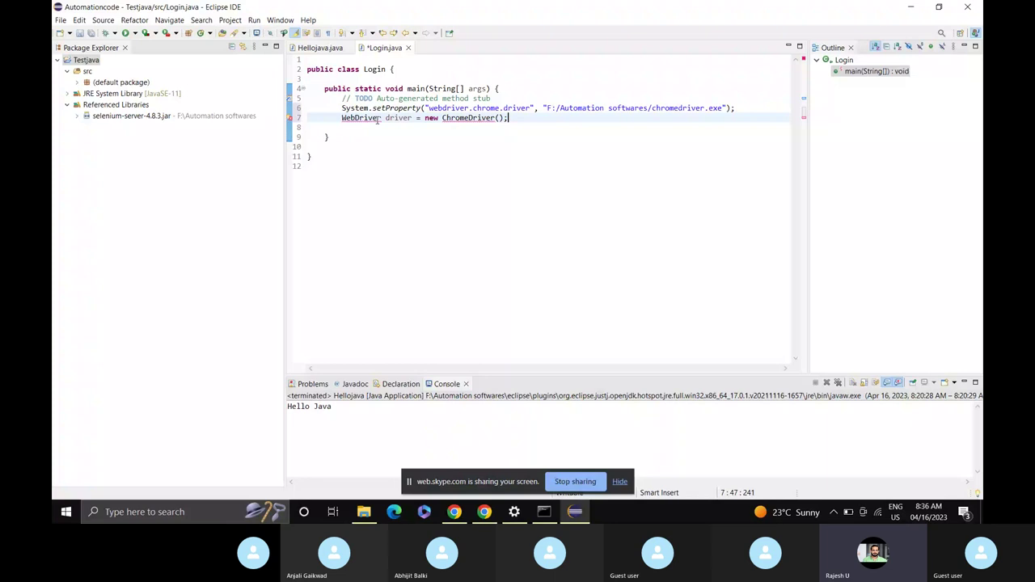
Add the Selenium WebDriver import by quick fix and ChromeDriver with Ctrl+Shift+O, then save Login.java.
mouse_move(355, 118)
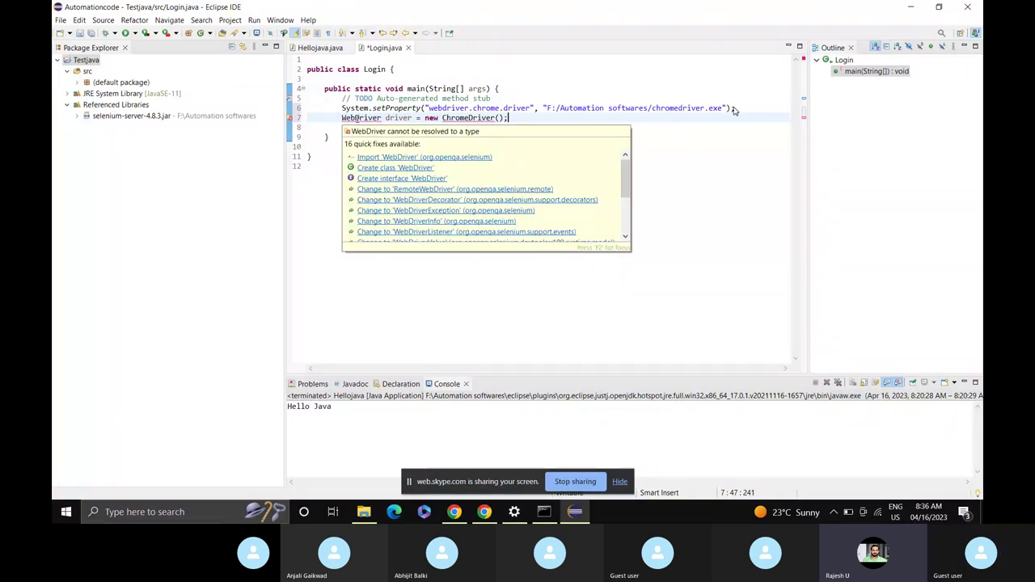
mouse_move(454, 121)
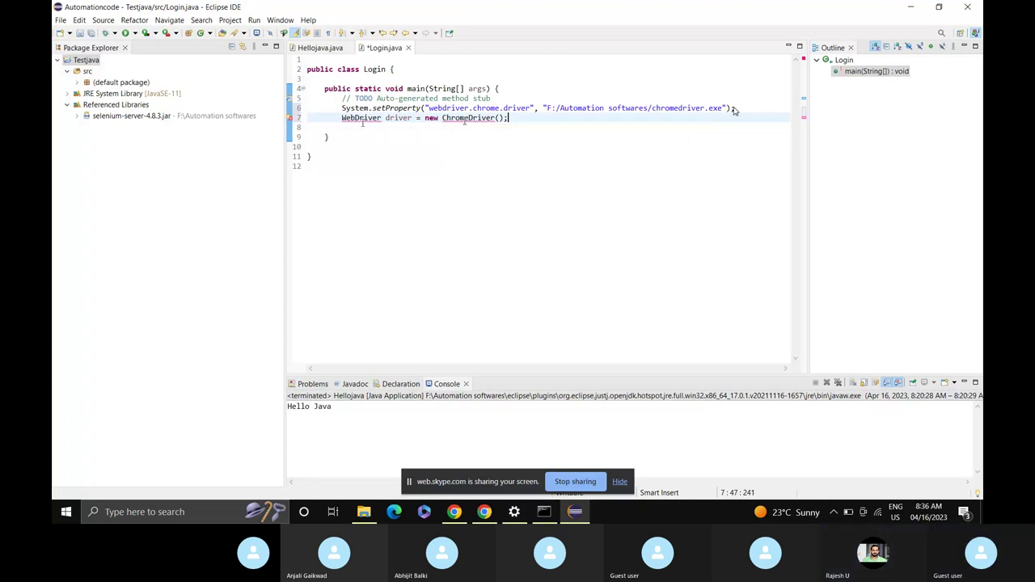
left_click(378, 158)
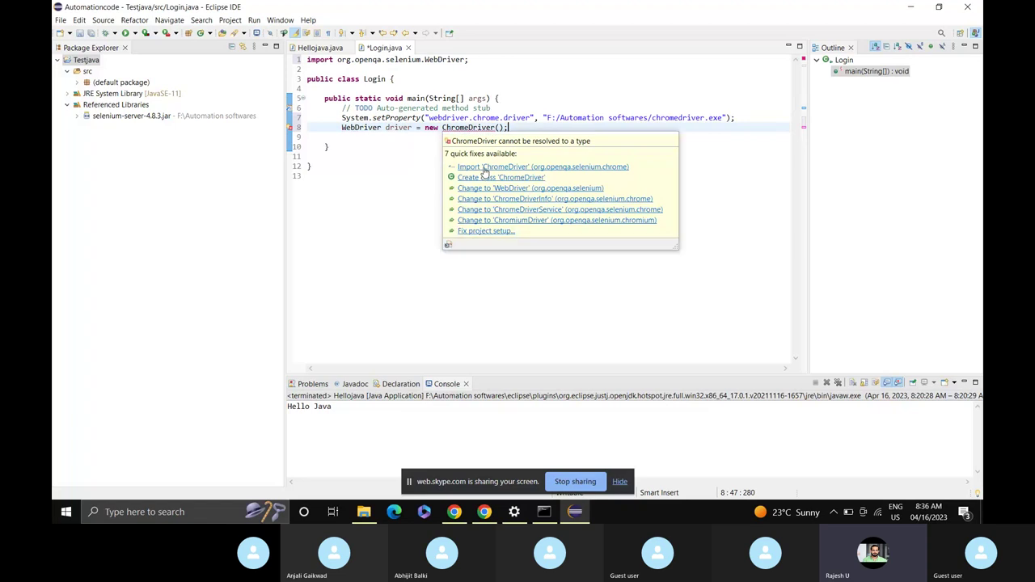
key("ctrl+shift+o")
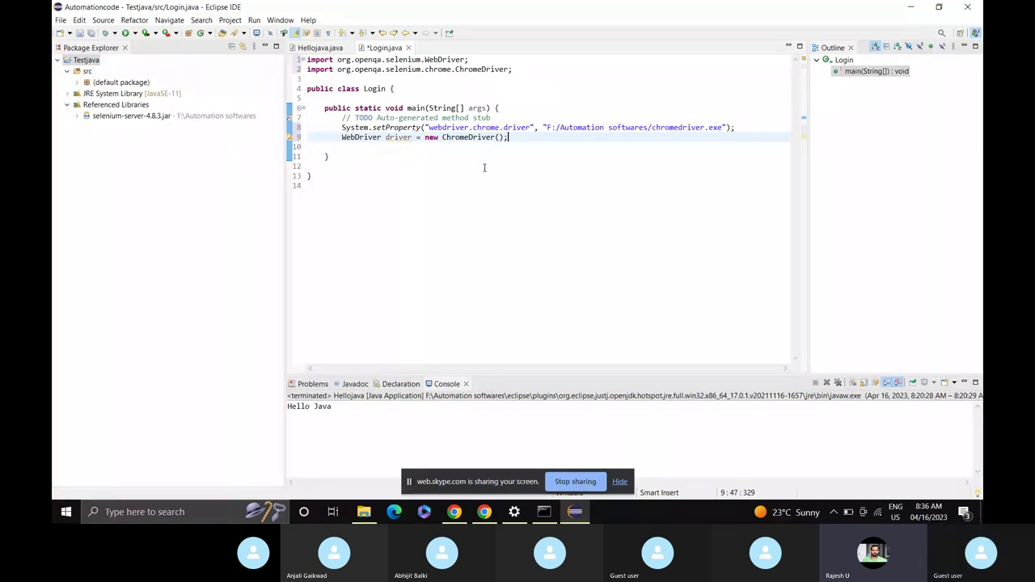
key("ctrl+s")
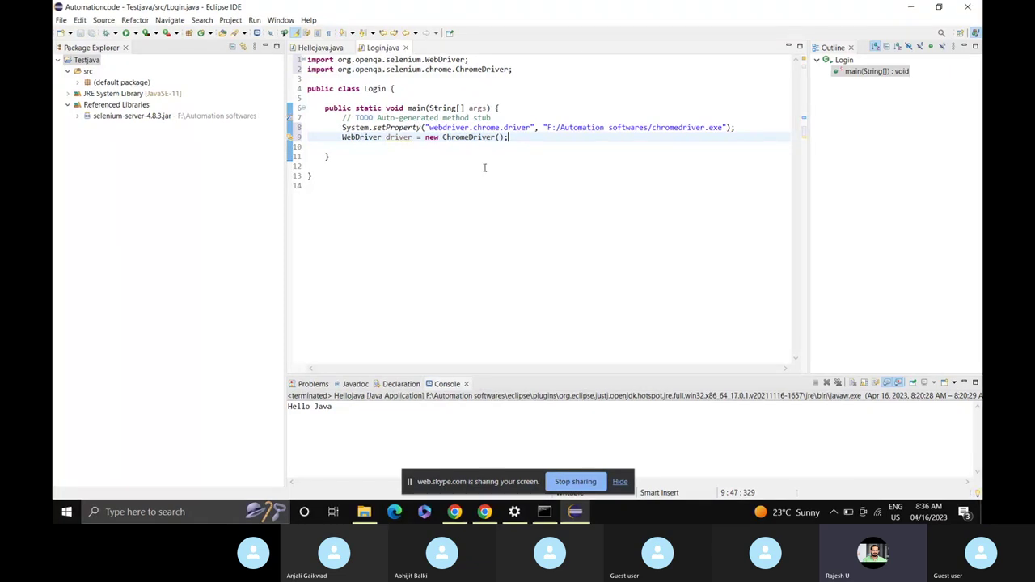
Run Login as a Java application and read the SessionNotCreatedException output in the Console.
left_click(126, 33)
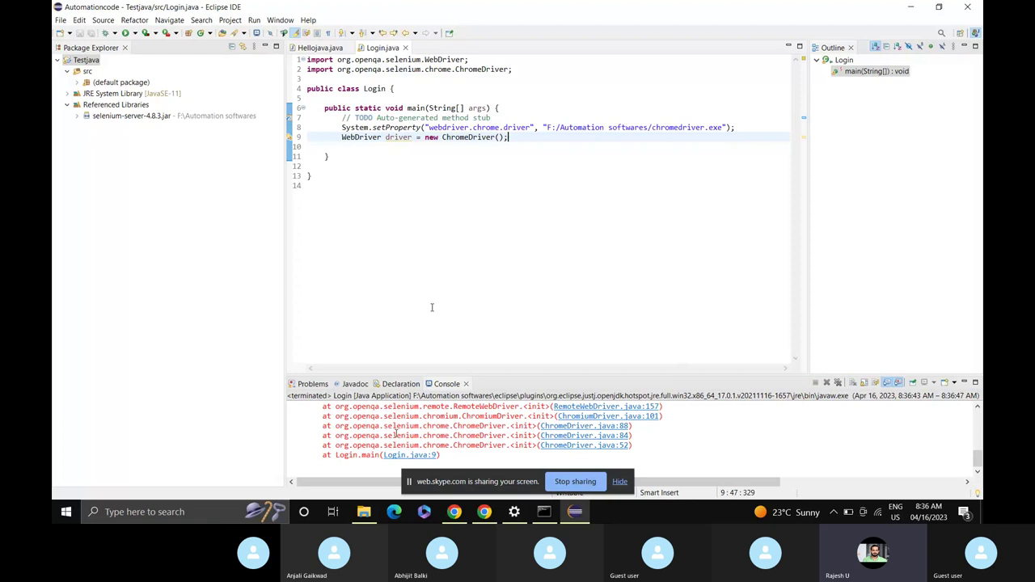
scroll(397, 435, "up", 2)
scroll(397, 433, "up", 5)
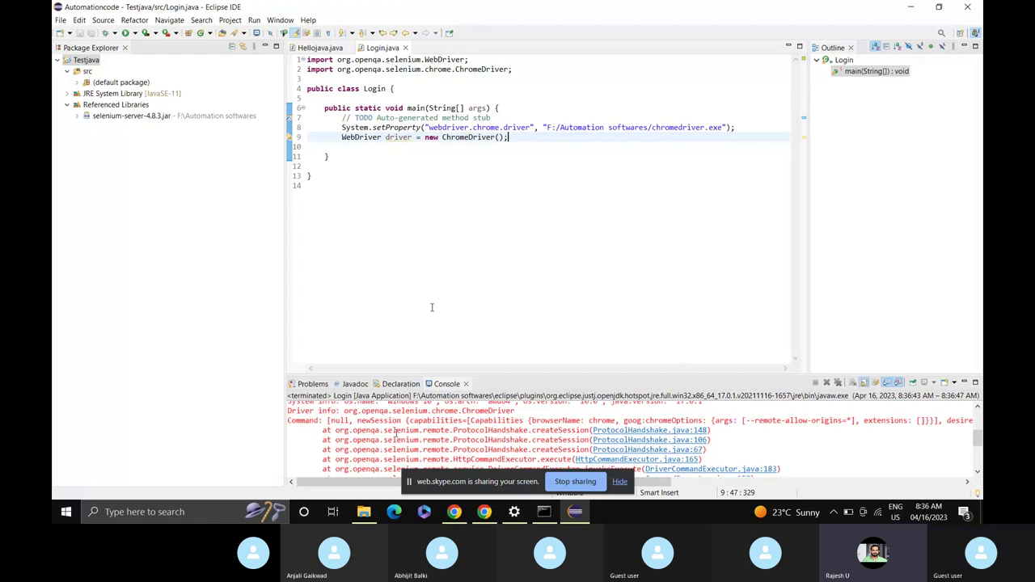
scroll(396, 431, "up", 1)
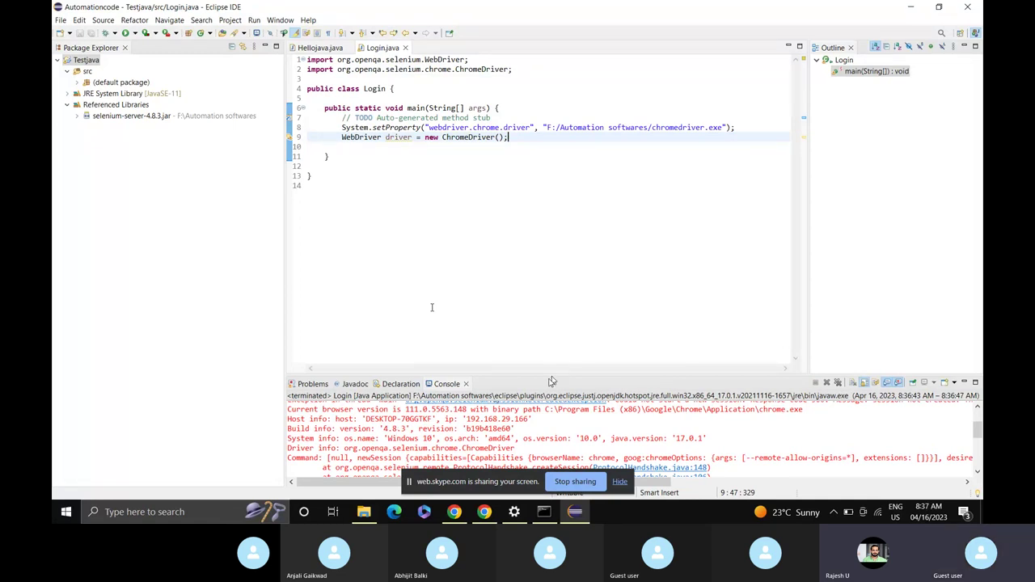
left_click(557, 290)
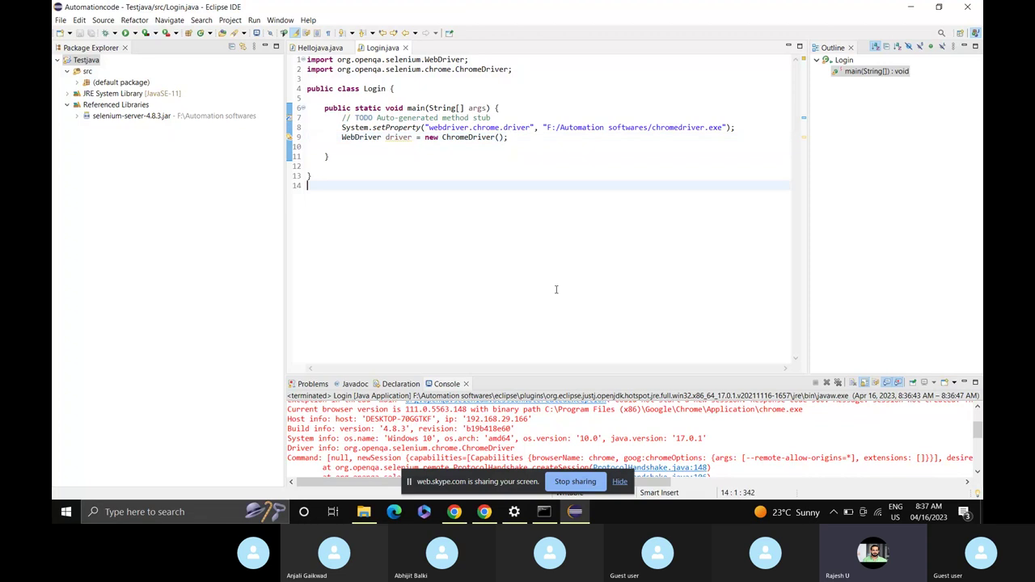
scroll(509, 424, "up", 2)
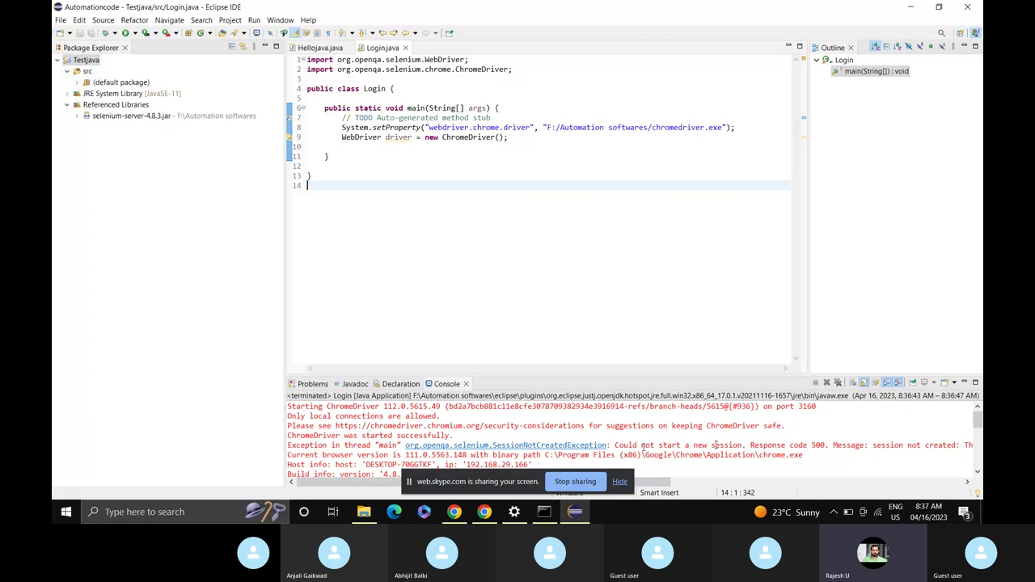
left_click(620, 481)
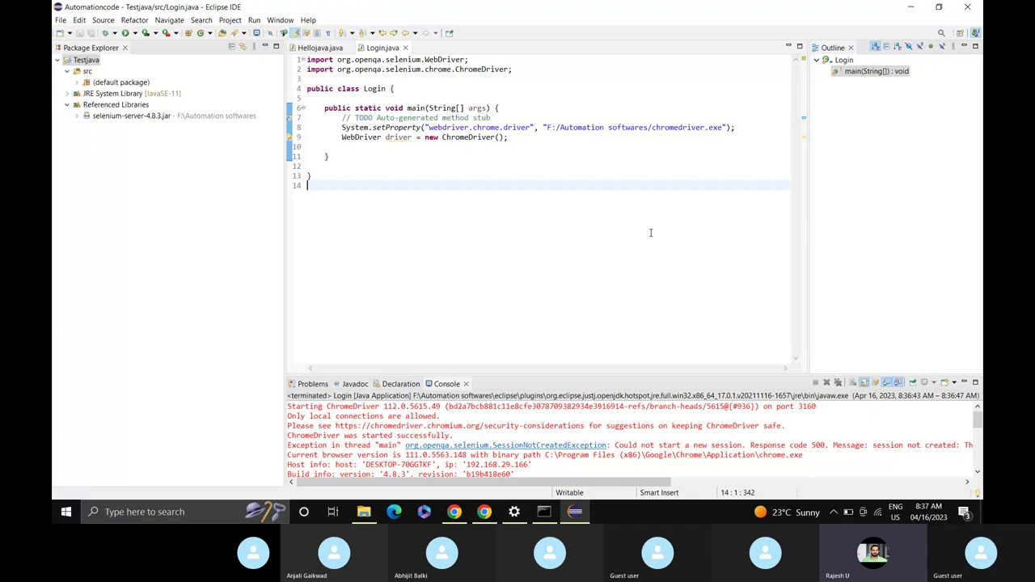
left_click(513, 138)
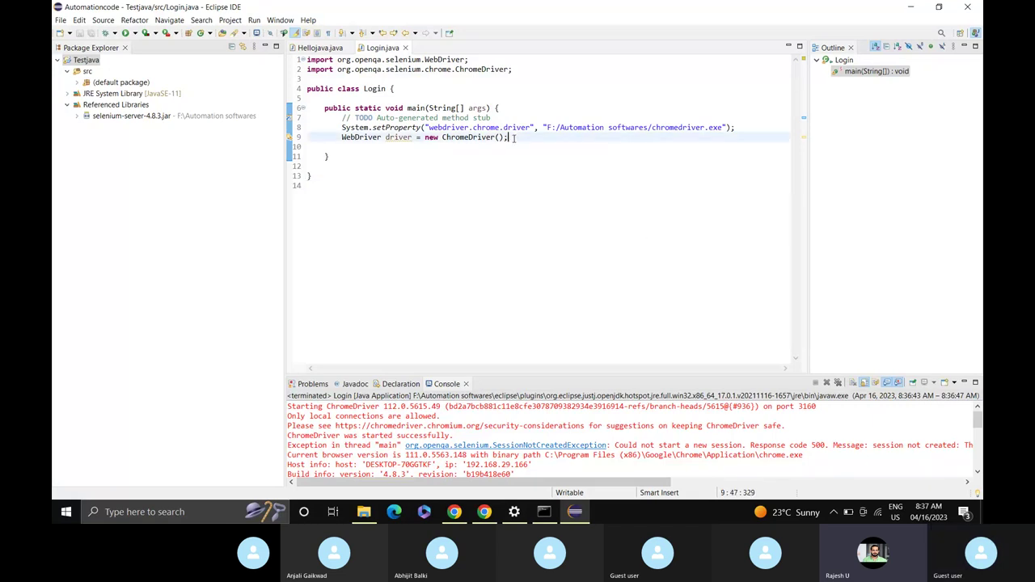
Duplicate the setProperty and driver lines as a copy at lines 11-12.
left_click(342, 128)
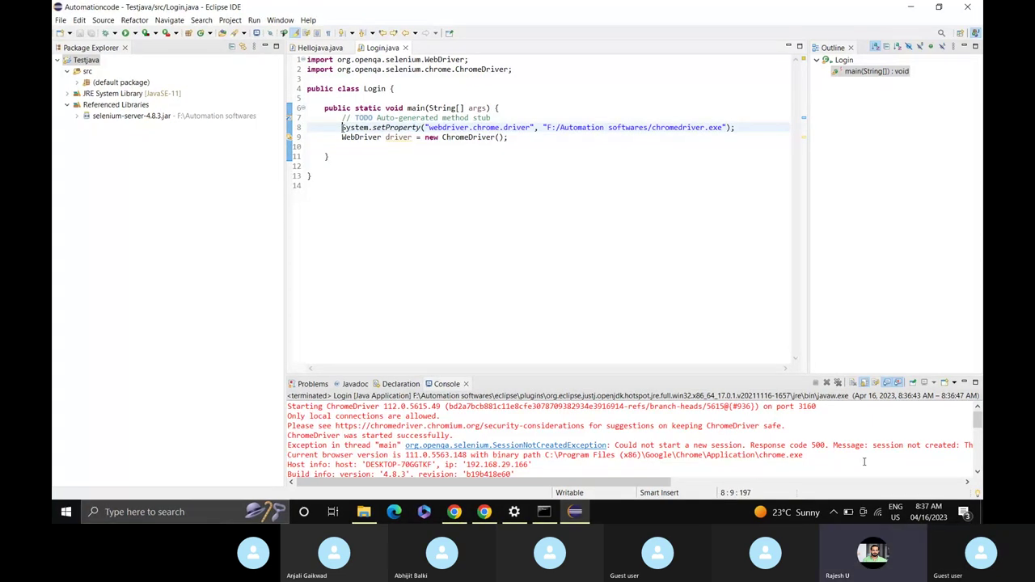
key("shift+Down")
key("shift+Down")
key("ctrl+c")
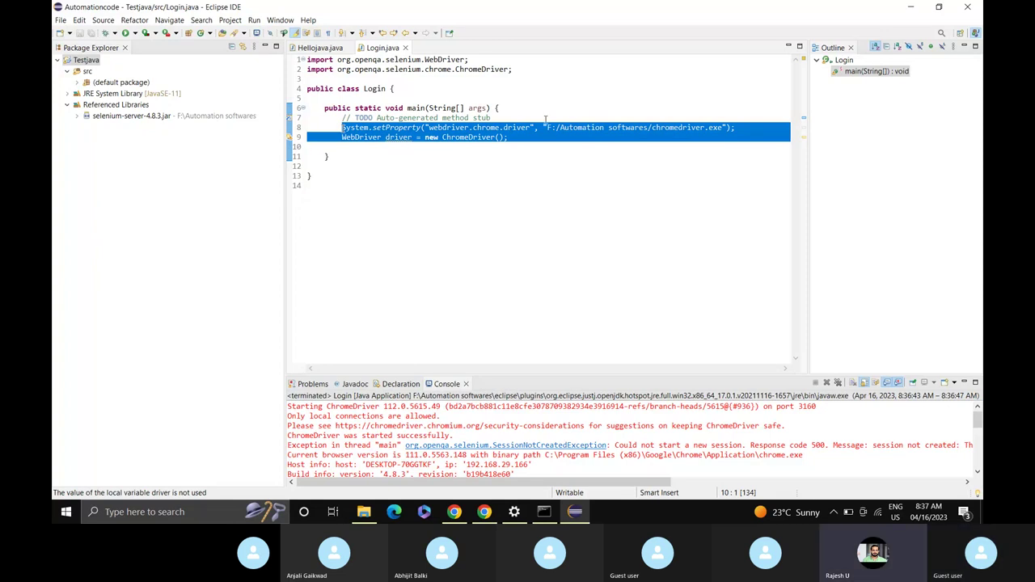
left_click(521, 145)
key("Return")
key("Return")
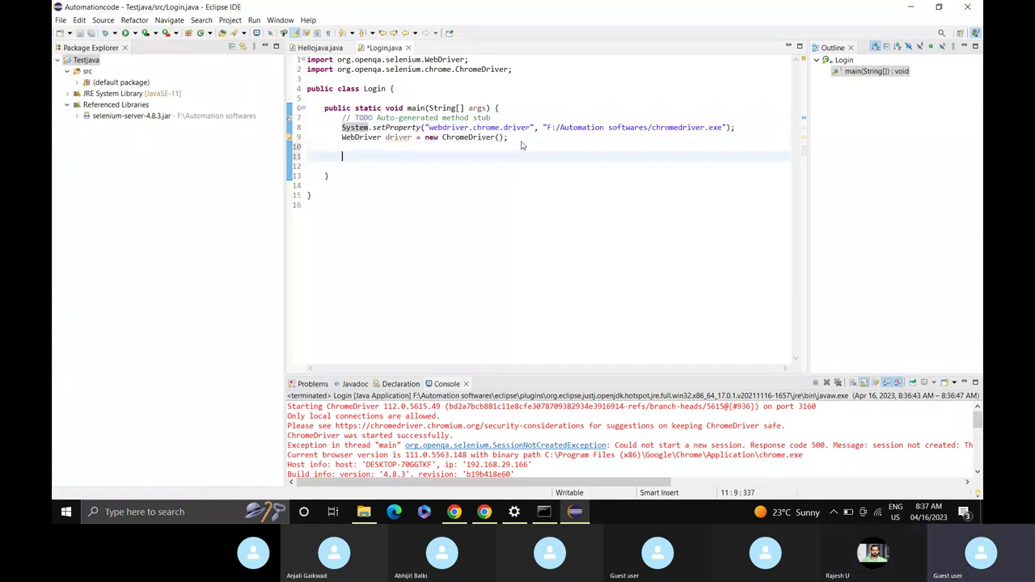
key("ctrl+v")
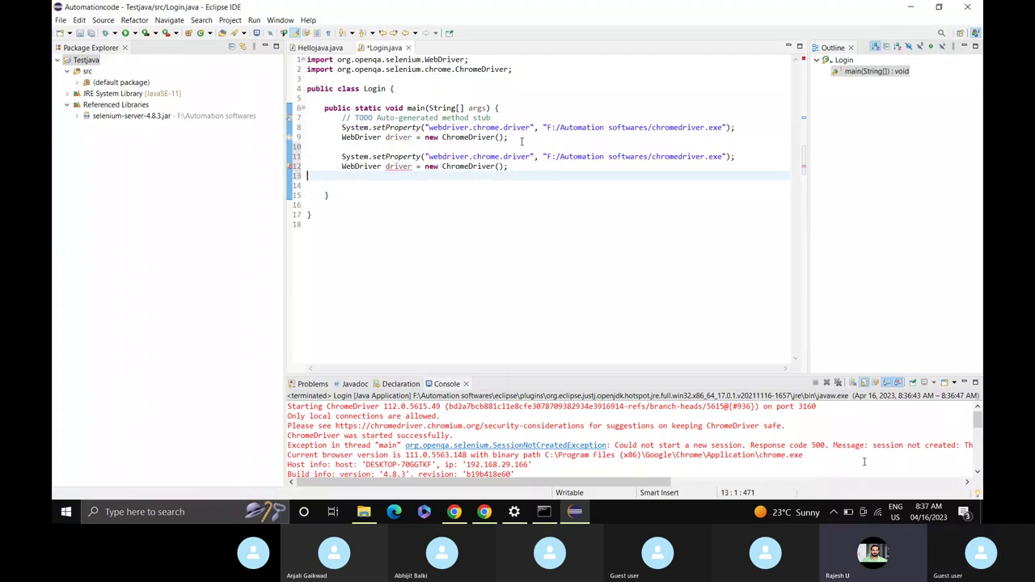
Comment out the original setProperty and driver lines 8-9 with //.
left_click(341, 127)
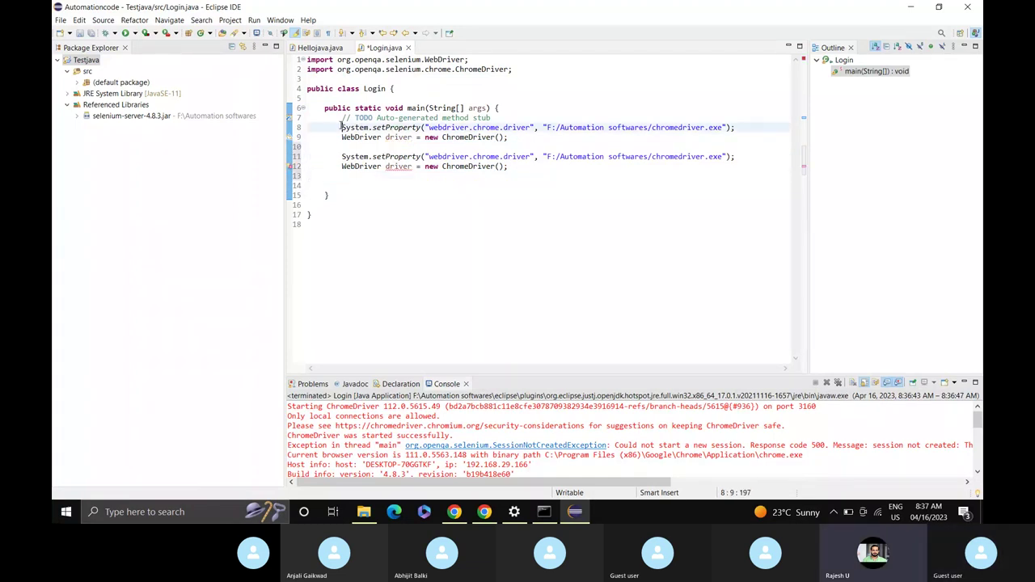
type("//")
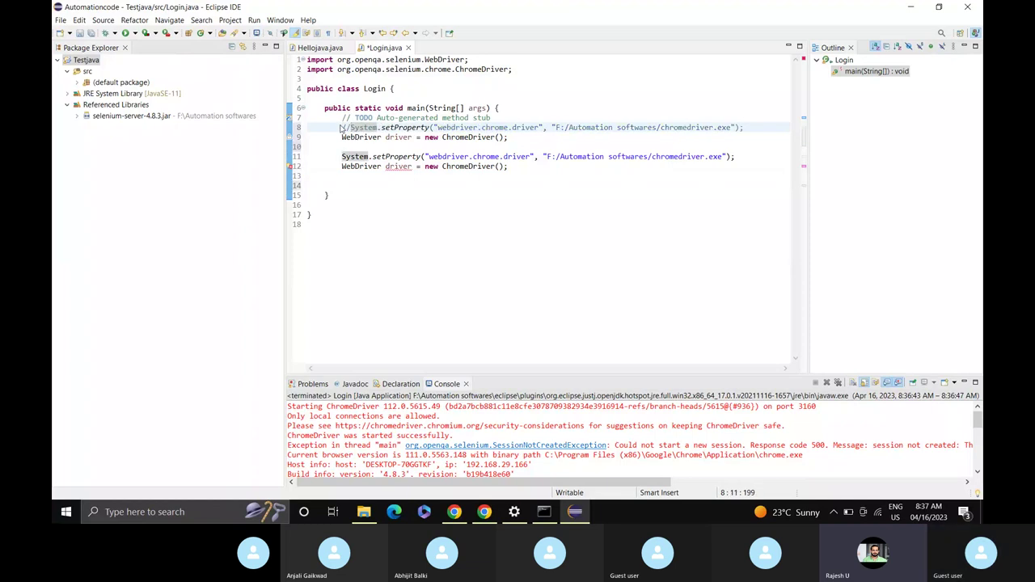
key("Down")
key("Home")
type("//")
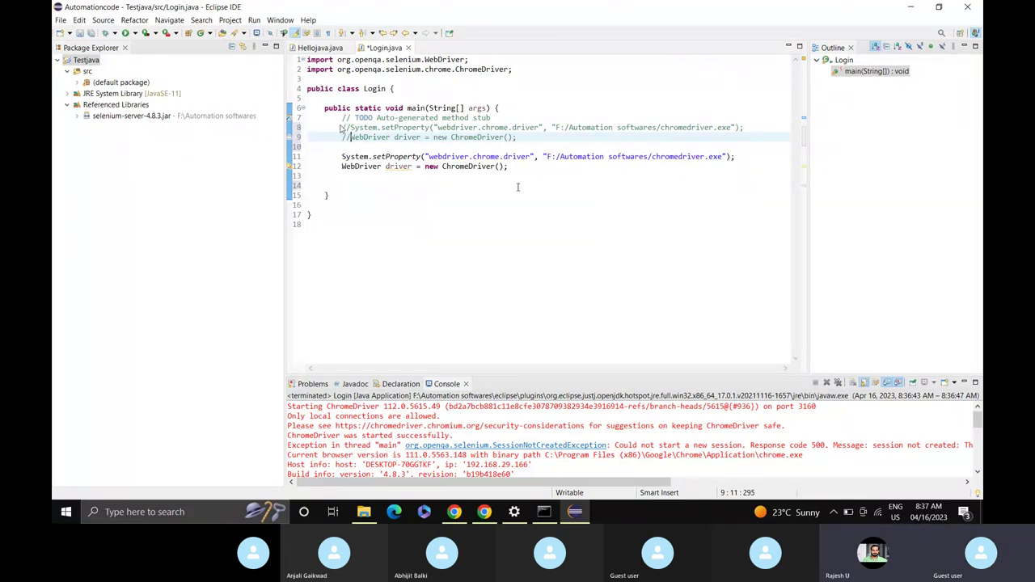
Change 'chrome' to 'edge' in the copied property key, making it webdriver.edge.driver.
mouse_move(441, 166)
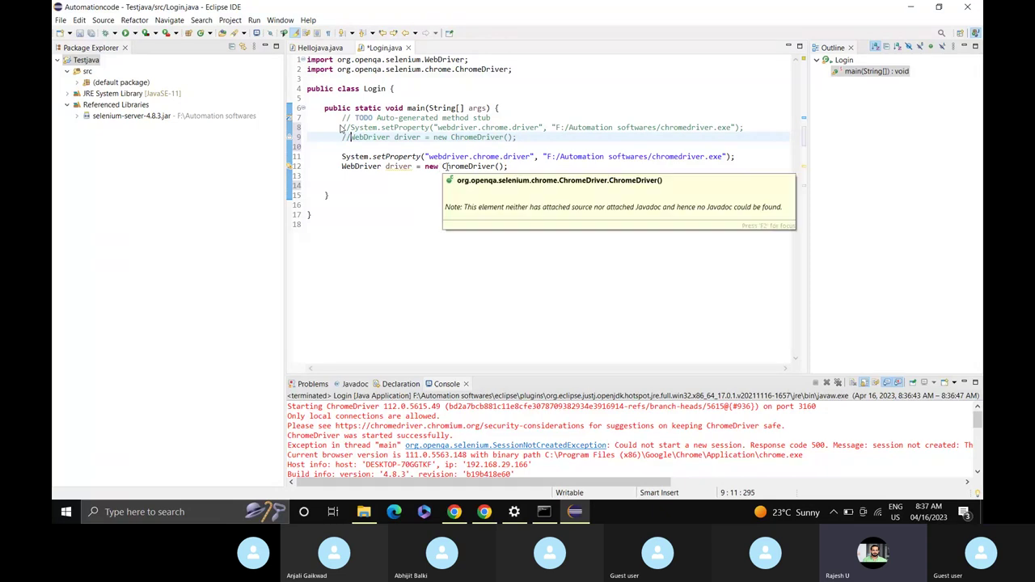
double_click(485, 157)
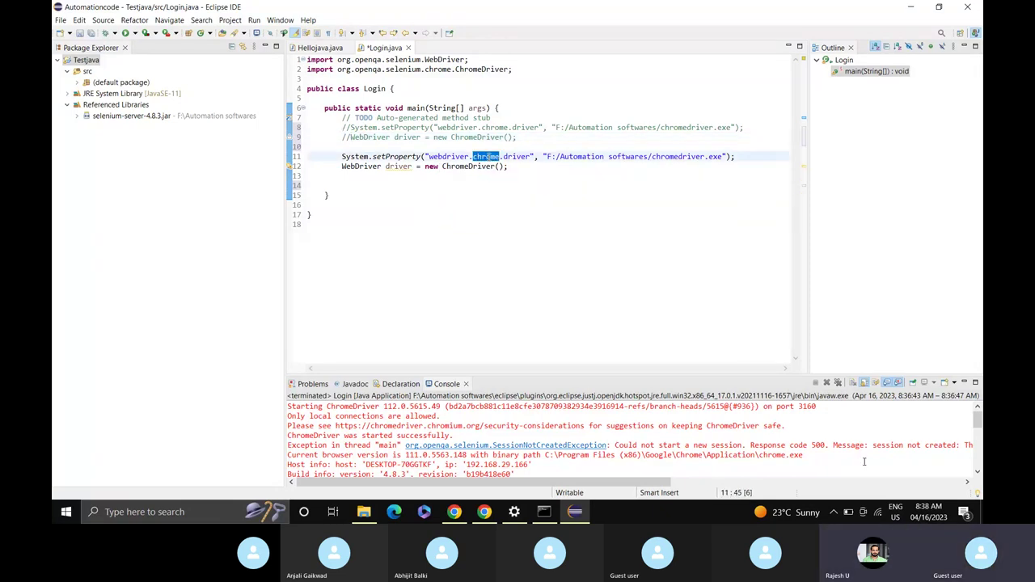
type("edge")
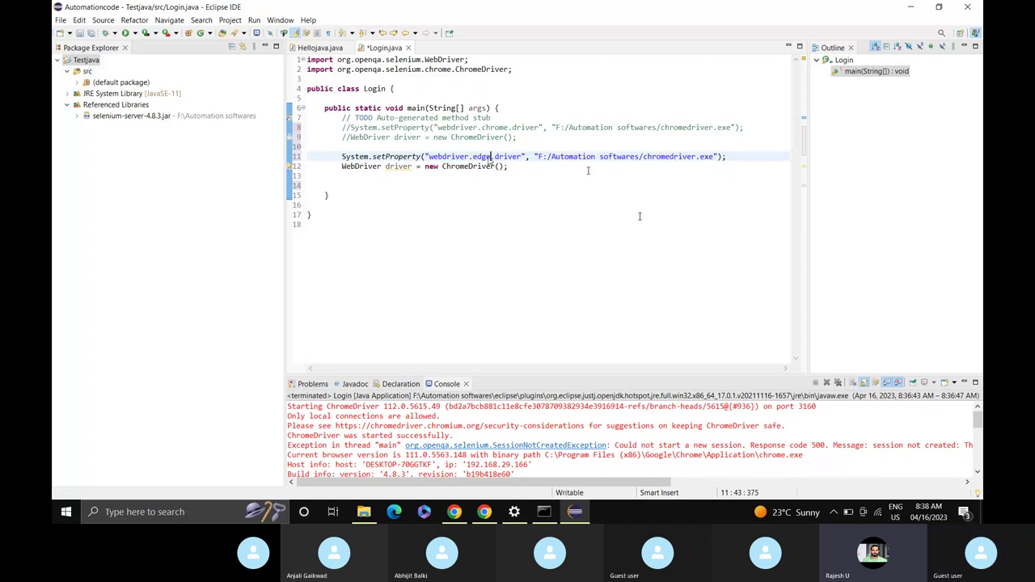
mouse_move(456, 520)
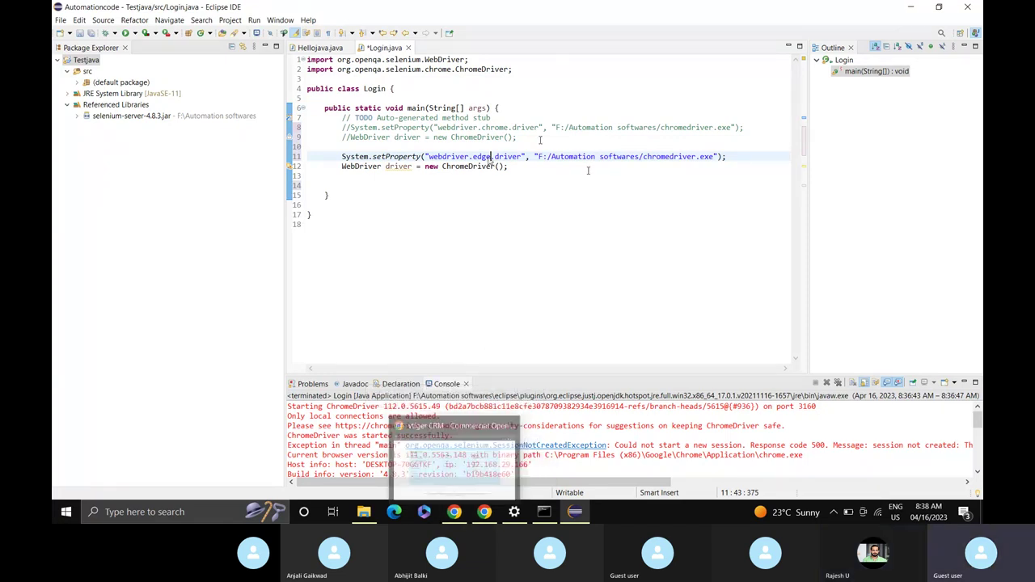
Load selenium.dev in a new Chrome tab and look over the home page.
key("alt+Tab")
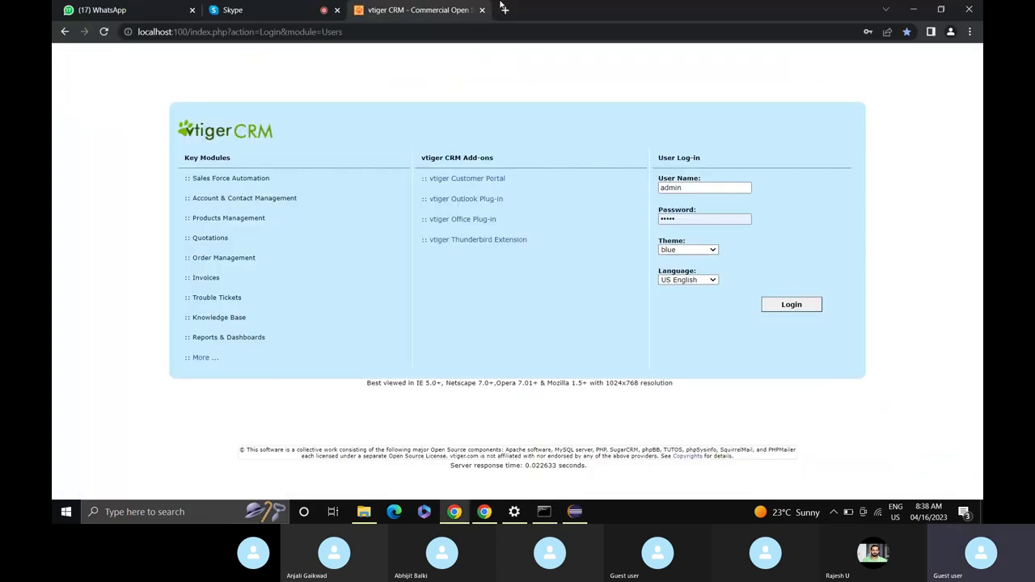
left_click(504, 9)
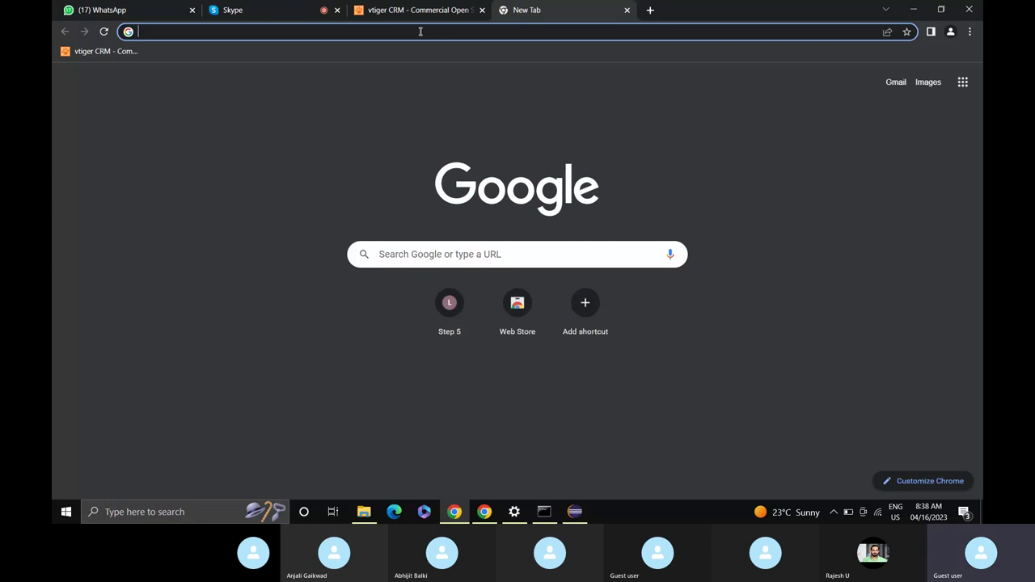
type("selenium")
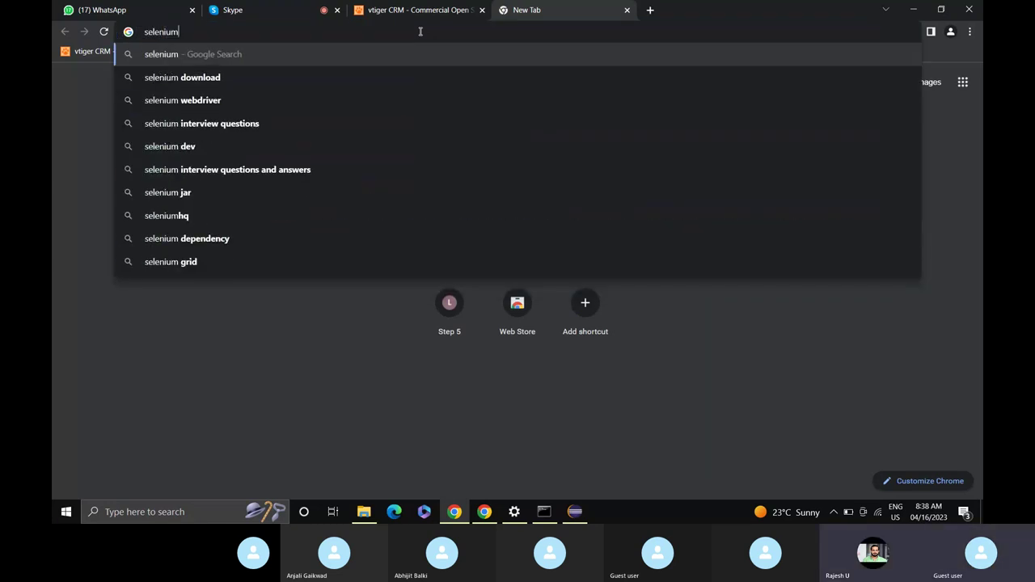
type(".dev")
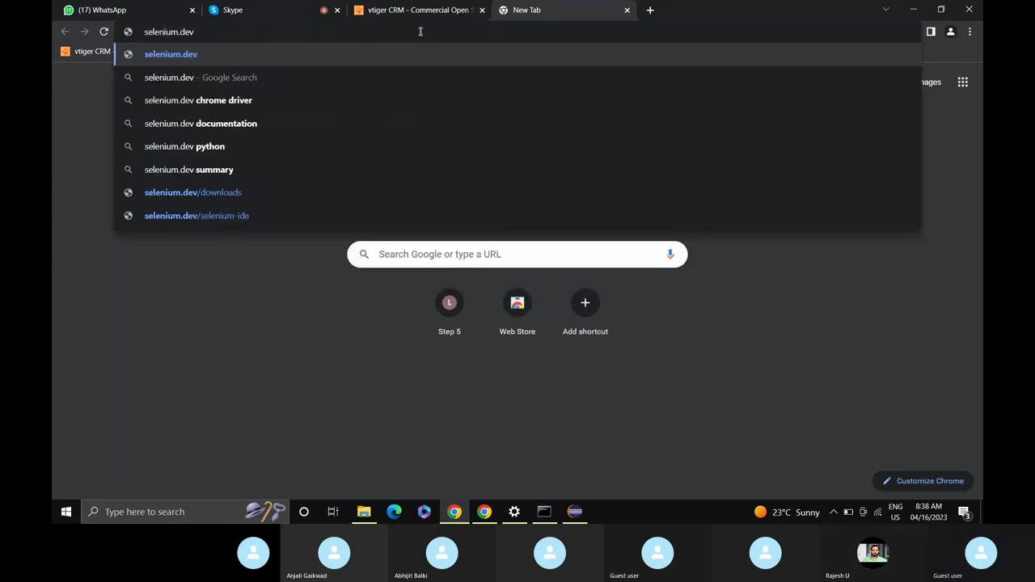
key("Return")
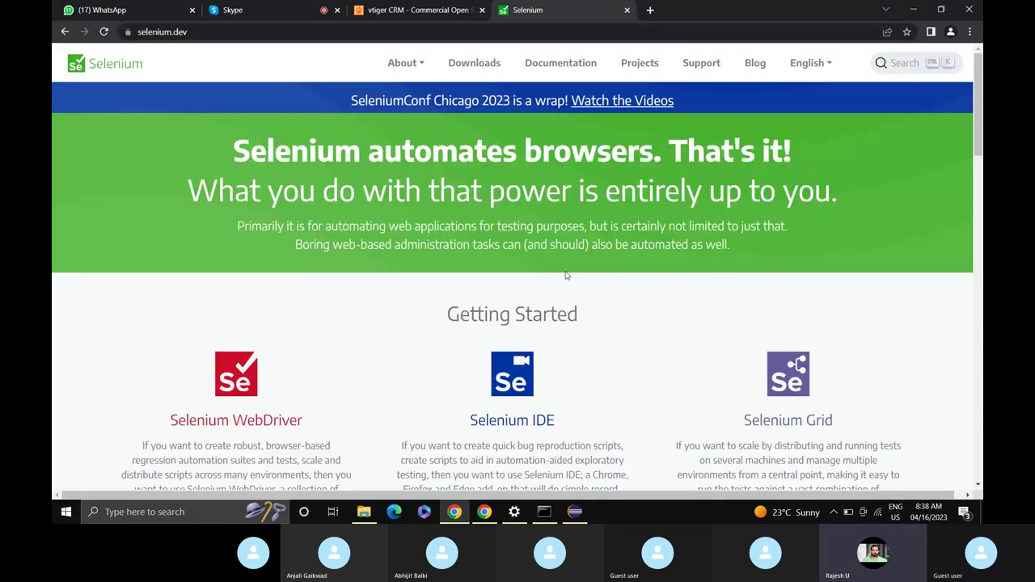
scroll(591, 327, "down", 1)
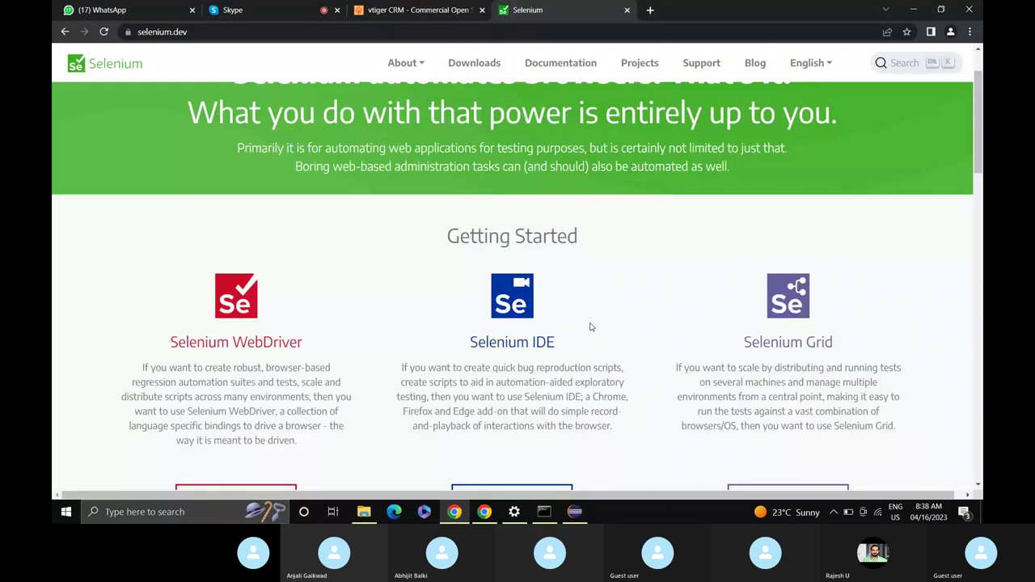
scroll(590, 327, "down", 5)
scroll(591, 327, "down", 1)
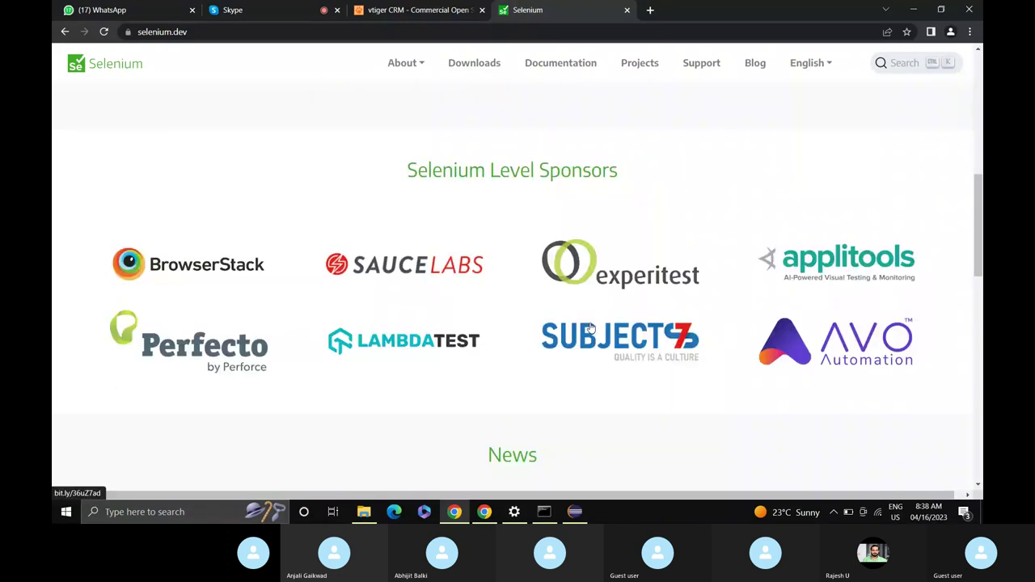
scroll(590, 327, "down", 2)
scroll(591, 327, "up", 1)
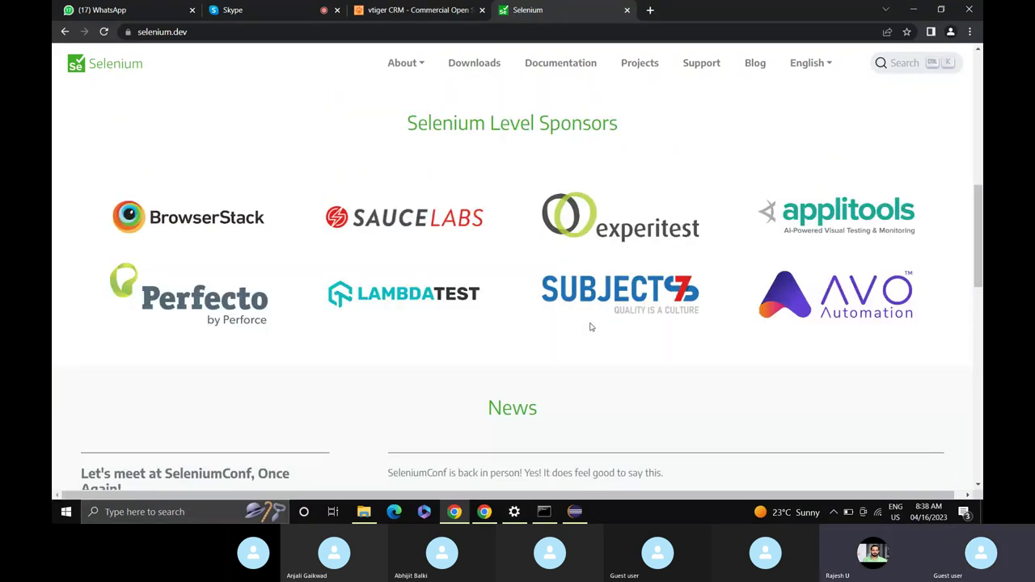
scroll(566, 267, "up", 2)
On the Selenium Downloads page, expand the supported Browsers list down to Microsoft Edge.
left_click(481, 72)
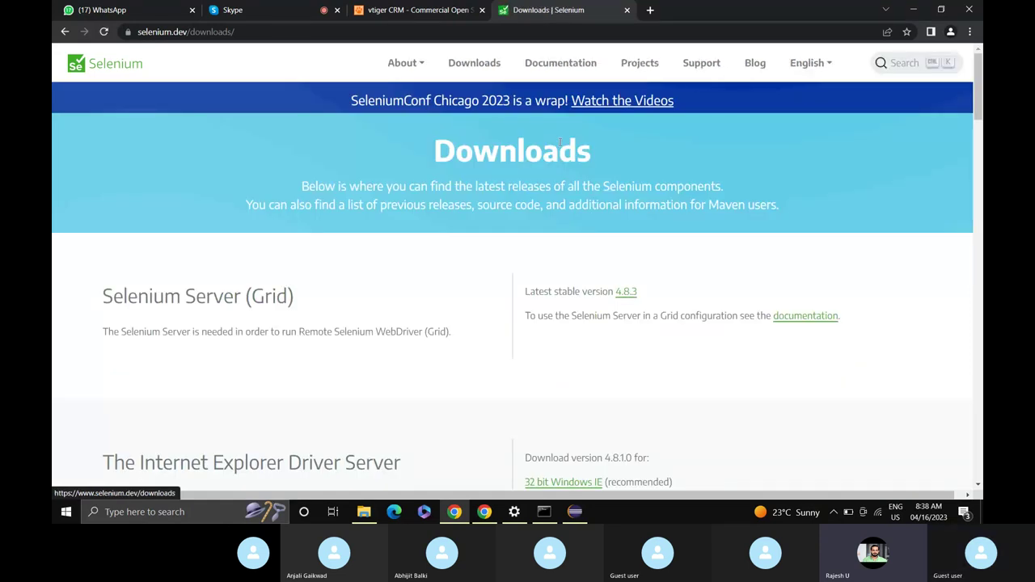
scroll(340, 393, "down", 2)
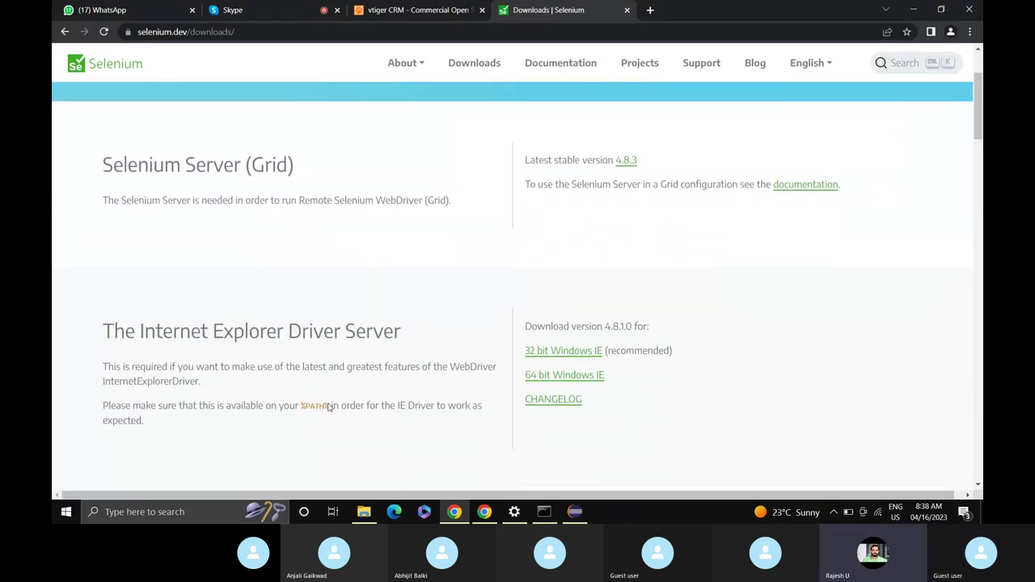
scroll(328, 407, "down", 2)
scroll(328, 407, "down", 1)
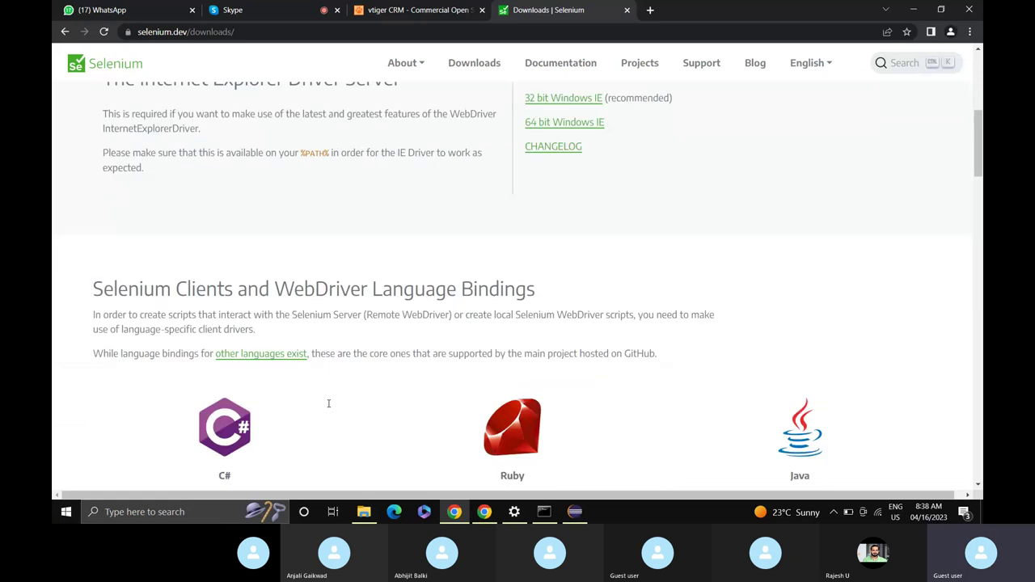
scroll(328, 404, "down", 6)
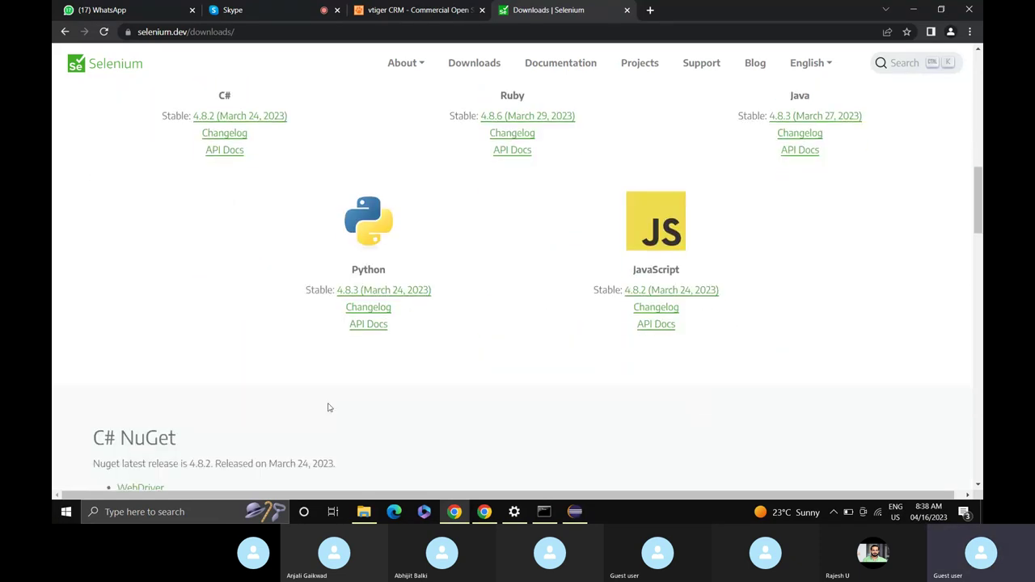
scroll(329, 404, "down", 4)
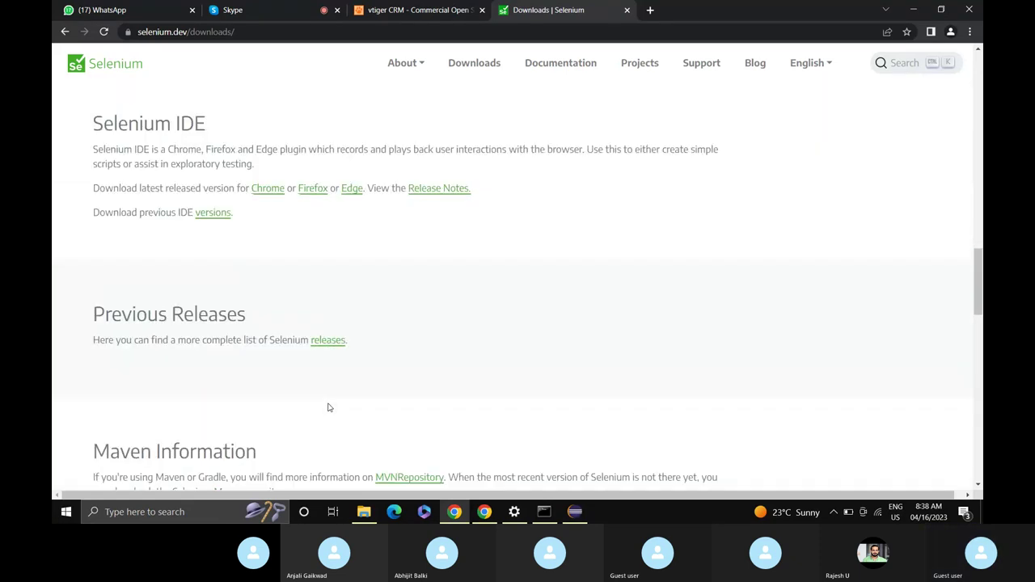
scroll(328, 407, "down", 6)
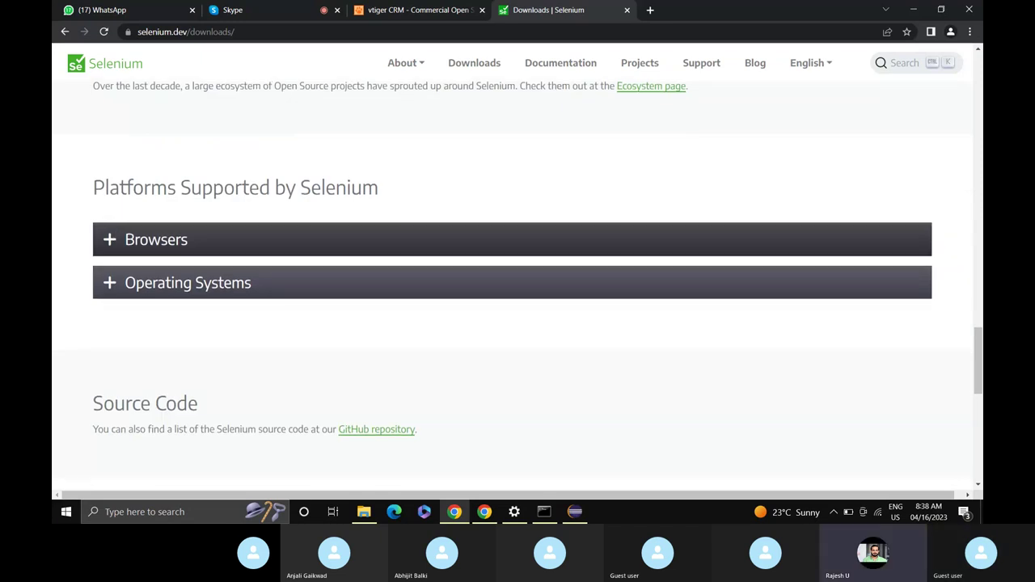
left_click(108, 245)
scroll(438, 346, "down", 1)
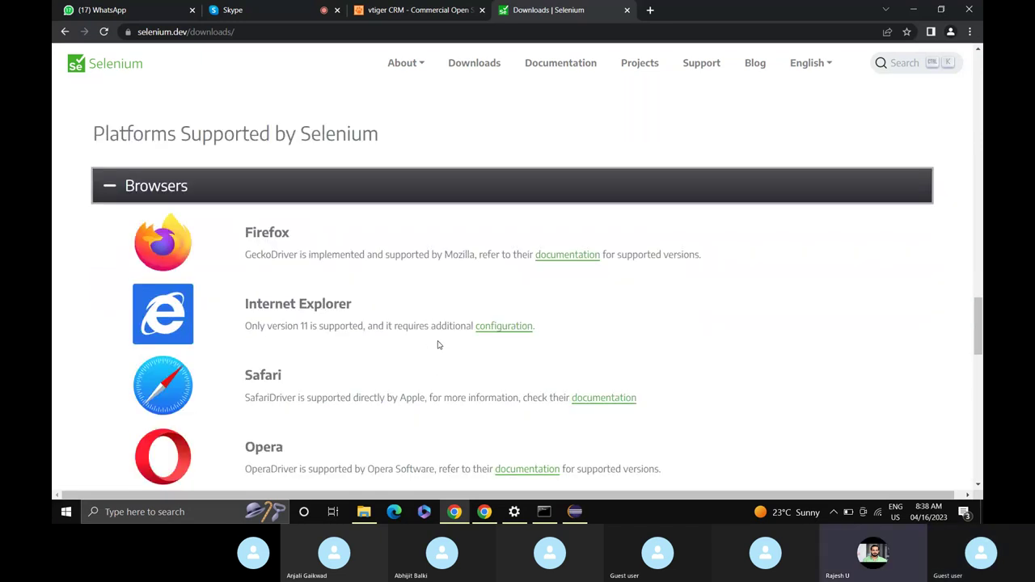
scroll(439, 345, "down", 3)
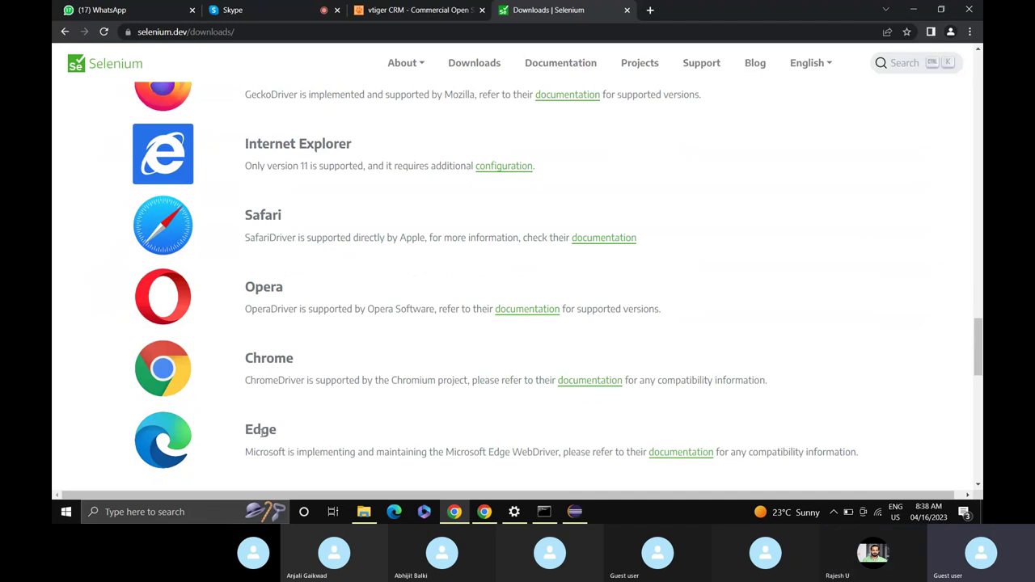
Open the Edge WebDriver documentation page and launch Microsoft Edge from the taskbar.
left_click(686, 461)
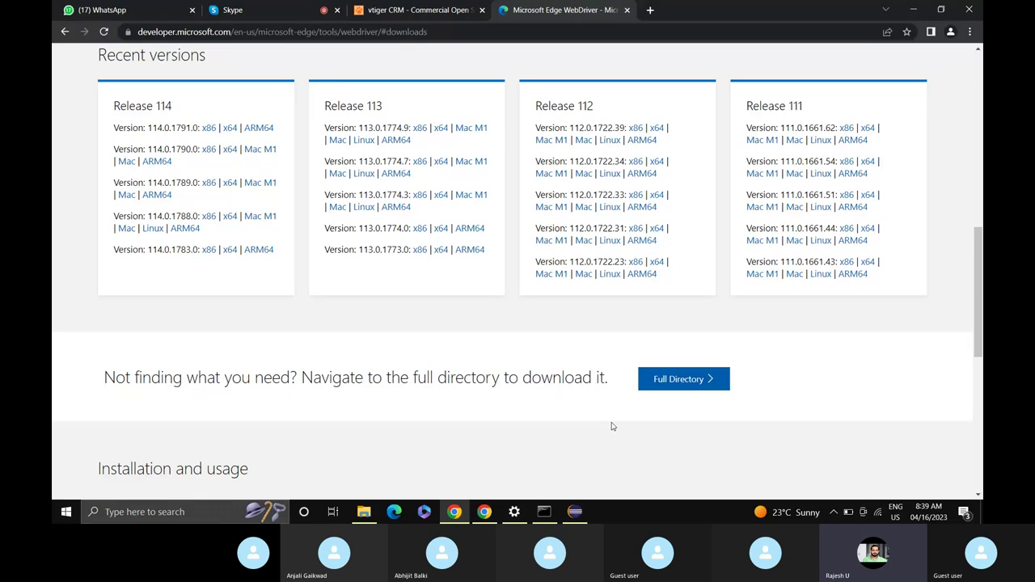
left_click(396, 512)
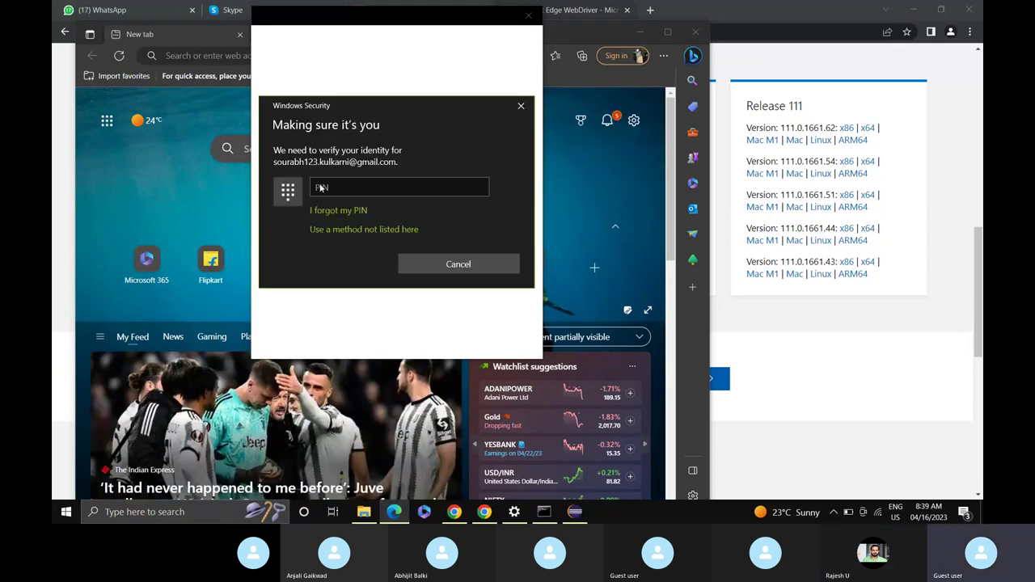
Enter the Windows Security PIN in its field to verify identity.
left_click(420, 187)
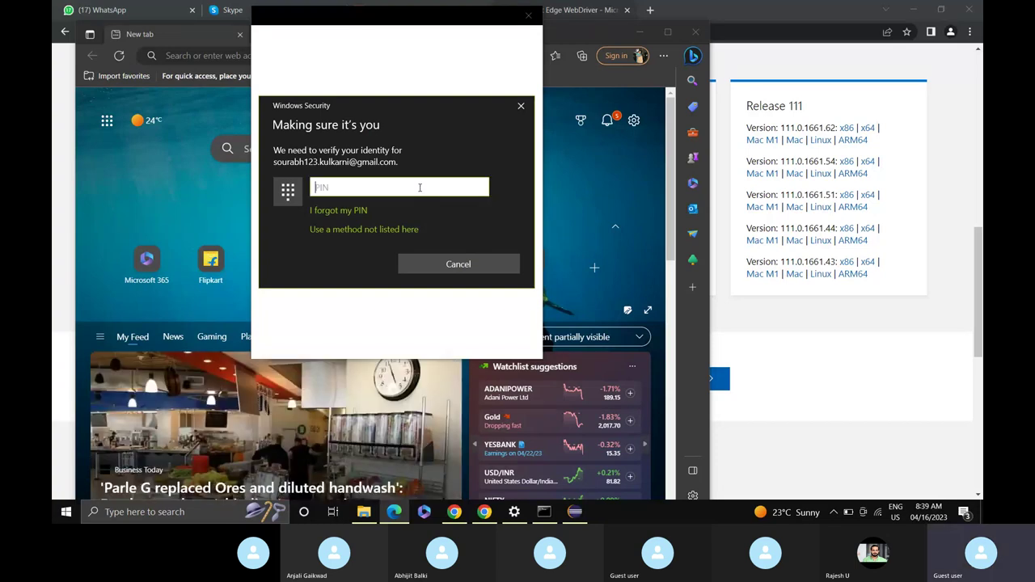
type("1234")
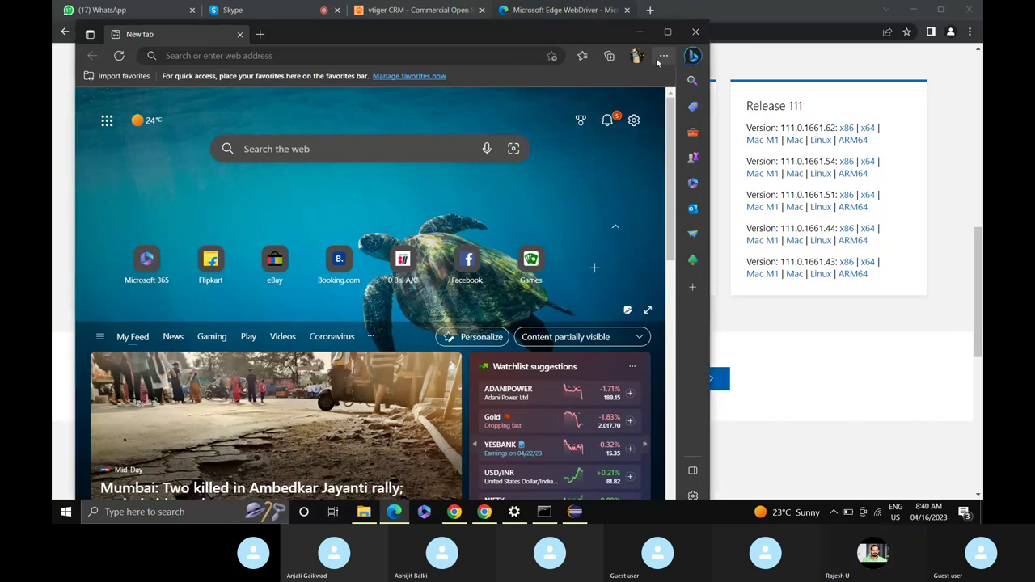
Open About Microsoft Edge under Help and feedback so the version 112 update downloads.
left_click(663, 55)
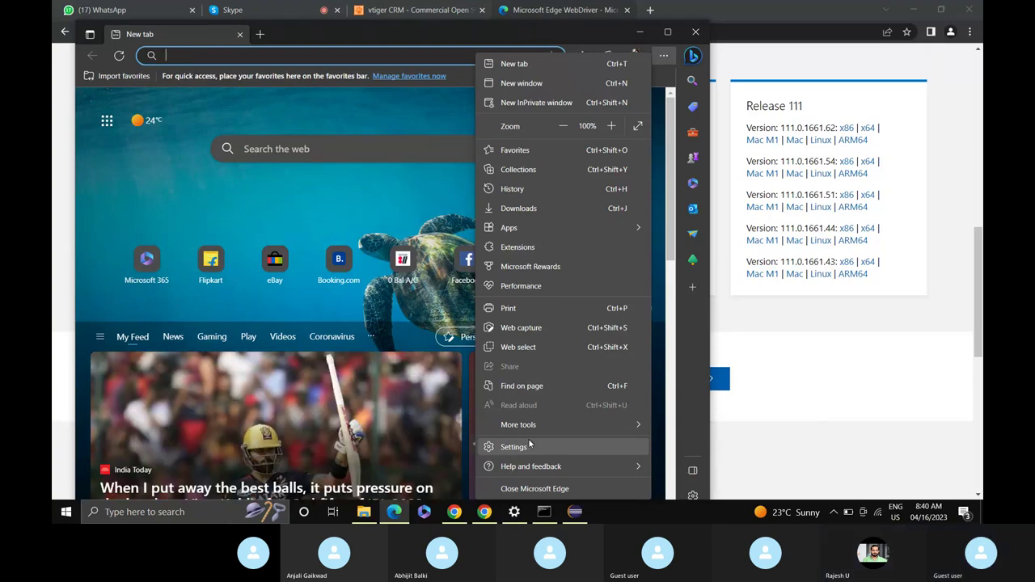
mouse_move(534, 469)
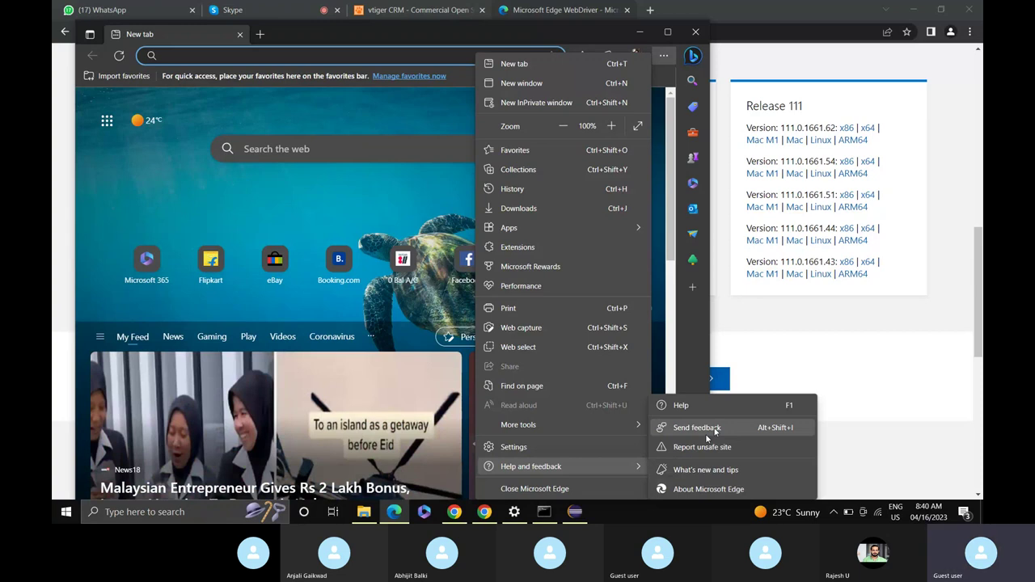
left_click(664, 55)
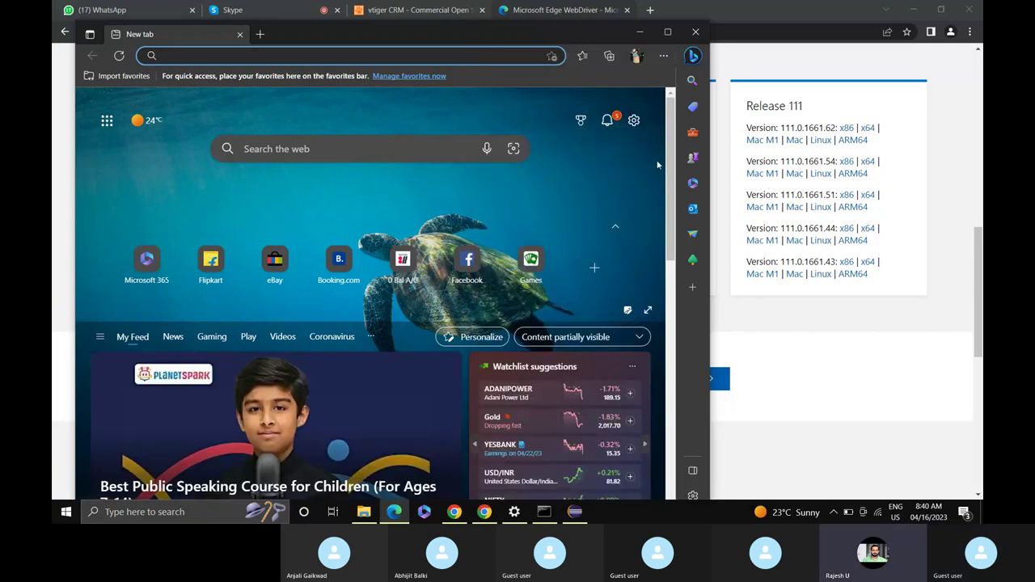
left_click(664, 55)
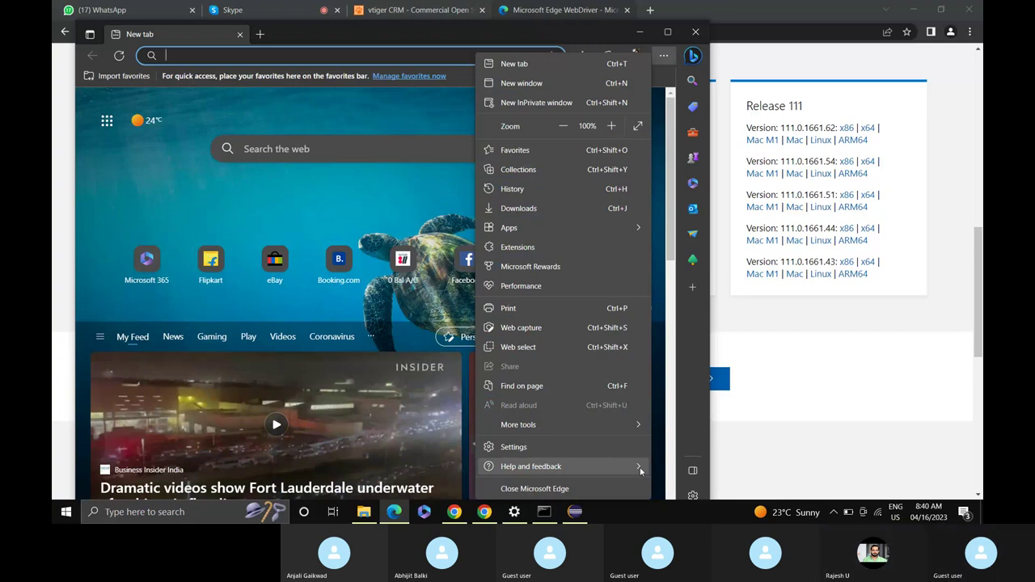
left_click(639, 470)
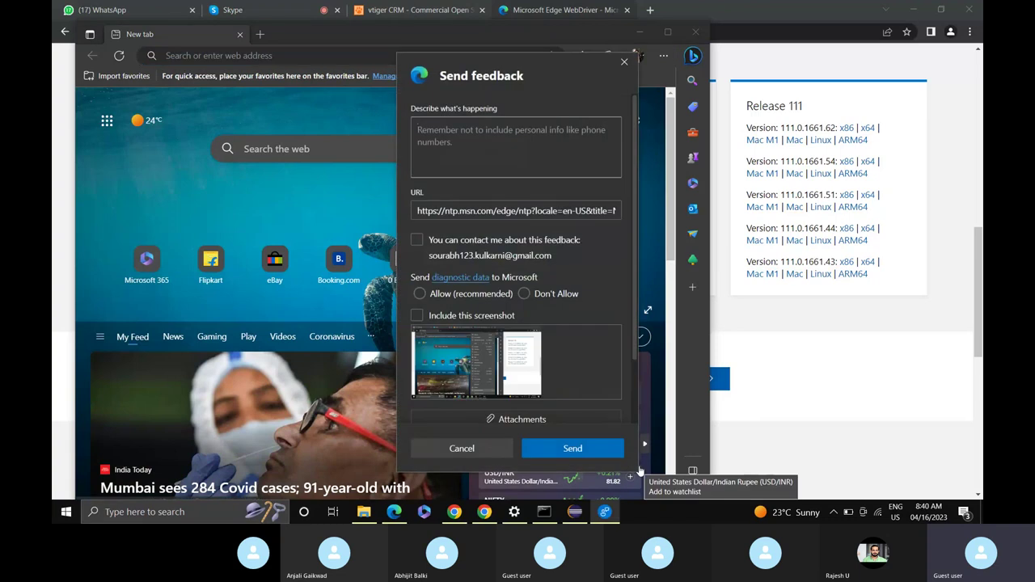
left_click(465, 449)
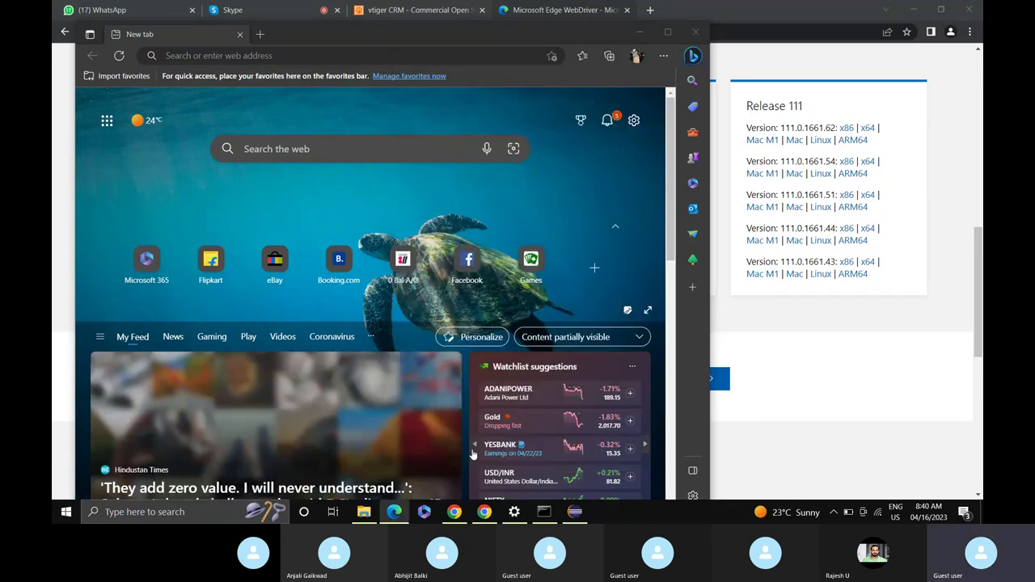
left_click(664, 55)
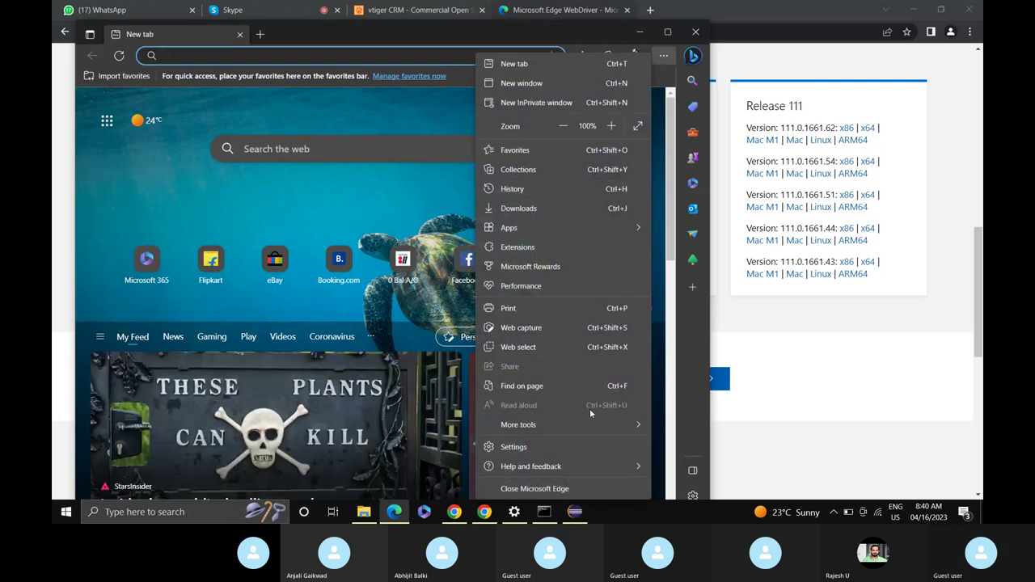
mouse_move(643, 467)
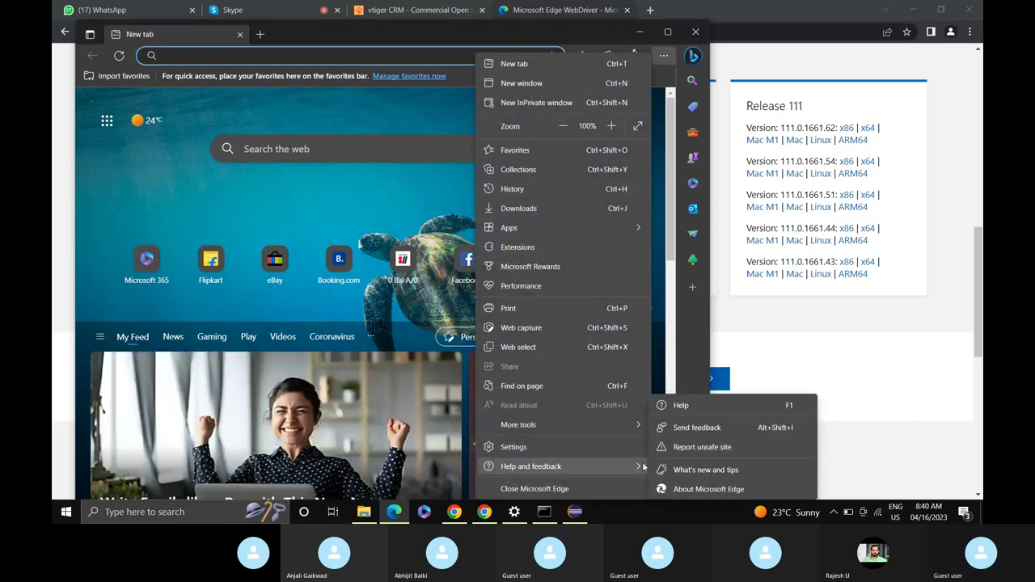
left_click(704, 490)
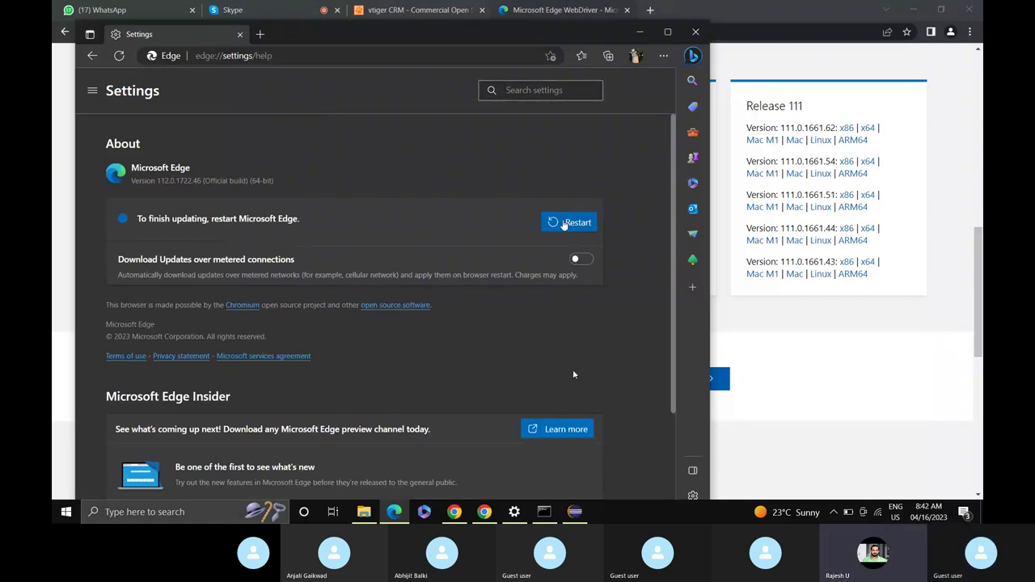
Restart Edge, confirm it is up to date at 112.0.1722.48 on the About page, and minimize it.
left_click(564, 224)
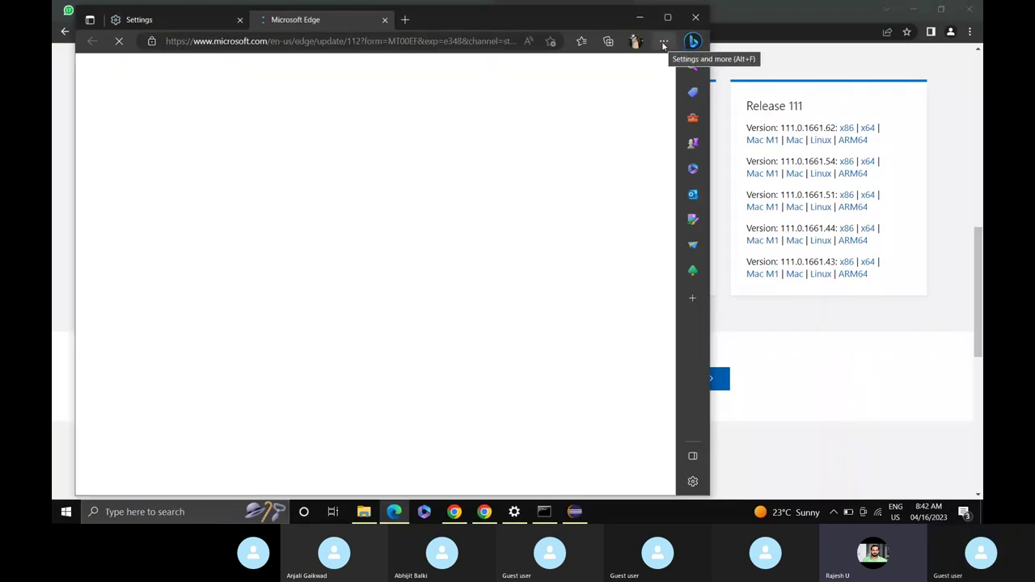
left_click(663, 42)
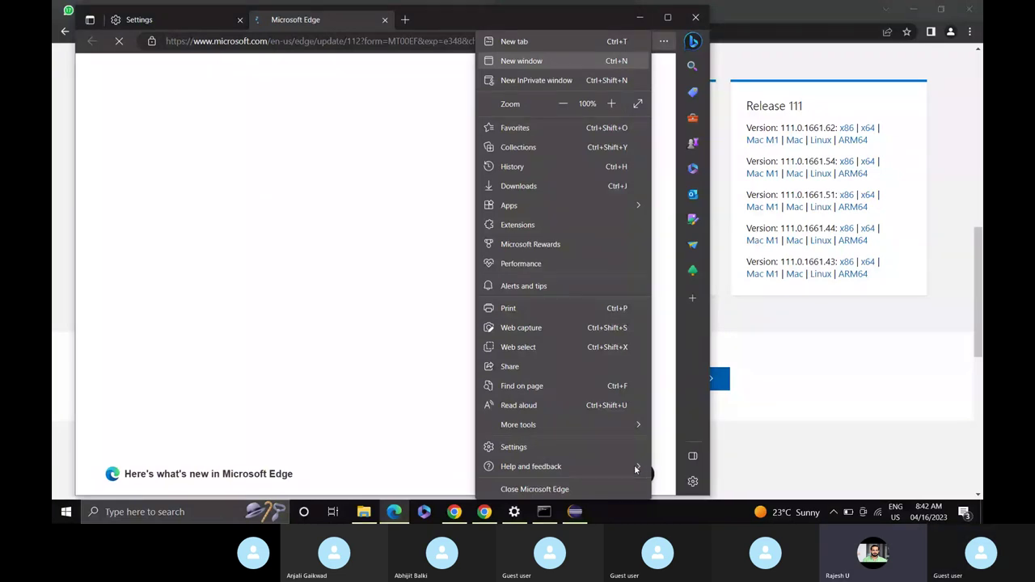
mouse_move(635, 467)
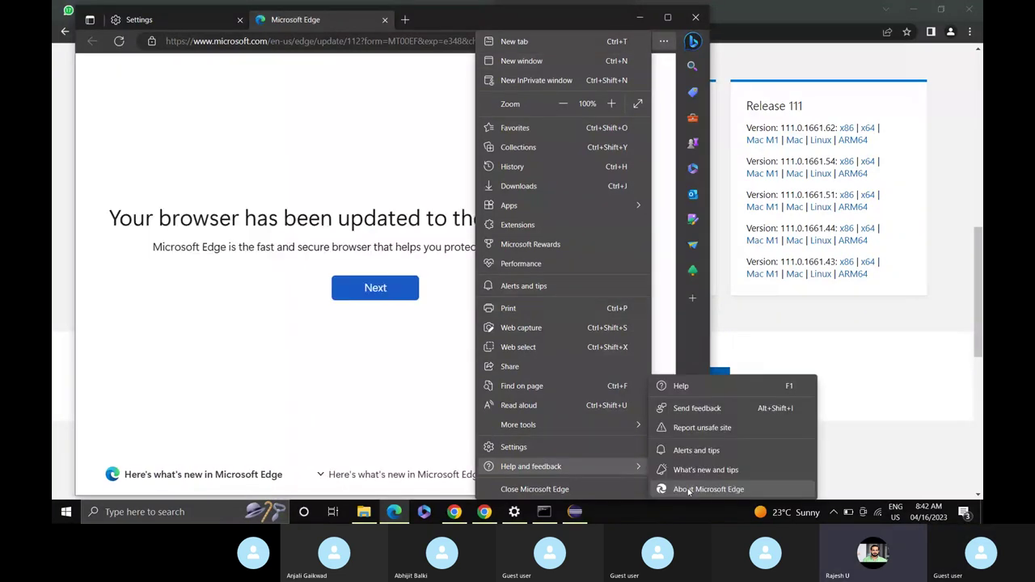
left_click(685, 491)
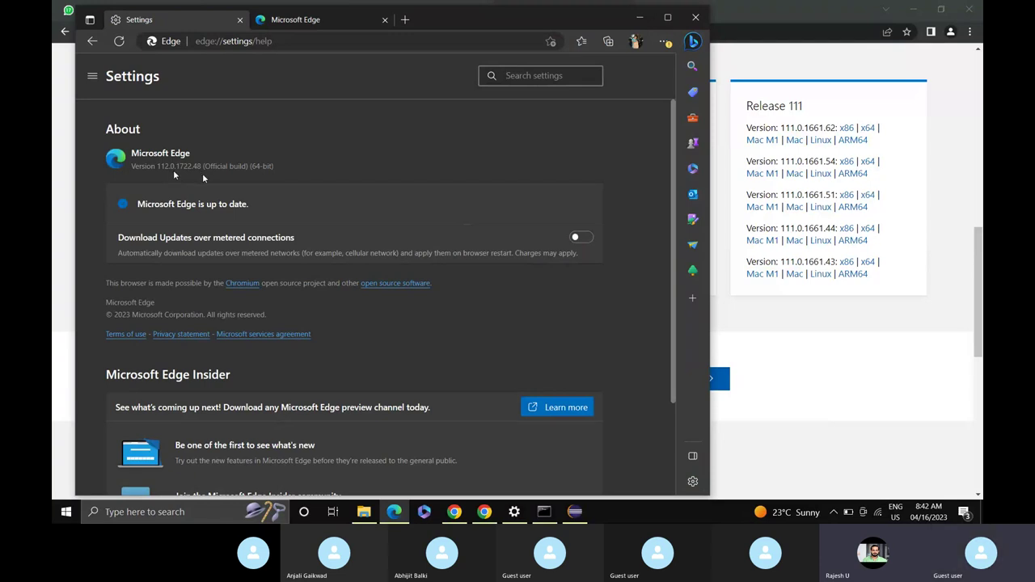
left_click(643, 16)
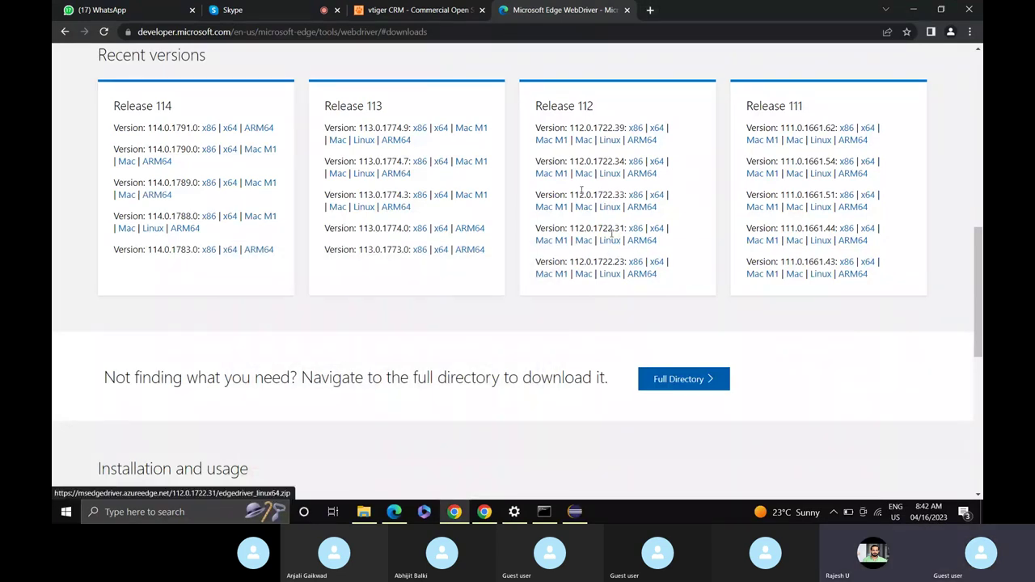
Download the x64 Edge WebDriver 112.0.1722.39 and show edgedriver_win64.zip in the Downloads folder.
scroll(615, 219, "up", 2)
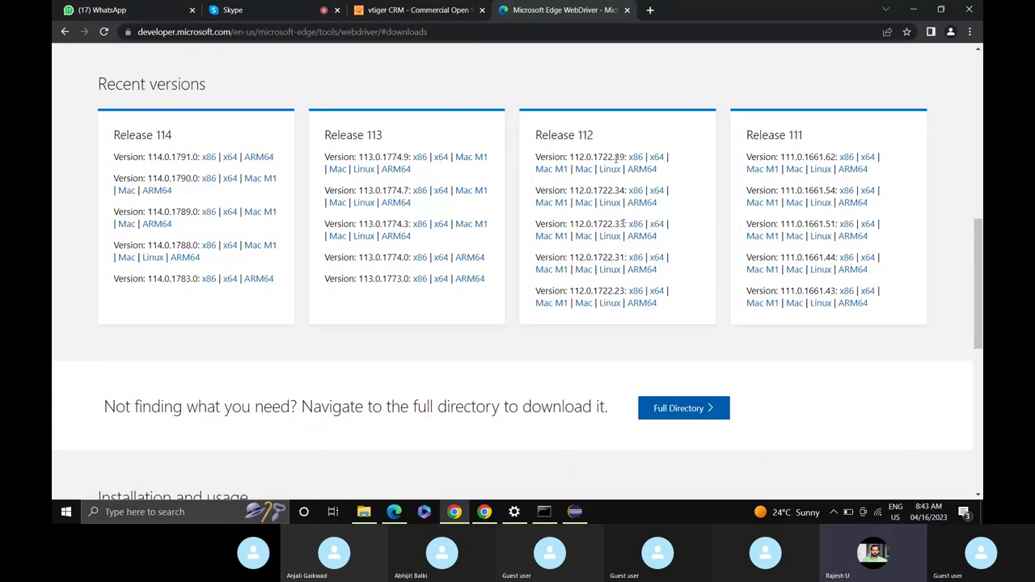
left_click(657, 158)
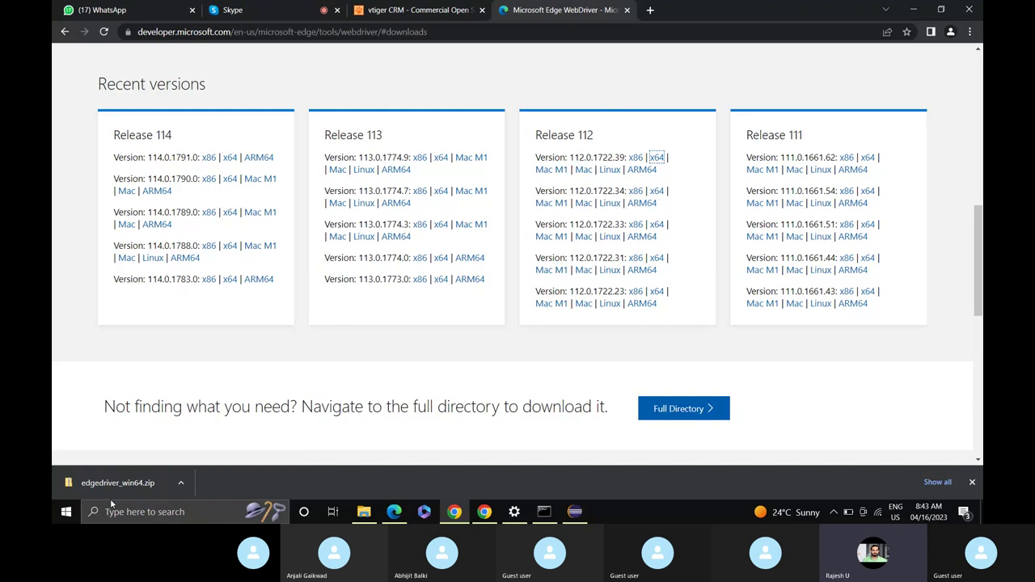
left_click(182, 483)
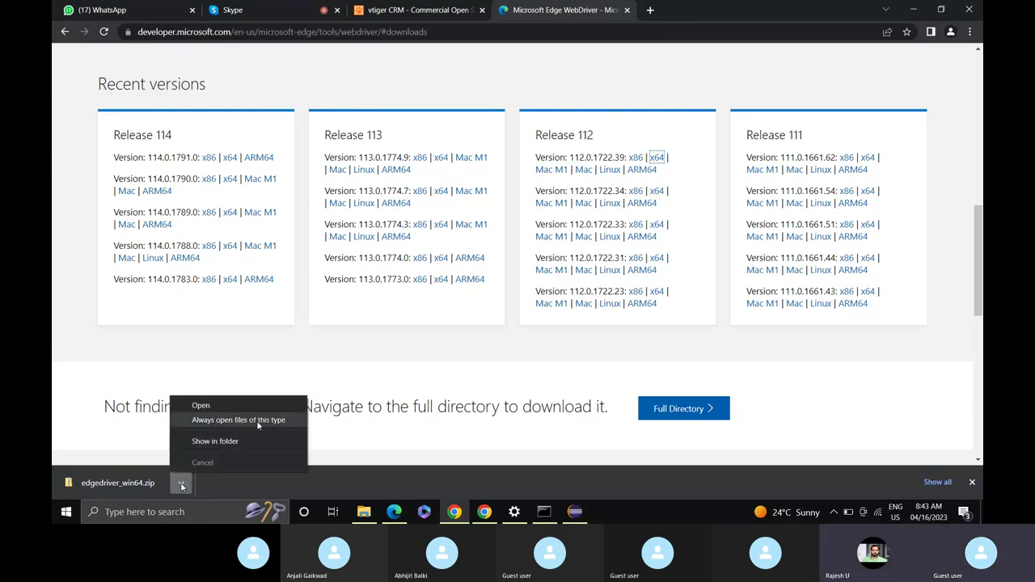
left_click(240, 443)
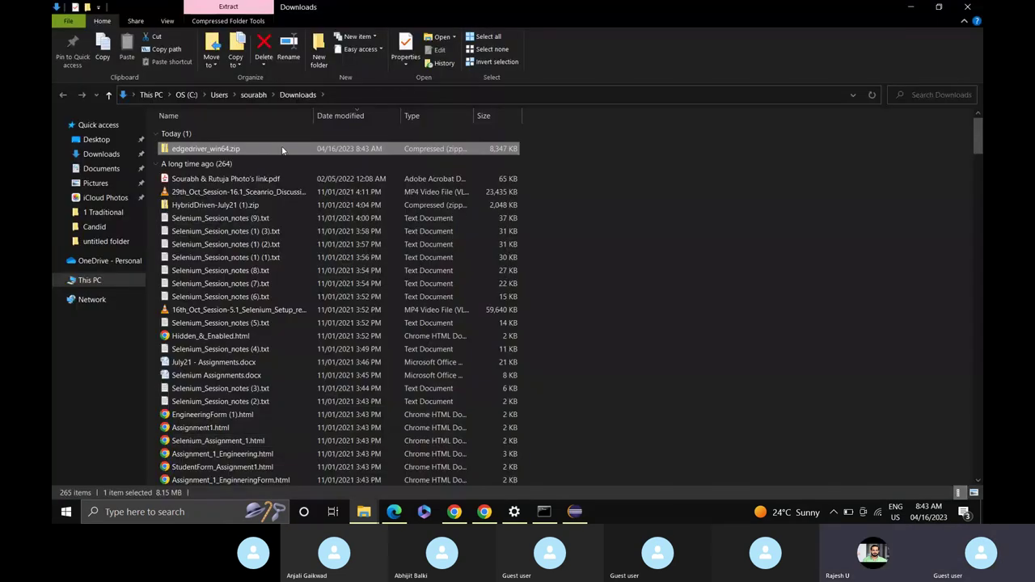
Extract edgedriver_win64.zip and cut msedgedriver.exe to move it into the Automation softwares folder.
right_click(282, 151)
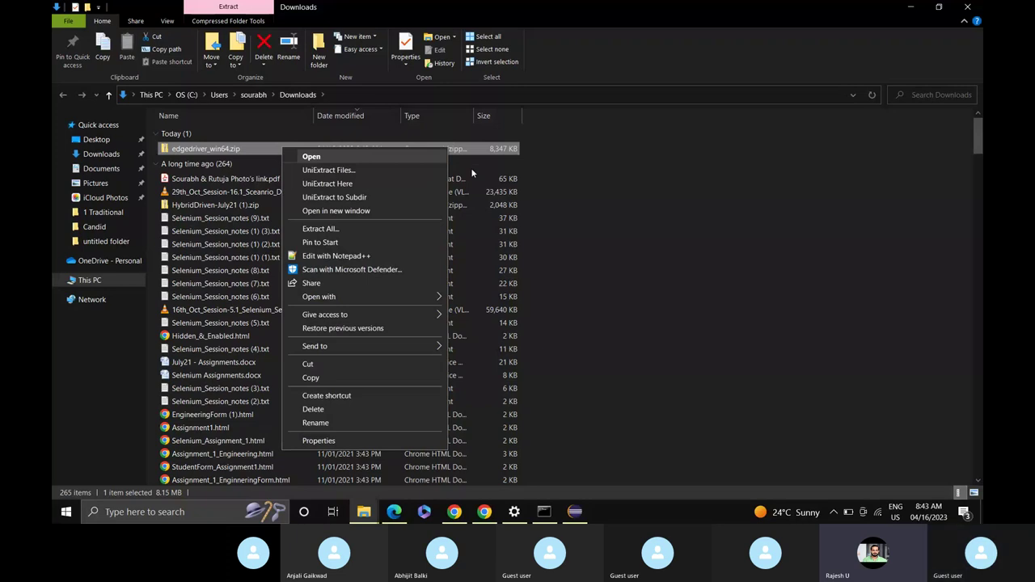
left_click(373, 173)
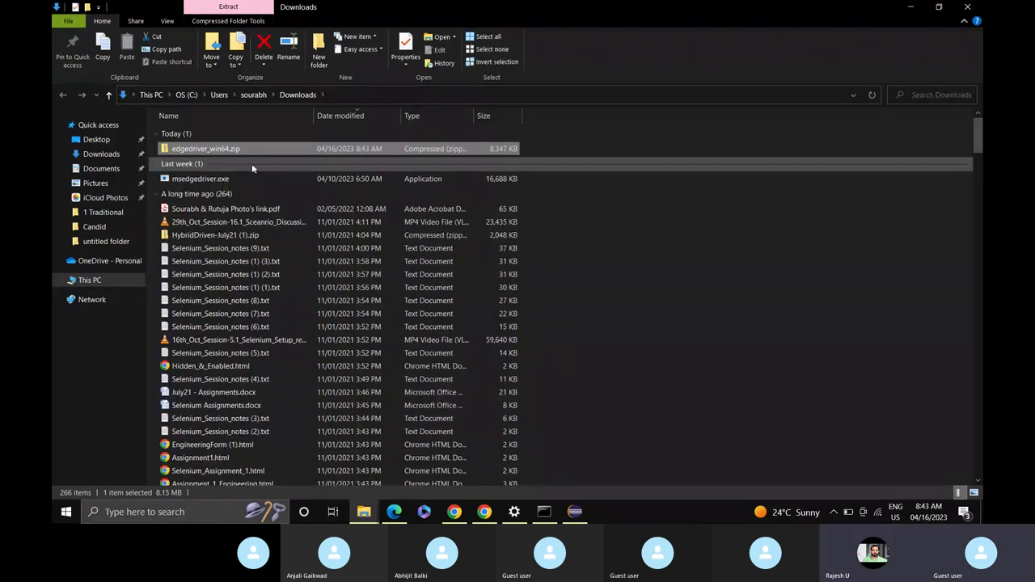
left_click(249, 180)
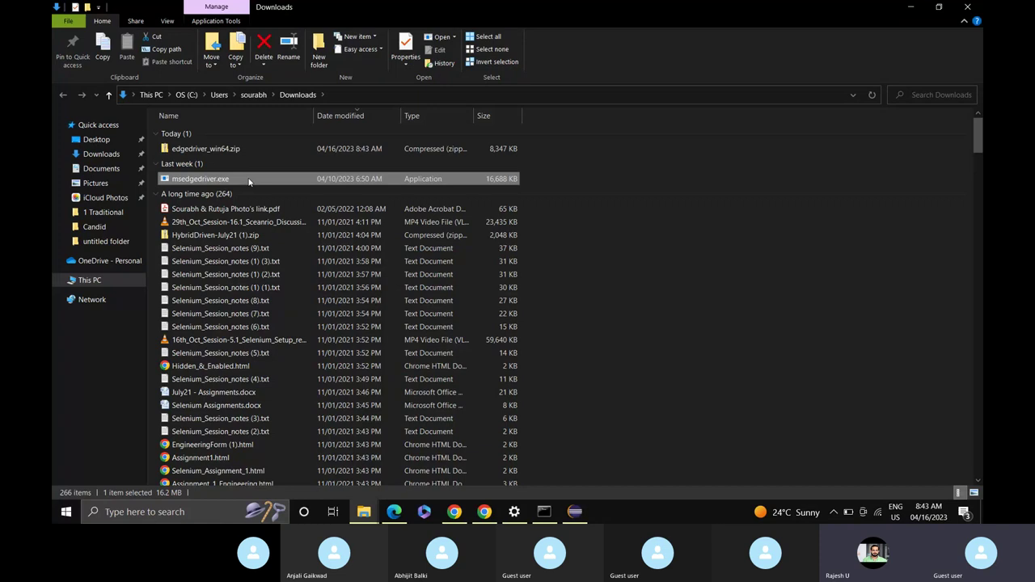
right_click(249, 181)
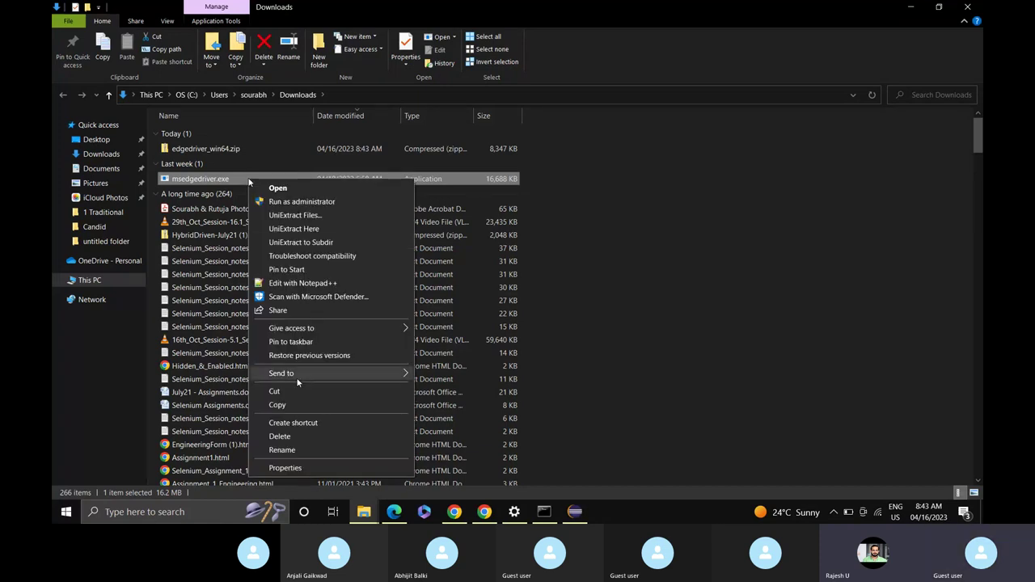
left_click(275, 391)
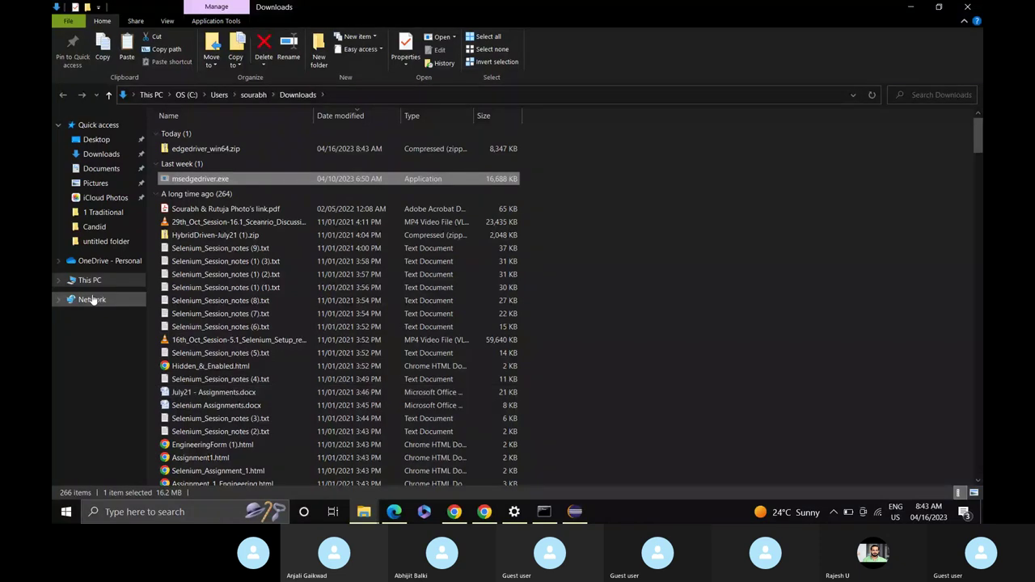
mouse_move(364, 511)
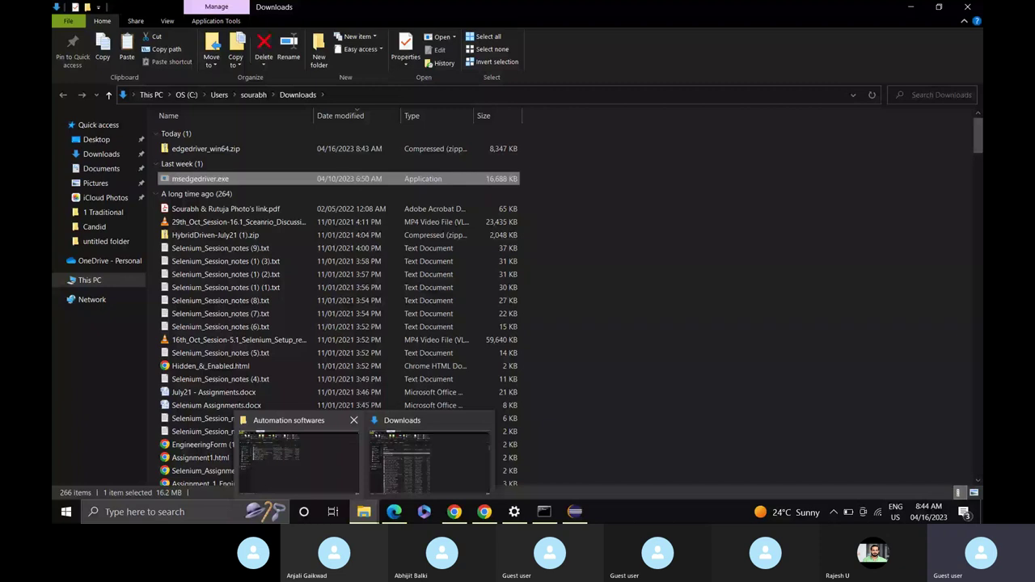
left_click(310, 468)
Paste msedgedriver.exe into Automation softwares and copy its full file path.
key("ctrl+v")
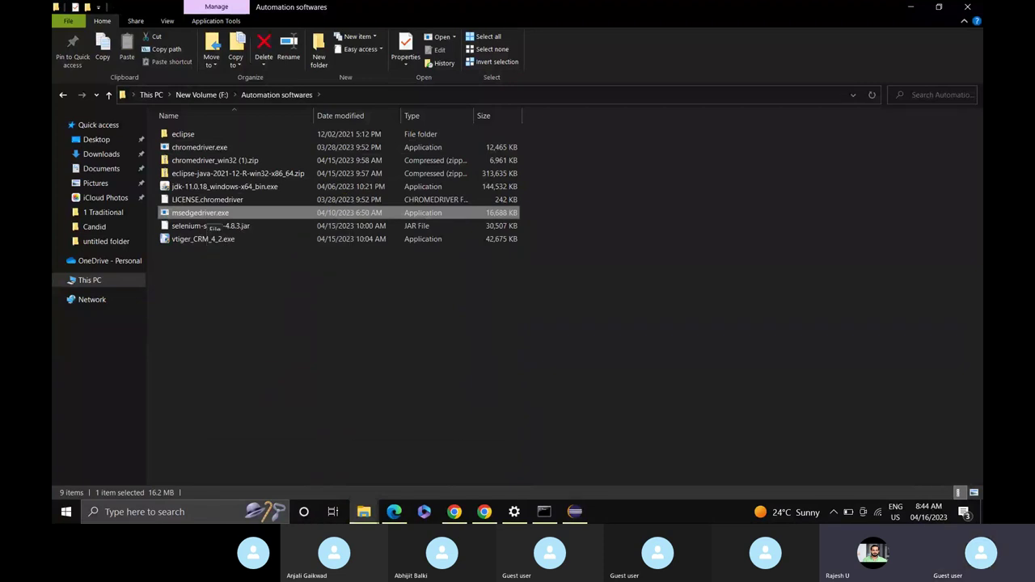
right_click(207, 219)
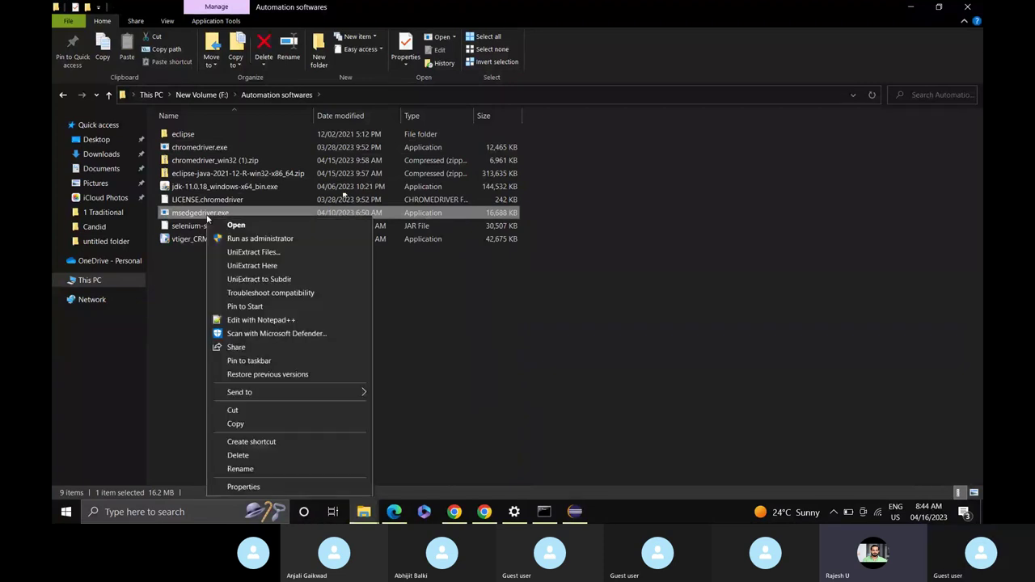
left_click(432, 355)
left_click(432, 355)
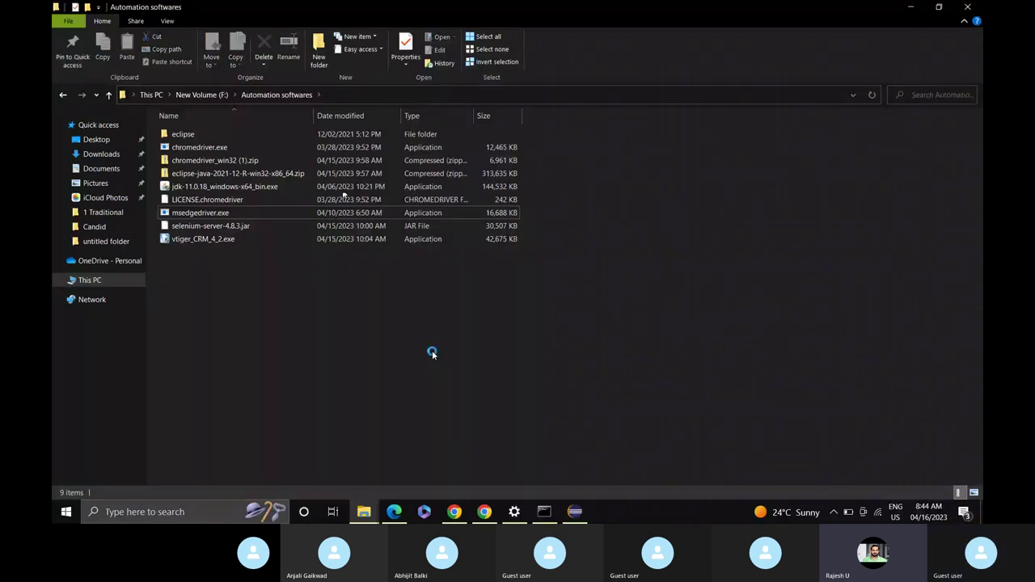
left_click(195, 215)
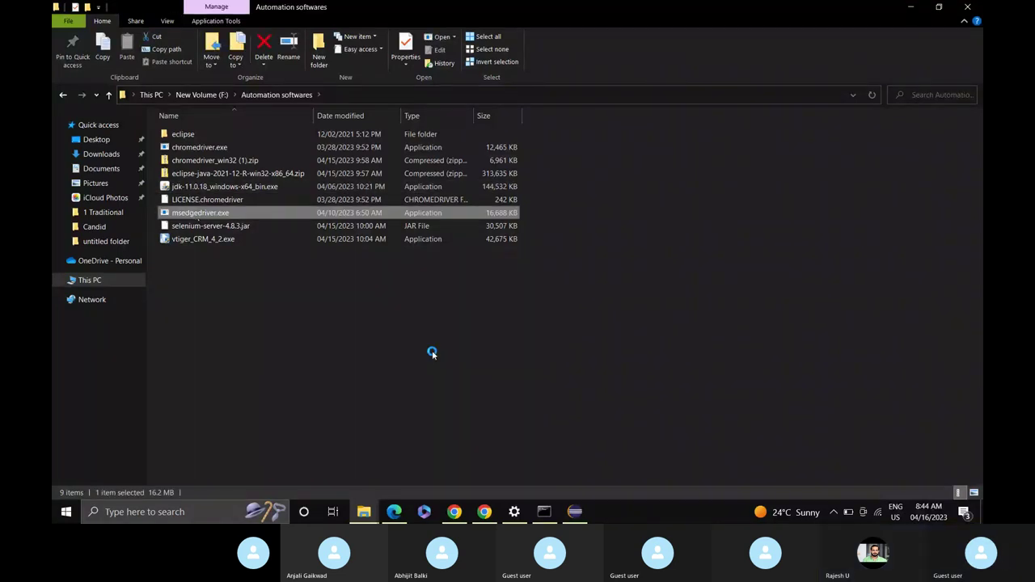
right_click(196, 215)
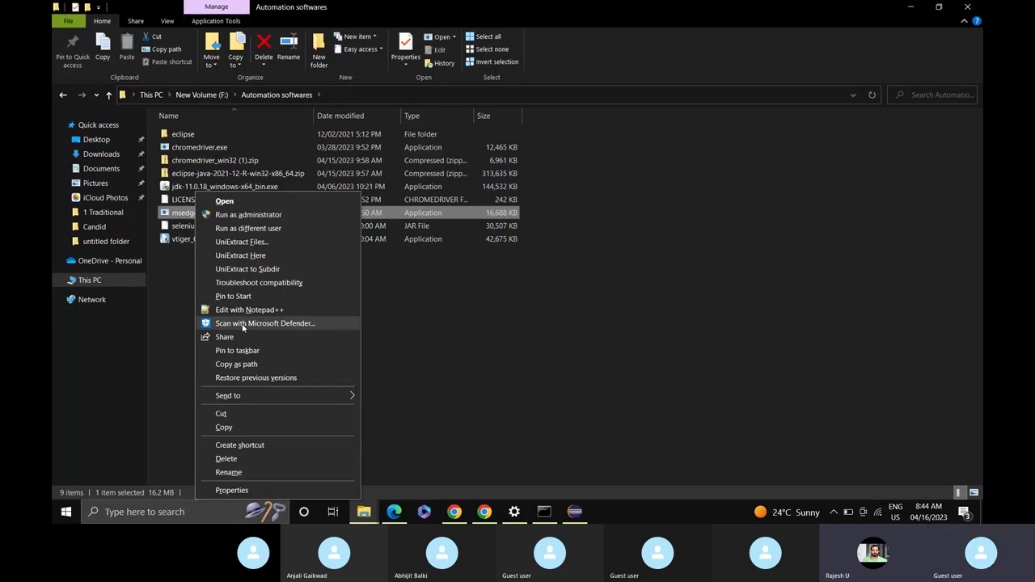
left_click(236, 364)
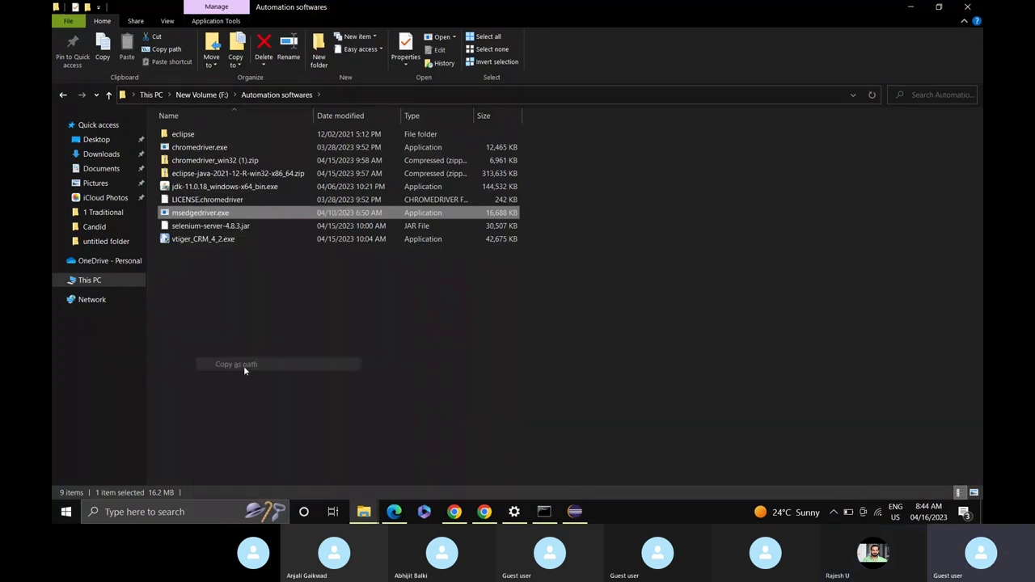
Close the leftover Edge window and return to Login.java in Eclipse.
key("alt+Tab")
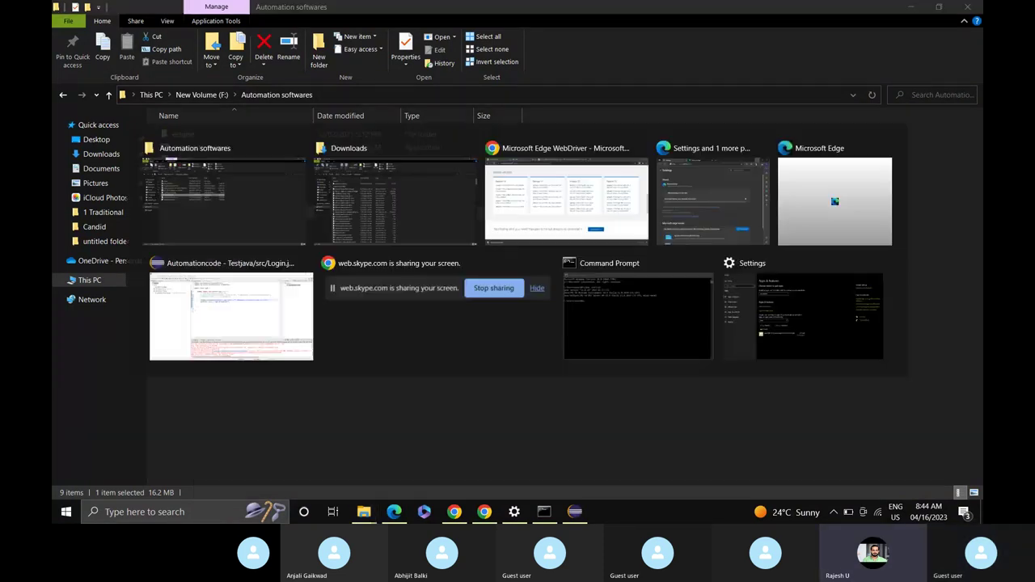
left_click(704, 194)
left_click(694, 17)
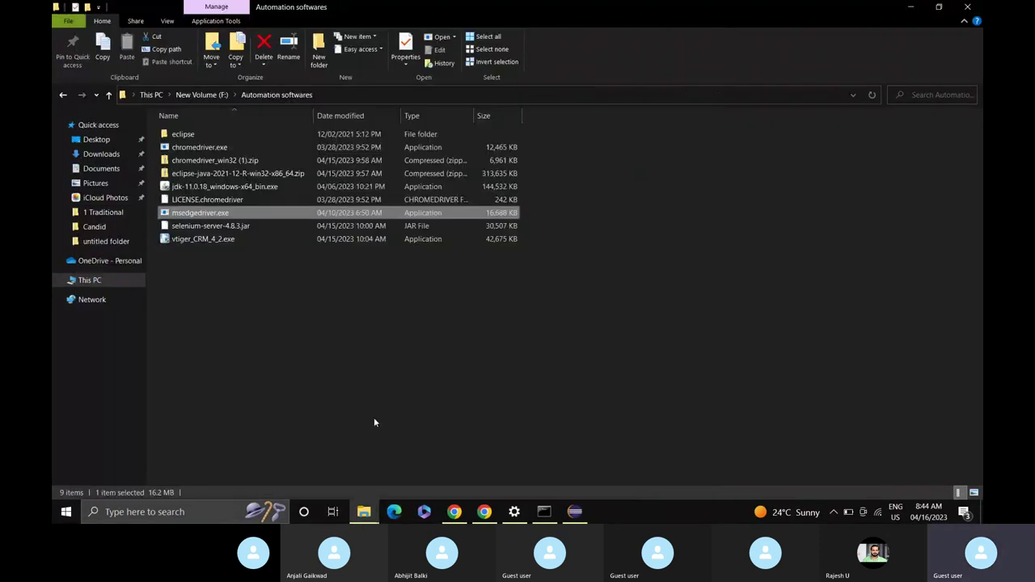
left_click(575, 512)
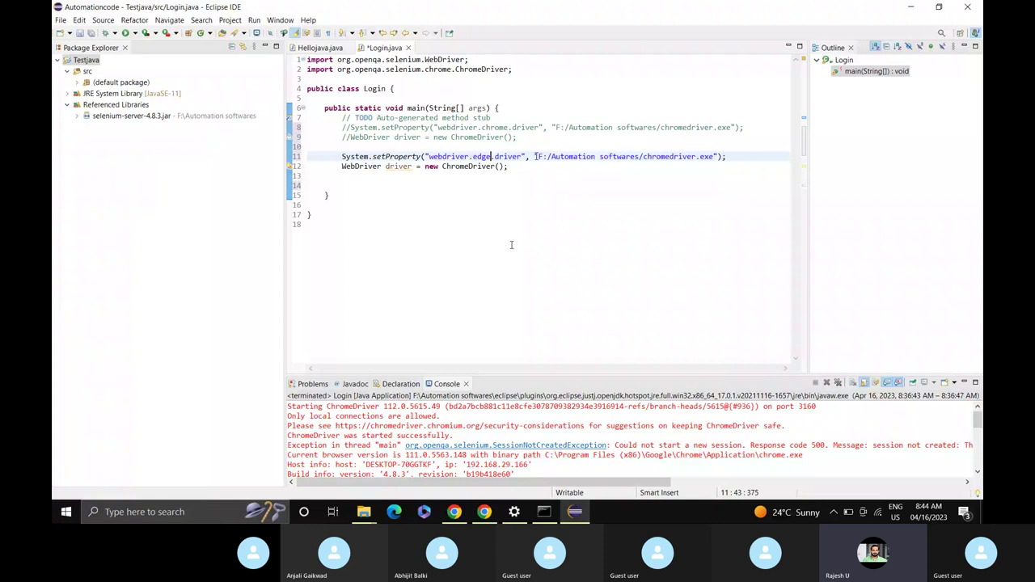
Replace the chromedriver path with F:/Automation softwares/msedgedriver.exe using forward slashes.
key("Right")
key("Right")
key("Right")
key("Right")
key("Right")
key("Right")
key("Right")
key("Right")
key("Right")
key("Right")
key("Right")
key("Down")
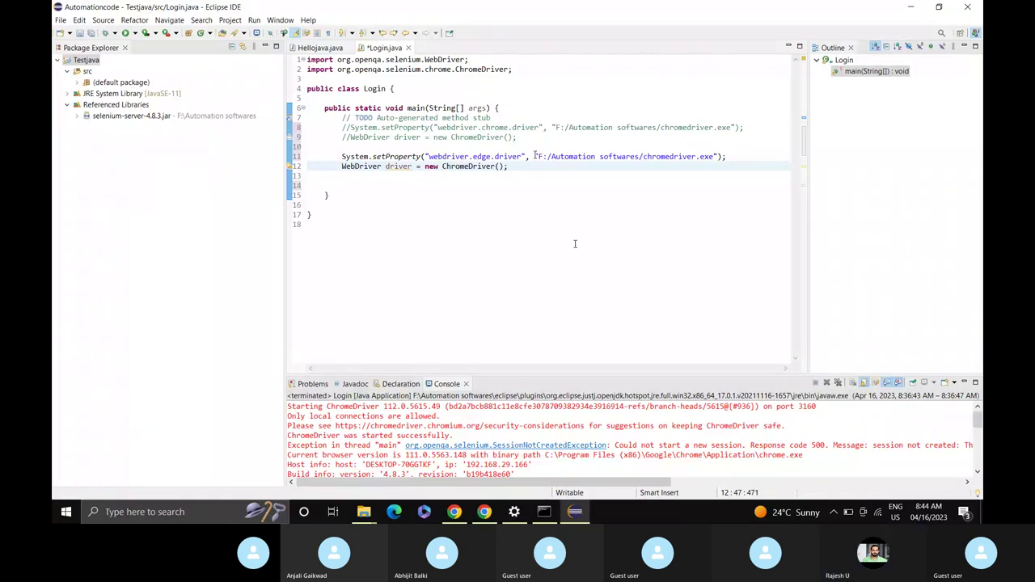
left_click_drag(535, 154, 719, 156)
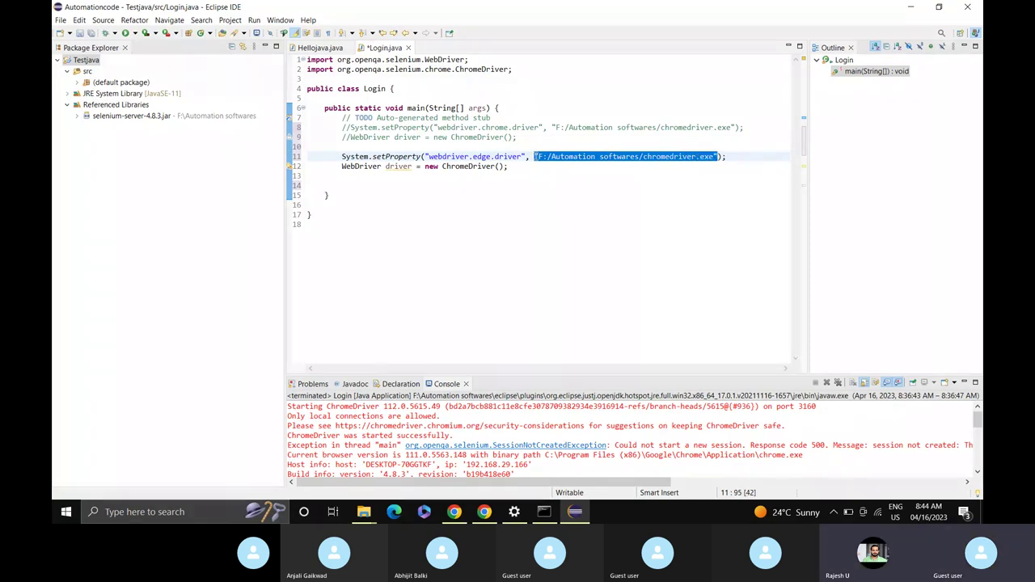
key("ctrl+v")
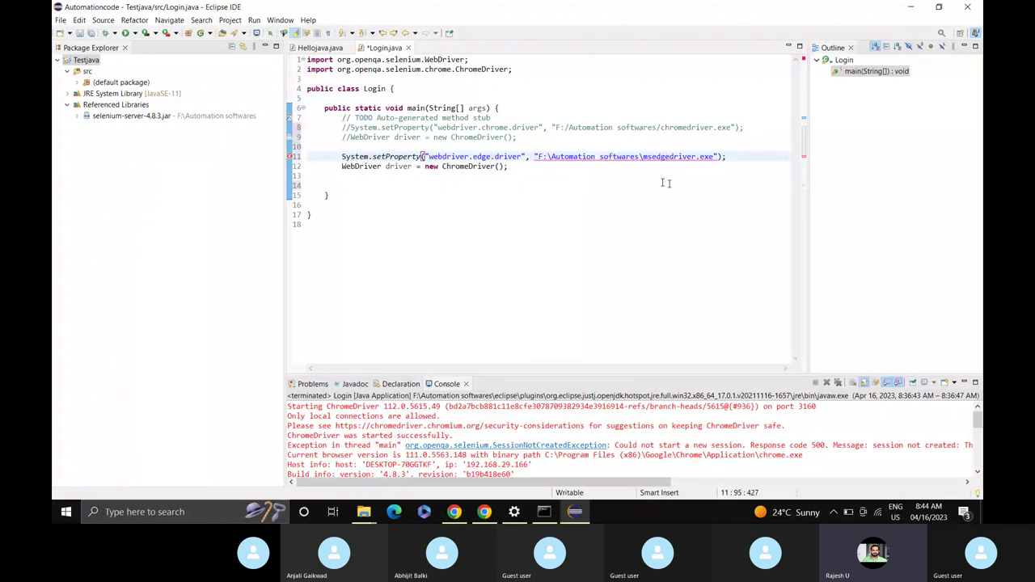
left_click(550, 157)
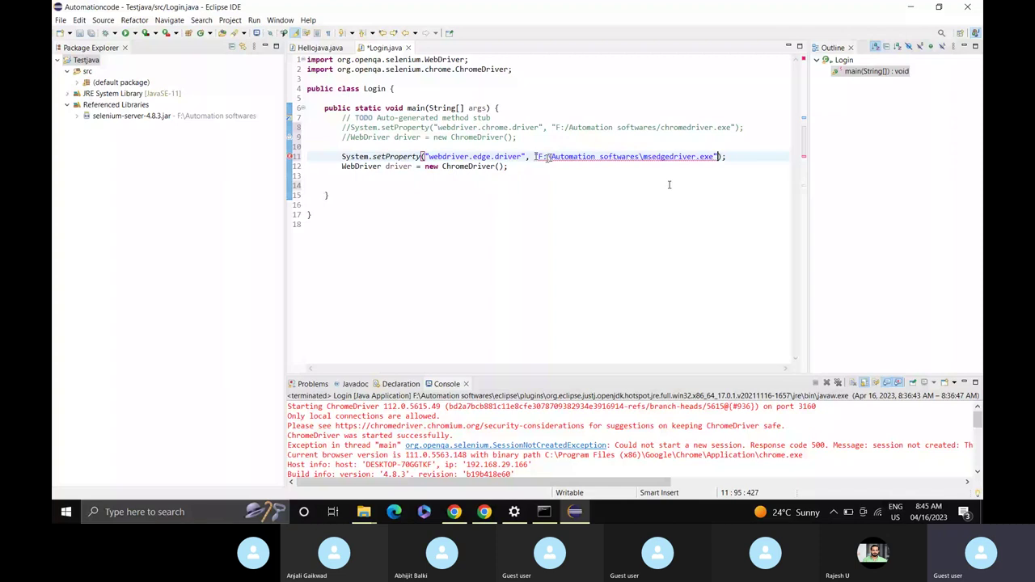
key("BackSpace")
type("/")
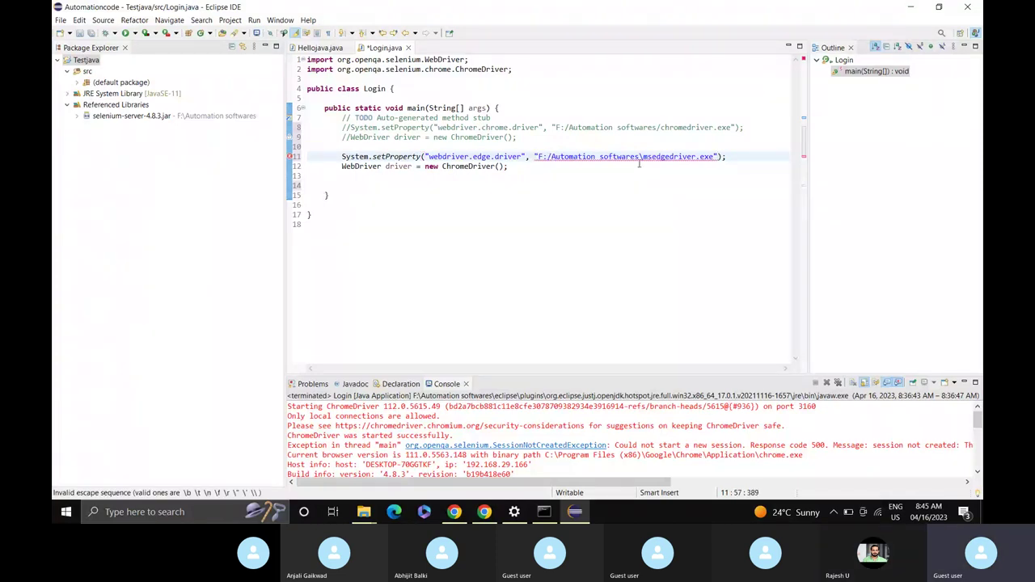
left_click(643, 157)
key("BackSpace")
type("/")
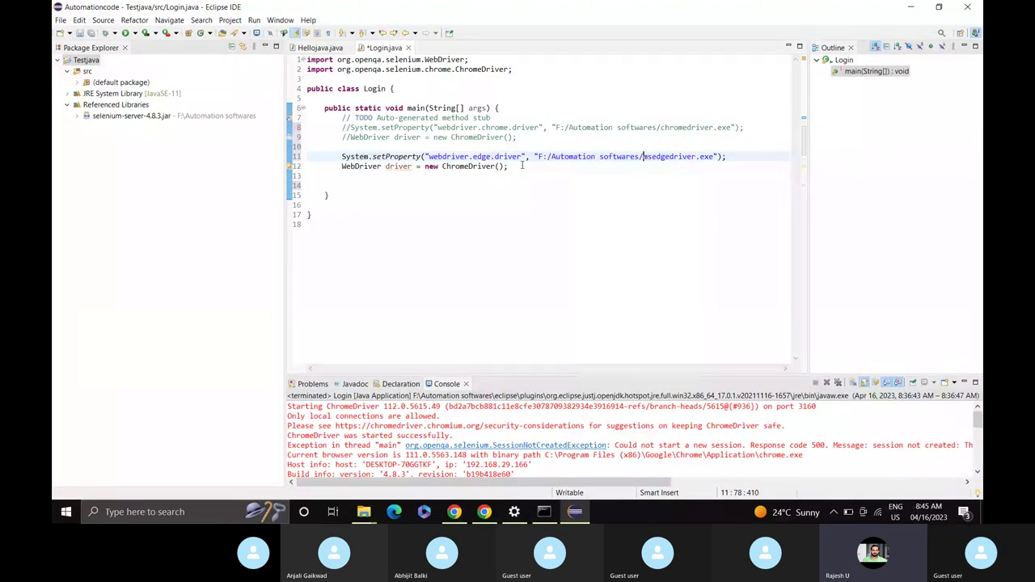
Change ChromeDriver to EdgeDriver, import it from org.openqa.selenium.edge, and save Login.java.
double_click(469, 166)
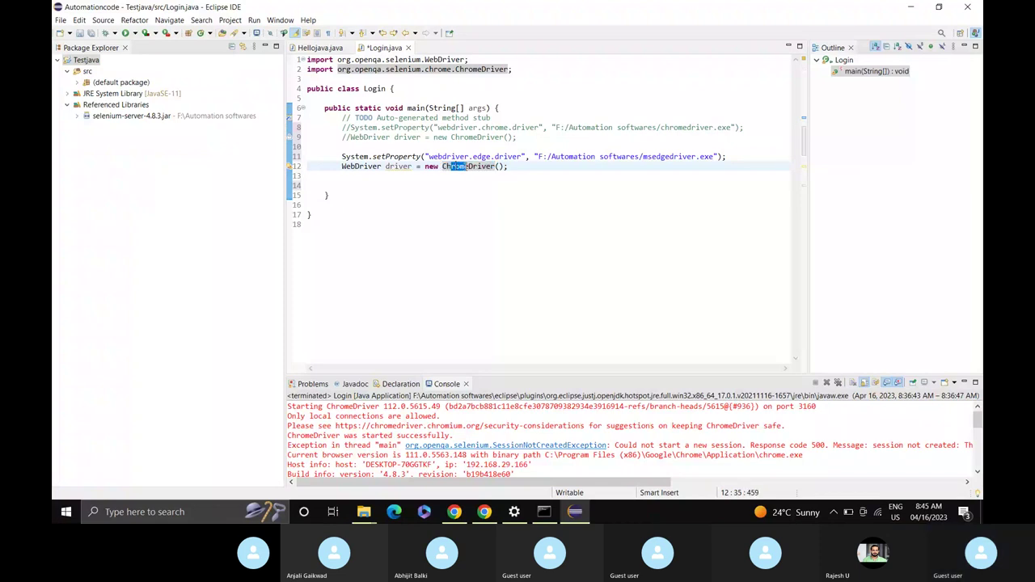
left_click(466, 166)
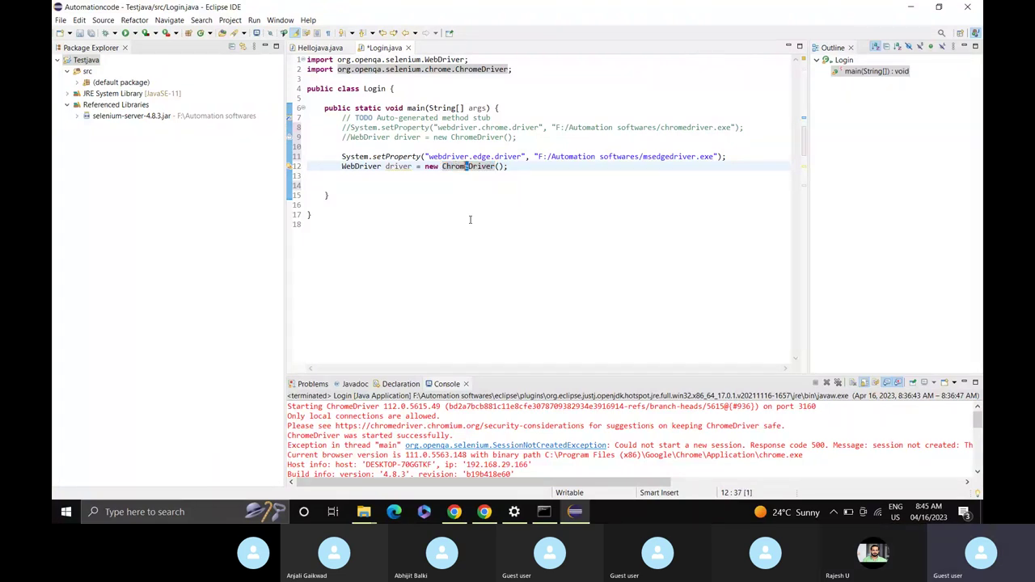
key("ctrl+shift+Left")
type("Edge")
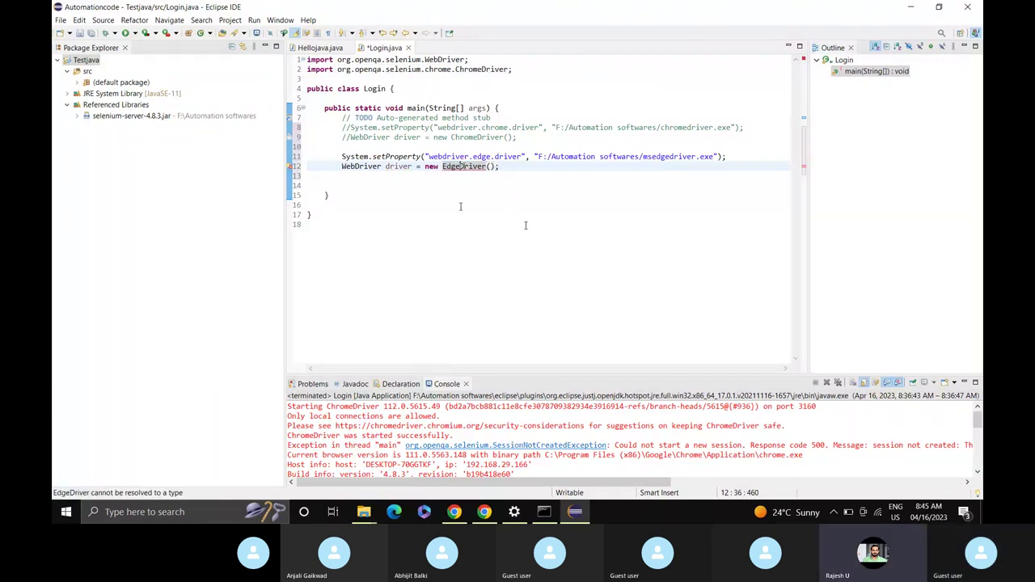
mouse_move(465, 167)
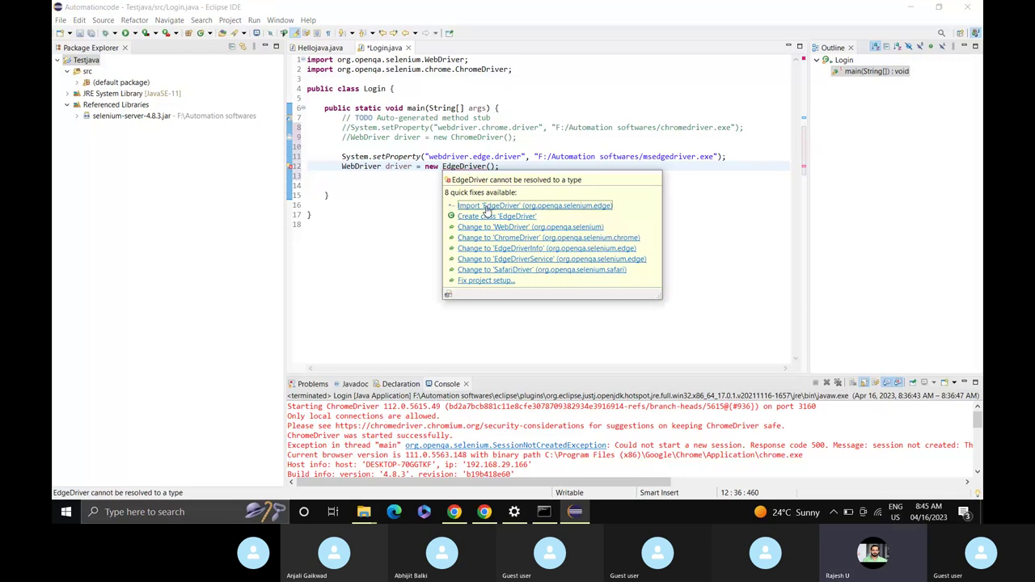
left_click(488, 207)
left_click(417, 211)
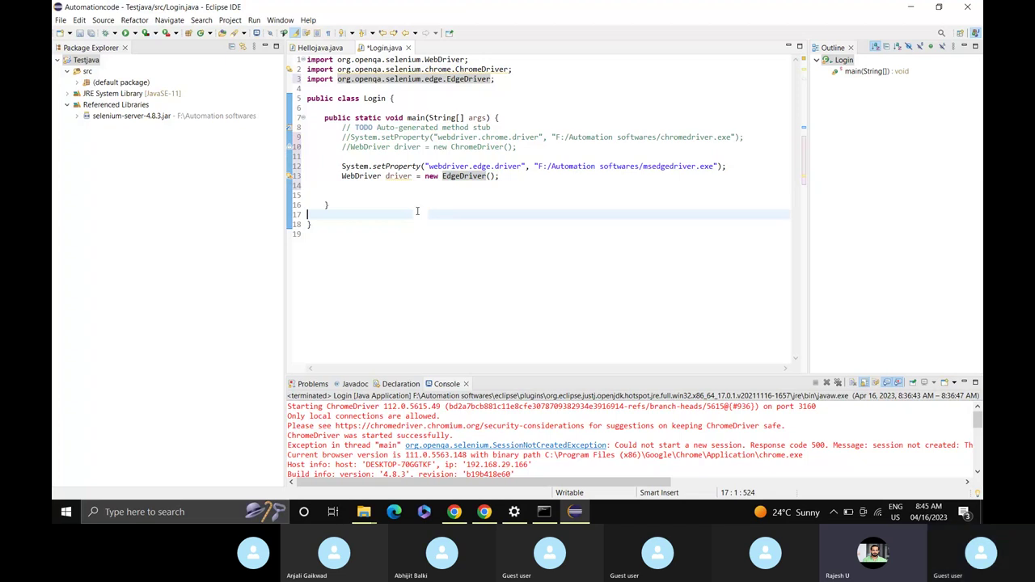
key("ctrl+s")
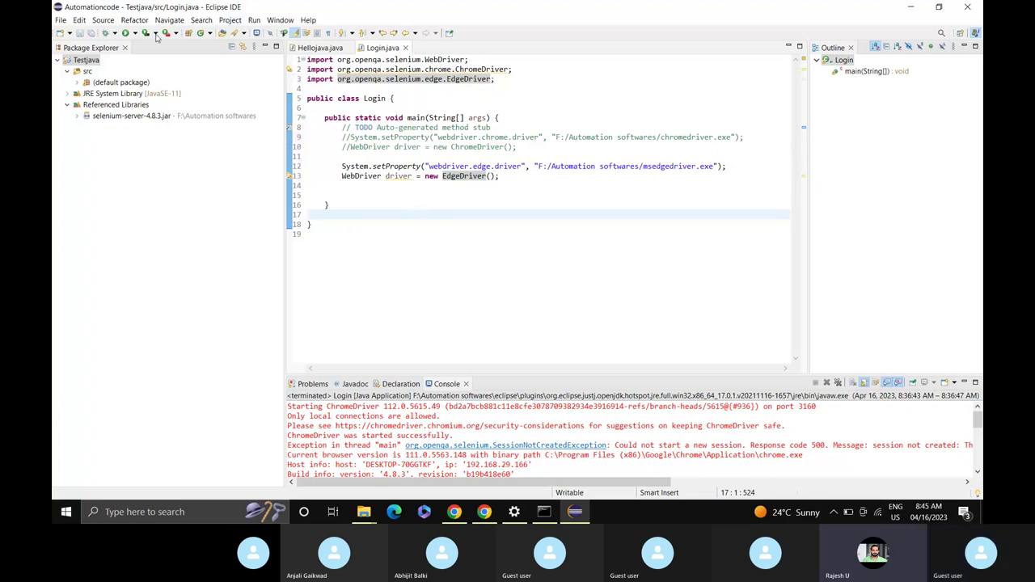
Run Login.java to launch an automated Edge window, then close it.
left_click(126, 34)
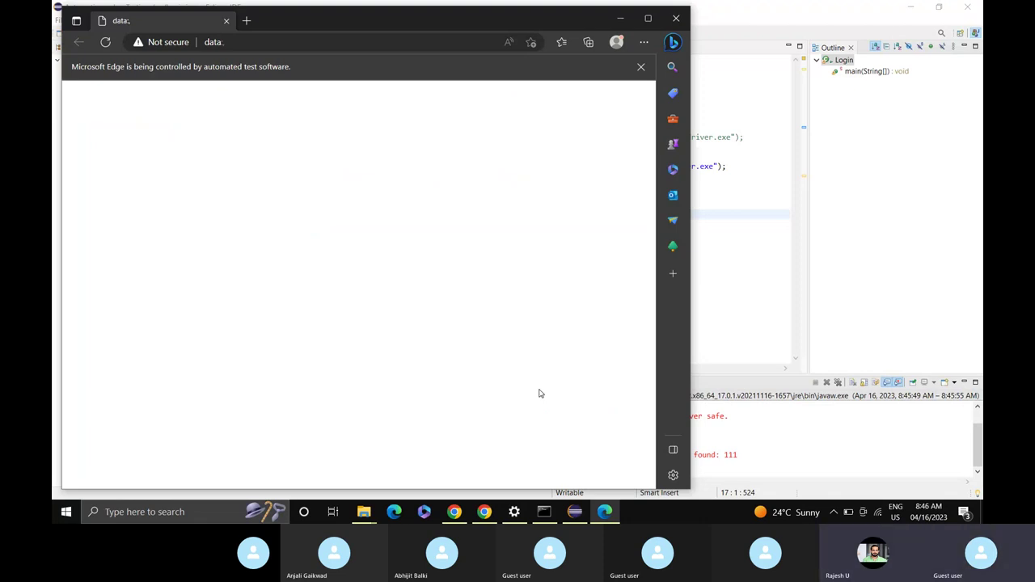
left_click(675, 19)
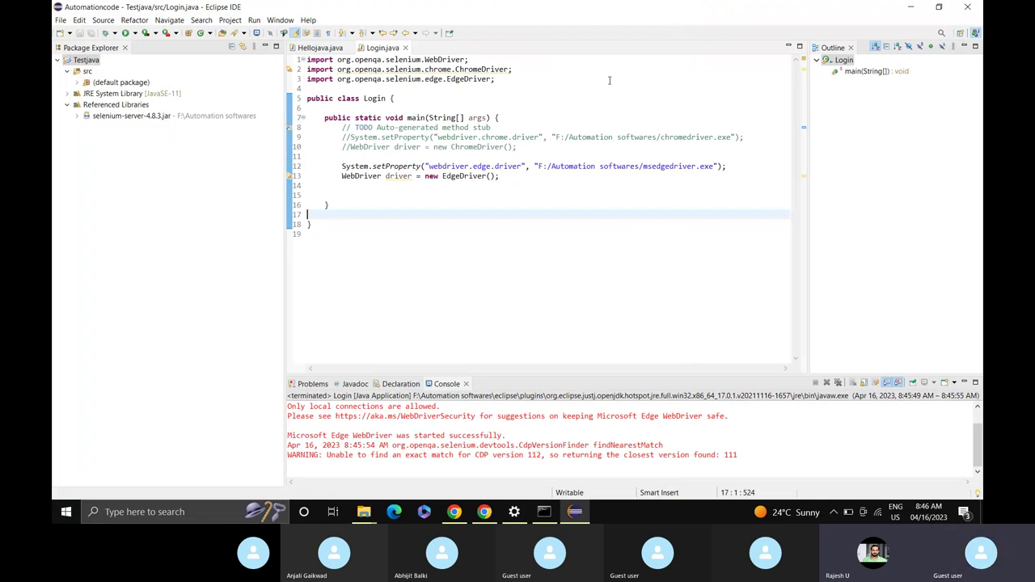
left_click(515, 177)
key("Return")
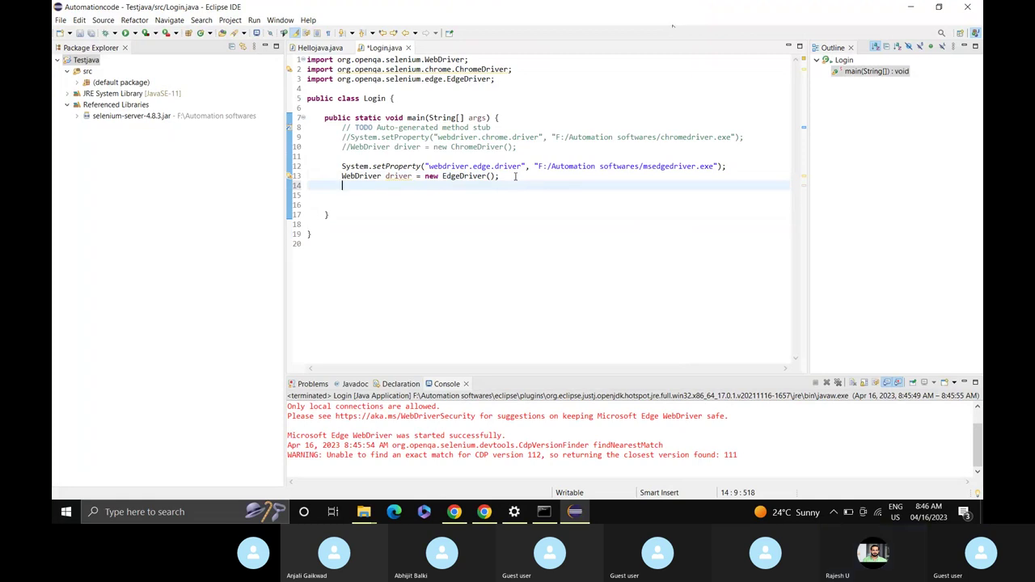
key("Return")
type("driv")
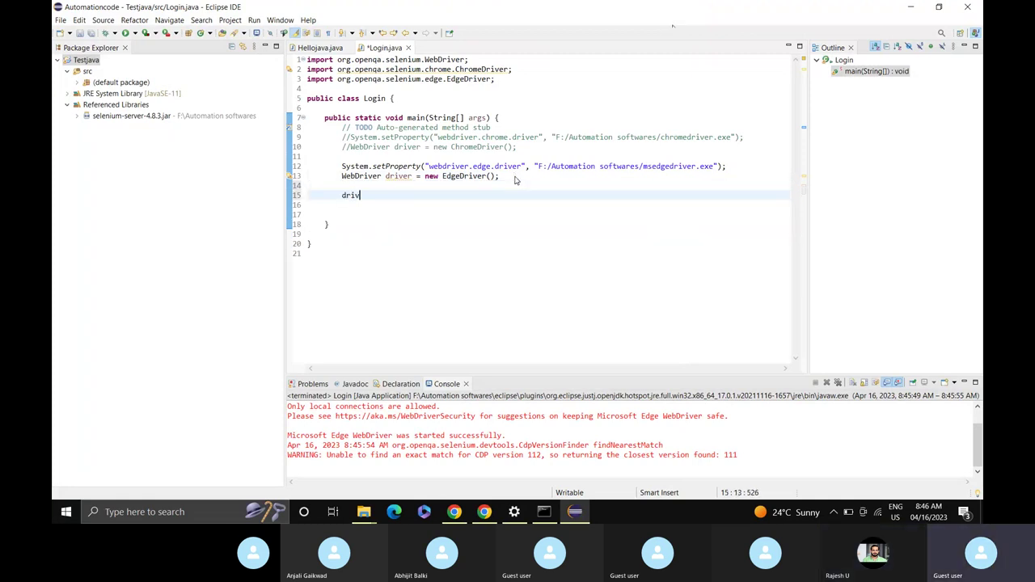
type("er.")
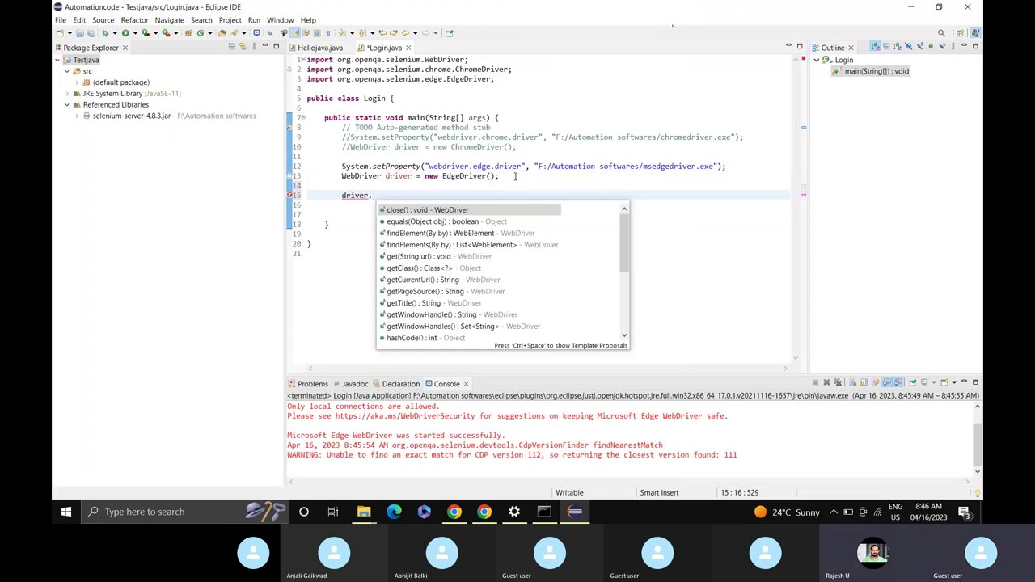
left_click(441, 257)
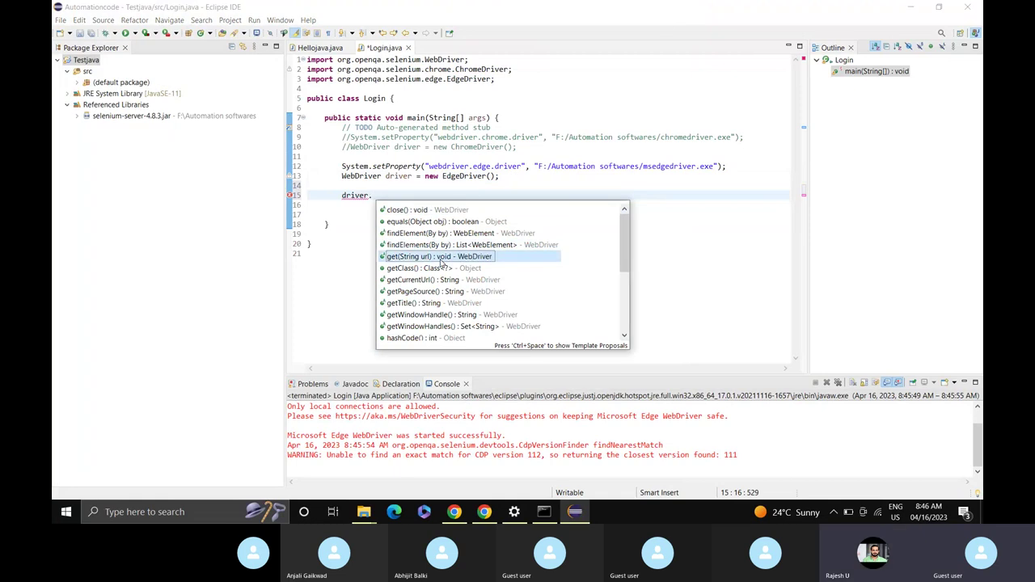
double_click(441, 257)
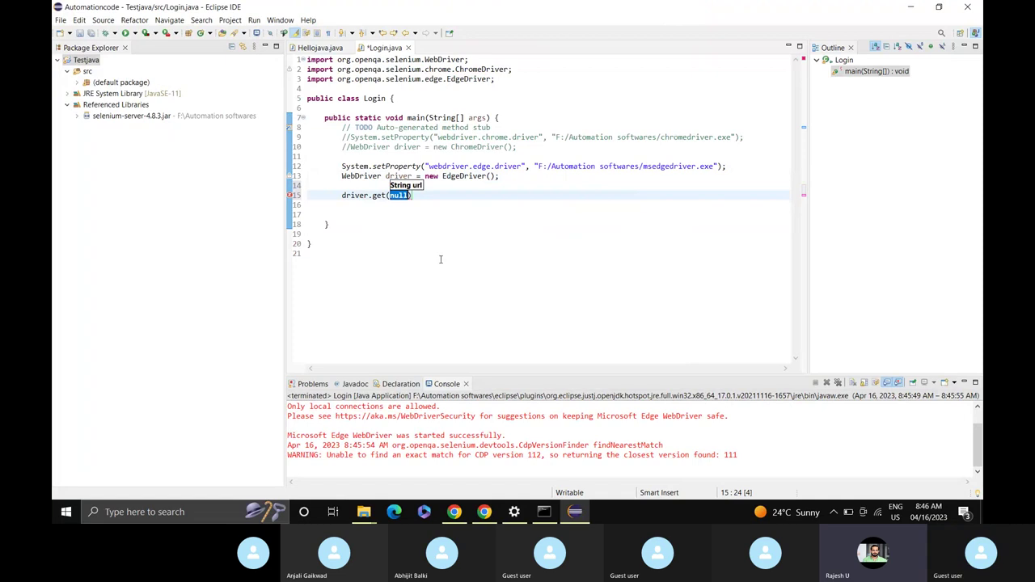
type("\"\"")
type("http:")
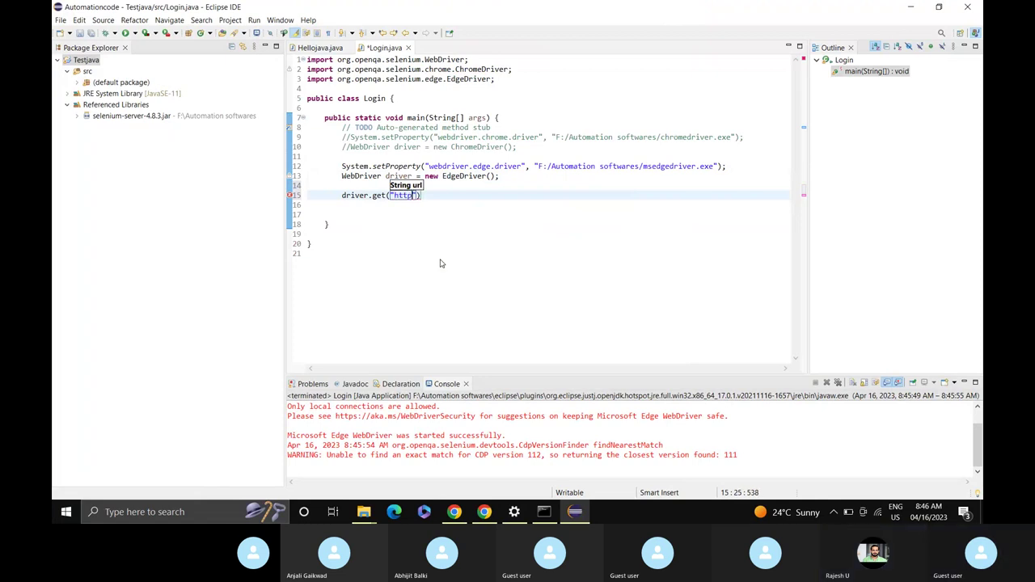
type("//")
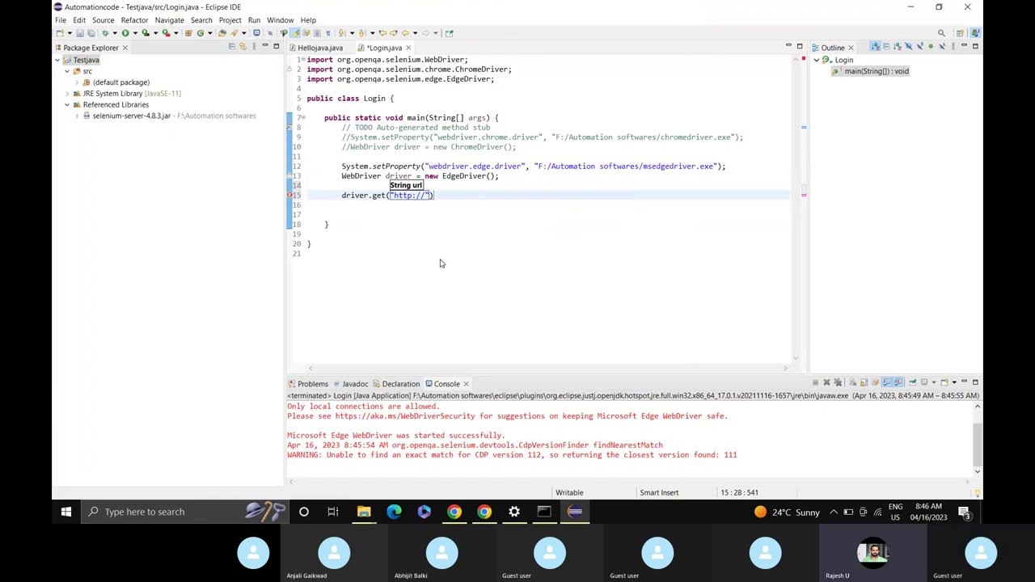
type("loca")
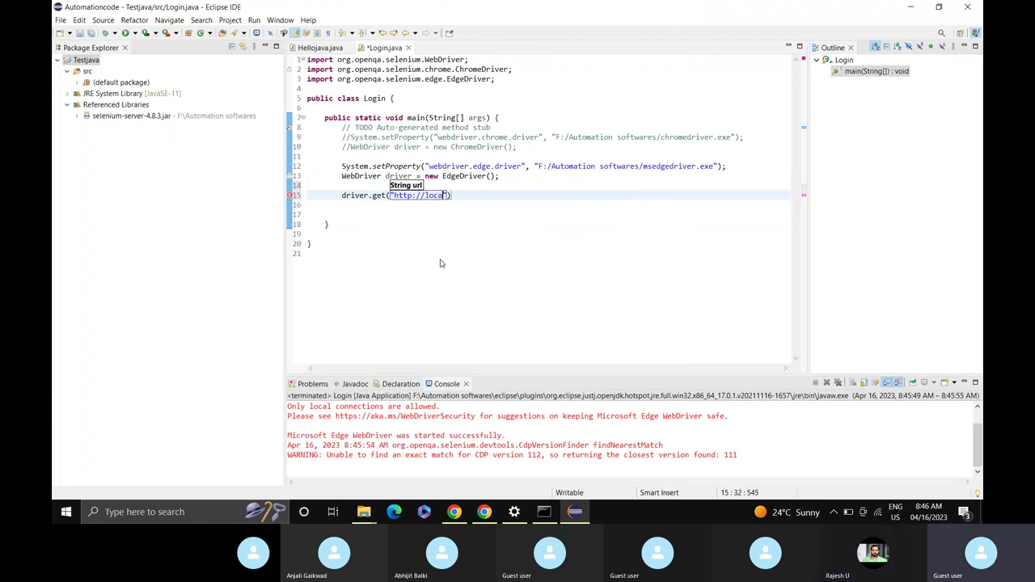
type("lhost:100")
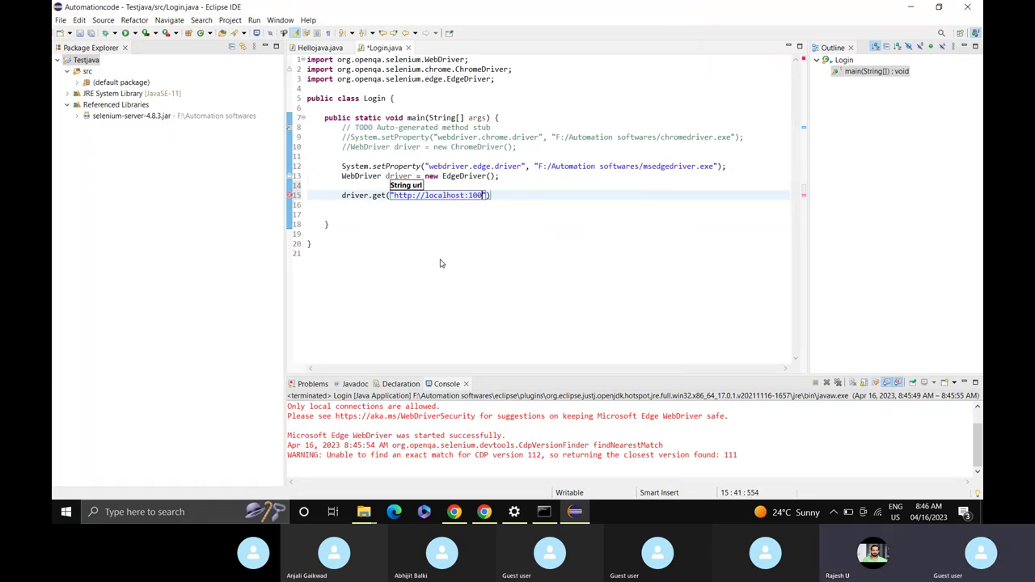
key("End")
type(";")
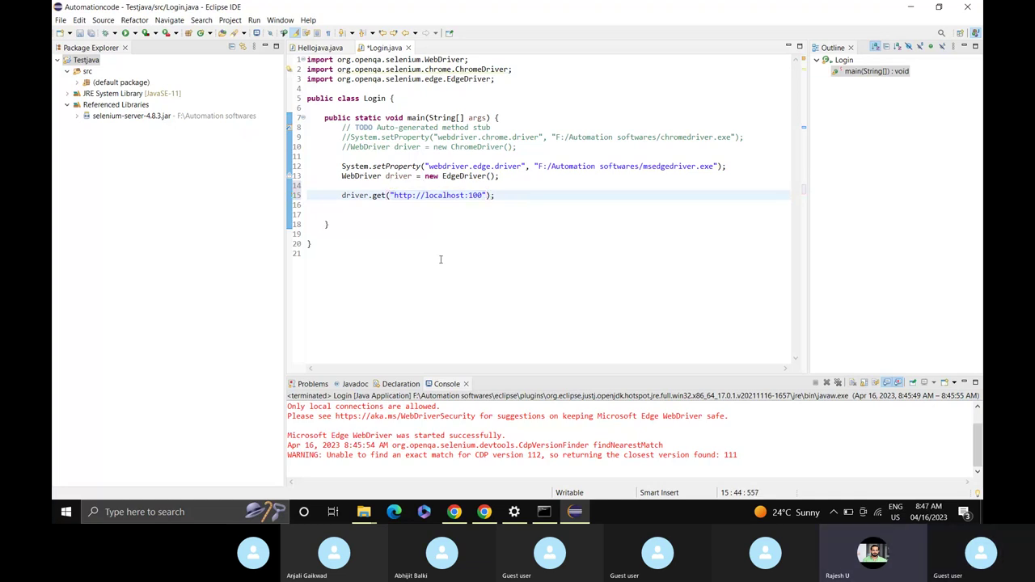
key("ctrl+s")
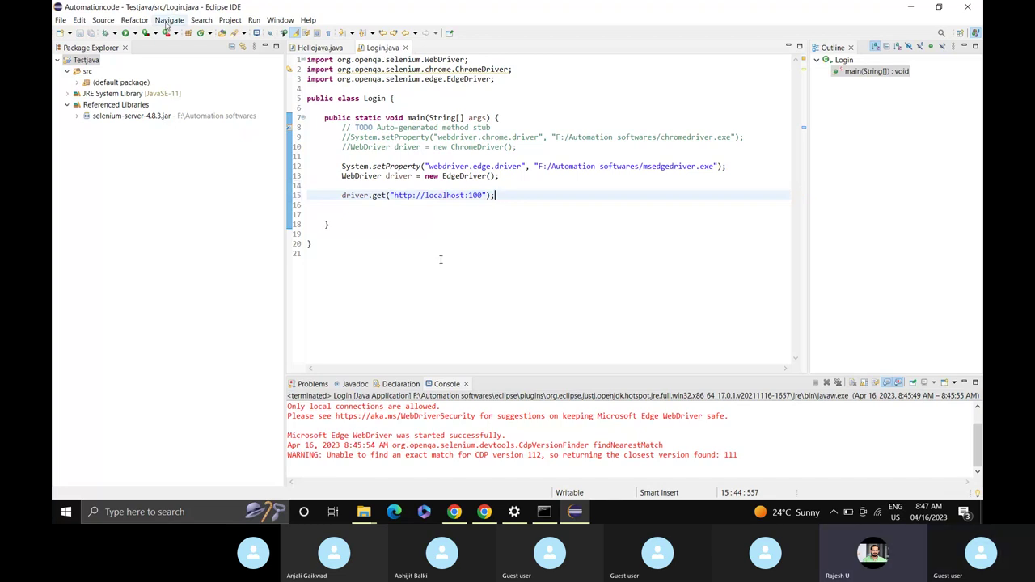
Rerun Login.java and focus the User Name field on the loaded vtiger CRM page.
left_click(125, 34)
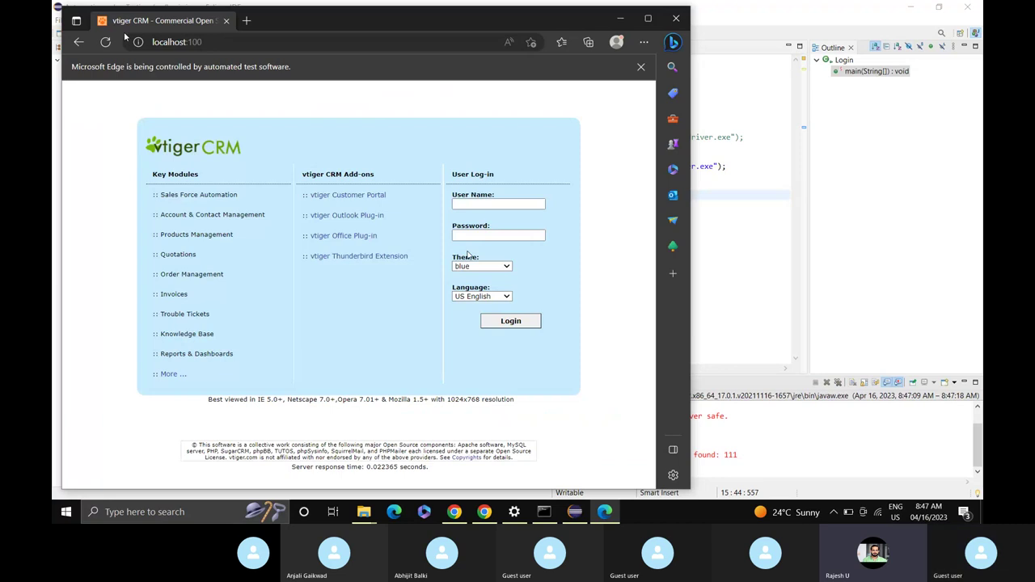
left_click(475, 205)
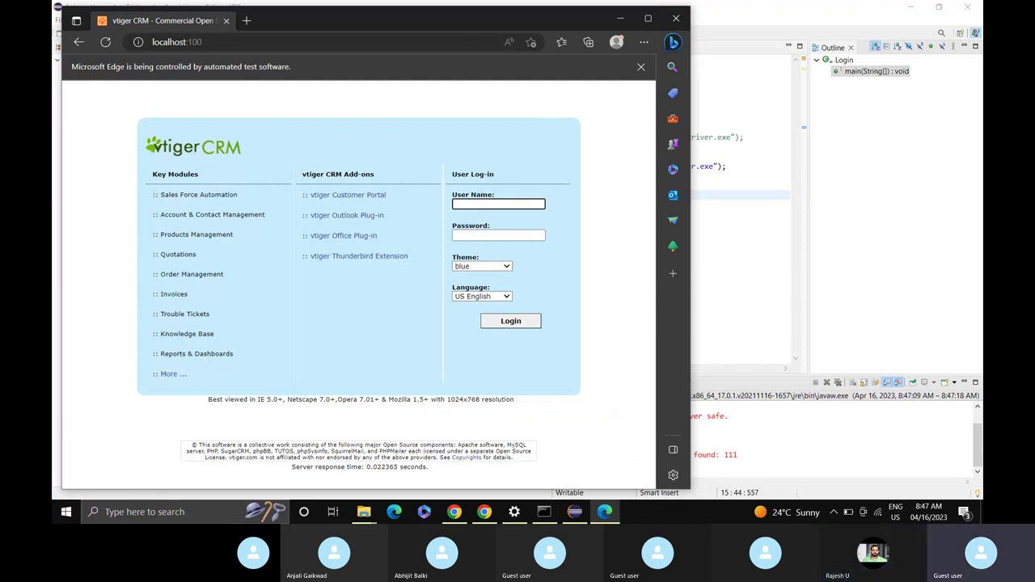
Open Edge developer tools docked to the bottom with the browser maximized.
right_click(475, 206)
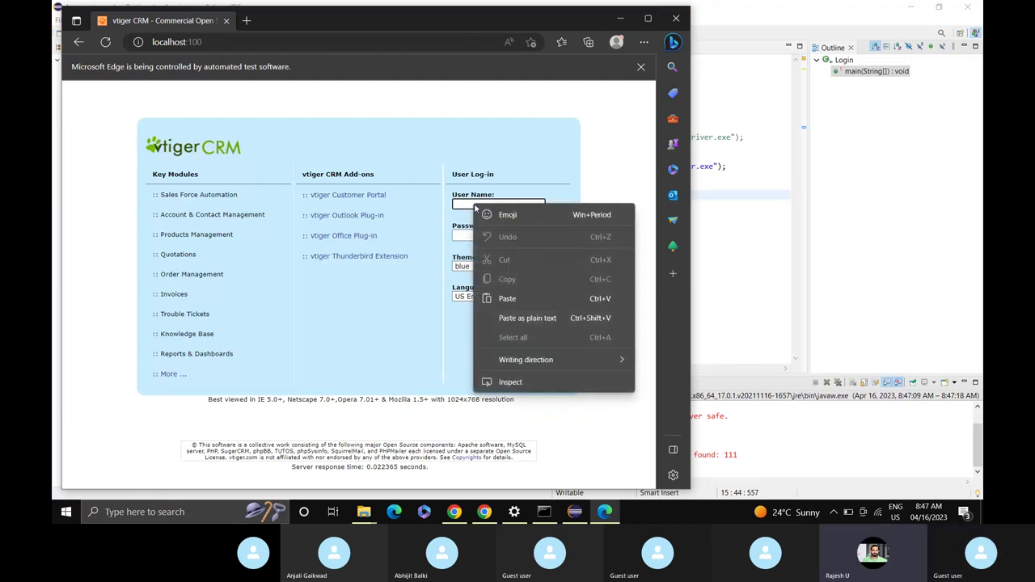
left_click(507, 387)
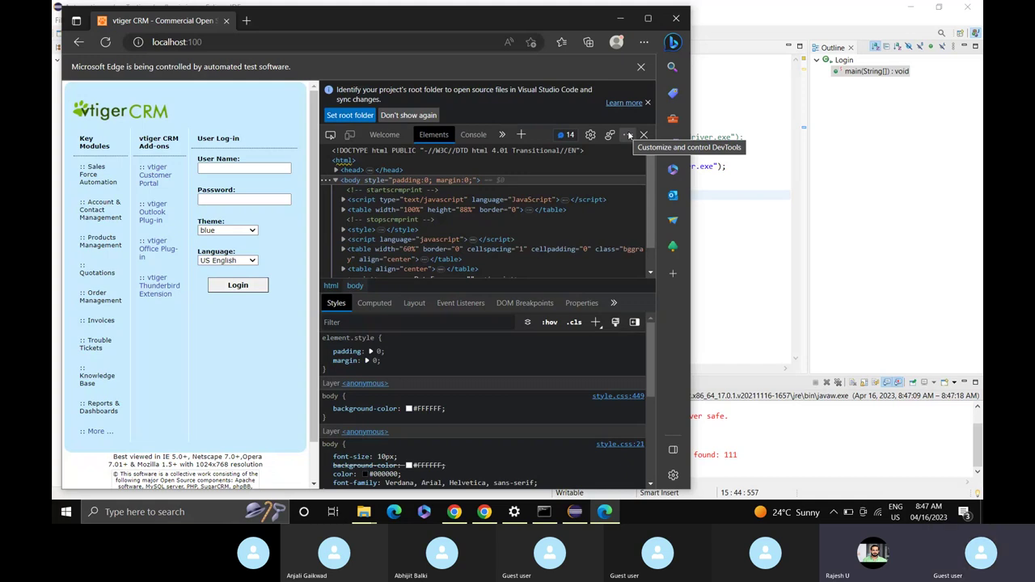
left_click(629, 135)
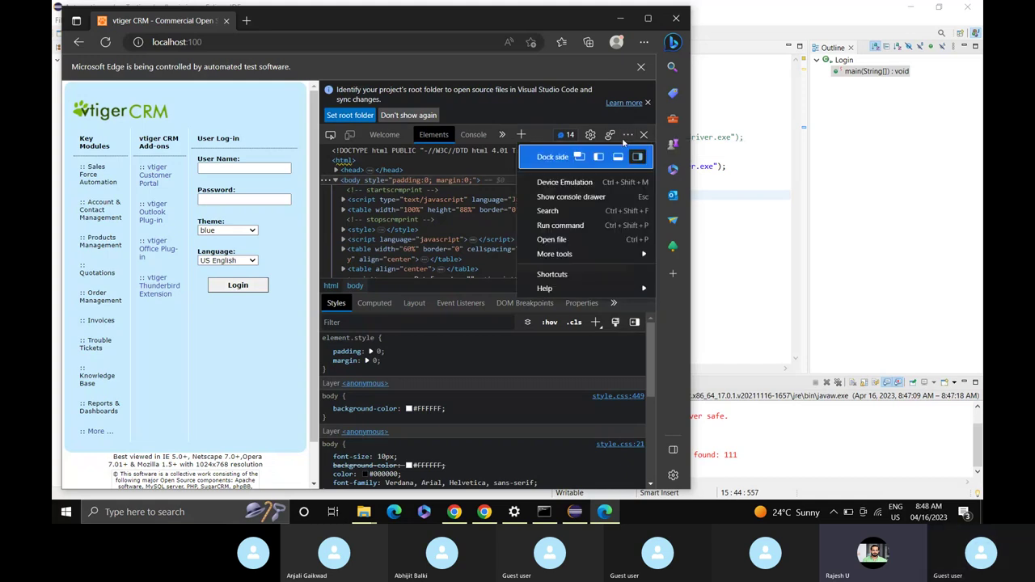
left_click(618, 157)
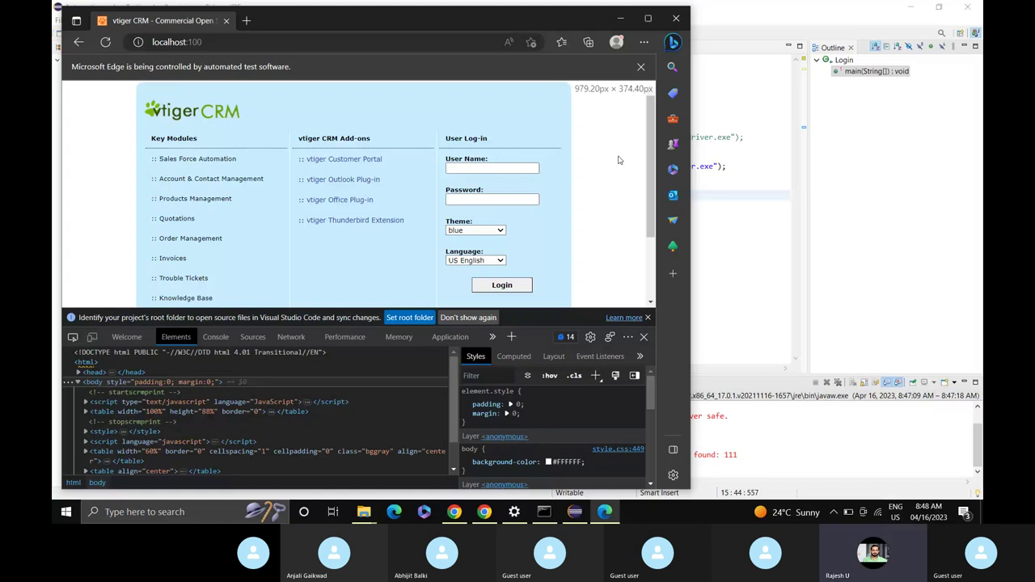
left_click(647, 18)
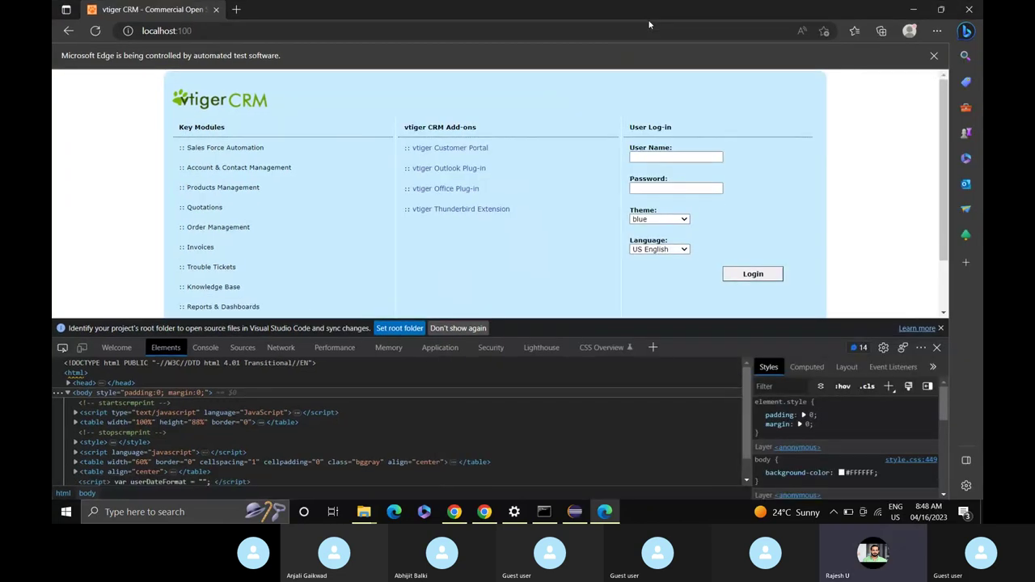
Inspect the User Name field and select its name value user_name, then return to Eclipse.
right_click(655, 157)
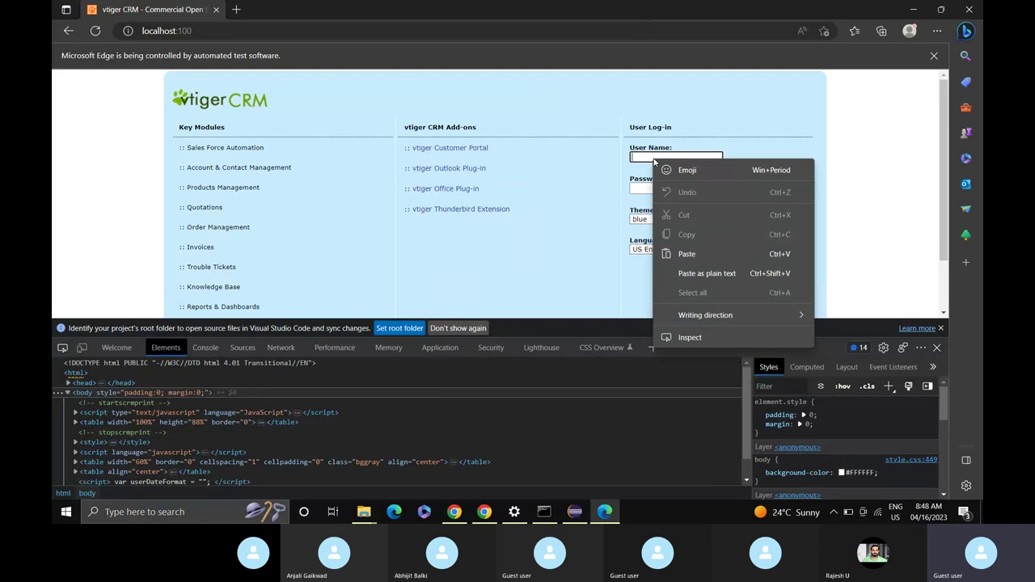
left_click(695, 340)
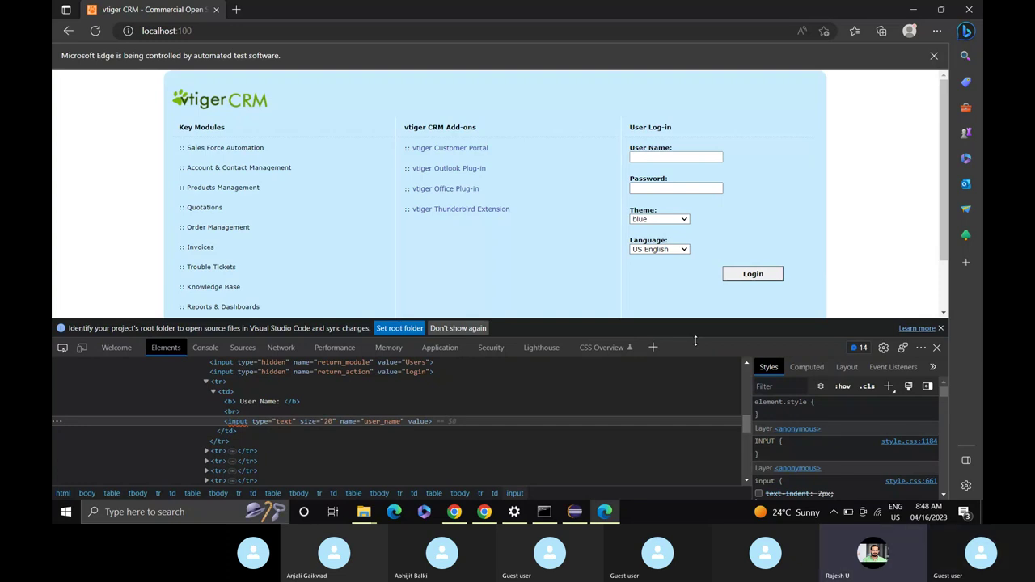
double_click(376, 421)
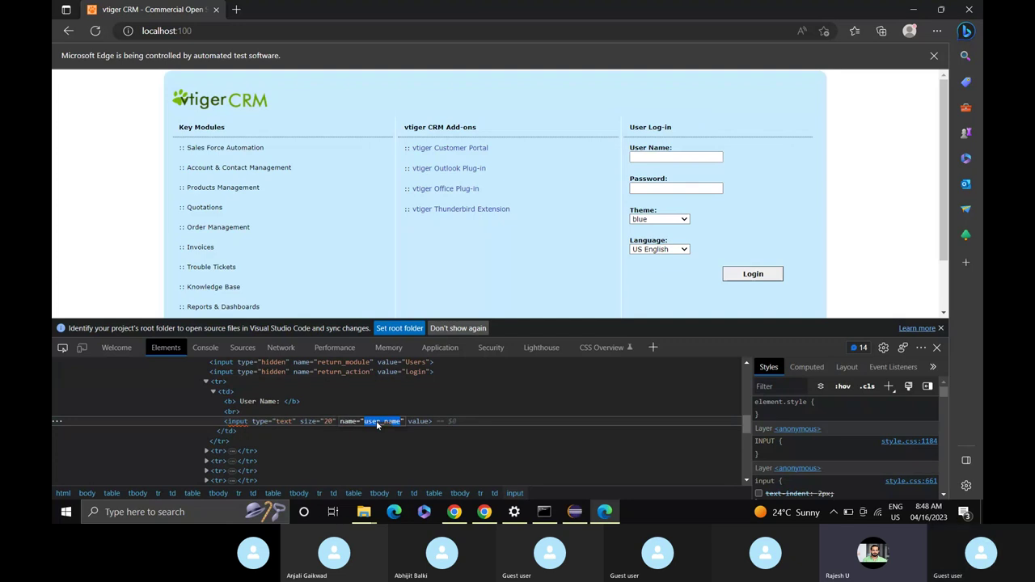
left_click(575, 513)
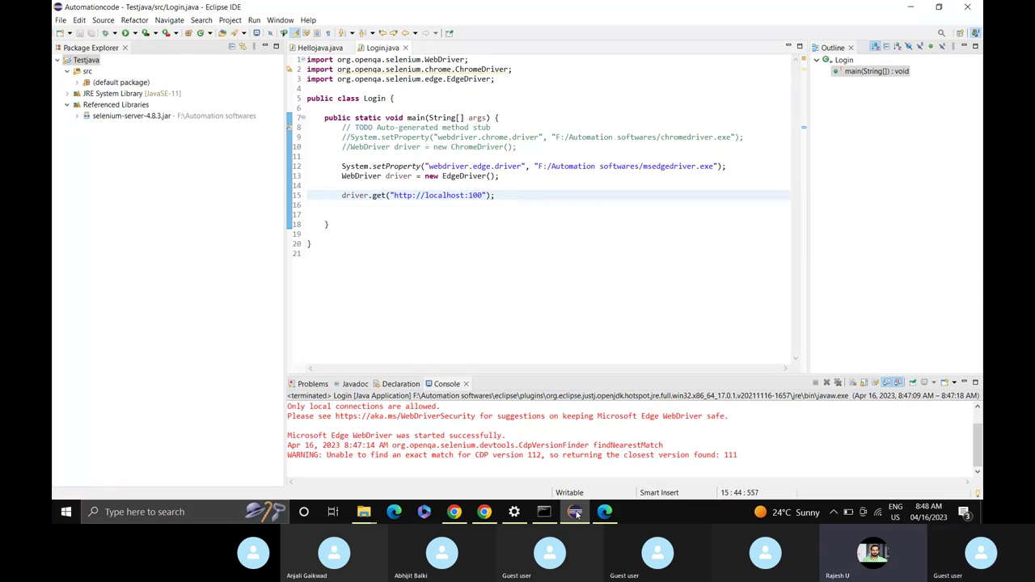
Add driver.findElement(By.name("user_name")); on a new line using content assist.
key("Return")
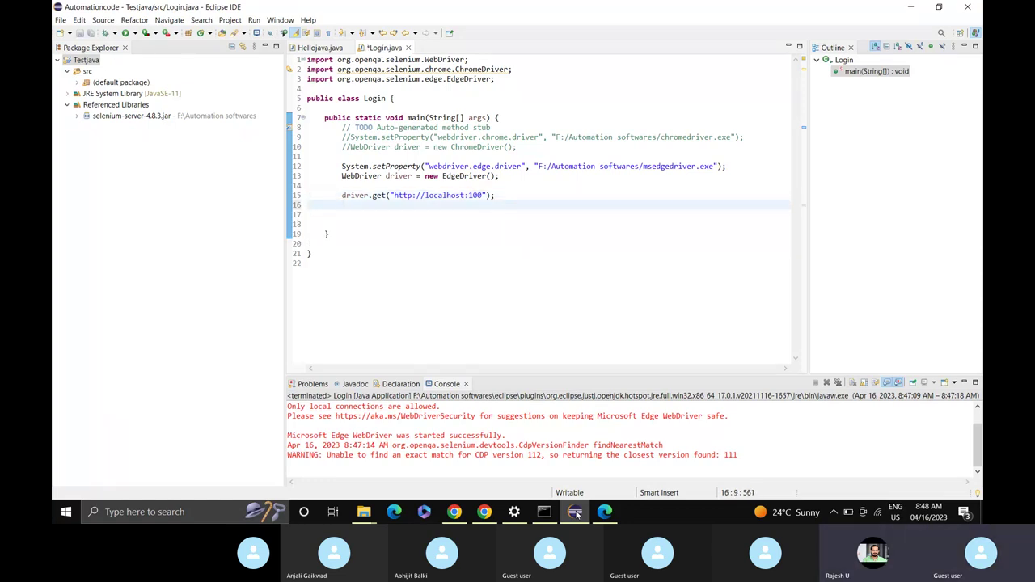
type("driver.")
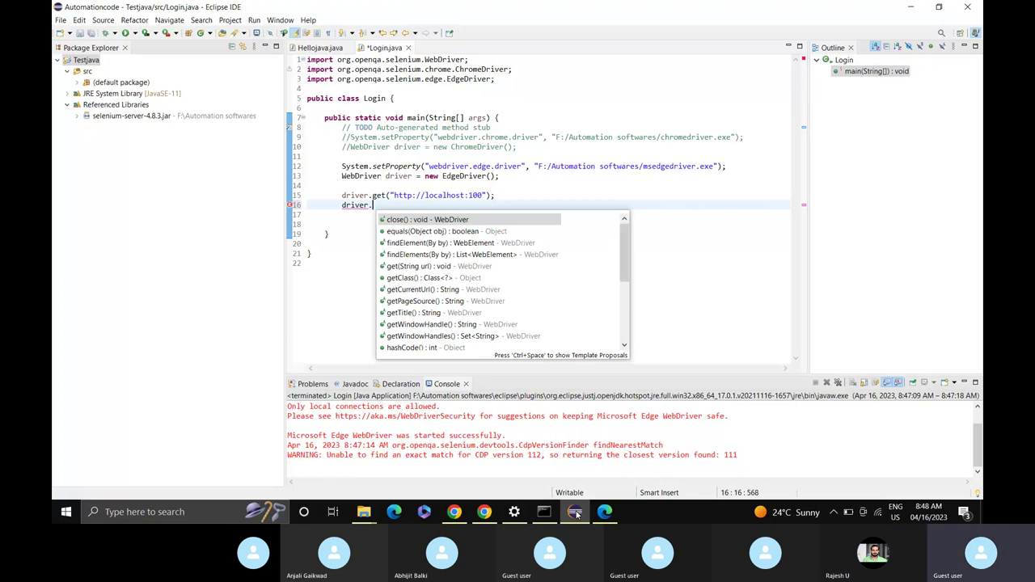
type("fin")
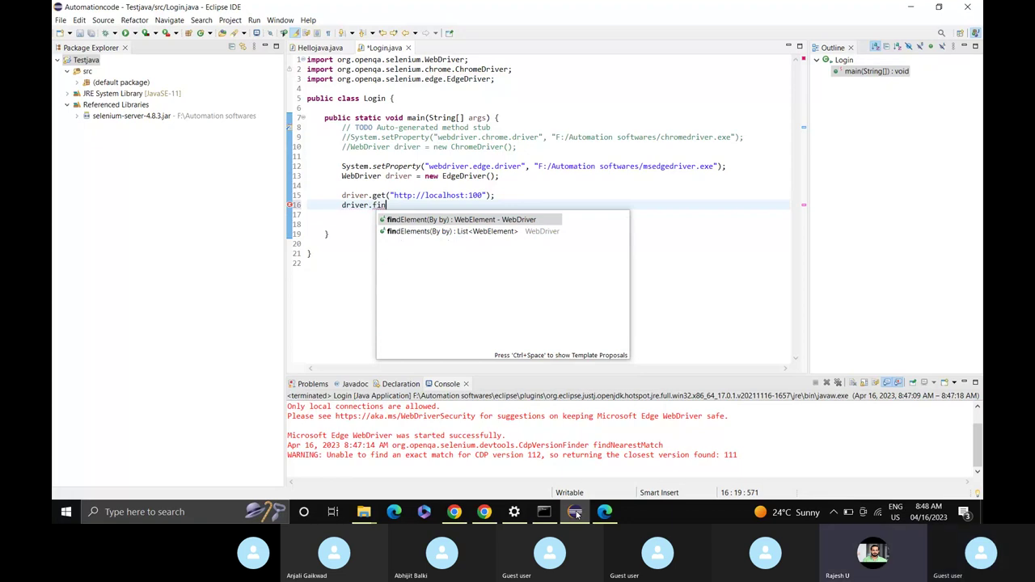
key("Return")
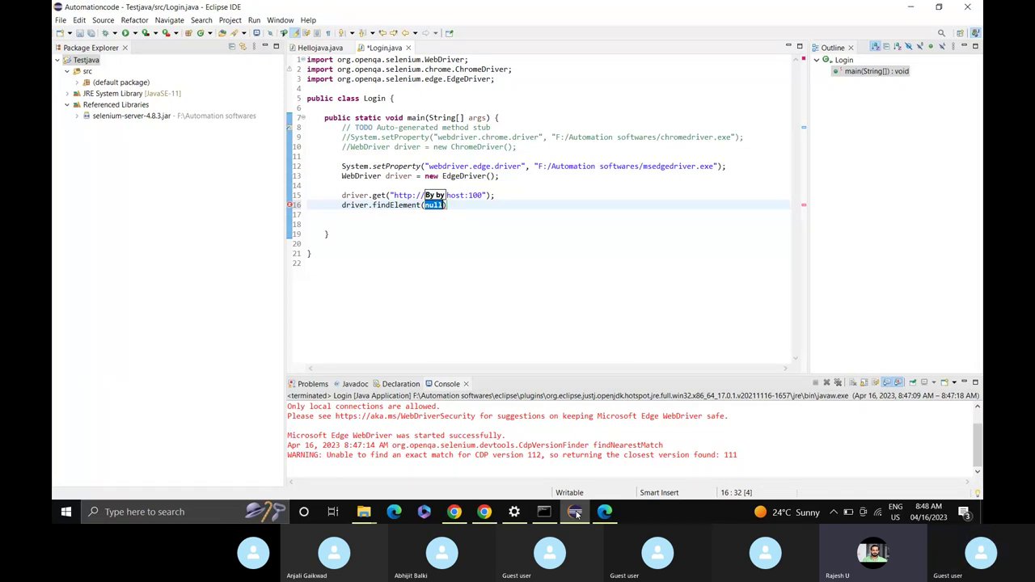
type("by")
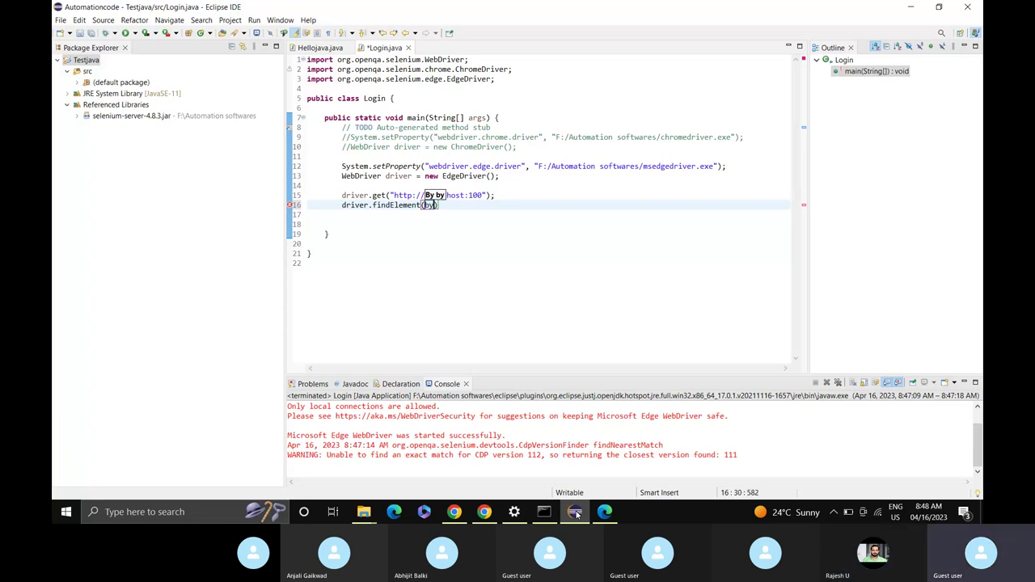
type(".")
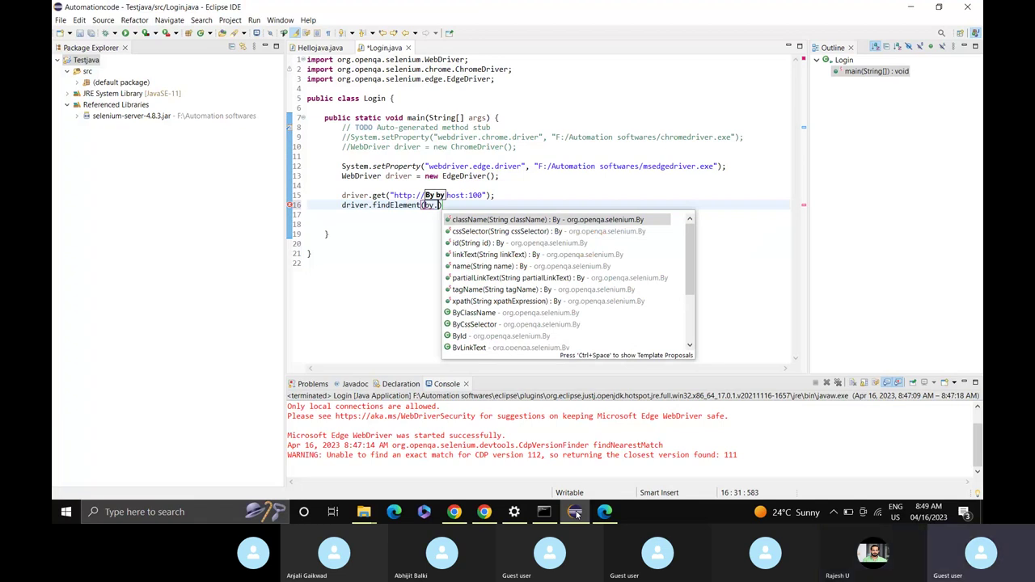
type("n")
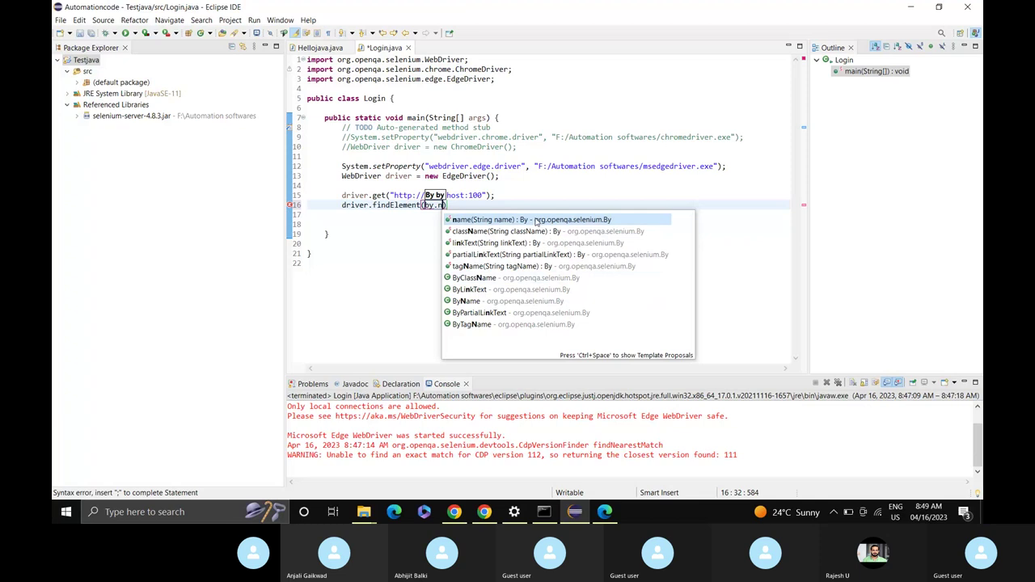
double_click(535, 221)
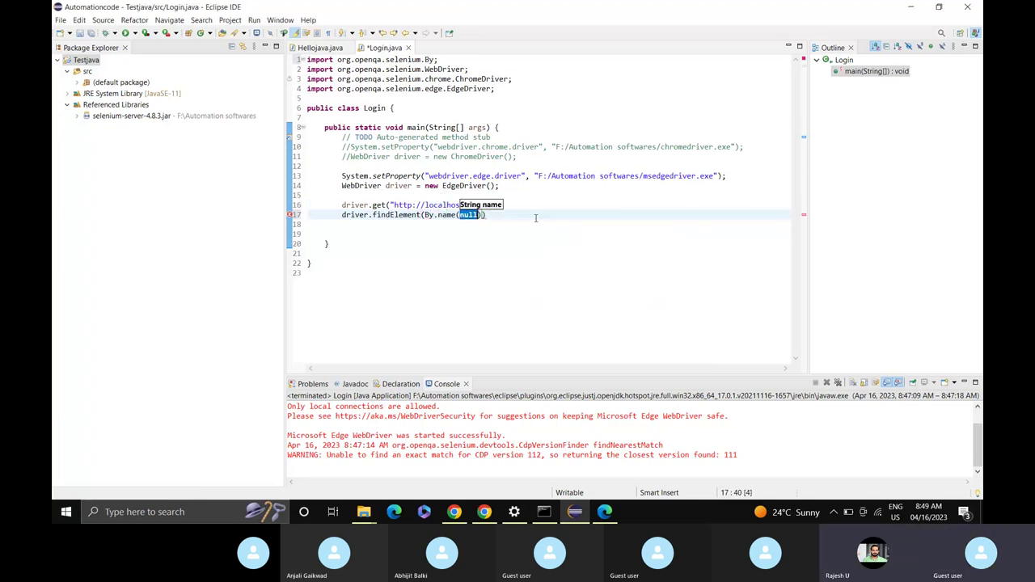
type("\"")
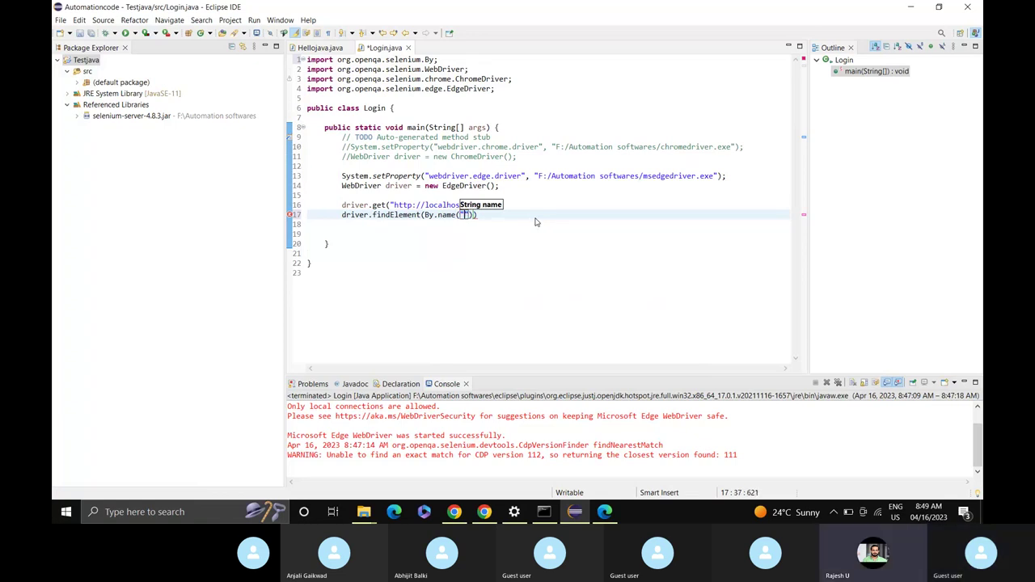
type("user_name")
left_click(530, 215)
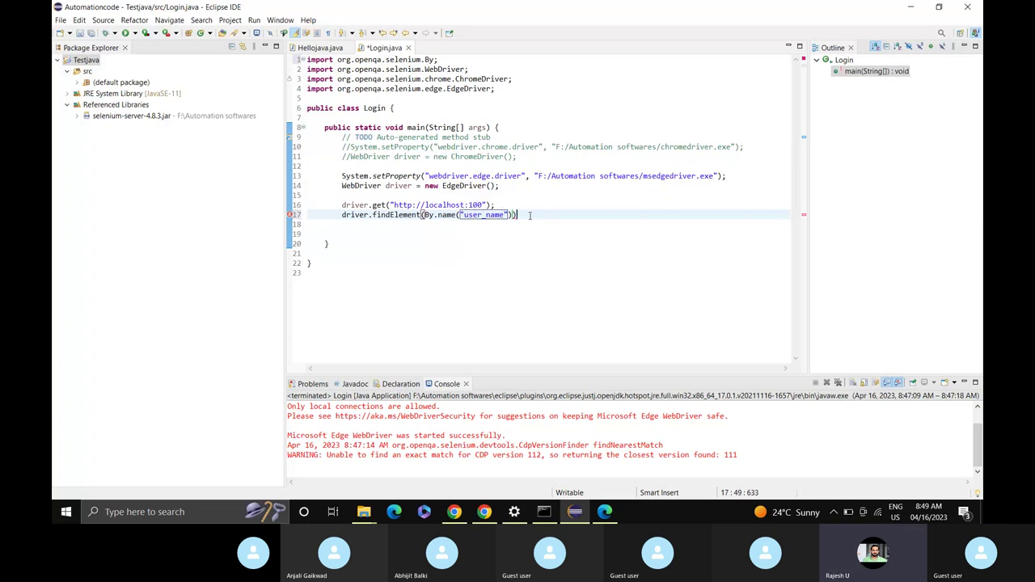
type(";")
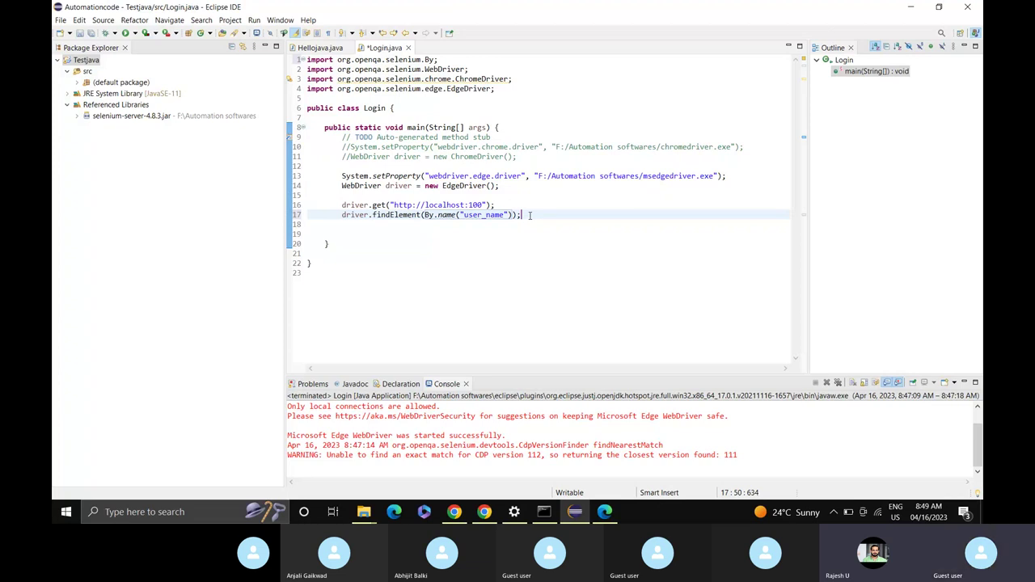
Chain sendKeys("admin") onto the user_name findElement statement.
key("BackSpace")
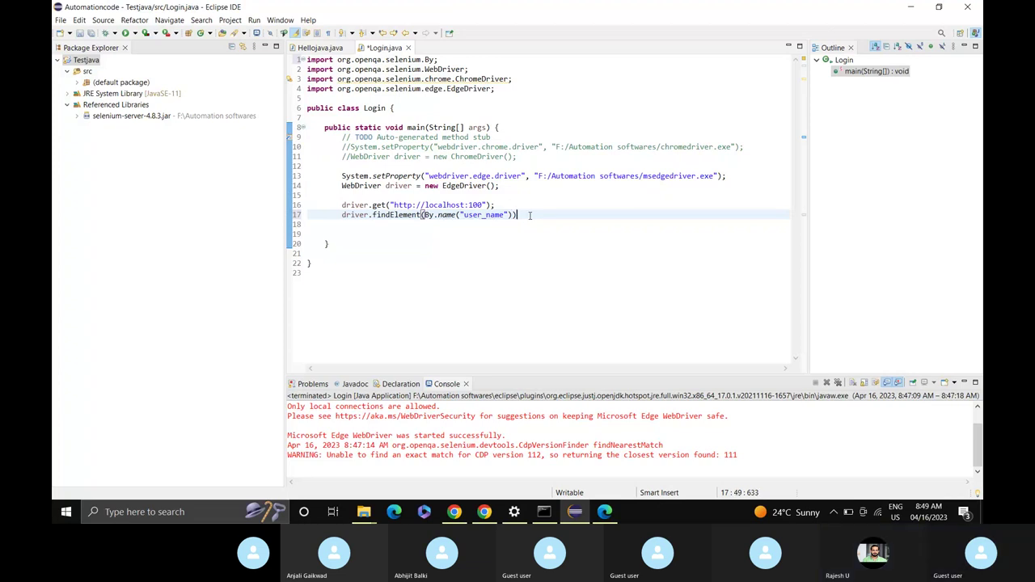
type(".")
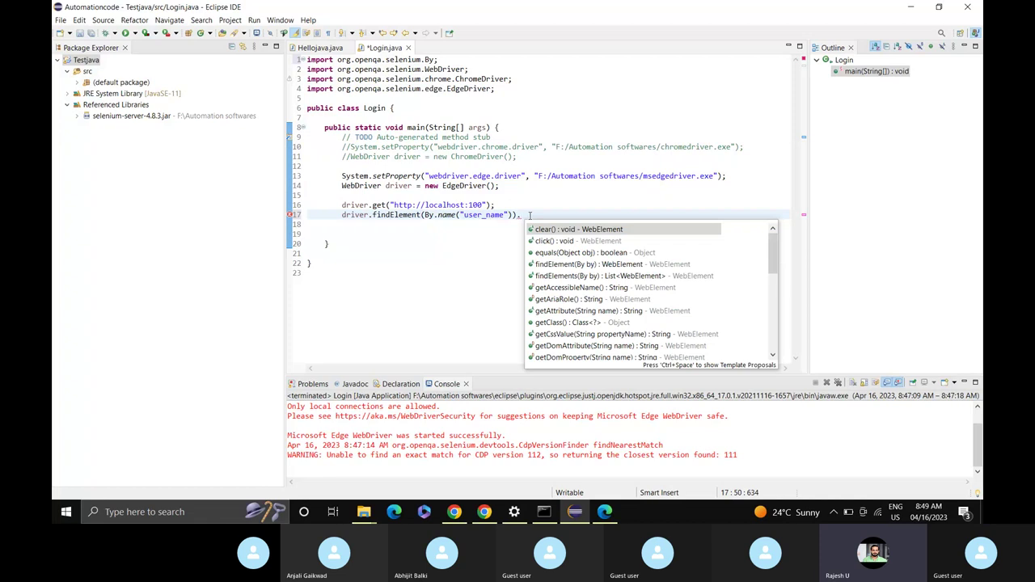
type("se")
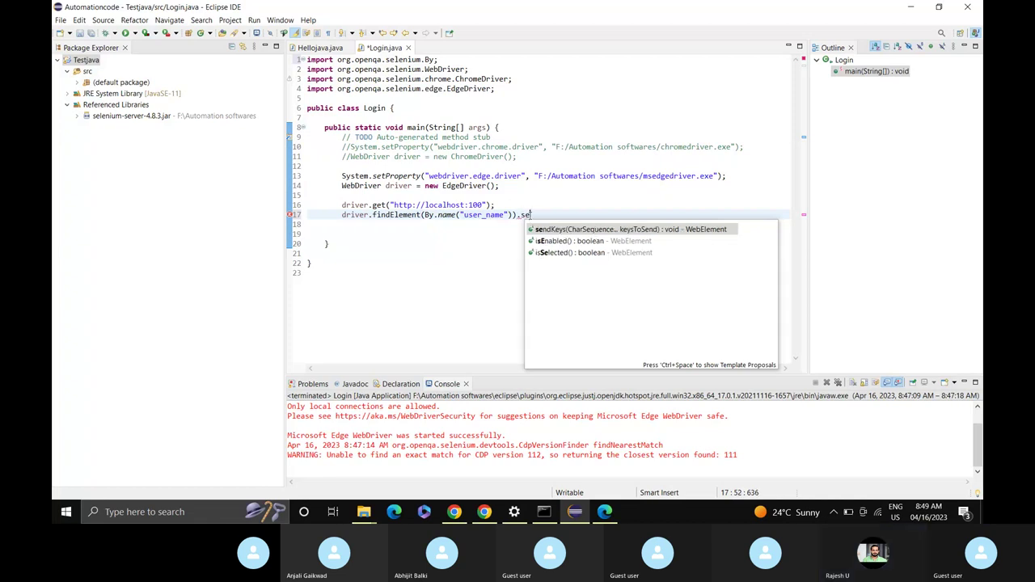
key("Return")
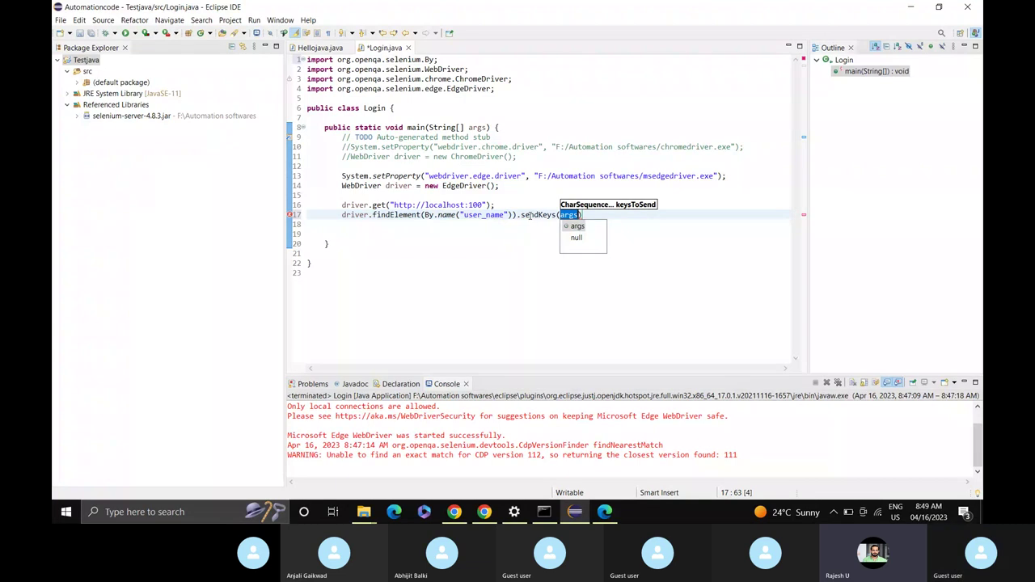
type("\"")
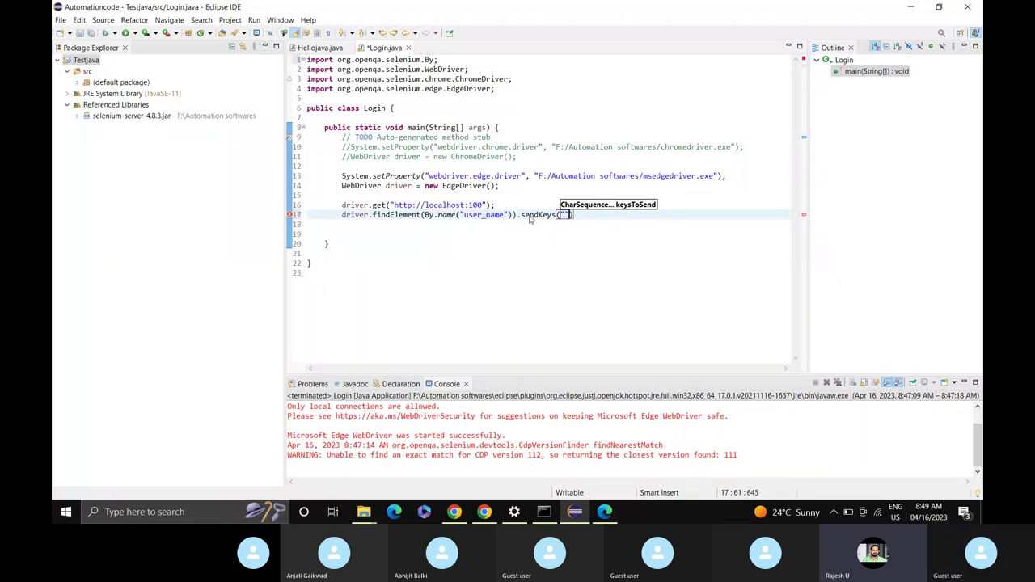
type("admin\");")
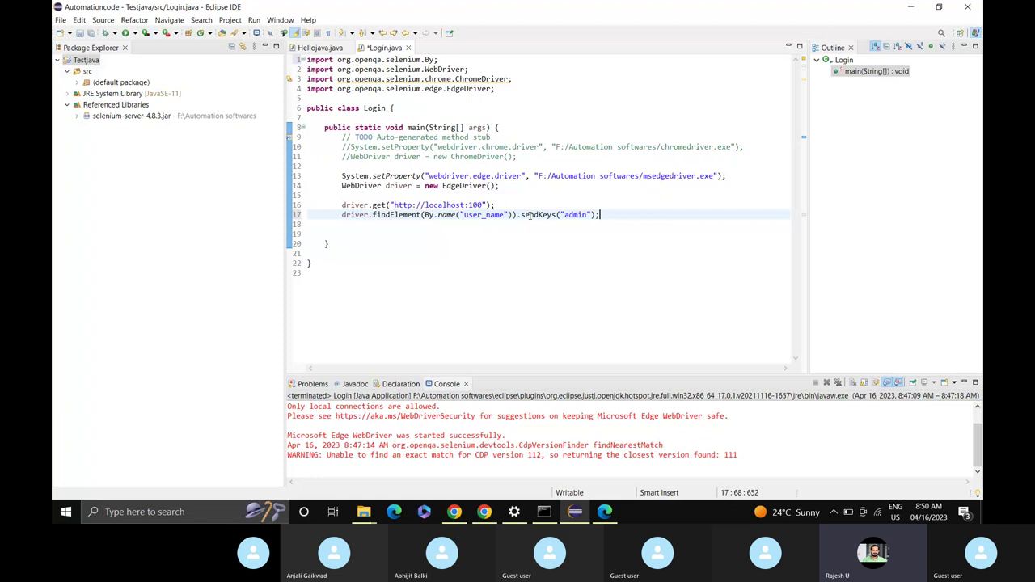
Duplicate the statement onto line 18 and delete user_name from its By.name locator.
key("shift+Left")
key("shift+Left")
key("shift+Left")
key("shift+Left")
key("shift+Left")
key("shift+Left")
key("shift+Left")
key("shift+Left")
key("shift+Left")
key("shift+Left")
key("shift+Left")
key("shift+Left")
key("shift+Left")
key("shift+Left")
key("shift+Left")
key("shift+Left")
key("shift+Left")
key("shift+Left")
key("shift+Left")
key("shift+Left")
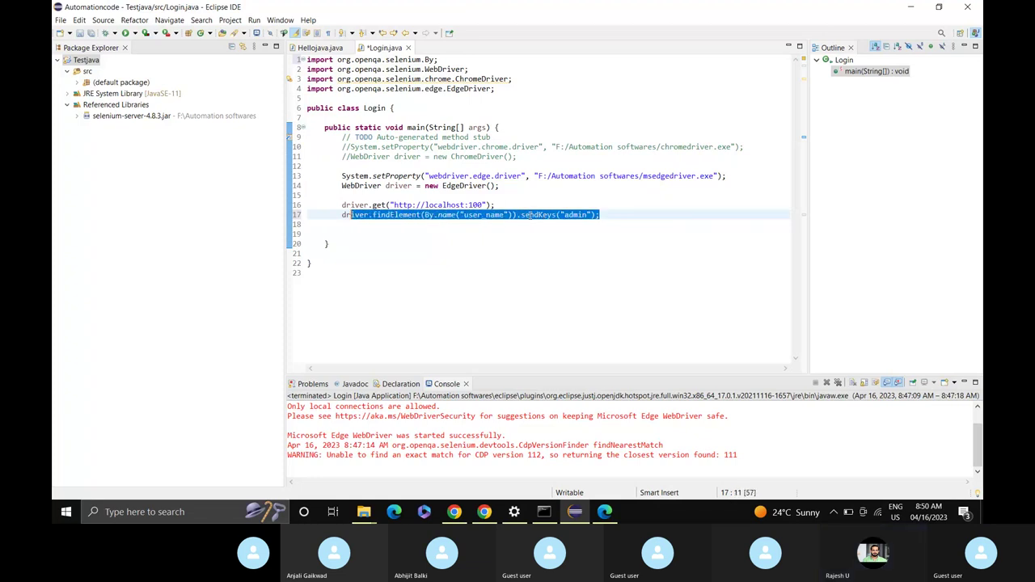
key("shift+Left")
key("shift+Left")
key("ctrl+c")
left_click(614, 220)
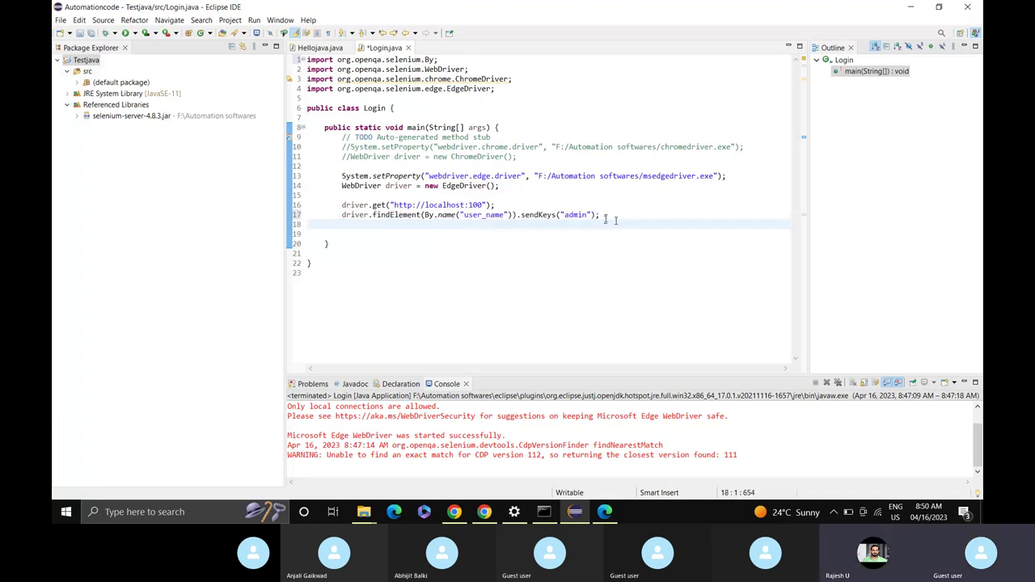
key("ctrl+v")
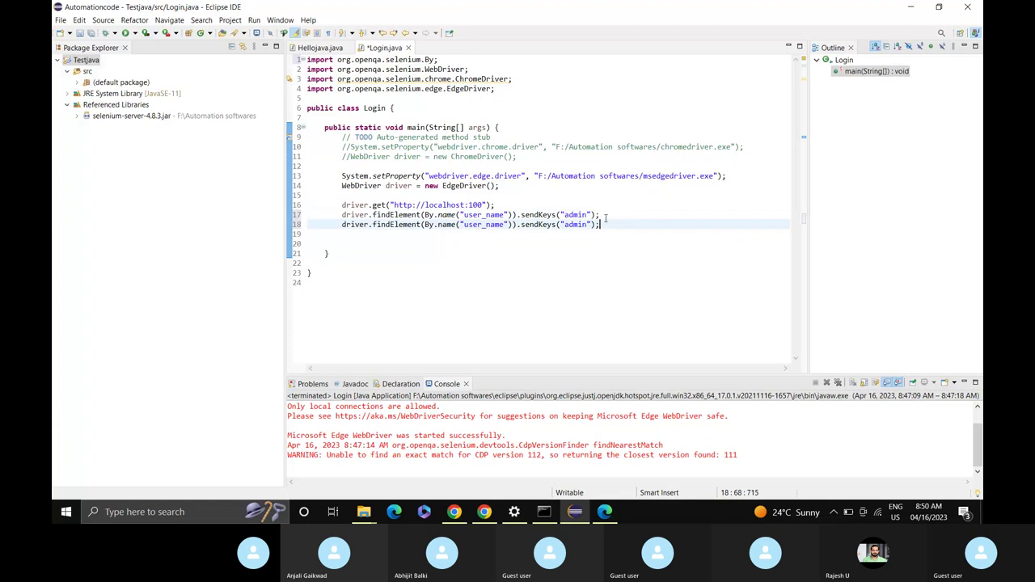
left_click(504, 226)
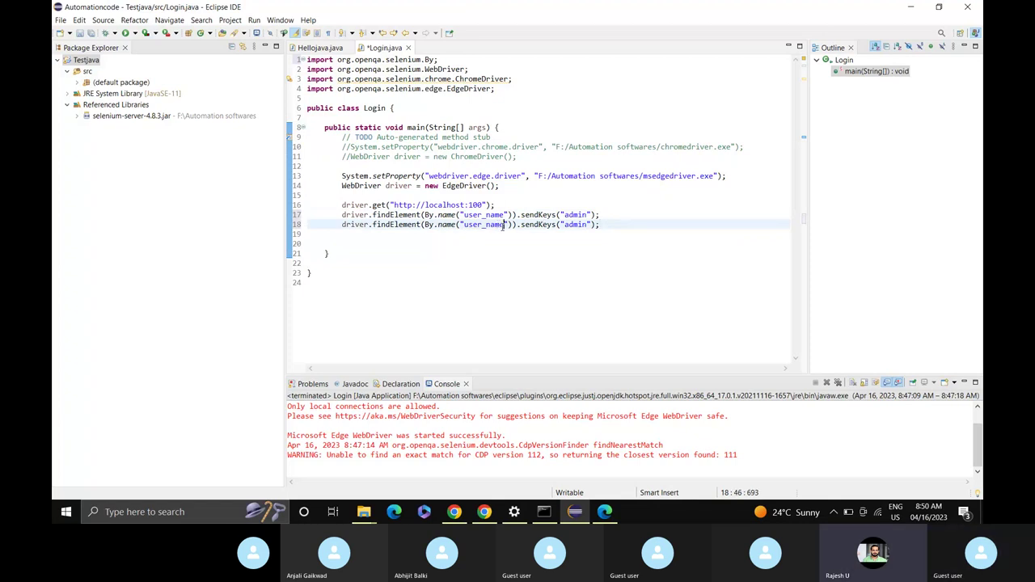
key("shift+Left")
key("shift+Left")
key("shift+Left")
key("shift+Left")
key("shift+Left")
key("shift+Left")
key("shift+Left")
key("shift+Left")
key("shift+Left")
key("BackSpace")
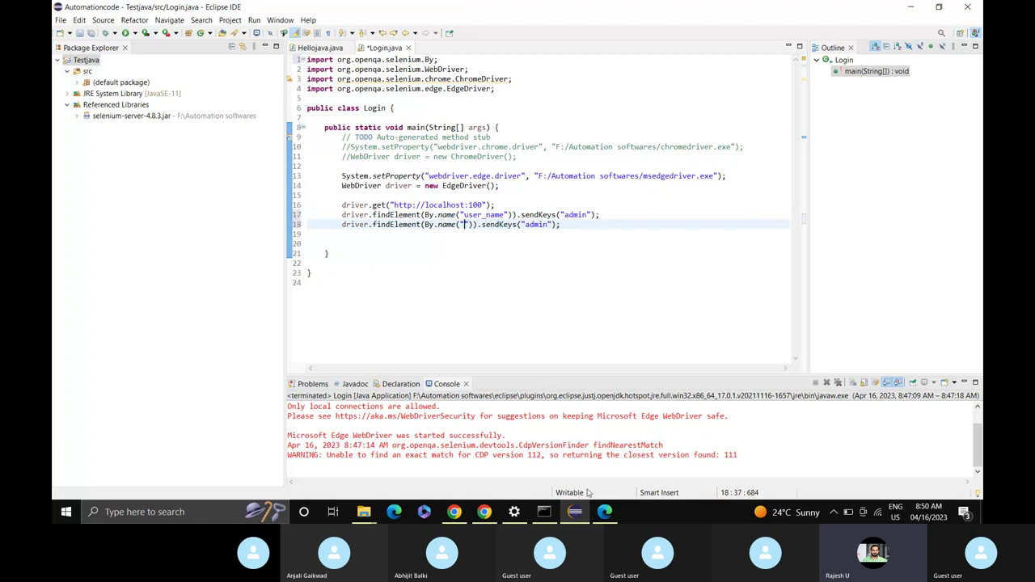
Inspect the Password field in Edge and select its name value user_password, then return to Eclipse.
mouse_move(604, 512)
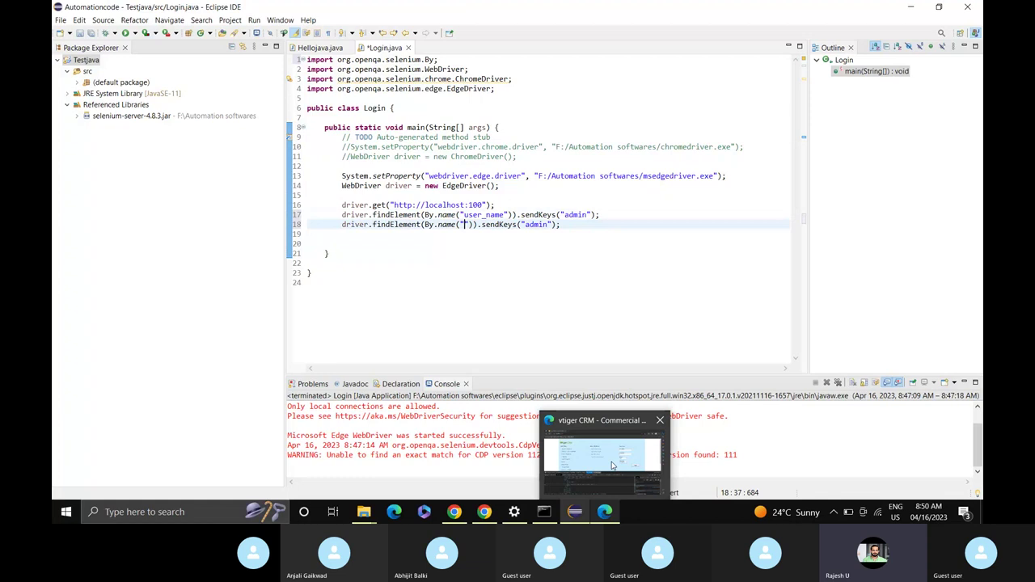
left_click(612, 466)
left_click(676, 189)
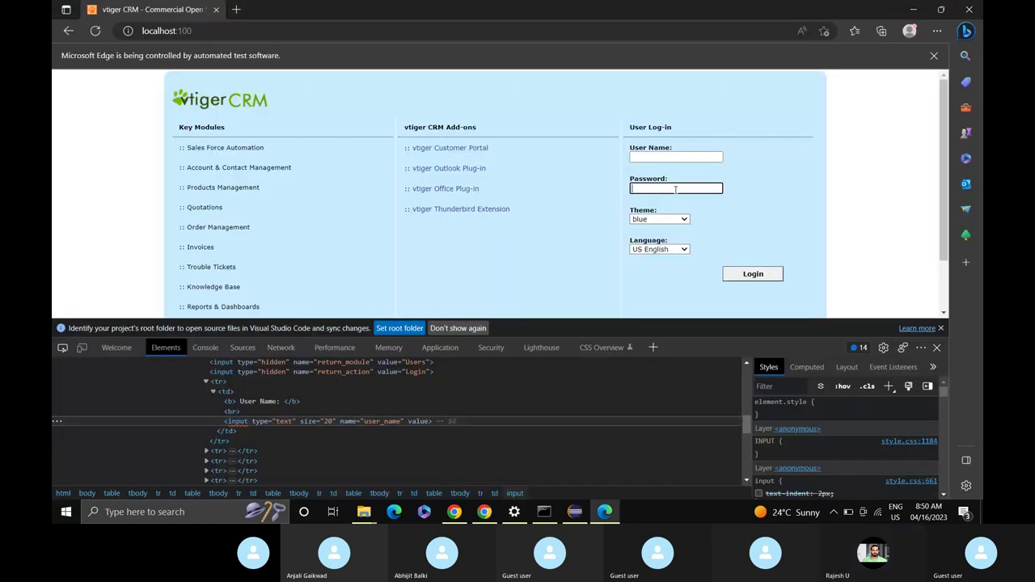
right_click(675, 189)
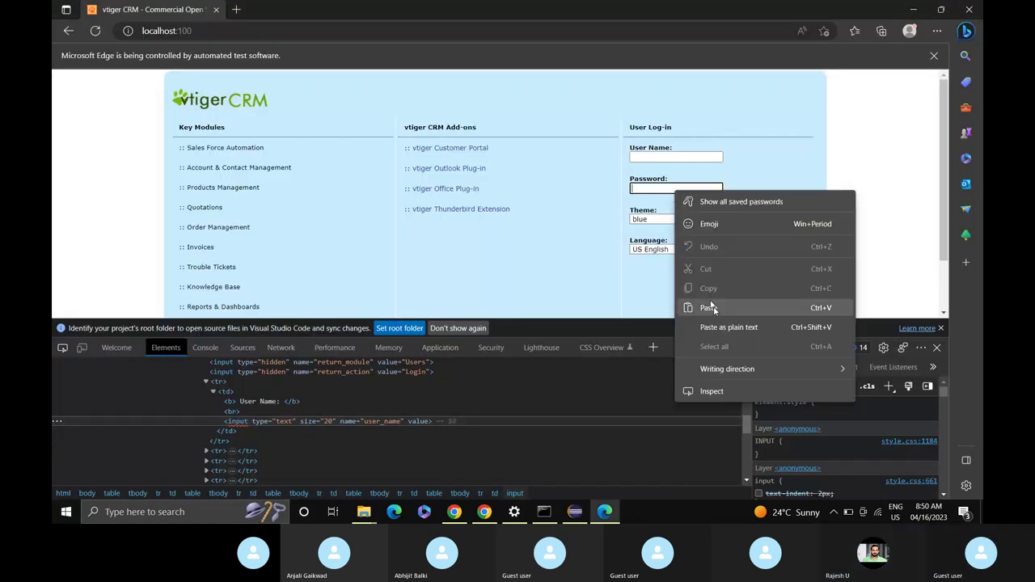
left_click(711, 391)
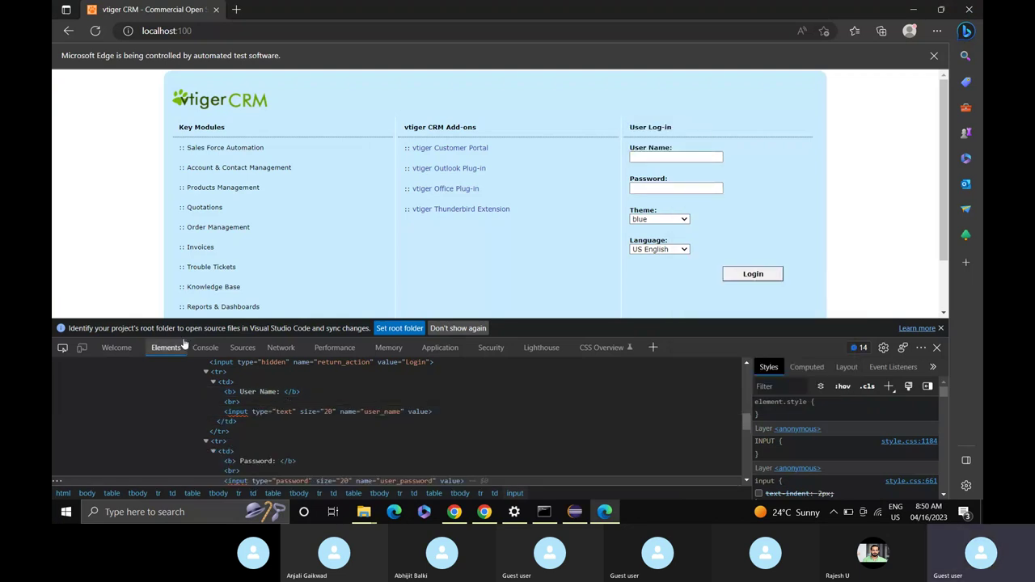
left_click(63, 347)
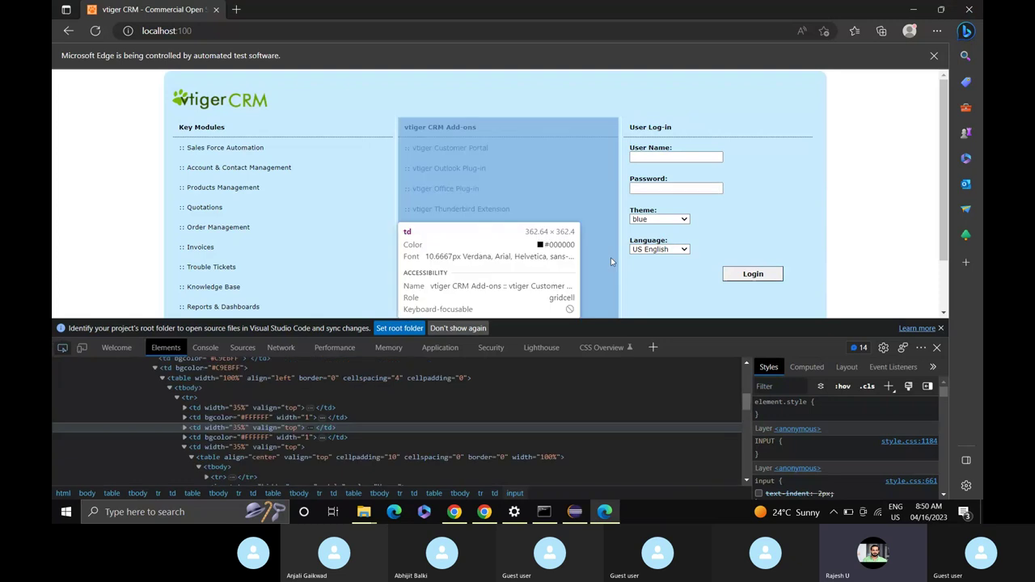
left_click(644, 189)
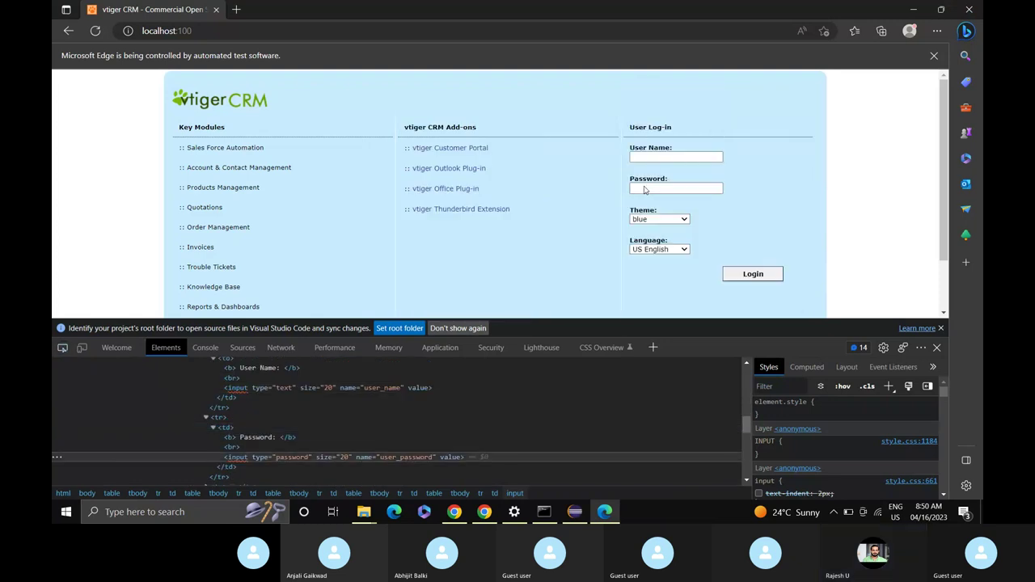
double_click(388, 457)
key("ctrl+c")
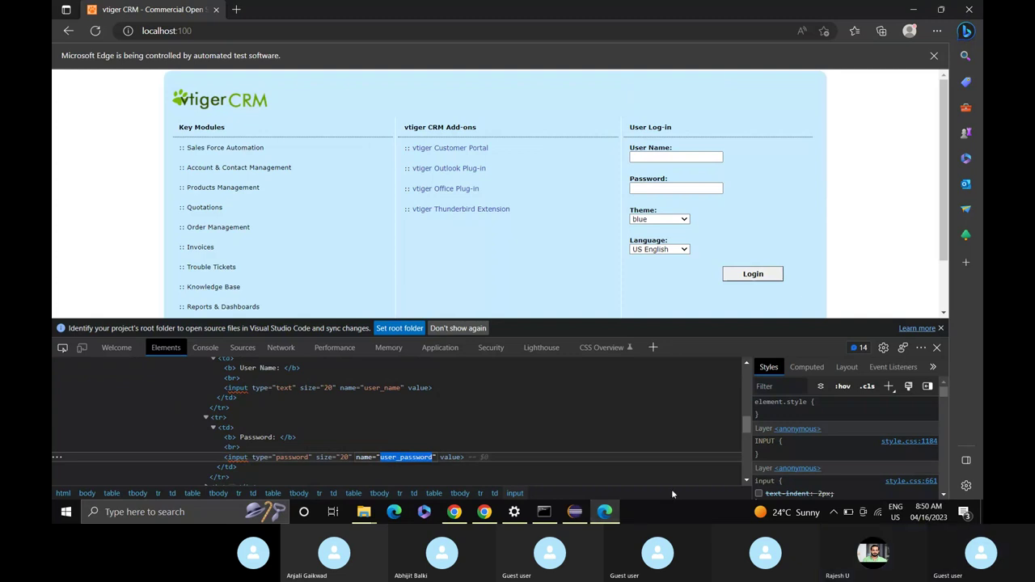
left_click(573, 518)
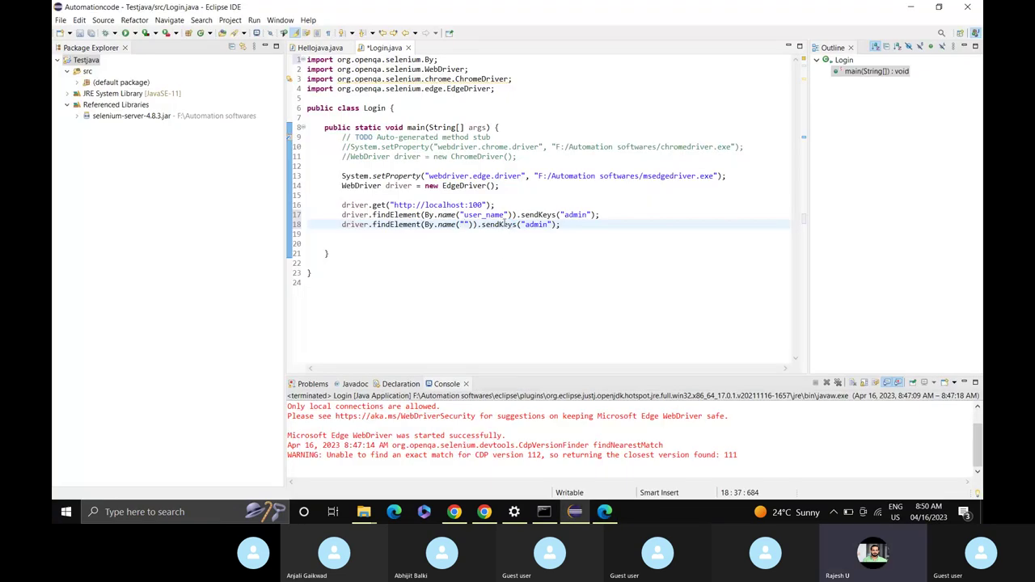
Point line 18's By.name locator at user_password and inspect the Login button's HTML in Edge.
key("ctrl+v")
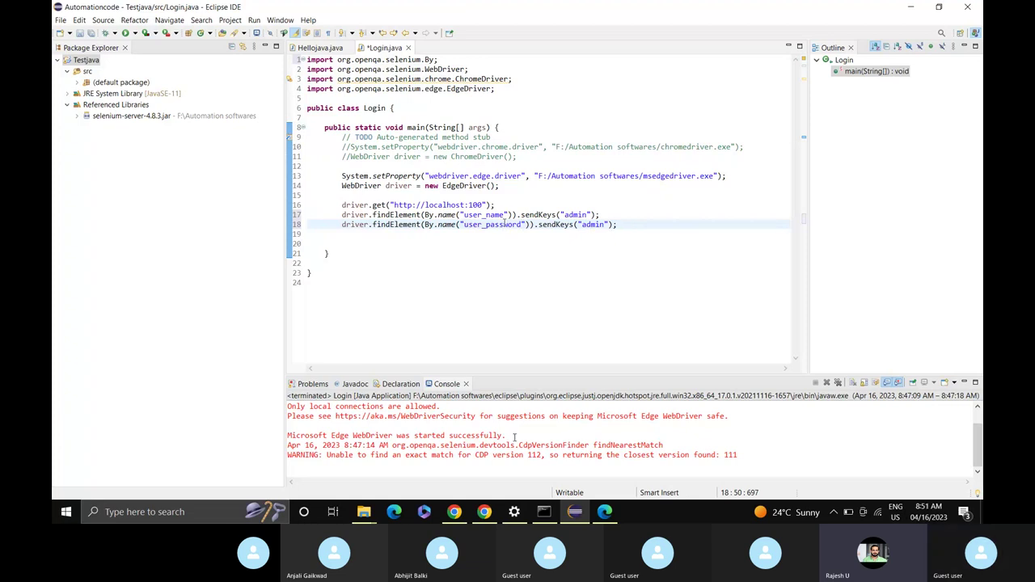
left_click(613, 516)
left_click(609, 515)
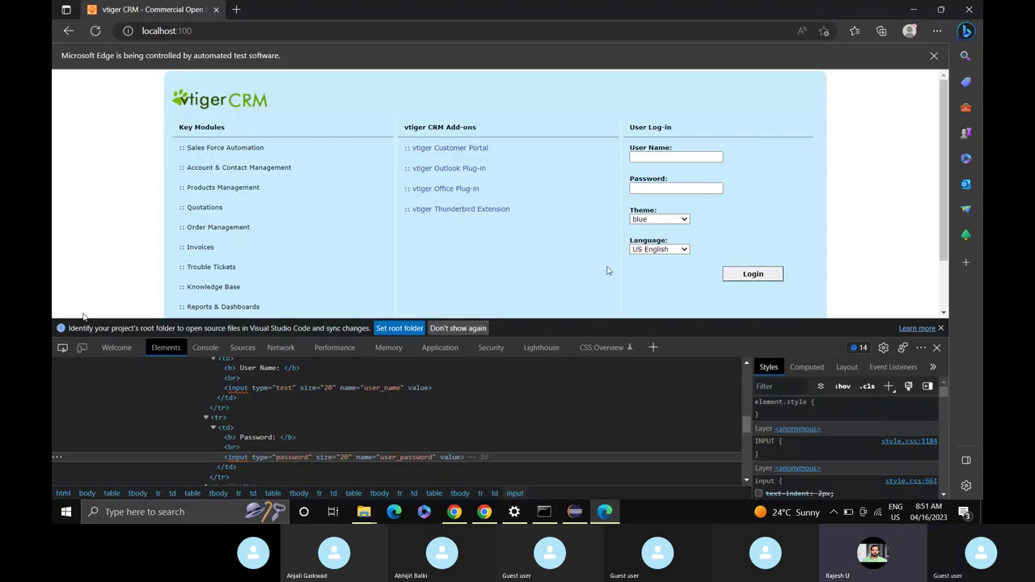
left_click(62, 347)
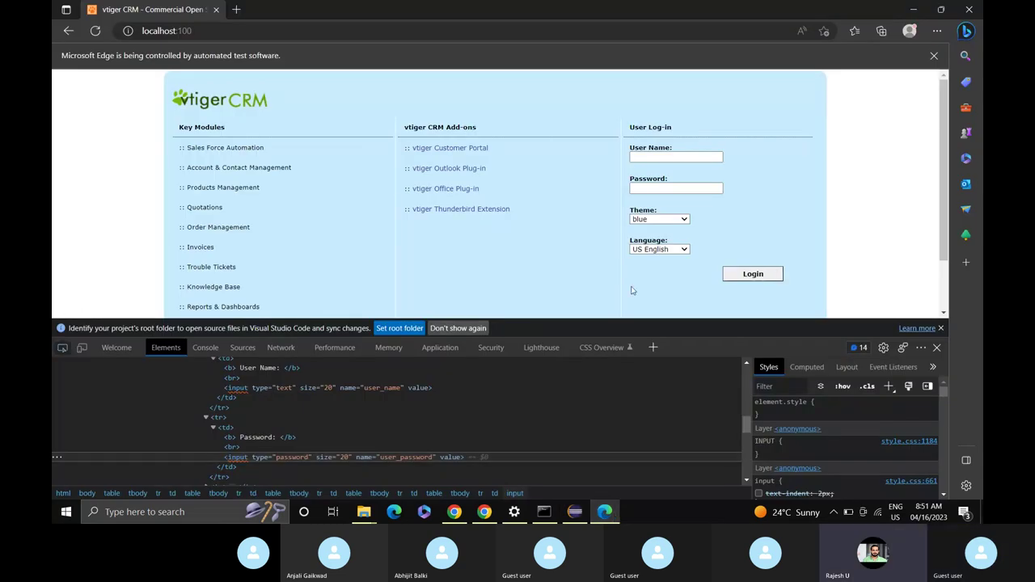
left_click(754, 275)
key("alt+Tab")
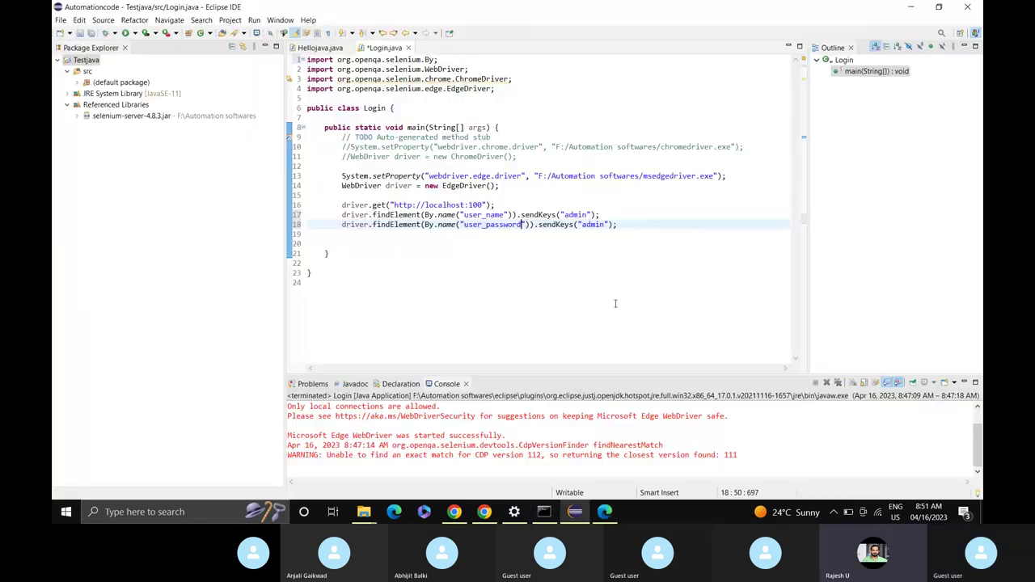
Duplicate the line 18 password statement onto a new line 19.
left_click(628, 227)
key("shift+Left")
key("shift+Left")
key("shift+Left")
key("shift+Left")
key("shift+Left")
key("shift+Left")
key("shift+Left")
key("shift+Left")
key("shift+Left")
key("shift+Left")
key("shift+Left")
key("shift+Left")
key("shift+Left")
key("shift+Left")
key("shift+Left")
key("shift+Left")
key("shift+Left")
key("shift+Left")
key("shift+Left")
key("shift+Left")
key("shift+Left")
key("shift+Left")
key("shift+Left")
key("shift+Left")
key("shift+Left")
key("shift+Left")
key("shift+Left")
key("shift+Left")
key("shift+Left")
key("shift+Left")
key("shift+Left")
key("shift+Left")
key("shift+Left")
key("shift+Left")
key("shift+Left")
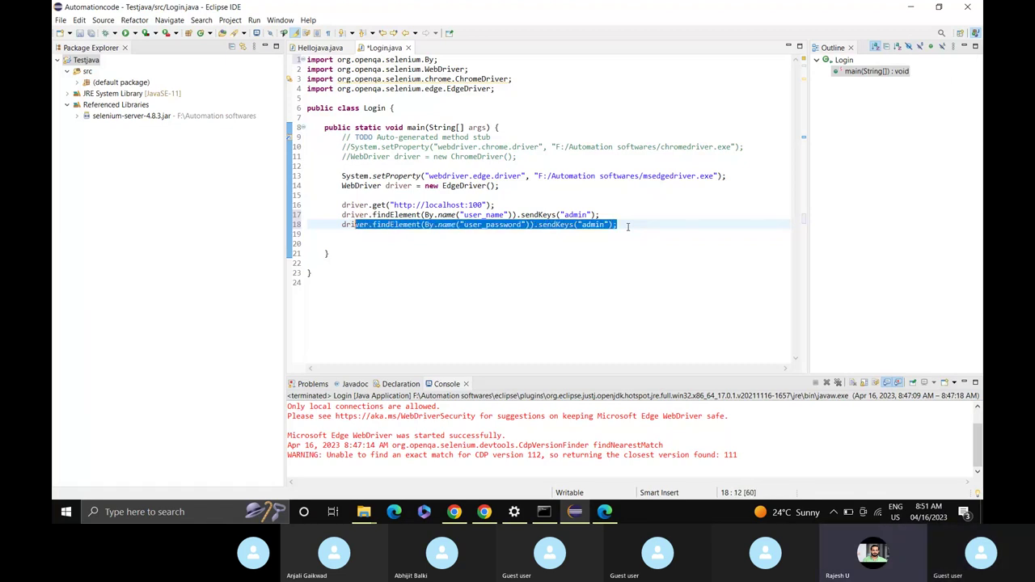
key("shift+Left")
key("ctrl+c")
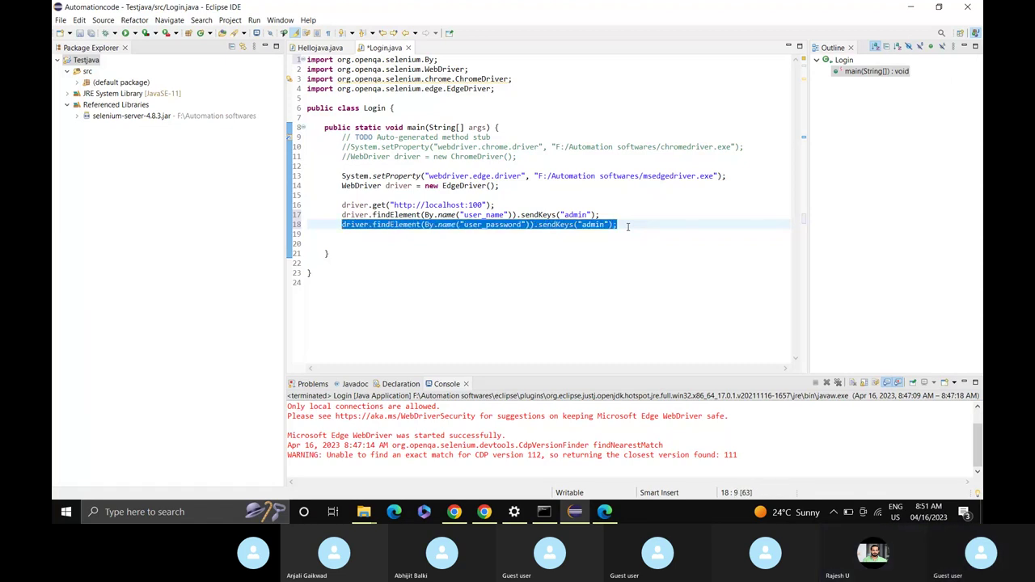
left_click(628, 226)
key("Return")
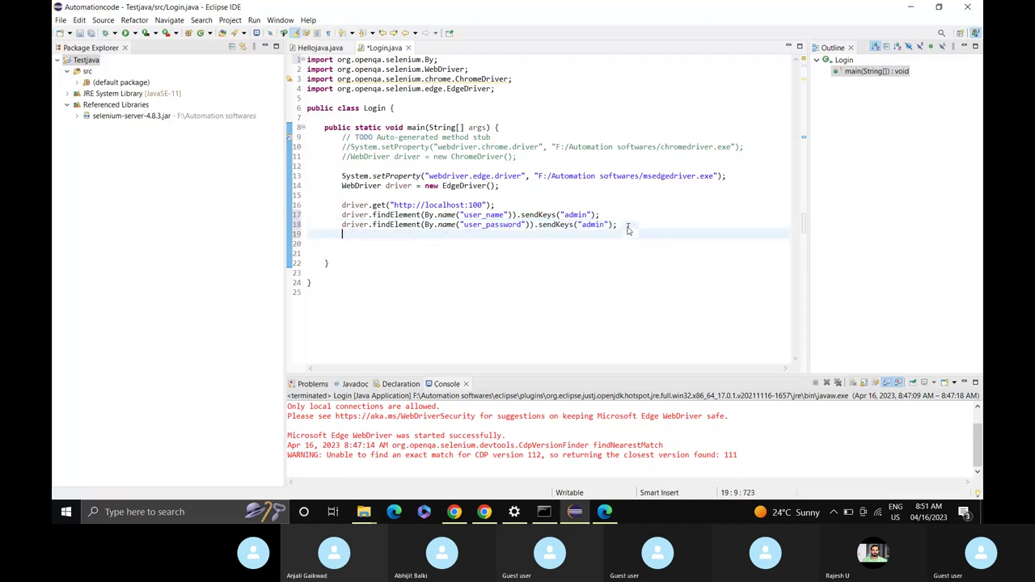
key("ctrl+v")
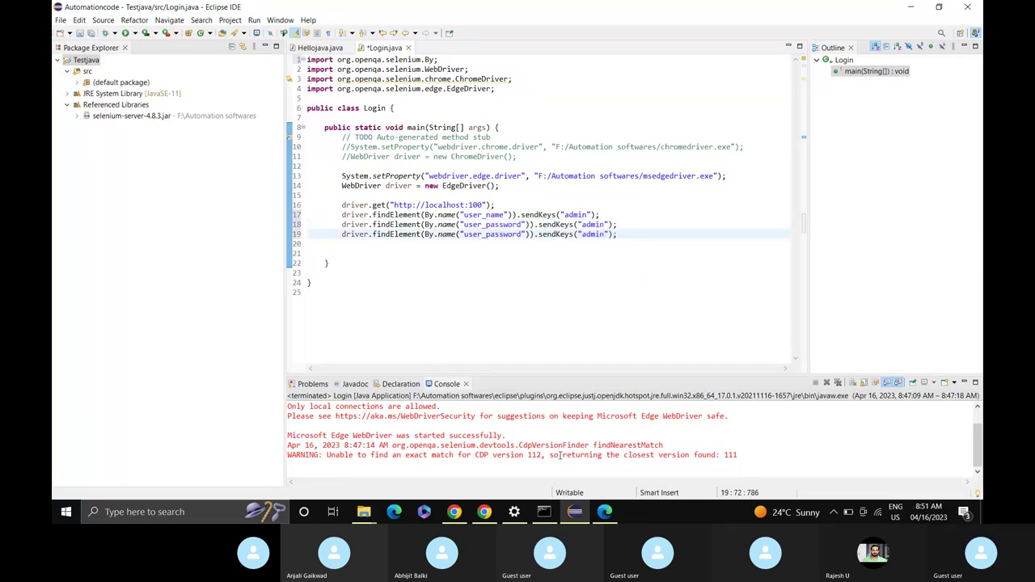
Pick the Login button in Edge DevTools, select its name value 'Login', and return to Eclipse.
mouse_move(605, 515)
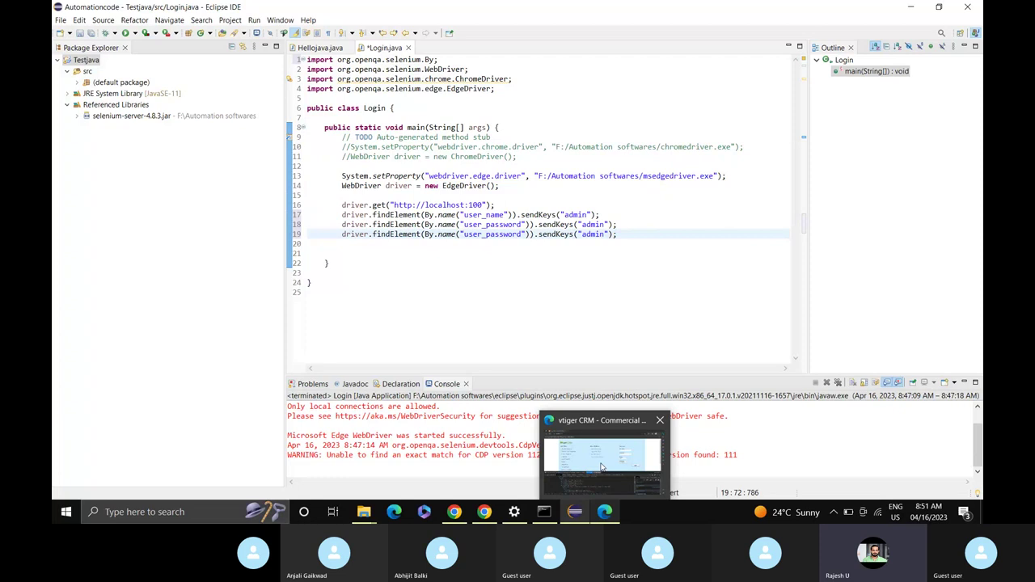
left_click(601, 467)
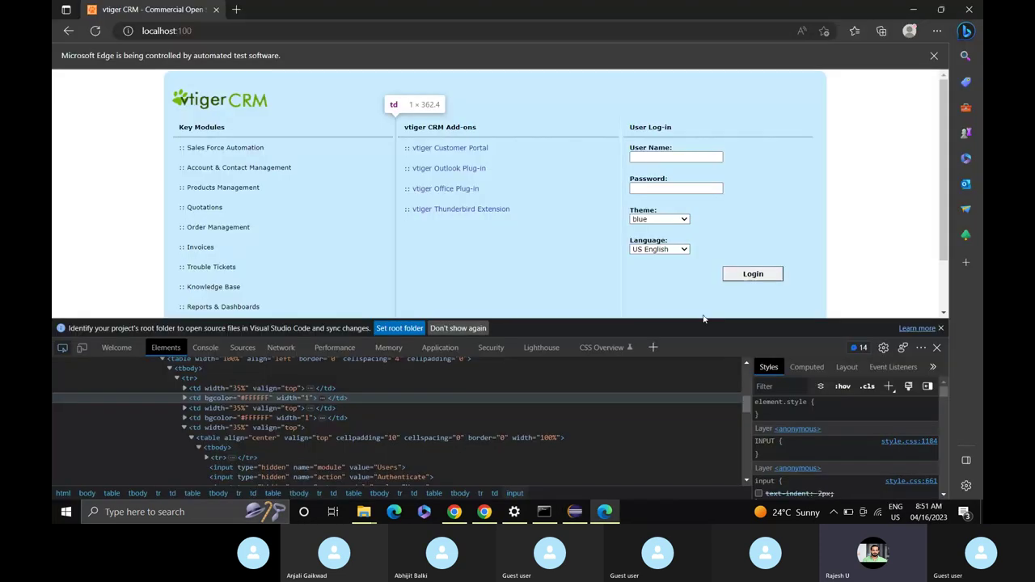
left_click(753, 274)
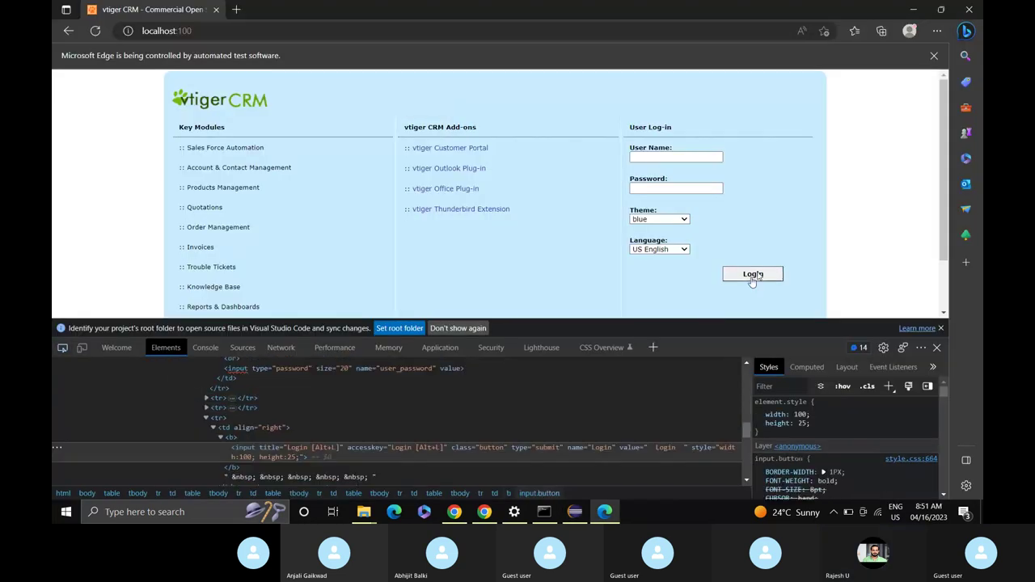
double_click(601, 451)
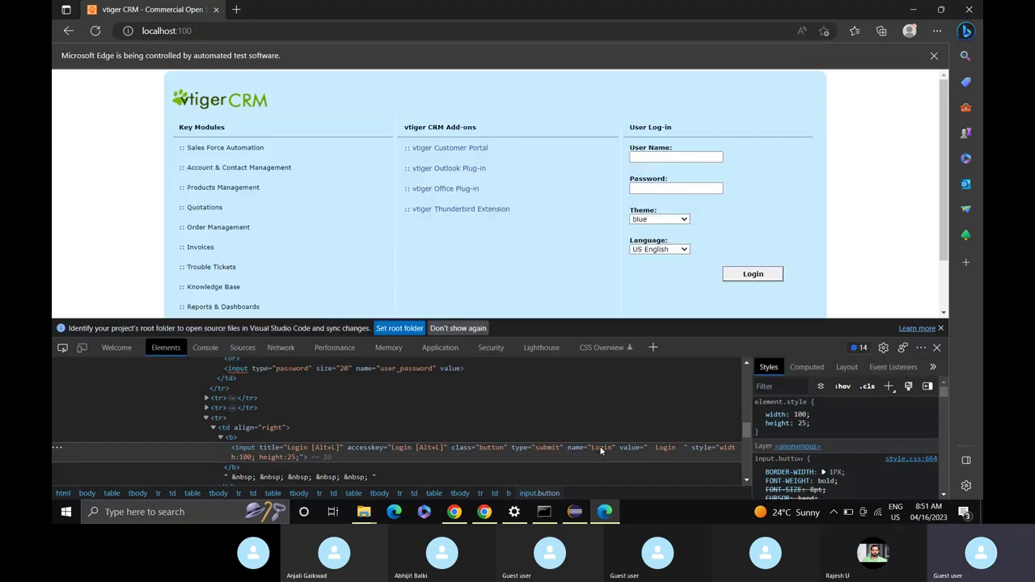
left_click(577, 522)
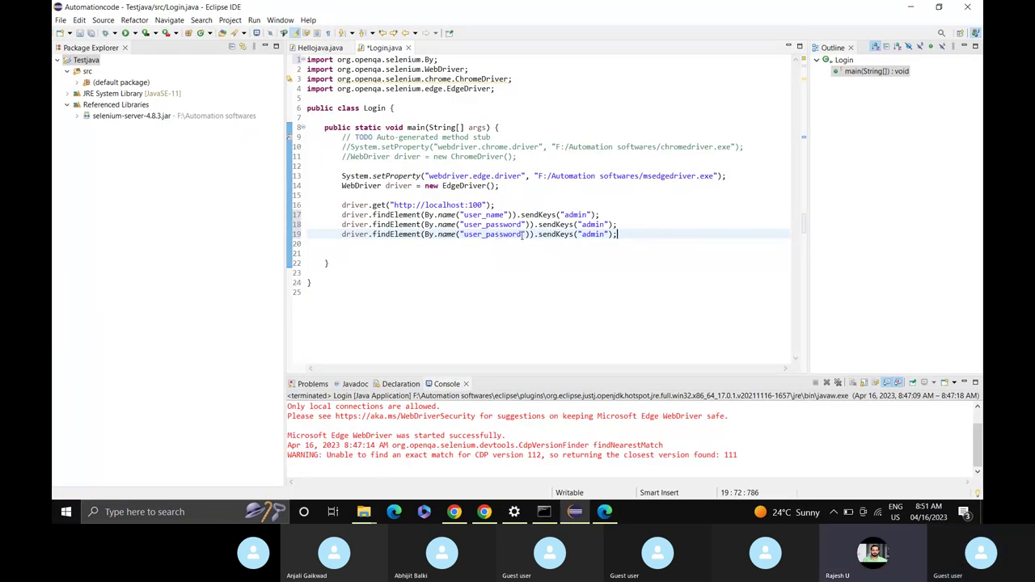
Change line 19's locator from user_password to "Login" and delete its sendKeys("admin") call.
left_click_drag(522, 234, 464, 234)
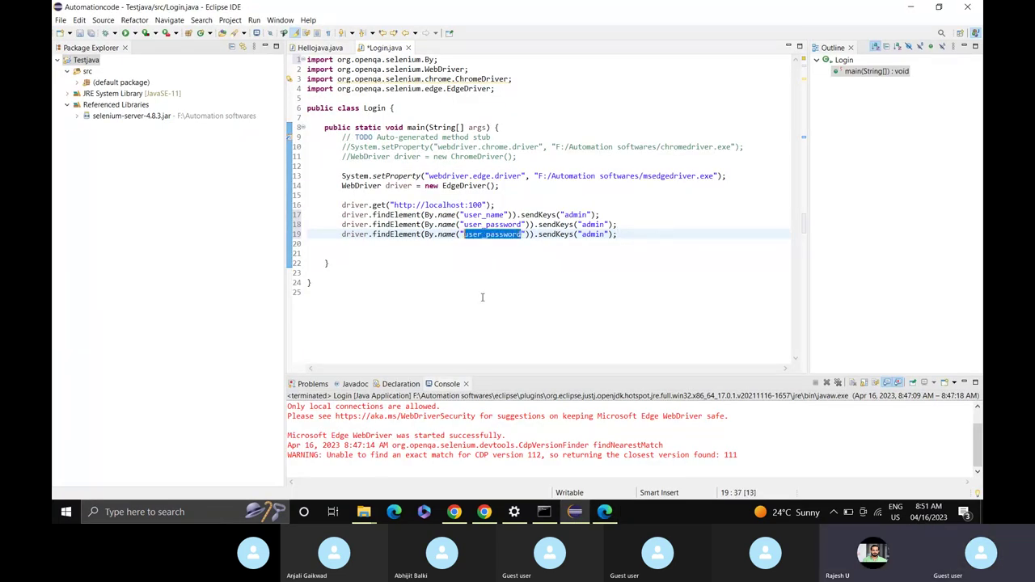
type("Login")
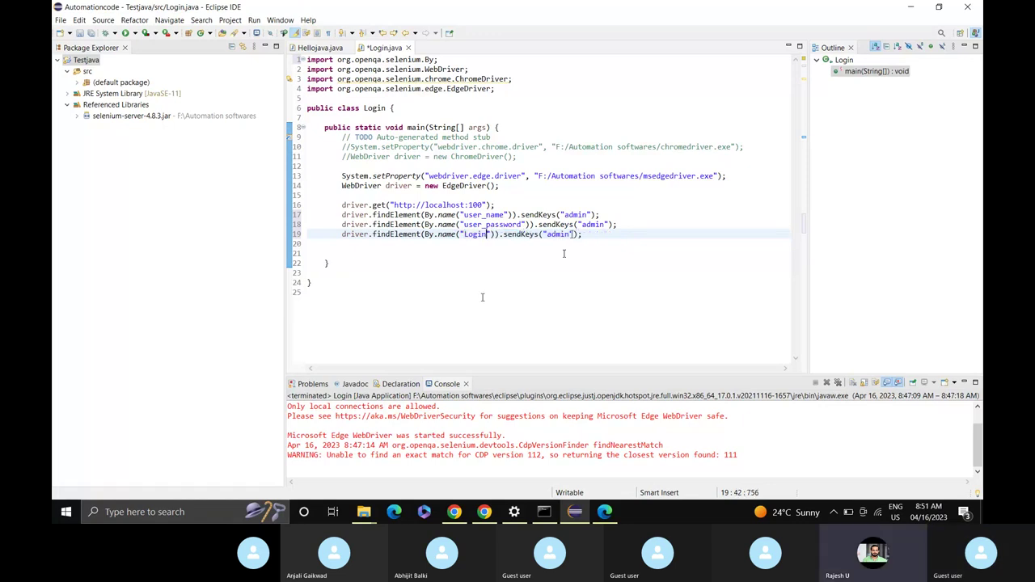
key("End")
key("Left")
key("shift+Left")
key("shift+Left")
key("shift+Left")
key("shift+Left")
key("shift+Left")
key("shift+Left")
key("shift+Left")
key("shift+Left")
key("shift+Left")
key("shift+Left")
key("shift+Left")
key("shift+Left")
key("shift+Left")
key("shift+Left")
key("shift+Left")
key("shift+Left")
key("shift+Left")
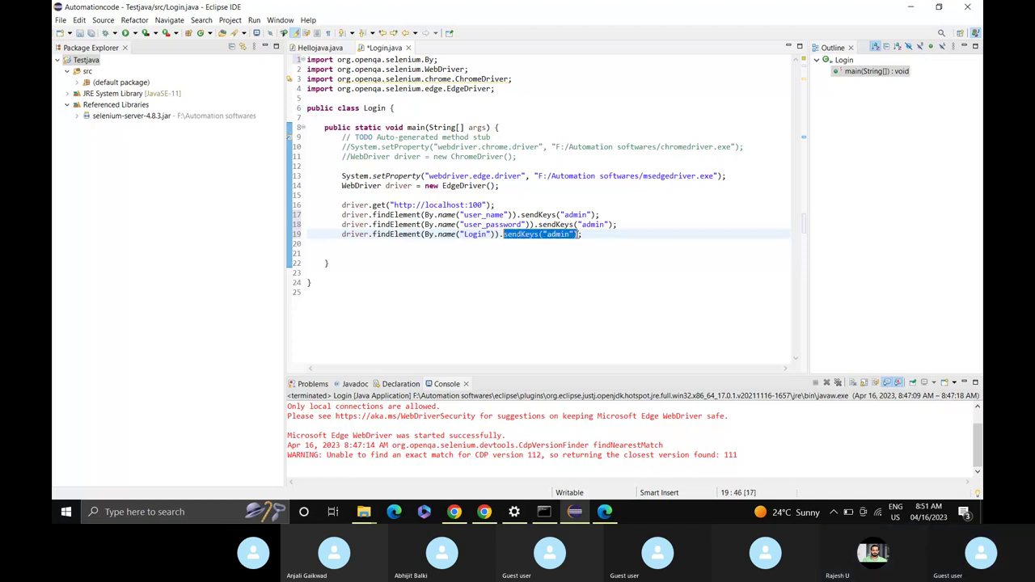
key("BackSpace")
Append click() to line 19 via content assist and save Login.java.
type("cl")
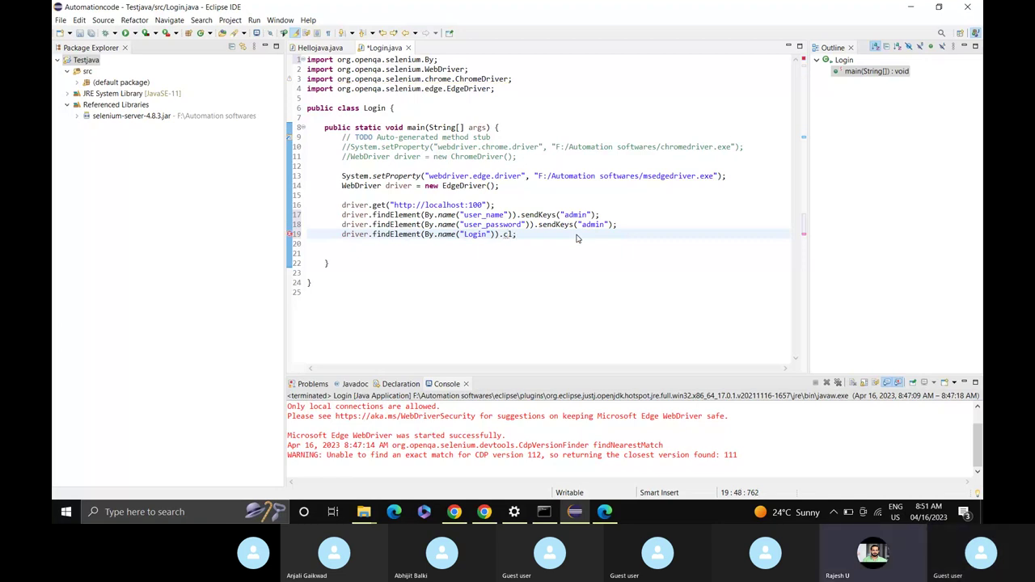
key("BackSpace")
key("BackSpace")
key("BackSpace")
type(".")
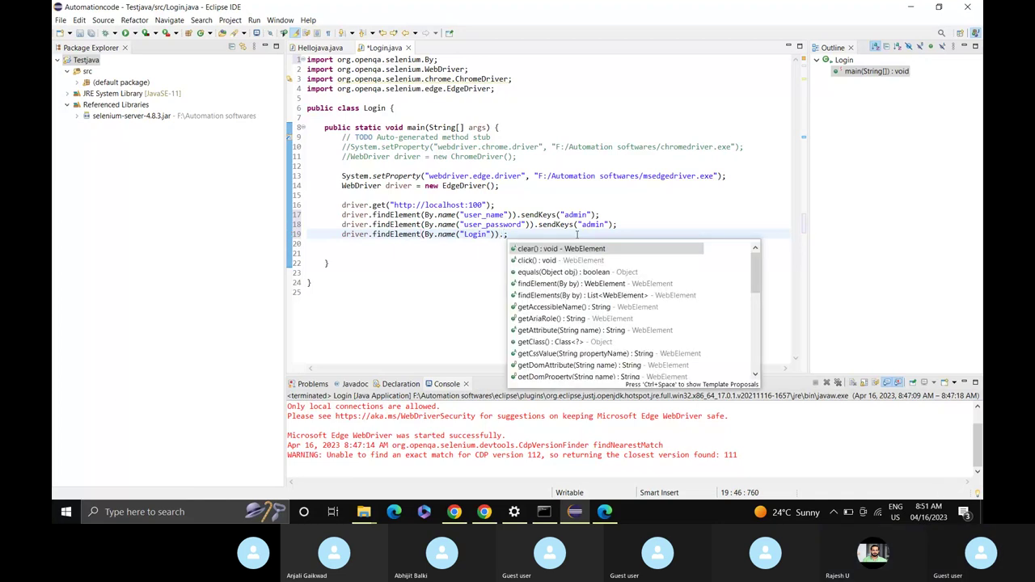
key("Down")
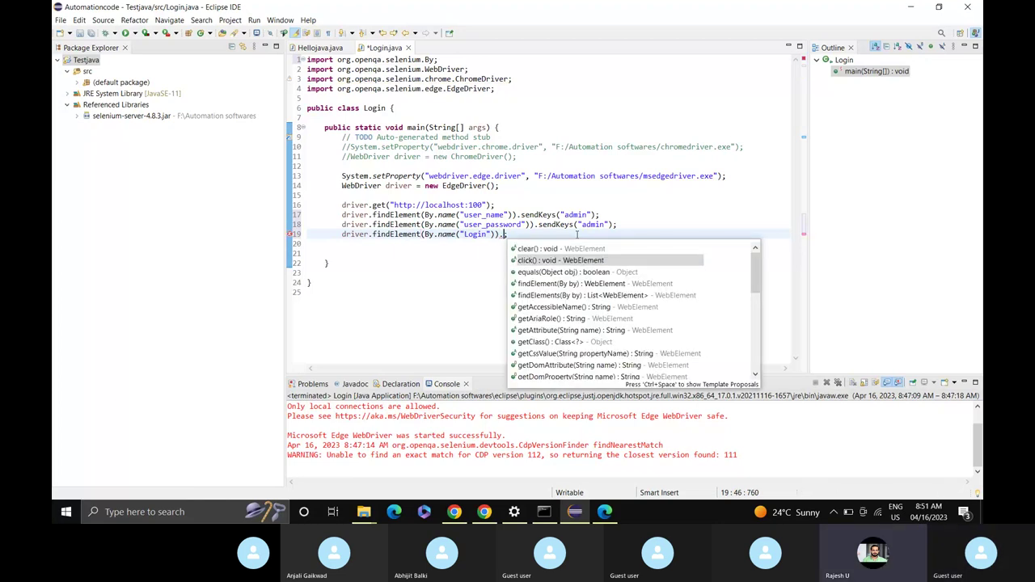
key("Return")
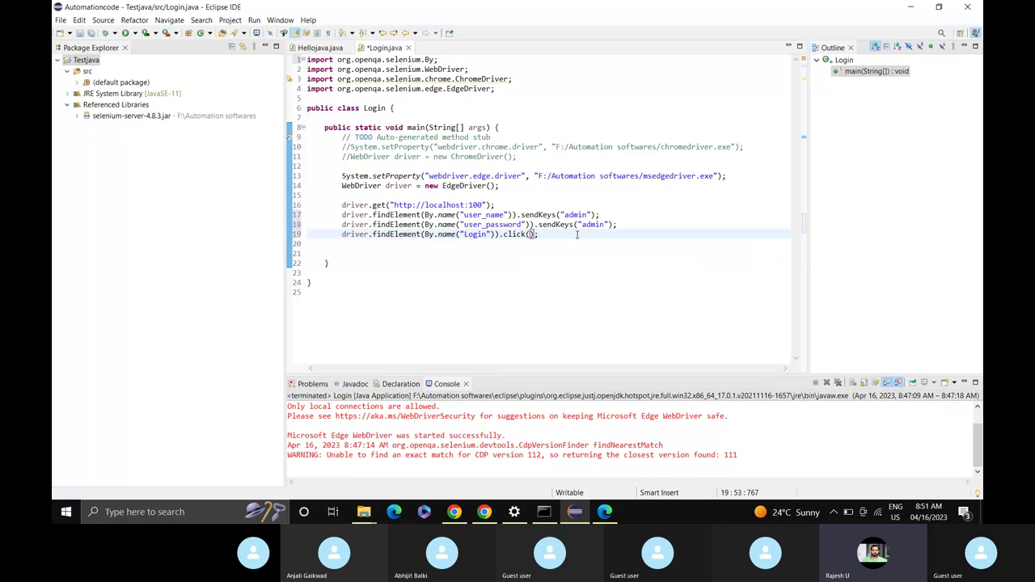
key("Right")
key("ctrl+s")
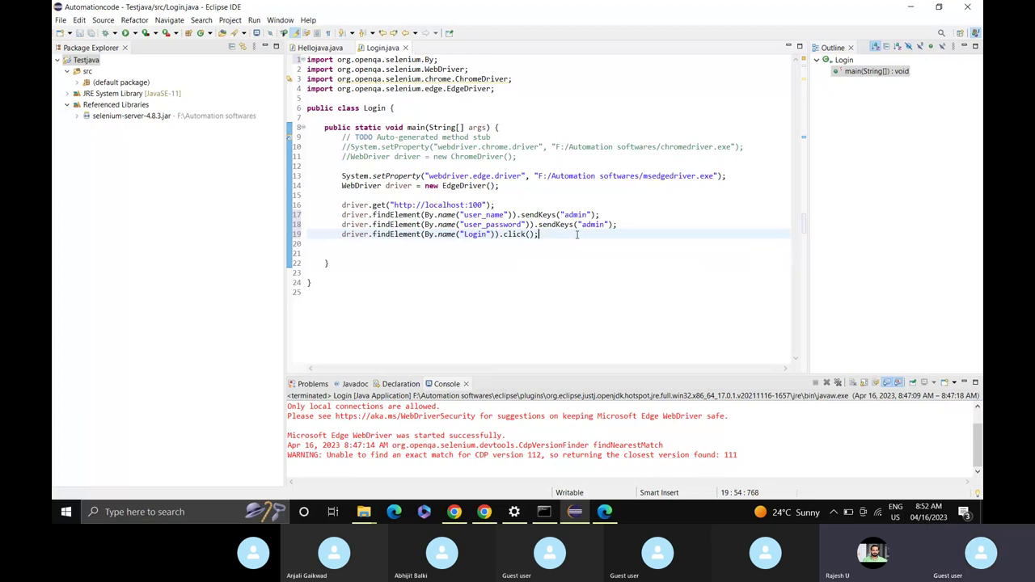
Run the Login program so Edge signs into vtiger CRM at localhost:100.
left_click(126, 34)
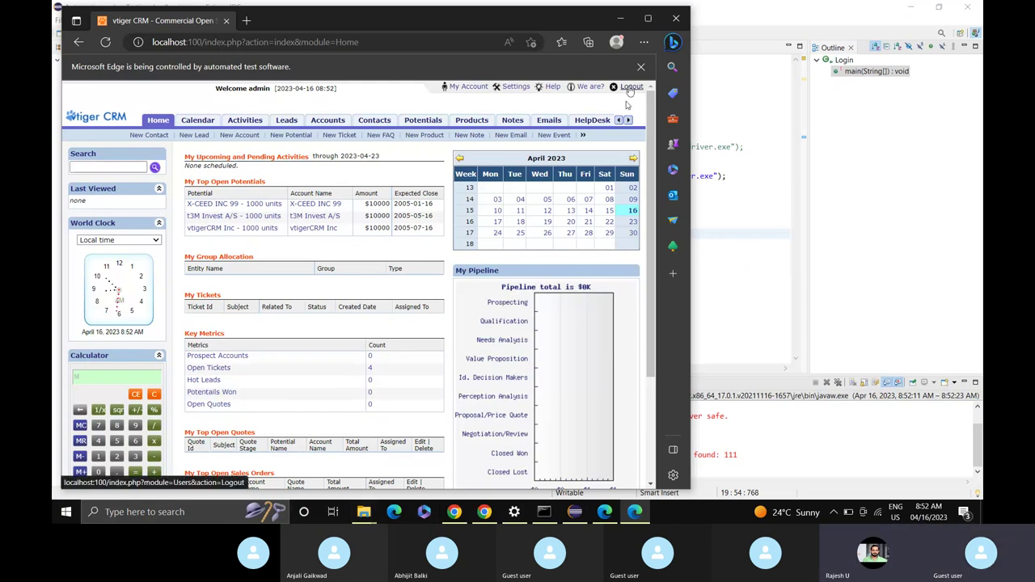
Inspect the Logout link and dock the developer tools below the page.
right_click(630, 89)
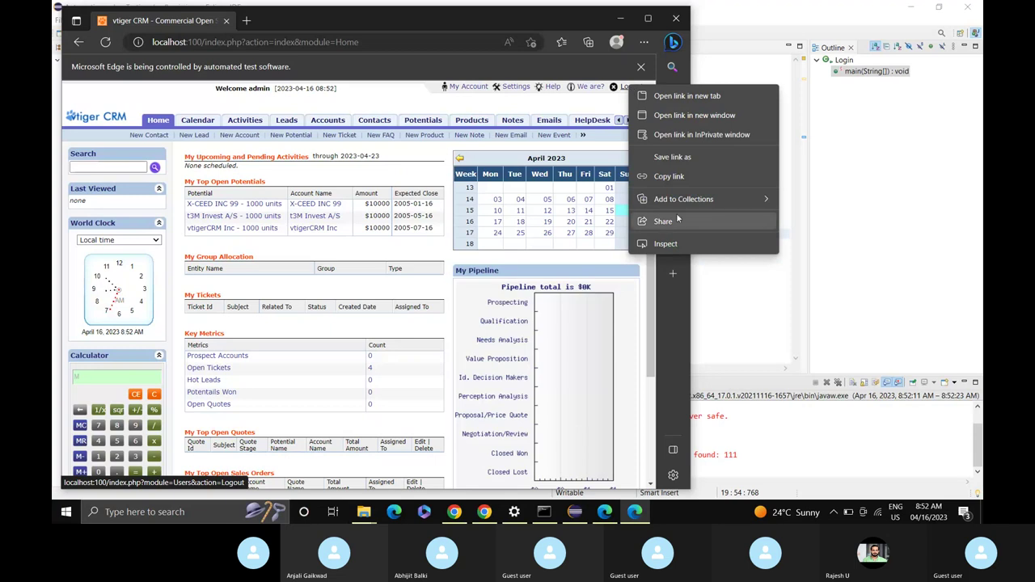
left_click(666, 244)
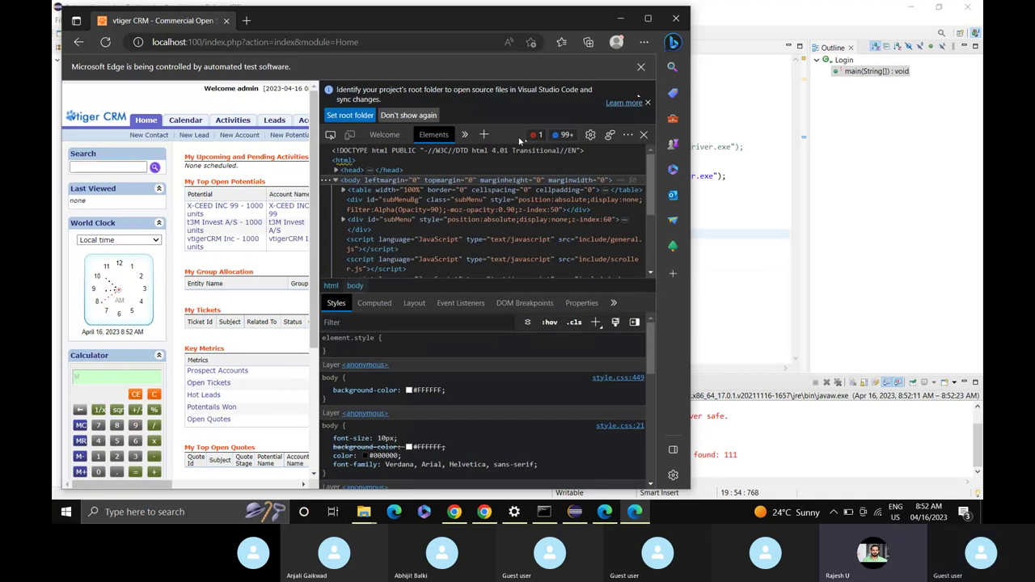
left_click(627, 134)
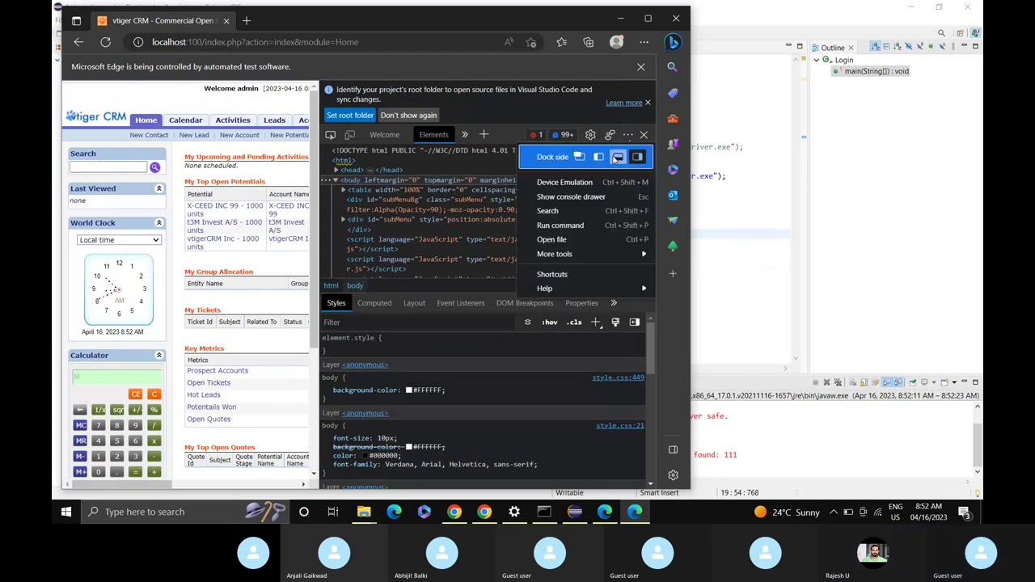
left_click(617, 157)
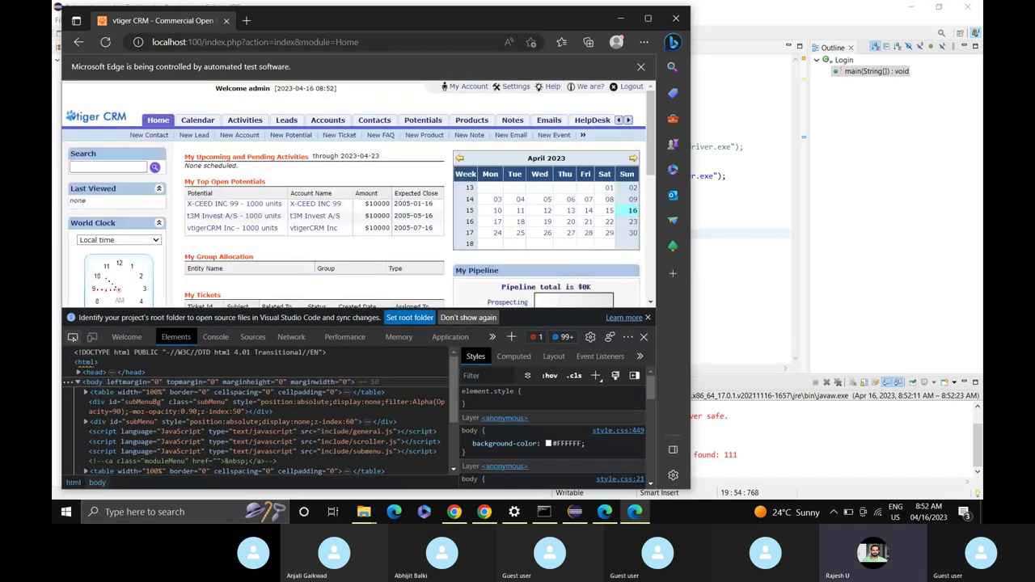
Pick the Logout link, expand it to reveal its 'Logout' text, then minimize Edge.
left_click(73, 336)
left_click(620, 90)
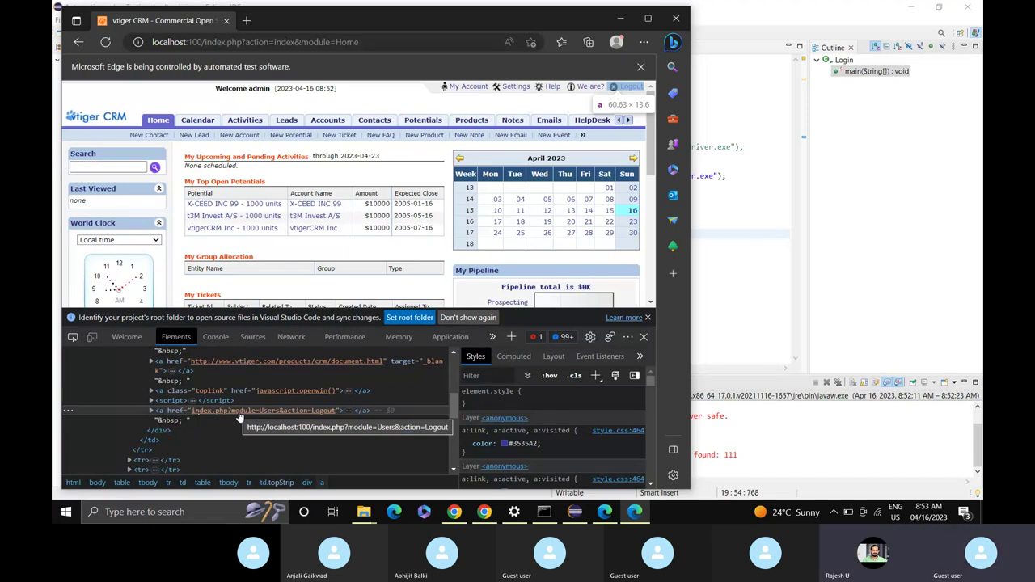
left_click(151, 411)
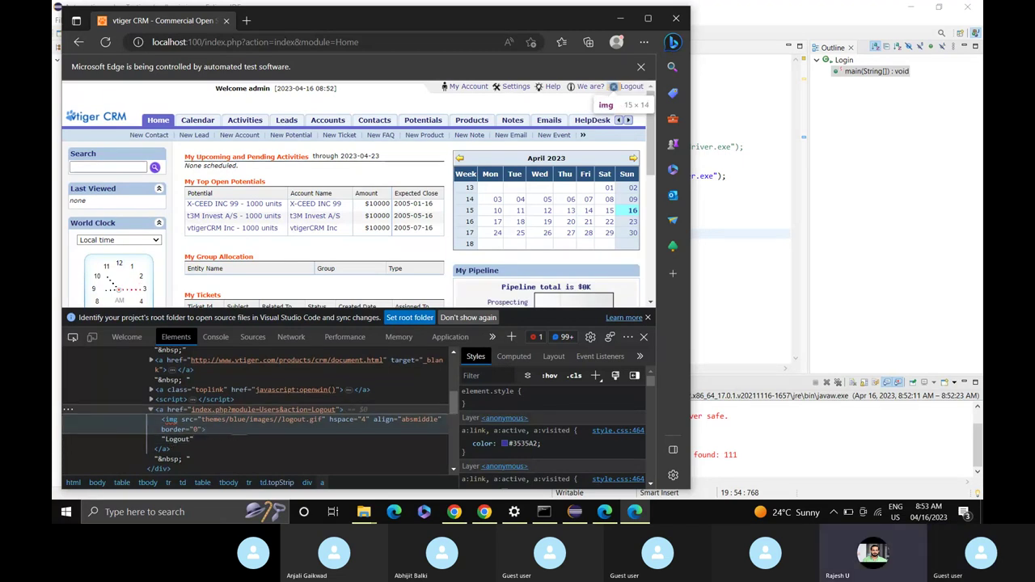
scroll(232, 435, "down", 2)
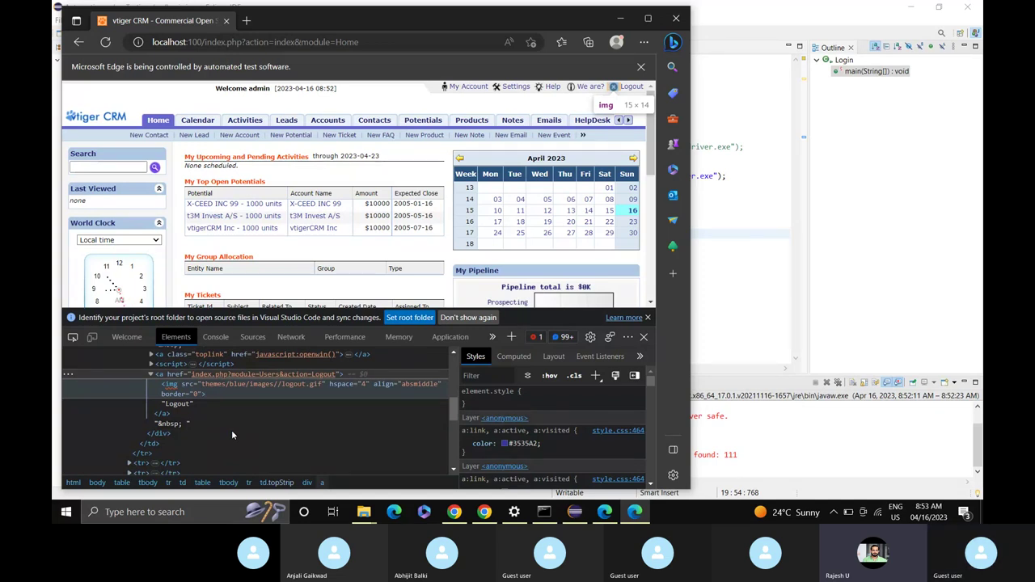
left_click(178, 407)
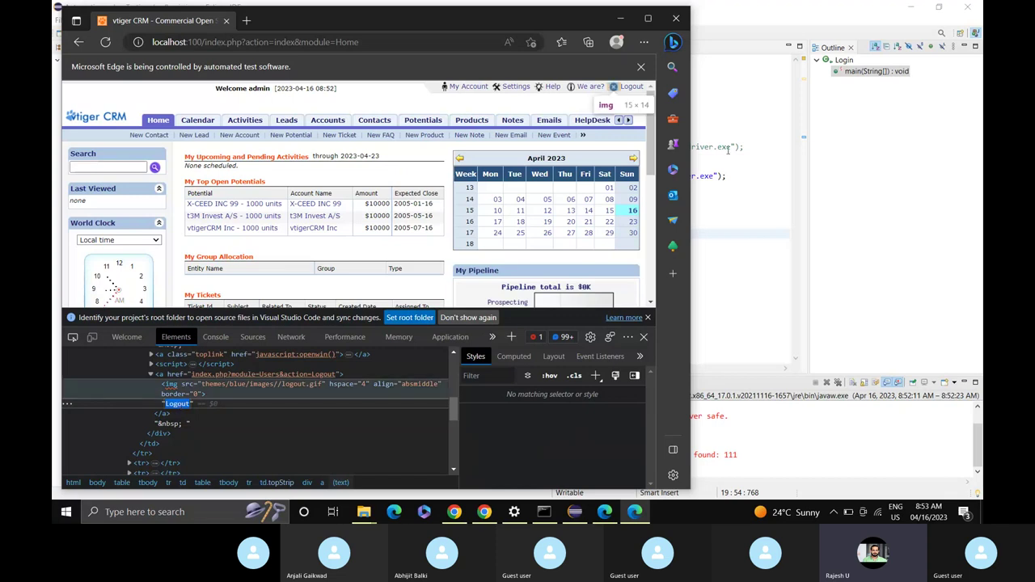
left_click(619, 21)
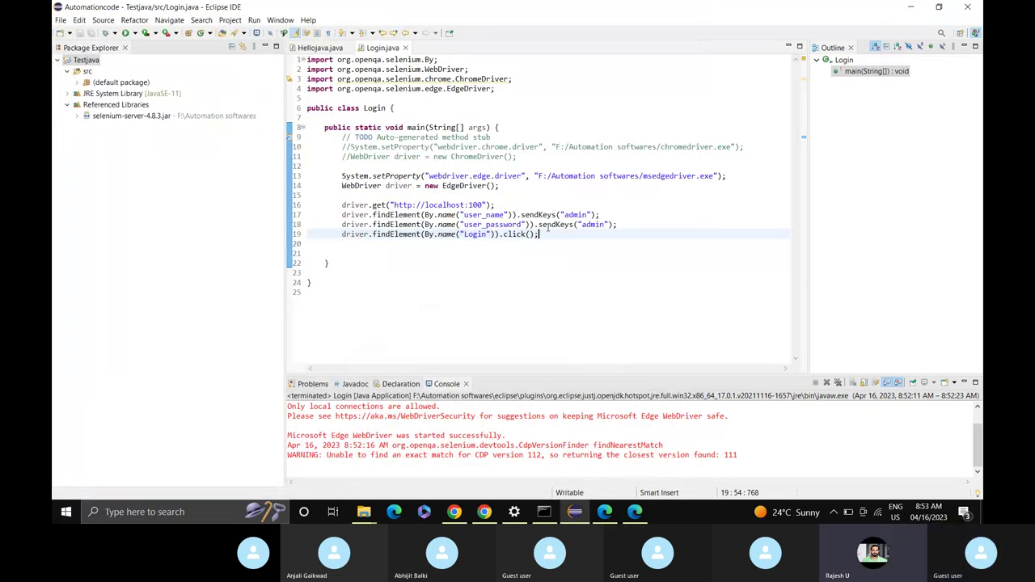
Add line 20 with driver.findElement(By.linkText("Logout")) using content assist.
key("Return")
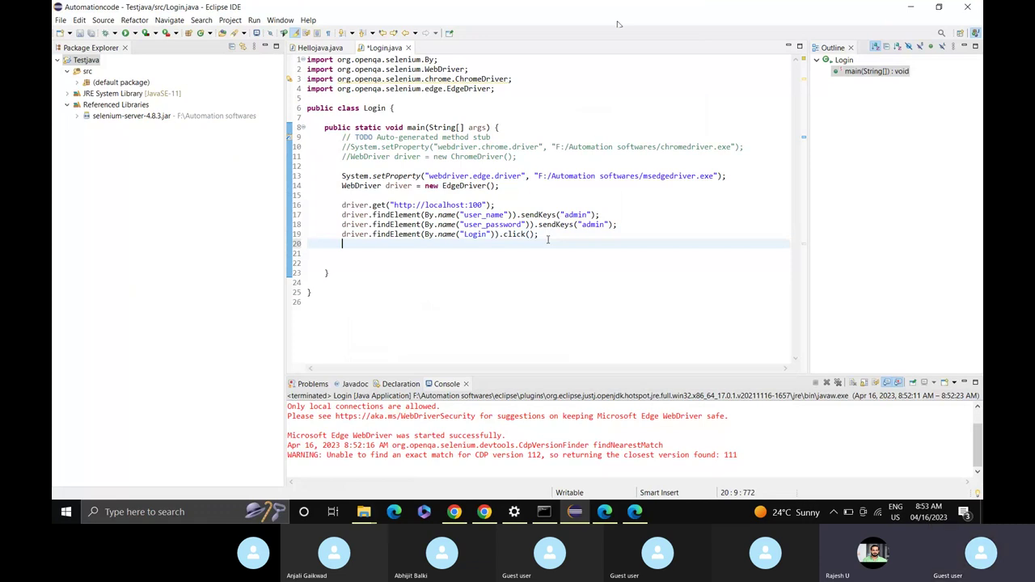
type("driver.fin")
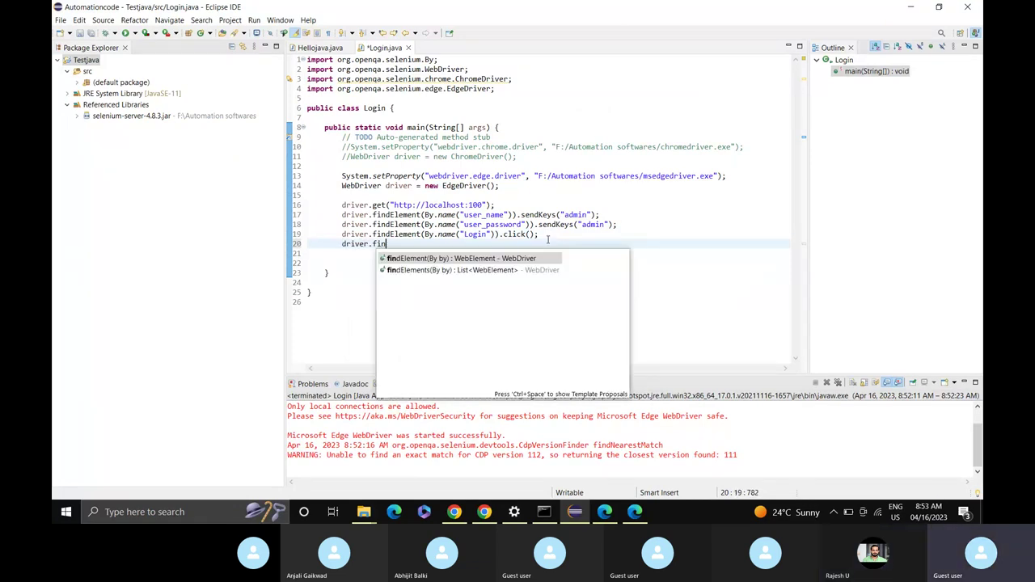
key("Return")
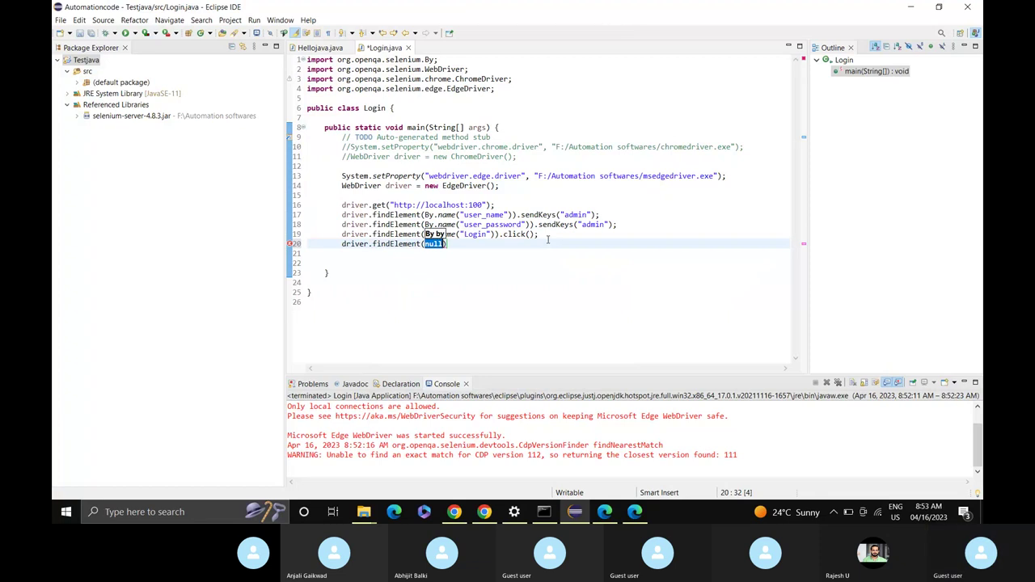
type("By.")
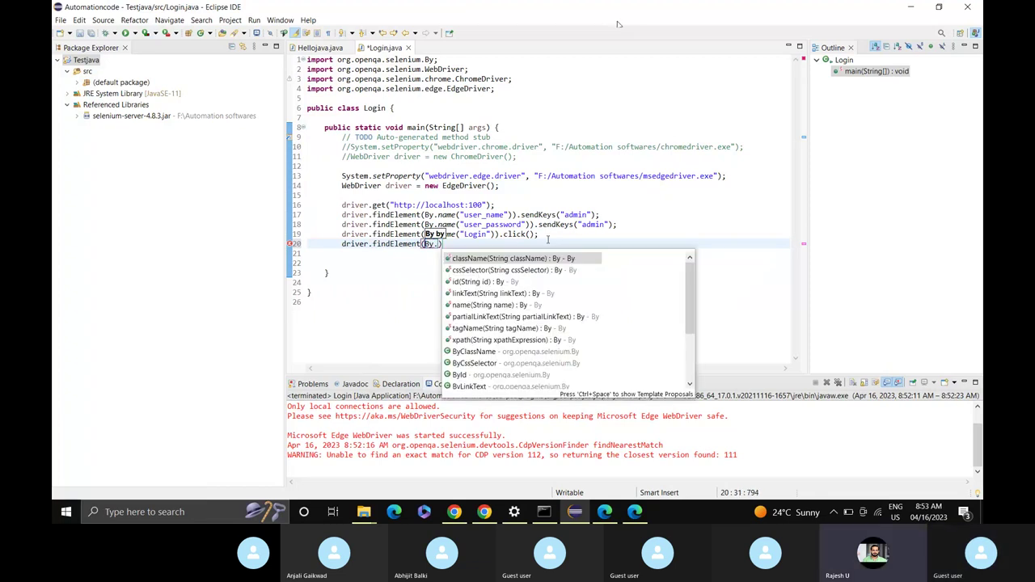
type("li")
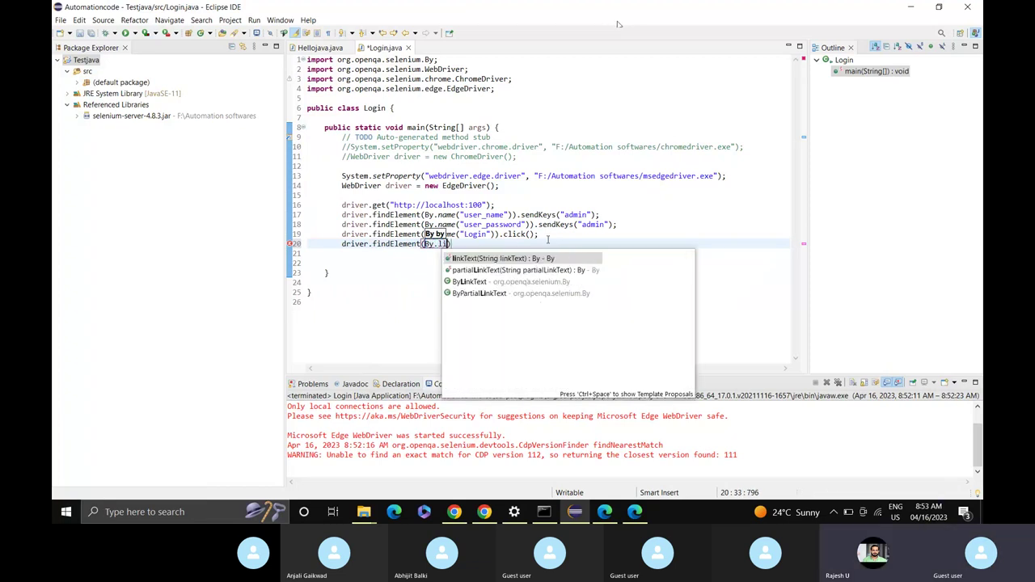
key("Return")
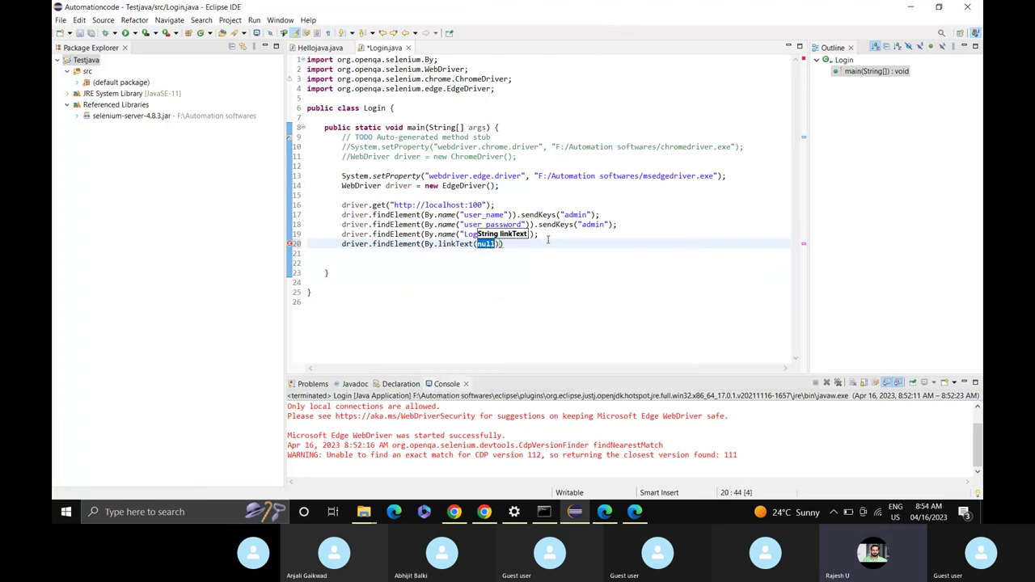
type("\"")
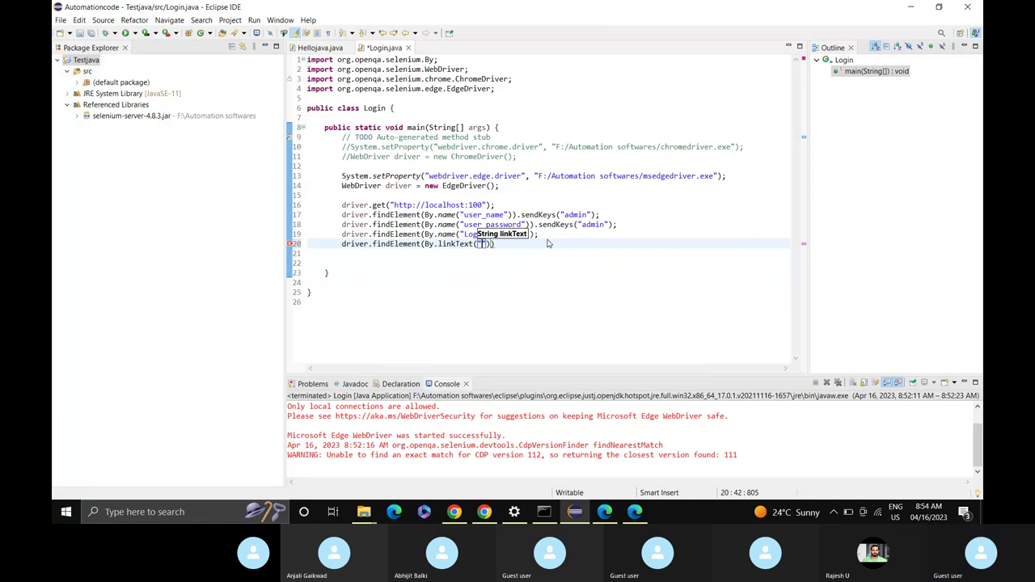
type("Logout")
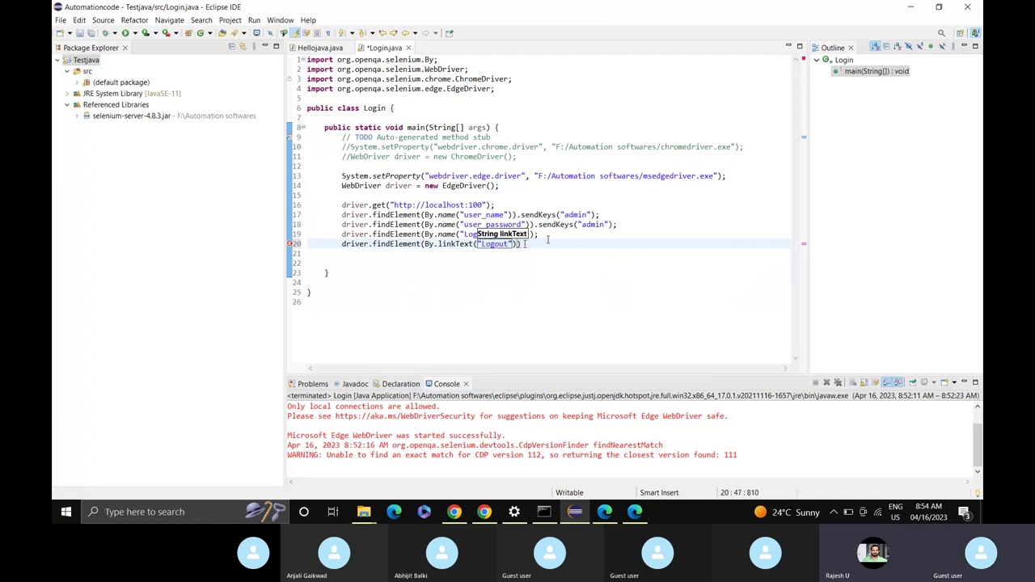
Finish line 20 with .click(); and save Login.java.
key("End")
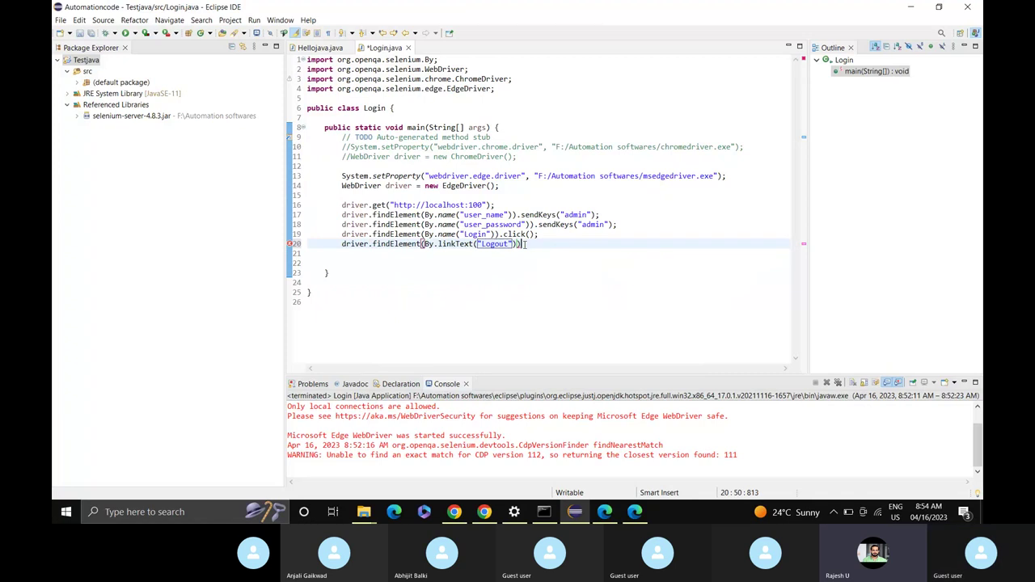
type(".")
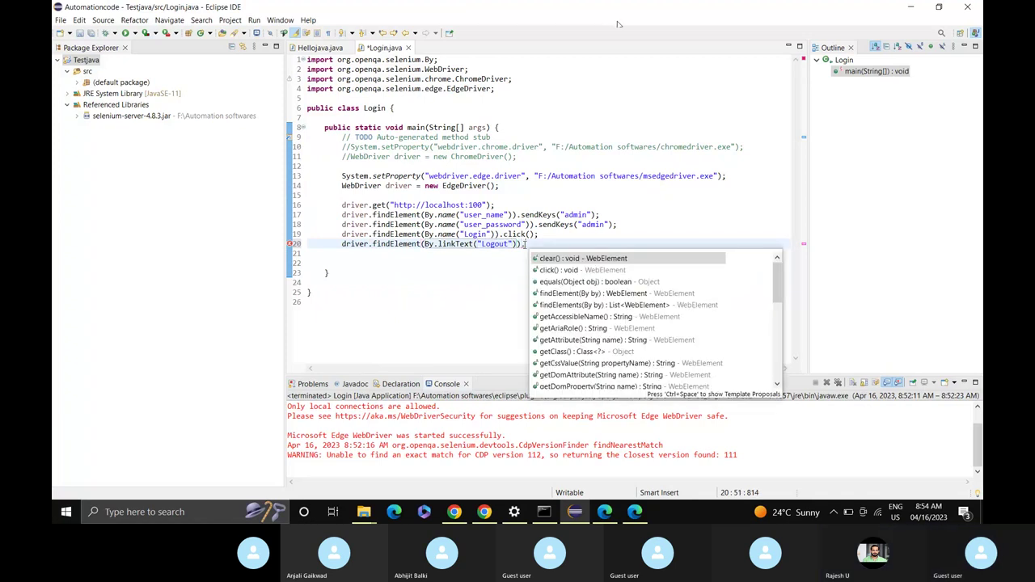
key("Down")
key("Return")
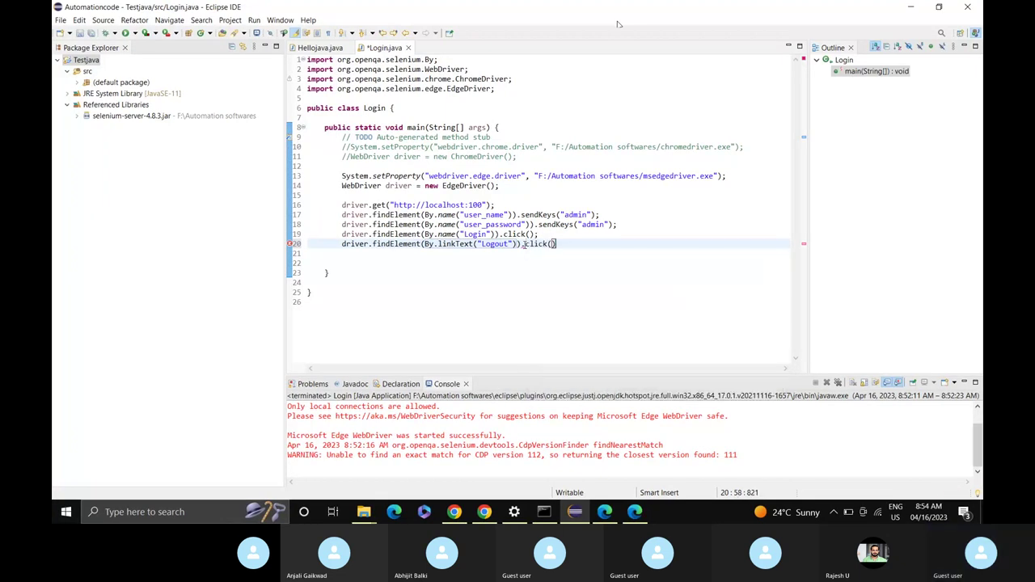
type(";")
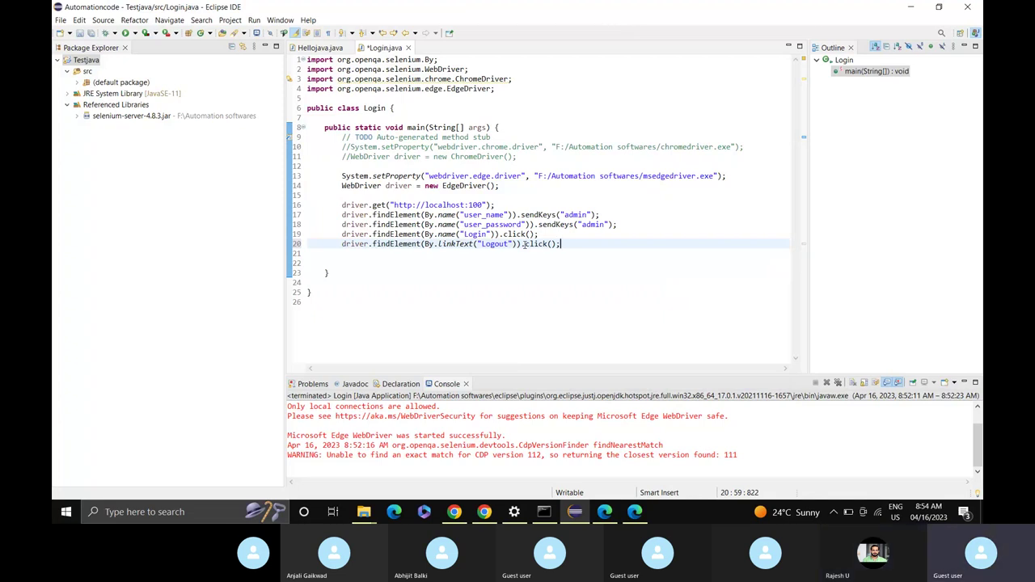
key("ctrl+s")
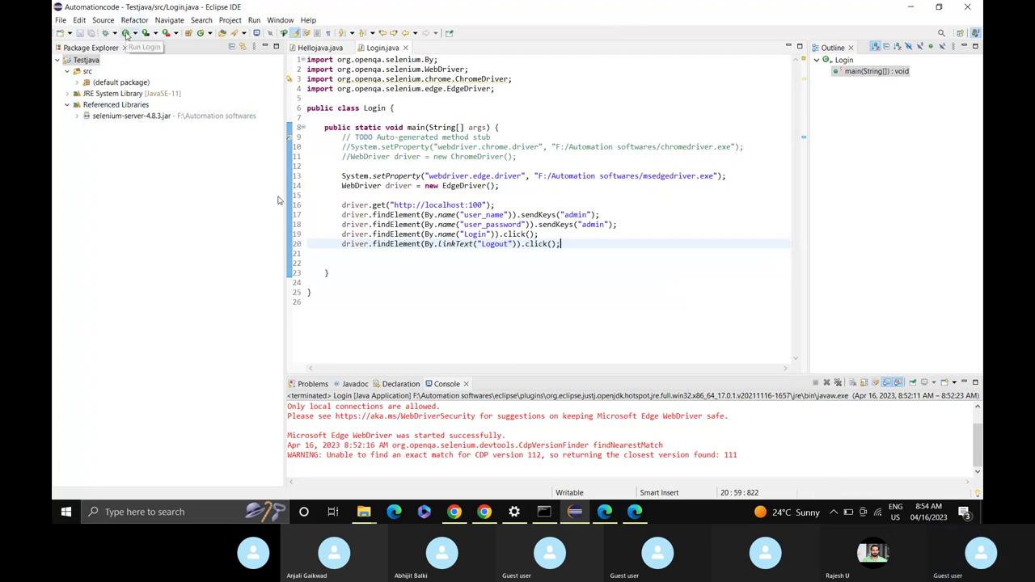
Run Login to sign into and out of vtiger CRM, then close the automated Edge window.
left_click(126, 33)
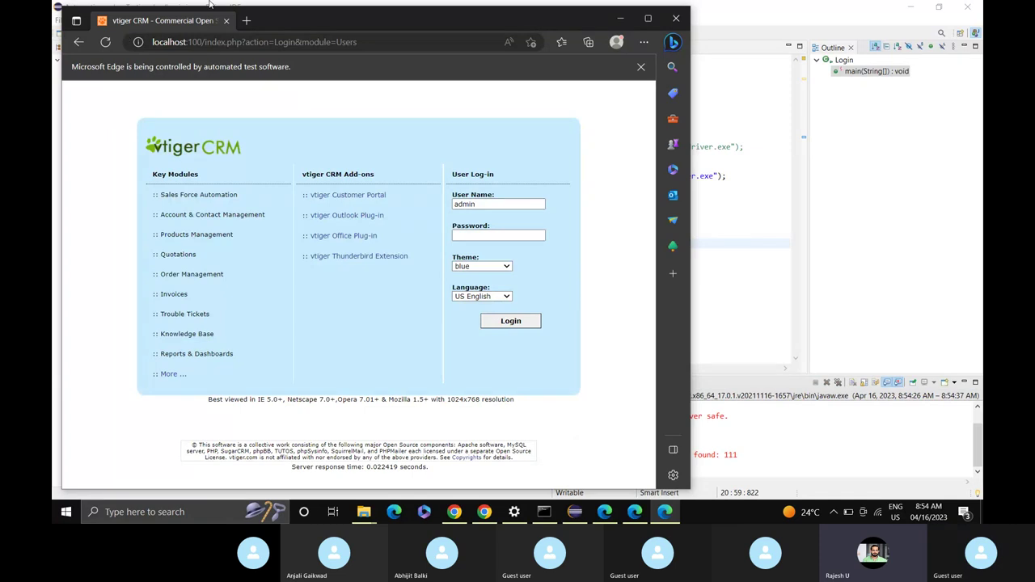
left_click(675, 20)
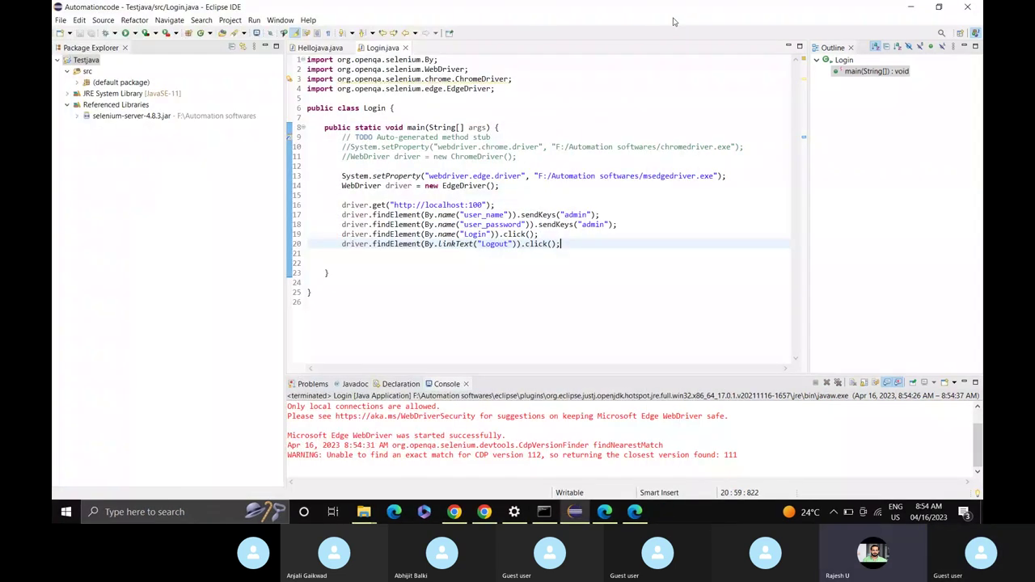
Add driver.close(); on line 21 after the Logout step and save Login.java.
key("Return")
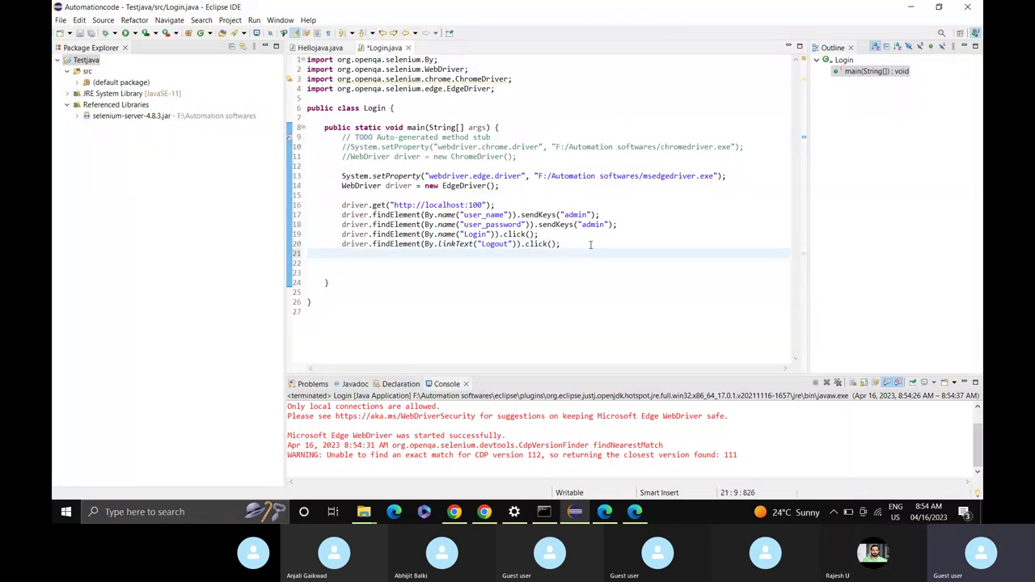
type("driver.")
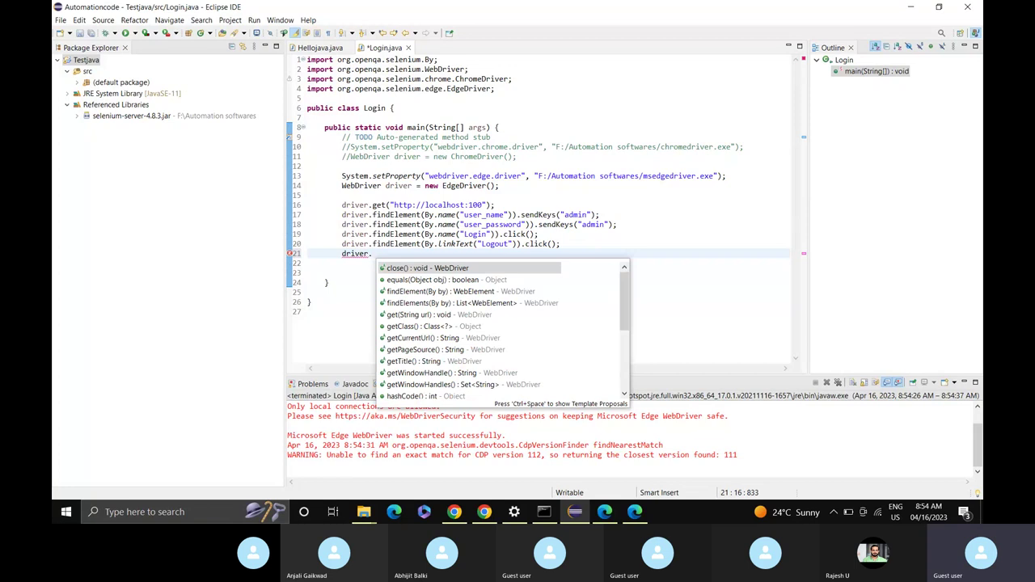
key("Return")
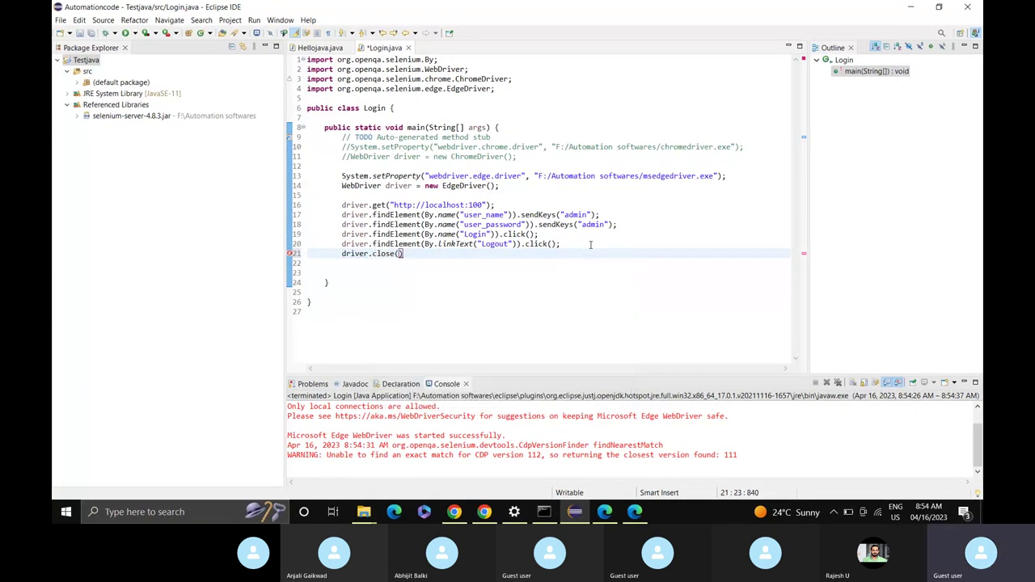
type(";")
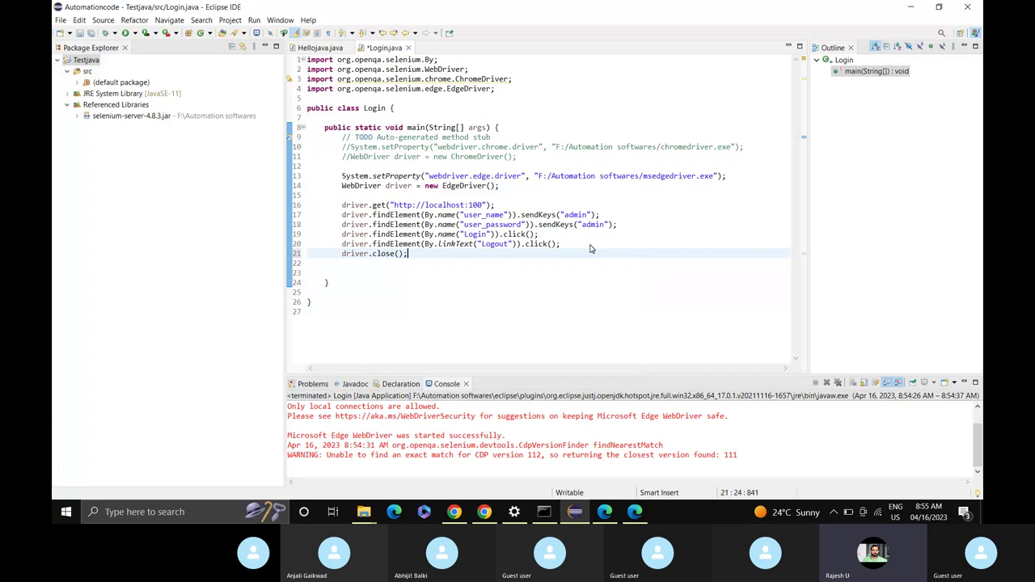
key("ctrl+s")
Review the finished Login.java, which logs into localhost:100 in Edge, logs out and closes.
mouse_move(454, 511)
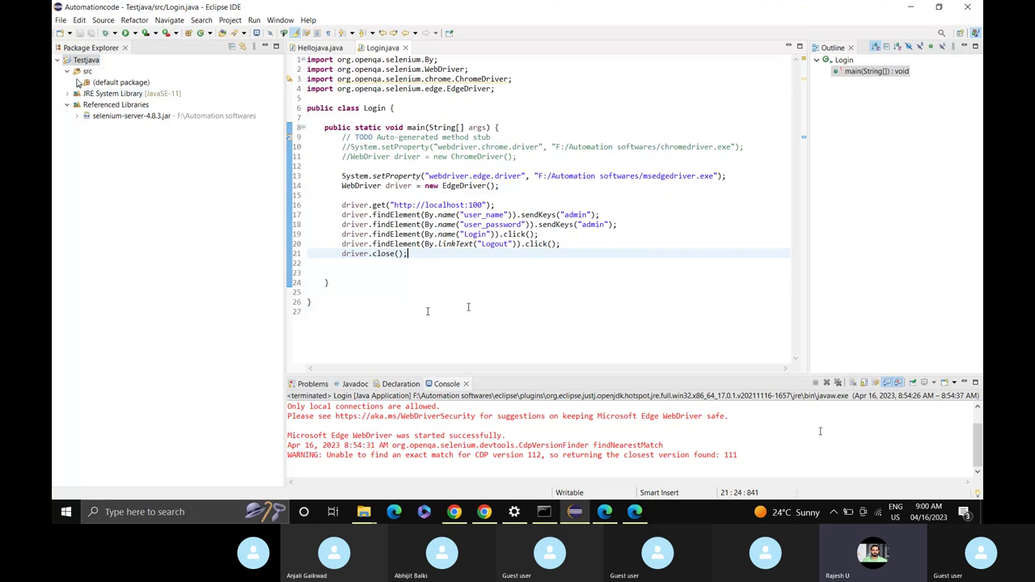
Collapse the Testjava project tree, then open and cancel the generic New Project wizard.
left_click(68, 74)
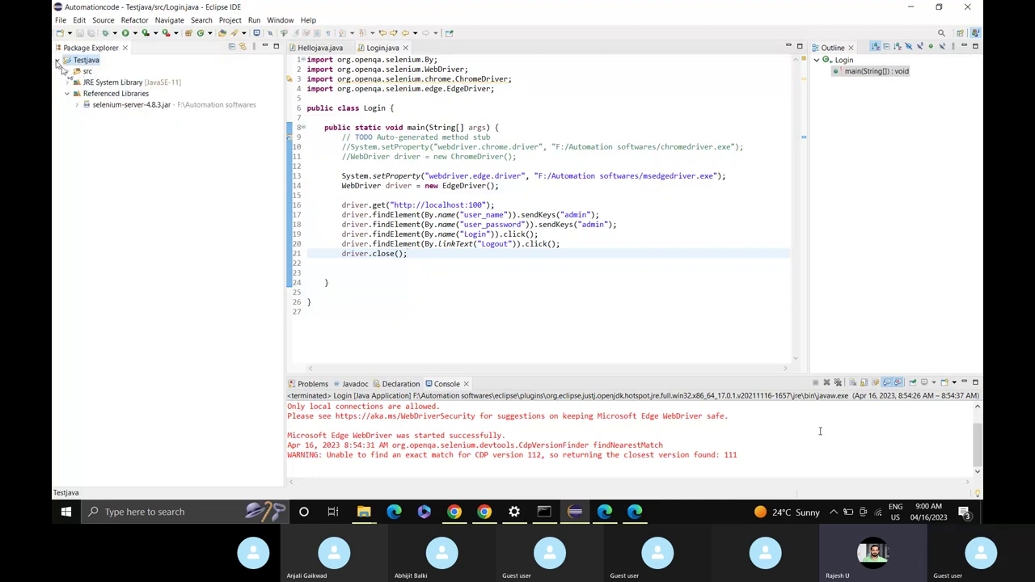
left_click(58, 62)
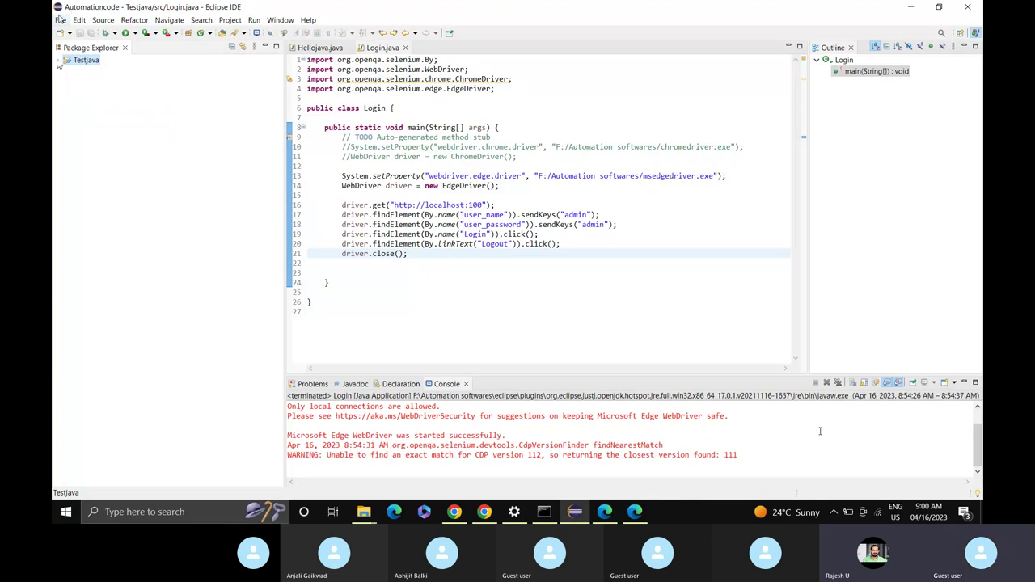
left_click(59, 18)
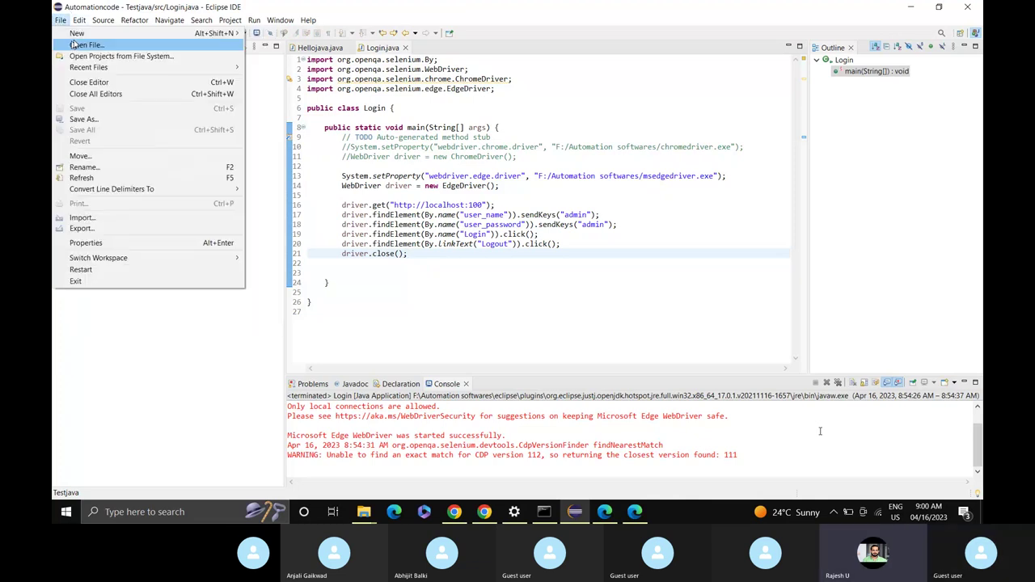
mouse_move(97, 33)
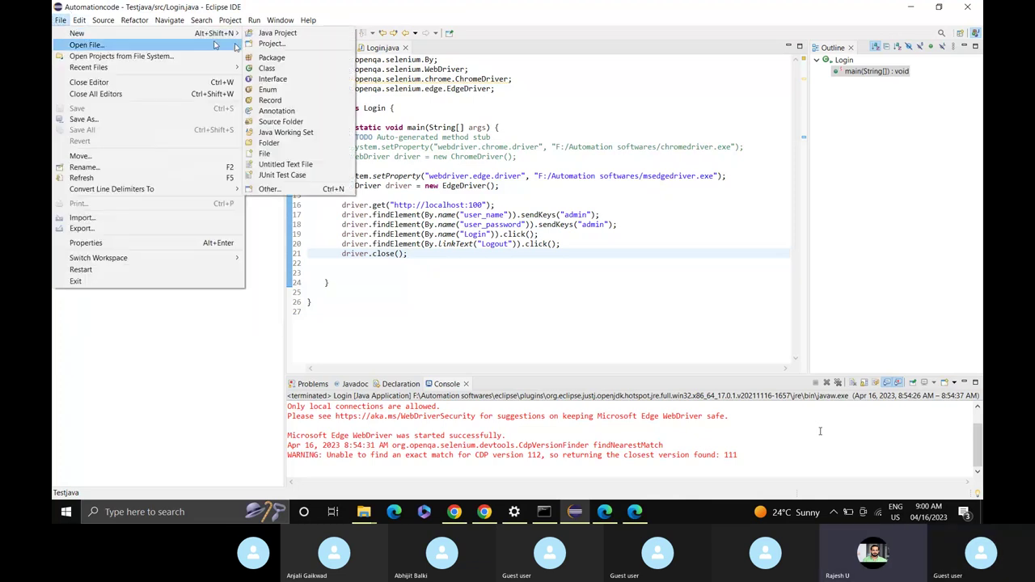
left_click(294, 48)
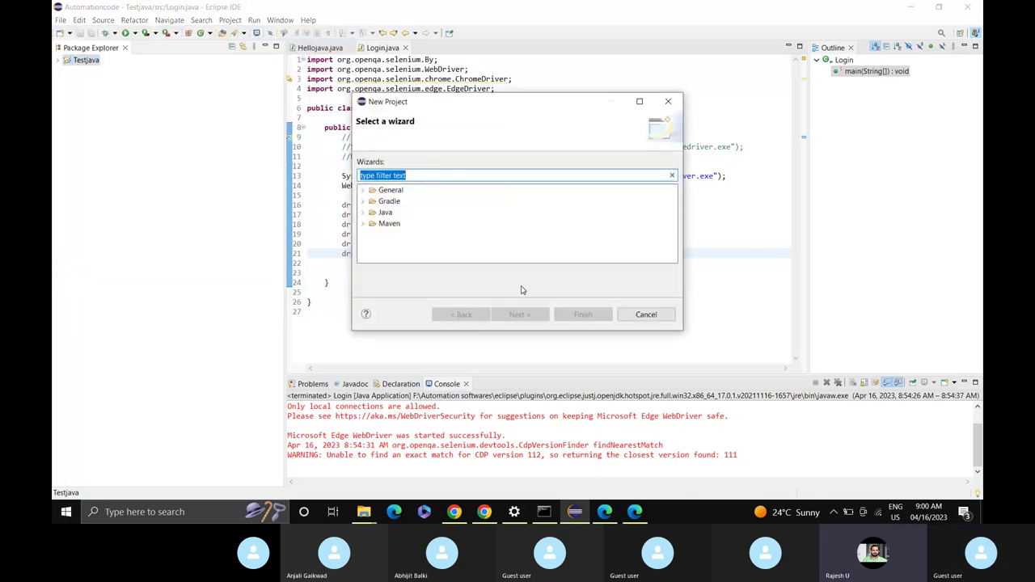
left_click(646, 315)
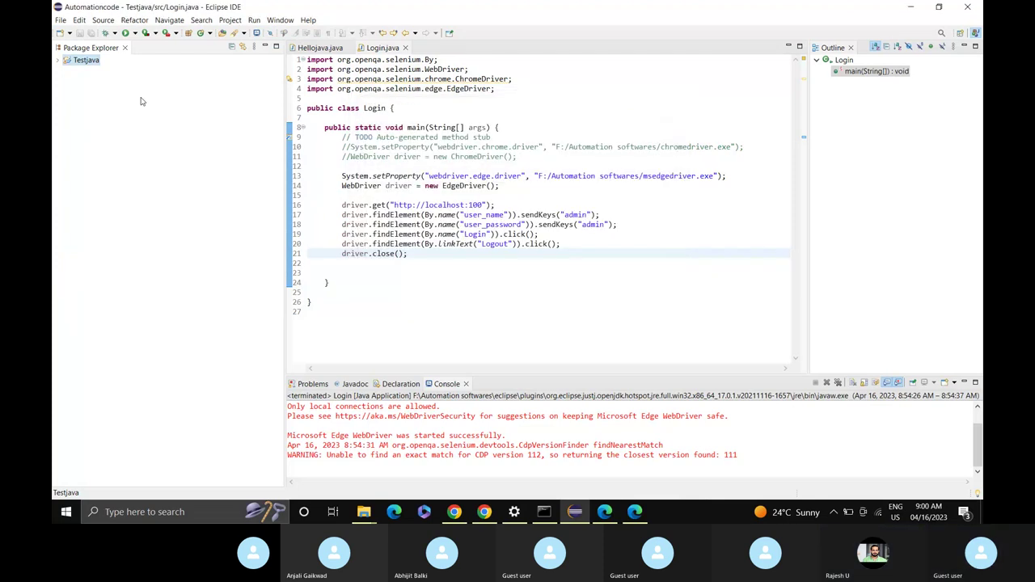
Create a Java project named Facebook with default settings.
left_click(60, 21)
mouse_move(194, 33)
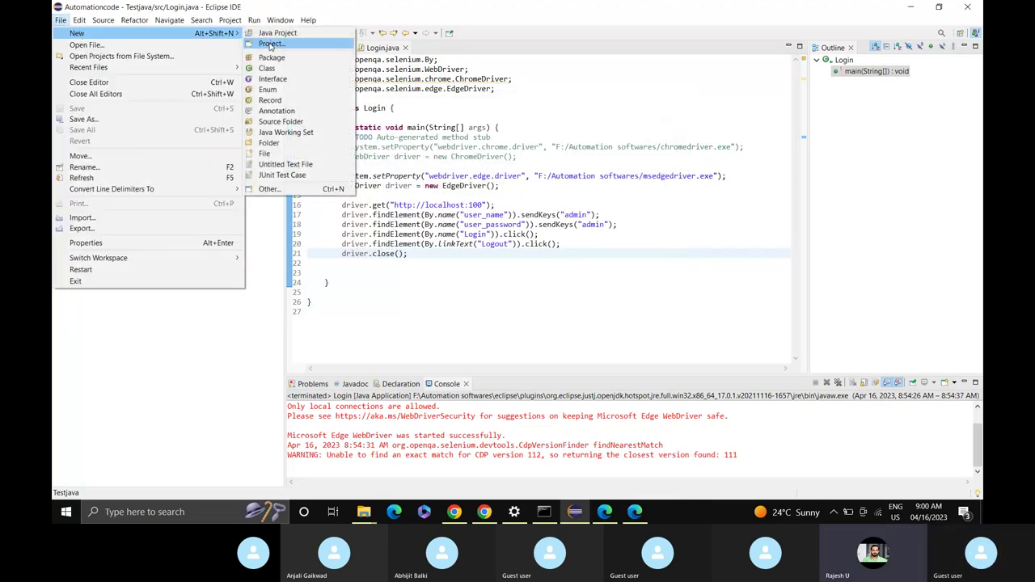
left_click(277, 33)
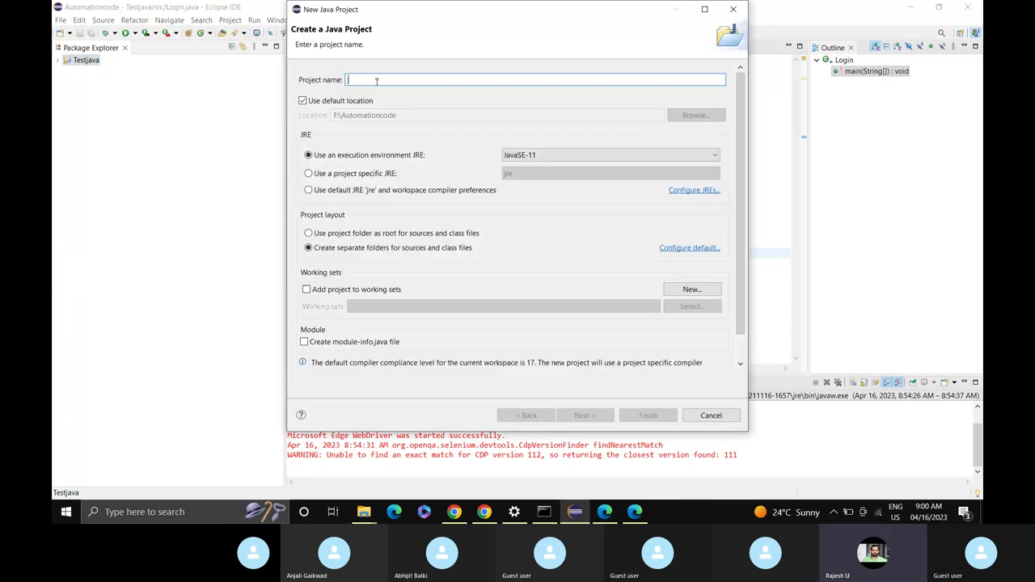
type("Fa")
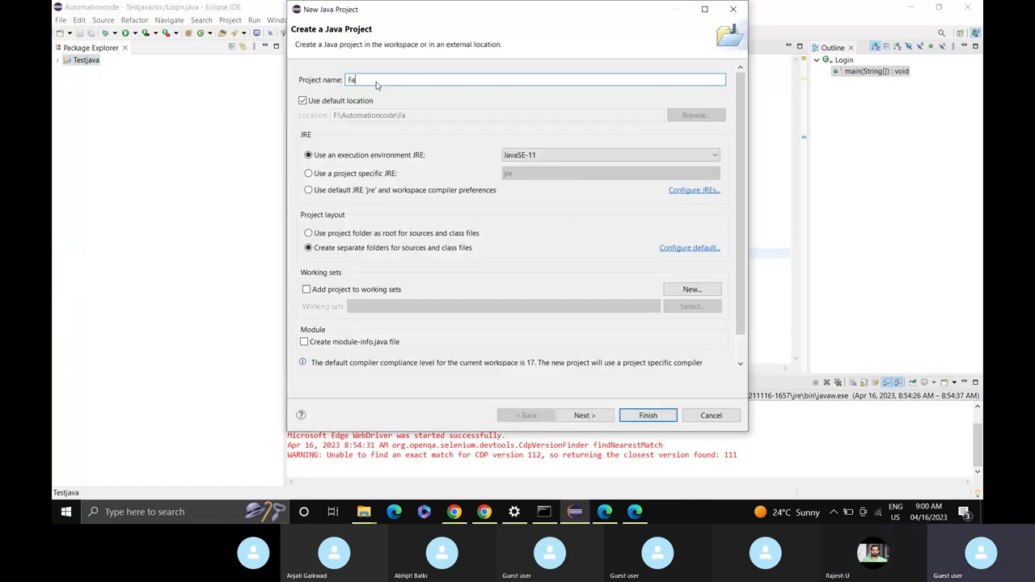
type("cebook")
left_click(648, 416)
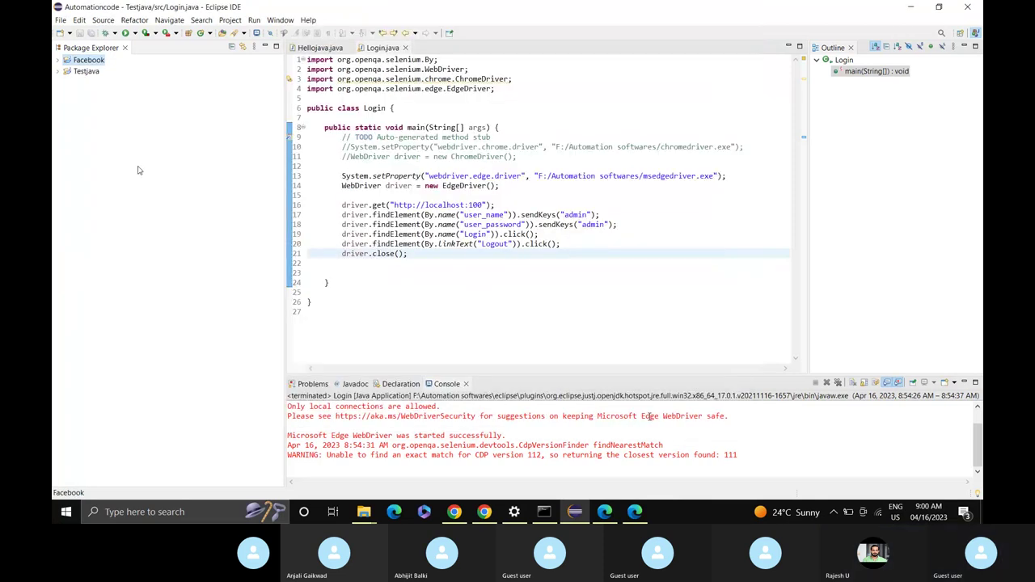
Open the Build Path settings for the Facebook project.
left_click(59, 61)
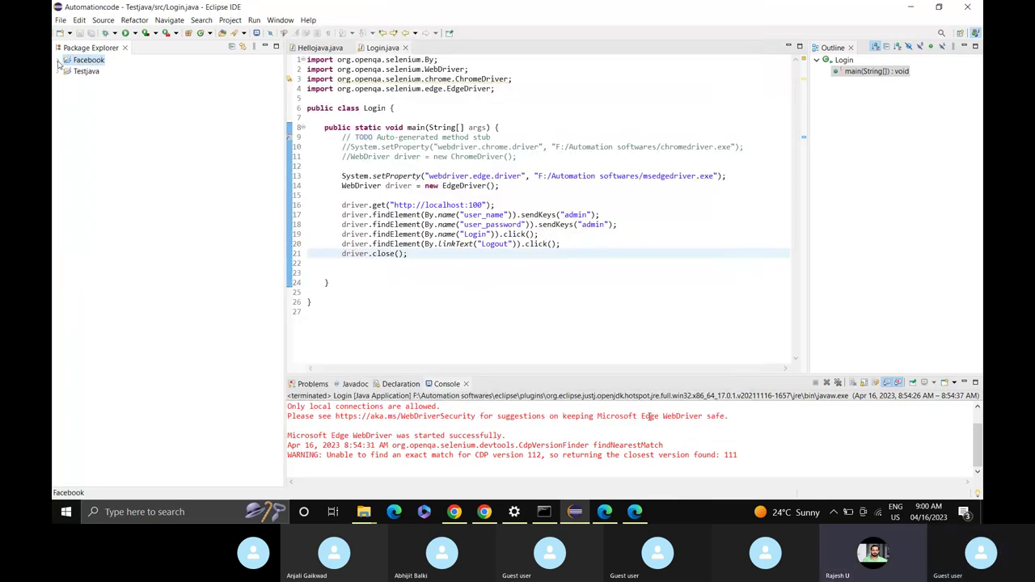
left_click(59, 62)
left_click(59, 62)
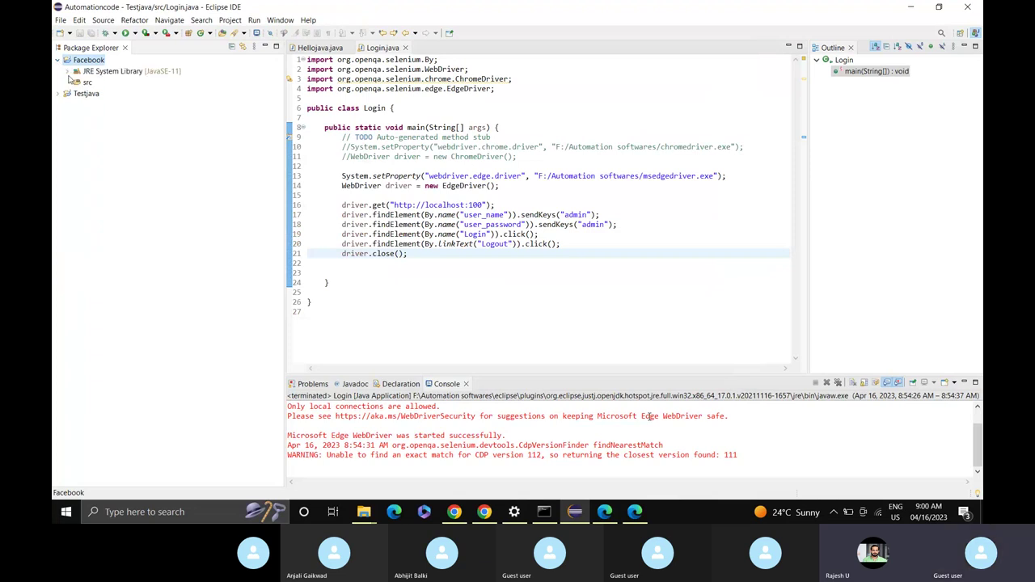
left_click(82, 84)
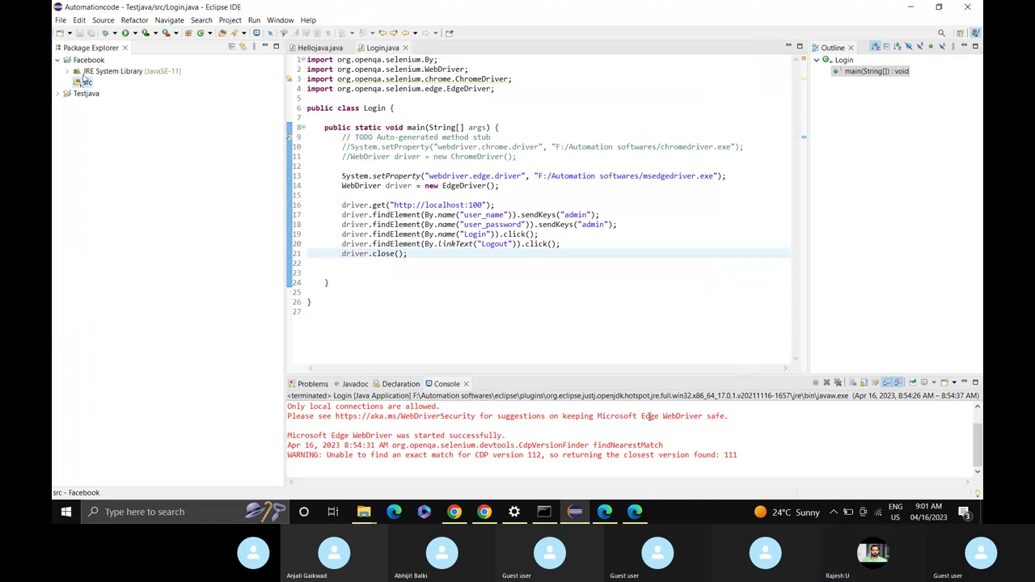
left_click(86, 61)
right_click(89, 65)
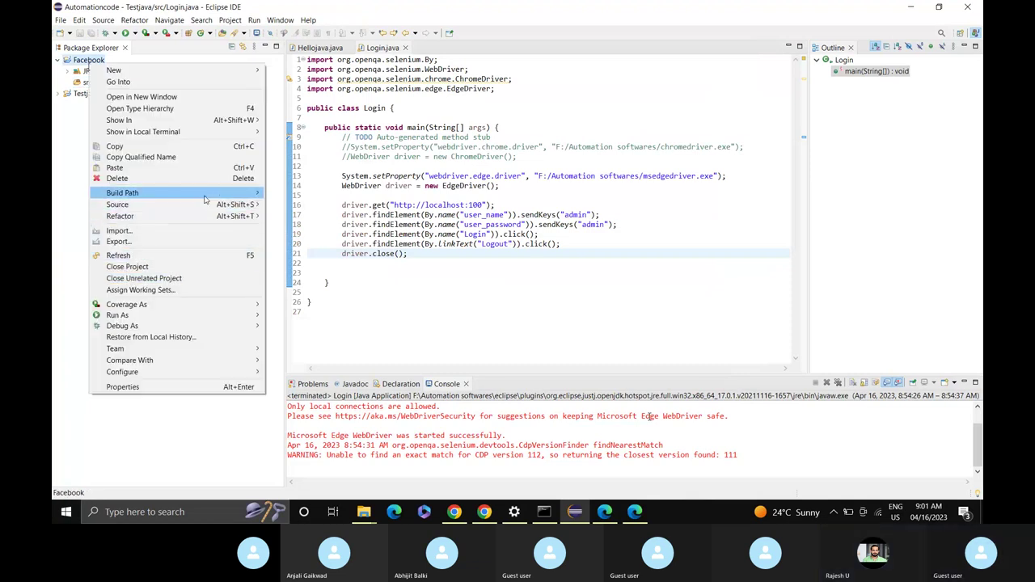
mouse_move(170, 192)
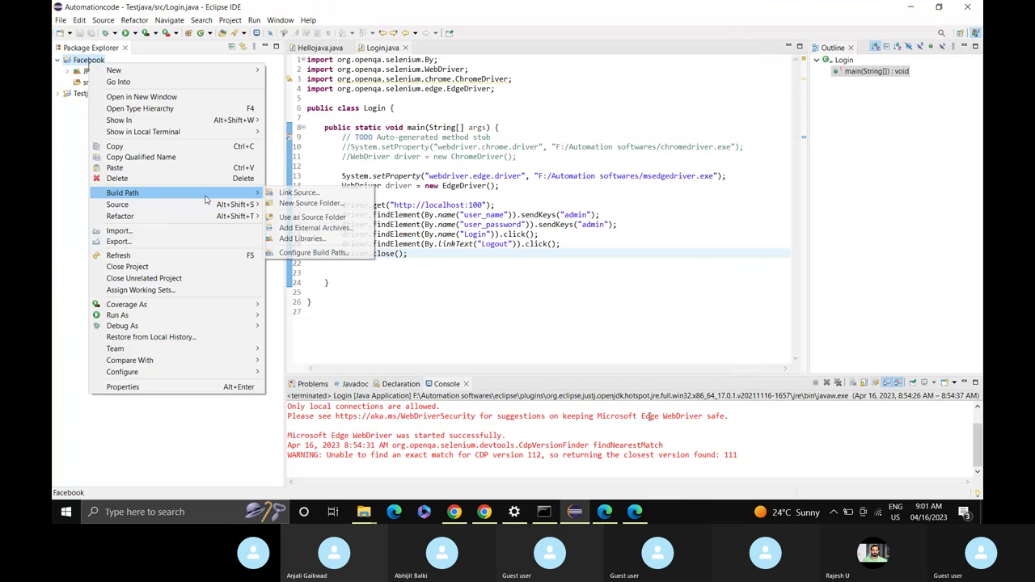
left_click(323, 252)
Add selenium-server-4.8.3.jar as an external JAR under Classpath and apply the change.
left_click(374, 145)
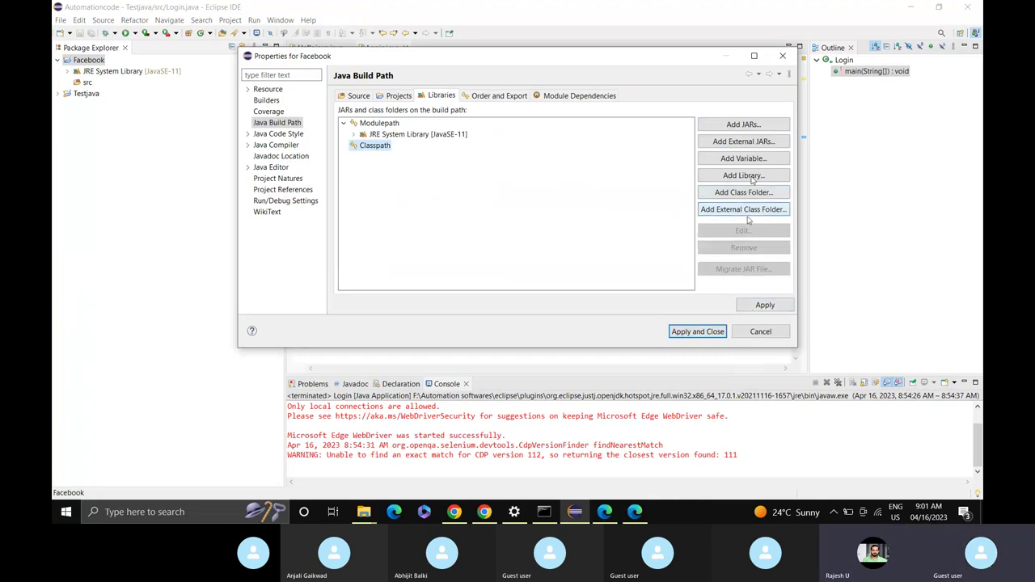
left_click(760, 142)
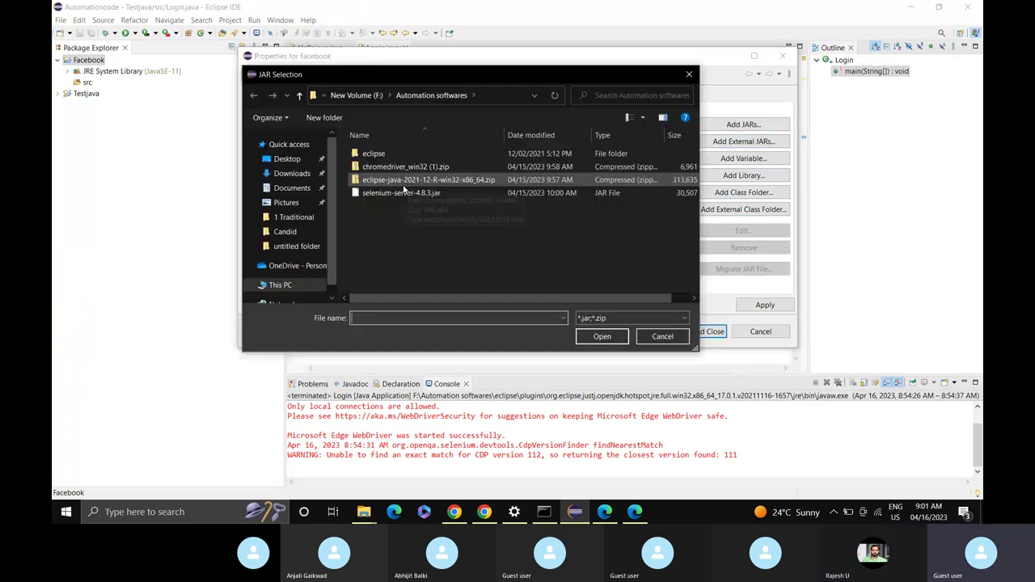
left_click(395, 194)
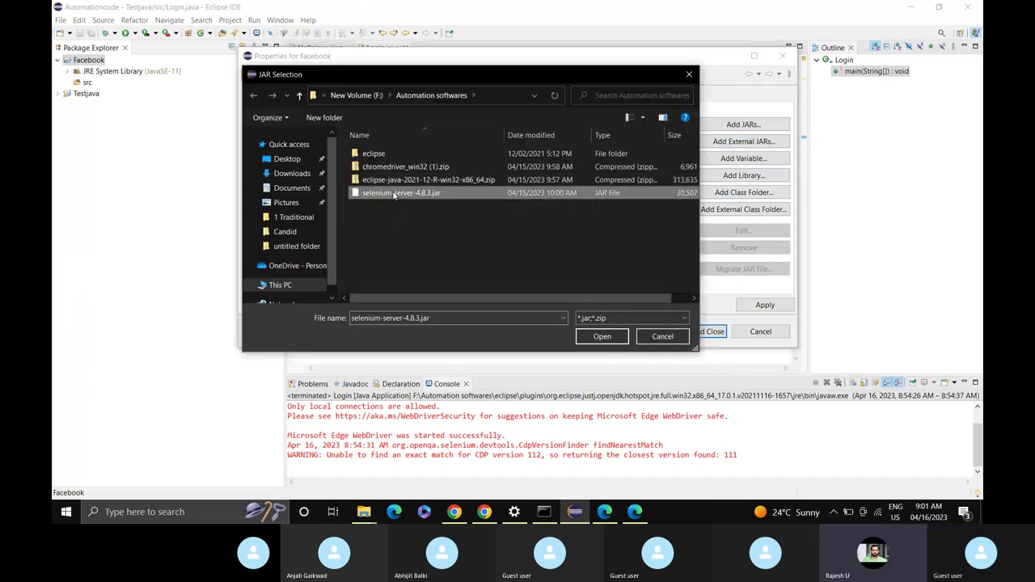
left_click(602, 337)
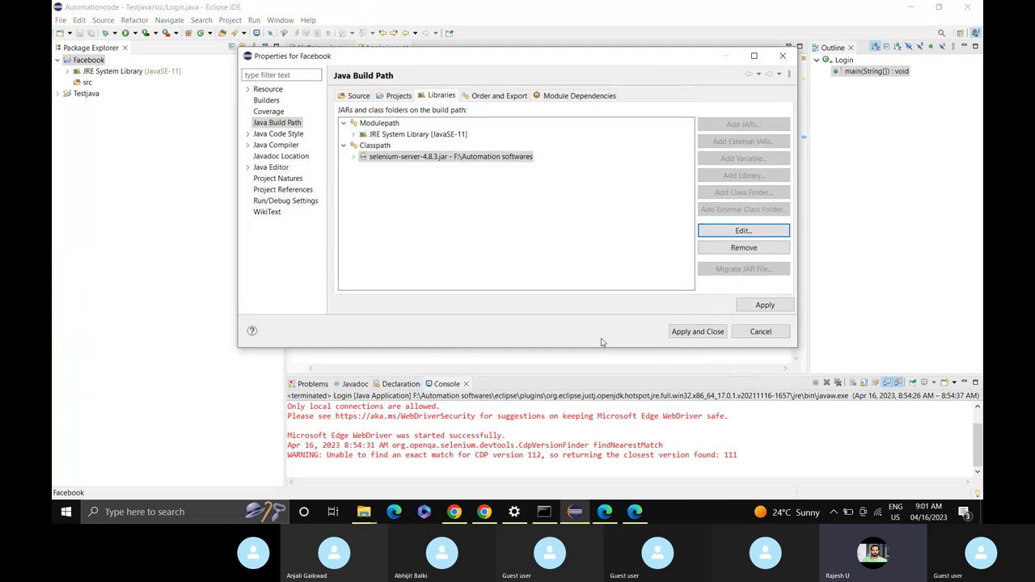
left_click(692, 332)
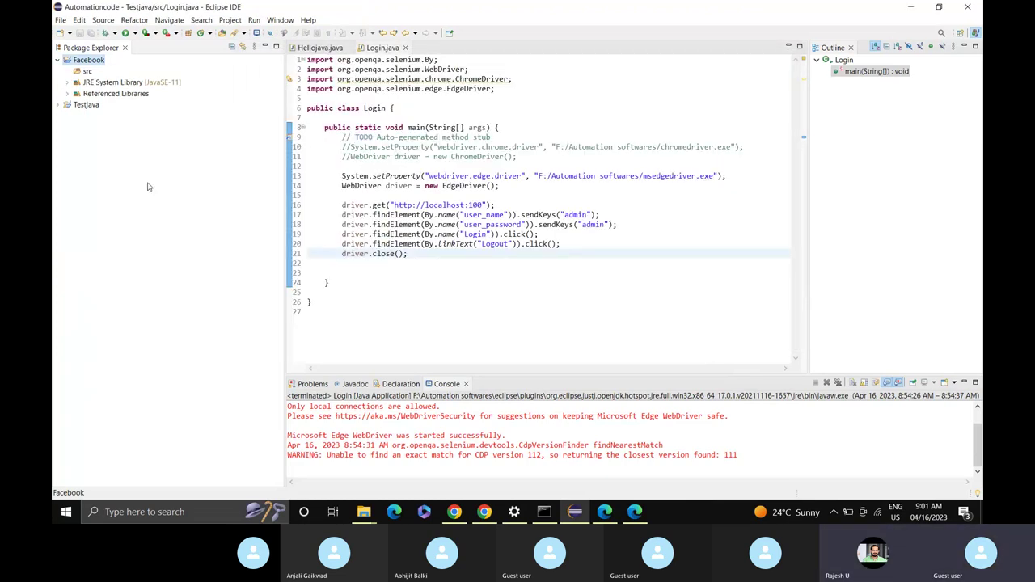
left_click(86, 72)
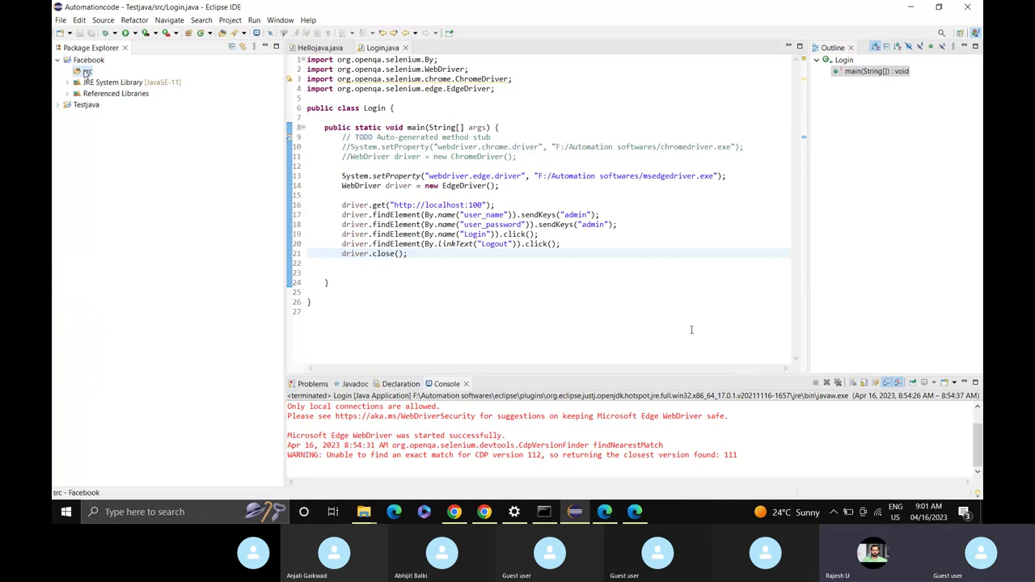
Create a new class named Login in Facebook's src folder with a public static void main stub.
right_click(85, 72)
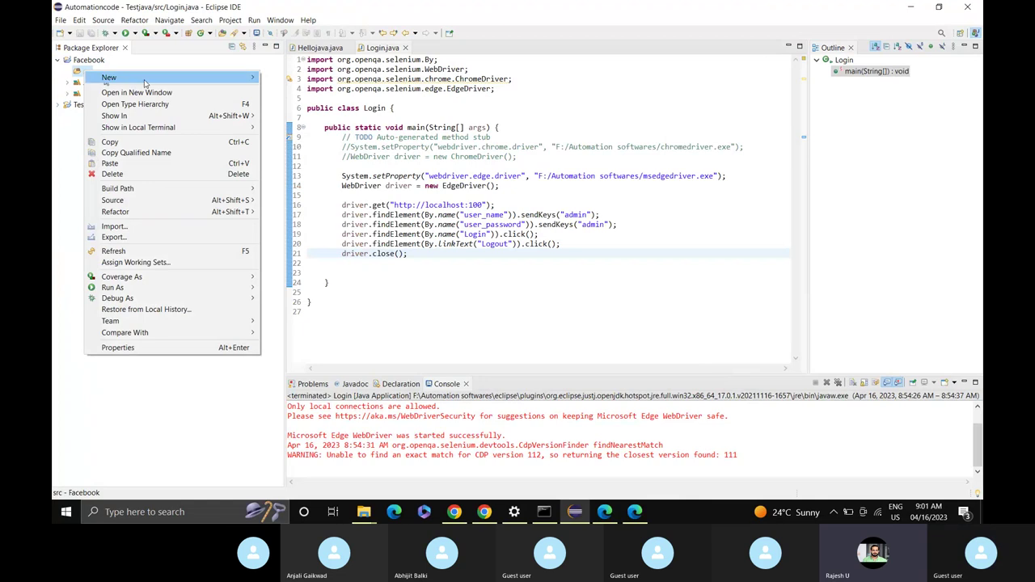
mouse_move(144, 80)
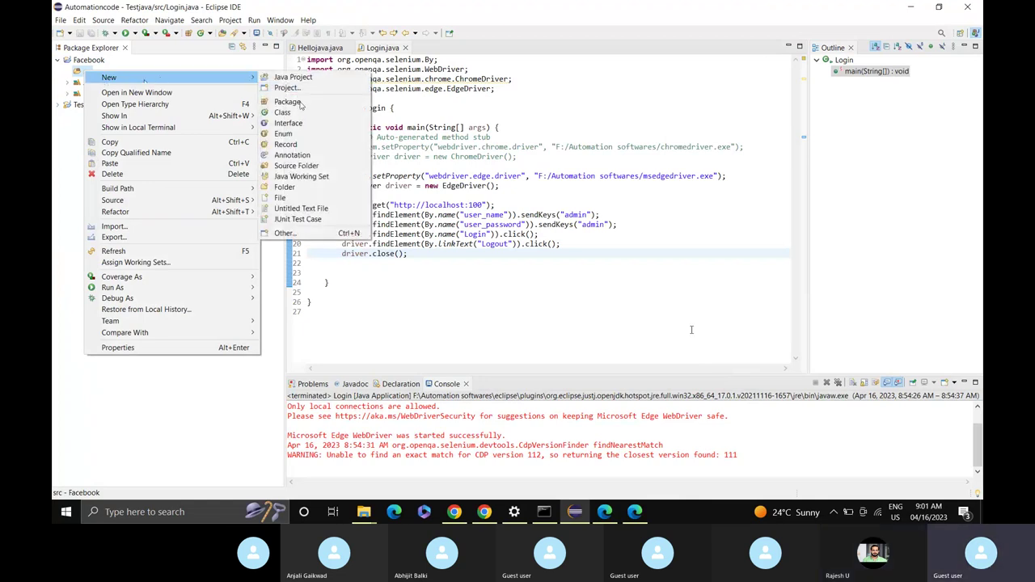
left_click(285, 113)
type("L")
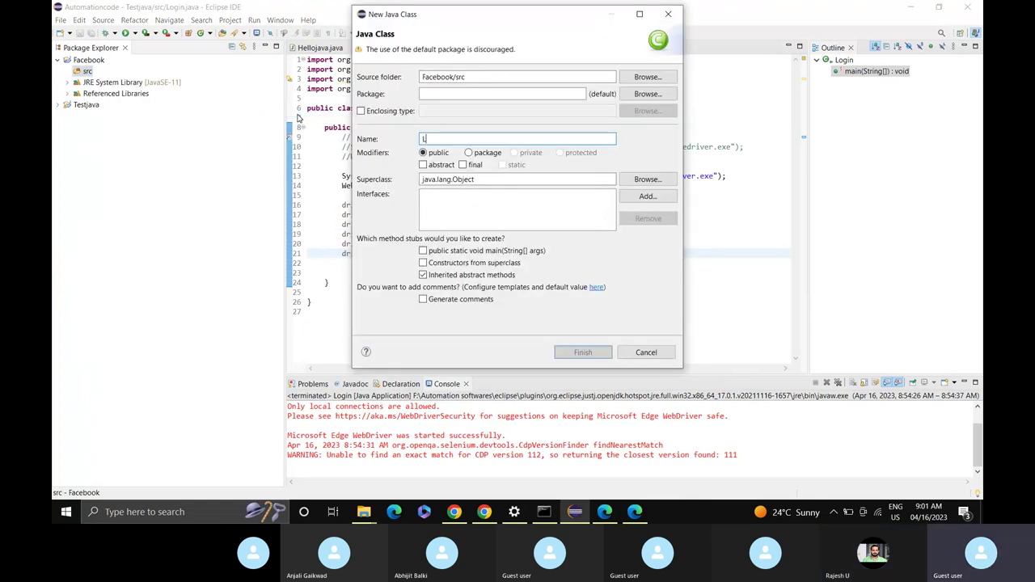
type("ogin")
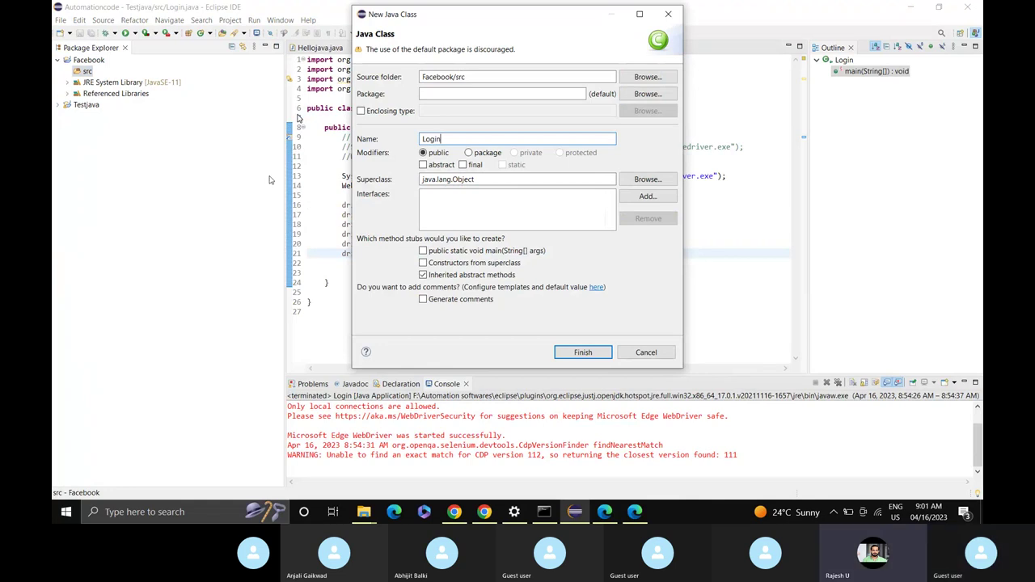
left_click(422, 251)
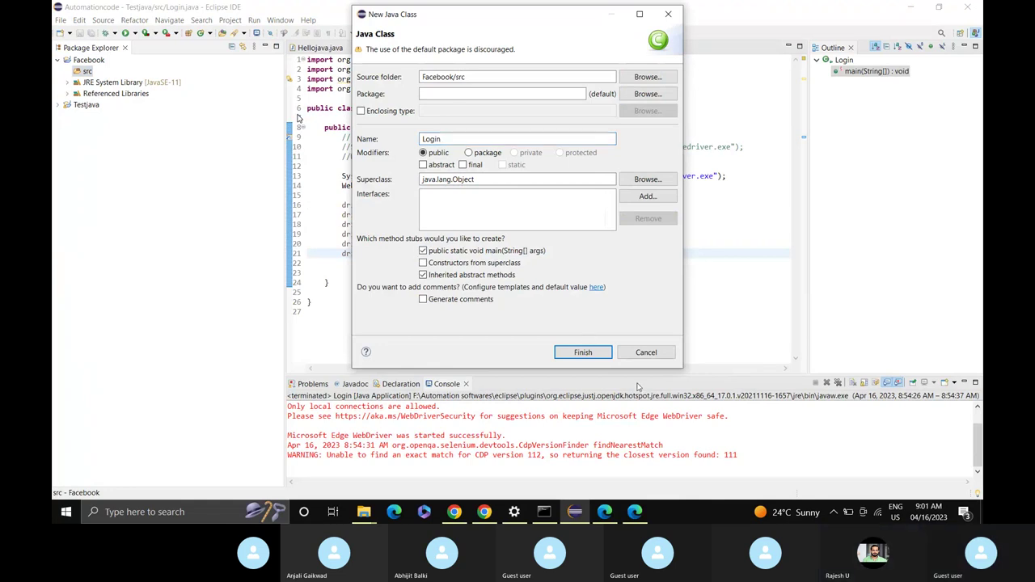
left_click(593, 353)
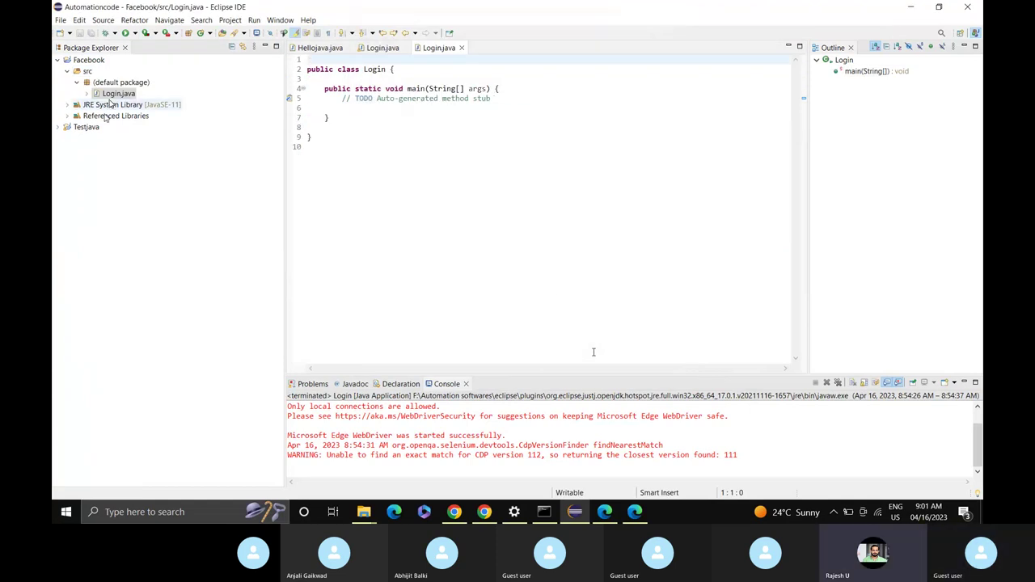
Copy the EdgeDriver setup and driver.get lines 13–16 from Testjava's Login.java into the clipboard.
left_click(59, 127)
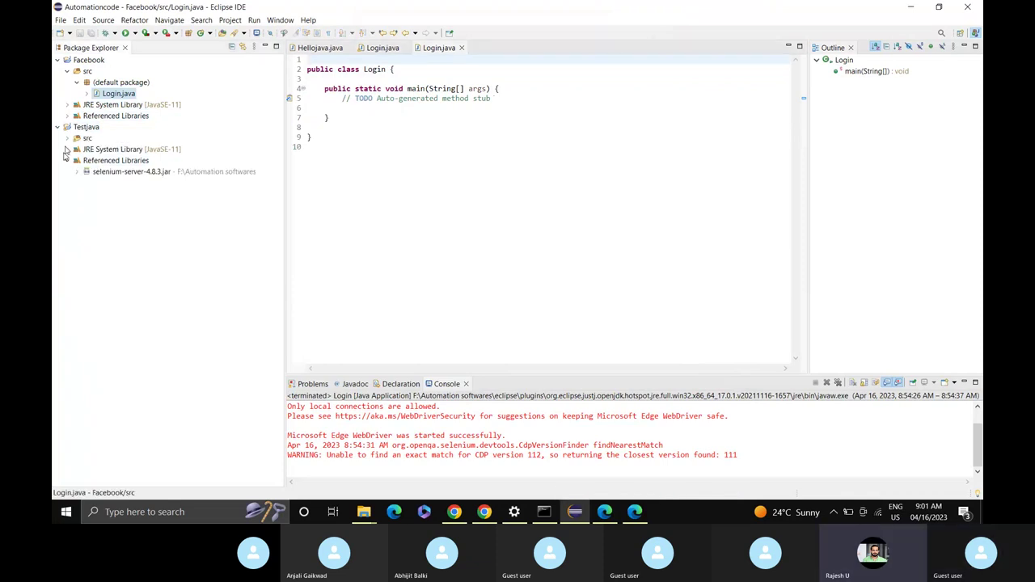
left_click(380, 51)
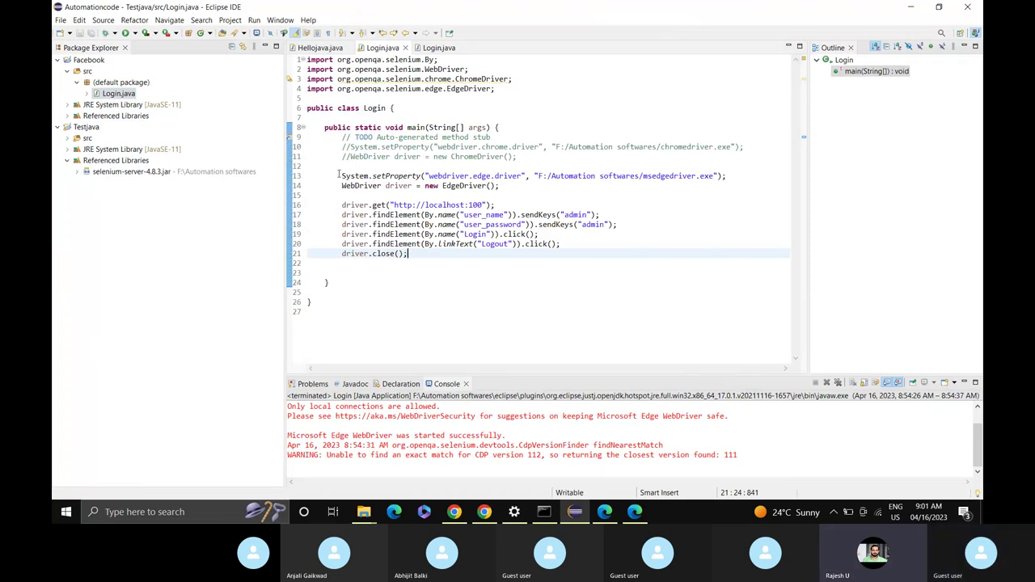
left_click_drag(341, 175, 495, 204)
key("ctrl+c")
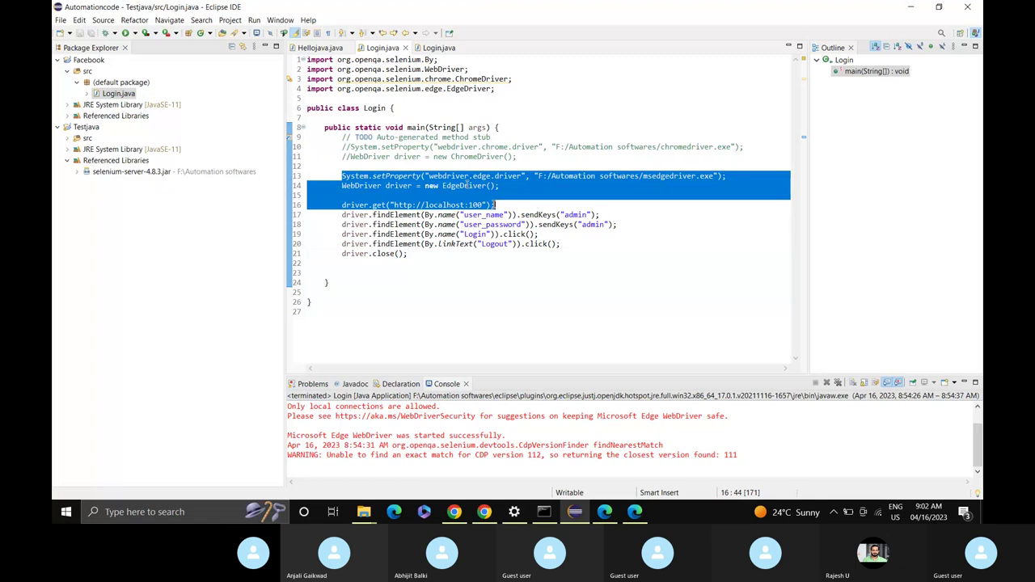
left_click(439, 48)
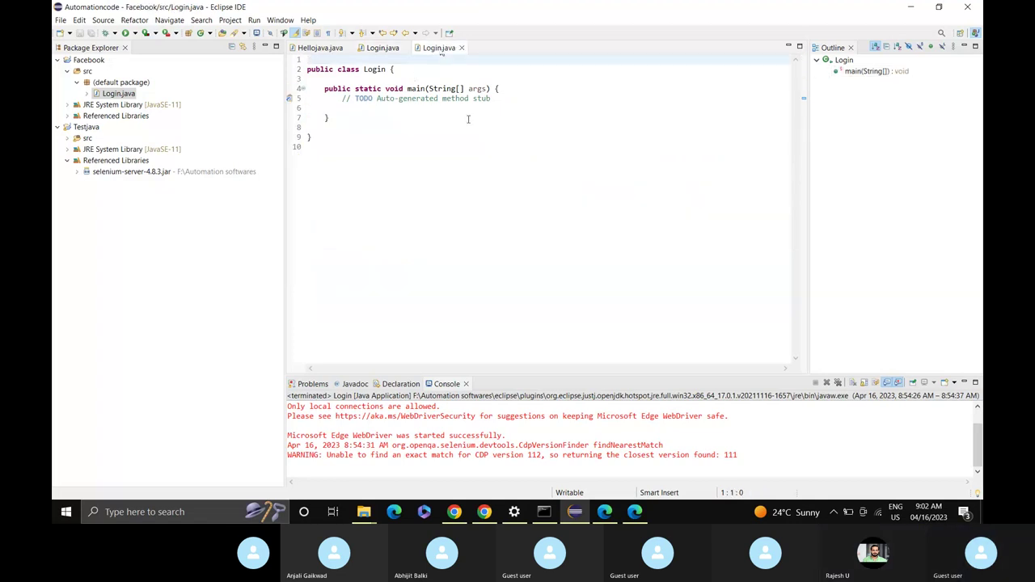
Paste the driver lines into main and replace localhost:100 with facebook.com.
left_click(498, 99)
key("Return")
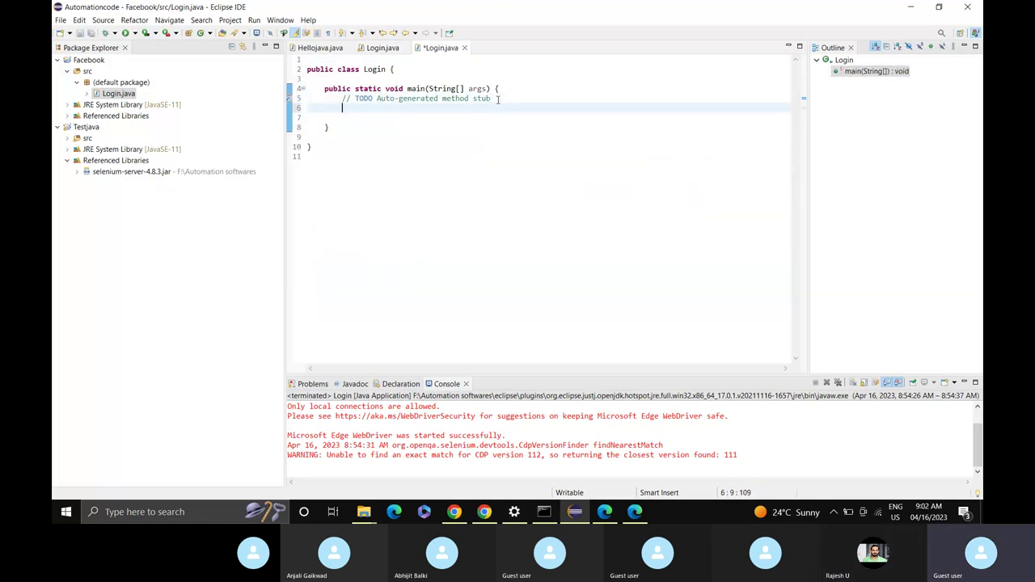
key("ctrl+v")
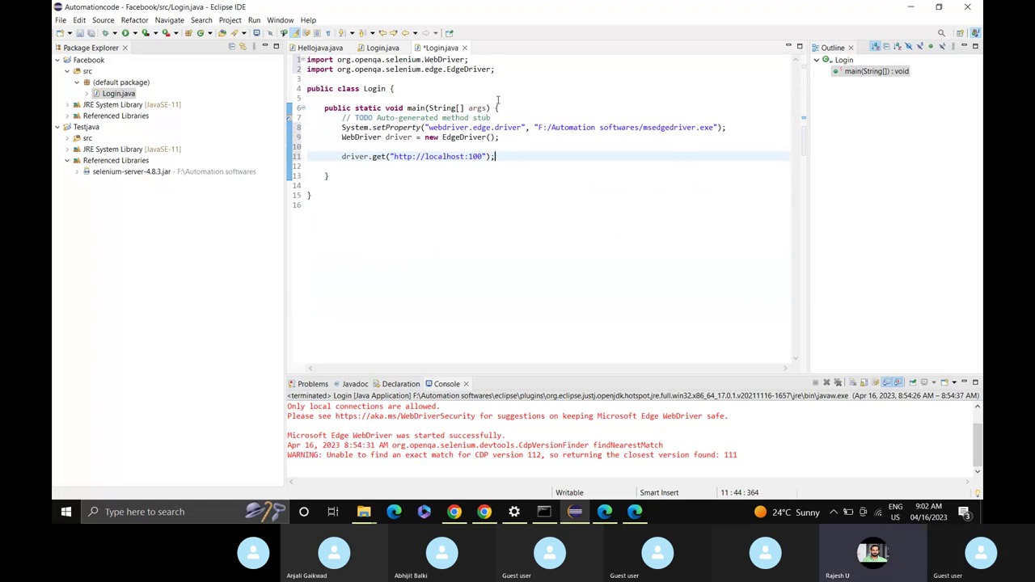
key("Left")
key("Left")
key("Left")
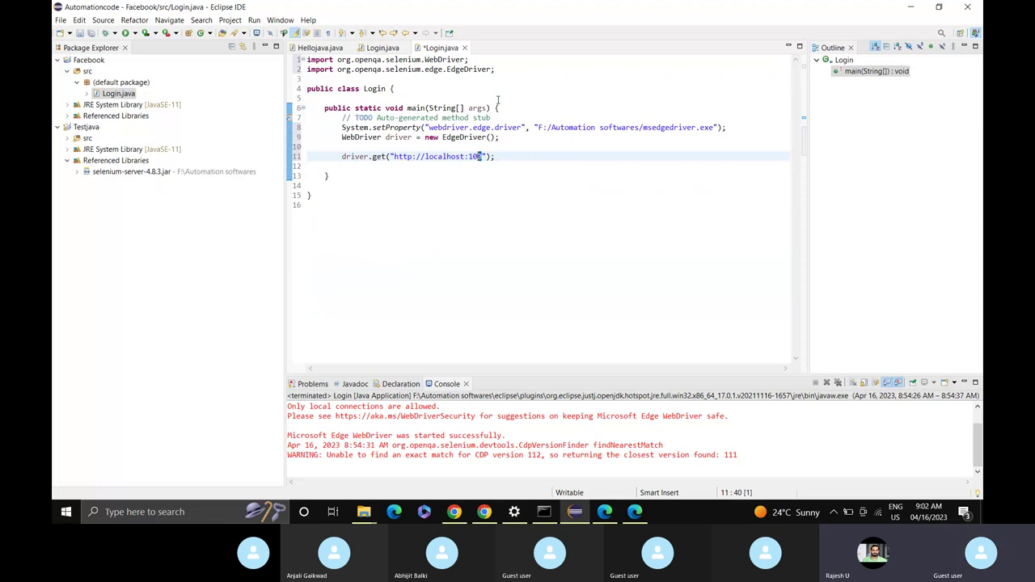
key("shift+Left")
key("shift+Left")
key("shift+Left")
key("shift+Left")
key("shift+Left")
key("shift+Left")
key("shift+Left")
key("shift+Left")
key("shift+Left")
key("shift+Left")
key("shift+Left")
key("shift+Left")
key("shift+Left")
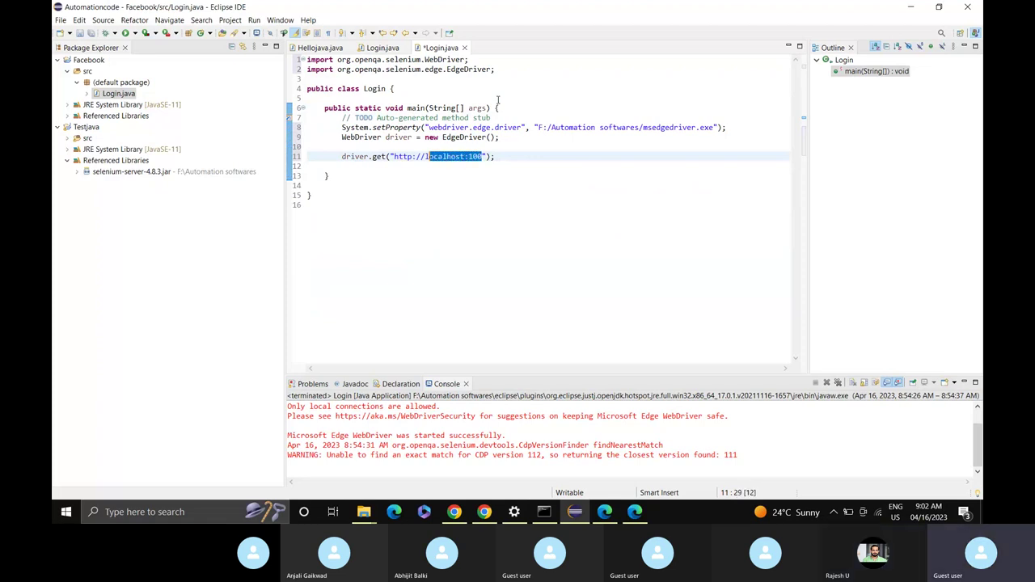
type("face")
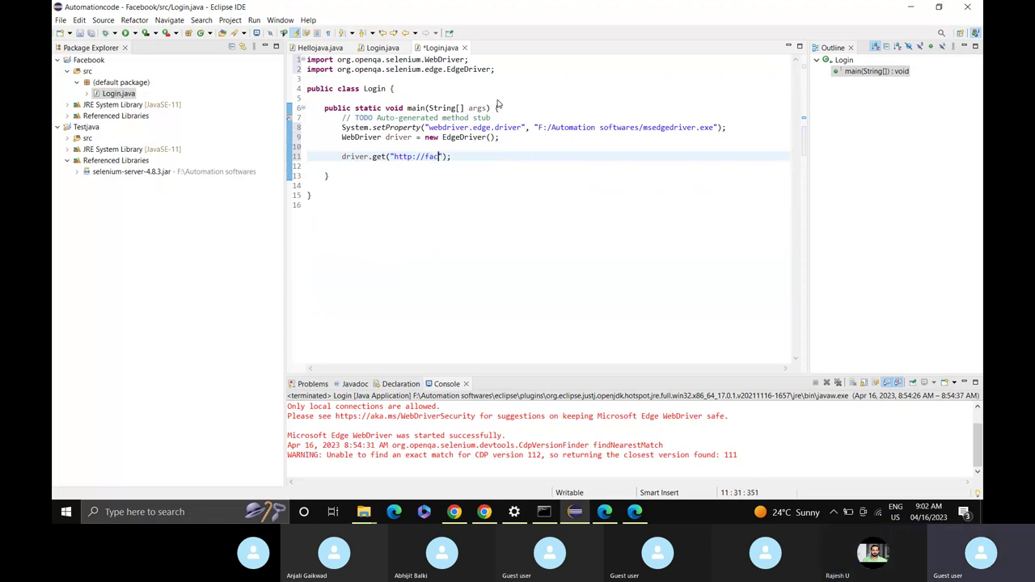
type("book.")
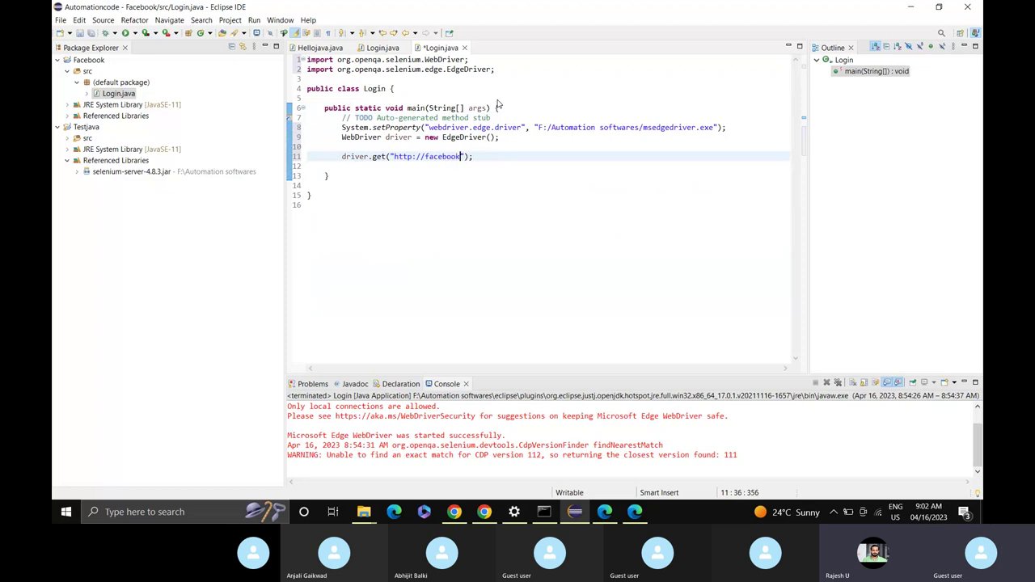
type("com")
key("Left")
key("Left")
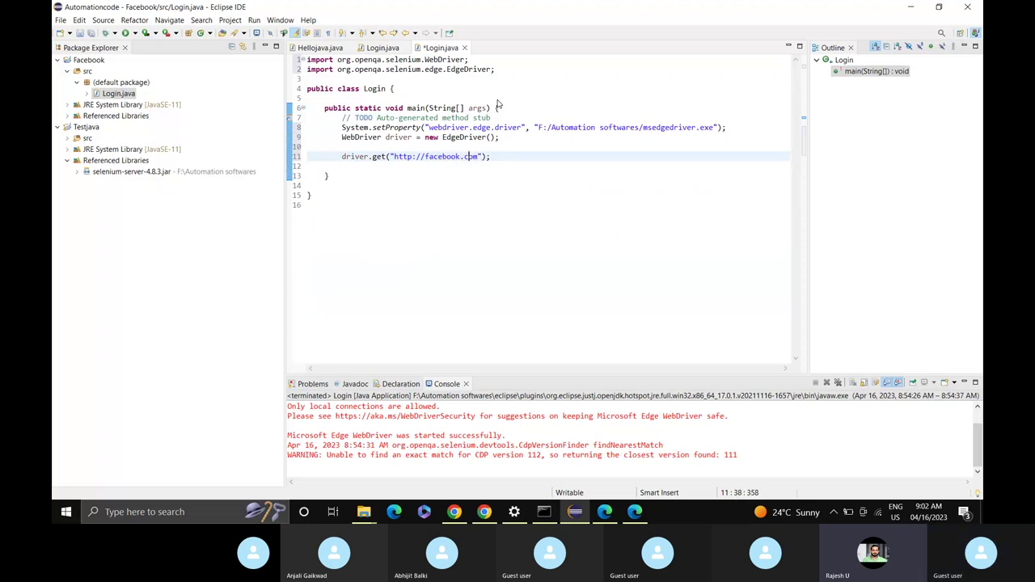
key("Left")
key("Left")
key("Left")
key("Left")
key("Left")
key("Left")
key("Left")
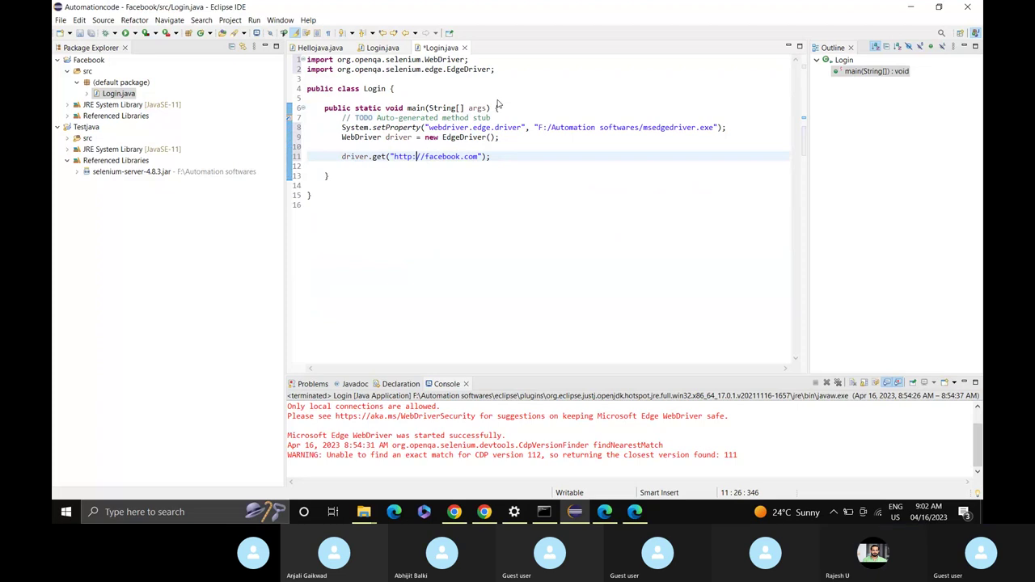
type("s")
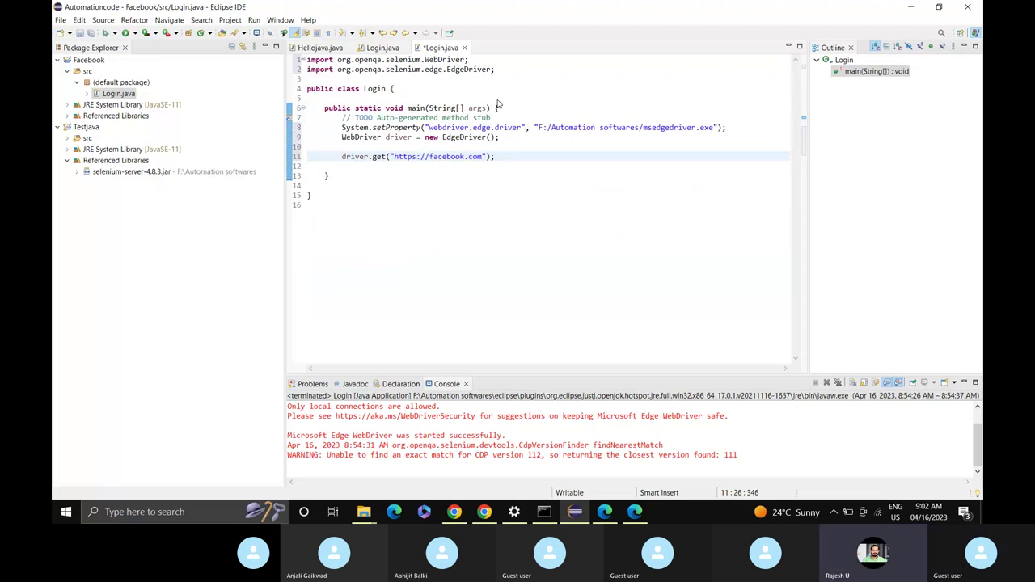
key("End")
key("ctrl+s")
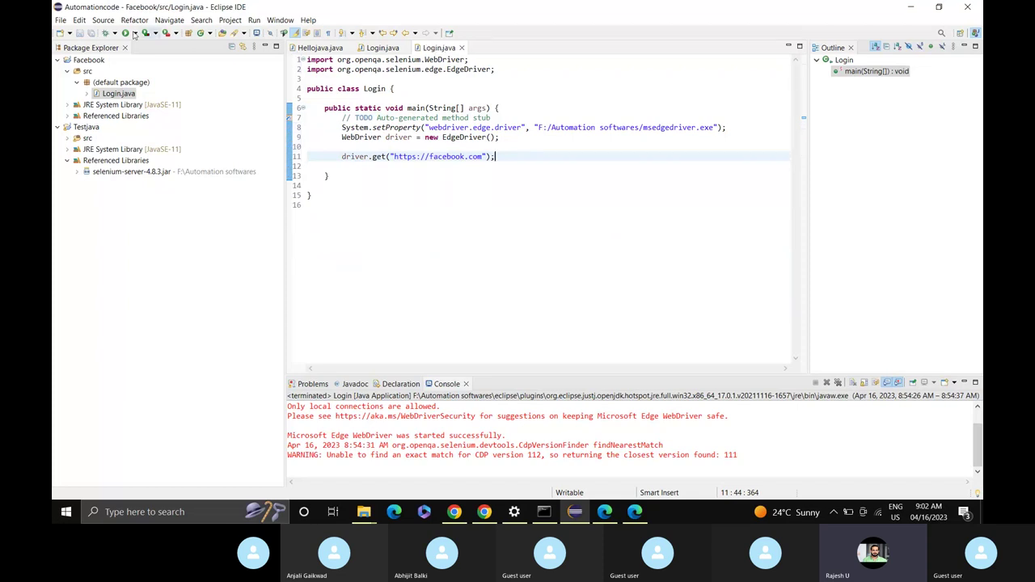
left_click(127, 34)
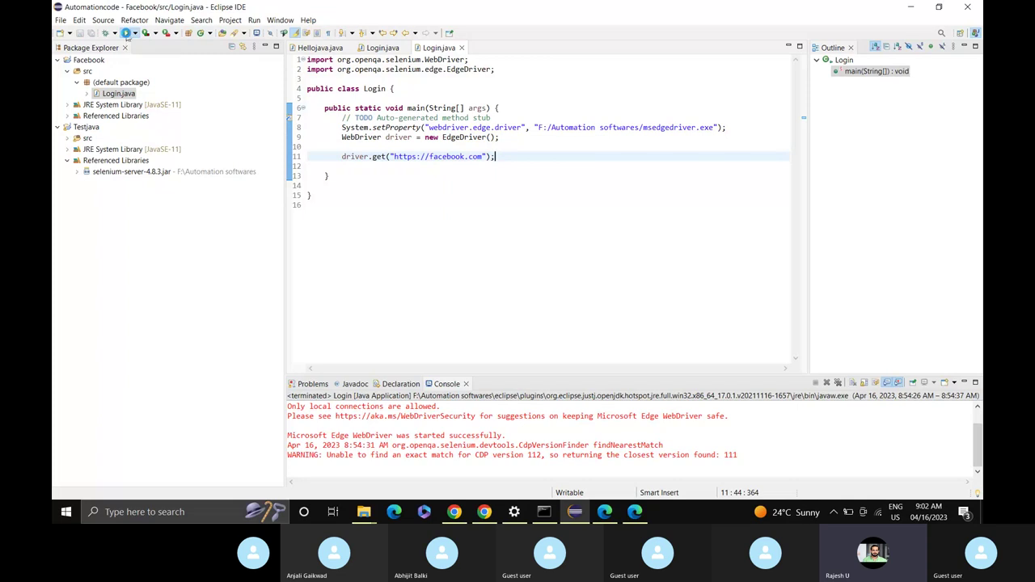
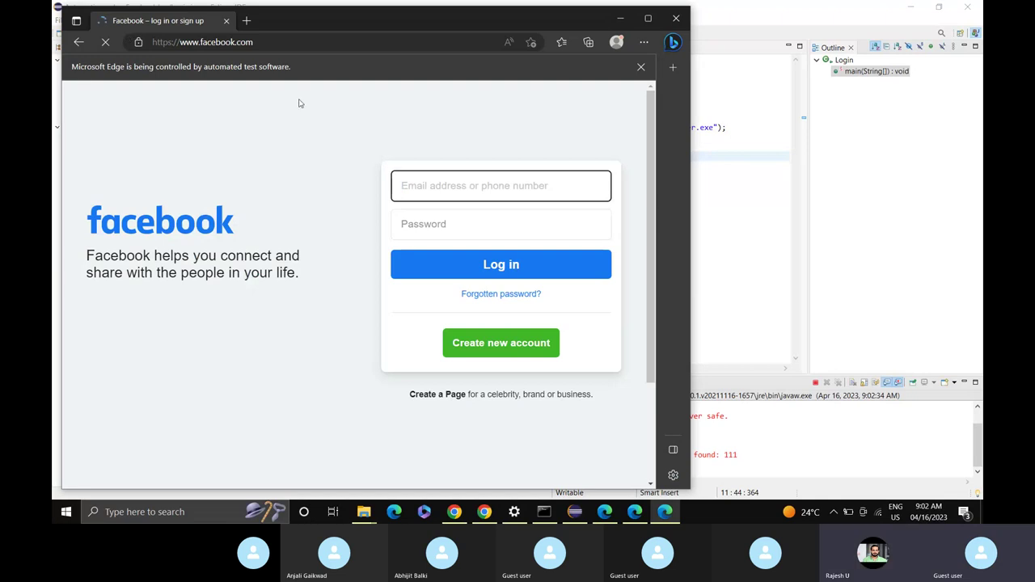
Inspect the Facebook email field in Edge and dock DevTools to the bottom of the window.
right_click(453, 189)
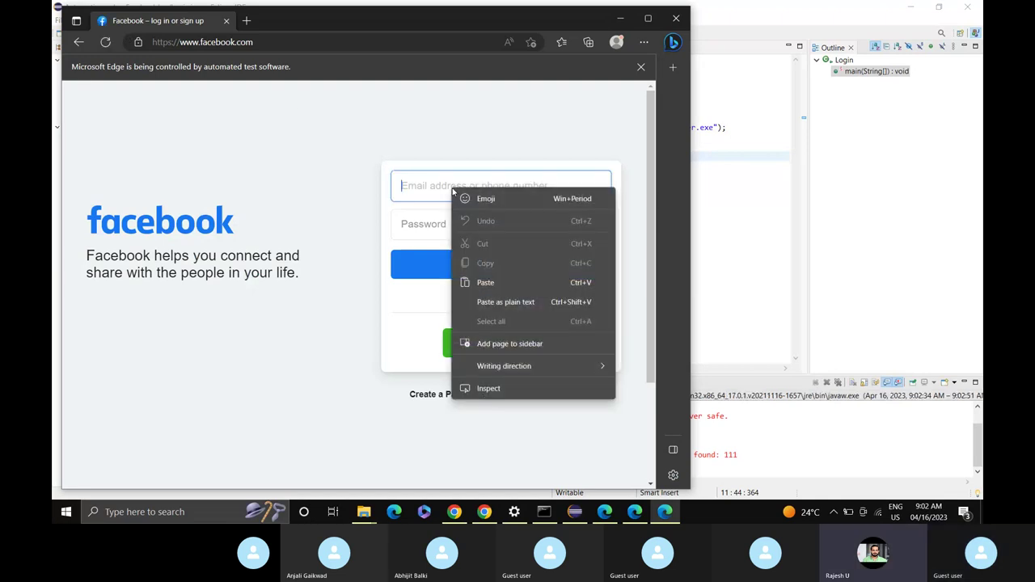
left_click(495, 389)
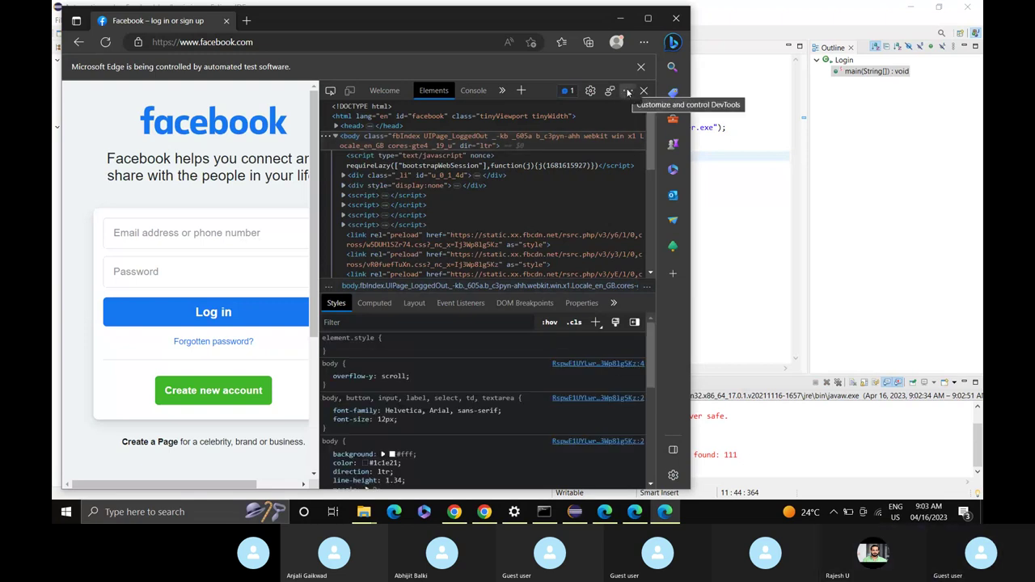
left_click(628, 92)
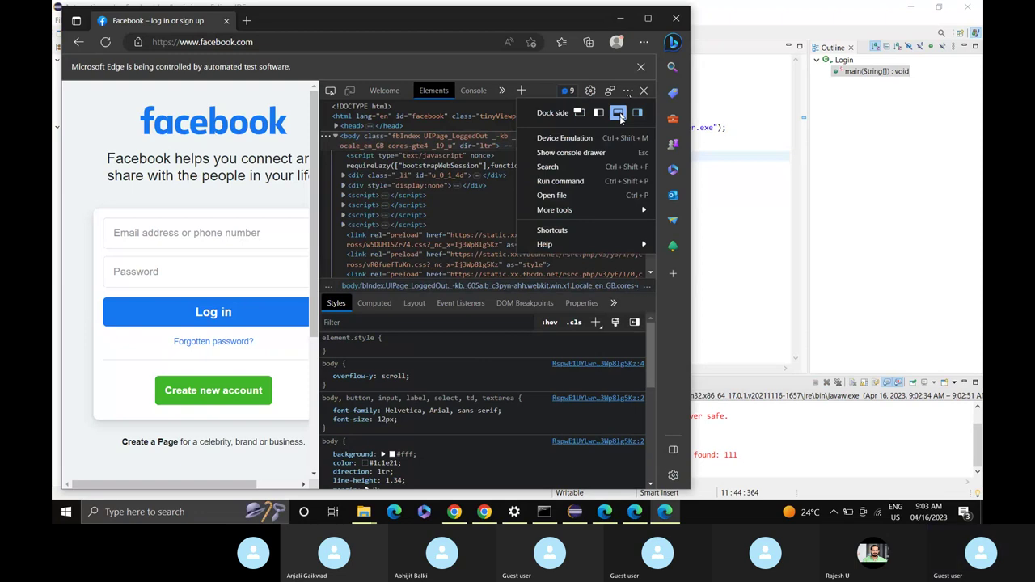
left_click(619, 114)
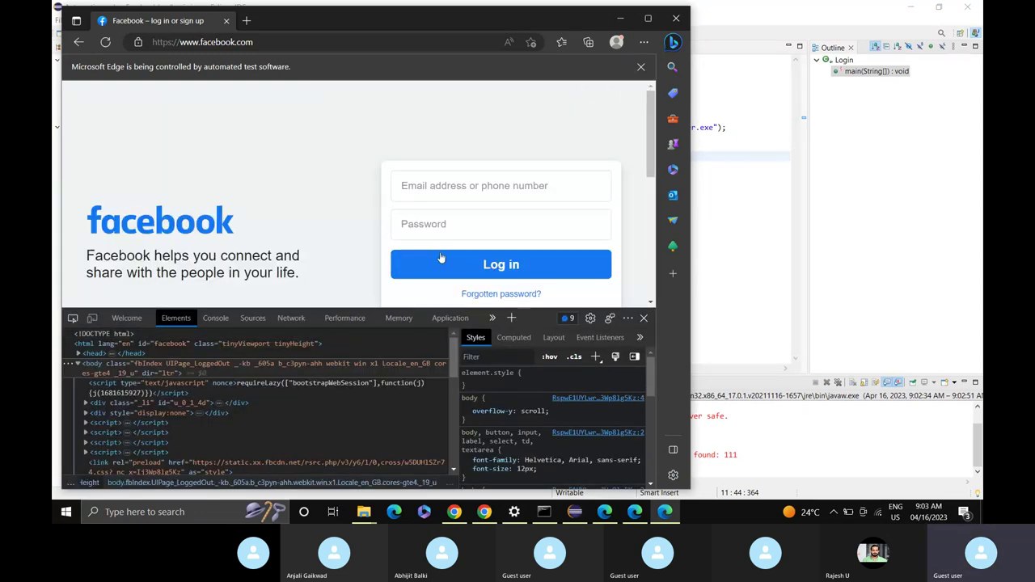
Pick the email field to reveal its markup, select its name value 'email', and return to Eclipse.
left_click(72, 320)
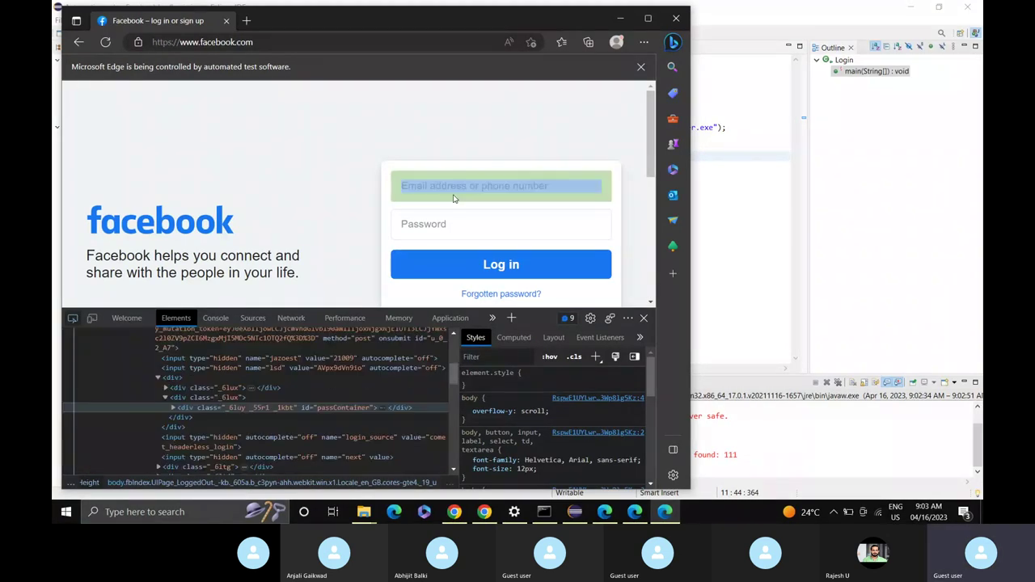
left_click(473, 185)
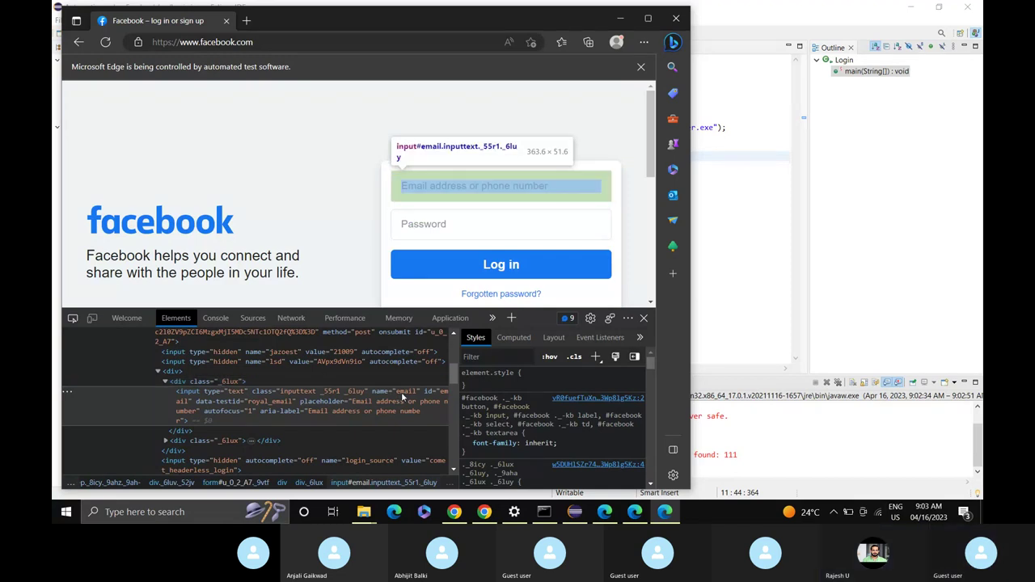
double_click(406, 394)
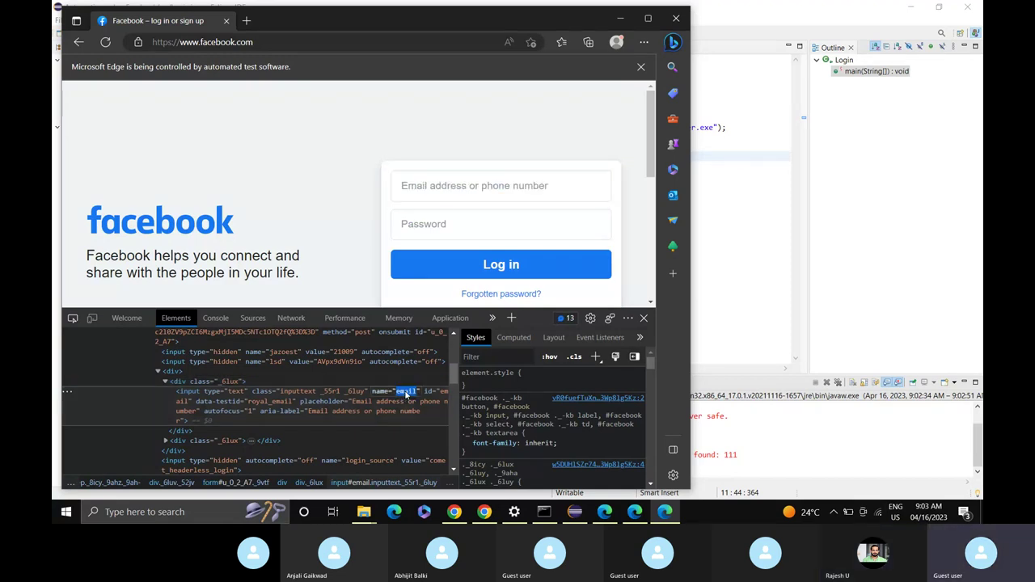
key("alt+Tab")
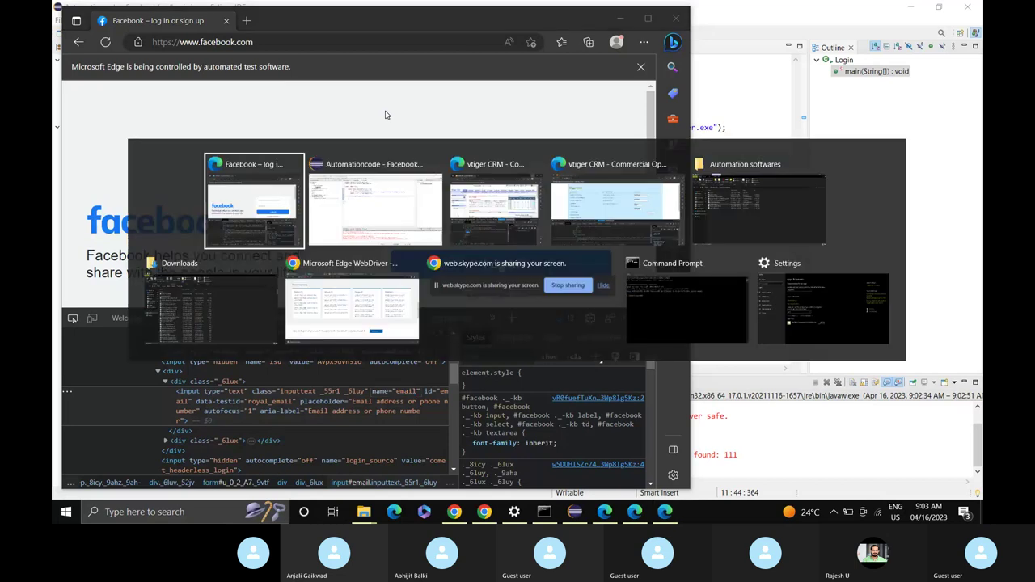
left_click(572, 513)
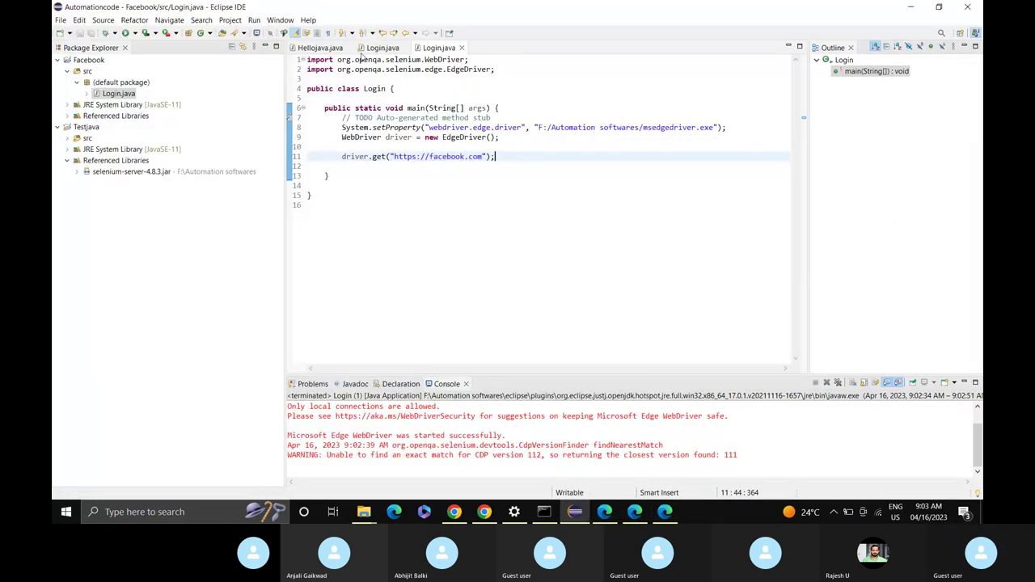
Review the findElement call in Testjava's Login.java, then go back to the Facebook Login.java.
left_click(382, 48)
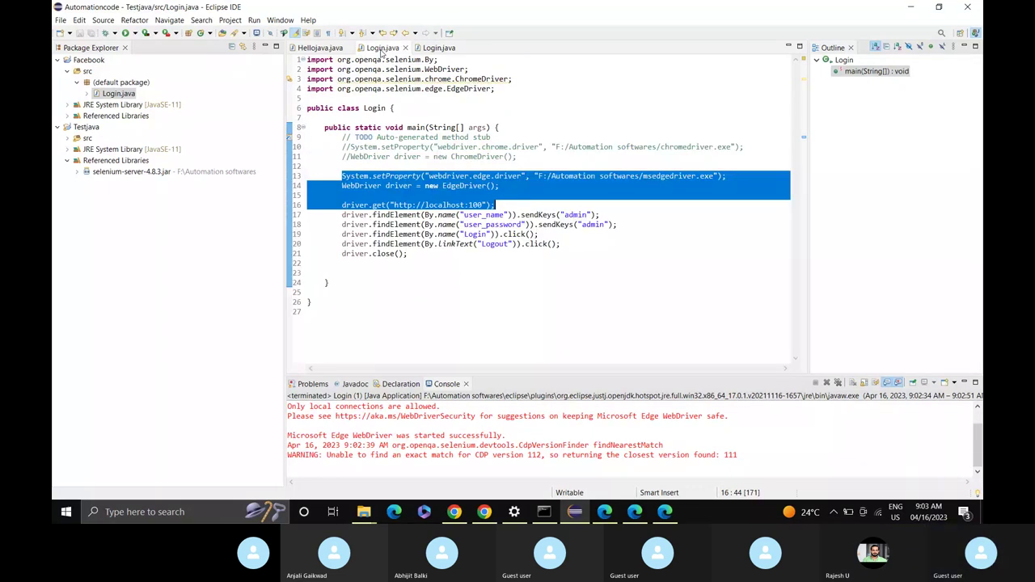
left_click(341, 216)
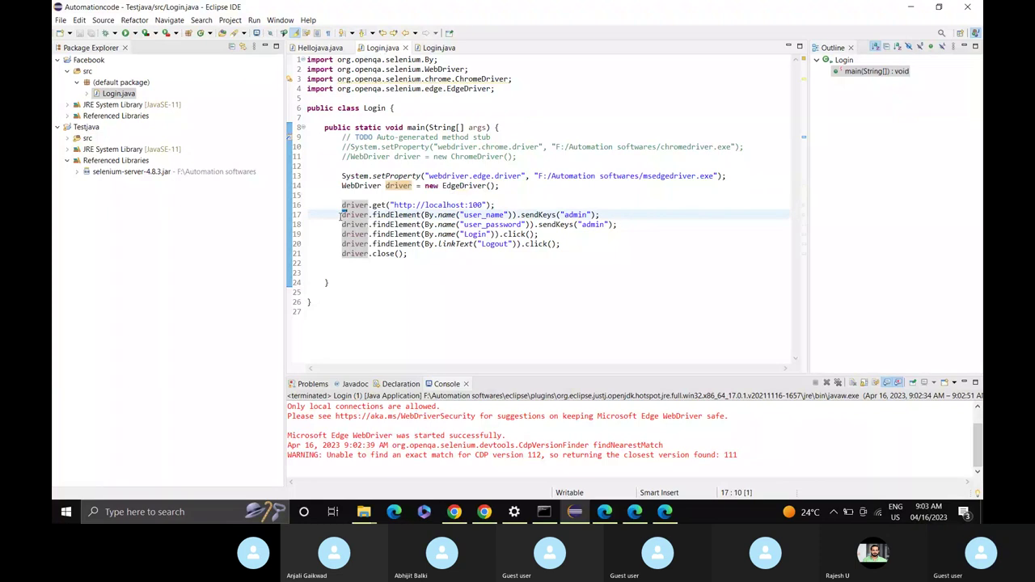
key("shift+Right")
key("shift+Right")
key("shift+Right")
key("shift+Right")
key("shift+Right")
key("shift+Right")
key("shift+Right")
key("shift+Right")
key("shift+Right")
key("shift+Right")
key("shift+Right")
key("shift+Right")
key("shift+Right")
key("shift+Right")
key("shift+Right")
key("shift+Right")
key("shift+Right")
key("shift+Right")
key("shift+Right")
key("shift+Right")
key("shift+Right")
key("shift+Right")
key("shift+Right")
key("shift+Right")
key("shift+Right")
key("shift+Right")
key("shift+Right")
key("shift+Right")
key("shift+Right")
key("shift+Right")
key("shift+Right")
key("shift+Right")
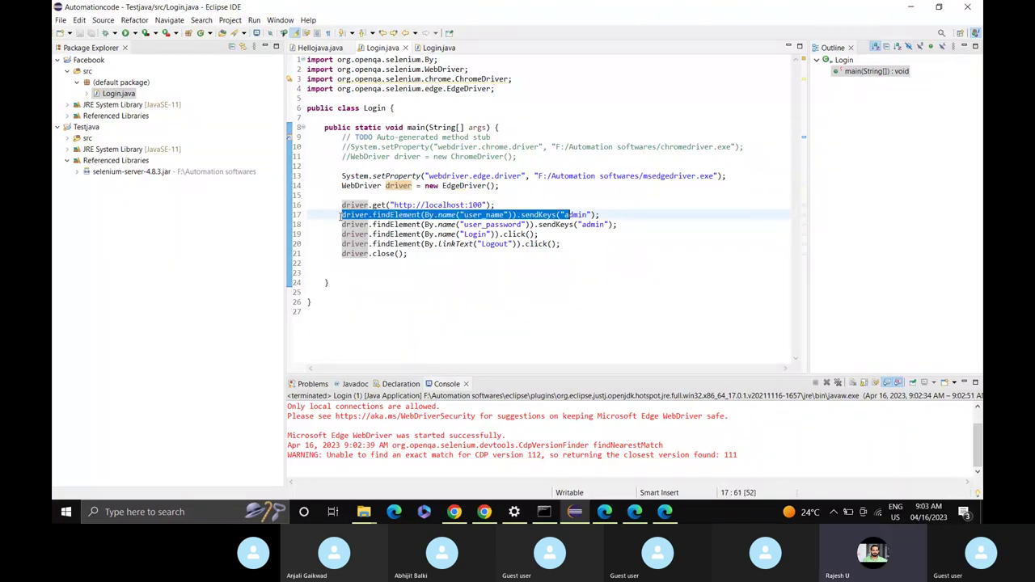
left_click(442, 48)
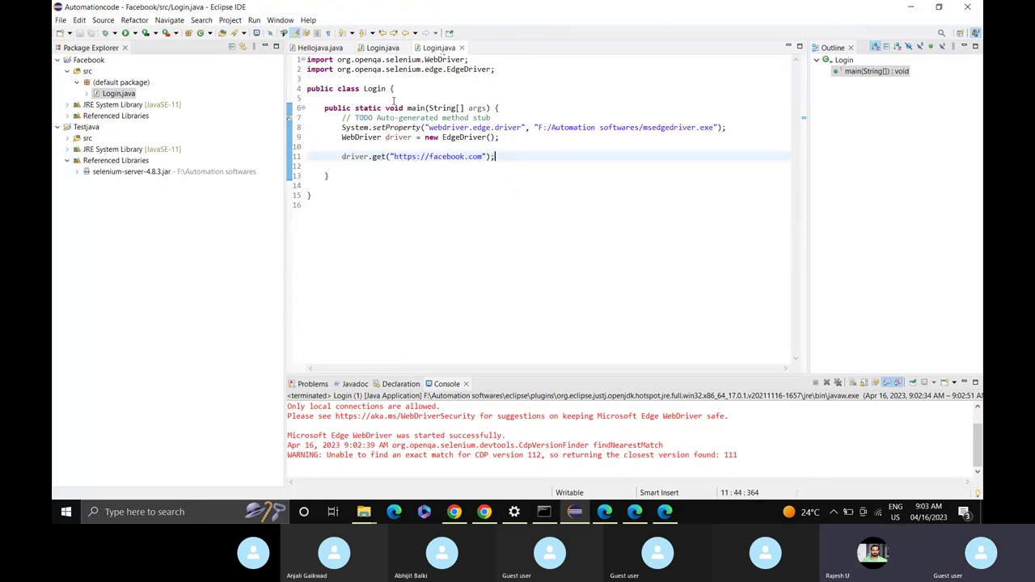
Add line 13: driver.findElement(By.name("email")).sendKeys() with a sample e-mail address.
key("Return")
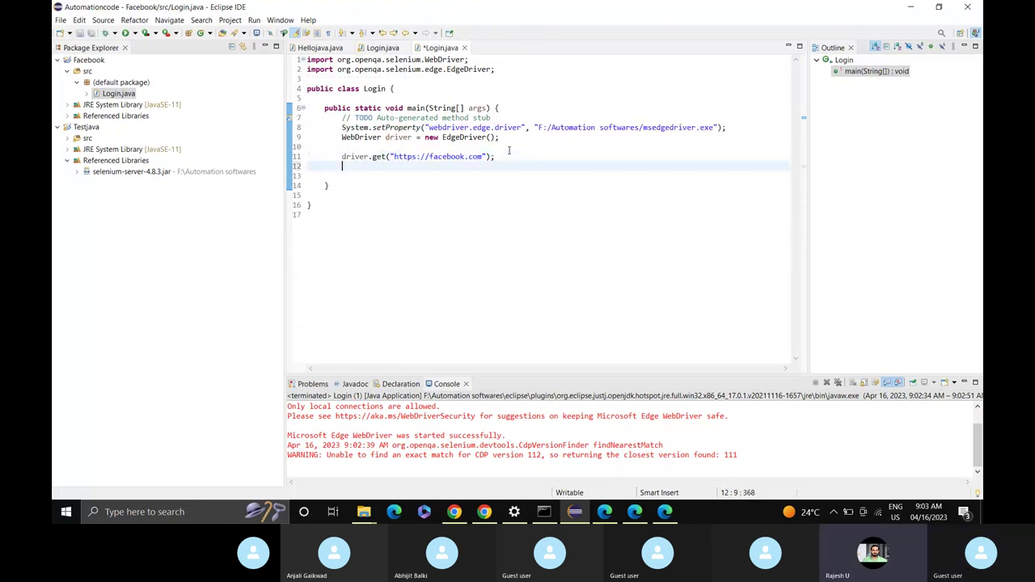
type("driver.")
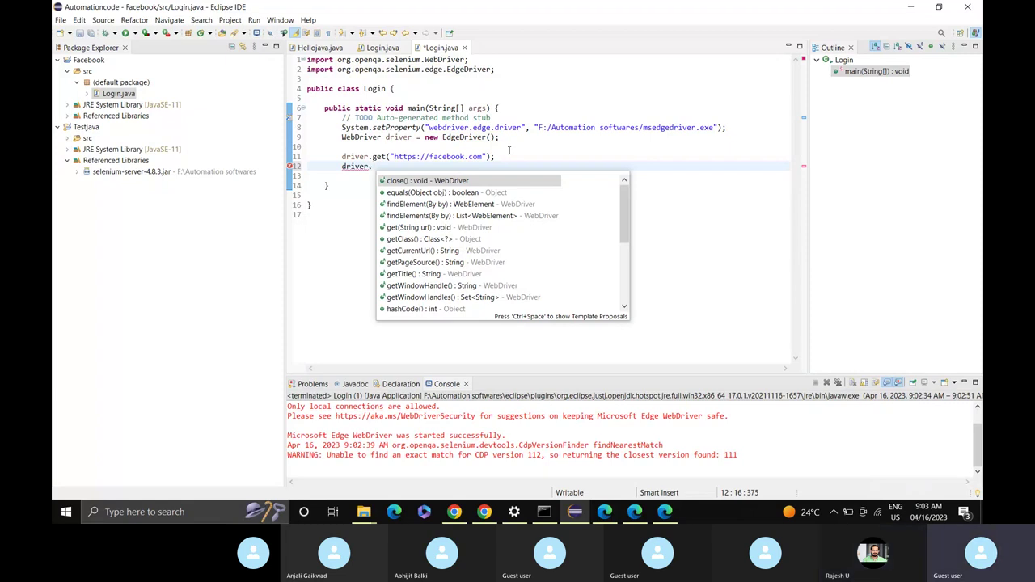
type("fin")
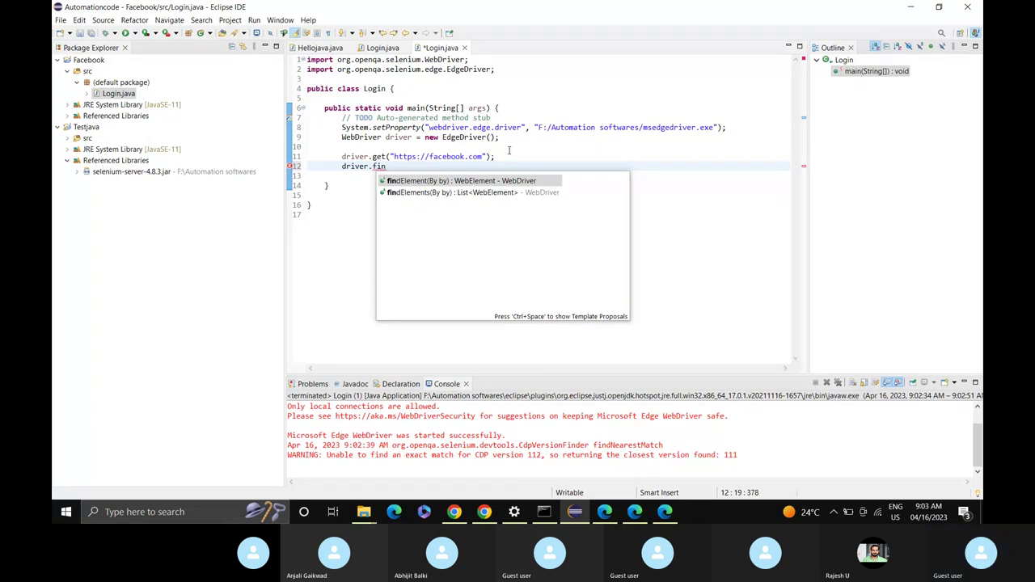
type("d")
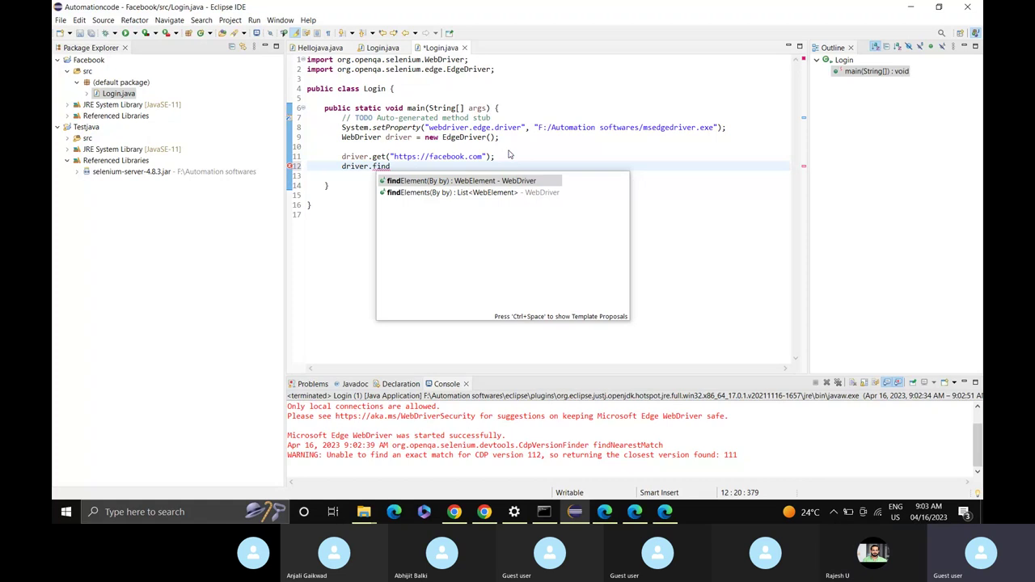
key("Return")
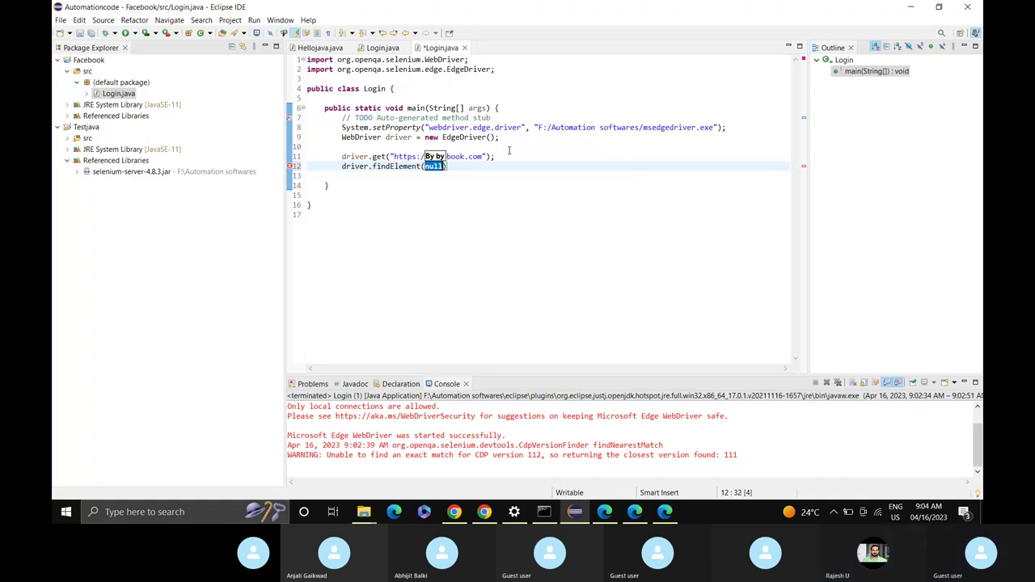
type("By.")
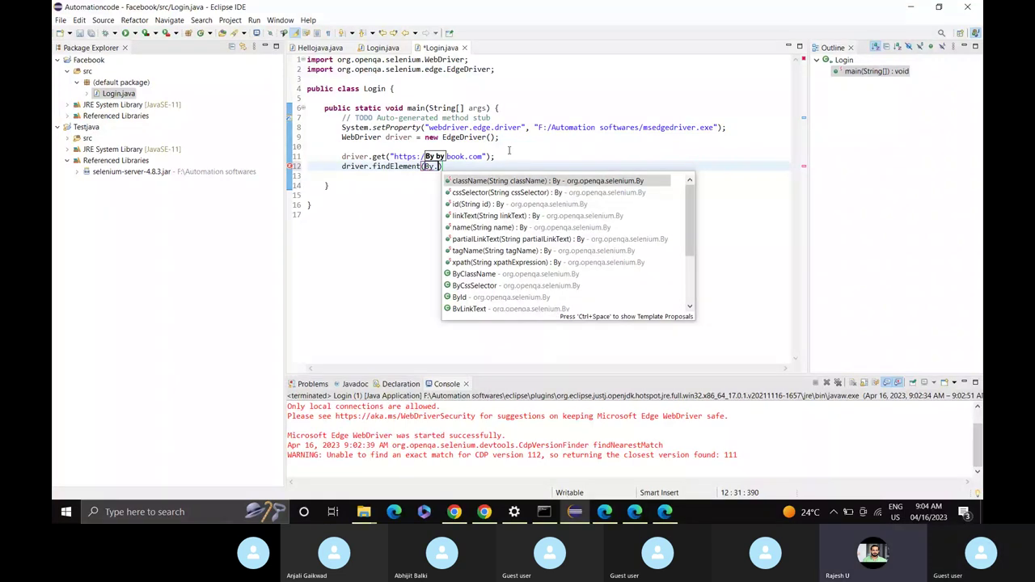
type("n")
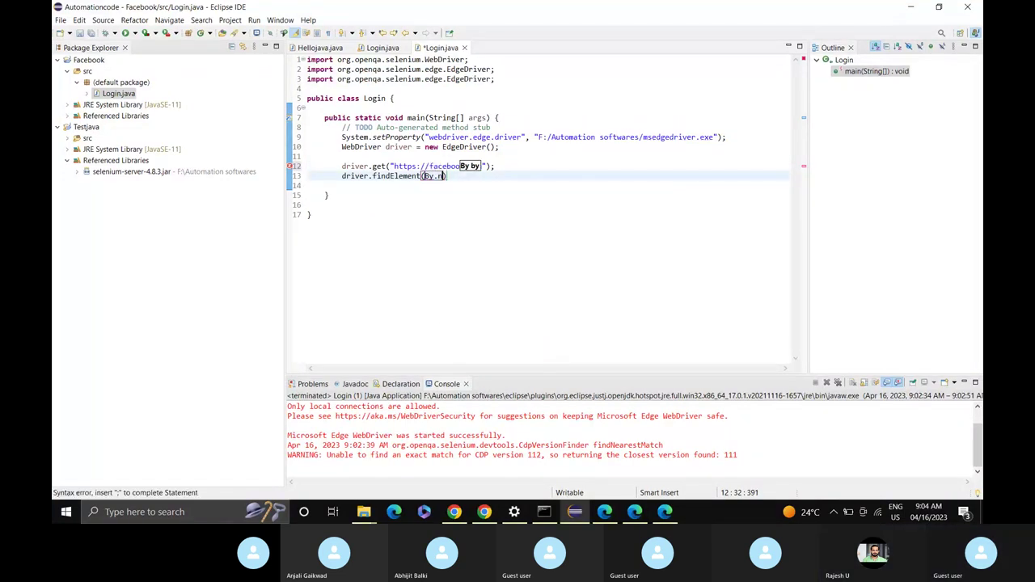
key("ctrl+space")
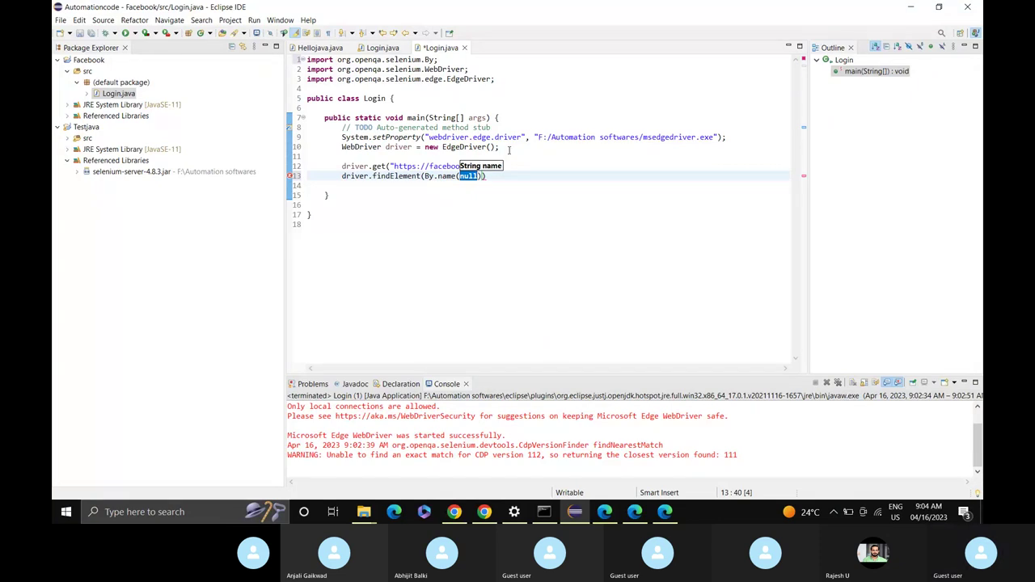
type("\"email")
key("End")
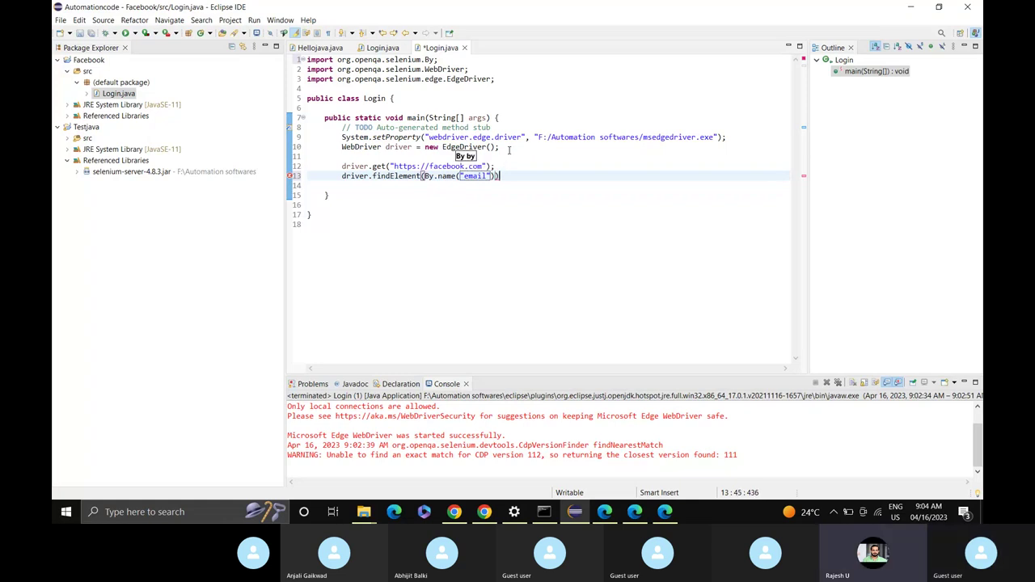
type(".sen")
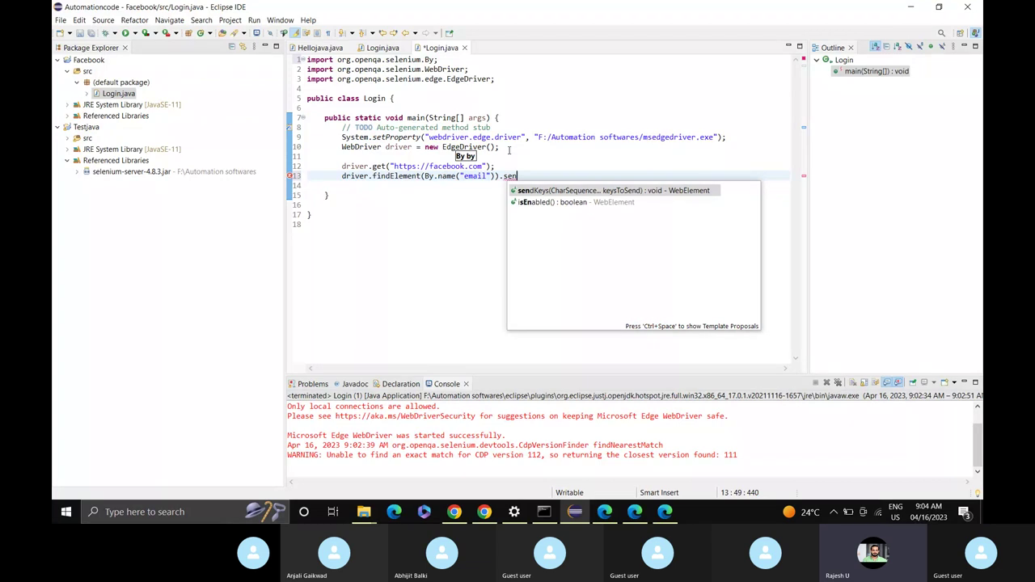
key("Return")
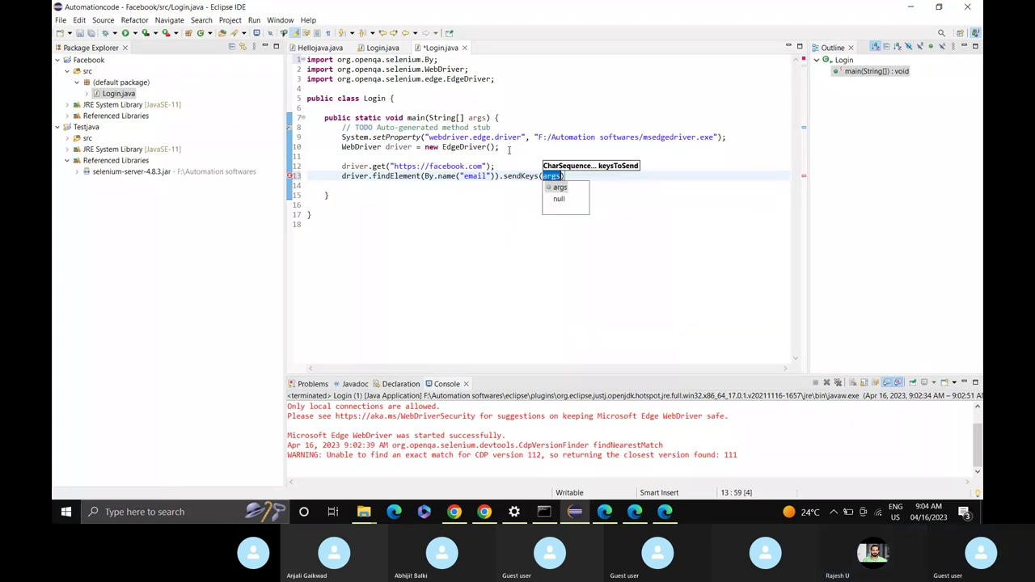
type("\"")
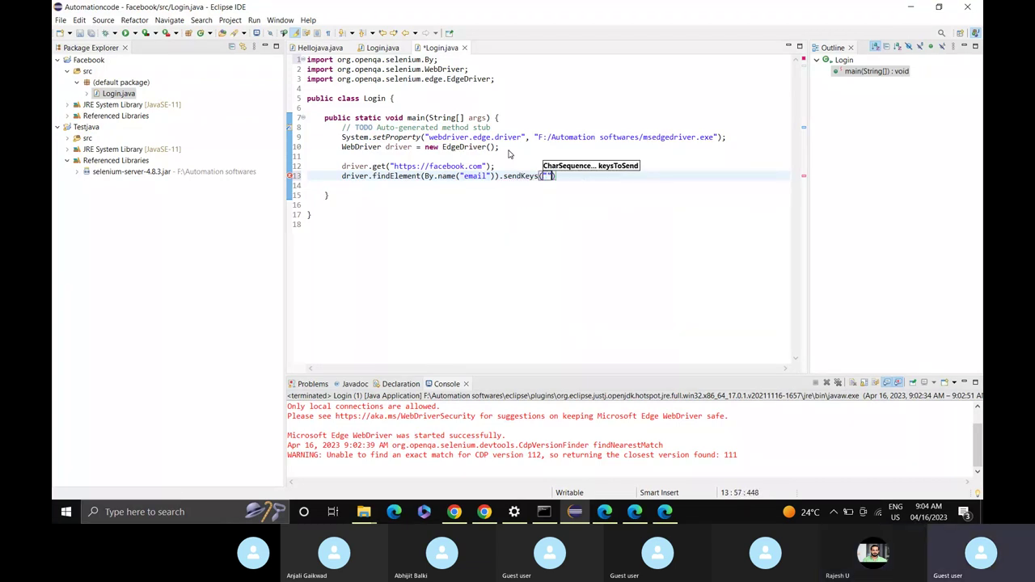
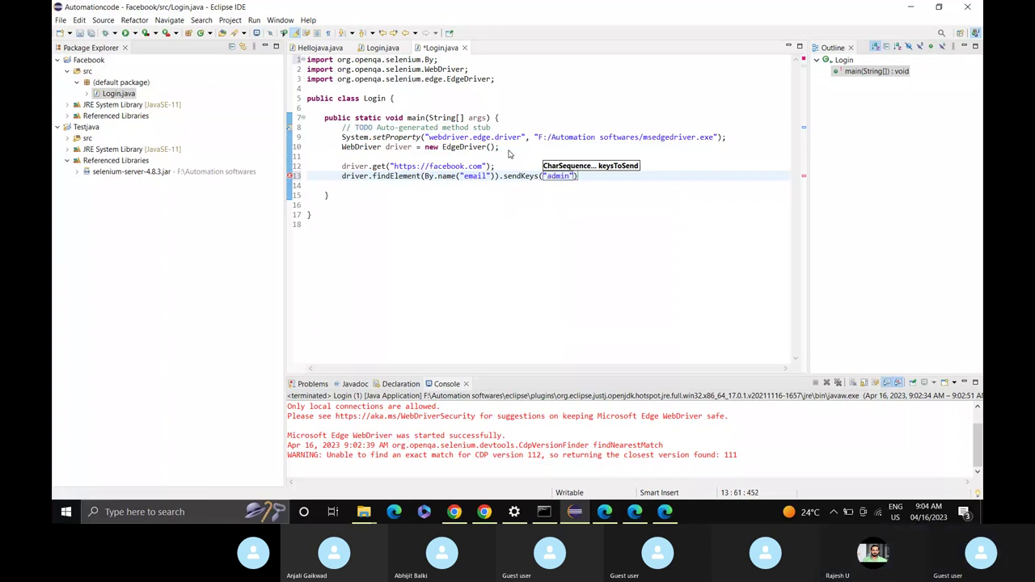
left_click(627, 177)
type(";")
key("Return")
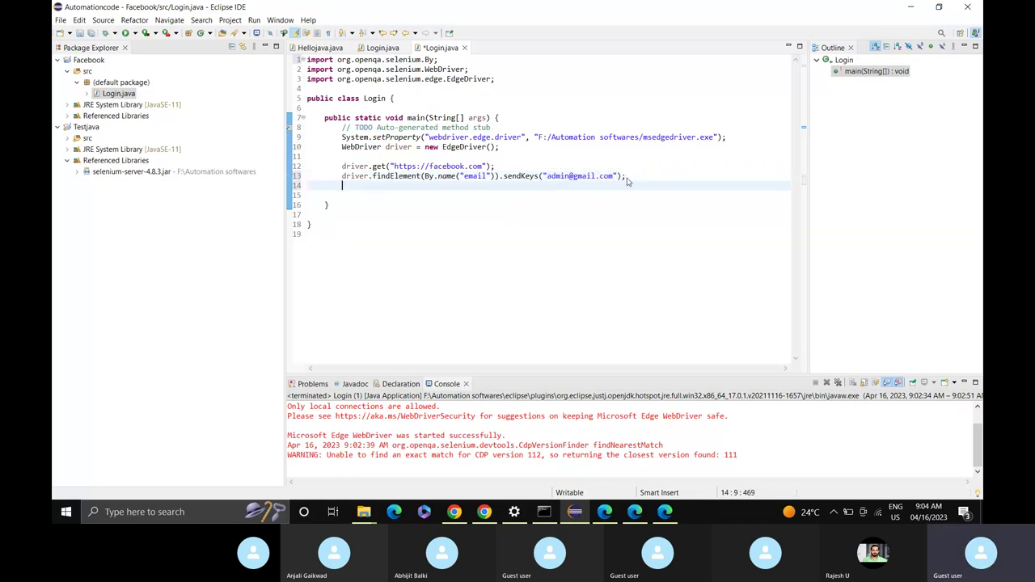
Begin a second driver.findElement(By call on line 14.
type("driver.fi")
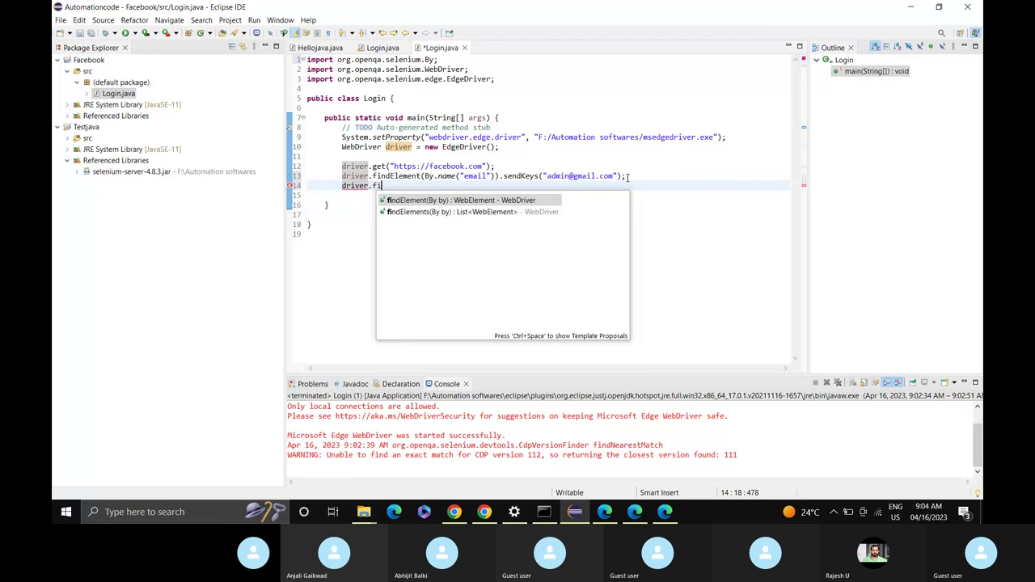
key("Return")
type("By")
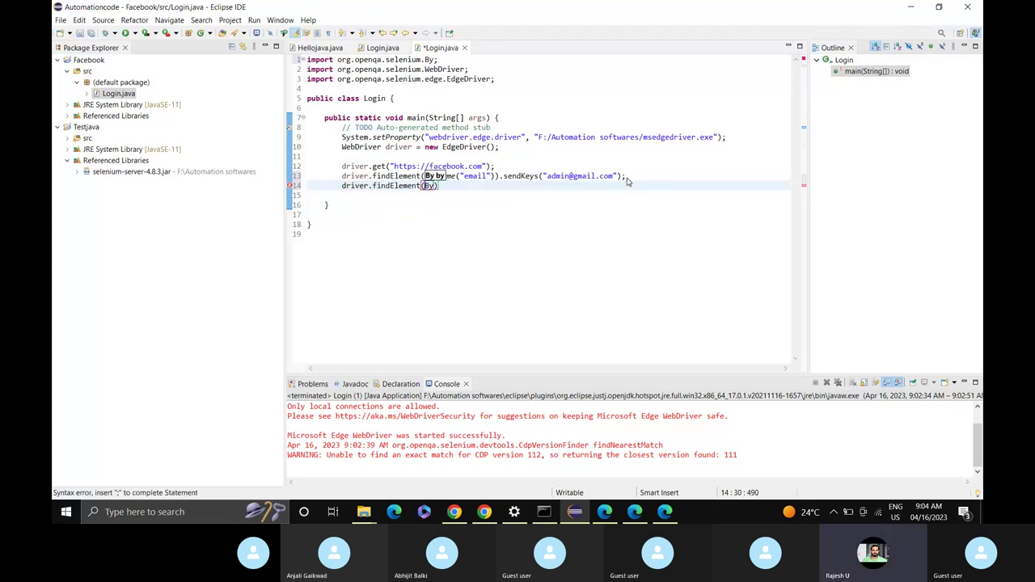
mouse_move(670, 514)
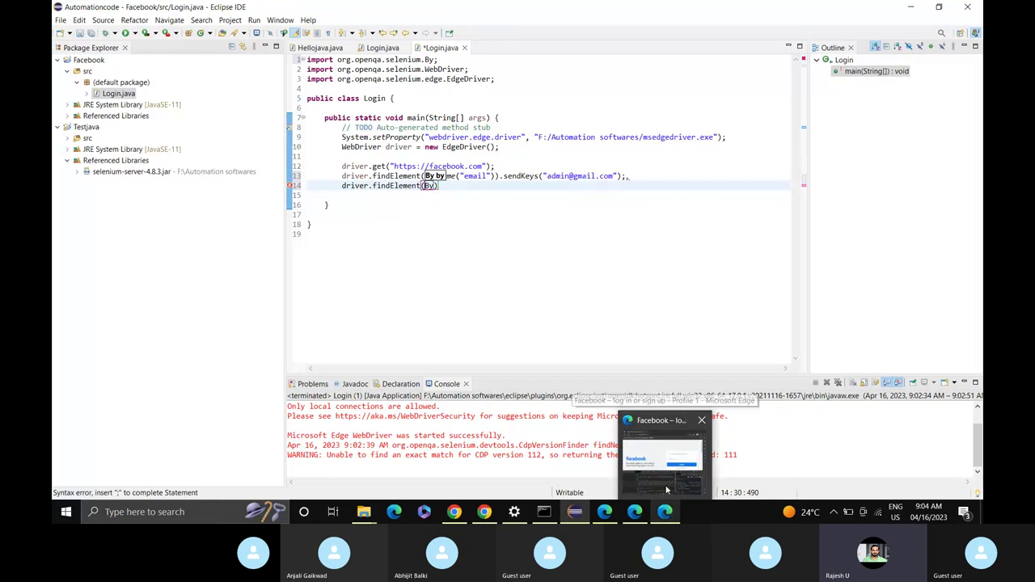
Inspect the Facebook Password field in Edge and select its name value 'pass'.
left_click(666, 490)
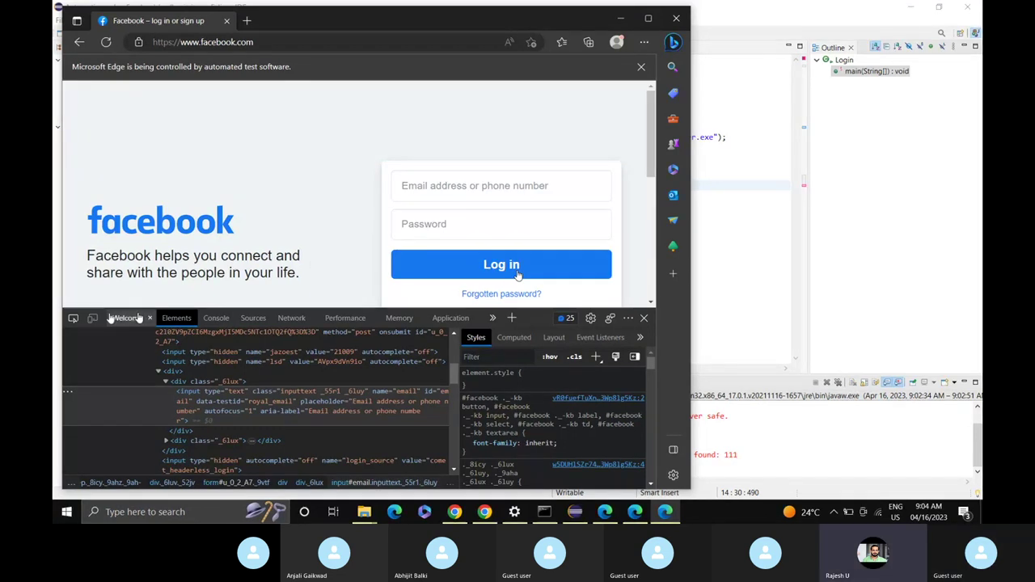
left_click(72, 321)
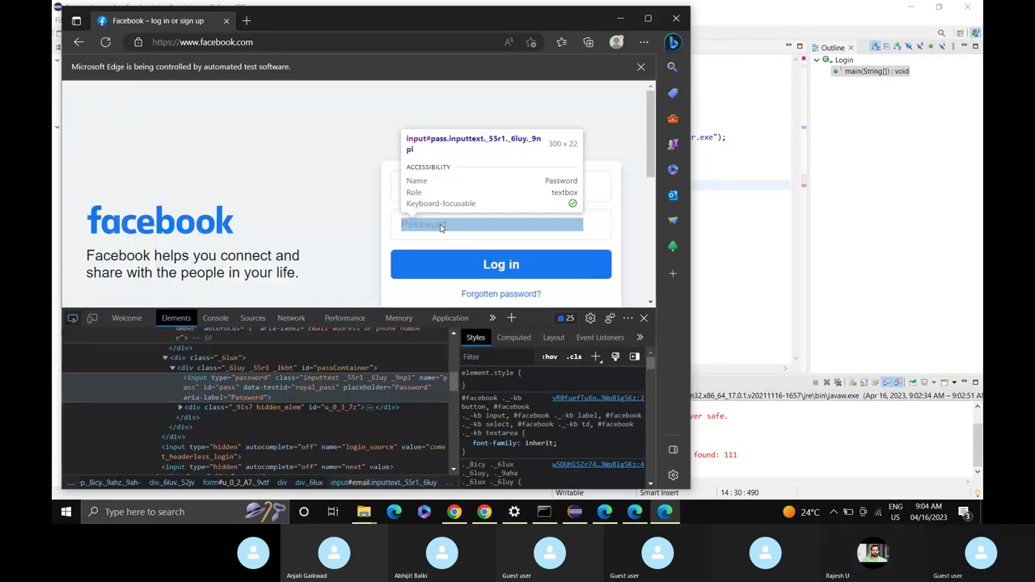
left_click(442, 227)
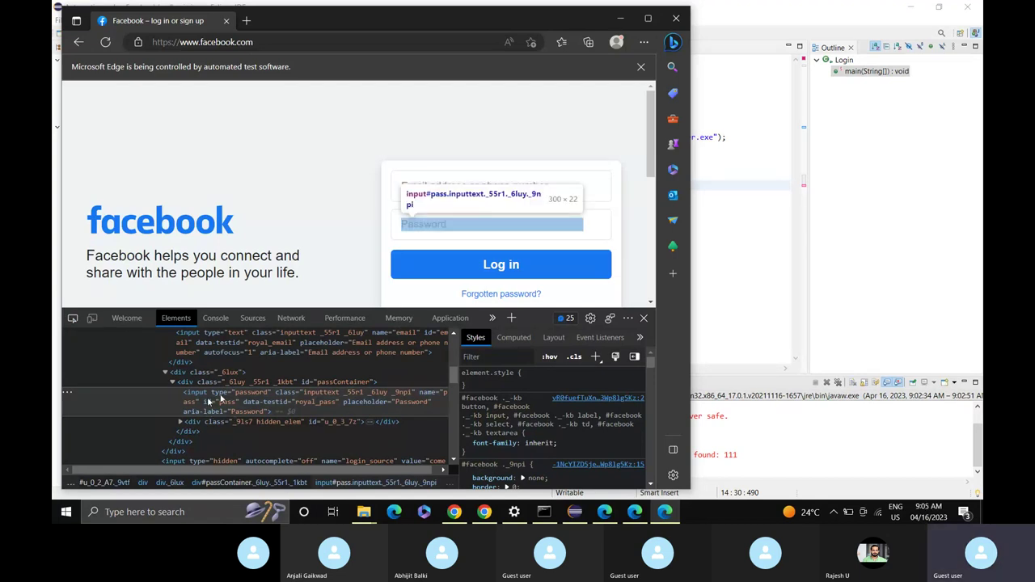
scroll(316, 405, "right", 1)
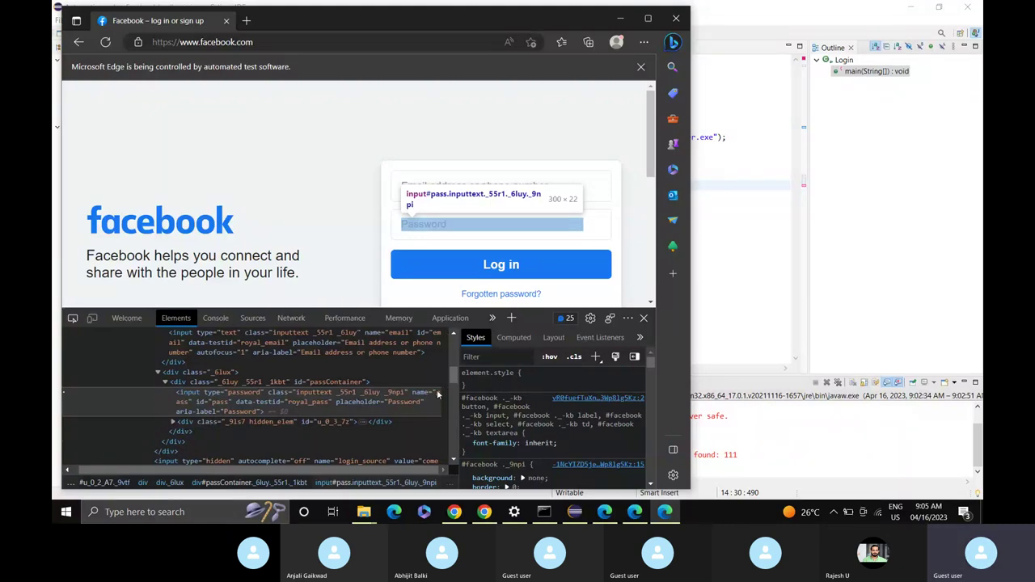
double_click(438, 393)
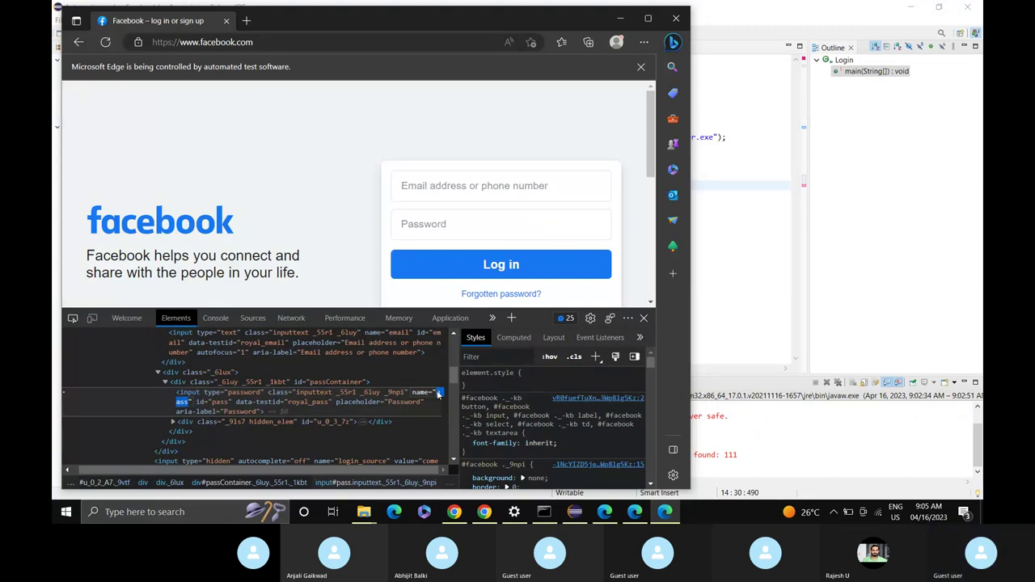
mouse_move(492, 518)
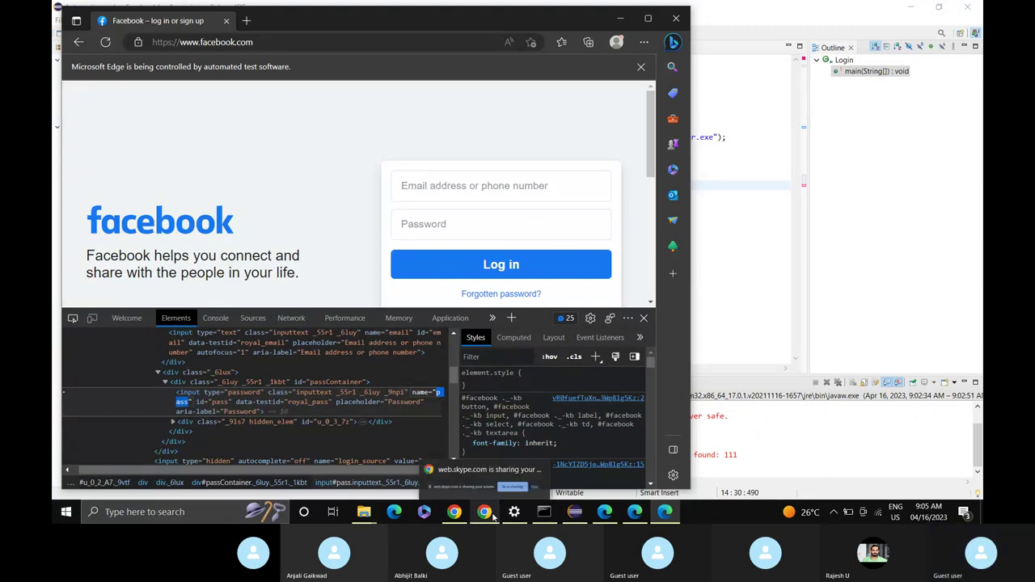
Complete line 14 as By.name("pass")).sendKeys() with a sample password.
left_click(575, 511)
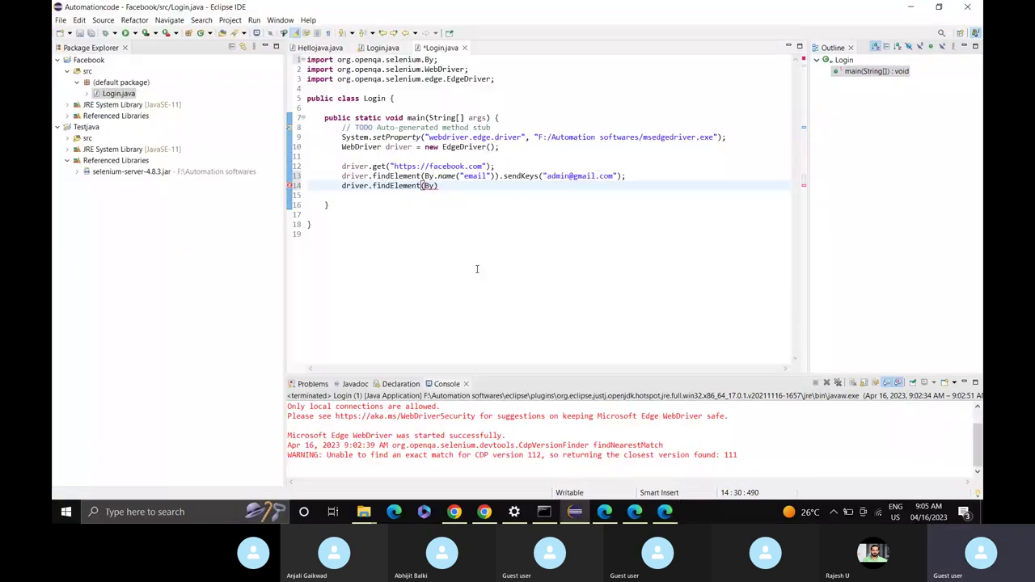
type(".n")
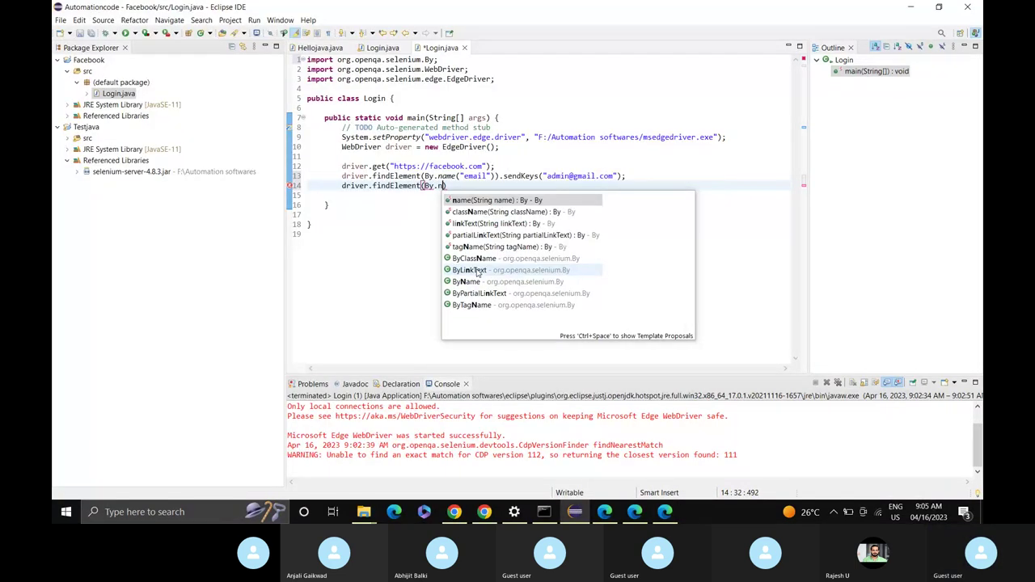
key("Return")
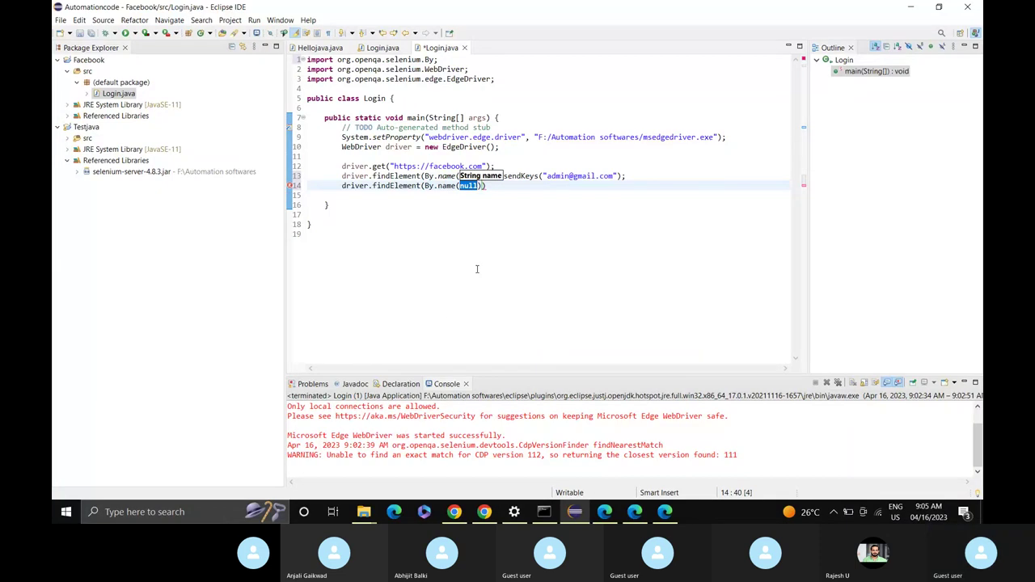
type("\"pass")
key("End")
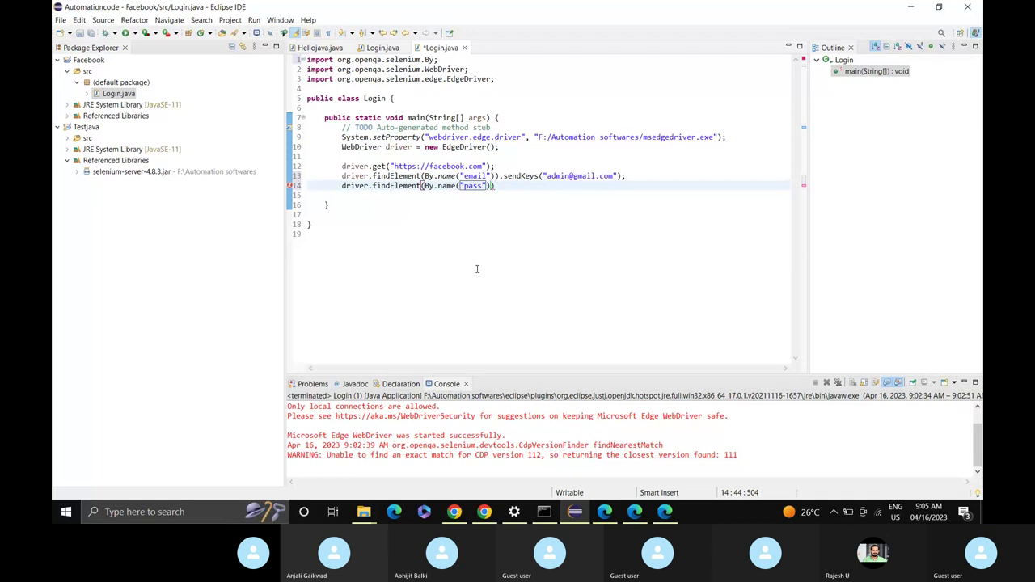
type(".se")
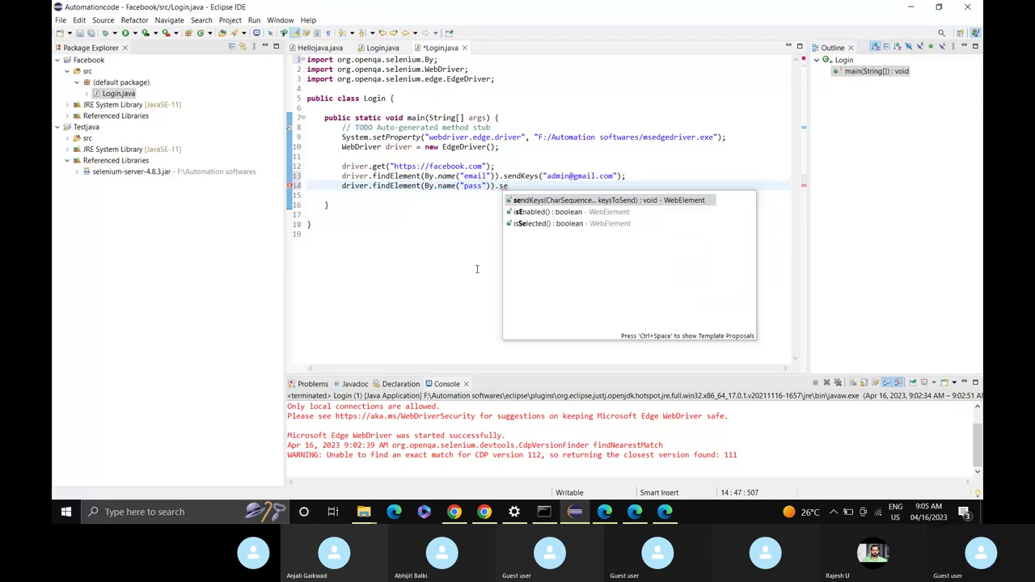
key("Return")
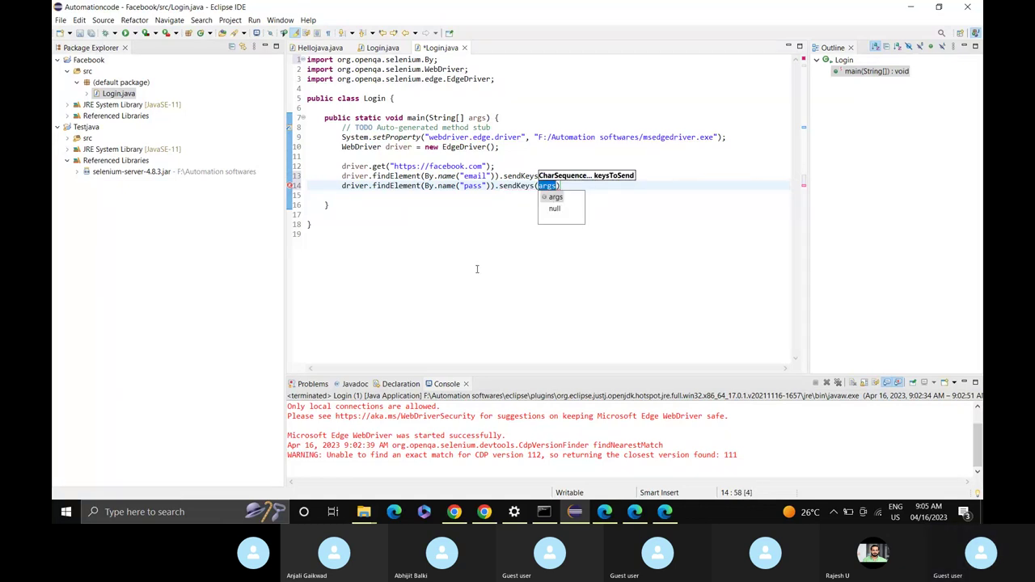
type("\"")
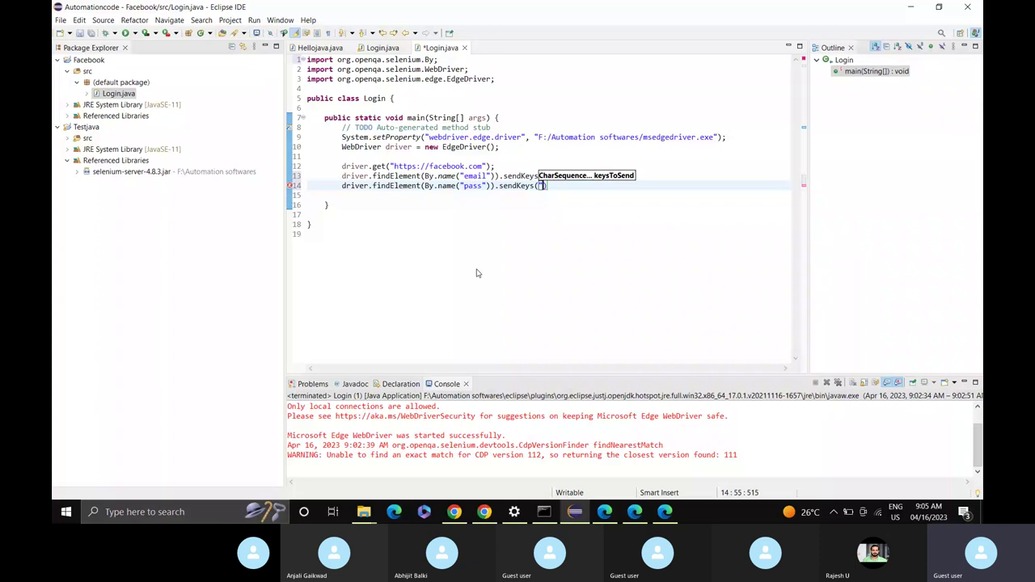
type("123")
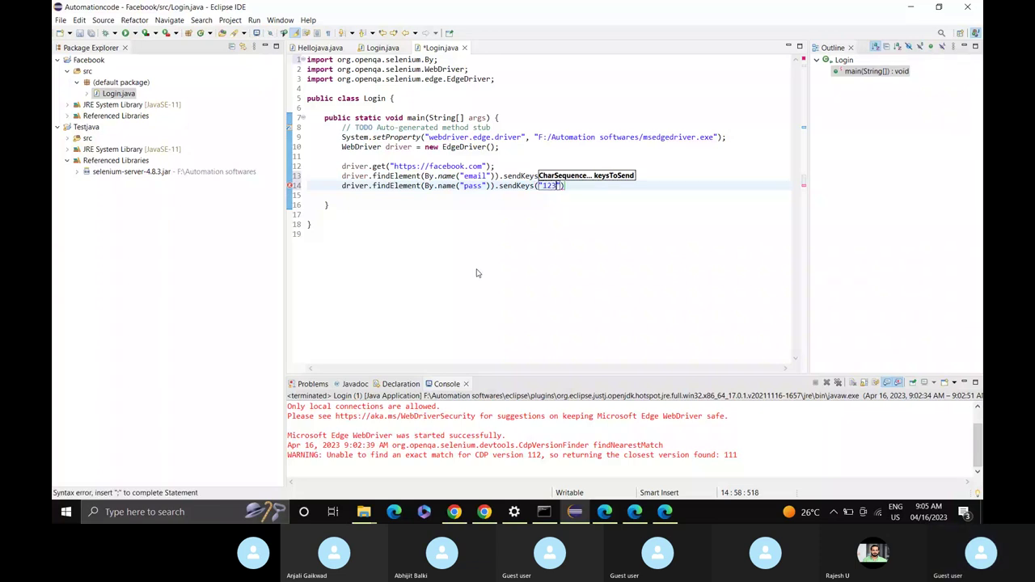
type("4")
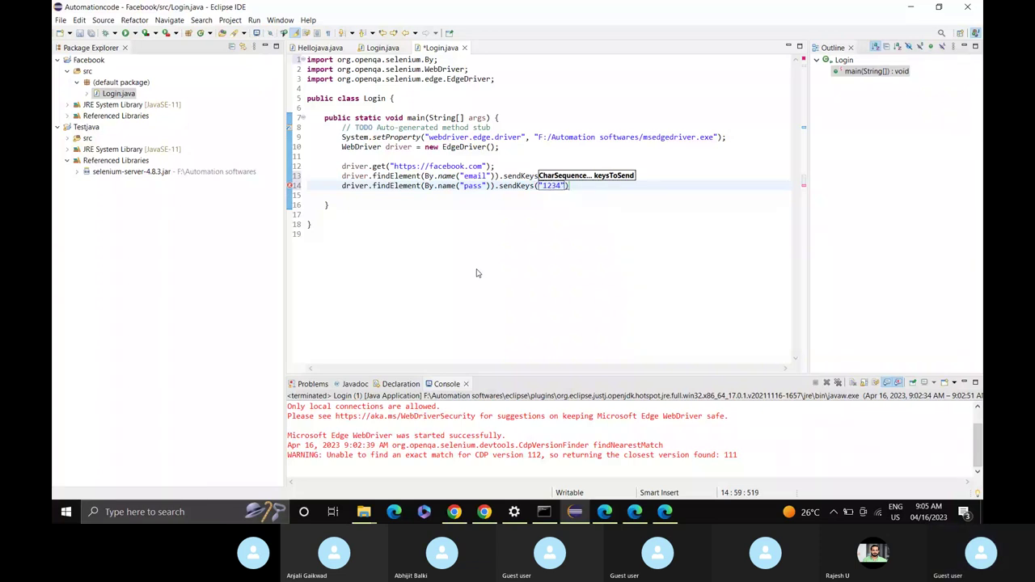
type("\");")
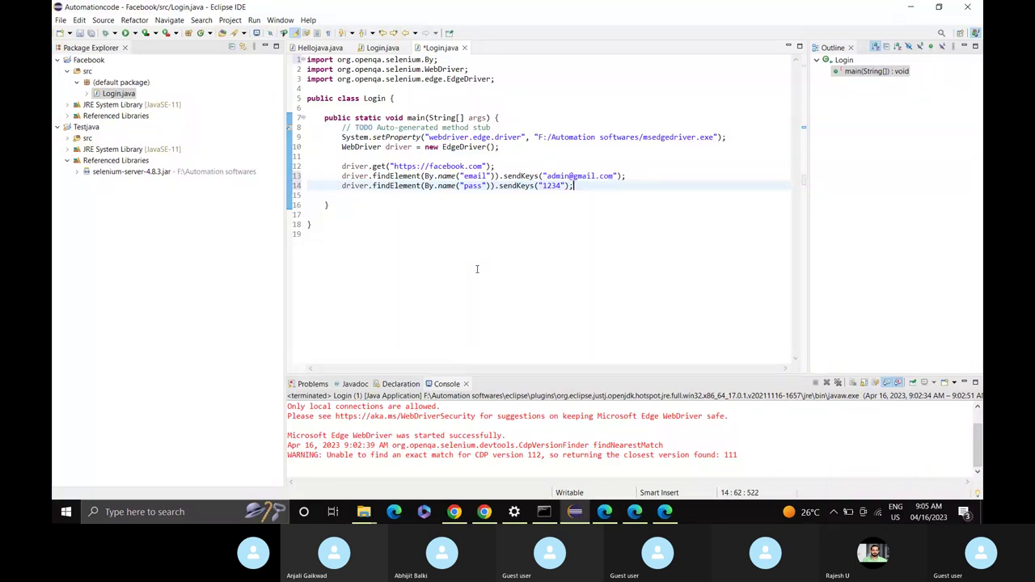
Start a third driver.findElement(By. call on line 15.
key("Return")
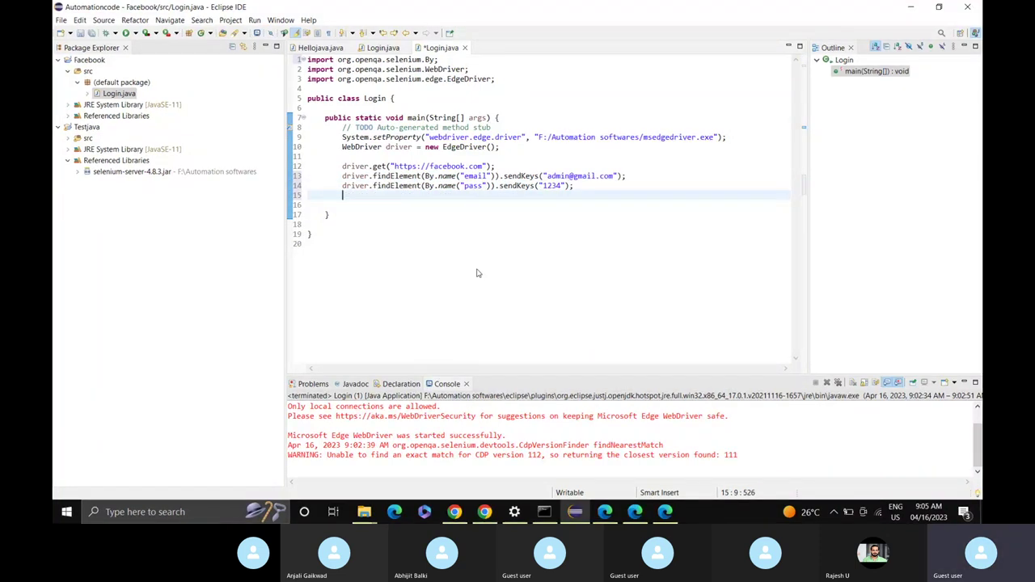
type("driver")
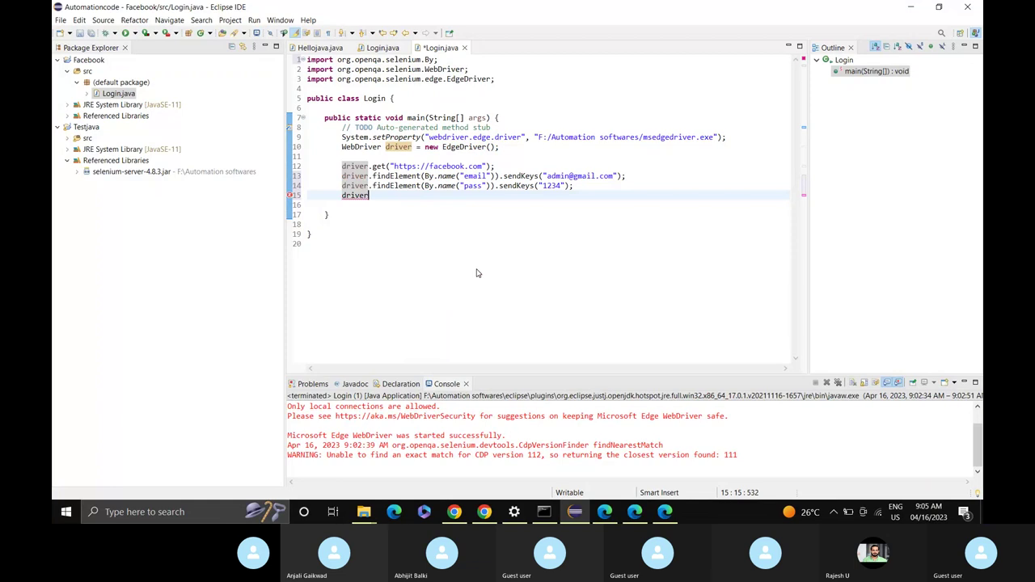
type(".find")
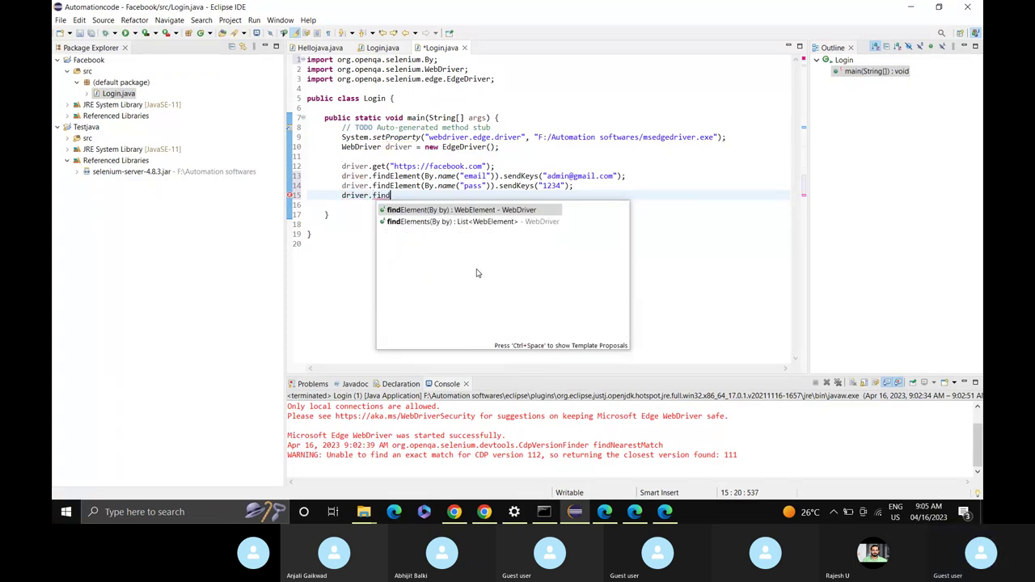
key("Return")
type("By.")
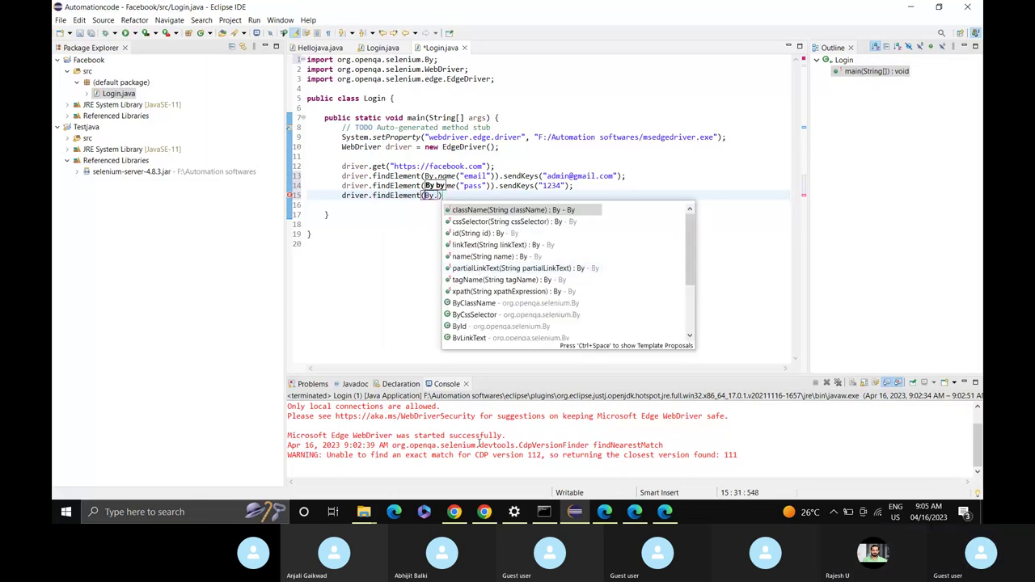
Inspect the Facebook Log in button in Edge and select its name value 'login'.
mouse_move(665, 512)
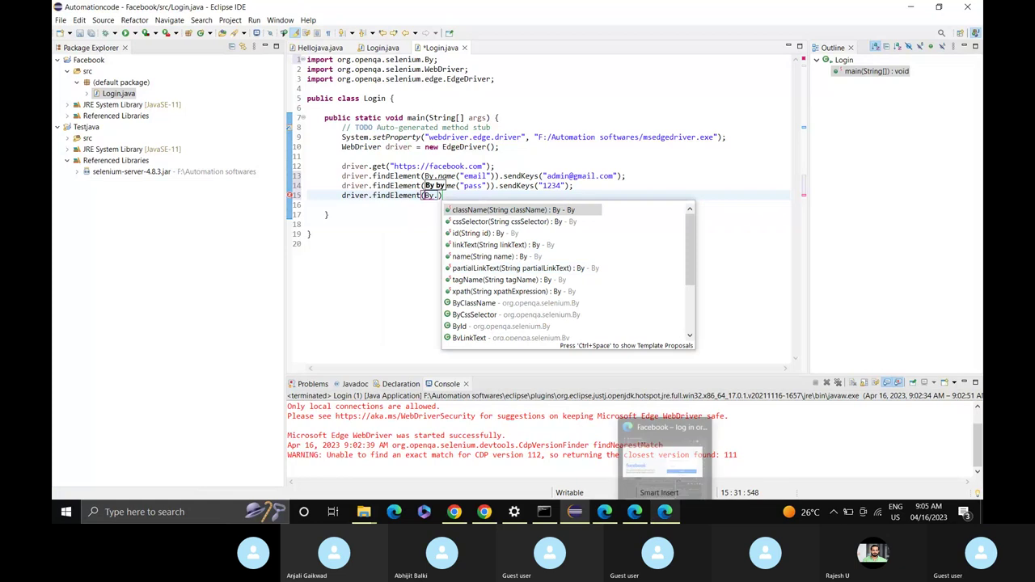
left_click(663, 450)
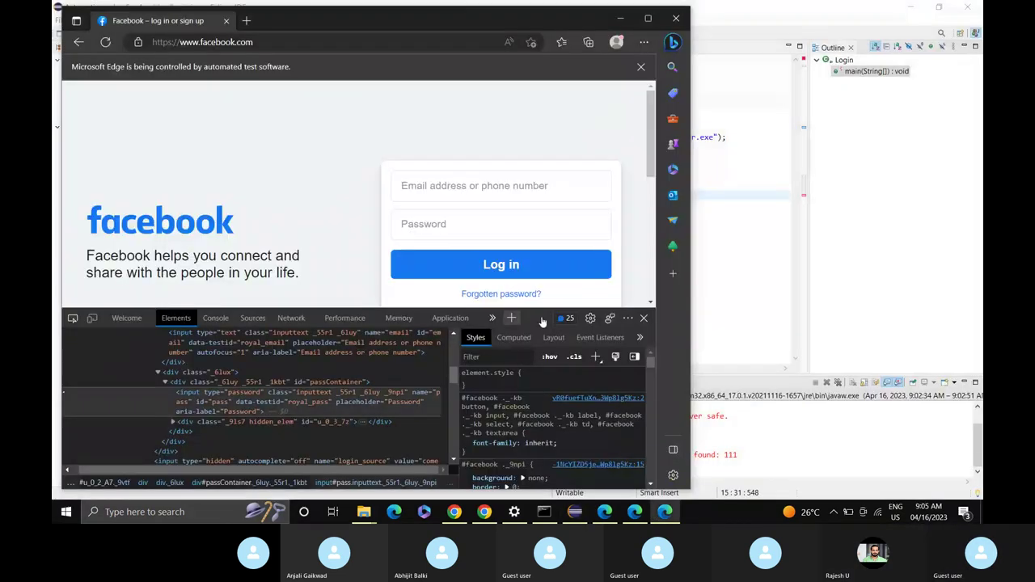
left_click(73, 320)
left_click(481, 268)
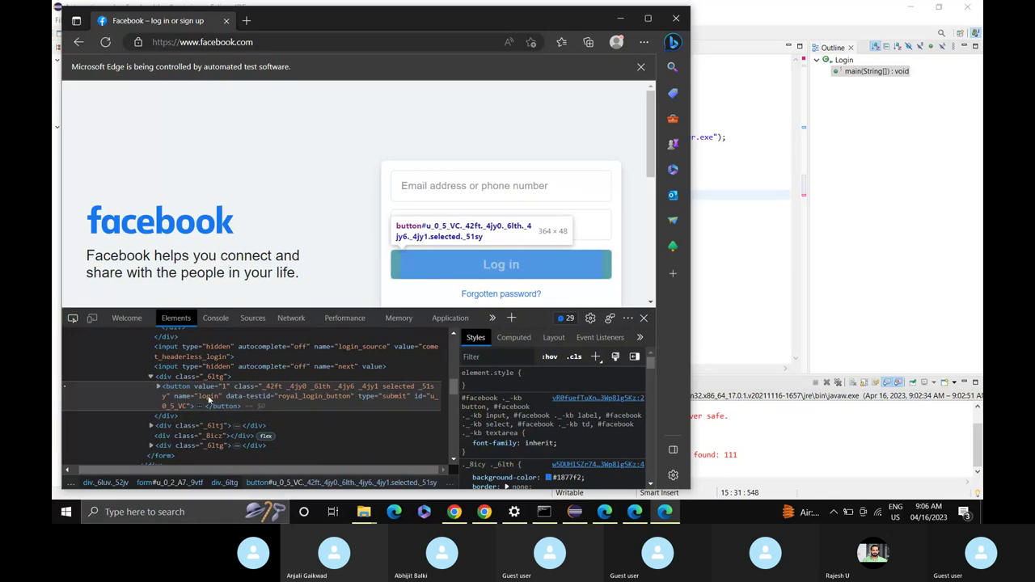
double_click(209, 396)
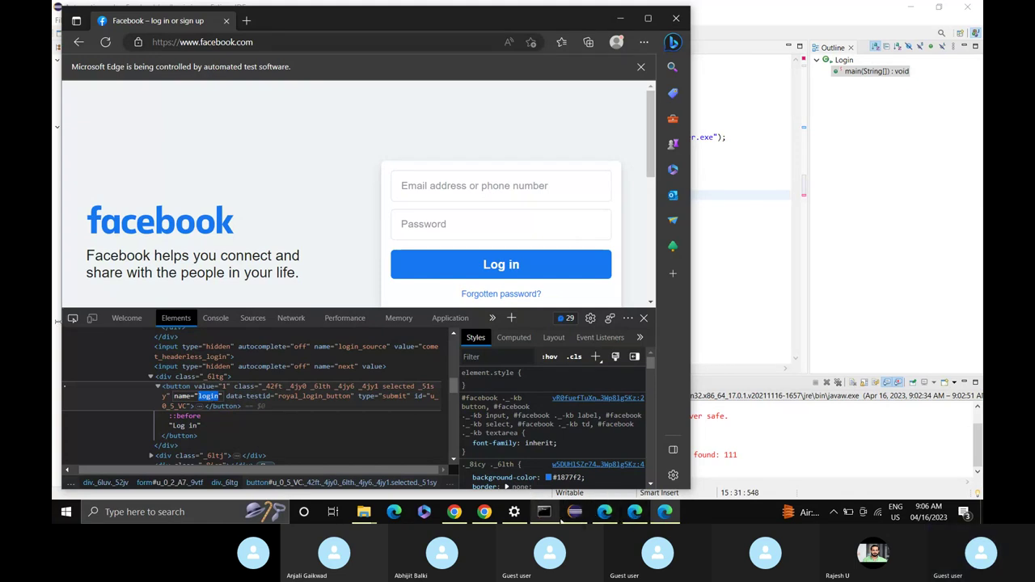
mouse_move(569, 522)
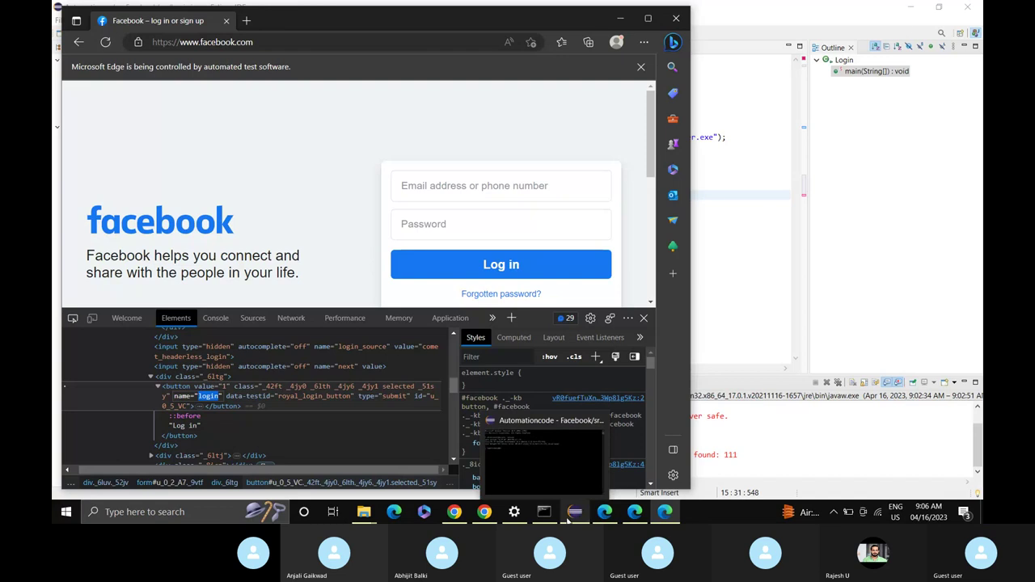
Finish line 15 as driver.findElement(By.name("login")).click();.
left_click(568, 522)
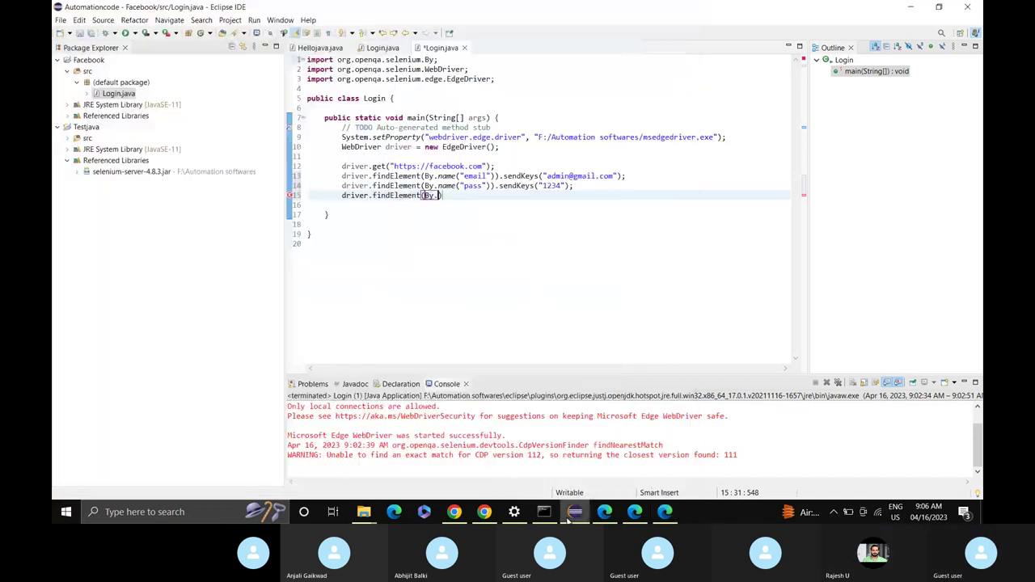
key("BackSpace")
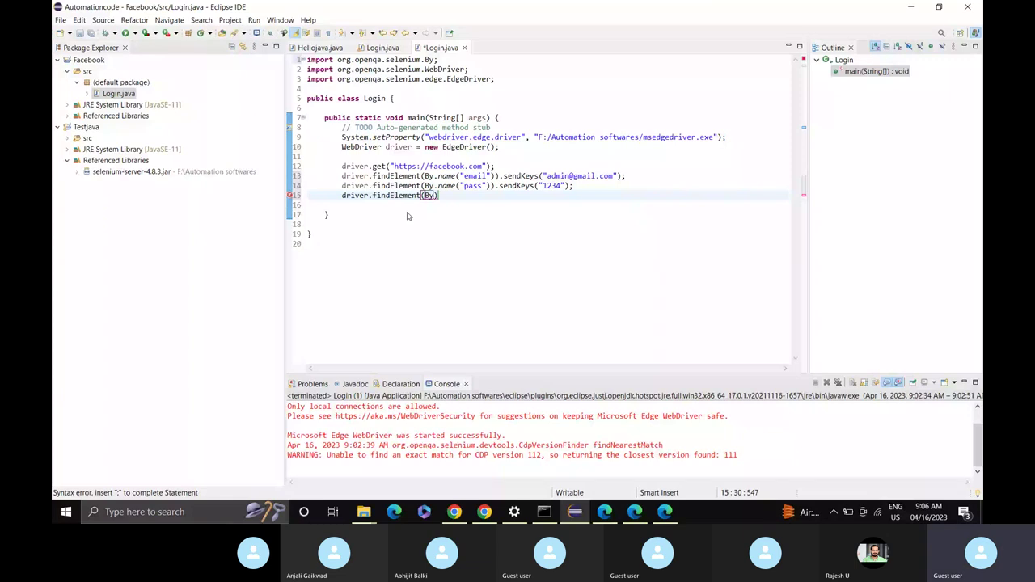
type(".n")
key("Return")
type("\"login")
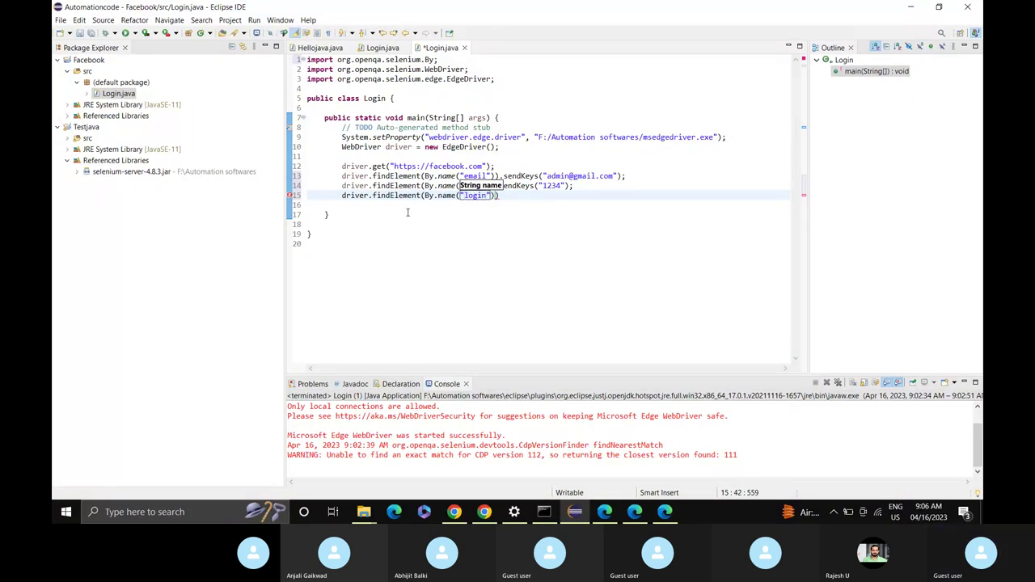
key("End")
type(".s")
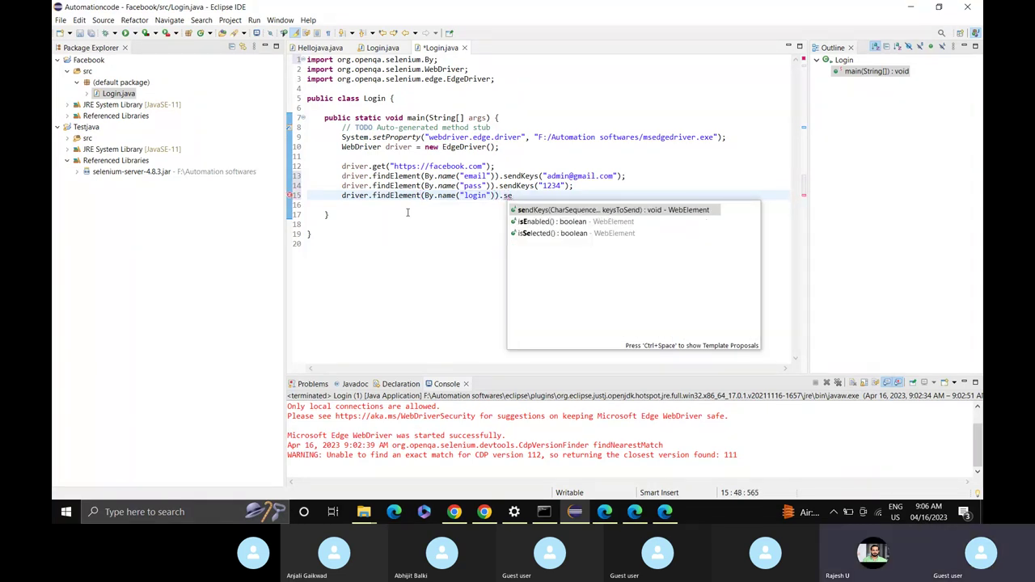
key("BackSpace")
type("c")
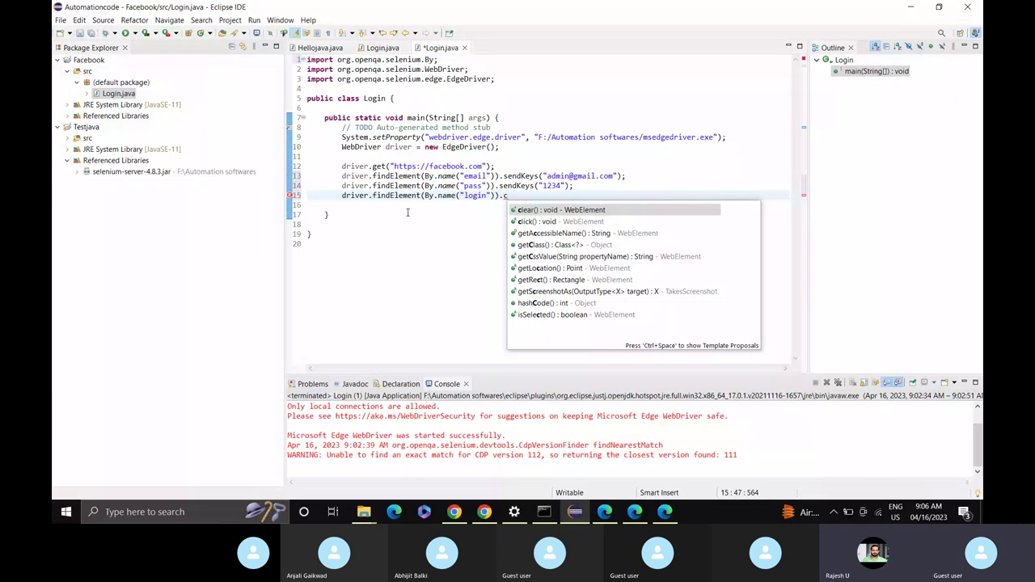
key("Down")
key("Return")
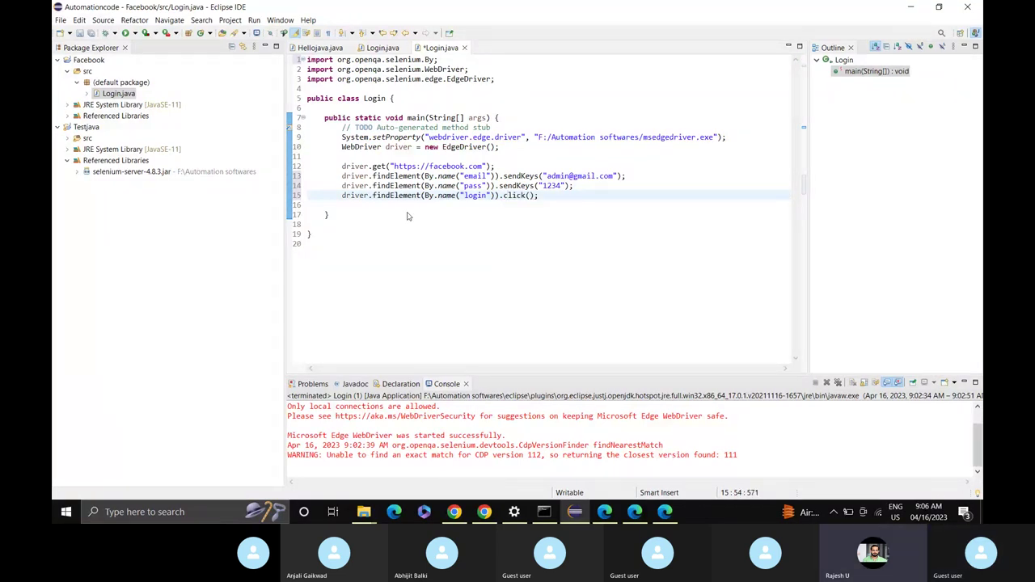
Discard the partly typed extra driver line and save Login.java.
key("Return")
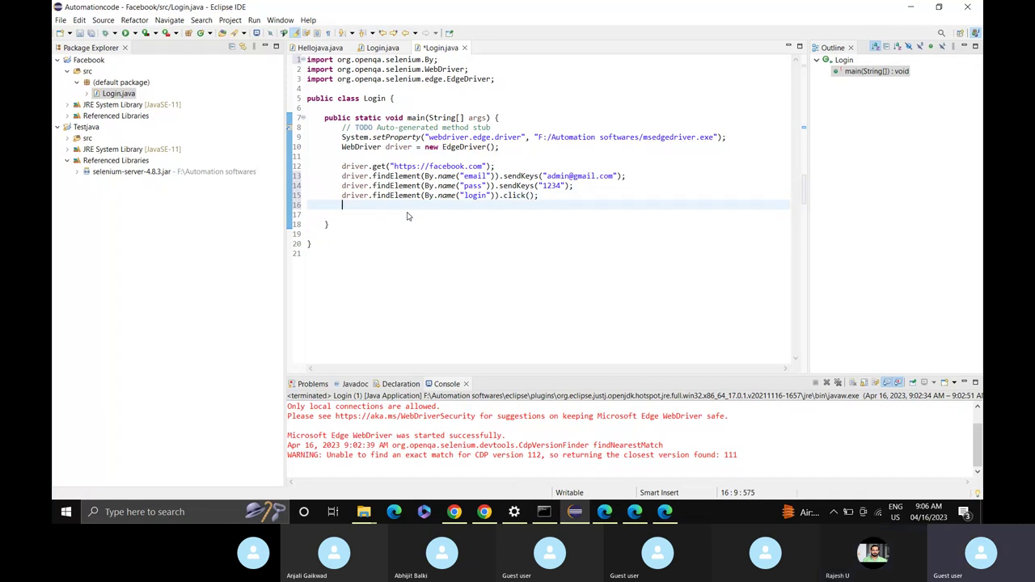
type("dr")
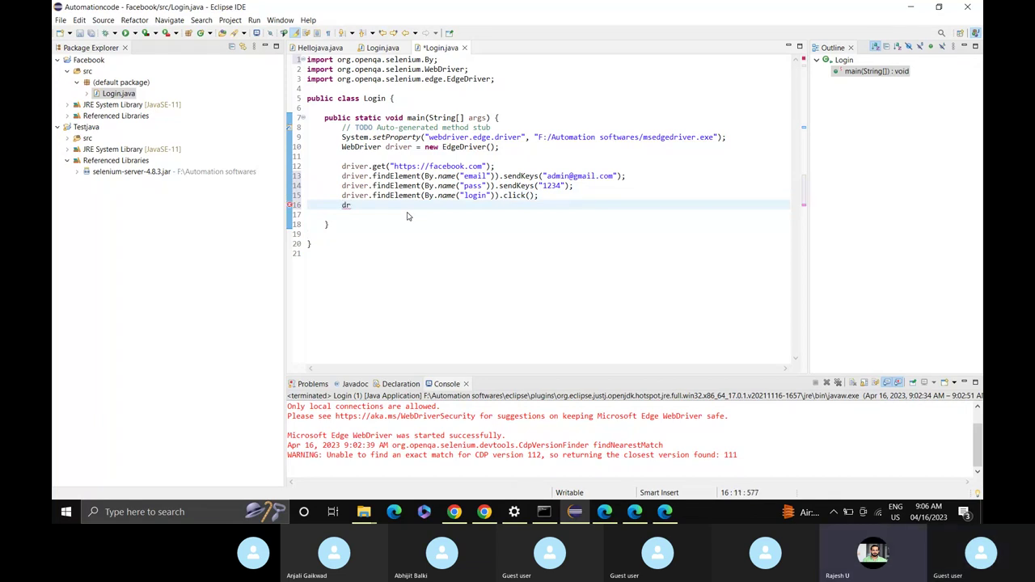
type("iver")
key("BackSpace")
key("BackSpace")
key("BackSpace")
key("BackSpace")
key("BackSpace")
key("BackSpace")
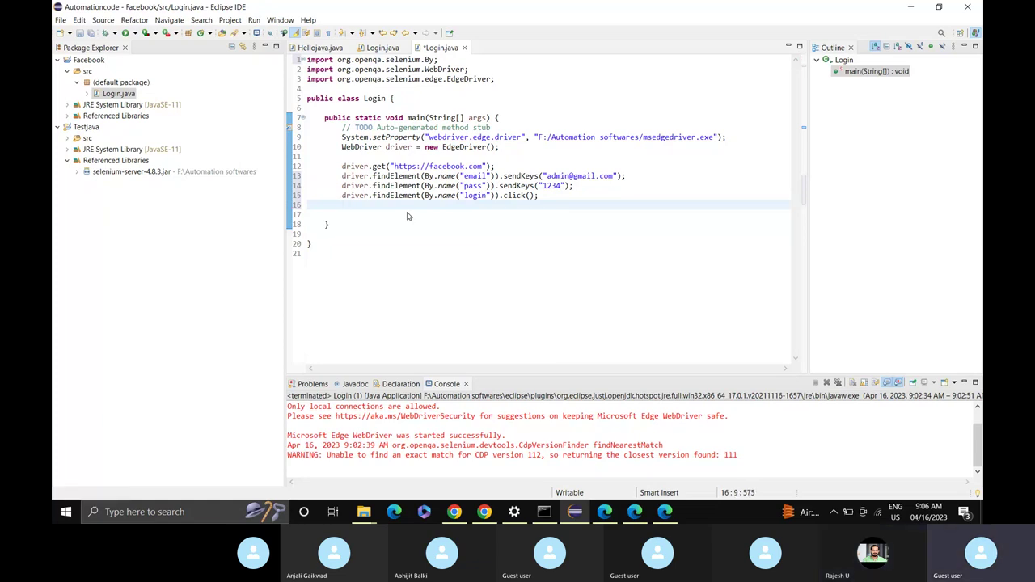
key("ctrl+s")
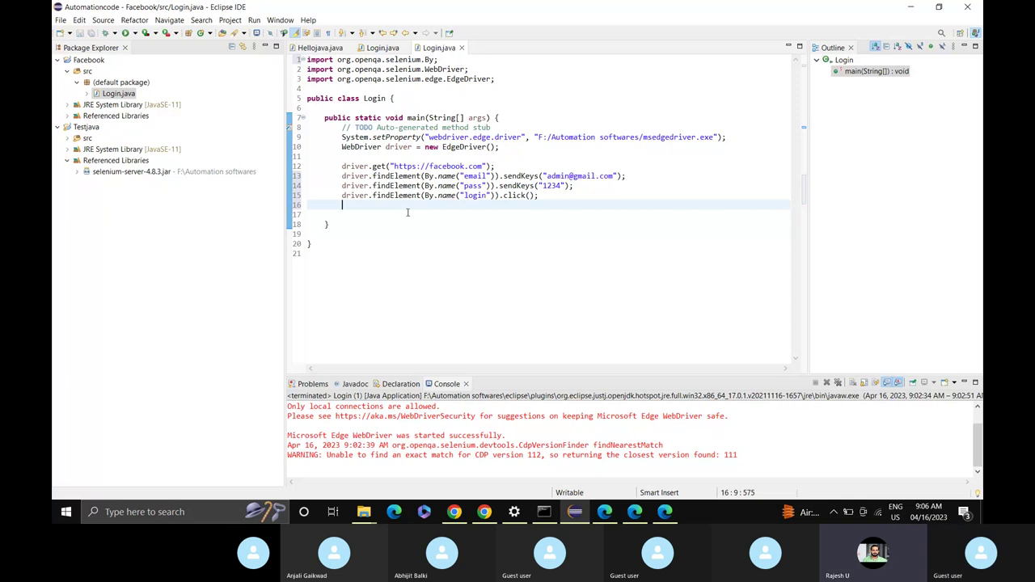
Run Login as a Java Application to launch the automated Facebook login in Edge.
left_click(127, 34)
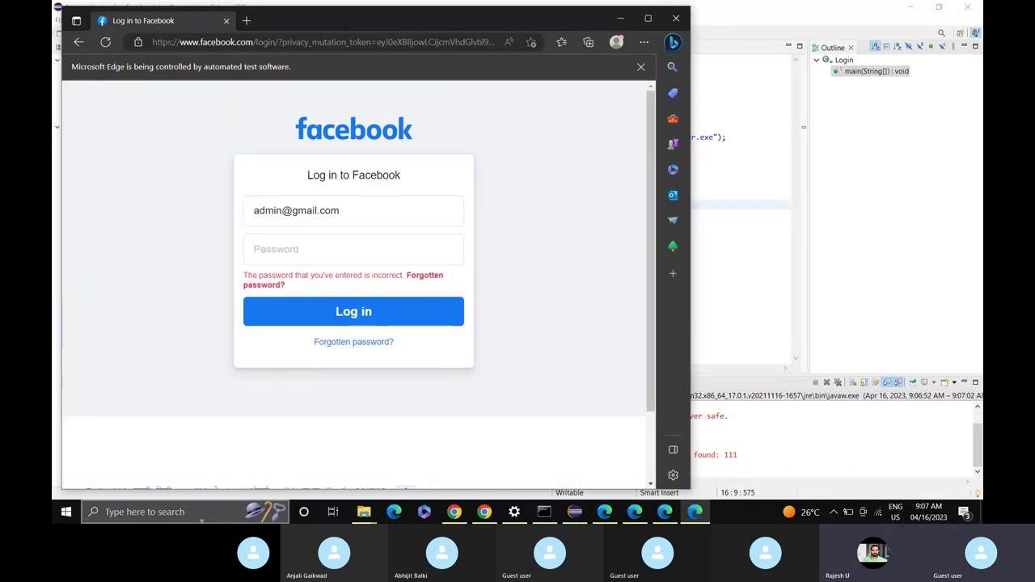
Close the automated Facebook and vtiger CRM Edge windows.
left_click(674, 20)
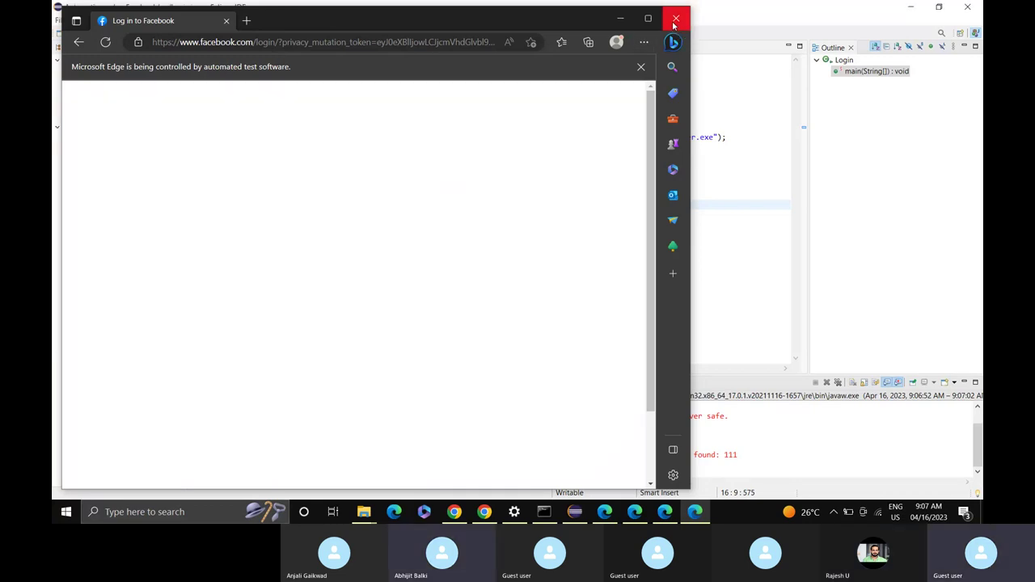
left_click(664, 512)
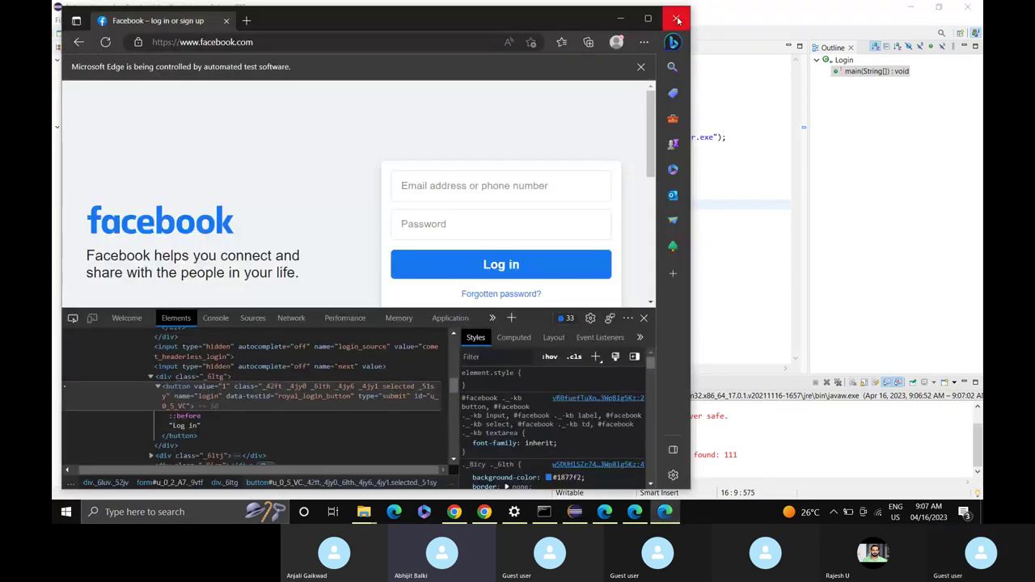
left_click(635, 520)
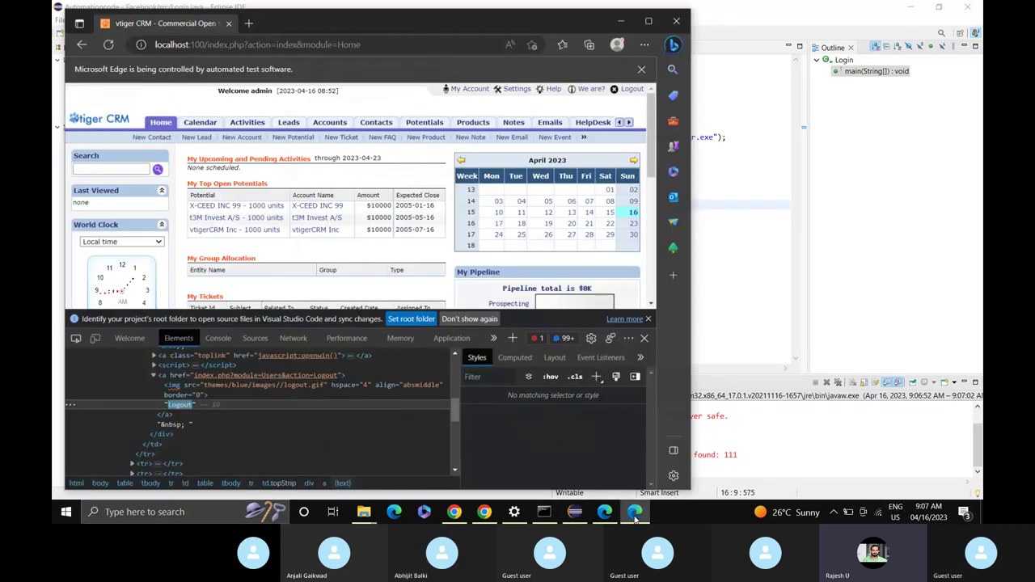
left_click(671, 24)
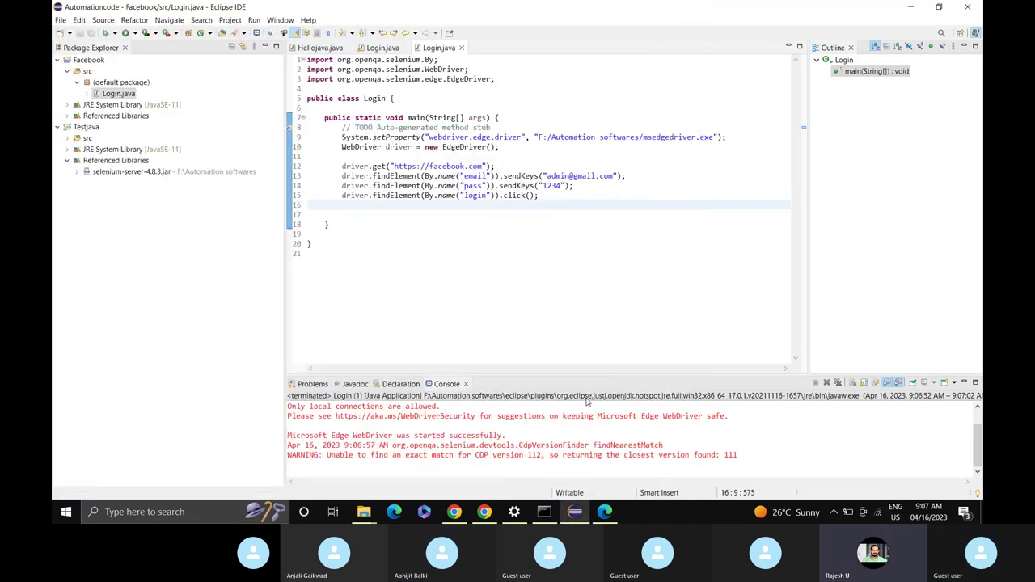
mouse_move(605, 511)
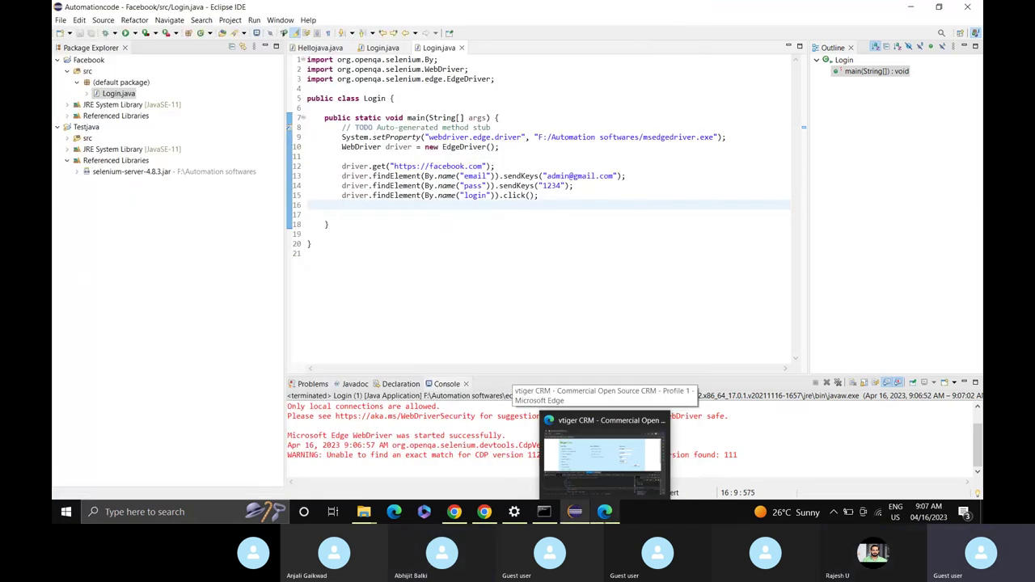
left_click(602, 453)
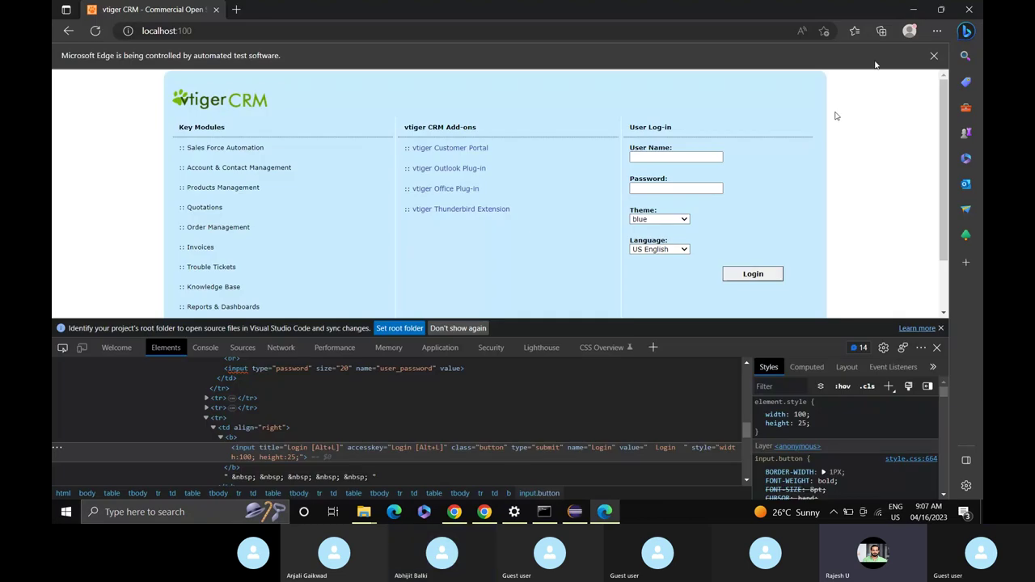
left_click(971, 11)
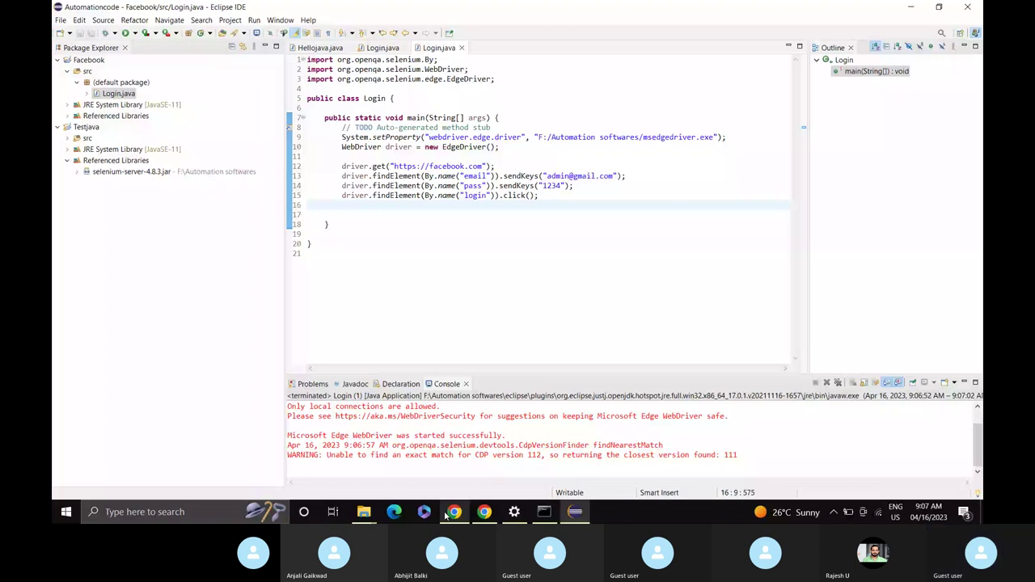
Bring up the stop-sharing options in Chrome's Skype call tab.
left_click(453, 512)
left_click(235, 10)
left_click(834, 422)
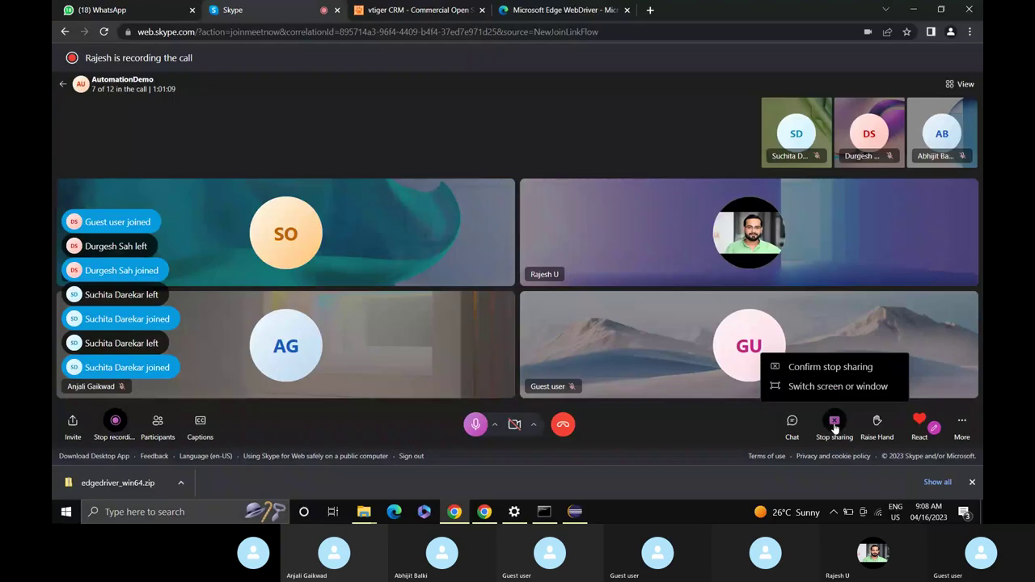
Confirm stopping the Skype screen share and bring the Chrome New Tab window forward.
left_click(831, 367)
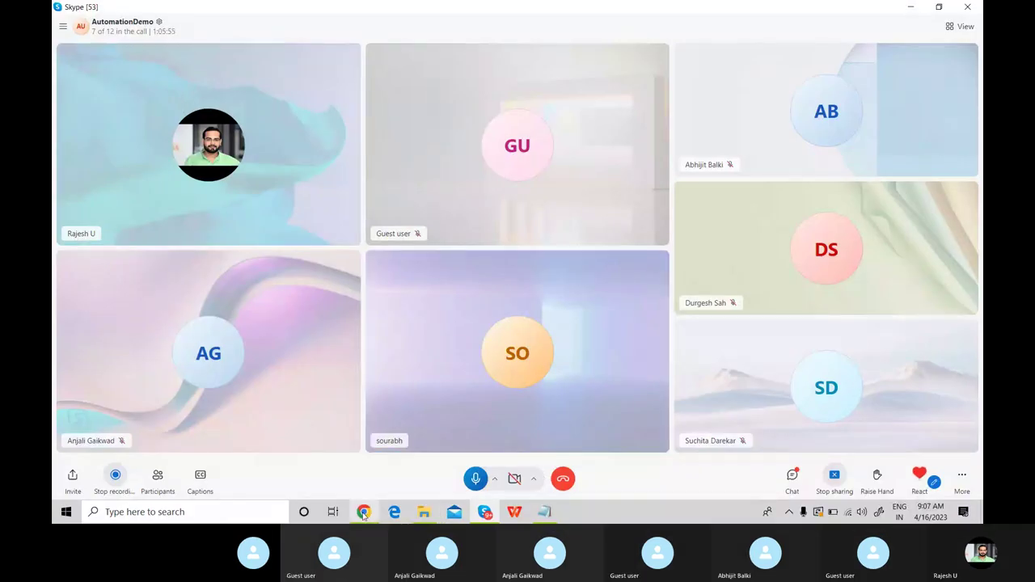
mouse_move(364, 516)
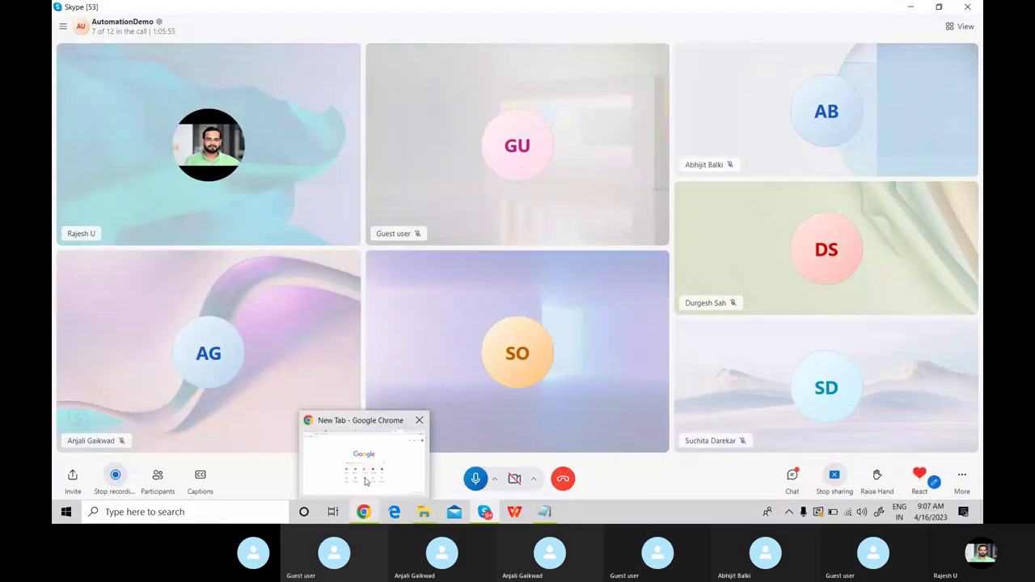
left_click(363, 478)
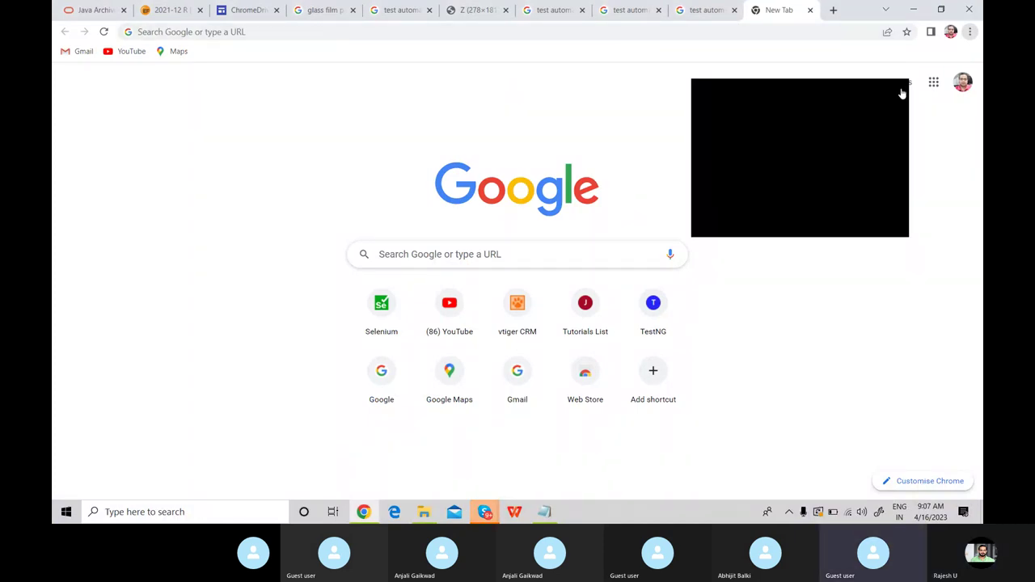
Load the vtiger CRM site at localhost:100 in Chrome.
left_click(571, 28)
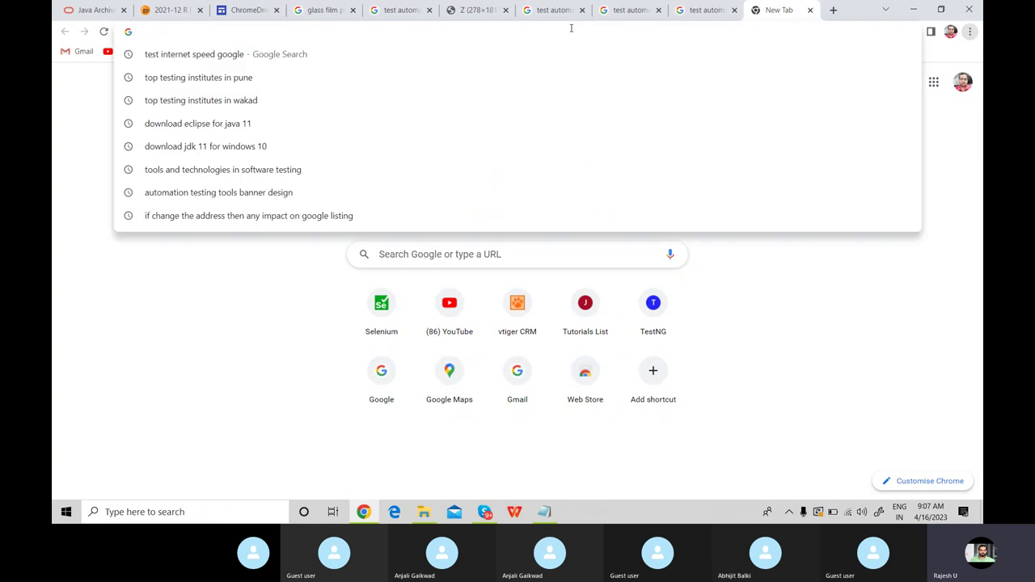
type("lo")
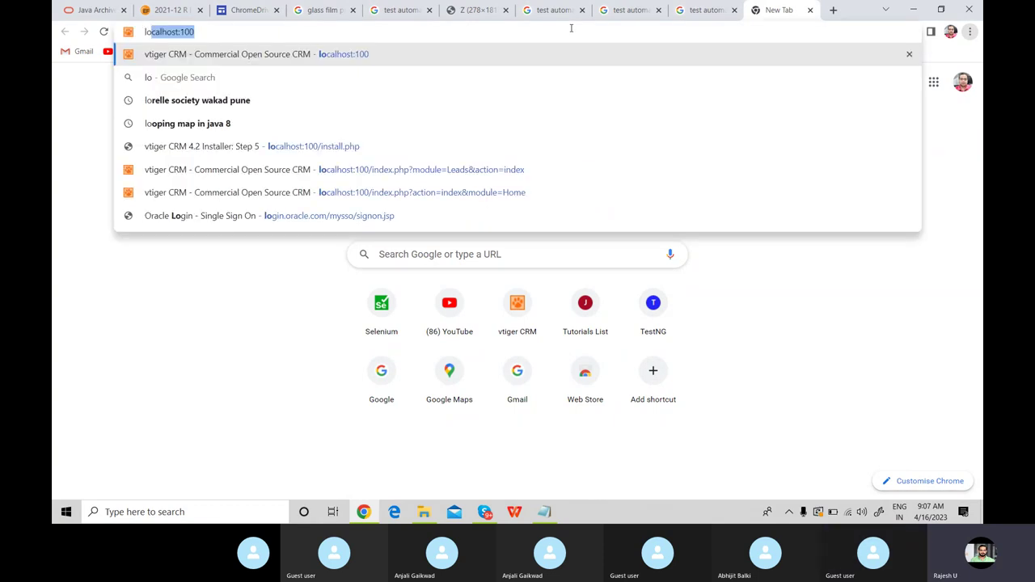
key("Right")
key("Return")
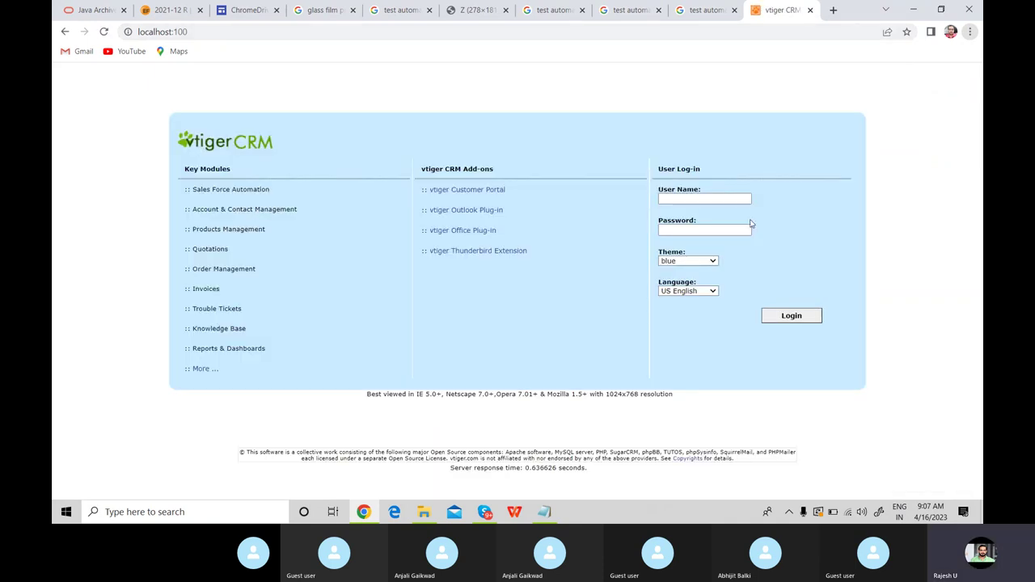
Sign in to vtiger with the administrator user name and password.
left_click(716, 198)
type("admin")
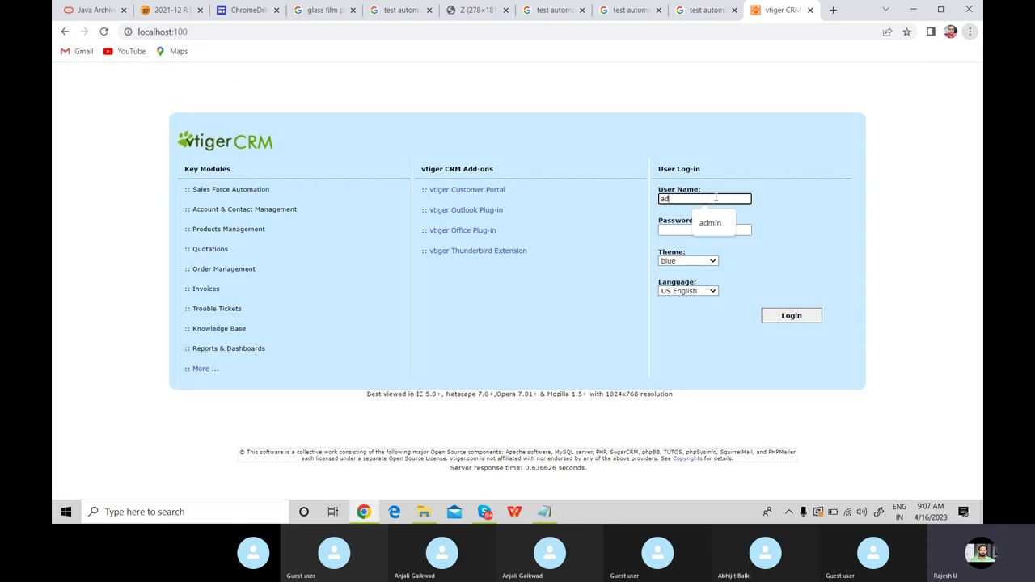
key("Tab")
type("admin")
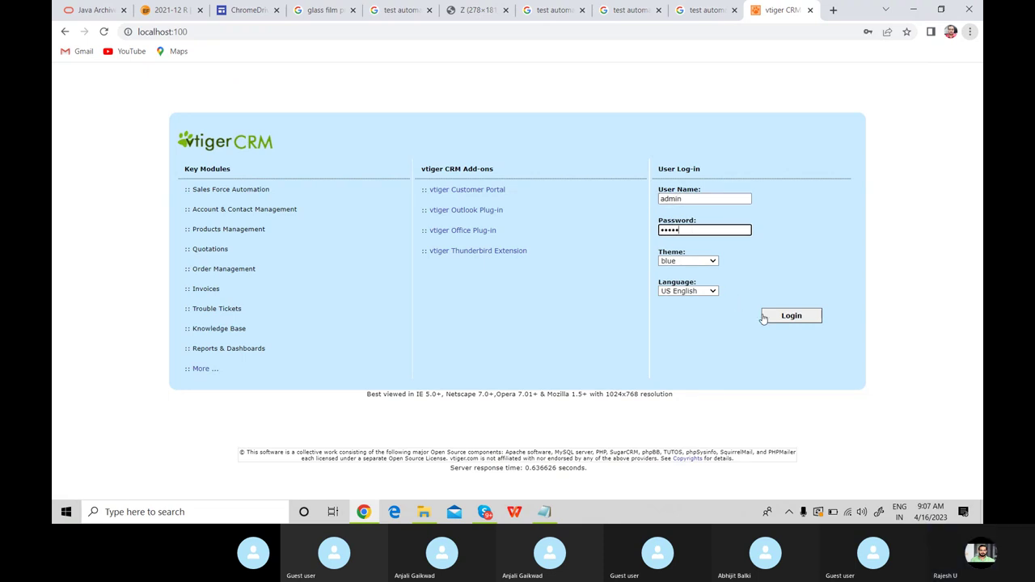
left_click(774, 321)
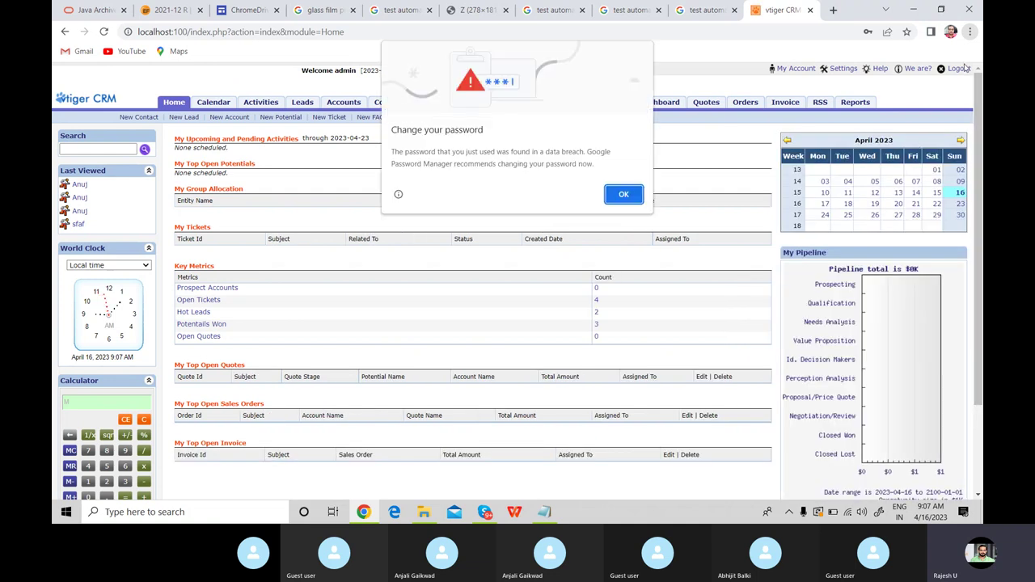
Acknowledge Chrome's change-your-password warning with OK to uncover the Home dashboard.
left_click(621, 196)
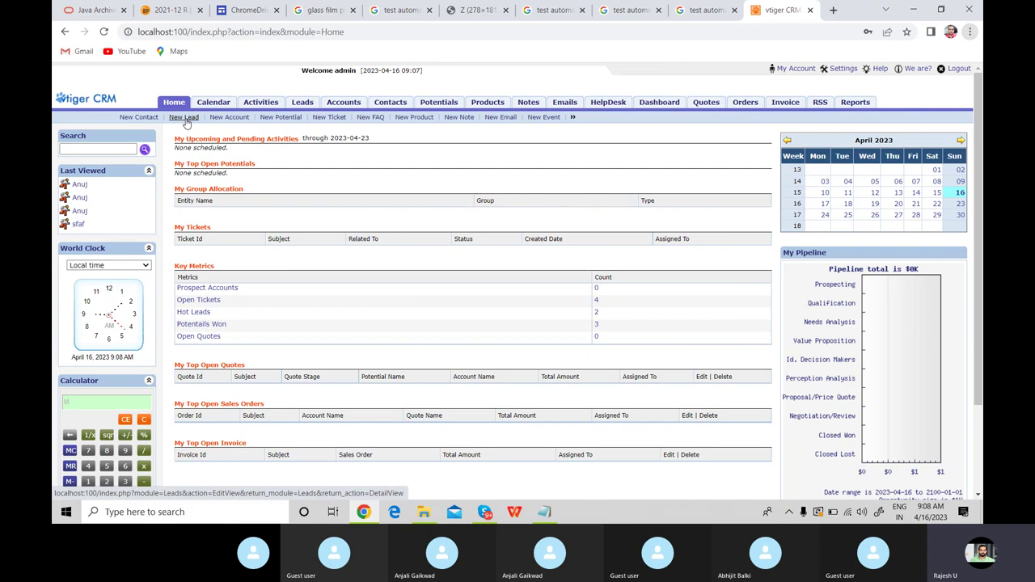
Inspect the New Lead link's HTML, then follow the link to the blank New Lead form.
right_click(186, 120)
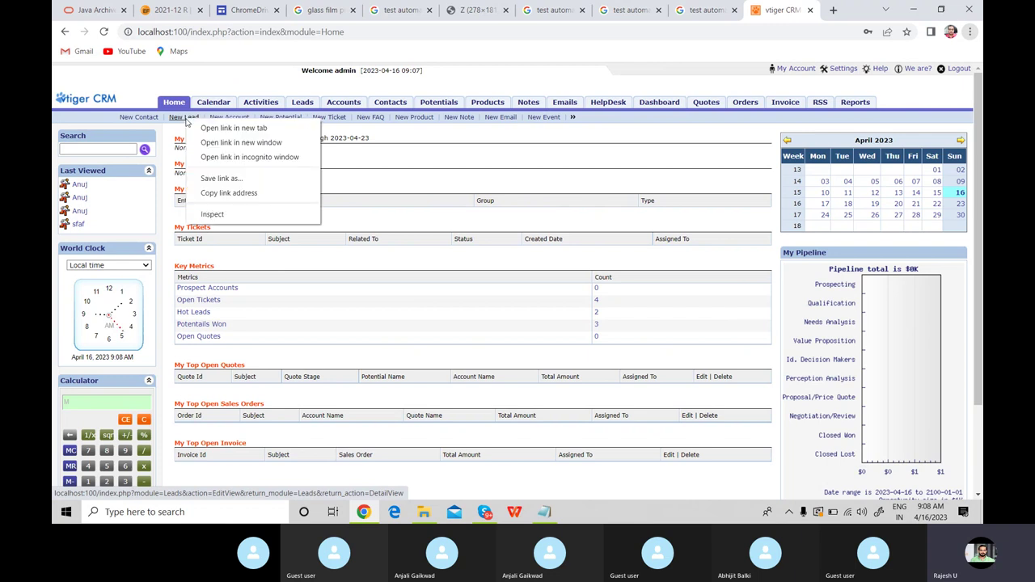
left_click(214, 214)
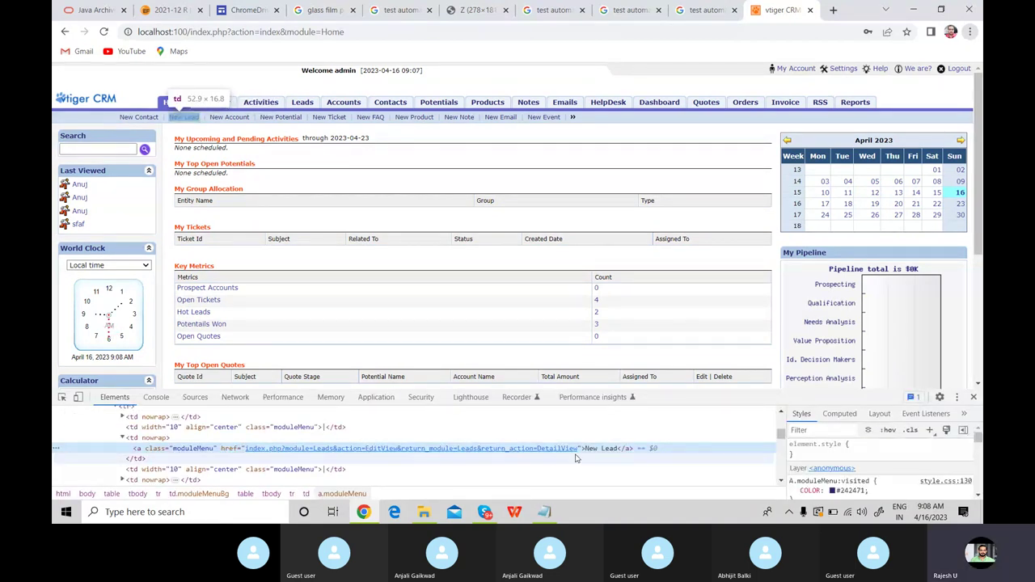
double_click(591, 451)
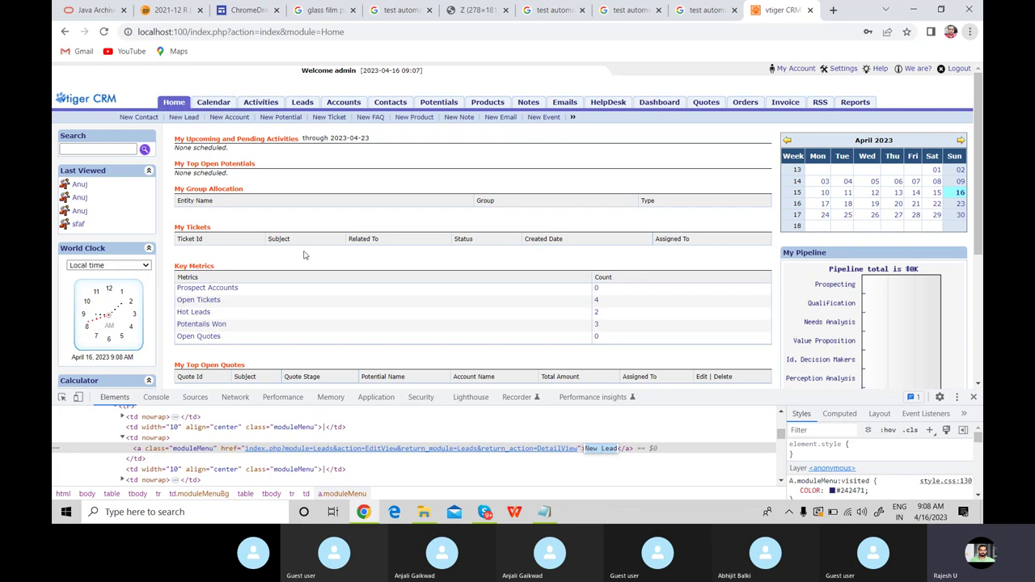
left_click(182, 117)
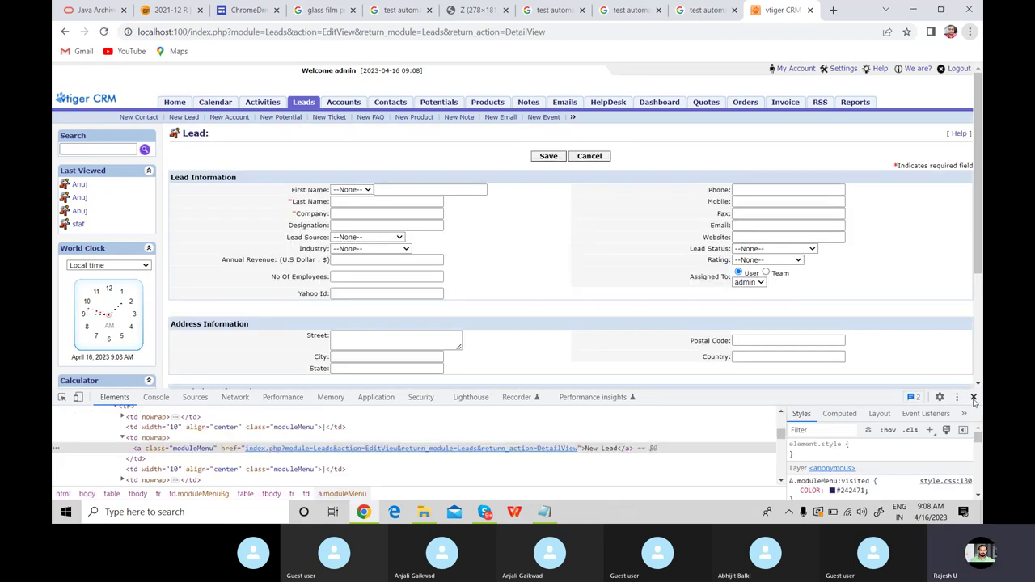
Close DevTools and check the First Name salutation options, leaving --None-- selected.
left_click(973, 397)
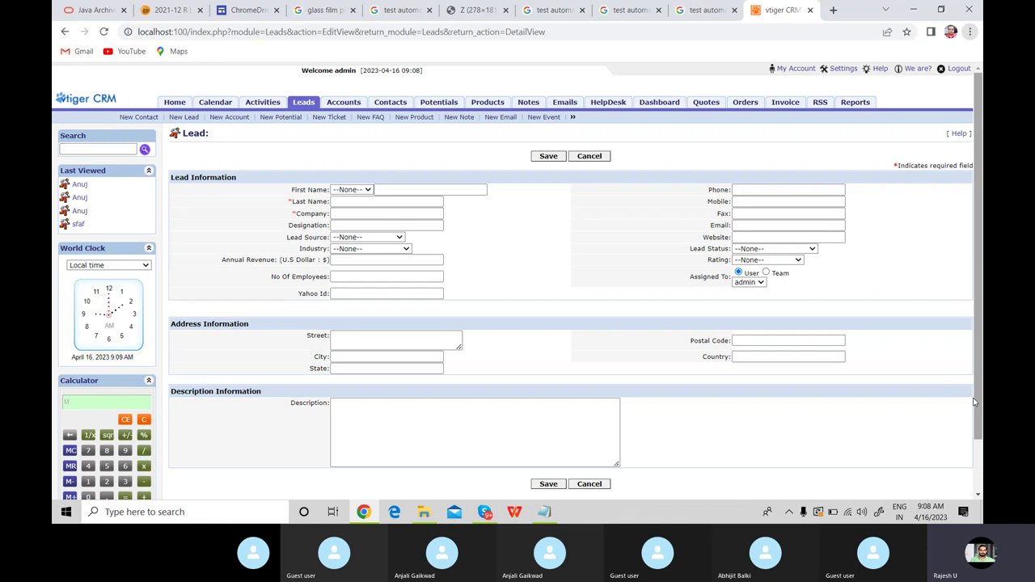
left_click(368, 189)
left_click(435, 162)
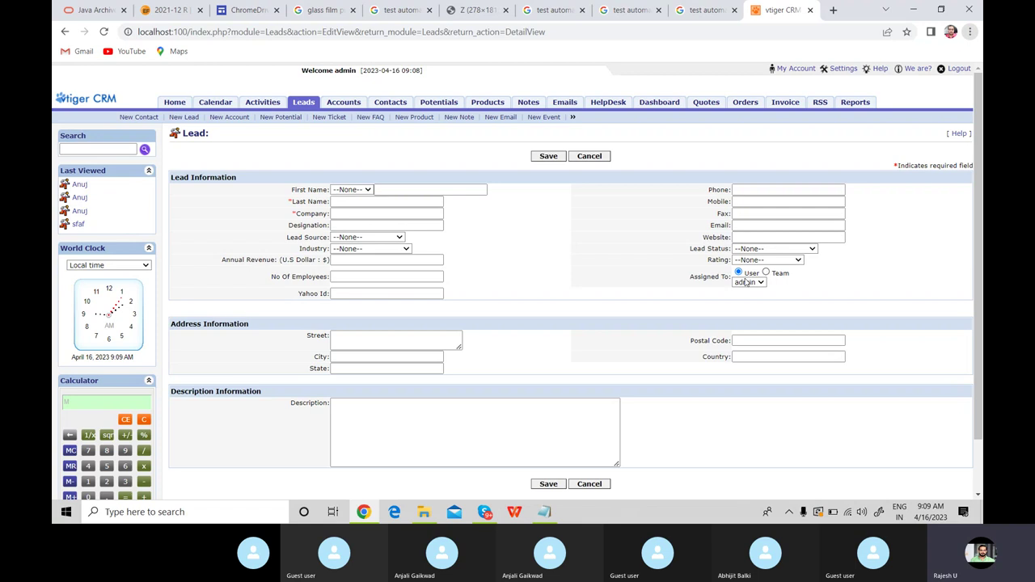
left_click(483, 415)
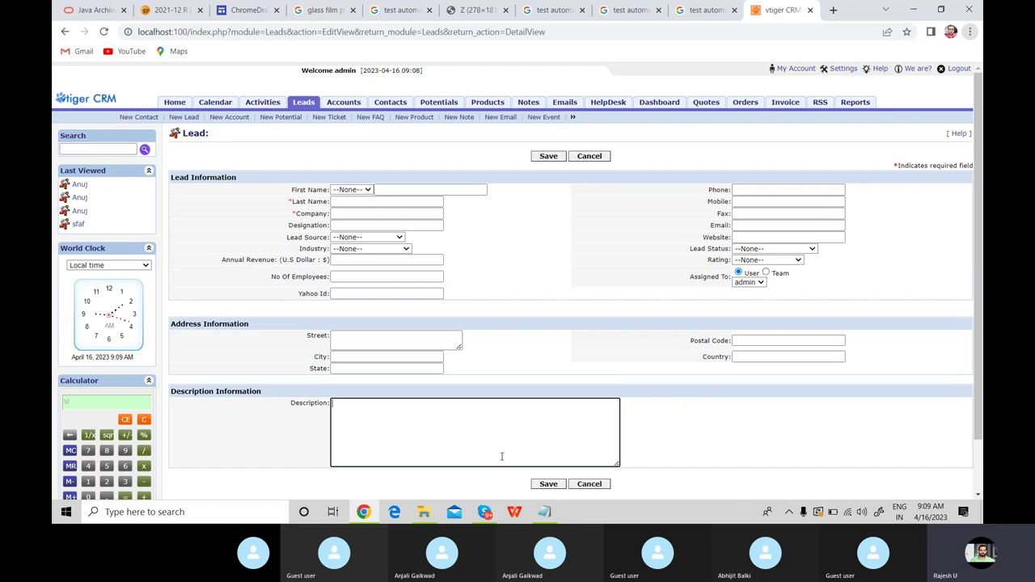
Start Eclipse from the desktop and browse the workspace chooser to D:\Selenium\batch.
key("super+d")
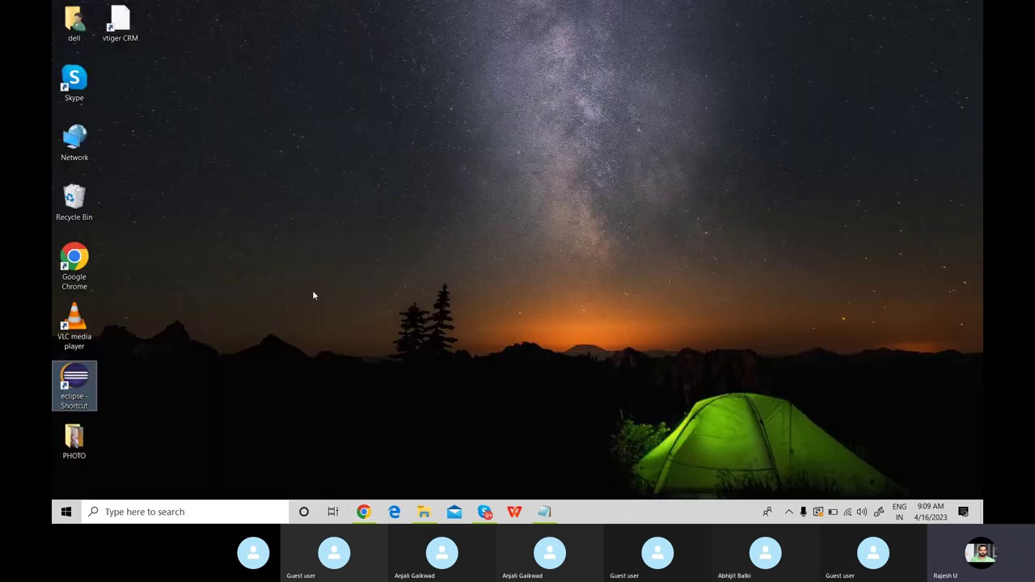
key("Return")
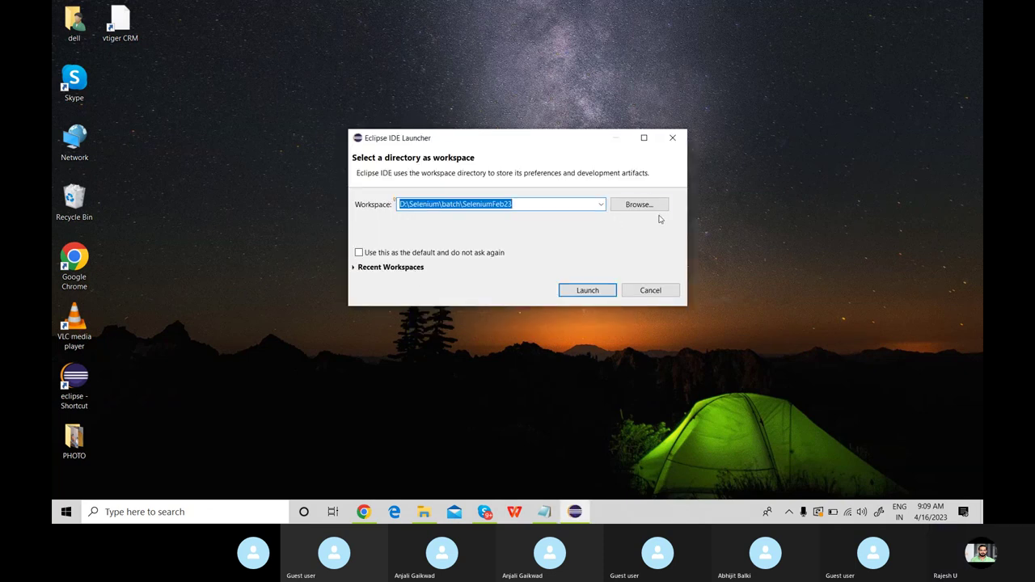
left_click(649, 206)
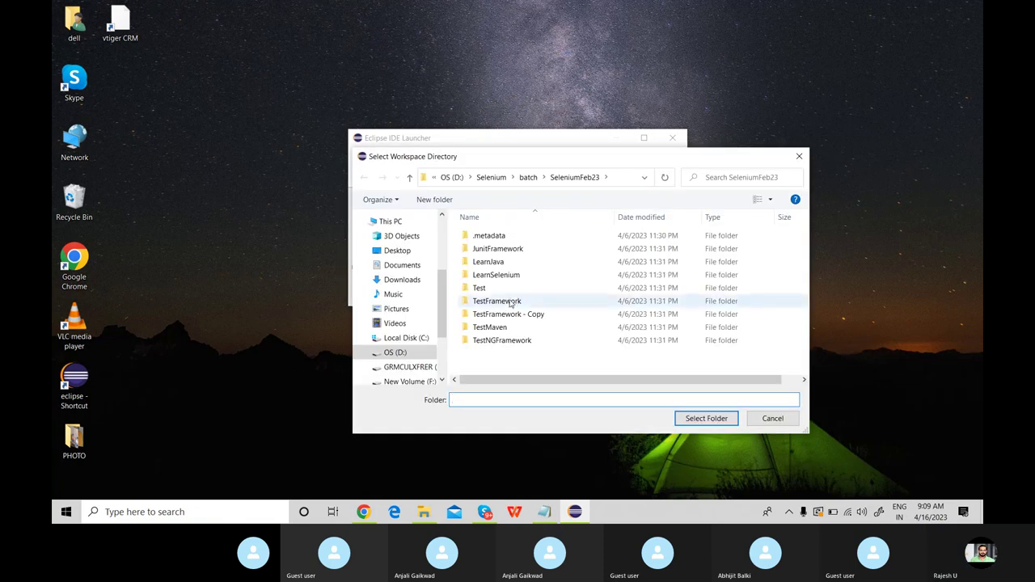
left_click(396, 354)
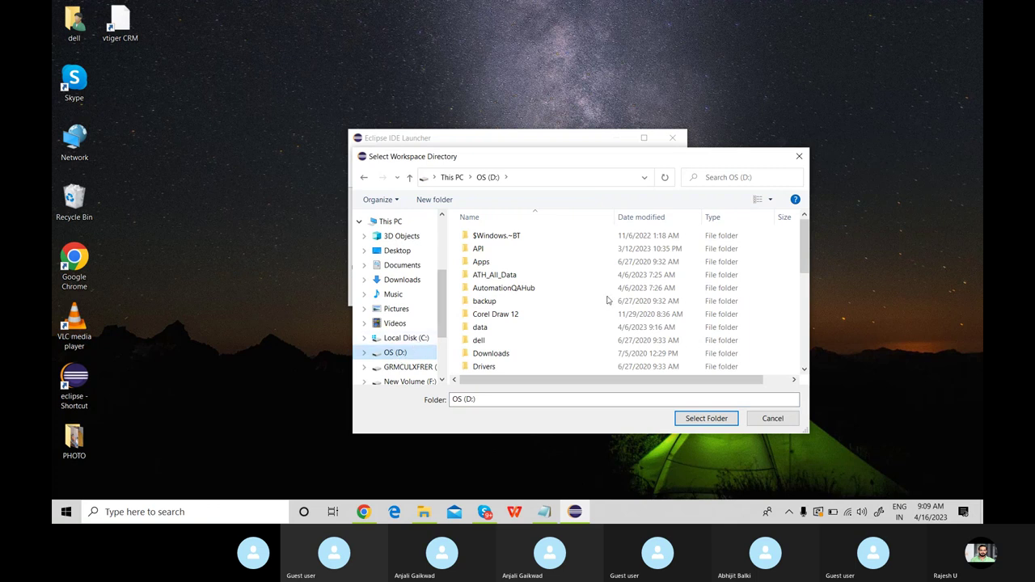
left_click_drag(806, 270, 808, 339)
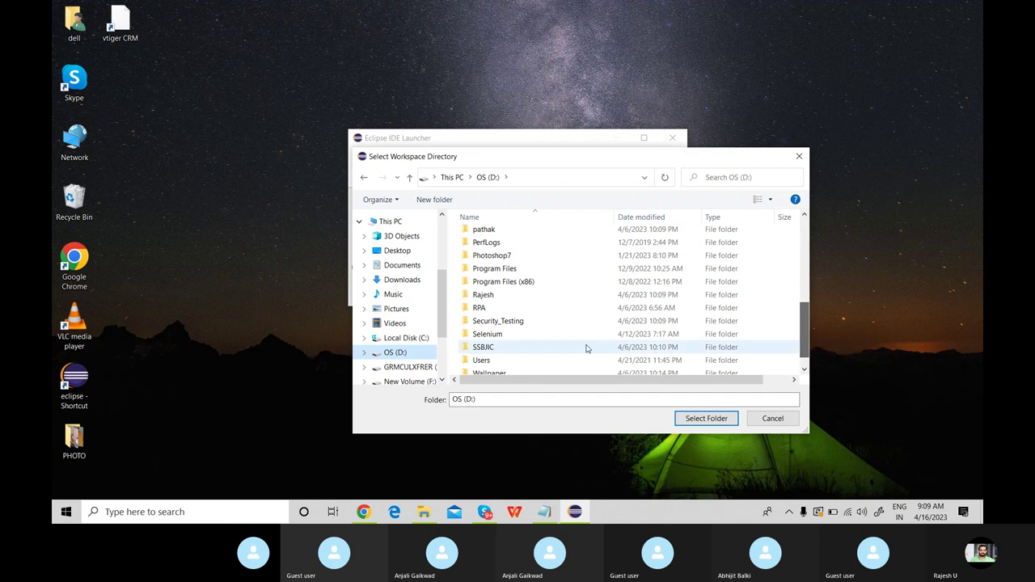
double_click(529, 340)
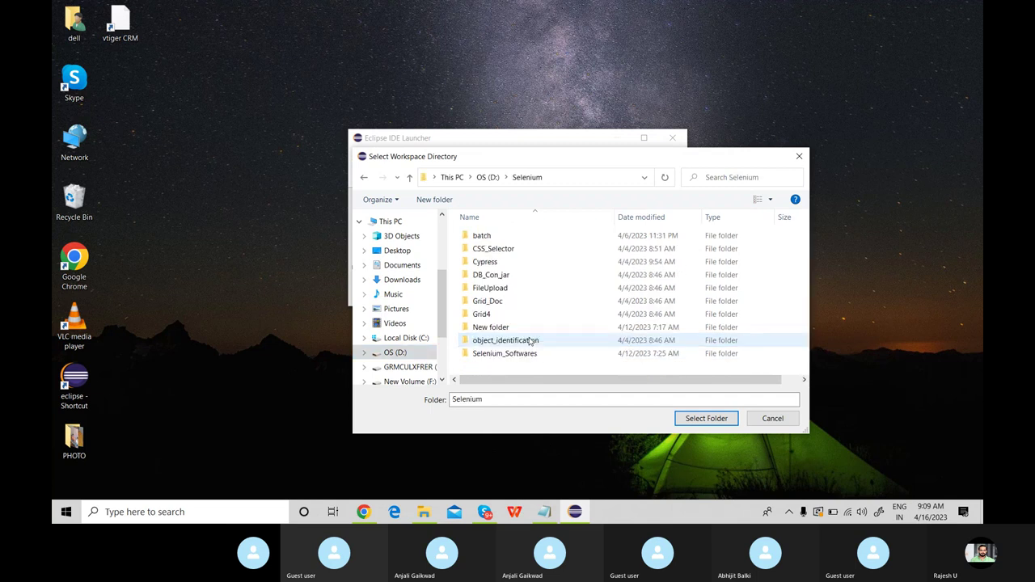
double_click(504, 236)
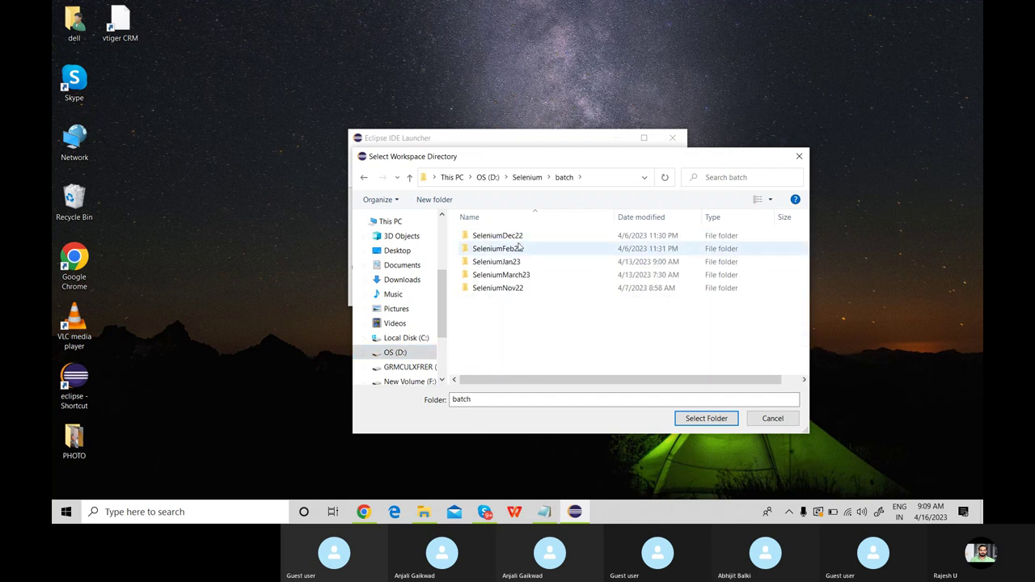
Create folder SeleniumApr23 in batch and select it as the workspace.
left_click(434, 199)
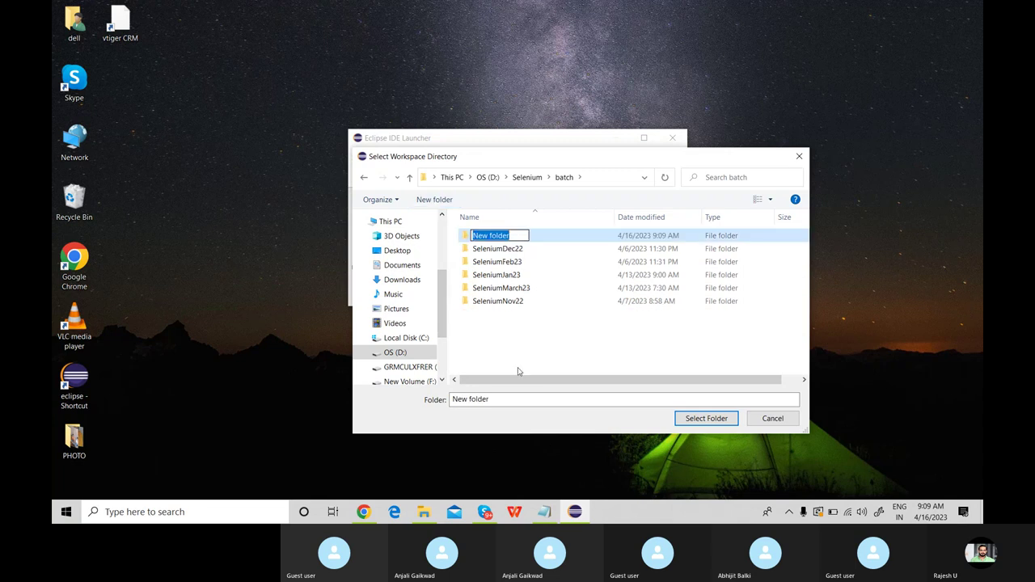
type("SeleniumApr23")
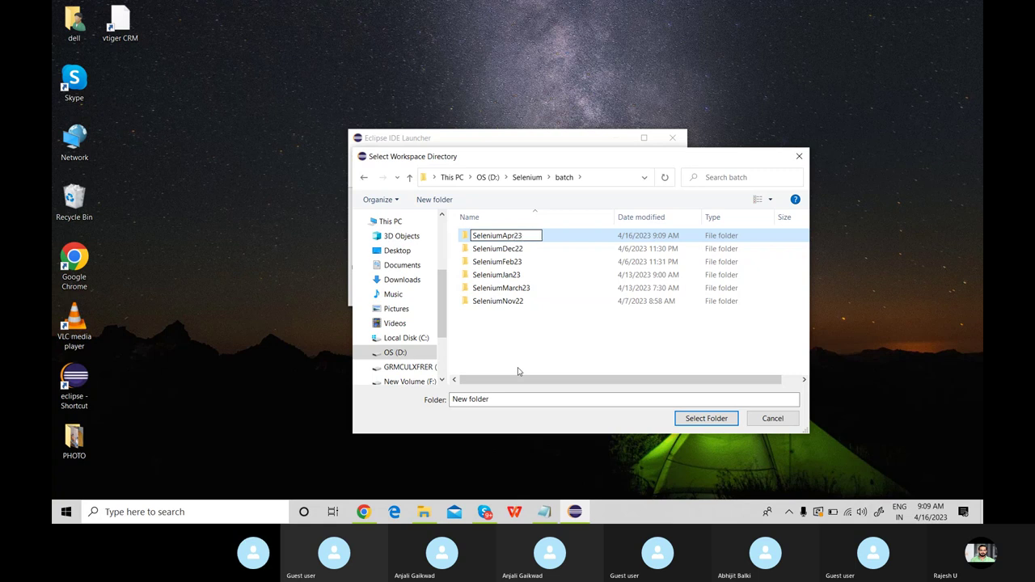
left_click(572, 356)
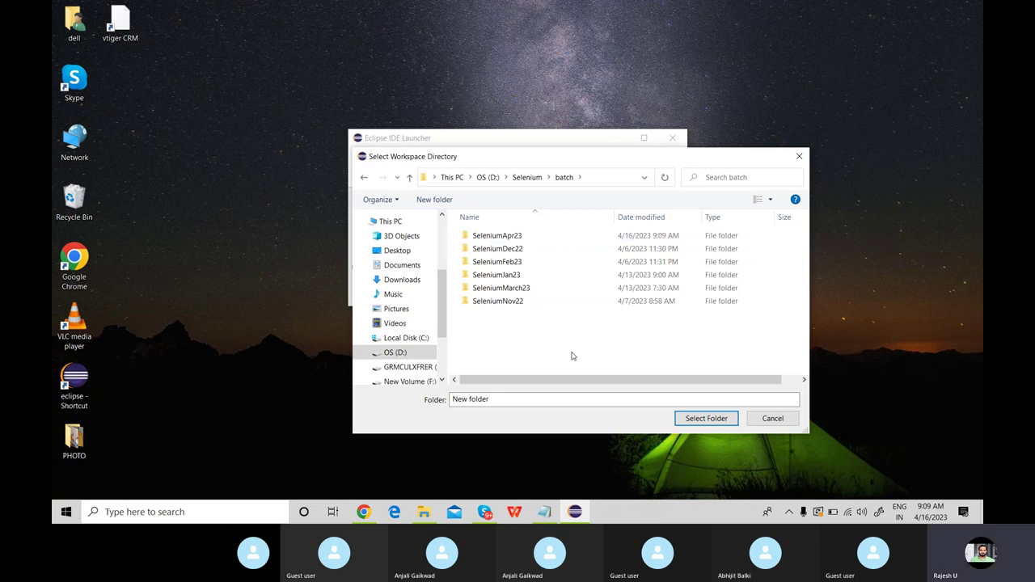
left_click(529, 235)
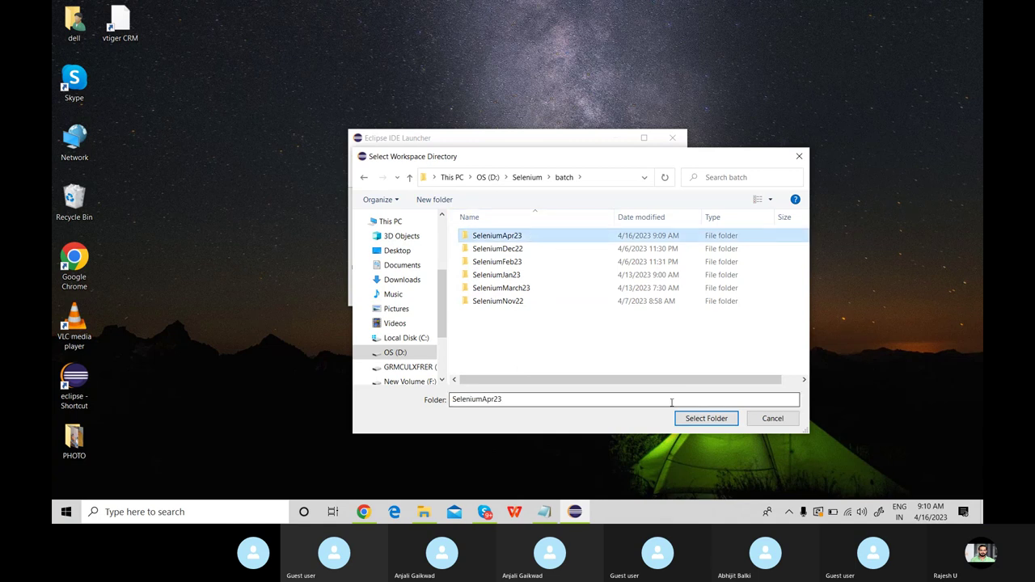
left_click(707, 418)
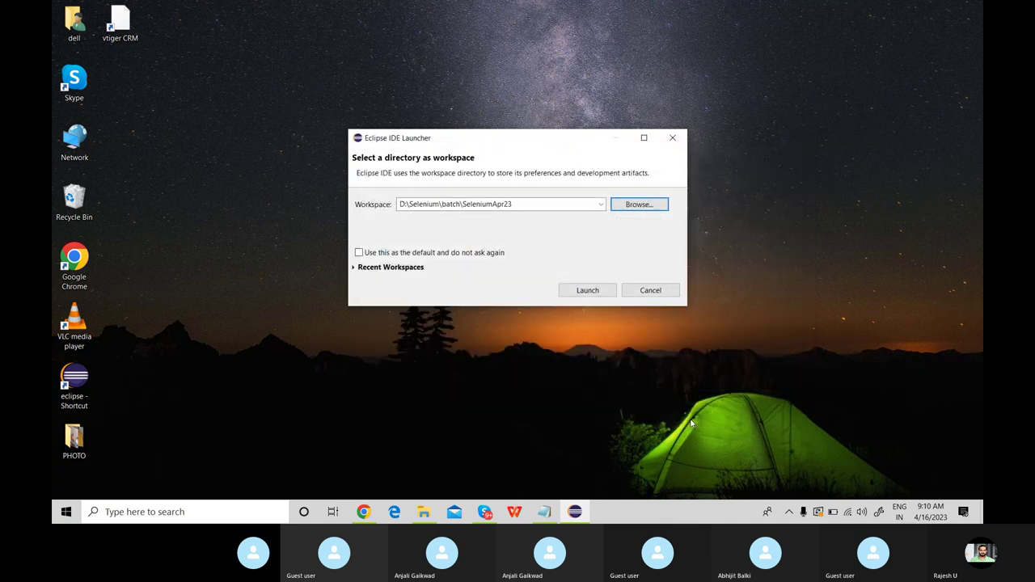
Launch Eclipse in SeleniumApr23, maximize its window, and close the Welcome page.
left_click(586, 291)
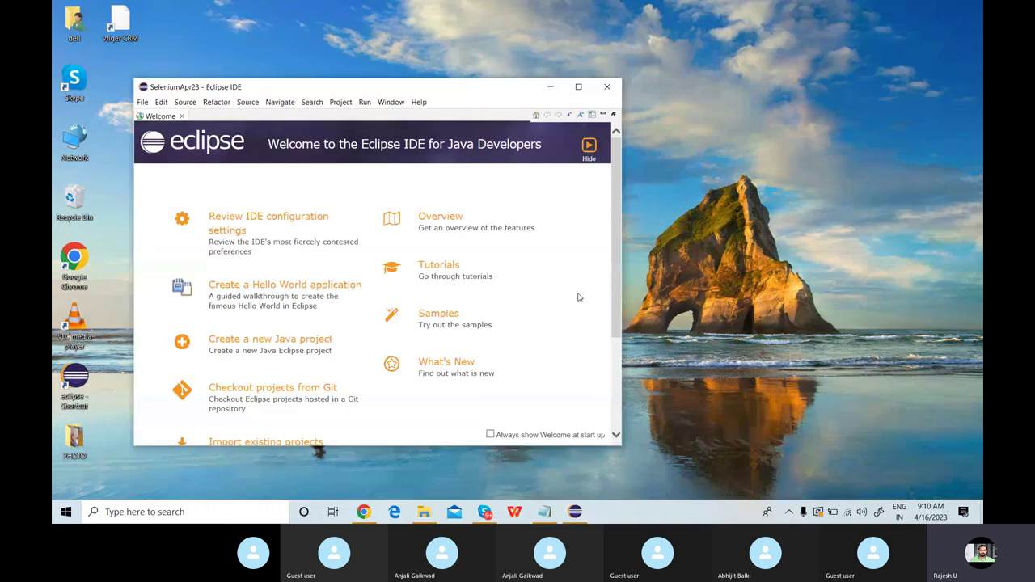
left_click(579, 87)
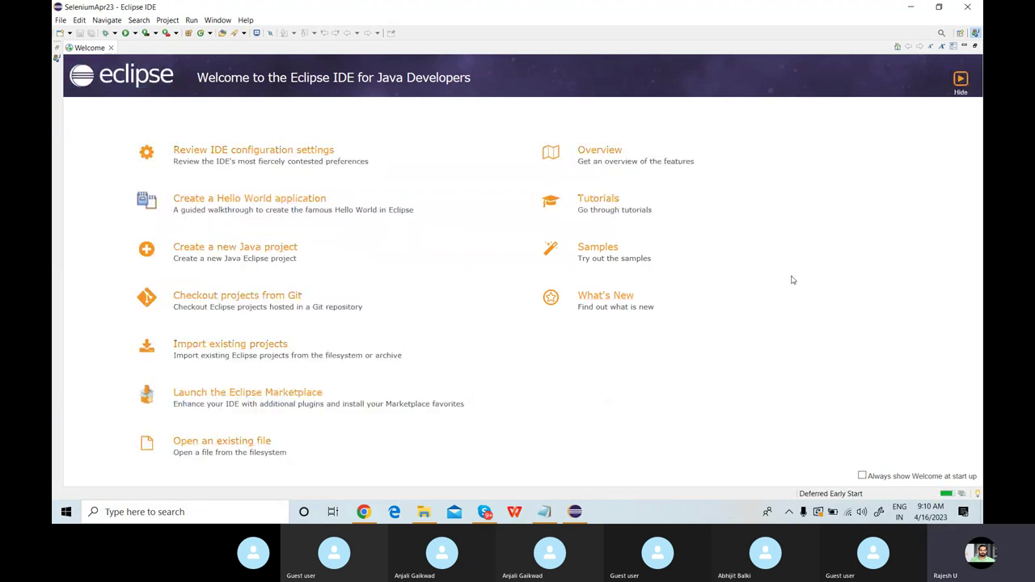
left_click(484, 512)
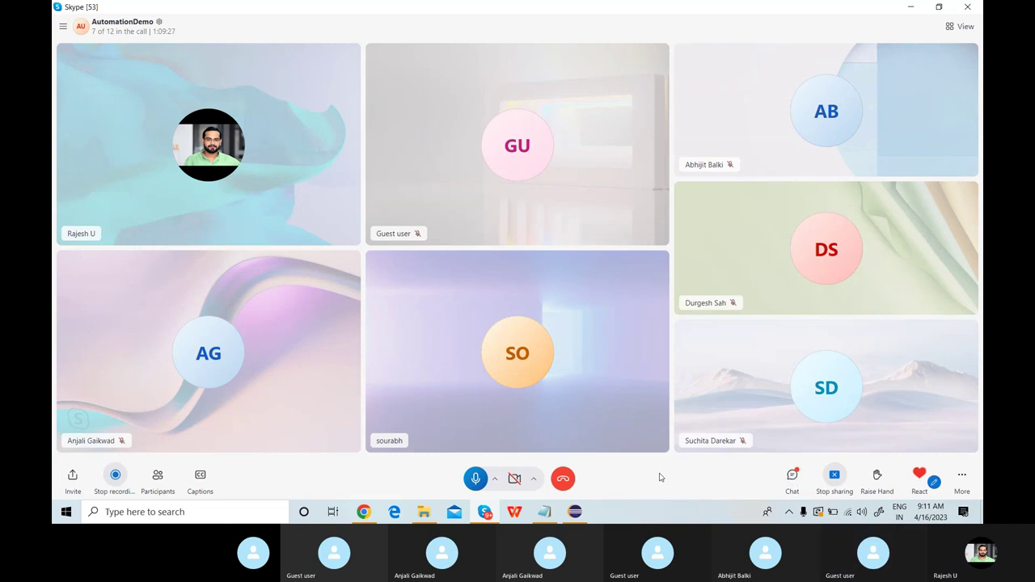
left_click(574, 511)
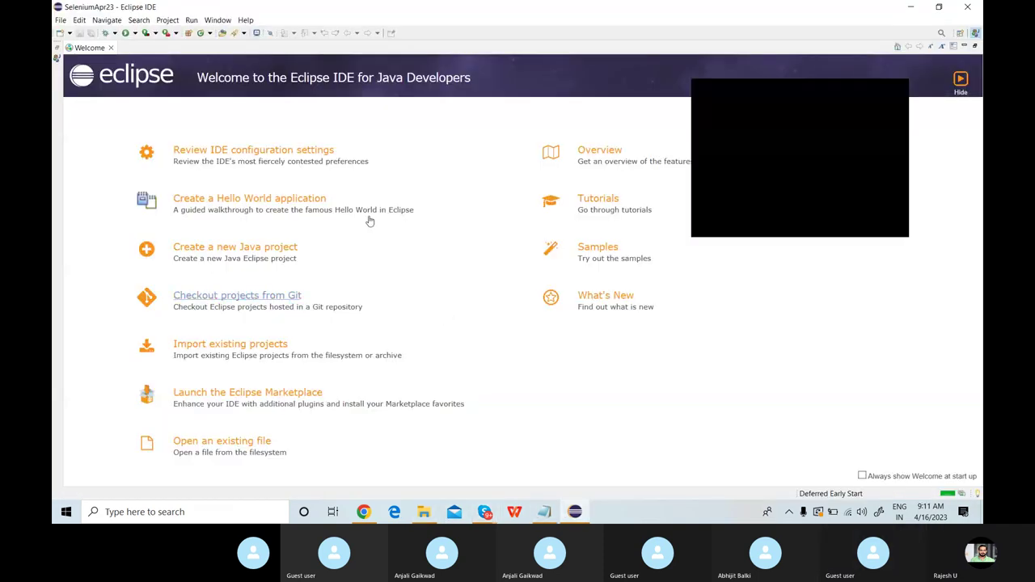
left_click(111, 48)
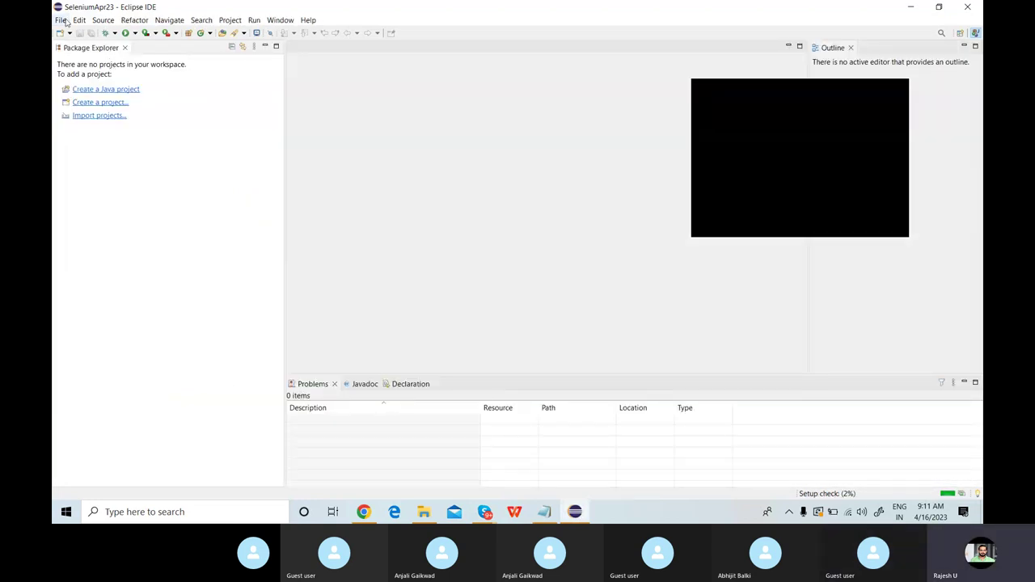
Create Java project vTiger using JavaSE-11, without a module-info.java file.
left_click(62, 20)
mouse_move(175, 33)
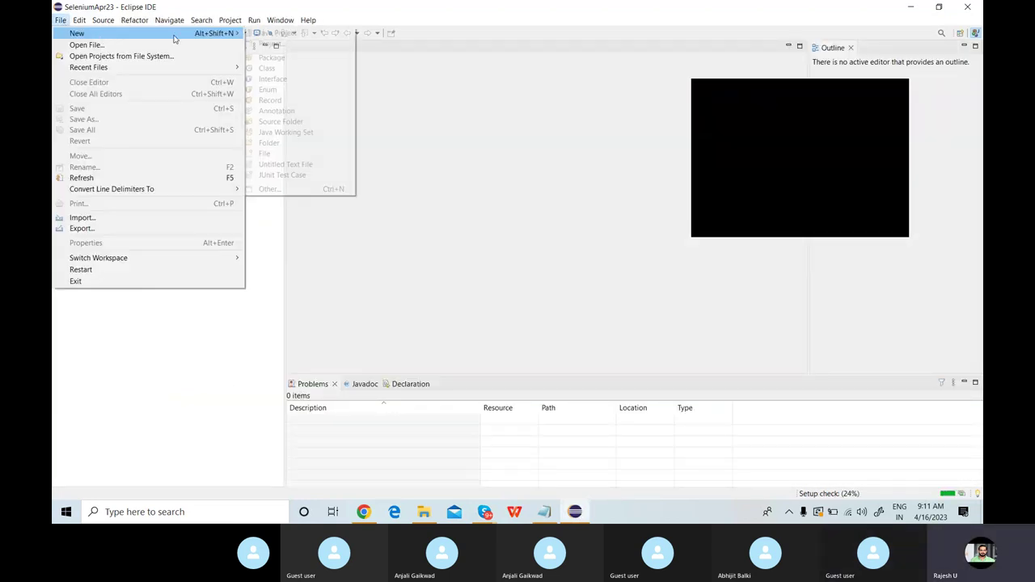
left_click(295, 43)
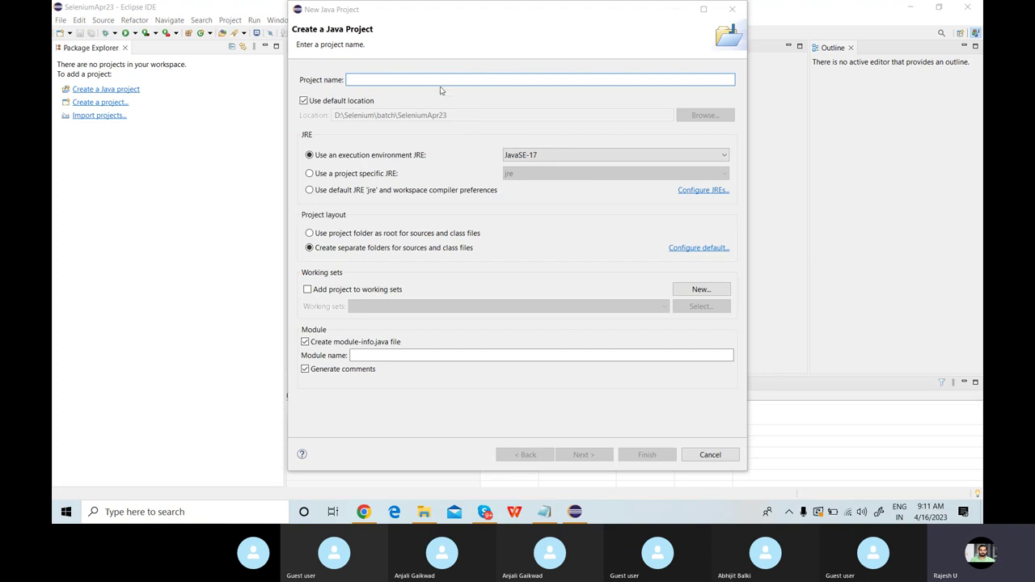
type("V")
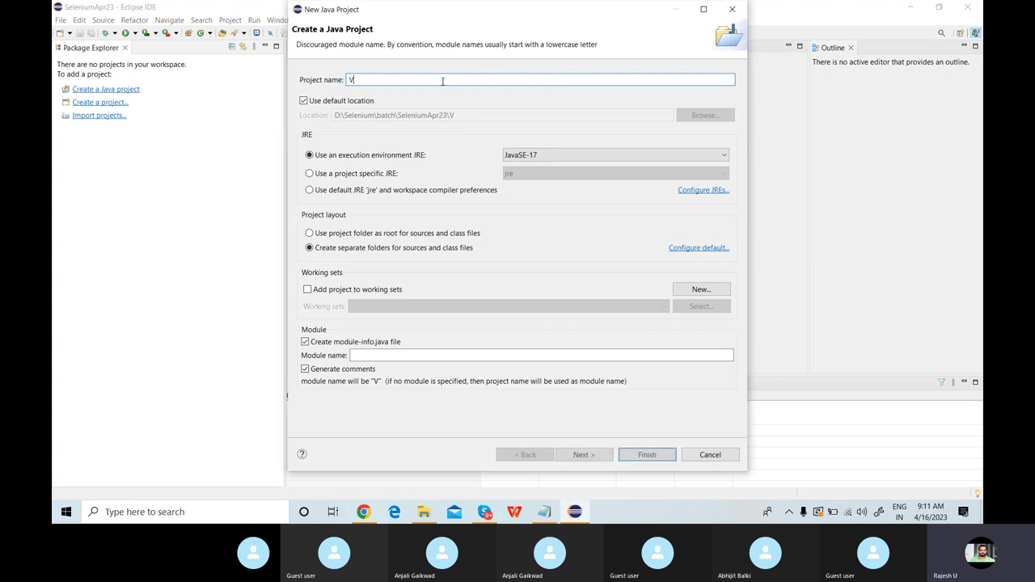
key("BackSpace")
type("vT")
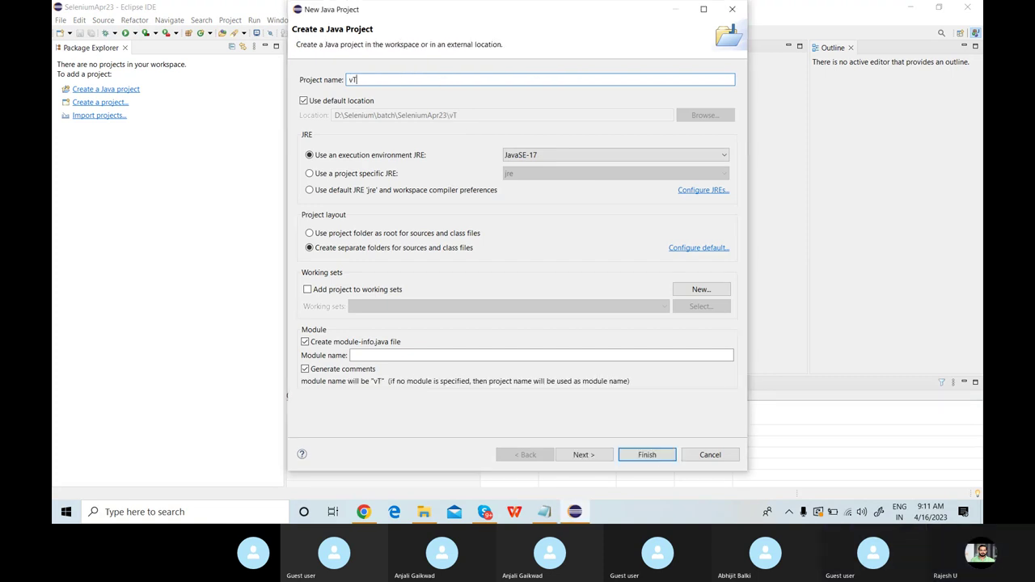
type("iger")
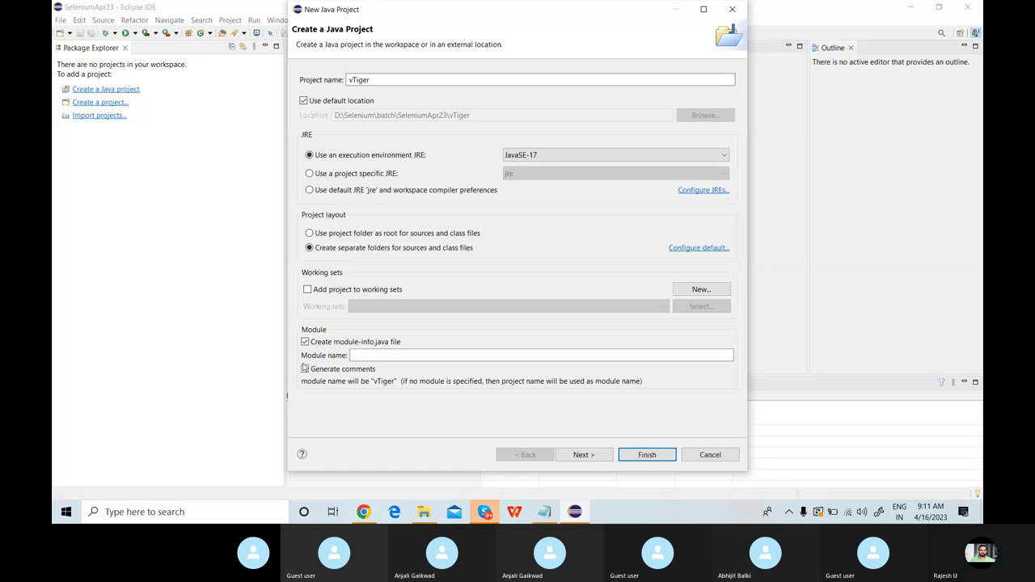
left_click(305, 342)
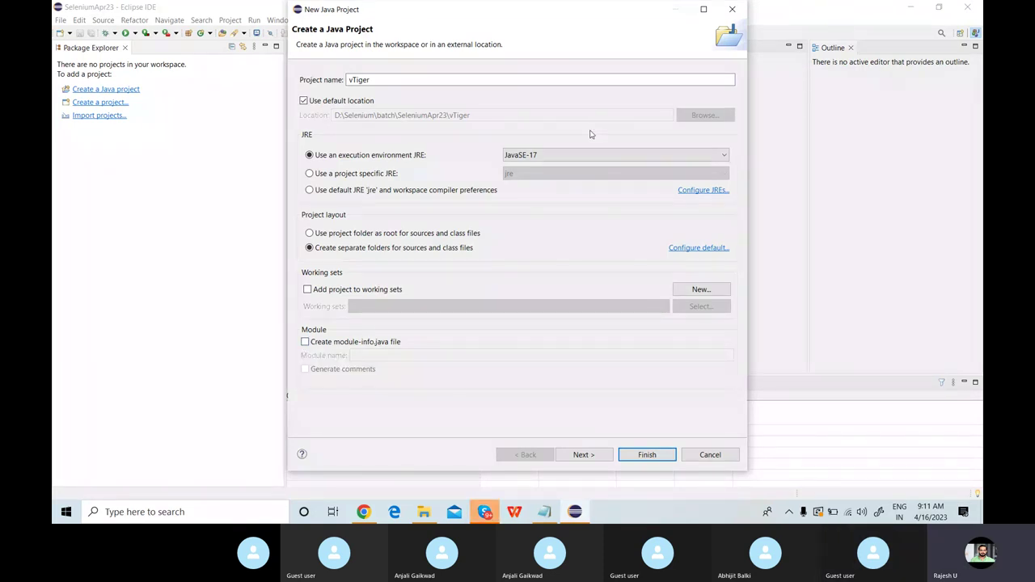
left_click(577, 155)
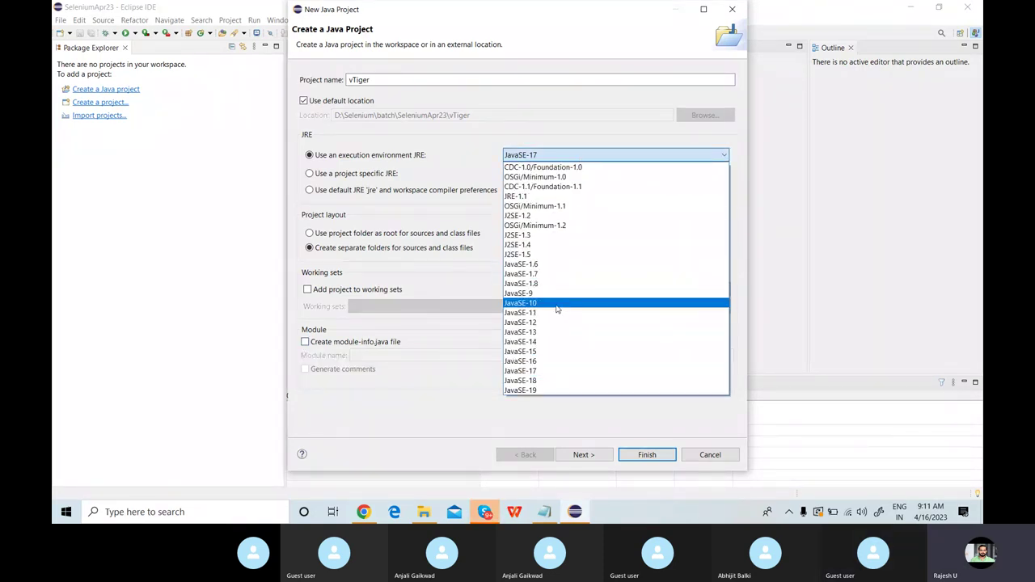
left_click(556, 312)
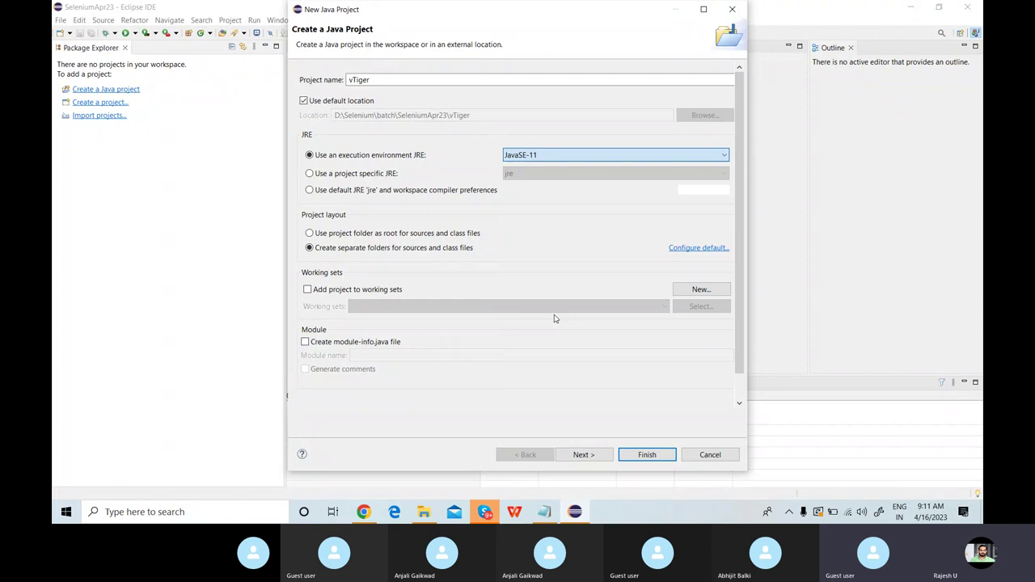
left_click(647, 455)
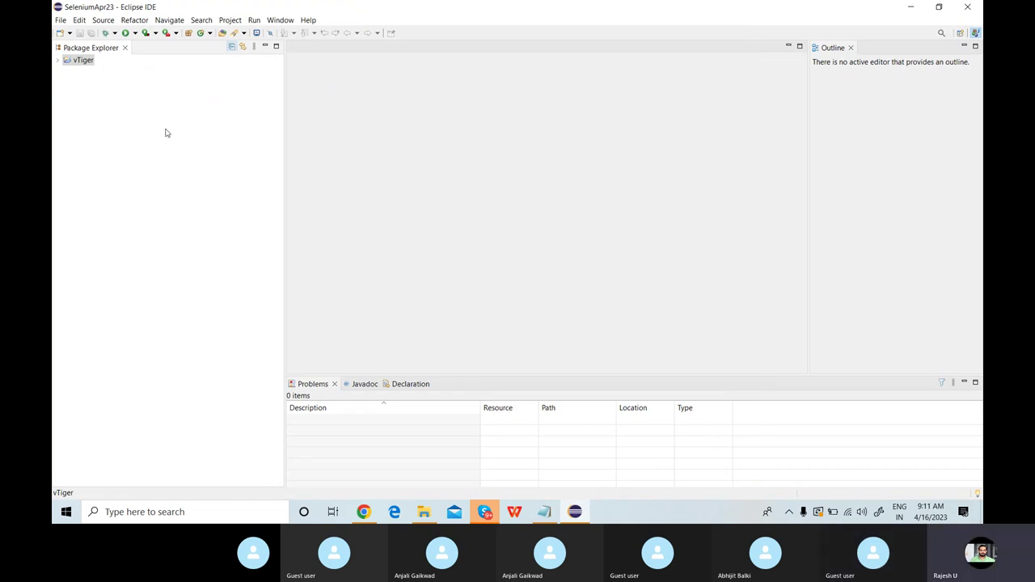
Add selenium-server-4.8.3.jar from Selenium_Softwares to vTiger's classpath as an external JAR.
left_click(58, 62)
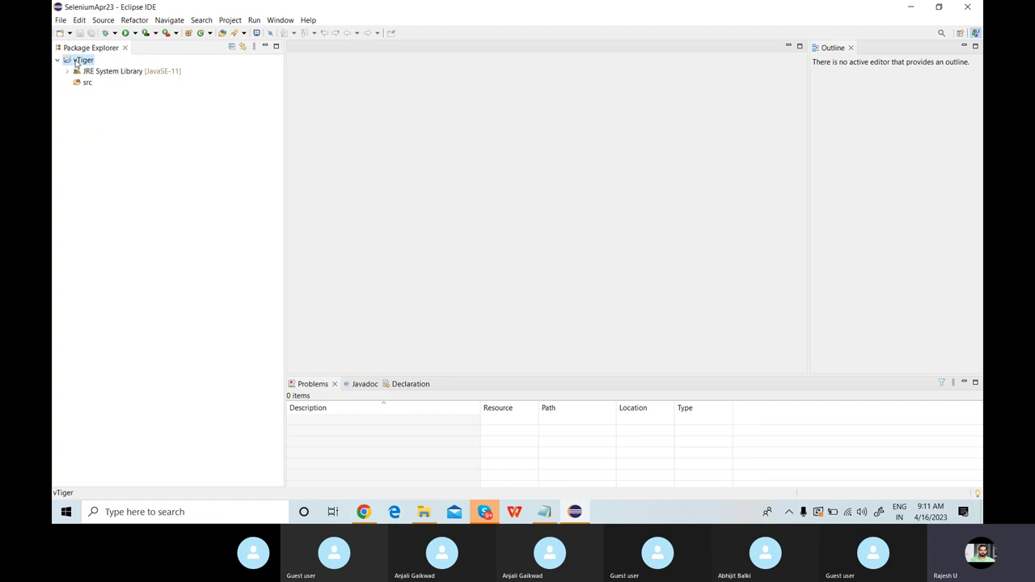
right_click(77, 62)
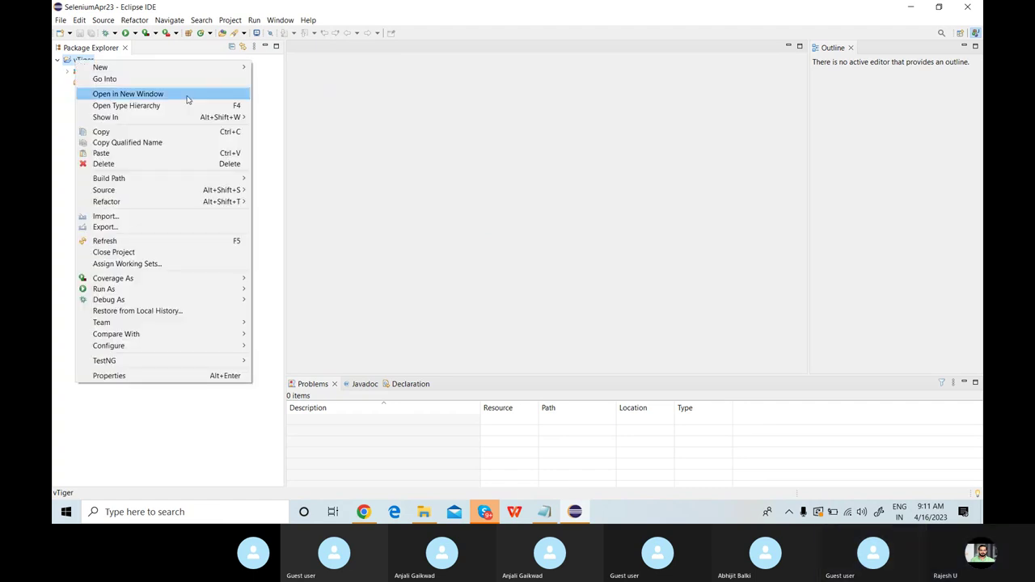
mouse_move(239, 179)
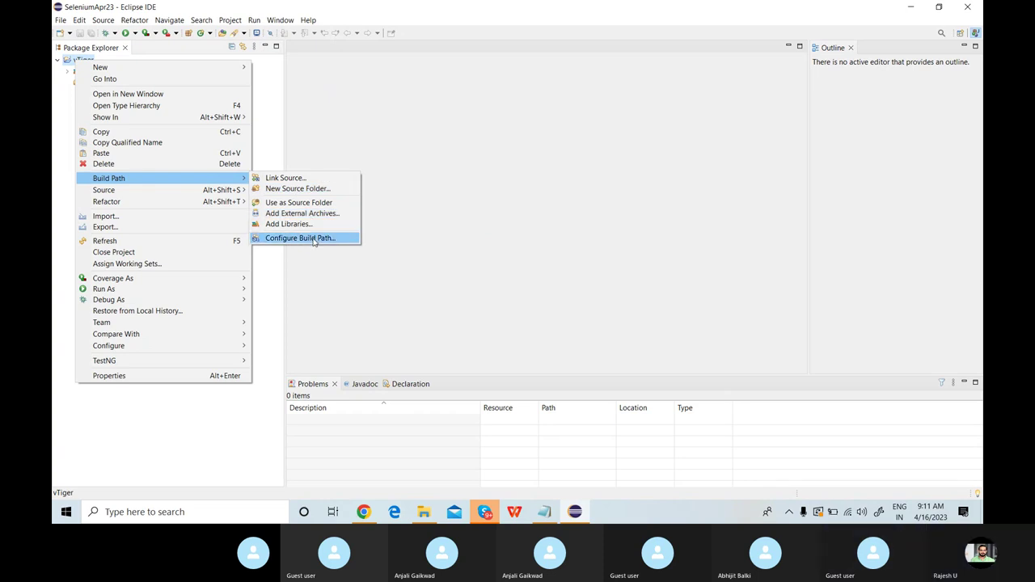
left_click(313, 238)
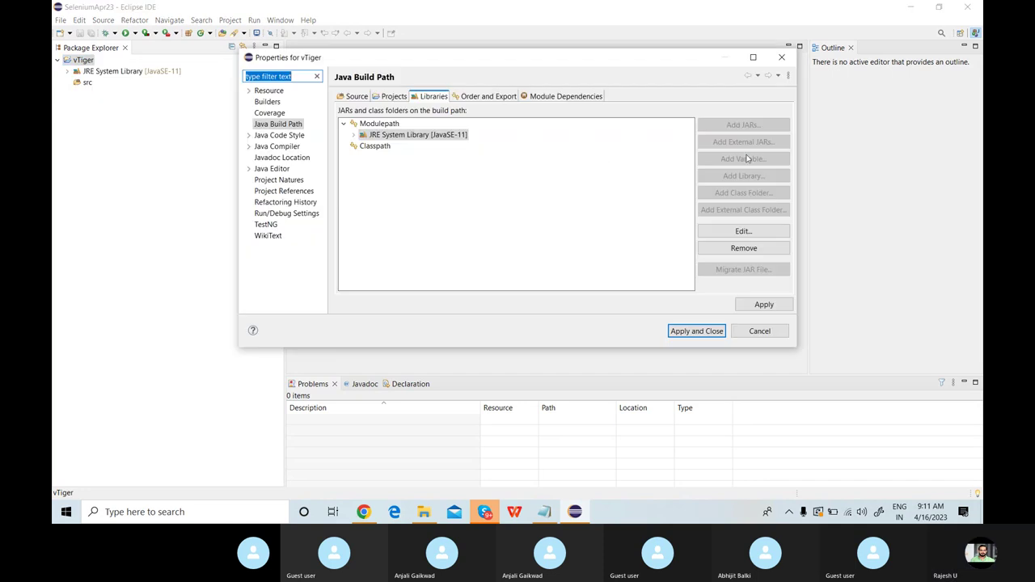
left_click(378, 149)
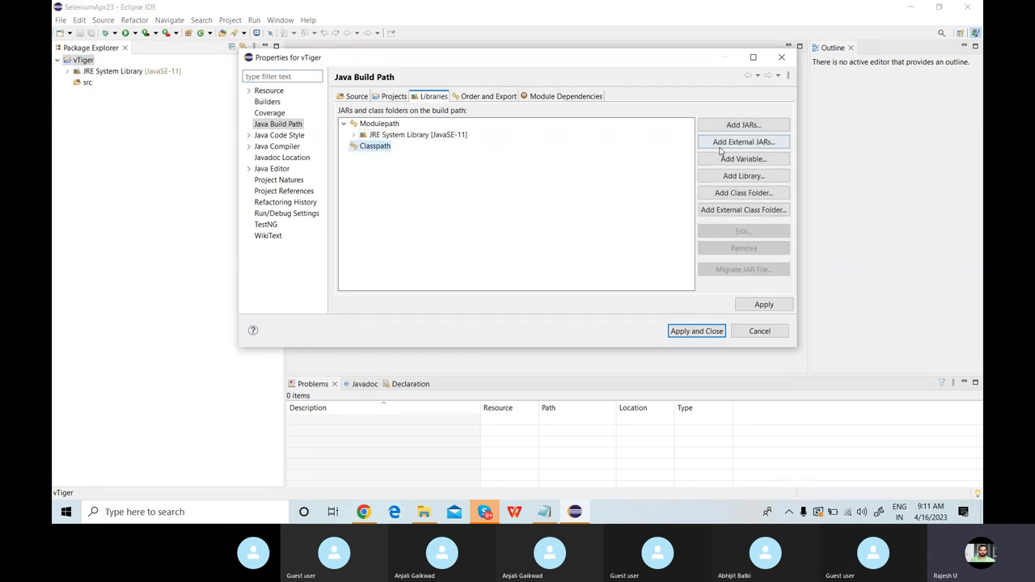
left_click(725, 145)
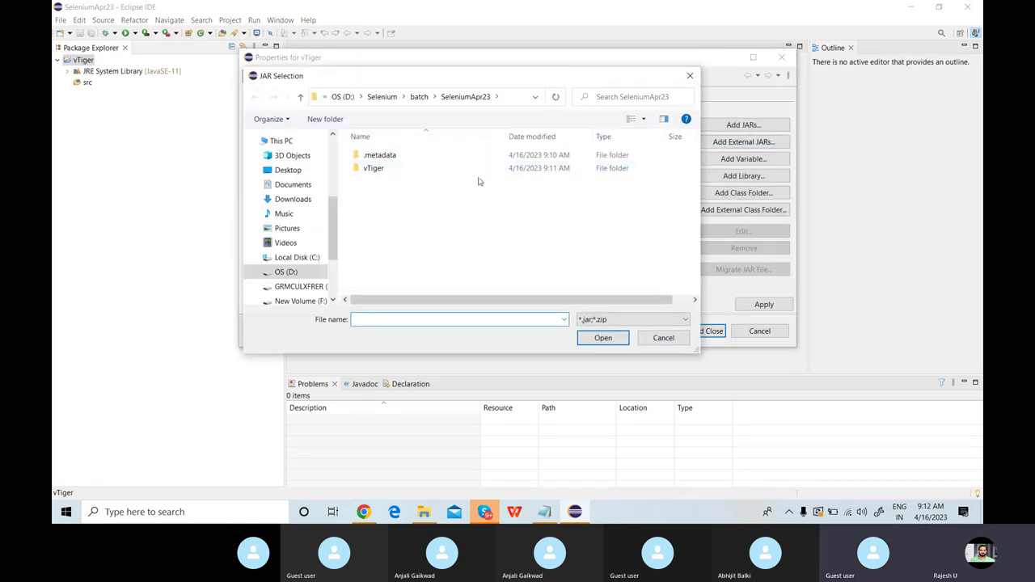
left_click(391, 97)
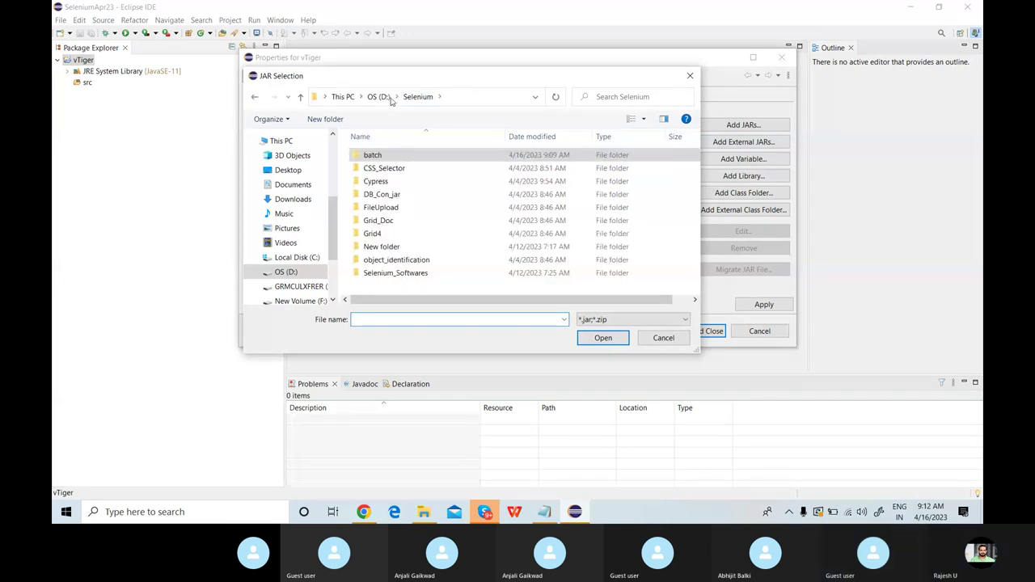
double_click(379, 273)
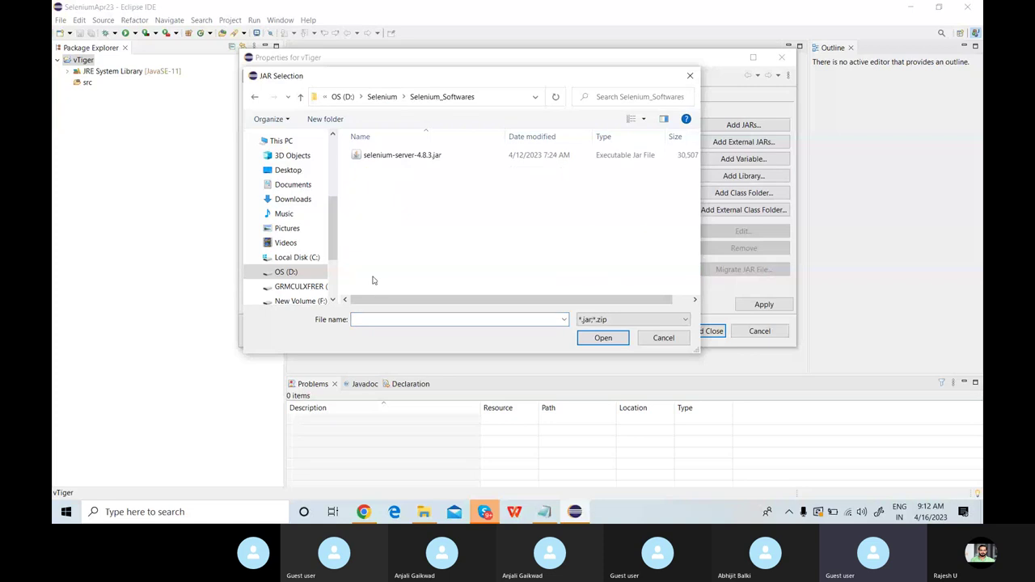
left_click(400, 159)
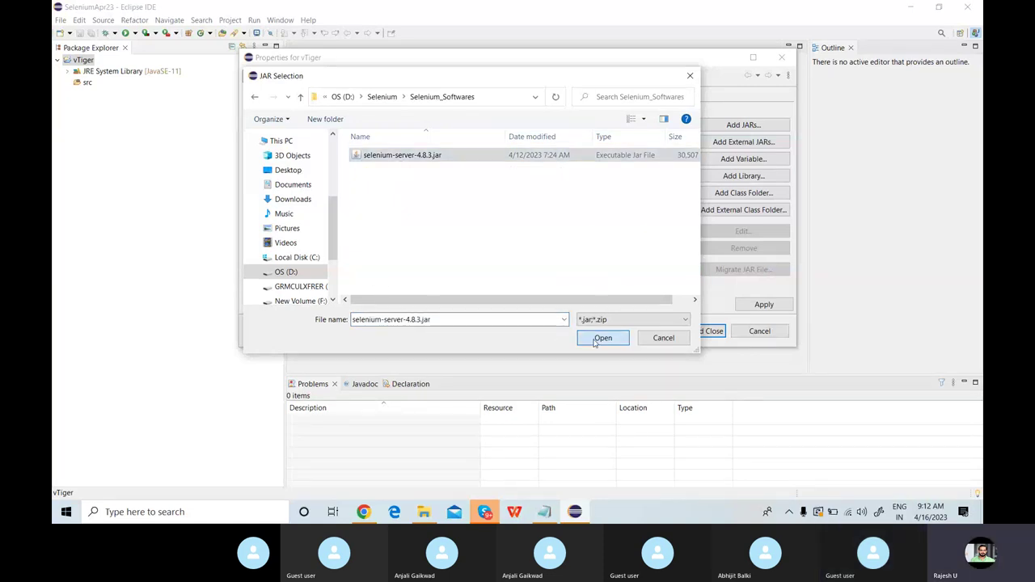
left_click(597, 339)
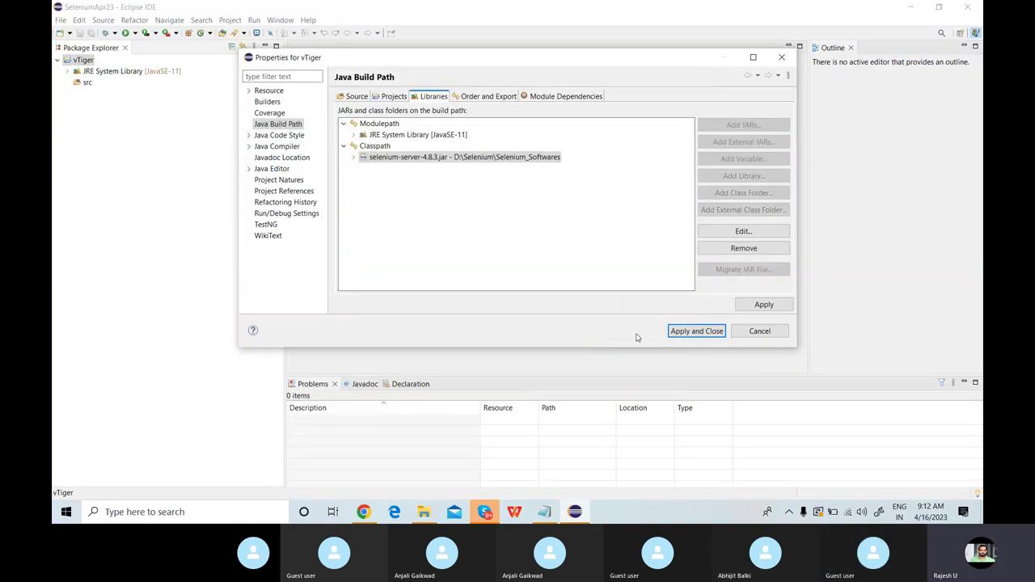
left_click(682, 338)
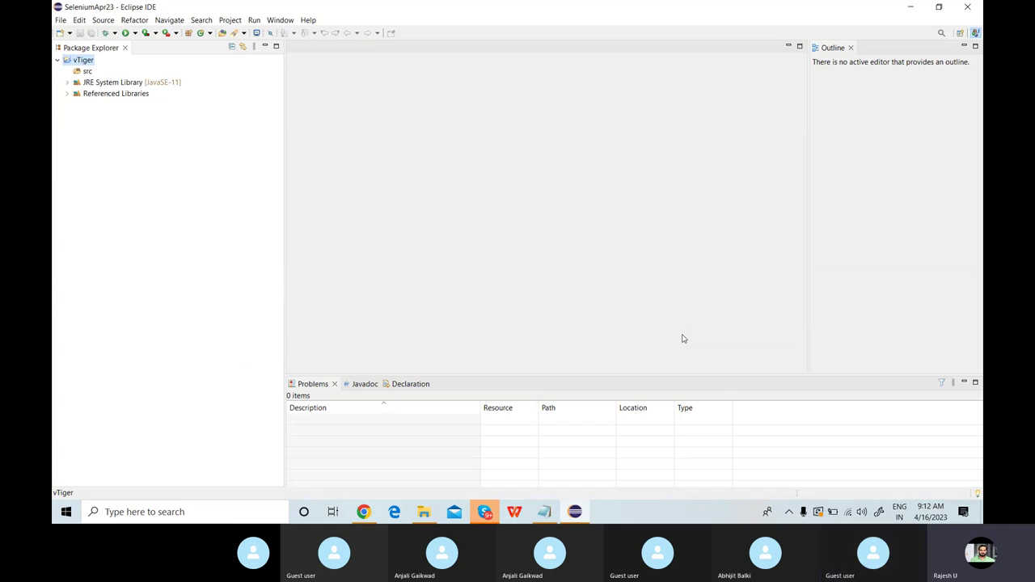
Create class Login under src with a public static void main stub.
left_click(88, 72)
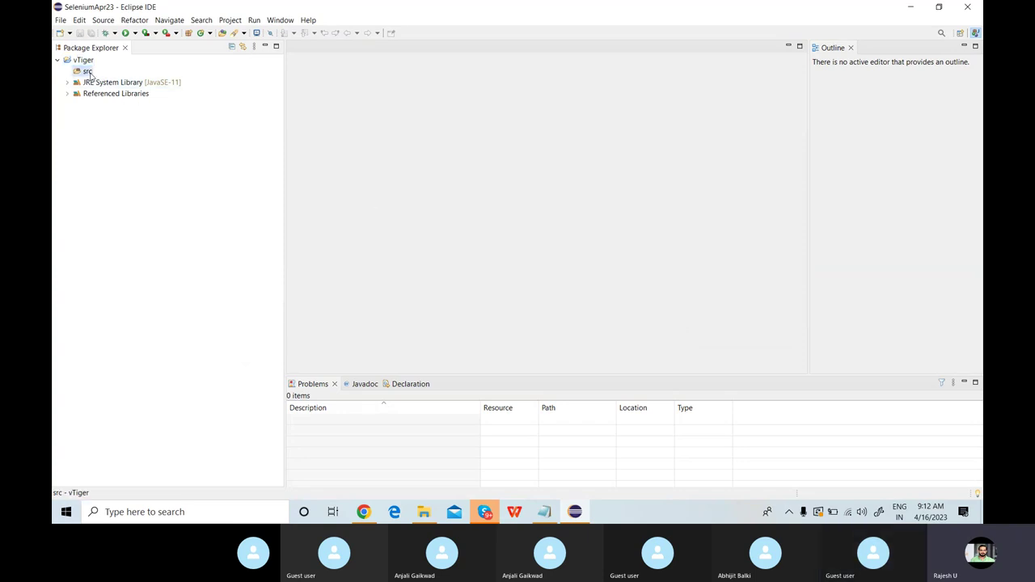
right_click(89, 74)
mouse_move(202, 80)
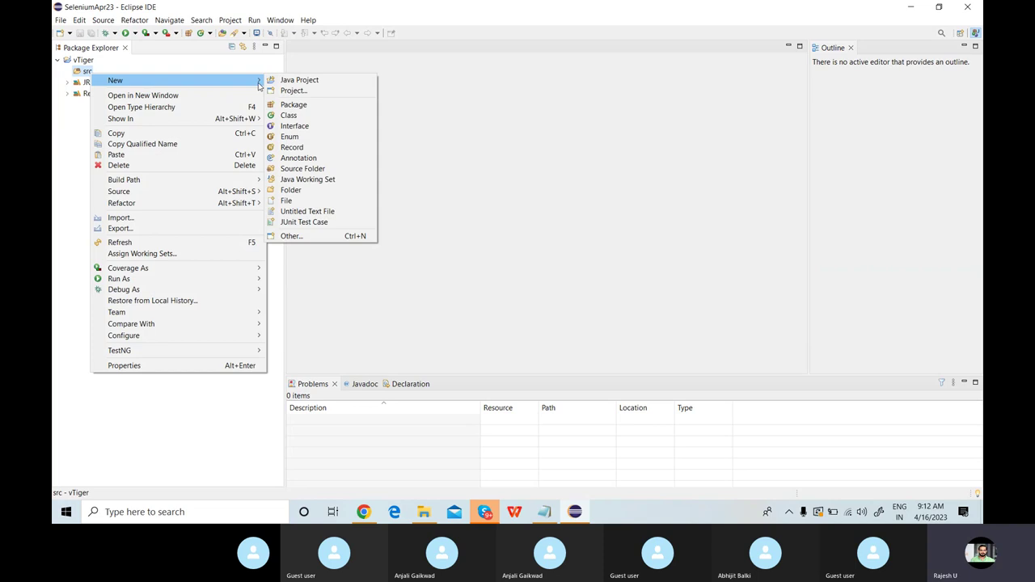
left_click(290, 116)
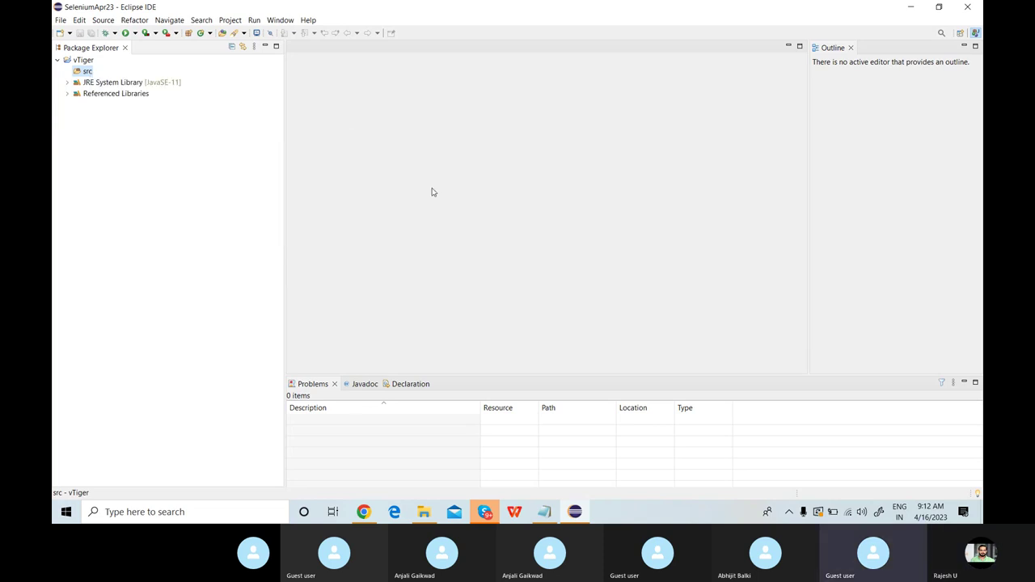
type("Login")
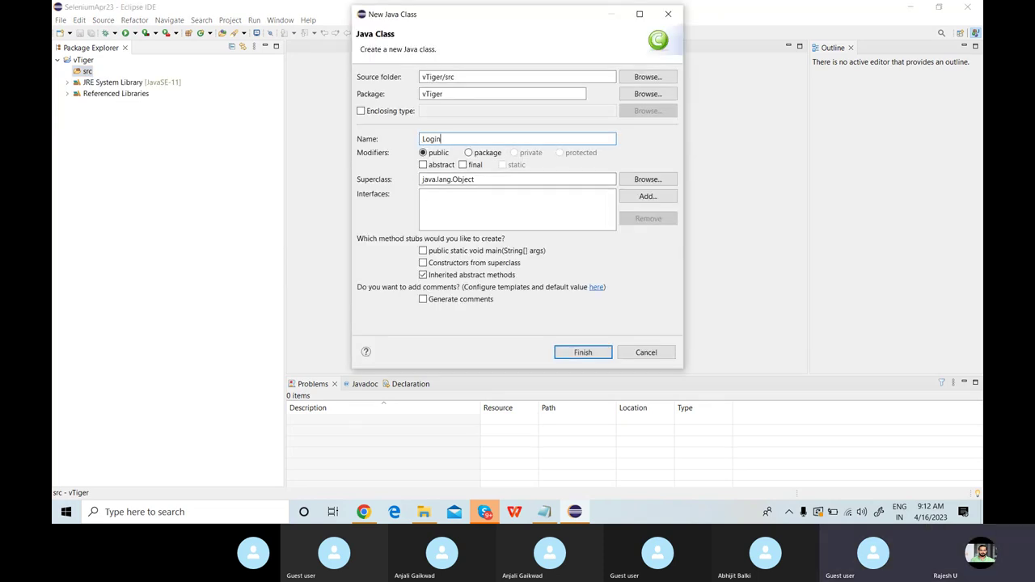
left_click(423, 251)
left_click(581, 354)
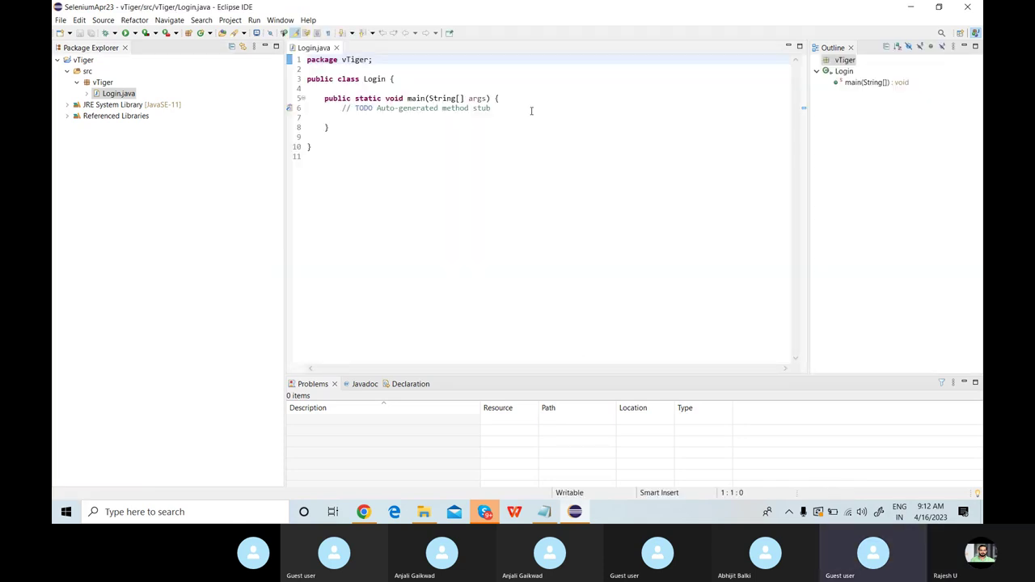
Add blank lines below main's TODO comment, close Outline and minimize Problems.
left_click(531, 111)
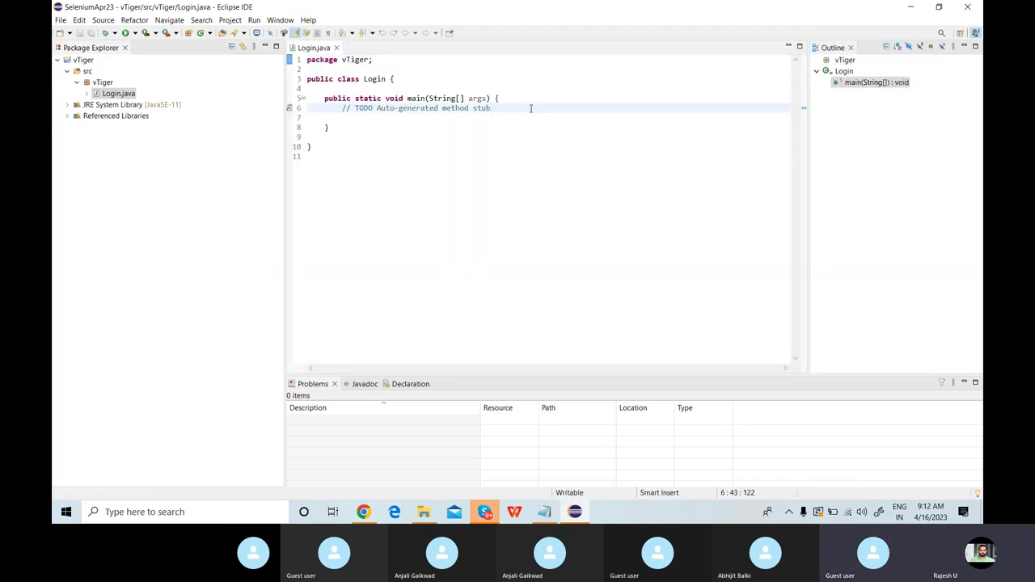
key("Return")
key("Return")
key("Return")
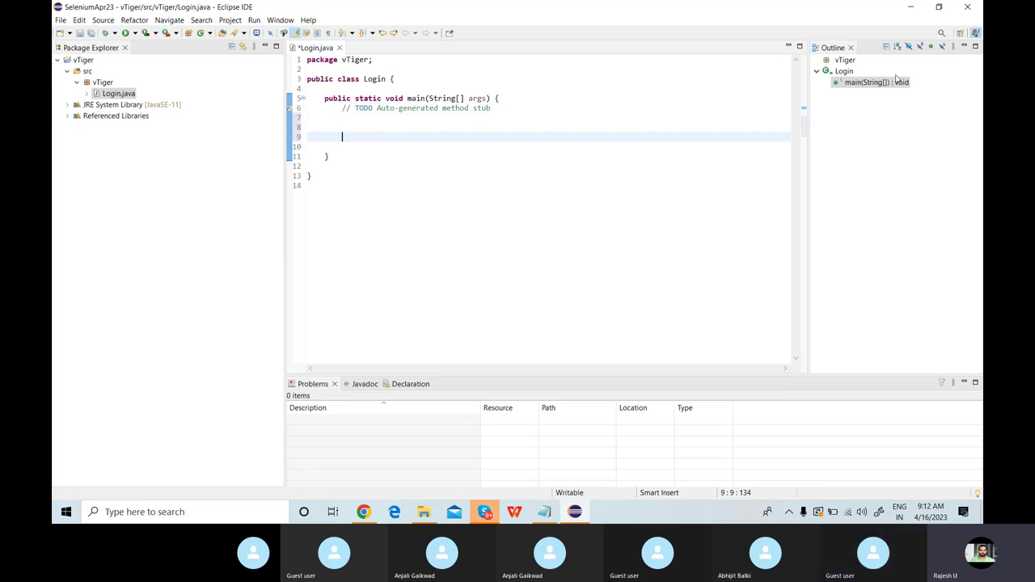
left_click(850, 48)
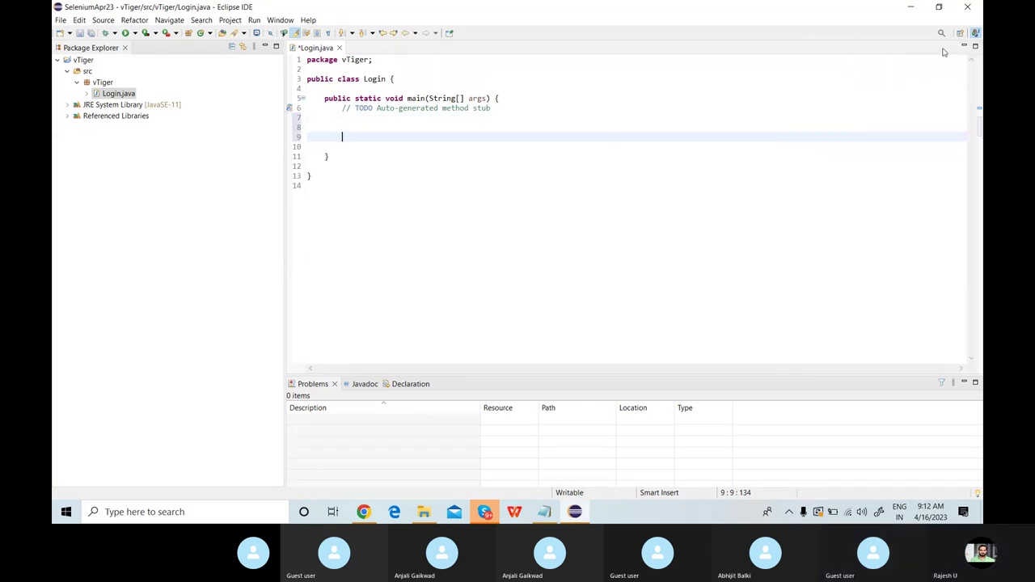
left_click(965, 385)
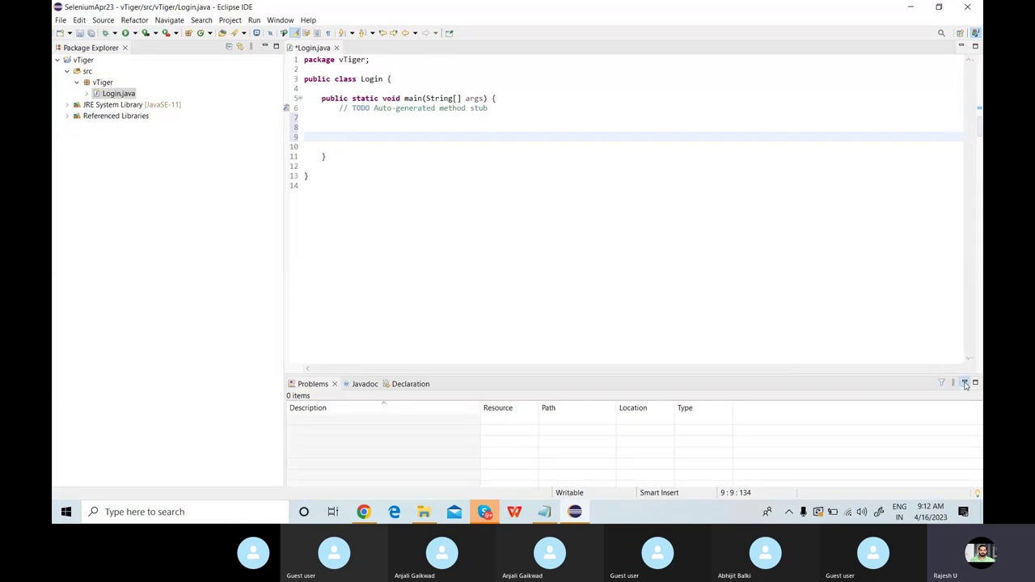
Set the Java Editor Text Font under Colors and Fonts to Consolas size 16 and apply it.
right_click(435, 115)
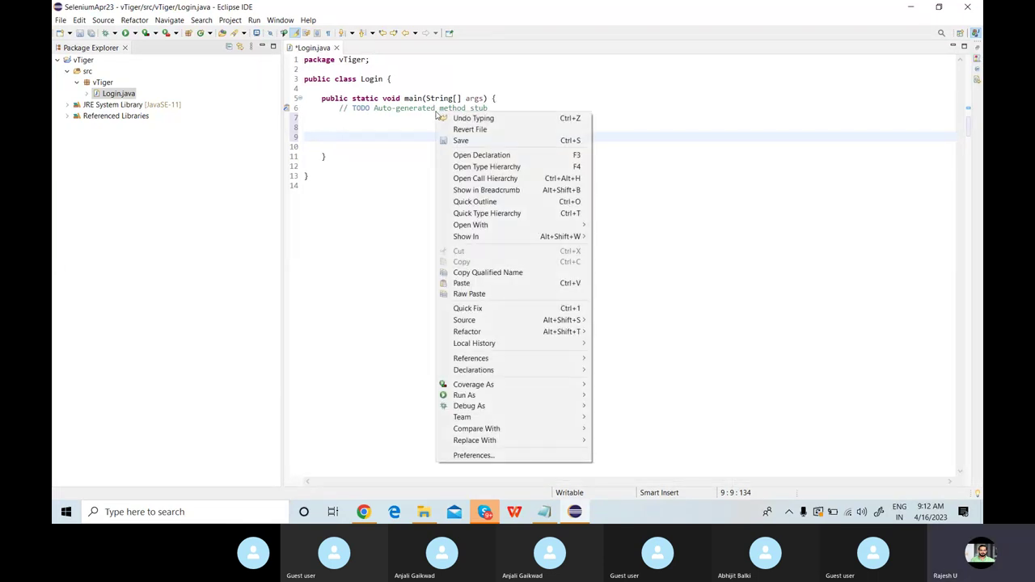
left_click(489, 455)
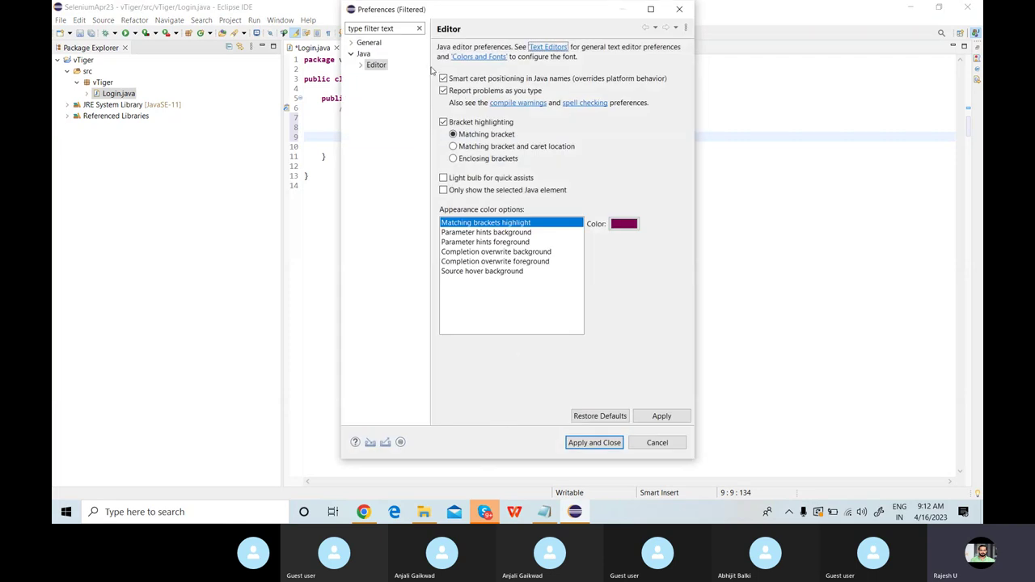
left_click(486, 58)
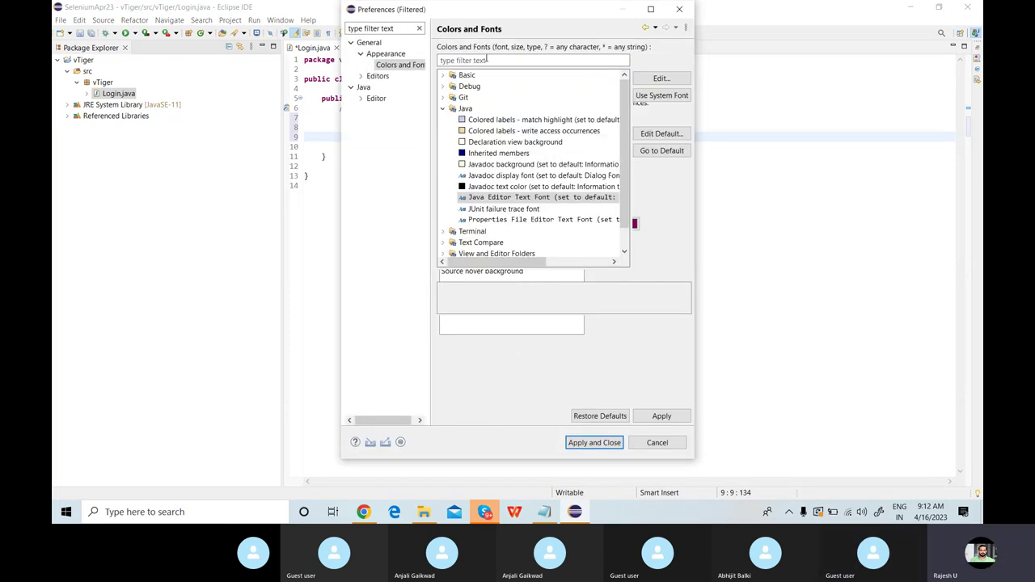
left_click(652, 78)
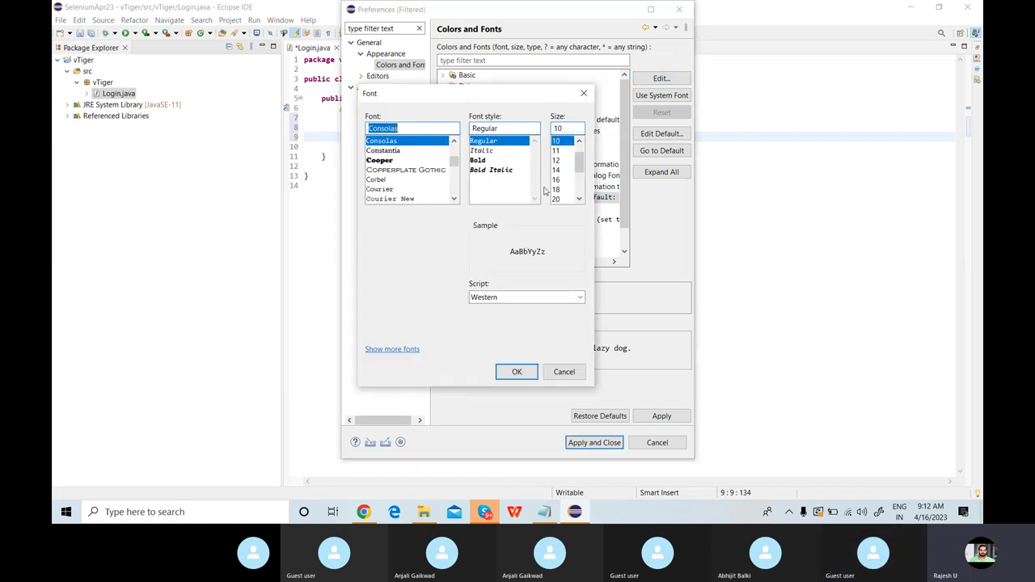
left_click(556, 181)
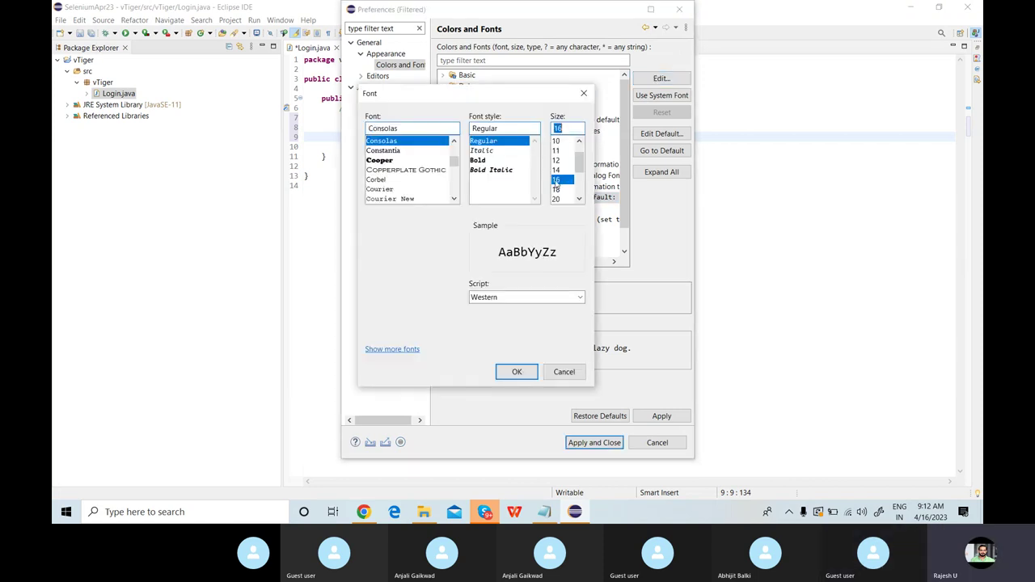
left_click(520, 372)
left_click(577, 444)
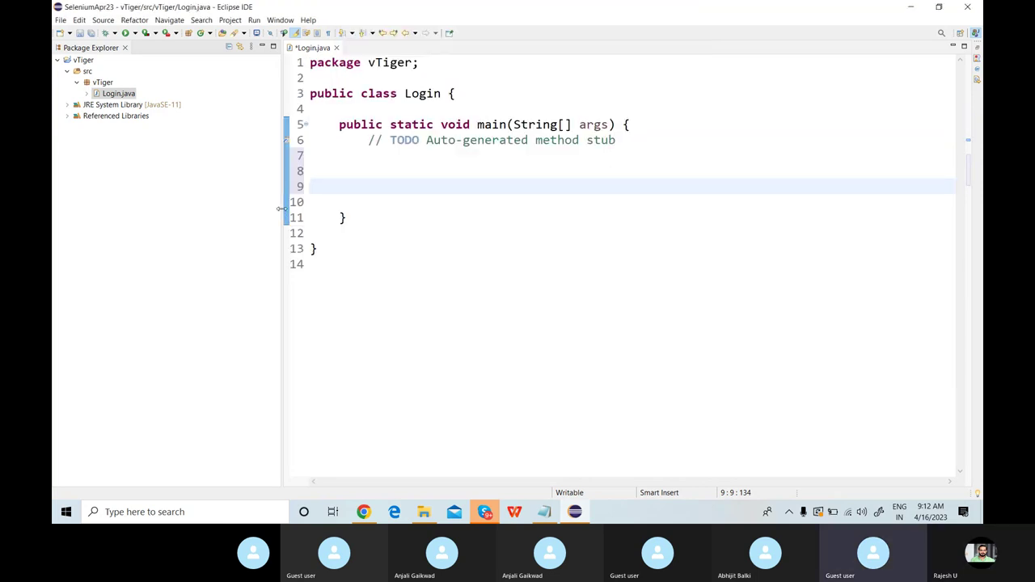
Widen the editor and insert System.setProperty on line 8 with key "webdriver.edge.driver" and a null value.
left_click_drag(282, 213, 220, 199)
left_click(317, 177)
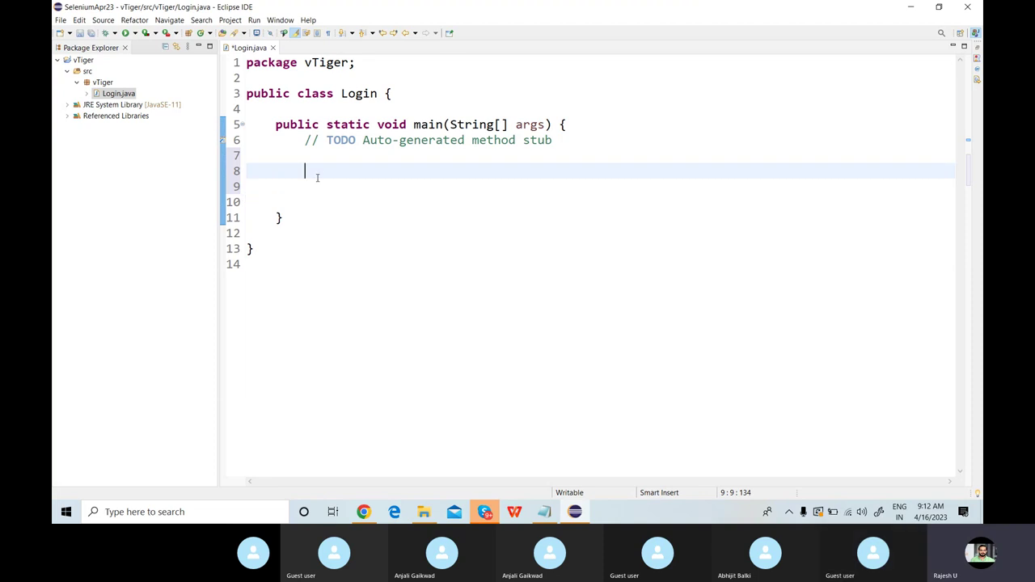
type("Syste")
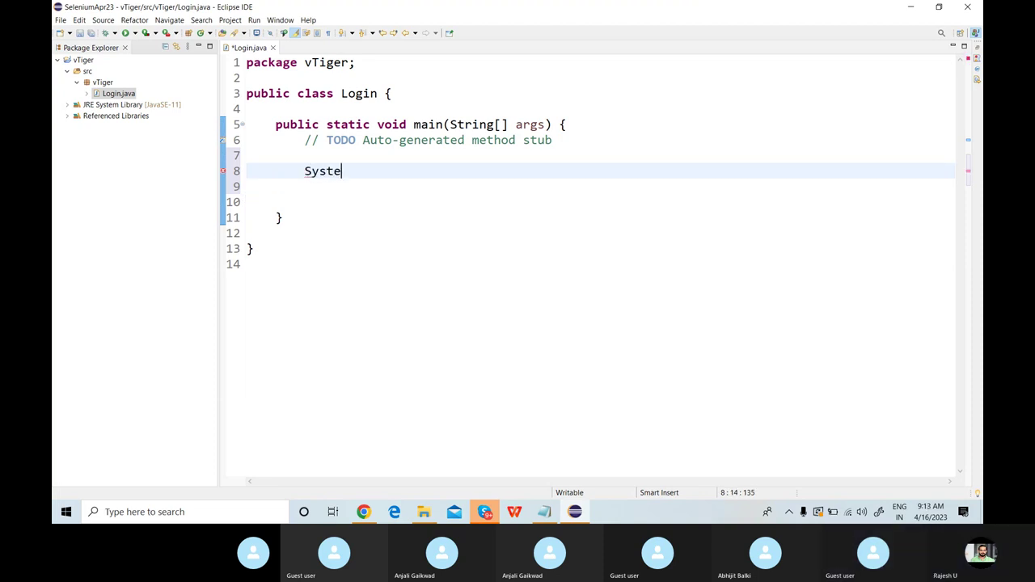
type("m.se")
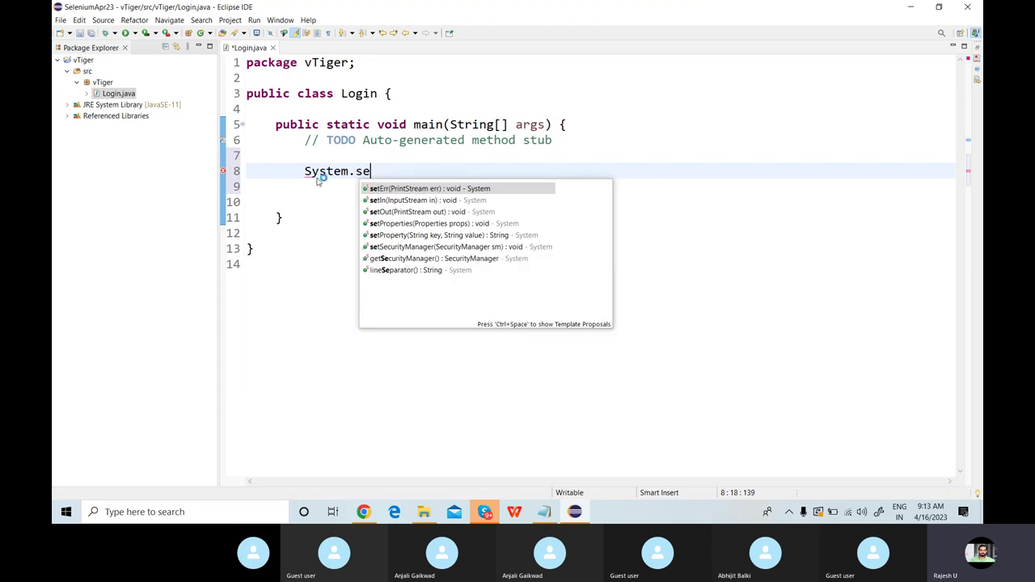
key("Down")
key("Down")
key("Down")
key("Down")
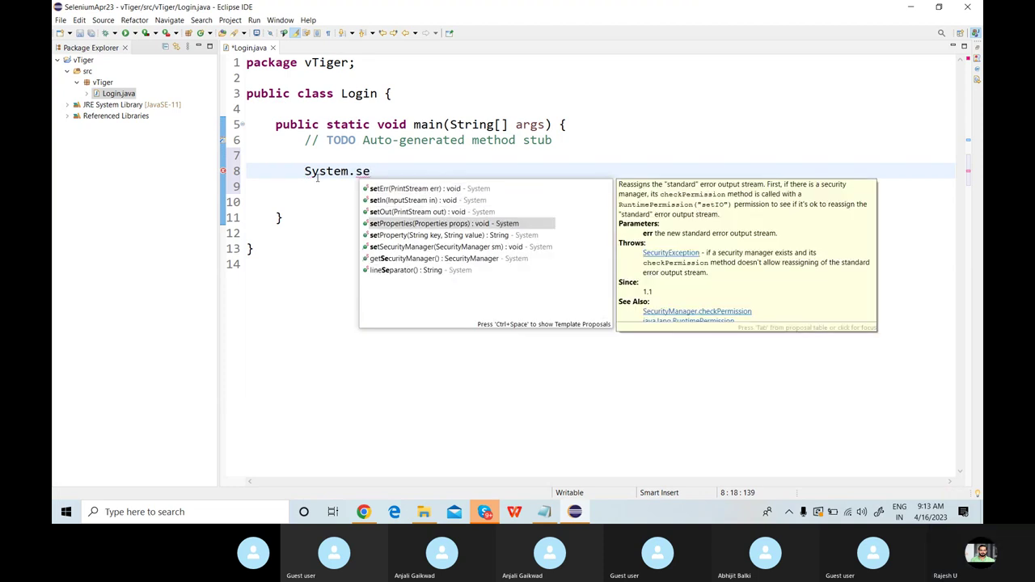
key("Escape")
key("ctrl+space")
key("Down")
key("Down")
key("Down")
key("Down")
key("Return")
type("\"")
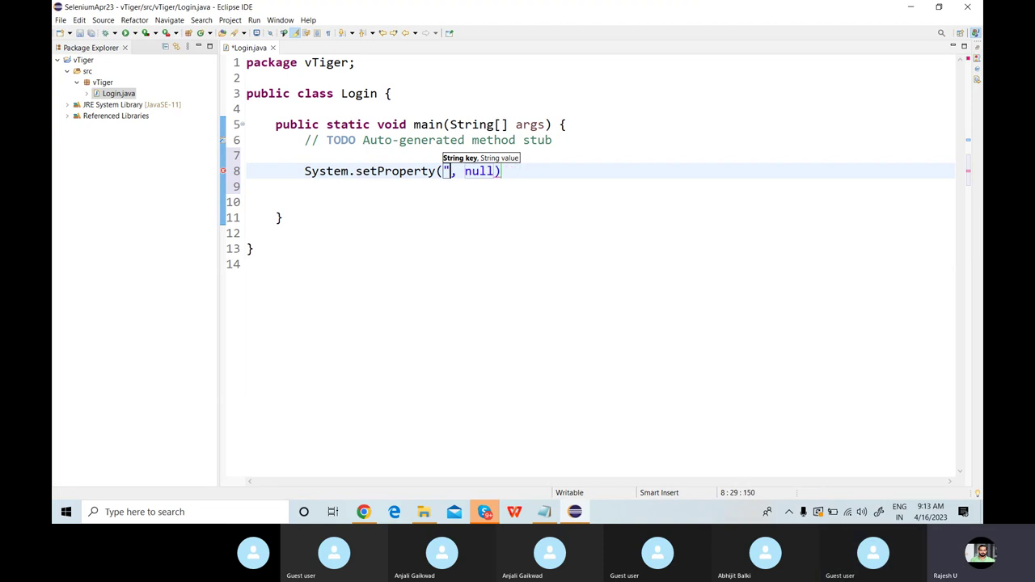
type("webdri")
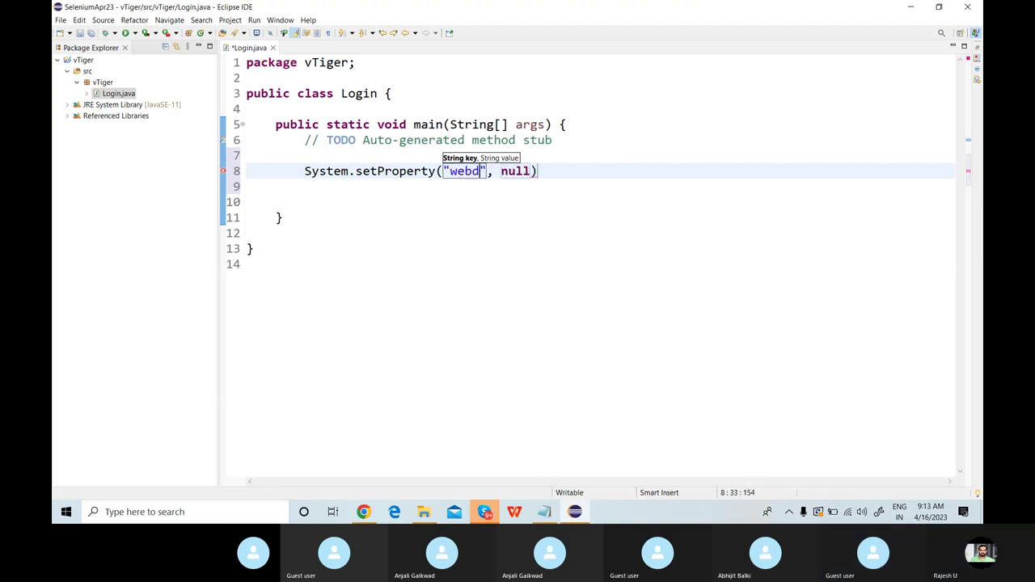
type("ver.e")
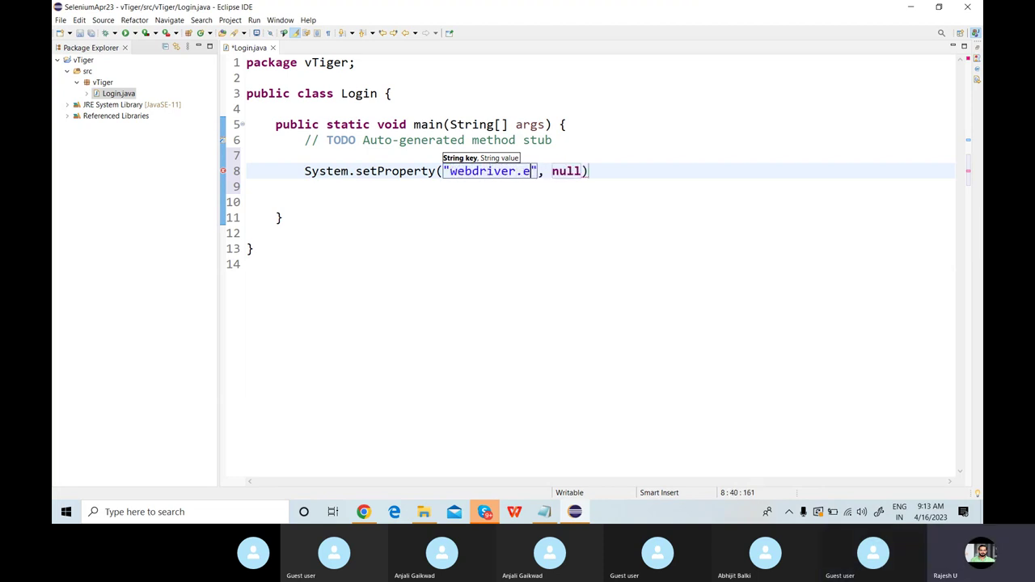
type("dge.drive")
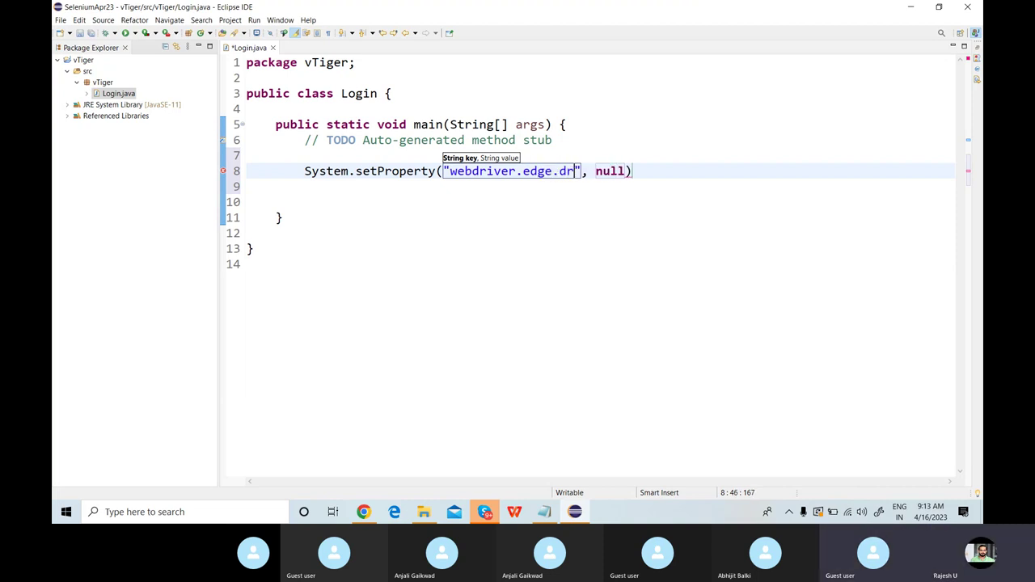
type("r")
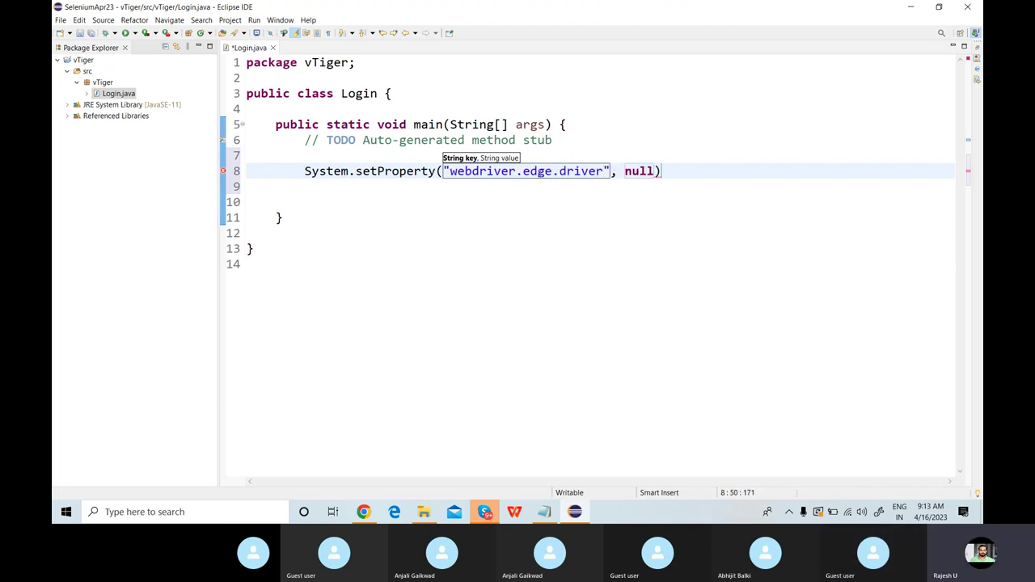
key("Tab")
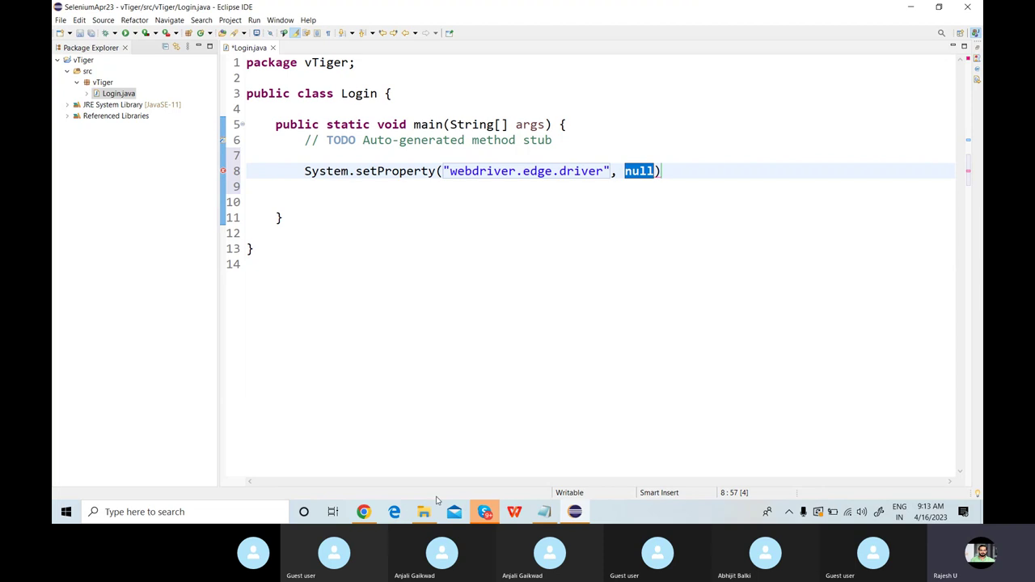
Browse the Selenium folder in Explorer and briefly open, then minimize, the Edge browser.
mouse_move(426, 503)
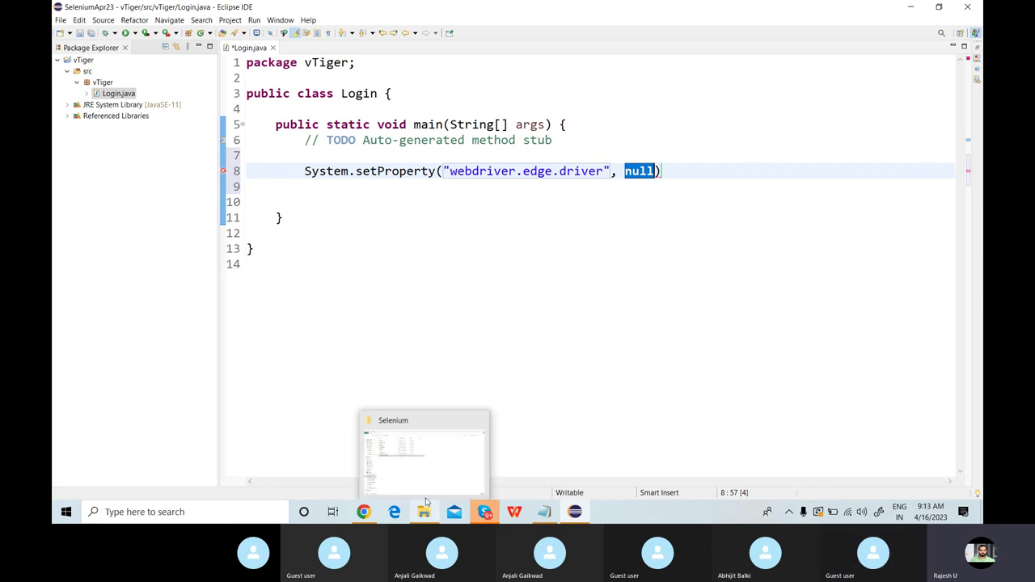
left_click(427, 484)
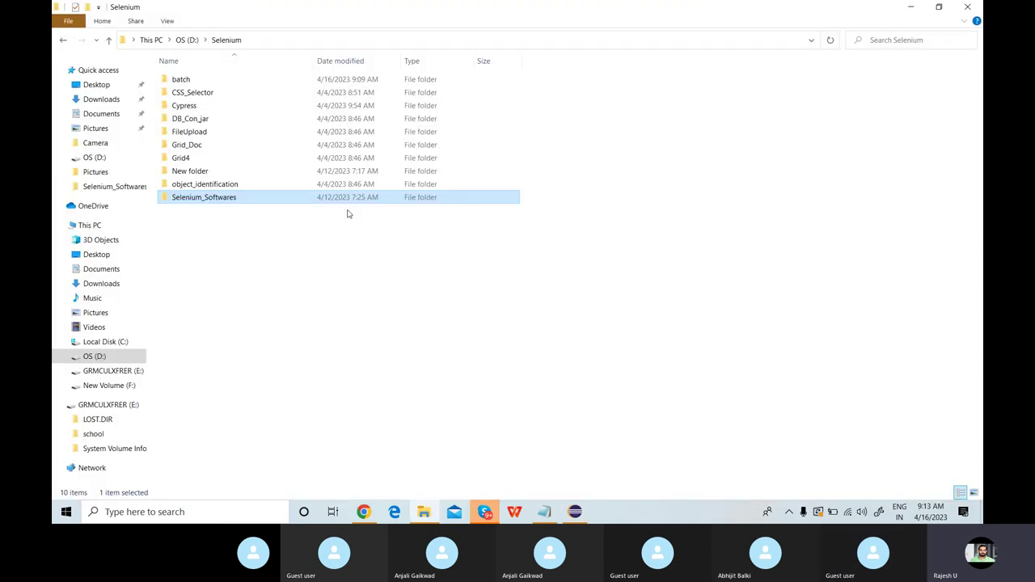
double_click(217, 200)
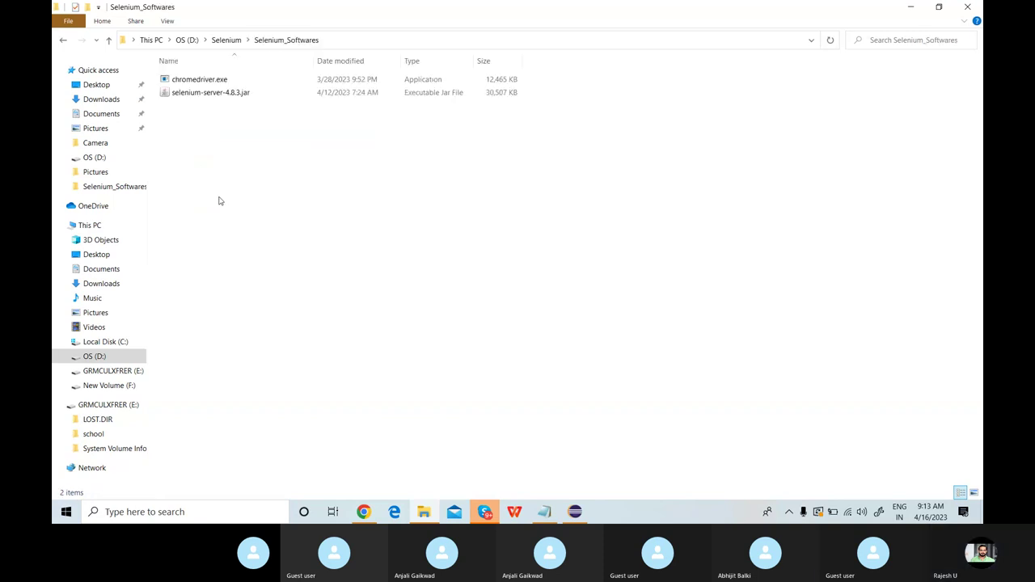
left_click(227, 40)
left_click(393, 512)
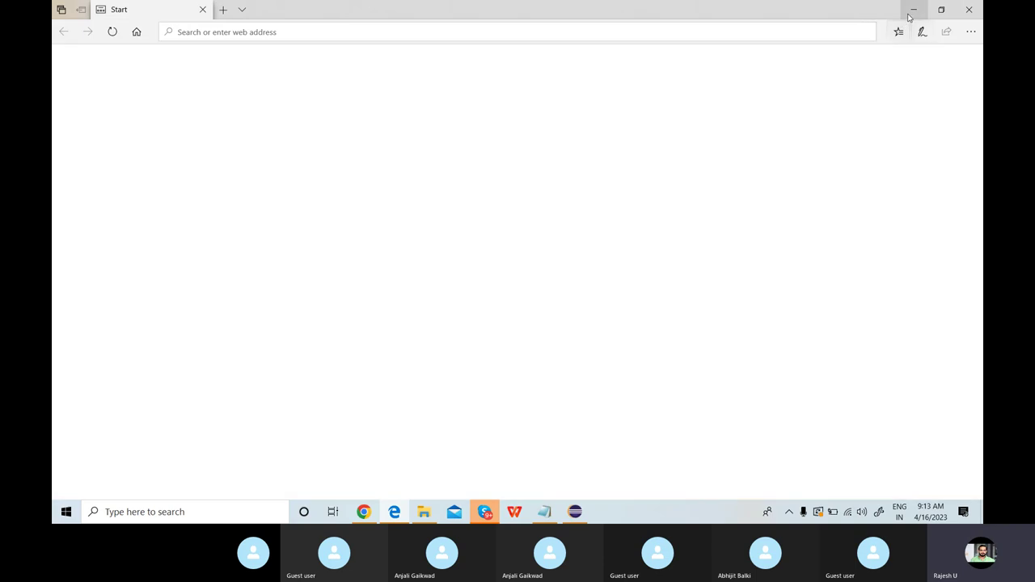
left_click(913, 10)
left_click(336, 267)
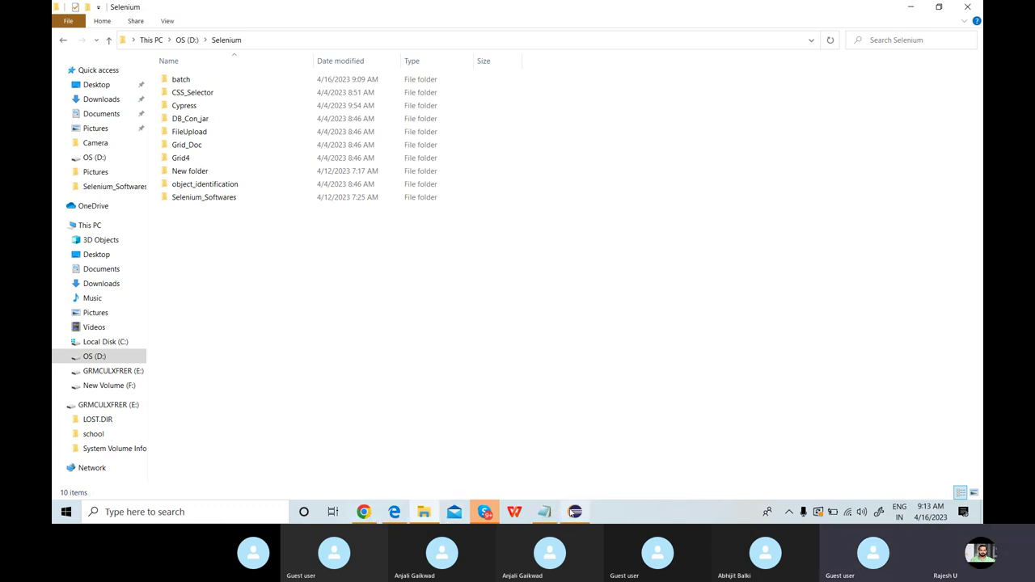
Copy the full path of chromedriver.exe from D:\Selenium\Selenium_Softwares and return to Eclipse.
left_click(575, 511)
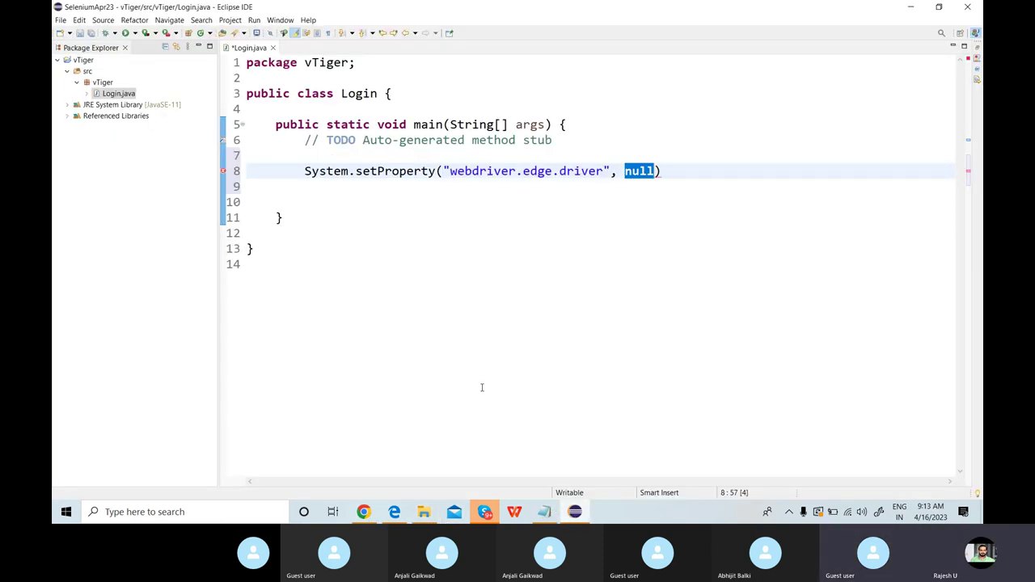
left_click(423, 511)
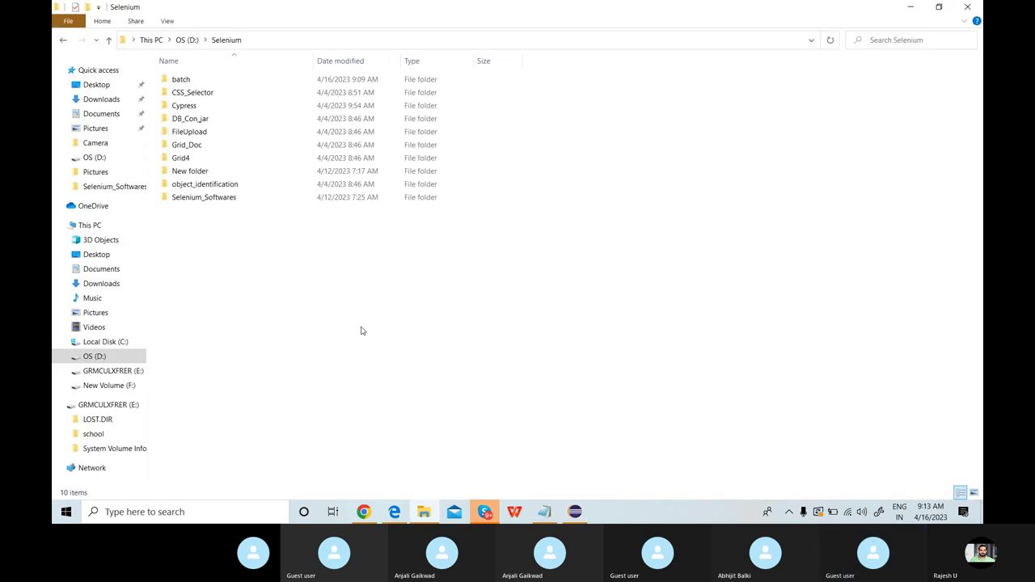
double_click(221, 199)
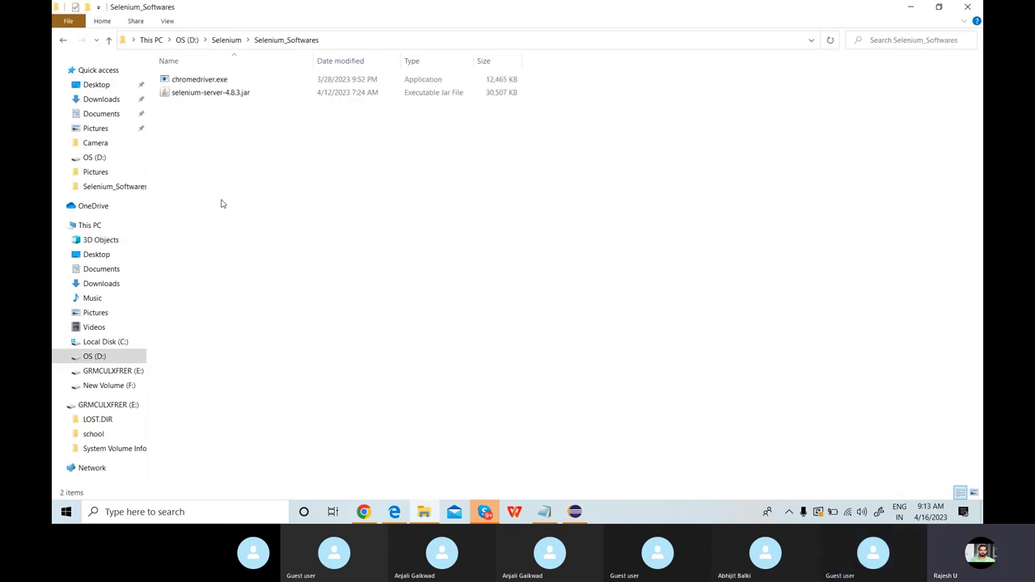
double_click(209, 82)
right_click(209, 81)
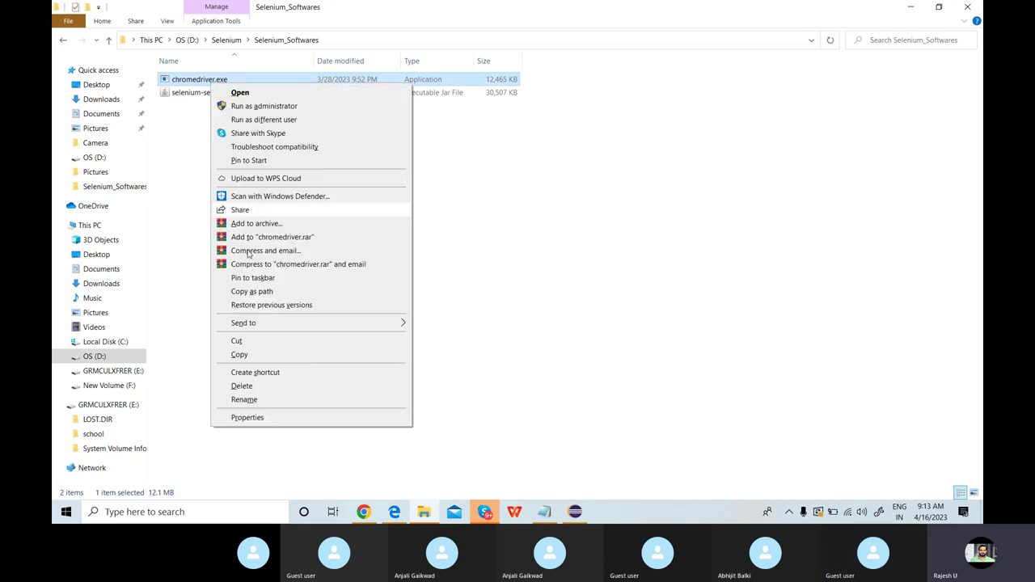
left_click(251, 291)
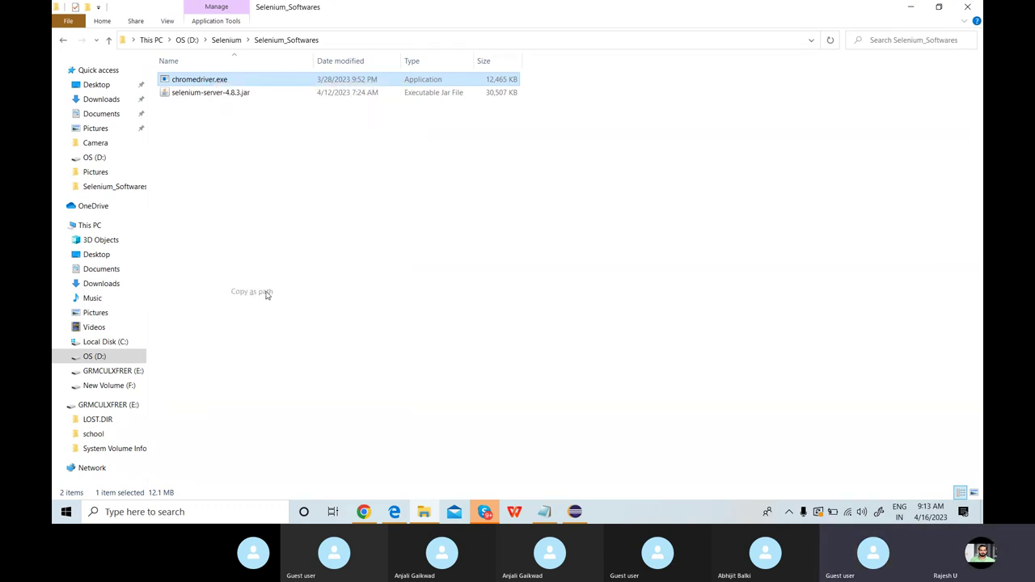
left_click(575, 512)
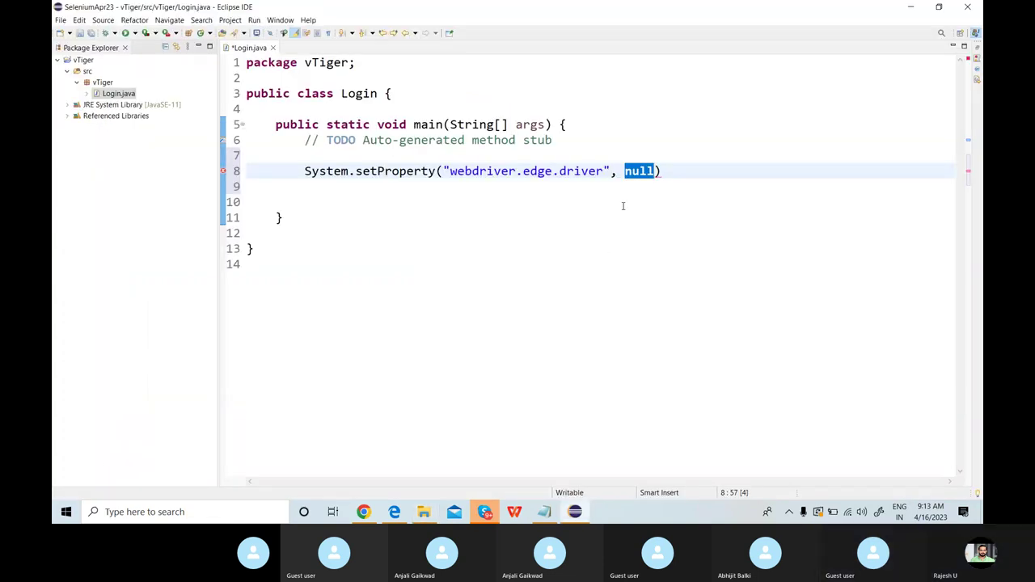
Paste the chromedriver path over null and turn its three backslashes into forward slashes.
key("ctrl+v")
left_click(620, 171)
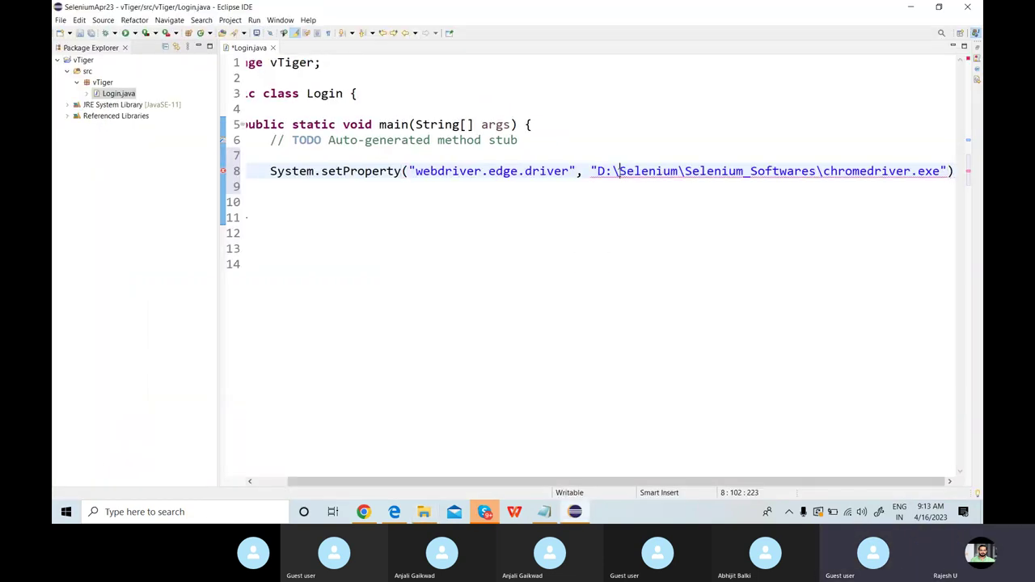
key("shift+Left")
type("/")
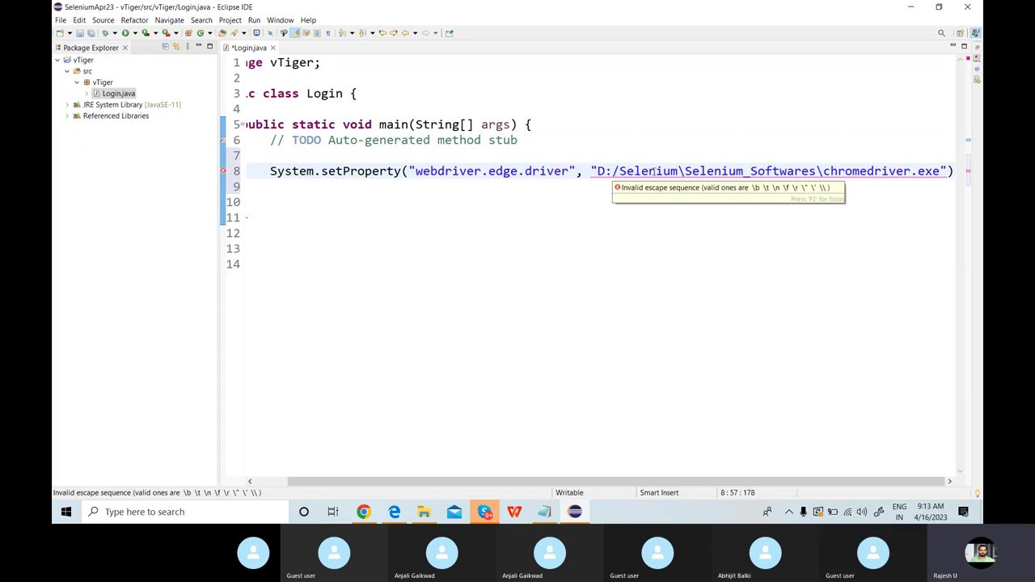
left_click(684, 171)
key("shift+Left")
type("/")
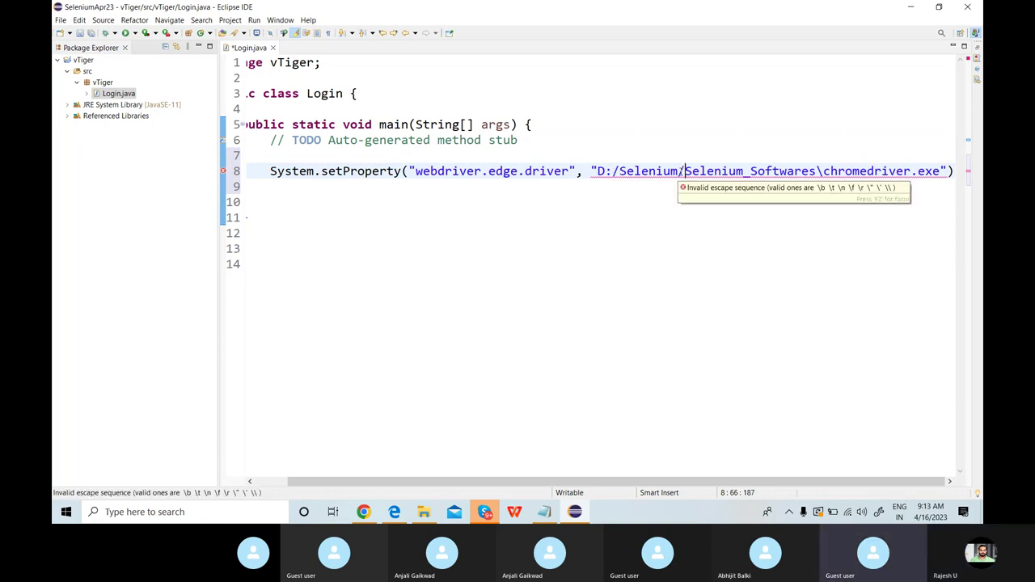
left_click(823, 171)
key("shift+Left")
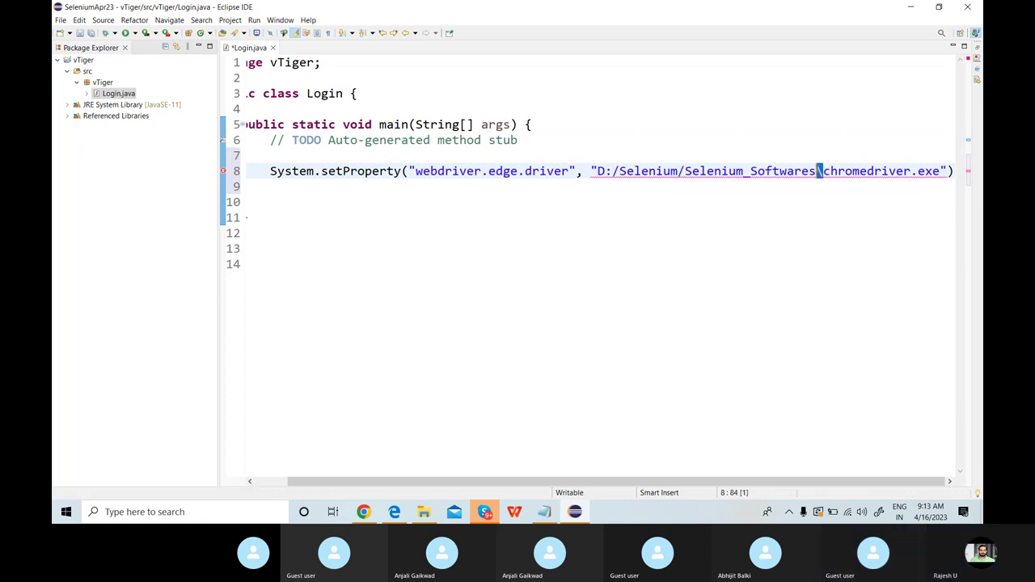
type("/")
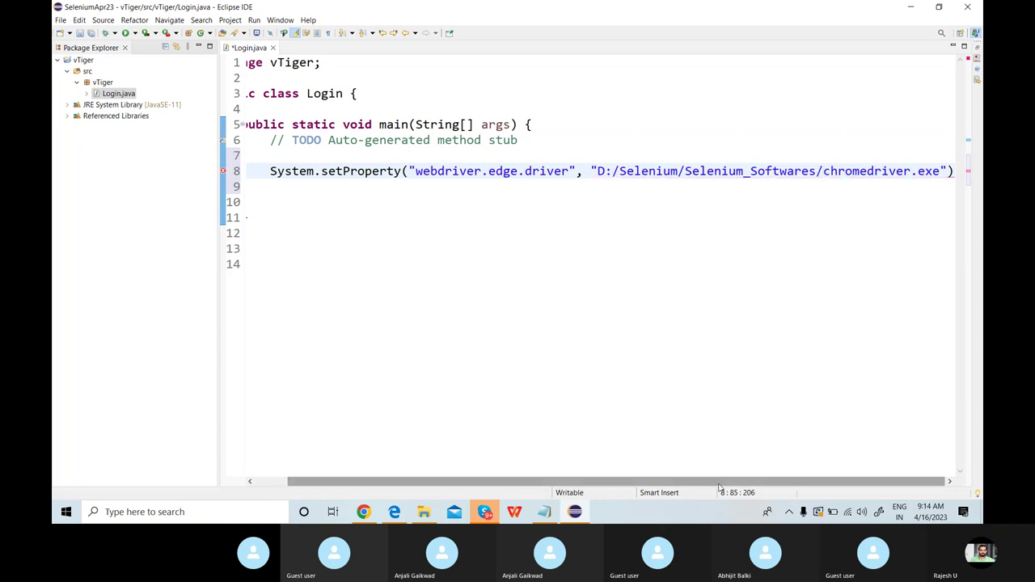
left_click(954, 171)
End line 8 with a semicolon, then mute one Skype call participant and return to Eclipse.
type(";")
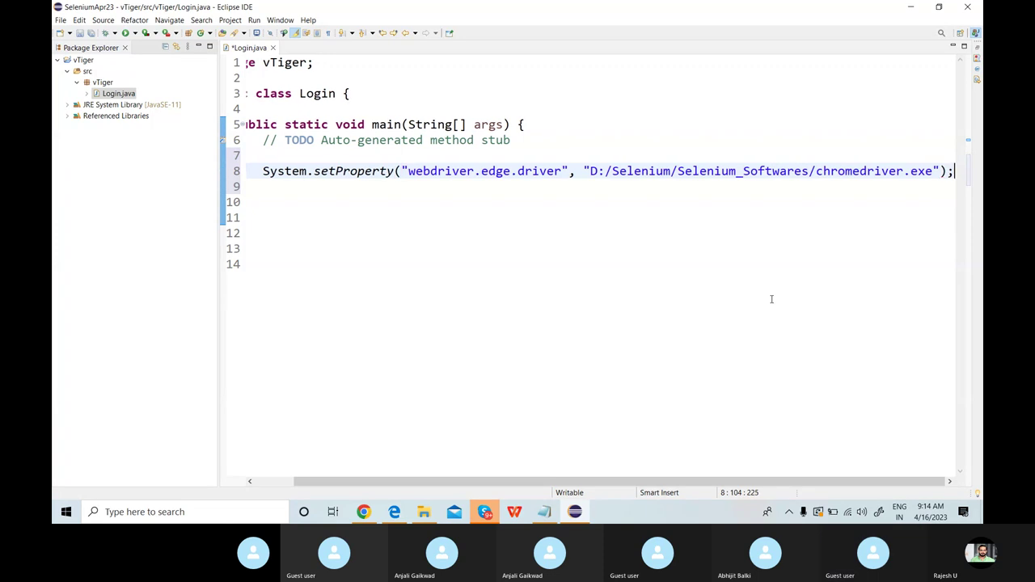
left_click(486, 516)
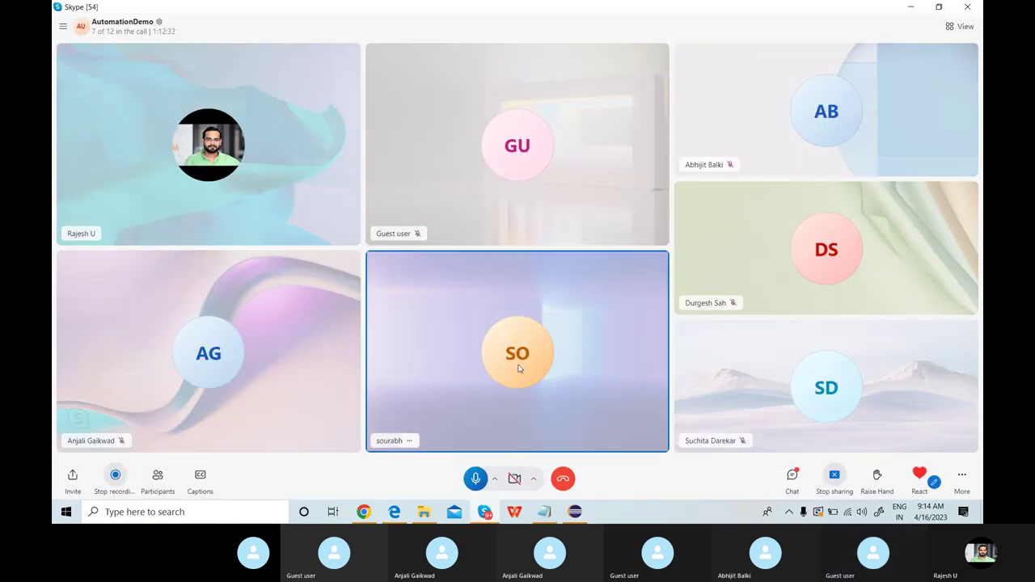
right_click(568, 294)
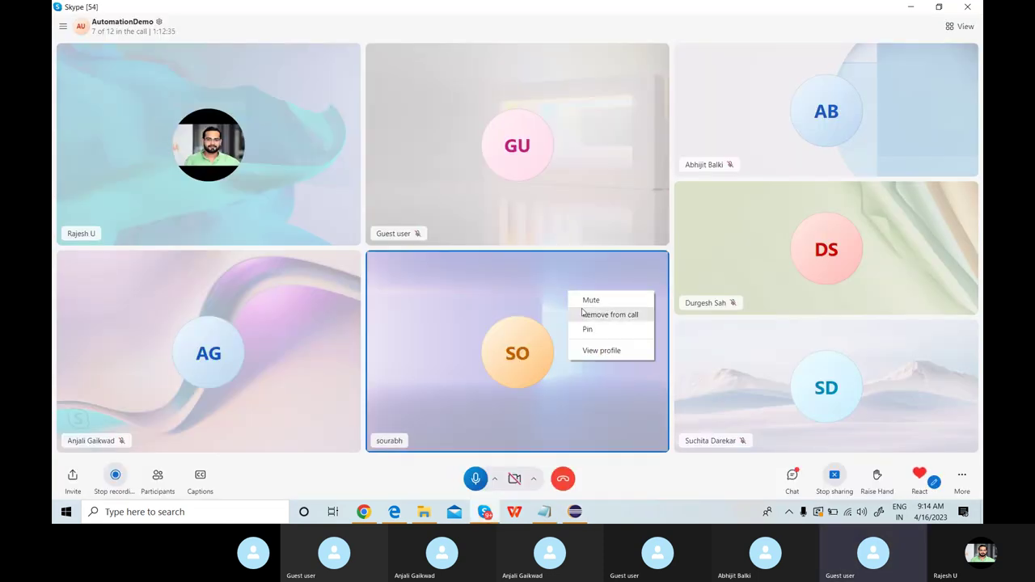
left_click(582, 303)
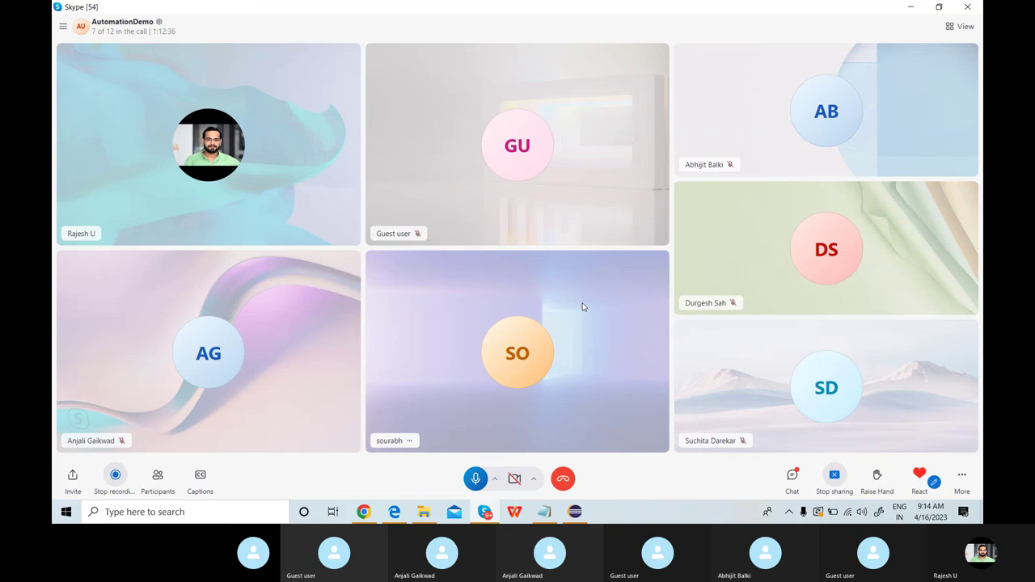
left_click(910, 6)
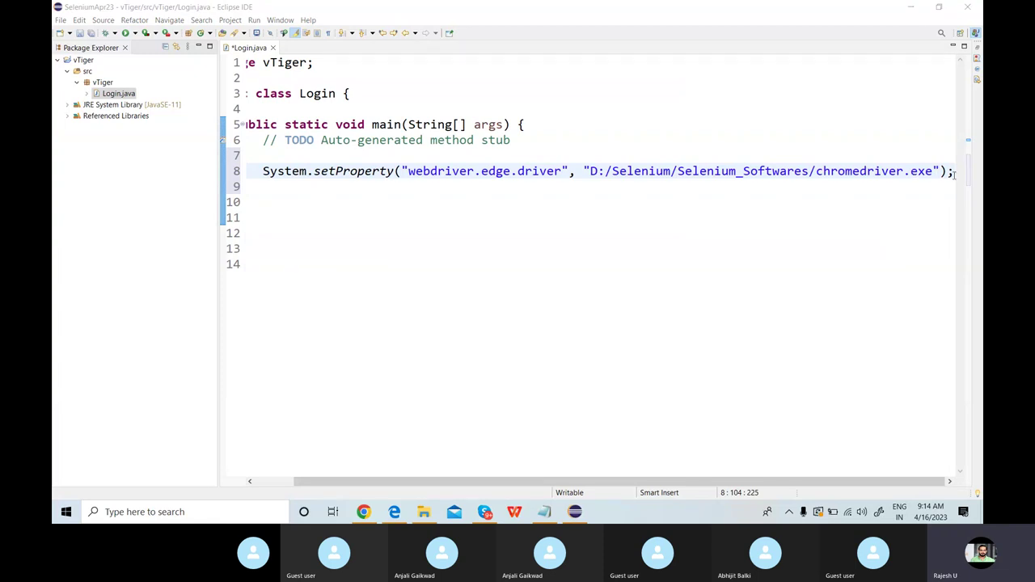
Add WebDriver driver = new EdgeDriver(); after setProperty and import WebDriver and EdgeDriver via Ctrl+Shift+O.
key("Return")
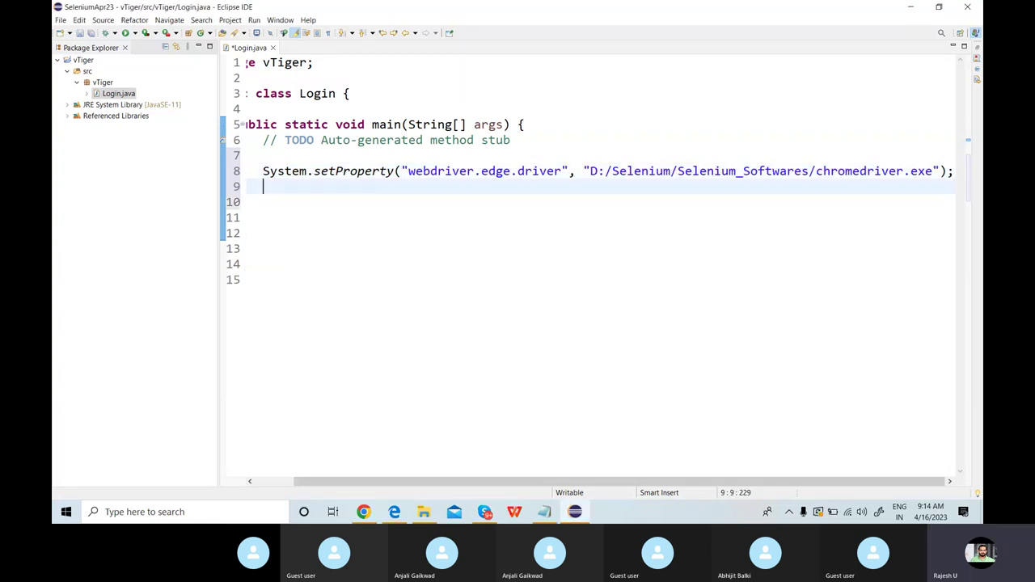
type("WebDriver dri")
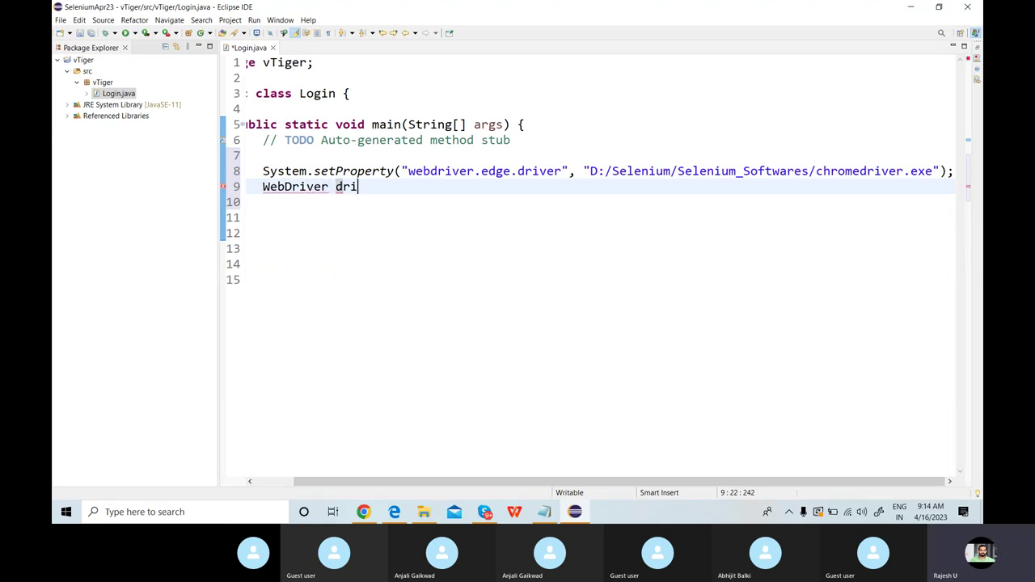
type("ver = new Edge")
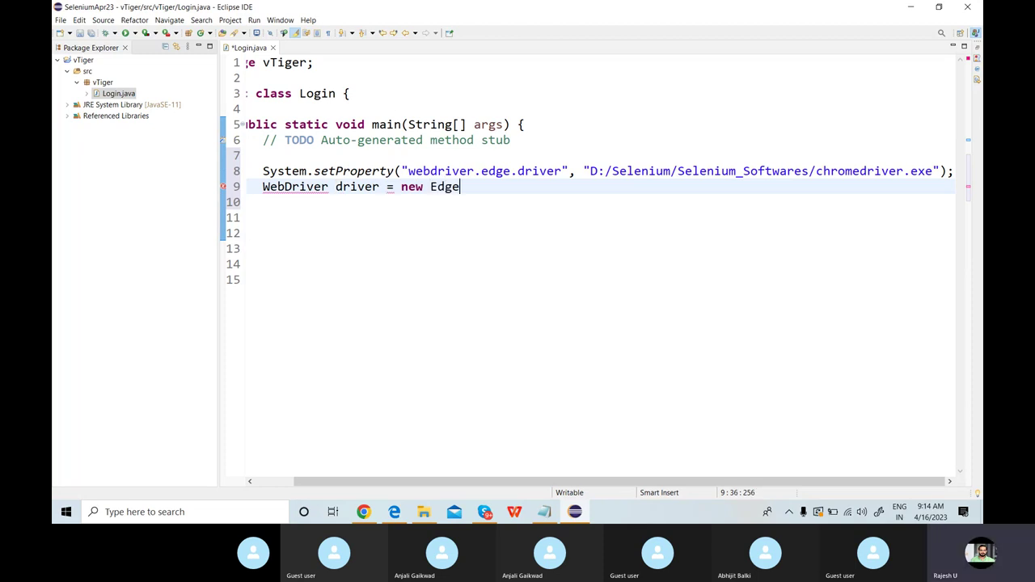
type("Dri")
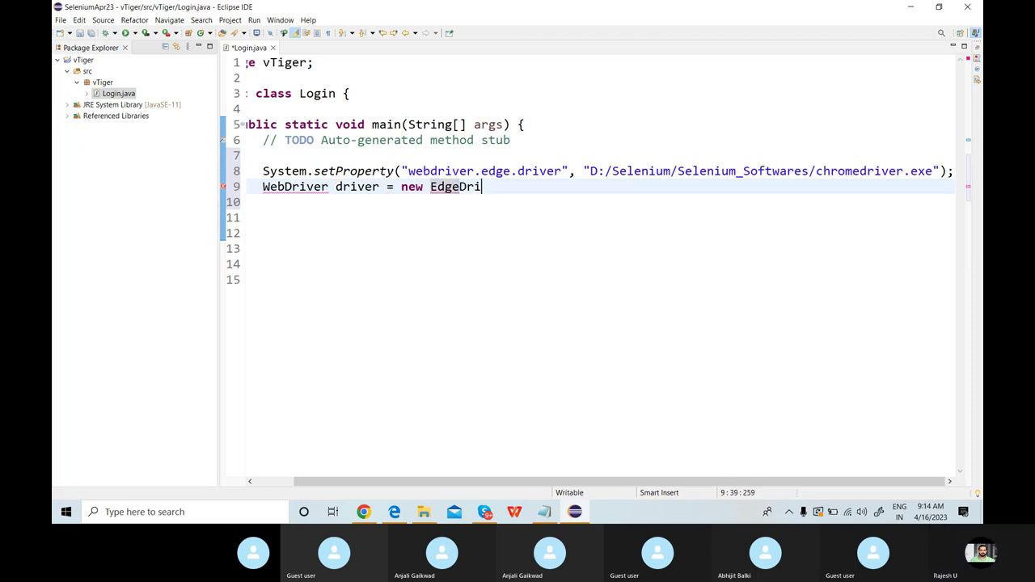
key("ctrl+space")
key("Return")
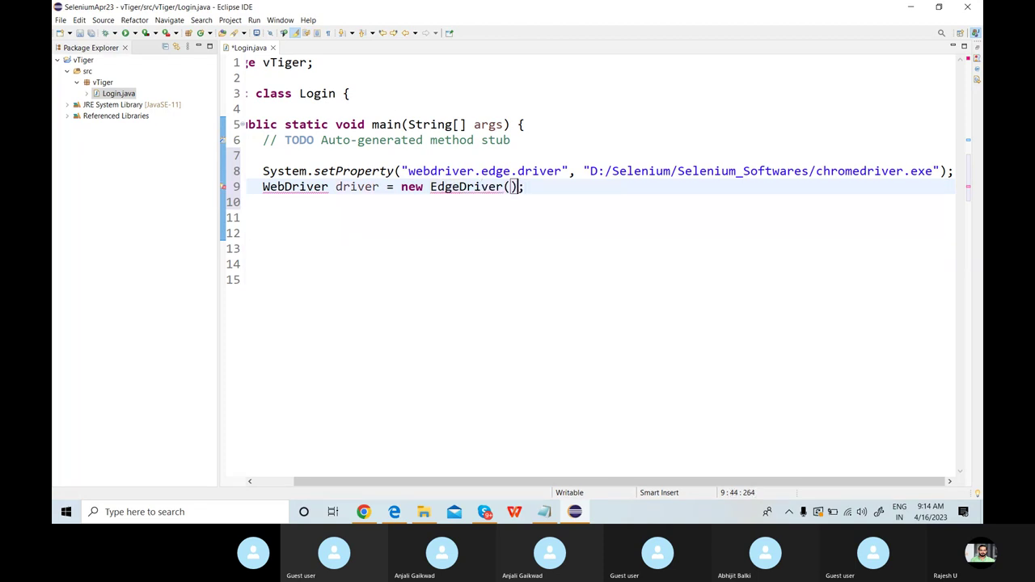
key("End")
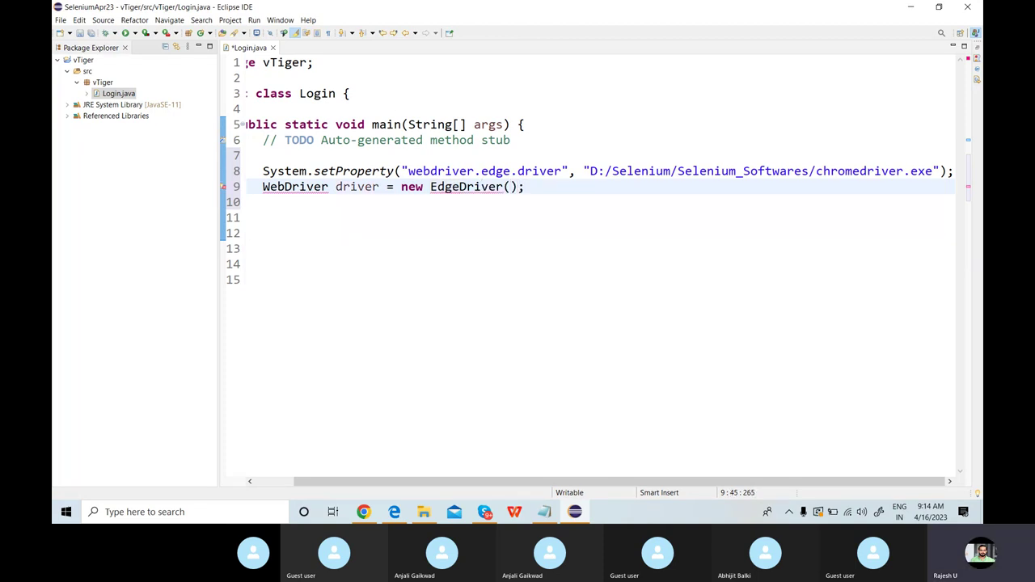
key("Return")
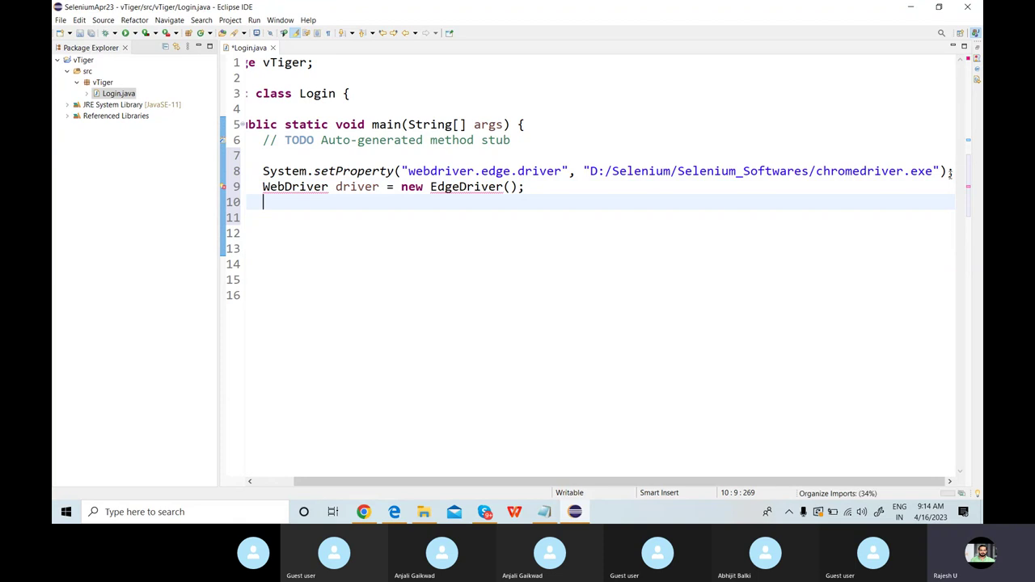
key("ctrl+shift+o")
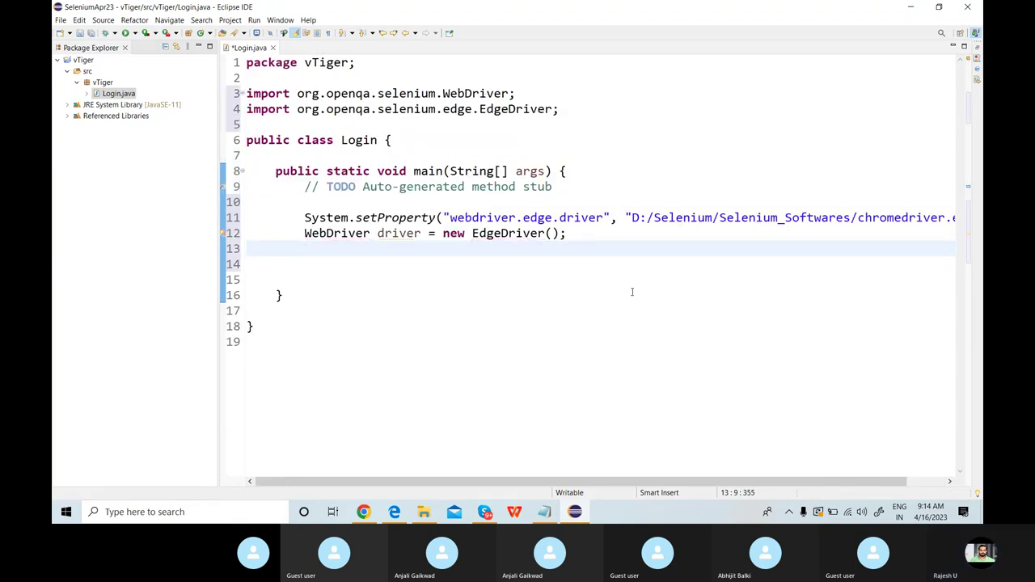
left_click(593, 234)
key("Return")
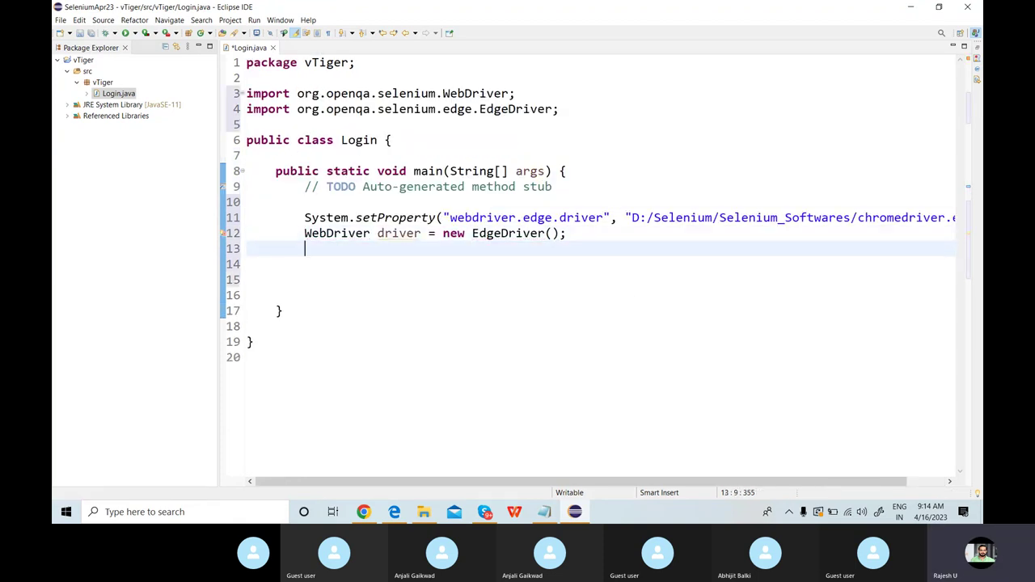
type("driver.get")
key("Return")
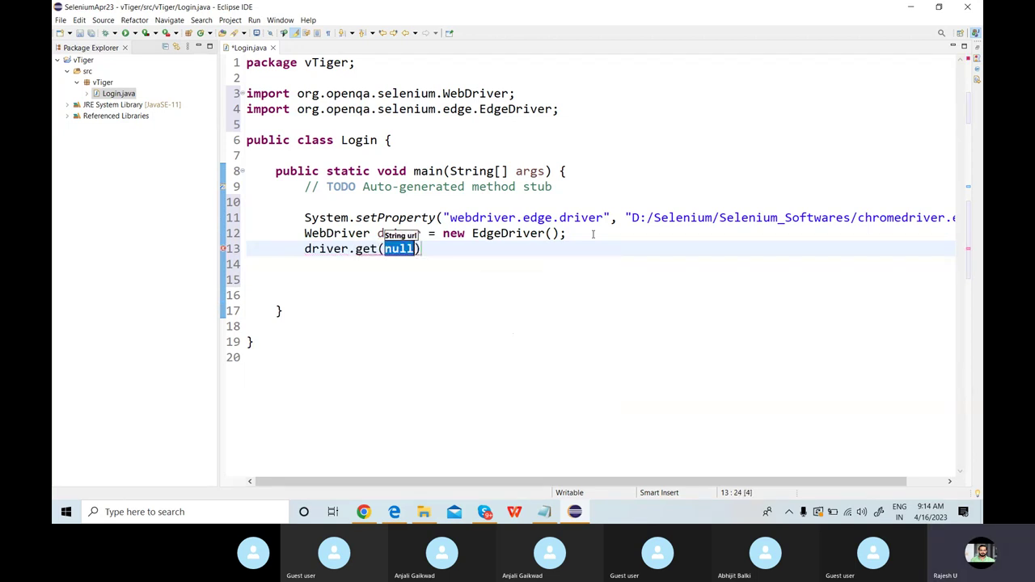
type("\"")
type("htto:/")
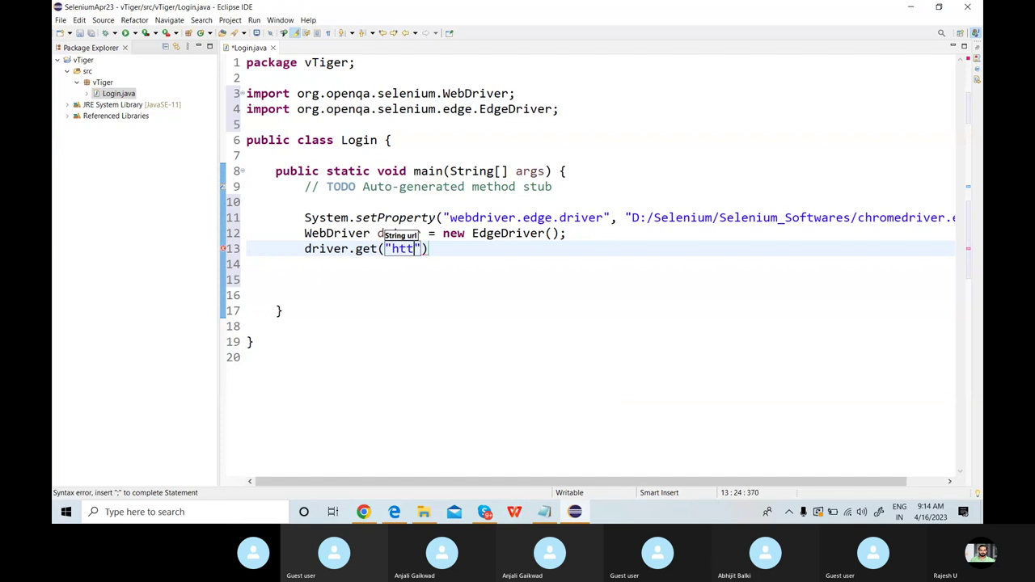
type("/")
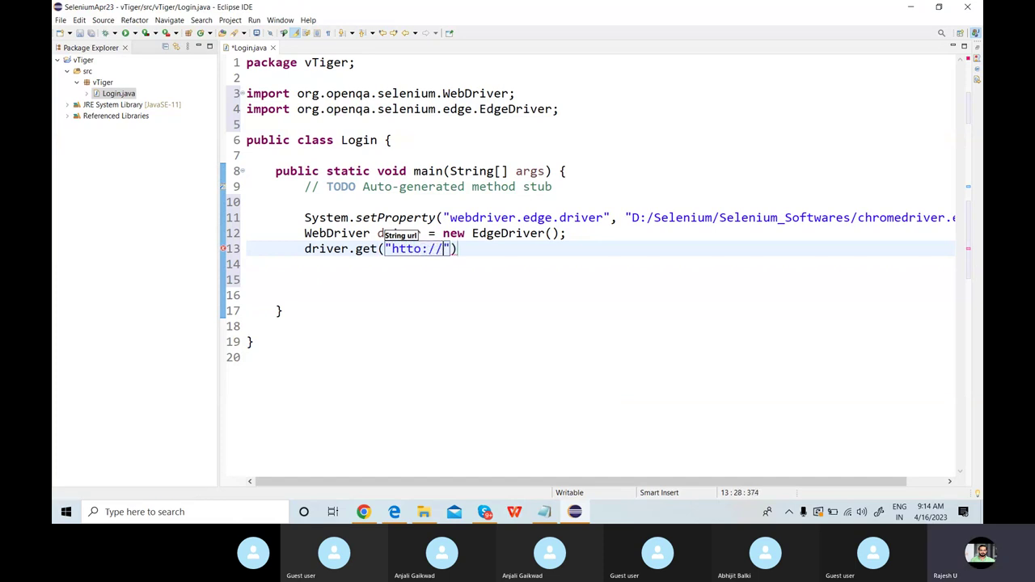
left_click(423, 249)
key("BackSpace")
type("p://")
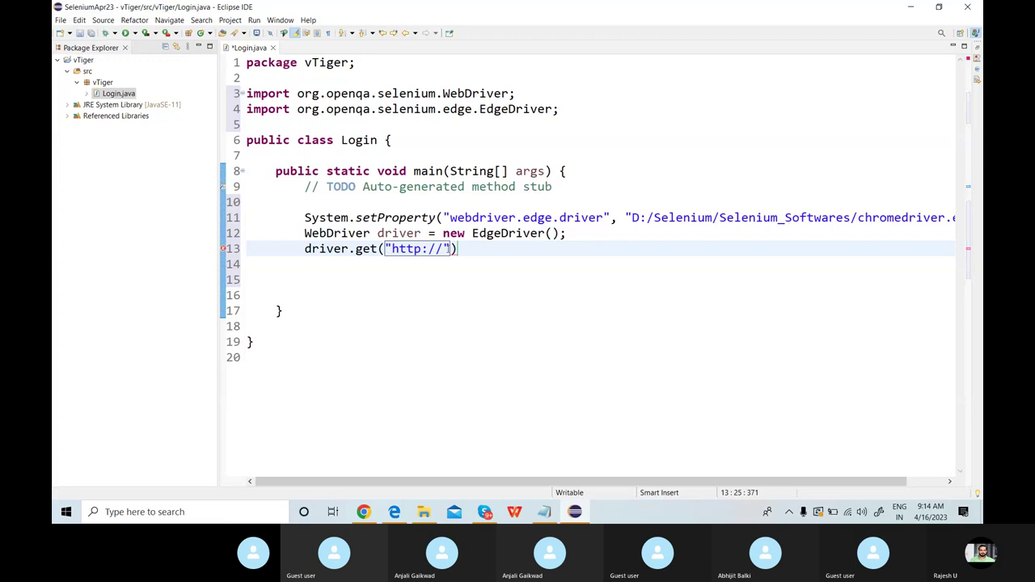
type("localho")
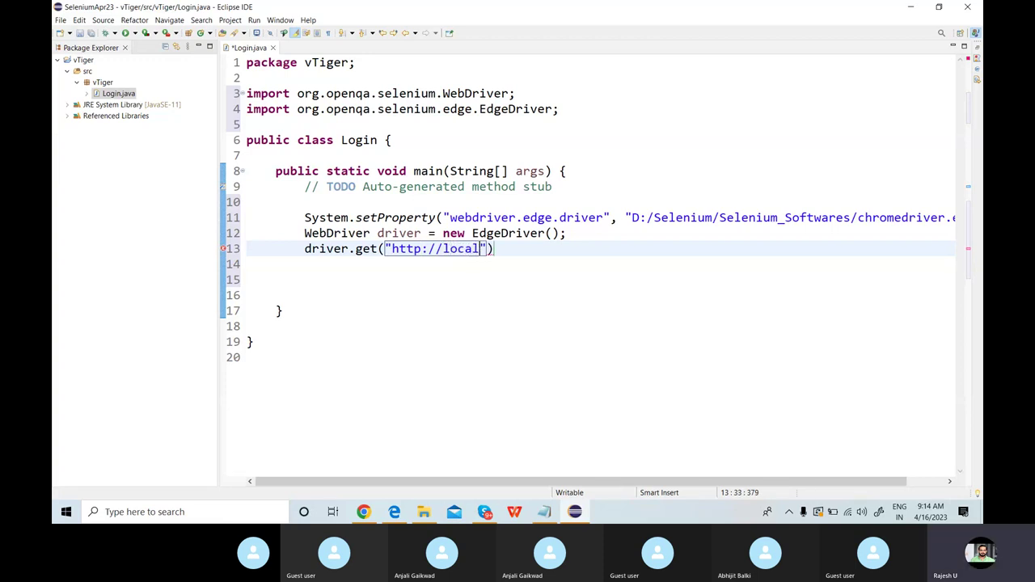
type("st:100\")")
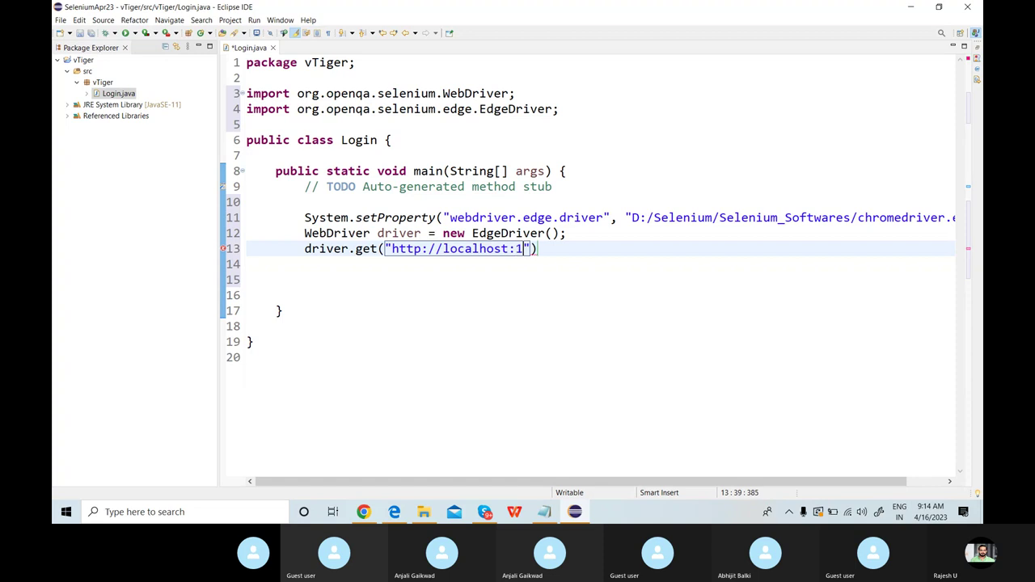
type("'")
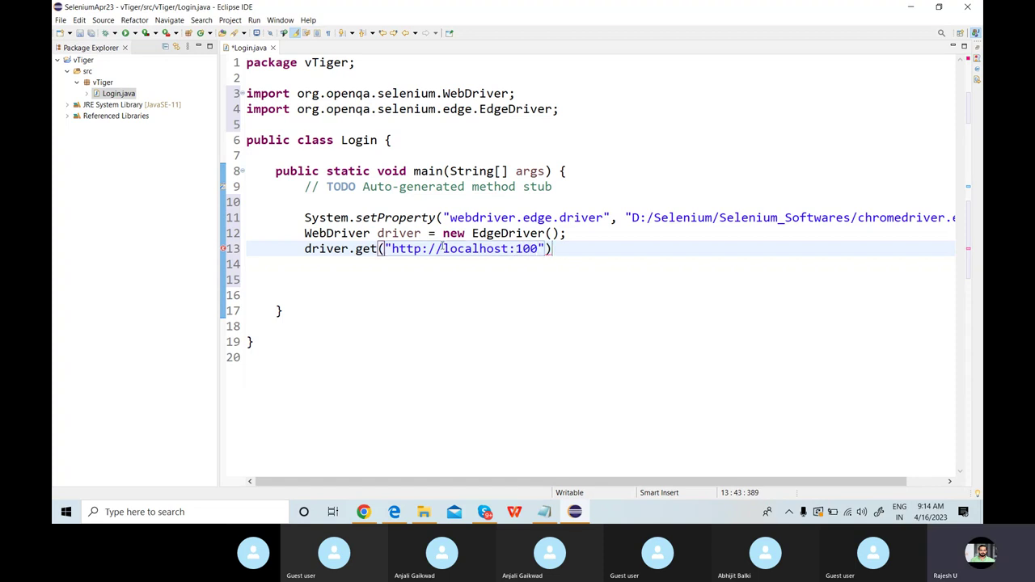
key("BackSpace")
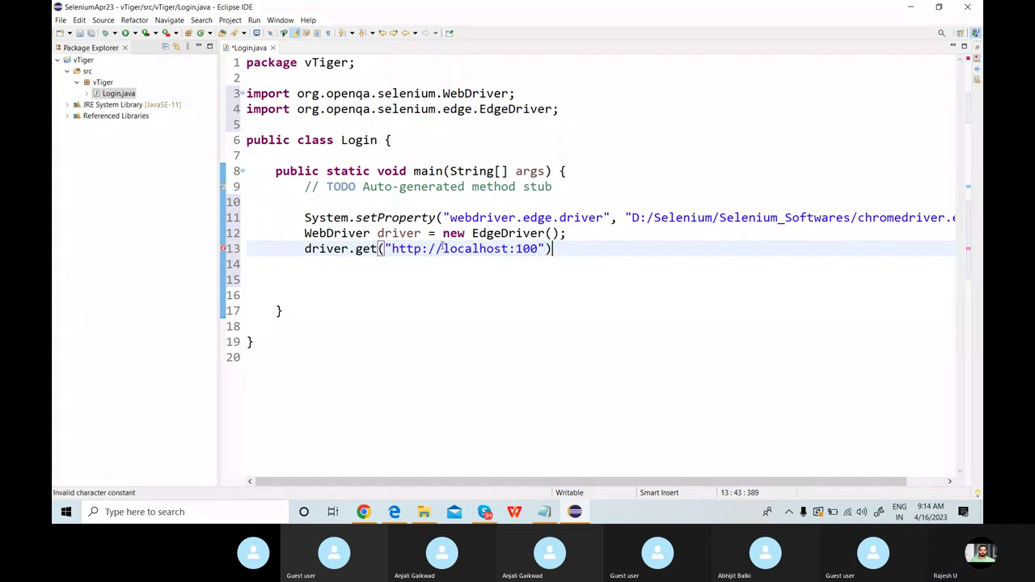
type(";")
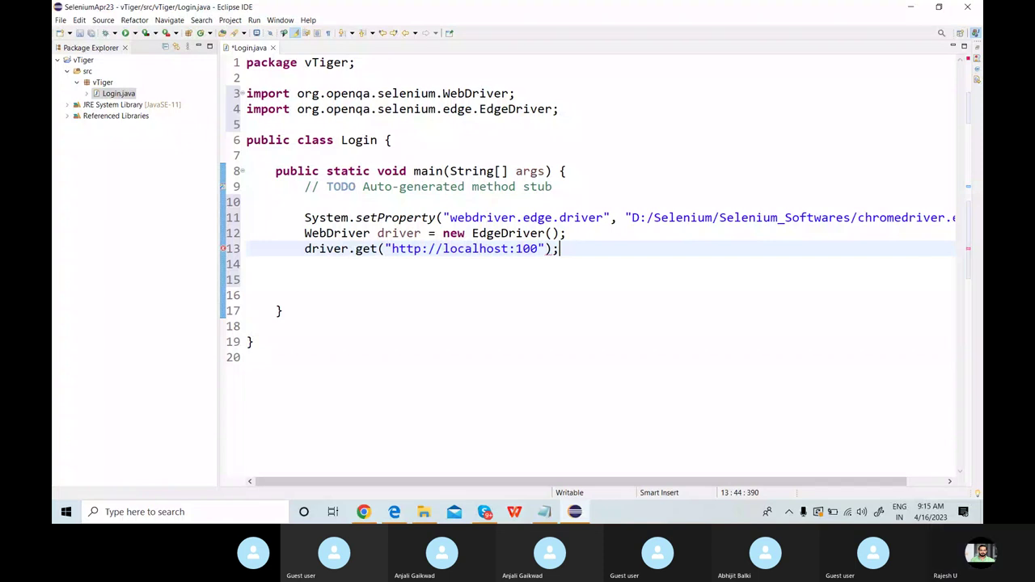
Start a new statement driver.findElement(By.name("user_name")), importing By.
key("Return")
type("driver.fin")
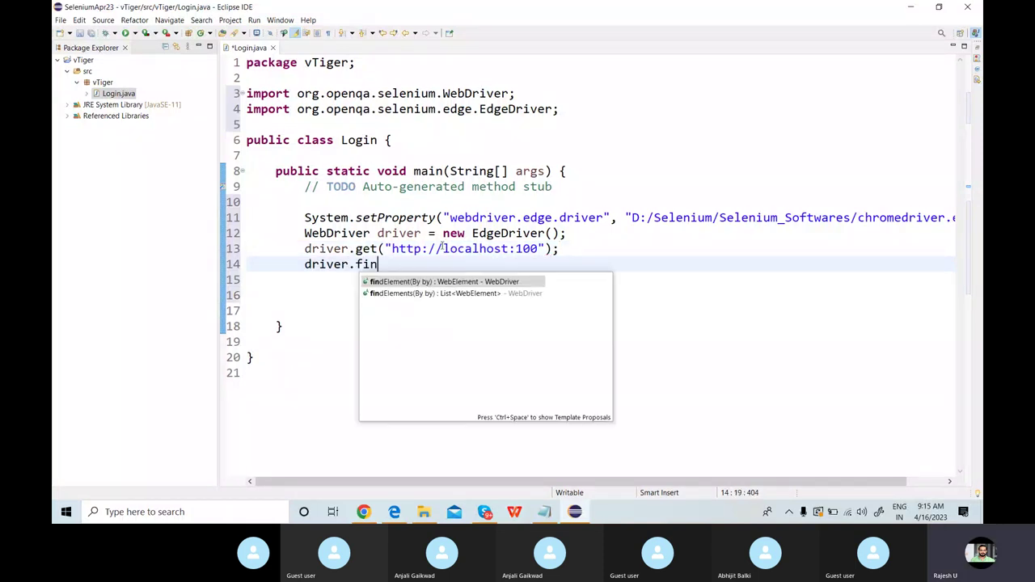
key("Return")
type("by.")
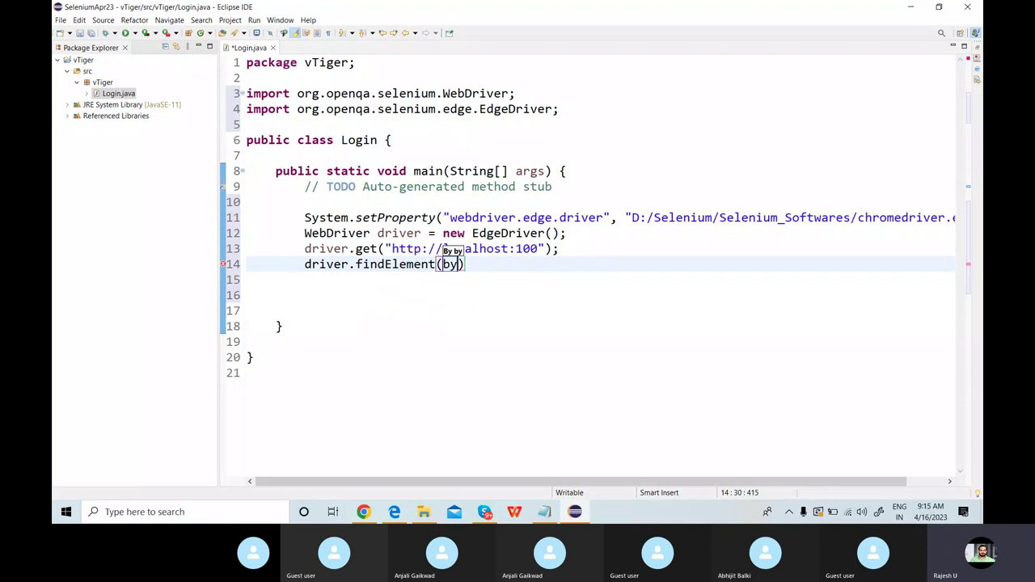
type("na")
key("Return")
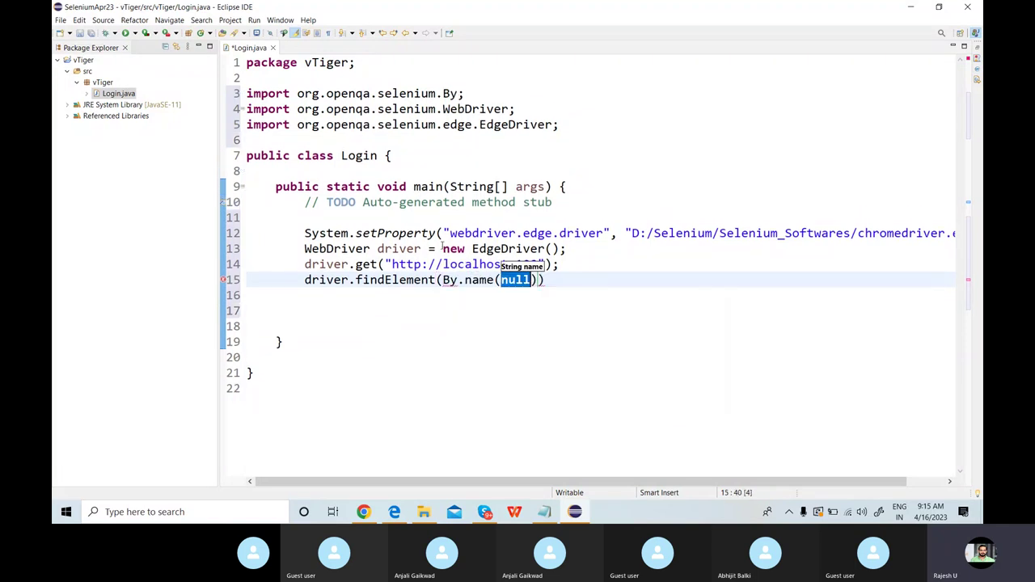
type("\"")
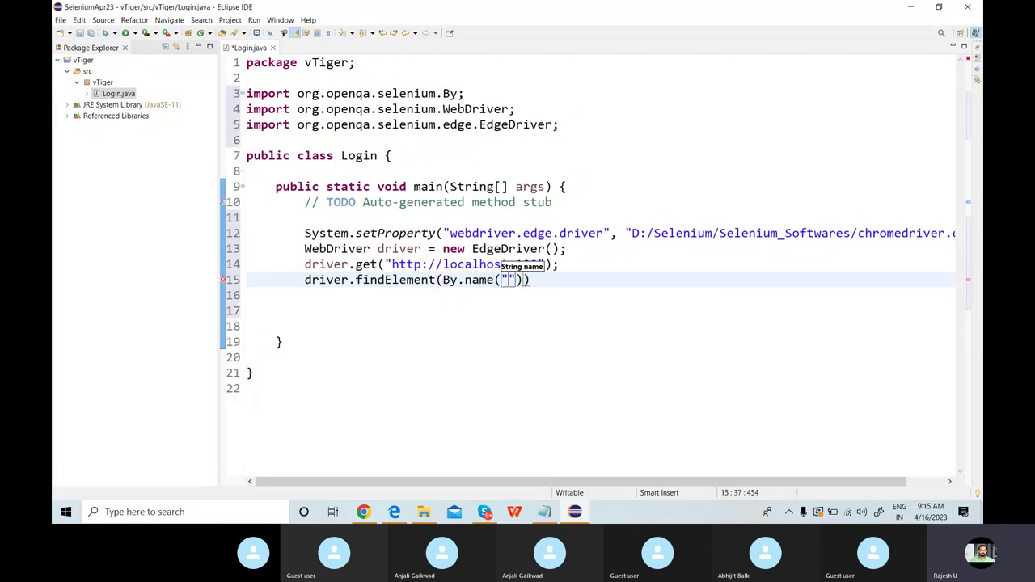
type("user_")
type("name")
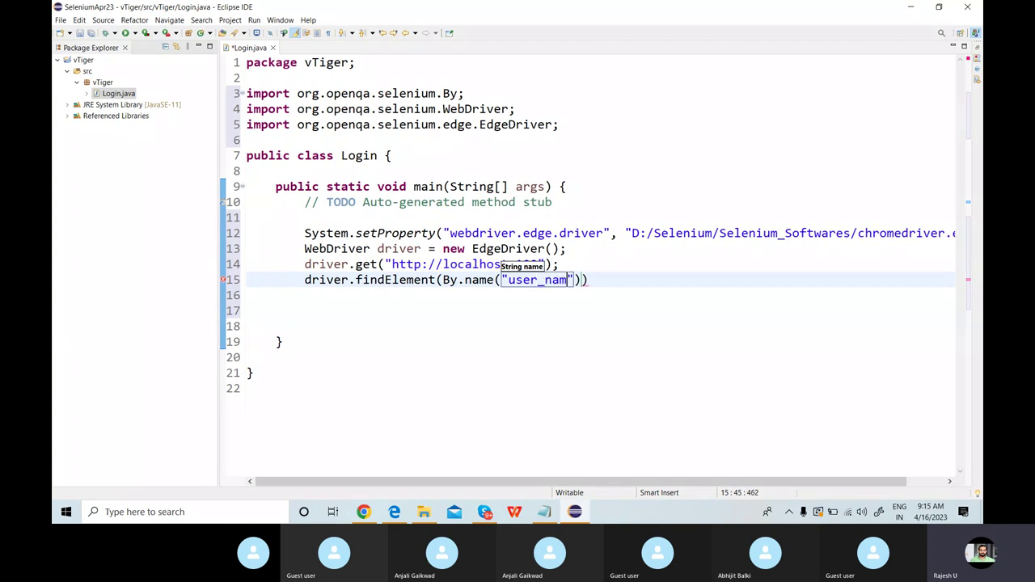
Chain .sendKeys("admin") onto the findElement call and terminate the statement.
key("End")
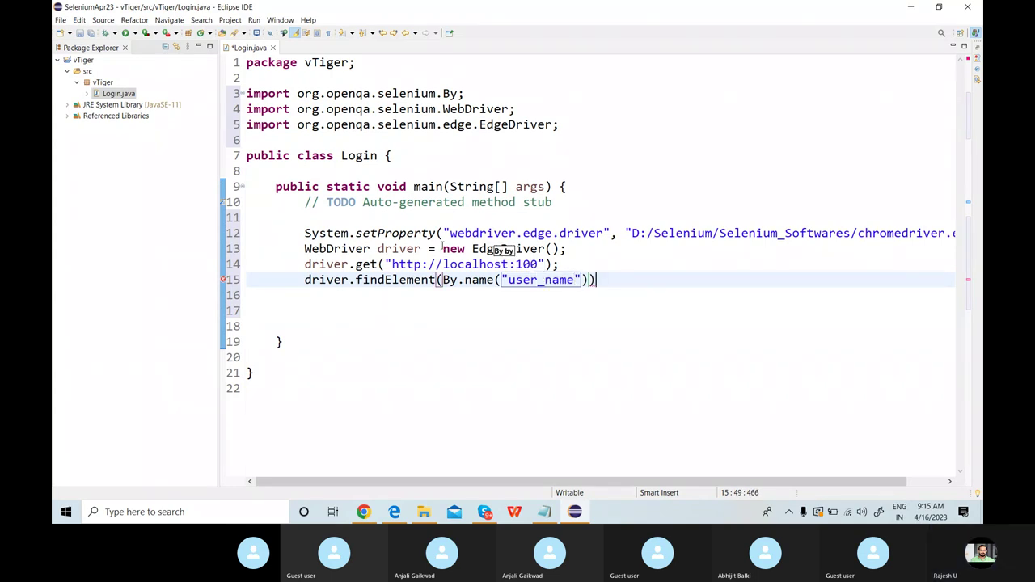
type(".se")
key("Return")
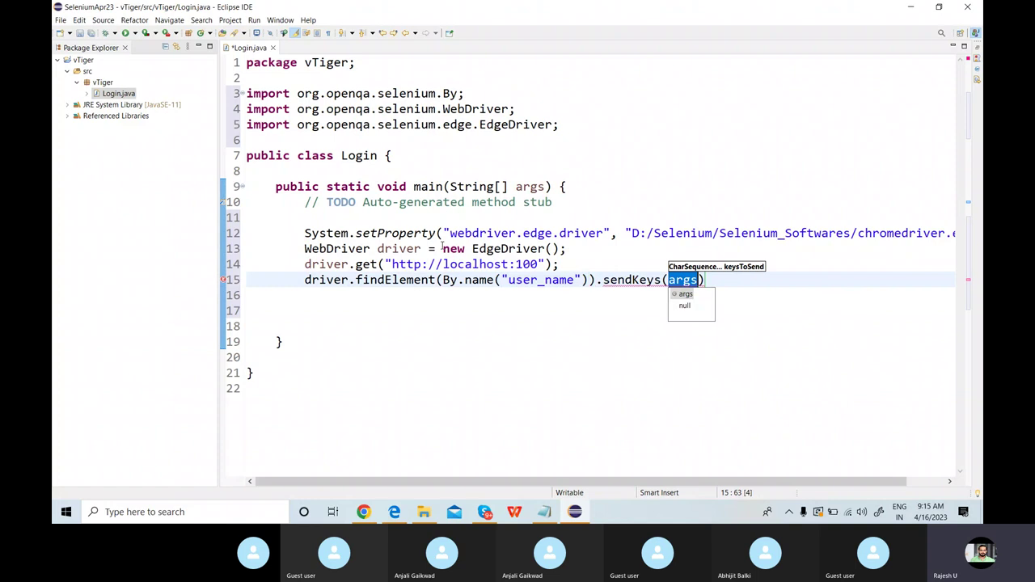
type("\"admi")
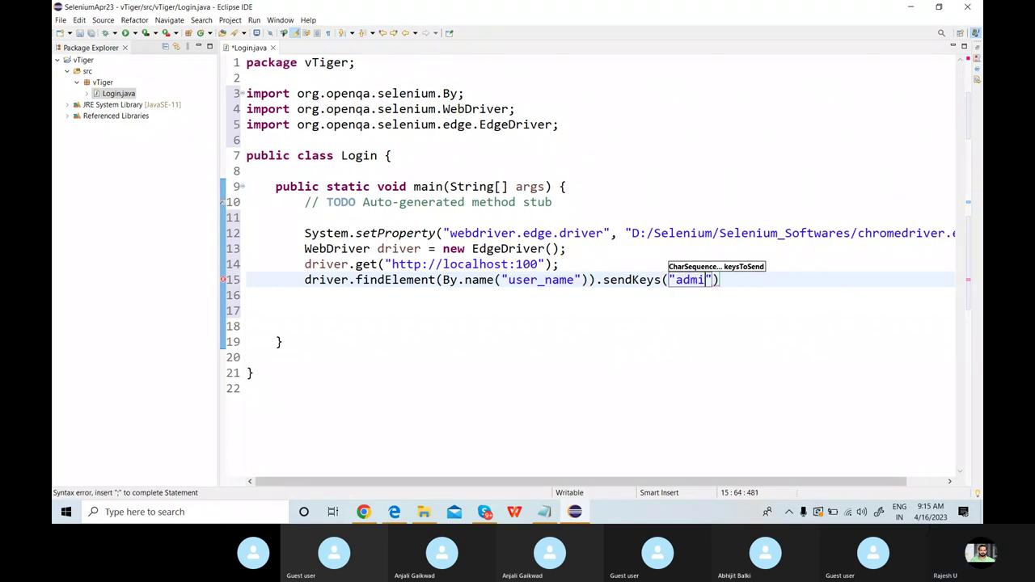
type("n")
key("Down")
key("Up")
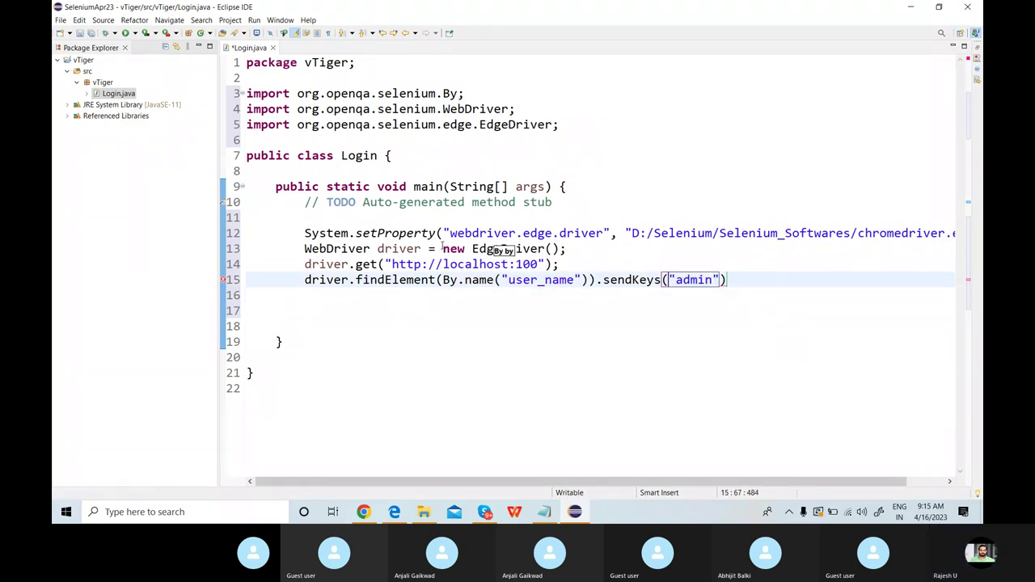
type(";")
key("Return")
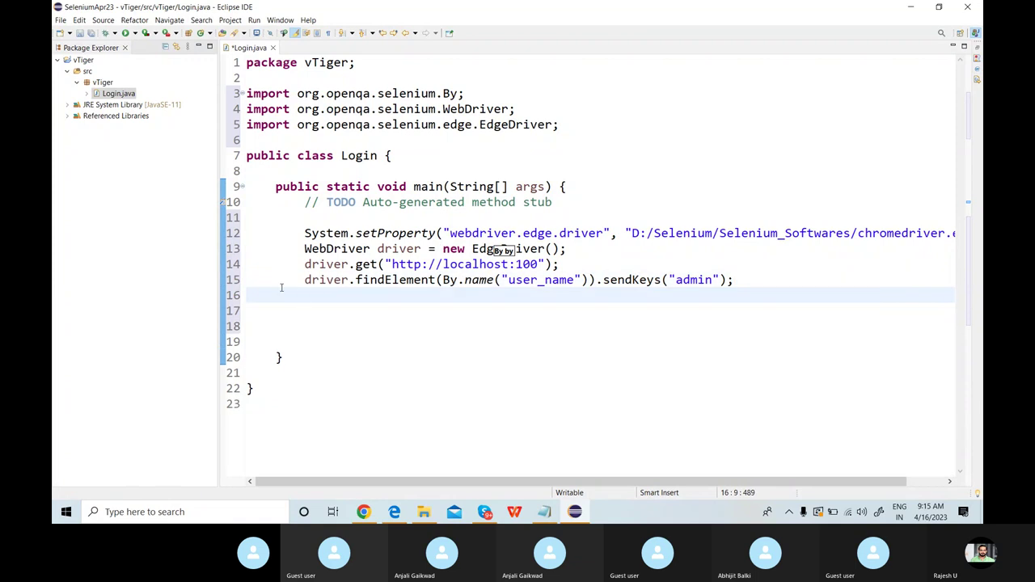
Copy the username sendKeys line and paste it three times onto the following lines.
left_click_drag(305, 280, 775, 278)
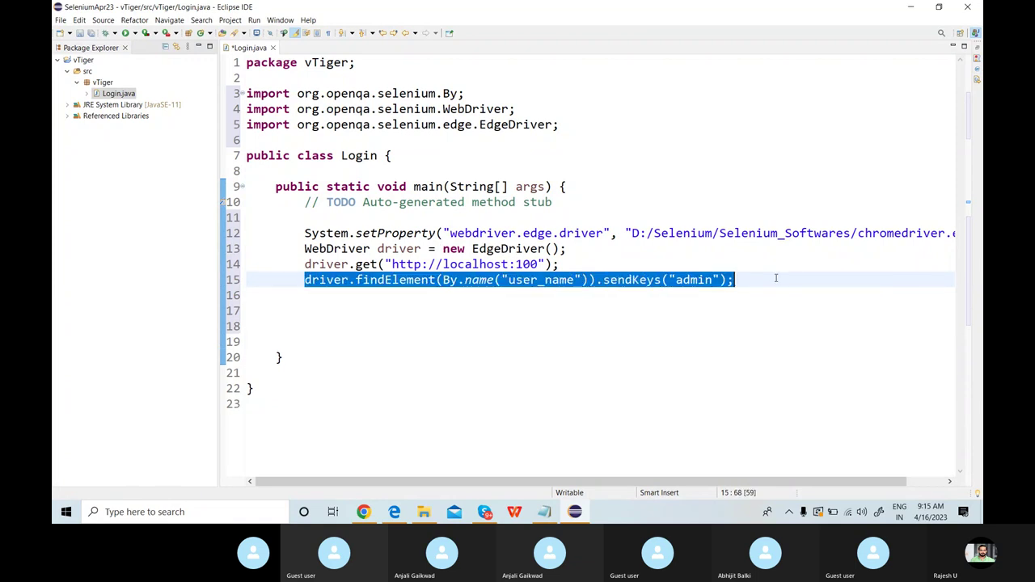
key("ctrl+c")
left_click(776, 278)
key("Return")
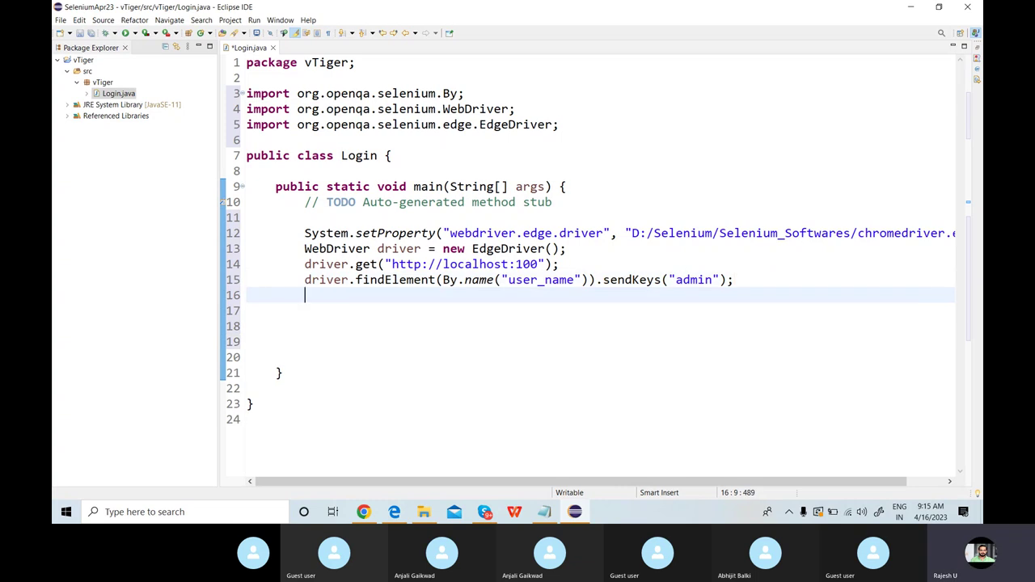
key("ctrl+v")
key("Return")
key("ctrl+v")
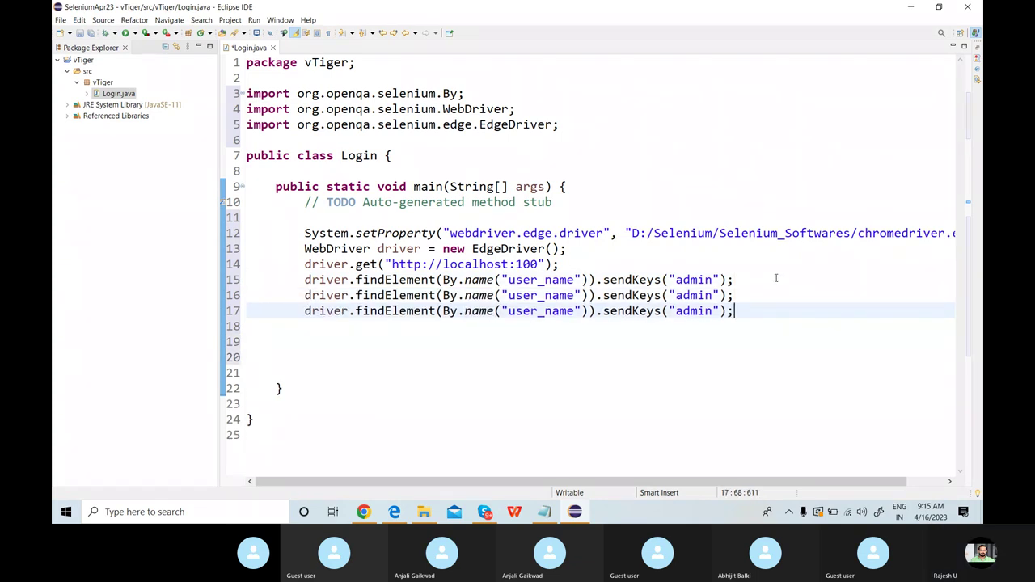
key("Return")
key("ctrl+v")
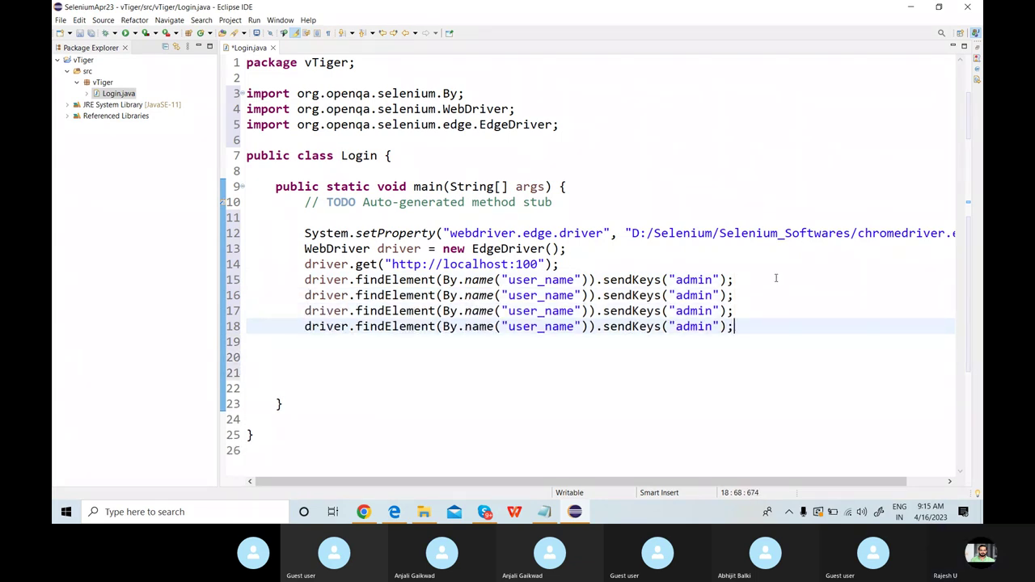
Change line 16's locator to user_password and make line 17 click the element named Login.
double_click(543, 296)
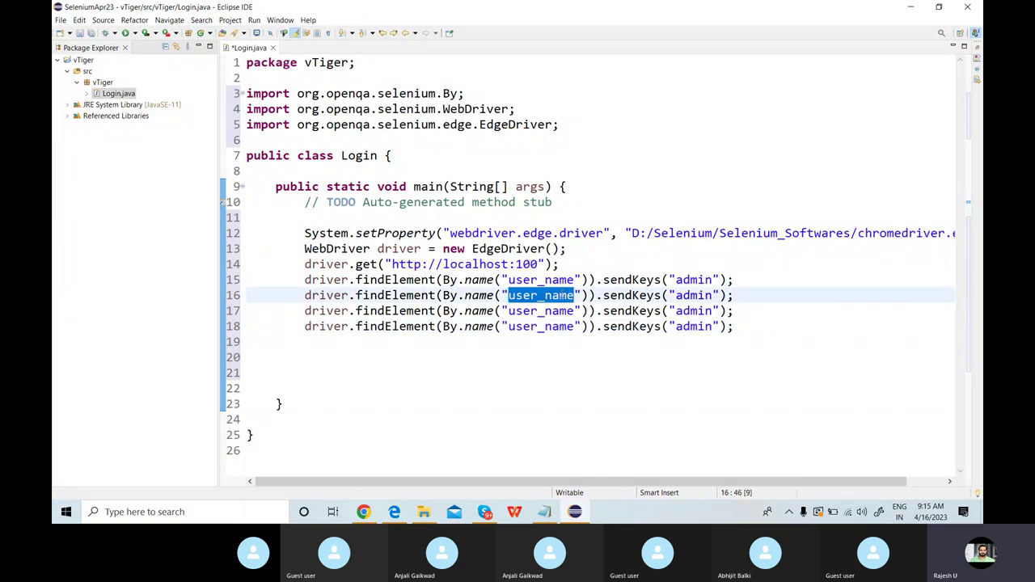
type("user_")
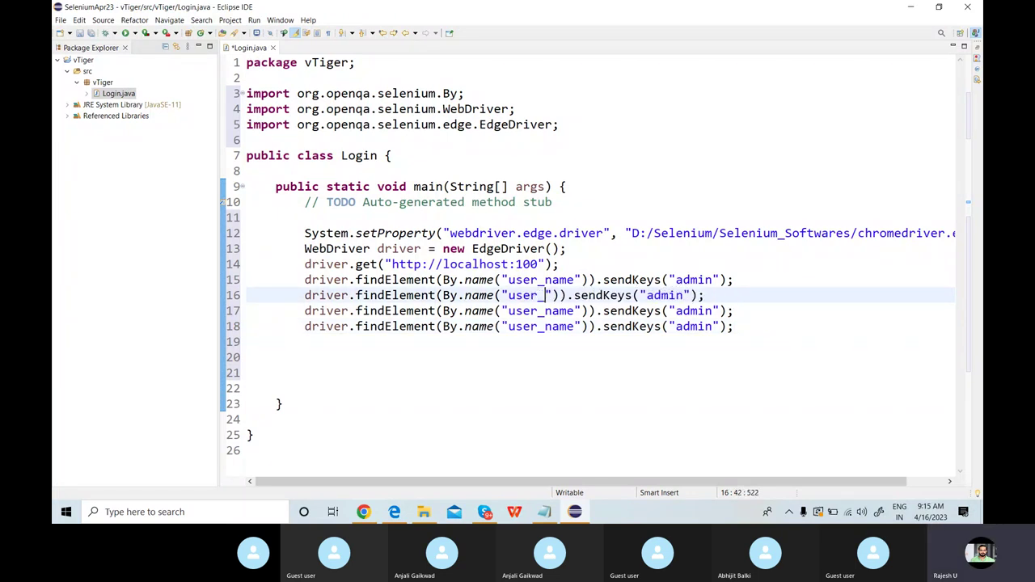
type("password")
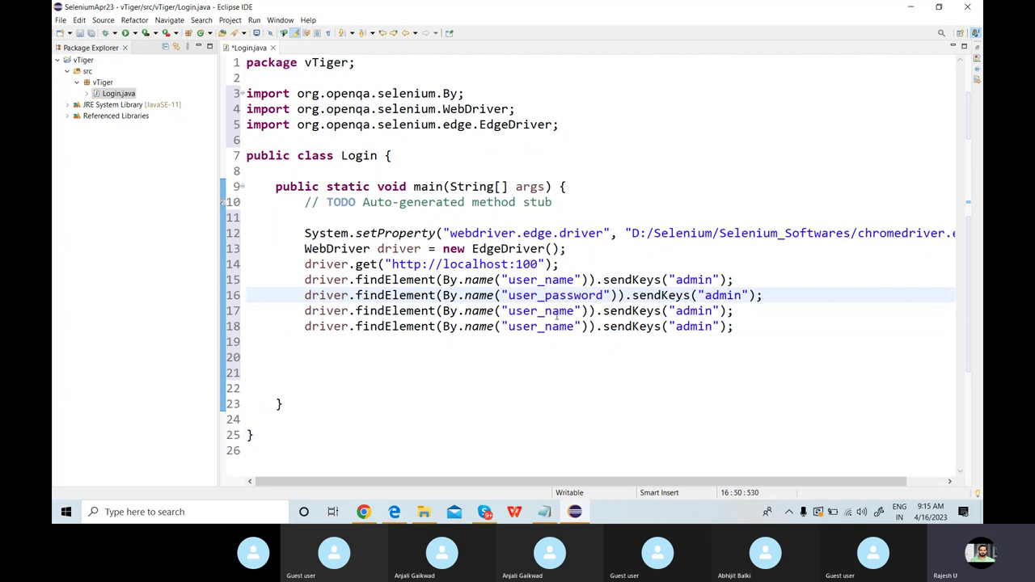
double_click(557, 312)
type("Login")
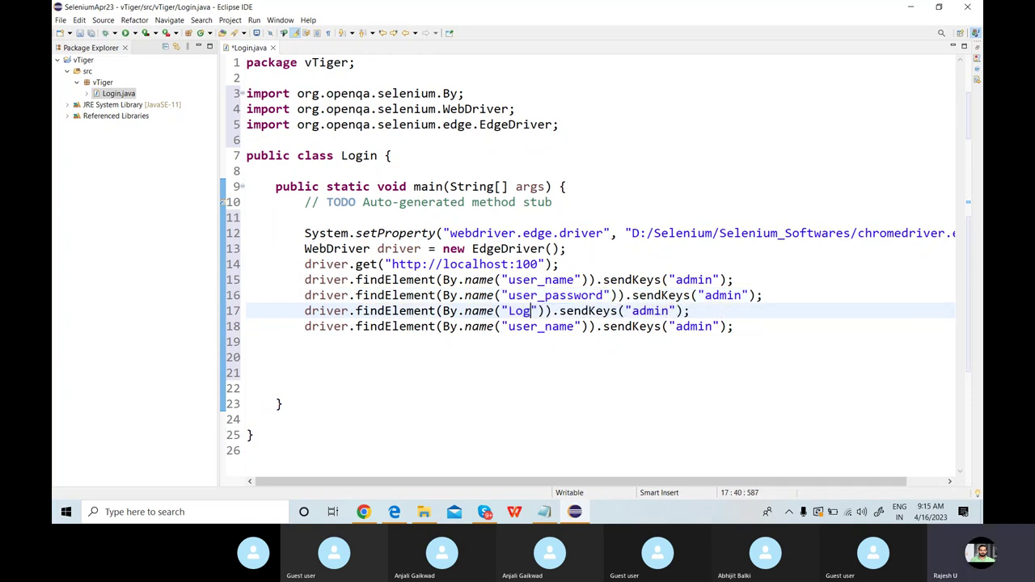
left_click_drag(568, 312, 706, 312)
type(".cl")
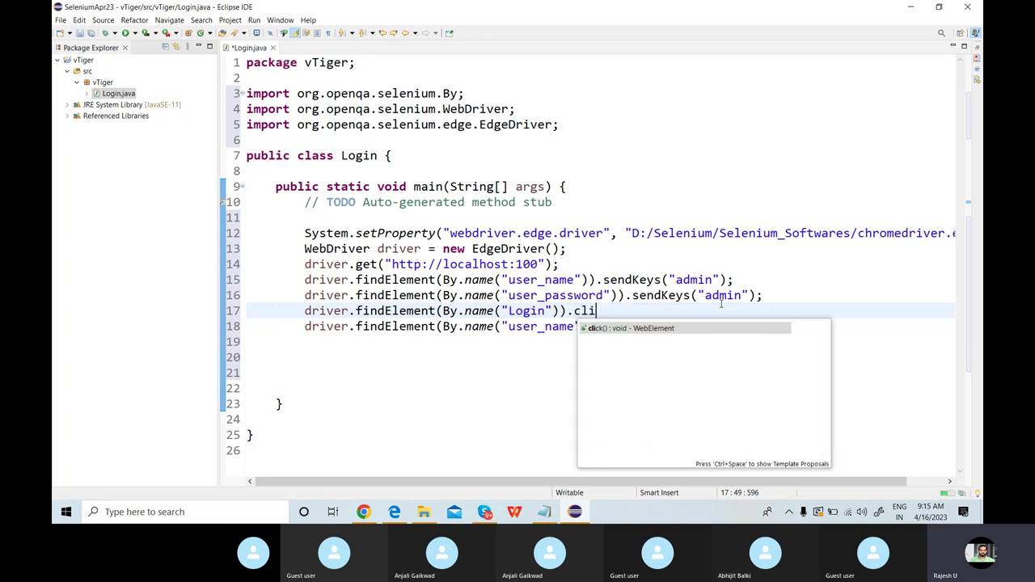
key("Return")
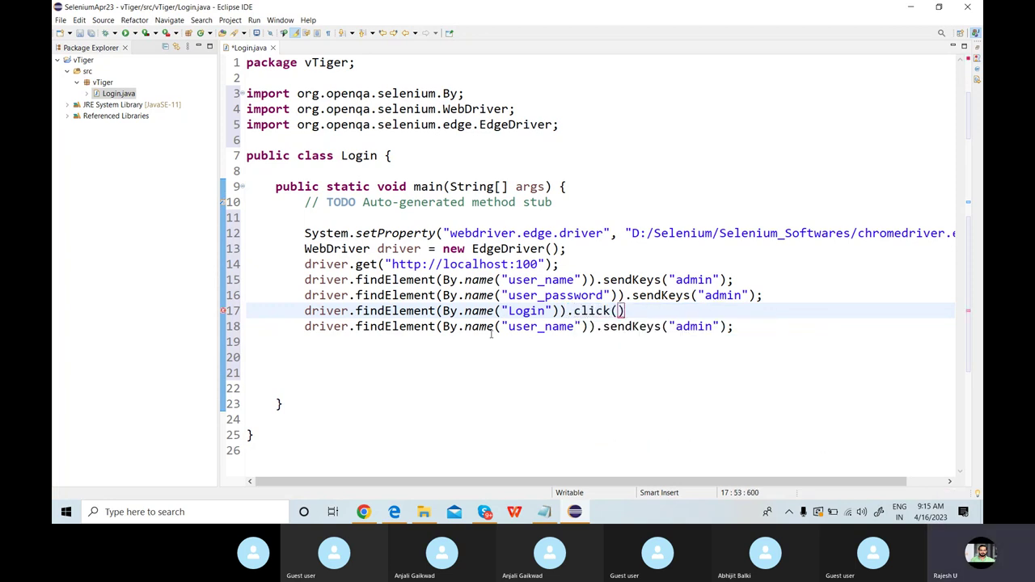
Make line 18 click By.linkText("New Lead") instead of sending keys.
double_click(468, 327)
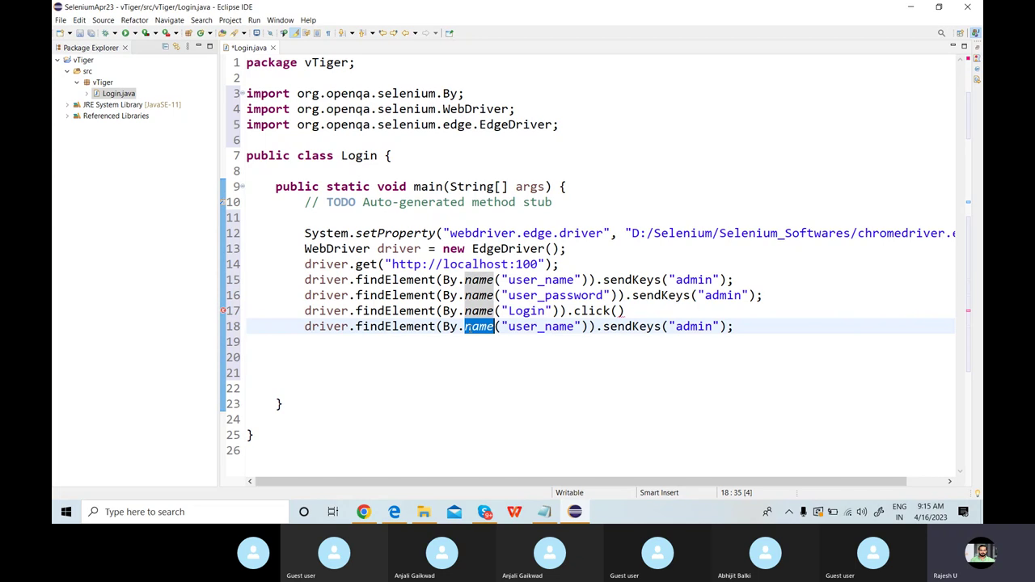
type("Link")
key("BackSpace")
key("BackSpace")
key("BackSpace")
key("BackSpace")
type("linkText")
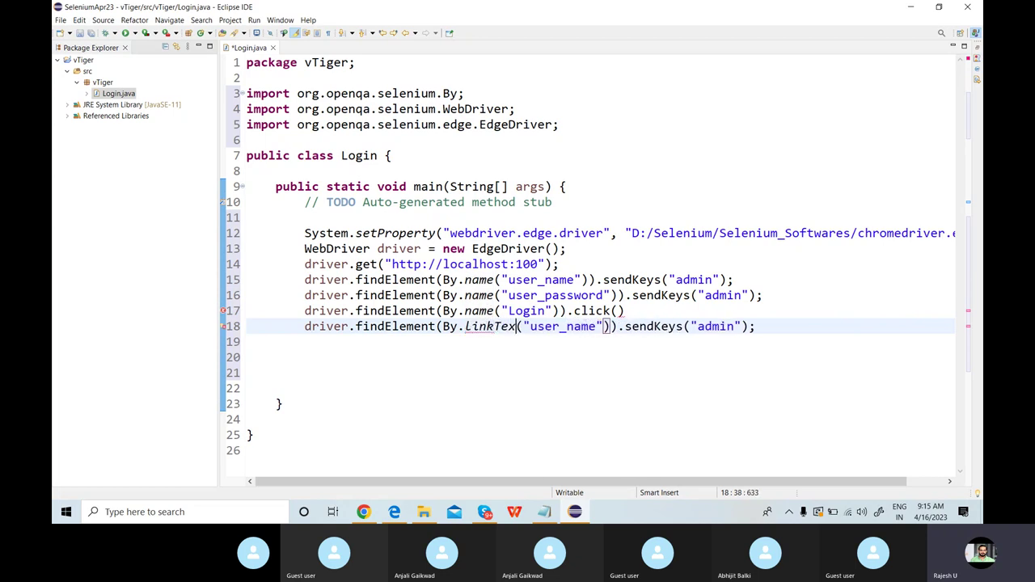
double_click(550, 326)
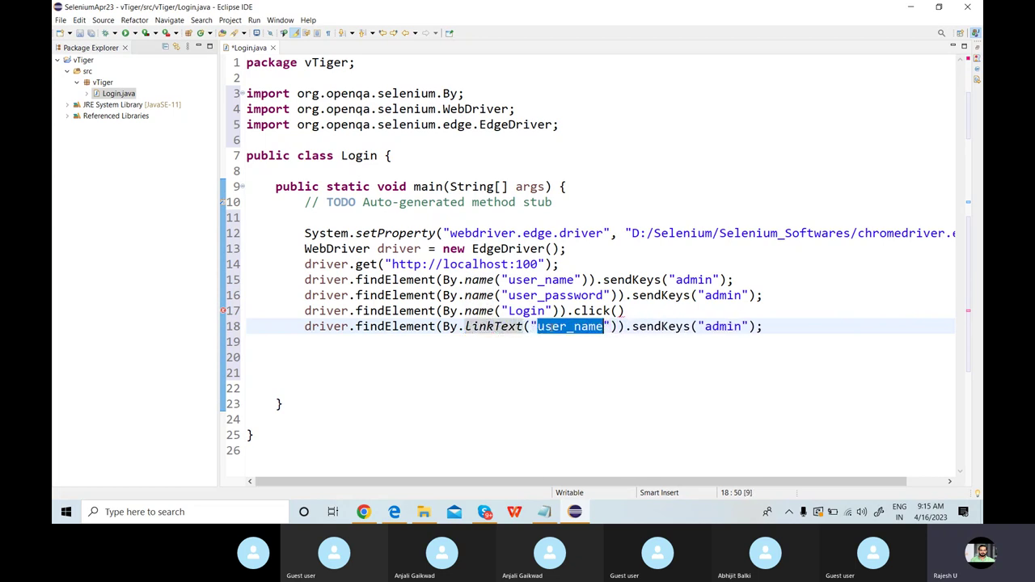
type("New Lead")
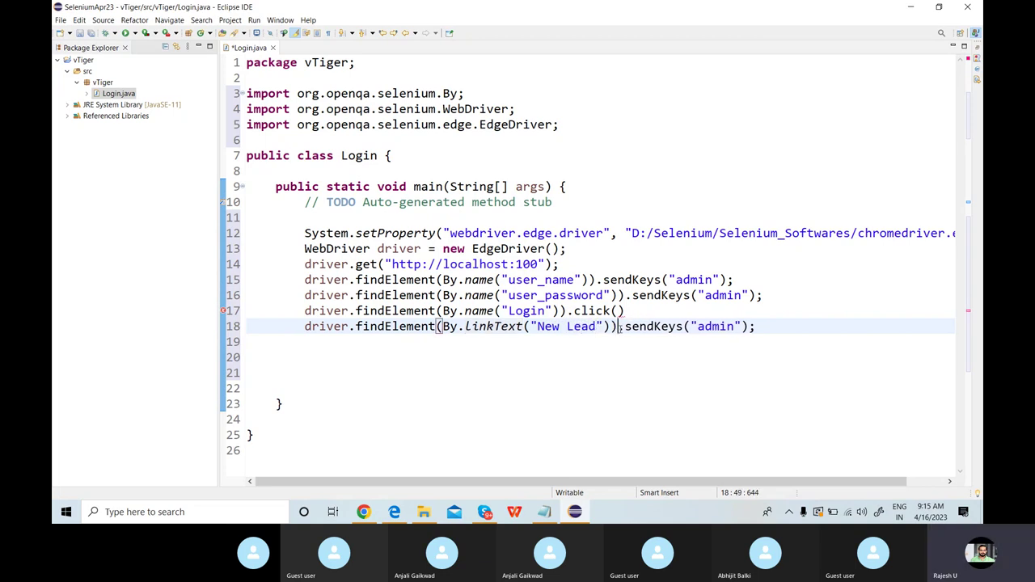
left_click_drag(618, 326, 815, 328)
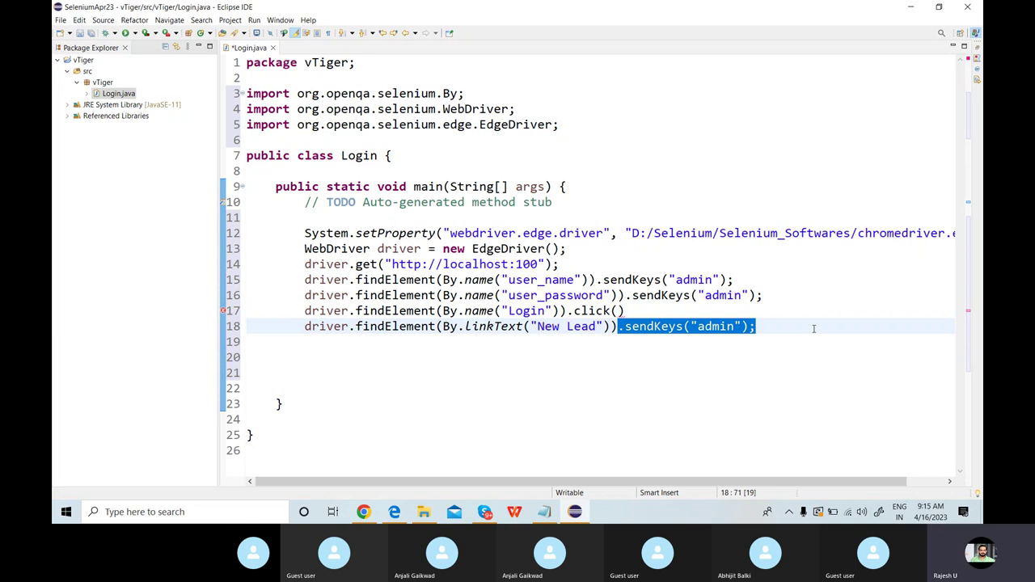
type(".cli")
key("Return")
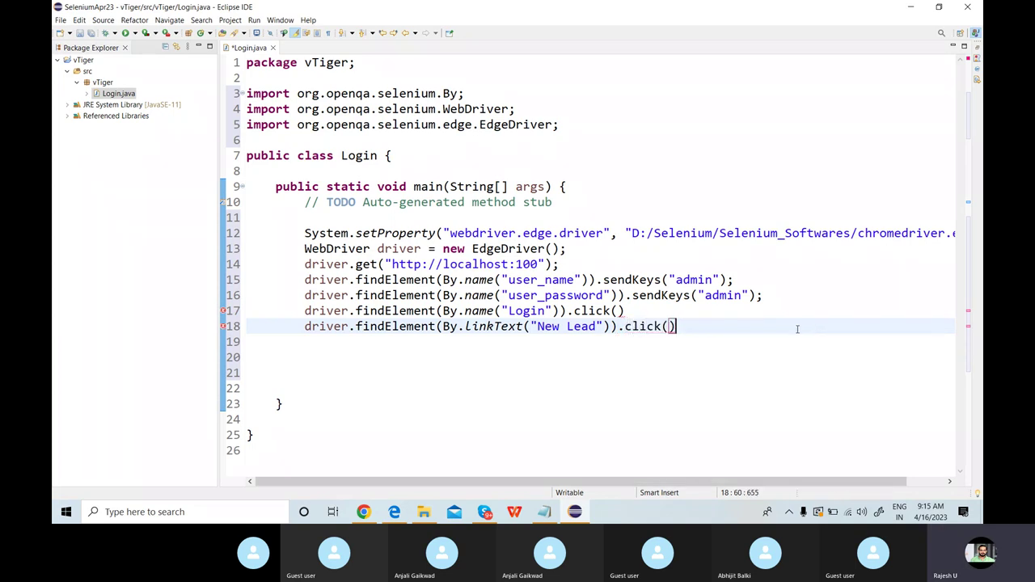
Terminate lines 17 and 18 with semicolons, save Login.java and run it.
left_click(672, 305)
type(";")
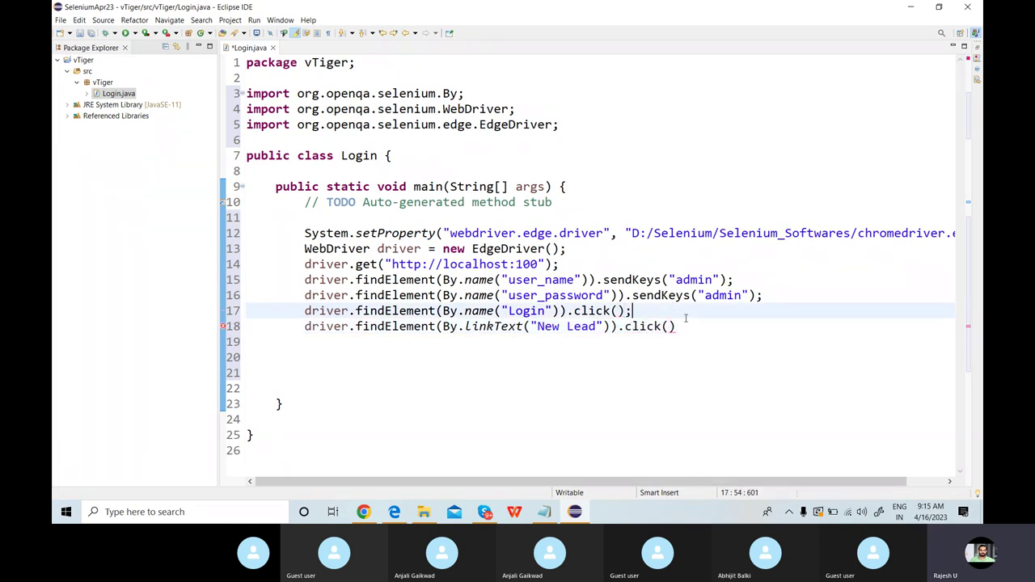
left_click(694, 328)
type(";")
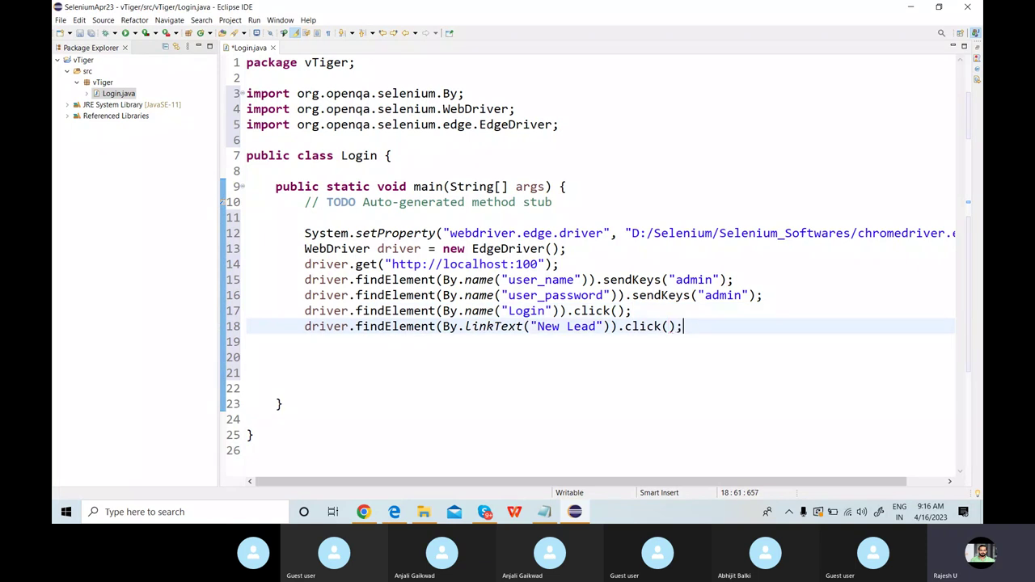
key("ctrl+s")
left_click(519, 219)
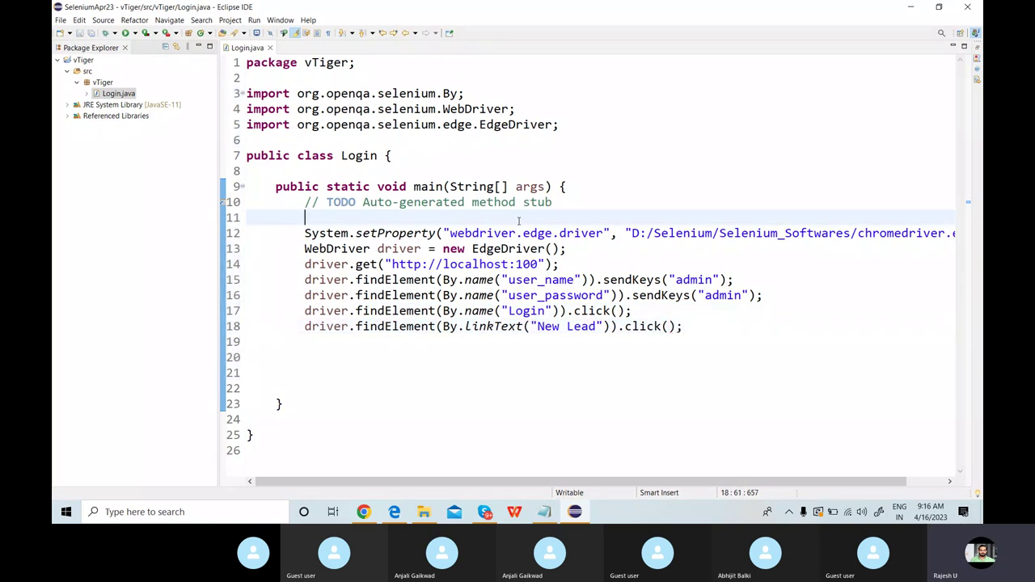
left_click(126, 35)
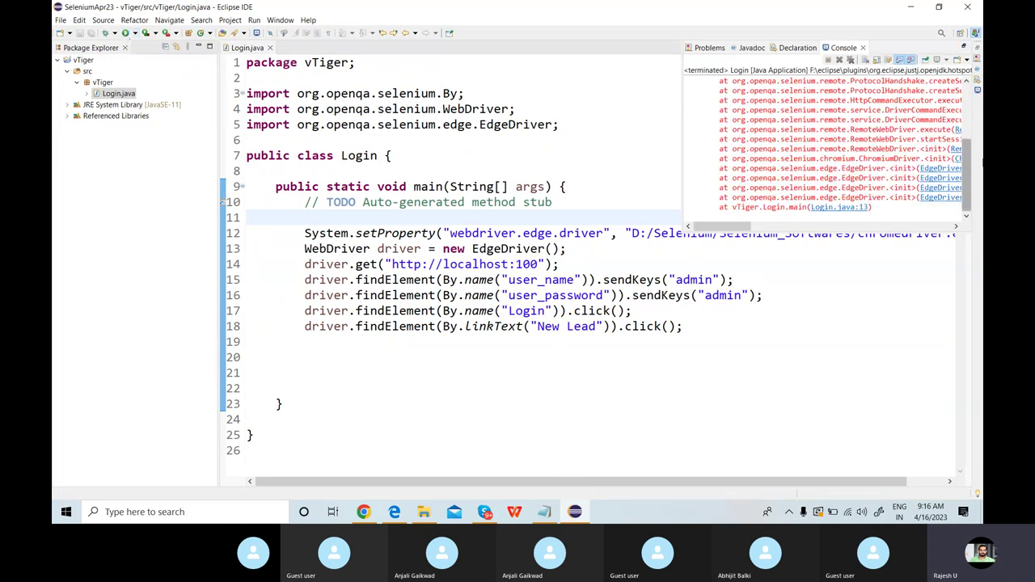
Change webdriver.edge.driver to webdriver.chrome.driver and EdgeDriver to ChromeDriver, organise imports and save.
left_click(558, 265)
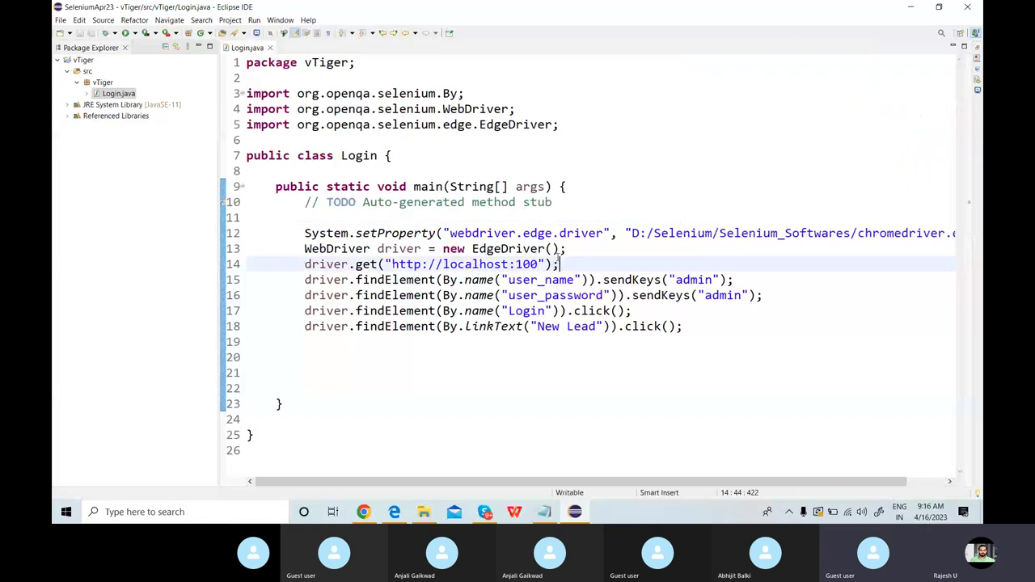
double_click(516, 232)
type("ch")
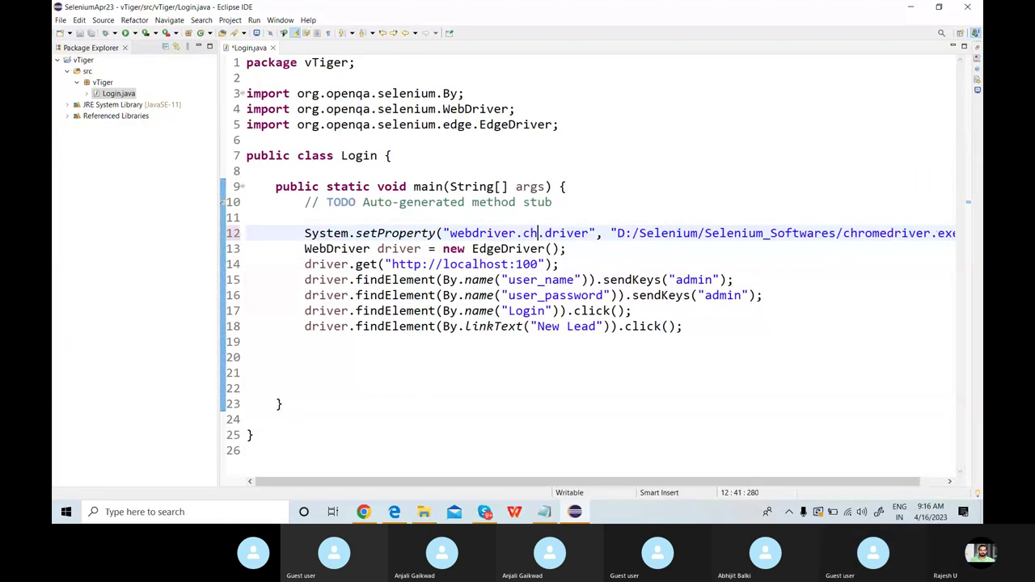
type("rome")
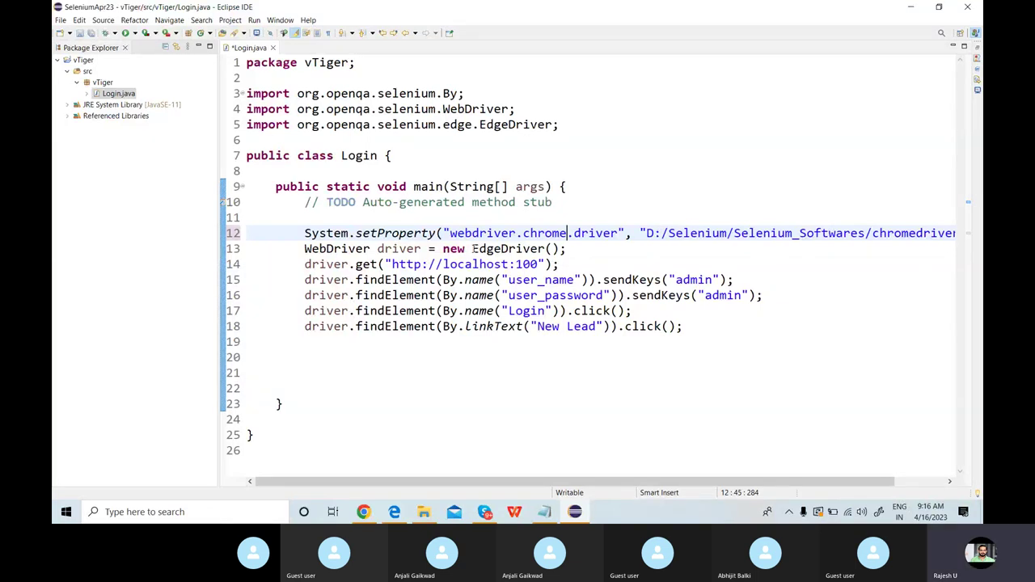
left_click_drag(472, 249, 494, 249)
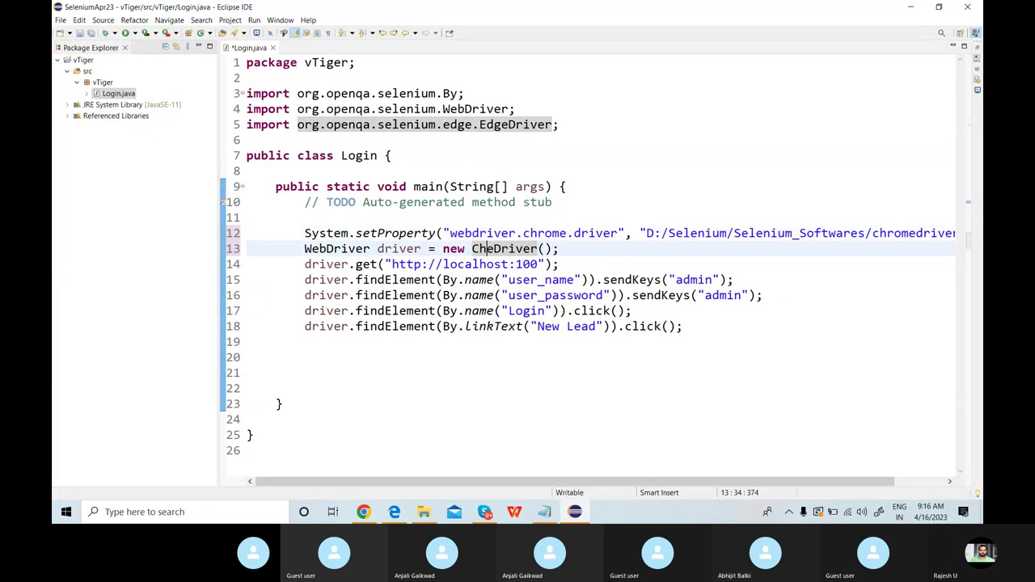
type("Chrome")
key("ctrl+s")
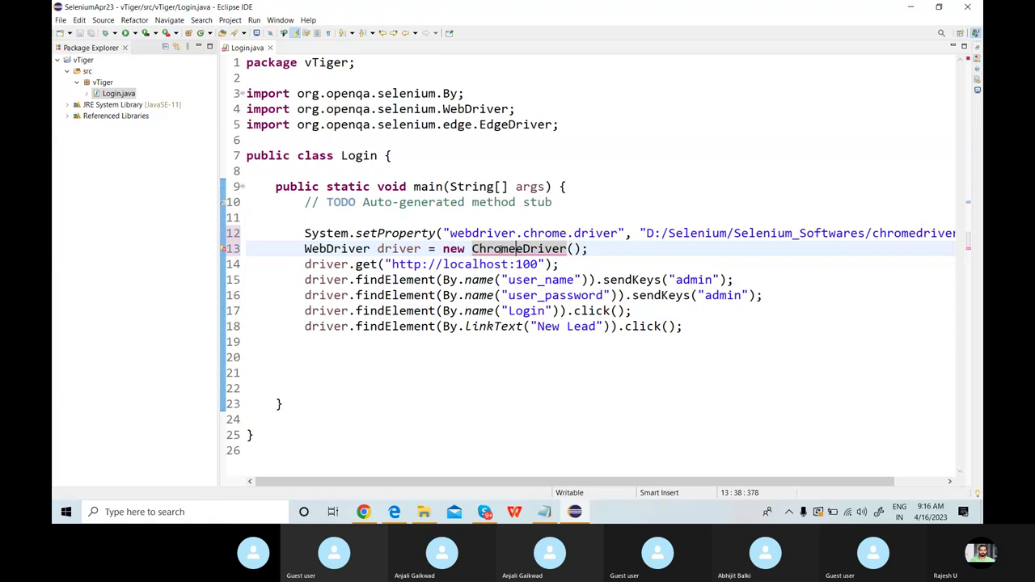
key("Delete")
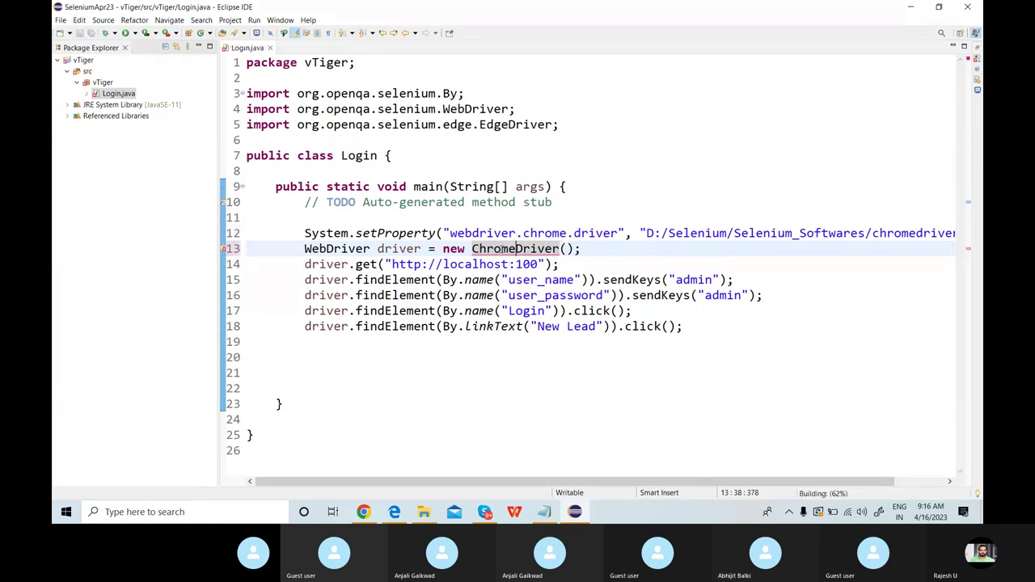
key("ctrl+s")
key("ctrl+shift+o")
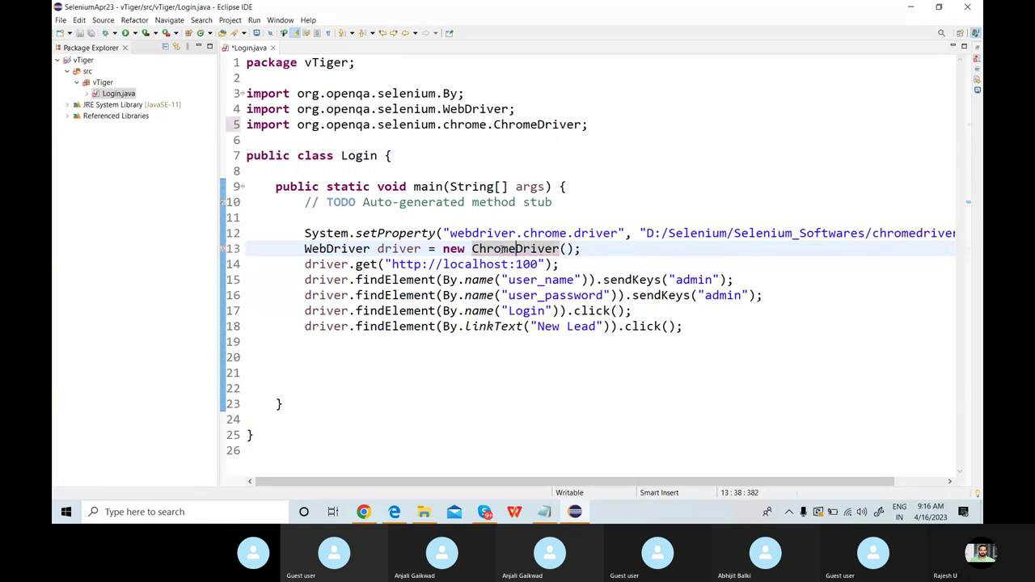
left_click(466, 311)
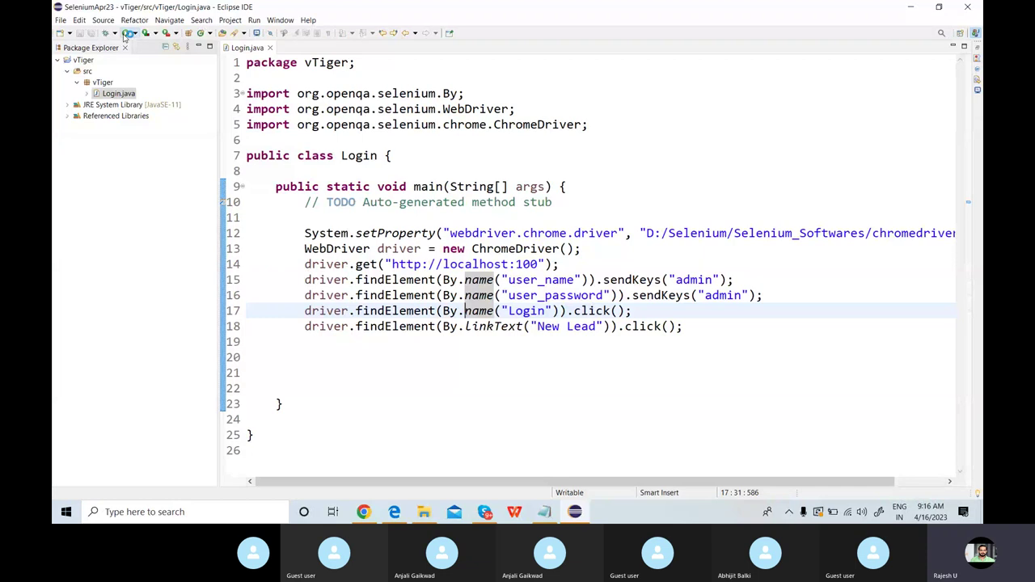
Rerun the Login script to reach the New Lead form, maximize Chrome, and preview the salutation list.
left_click(126, 35)
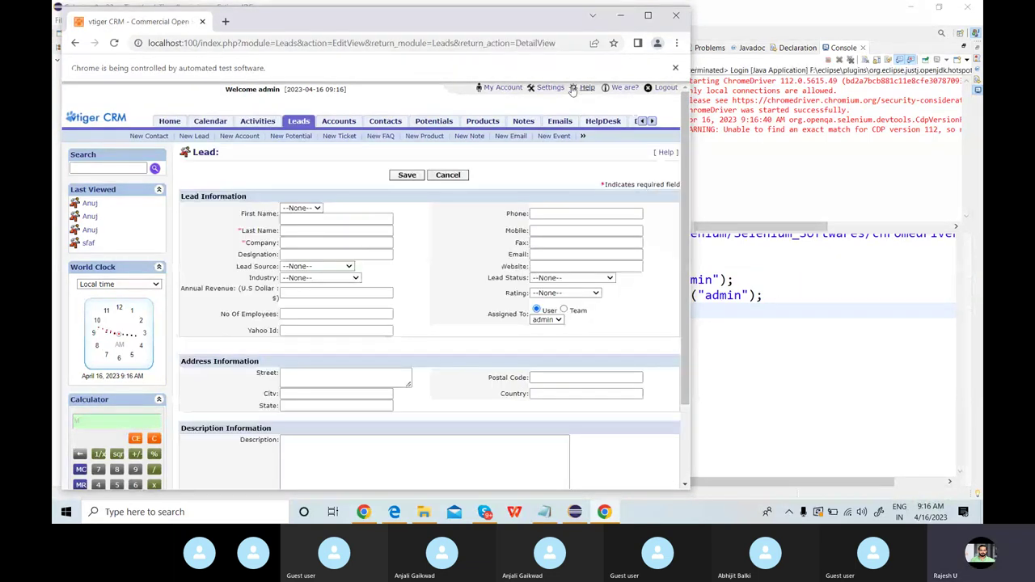
left_click(648, 16)
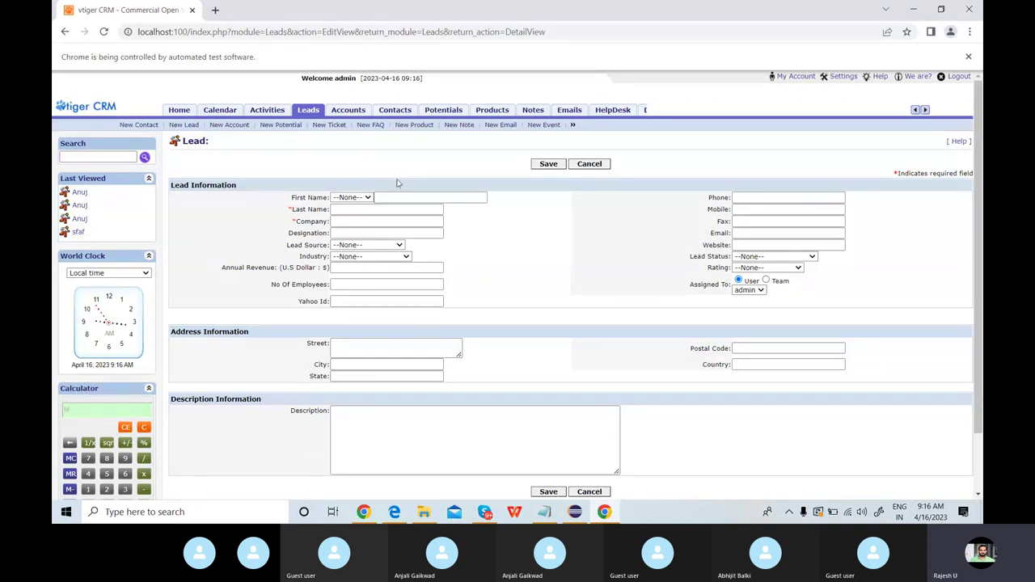
left_click(364, 200)
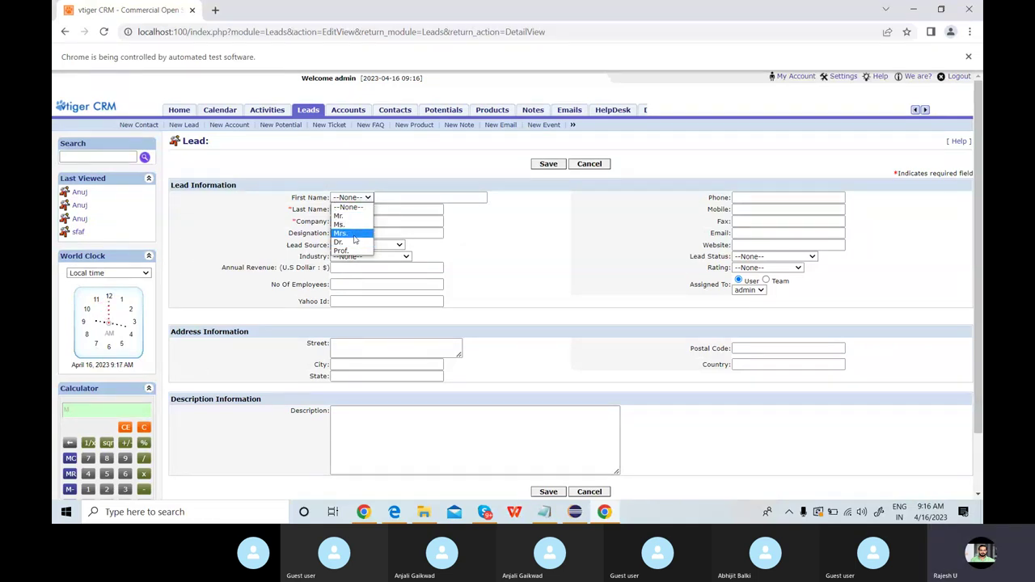
left_click(356, 157)
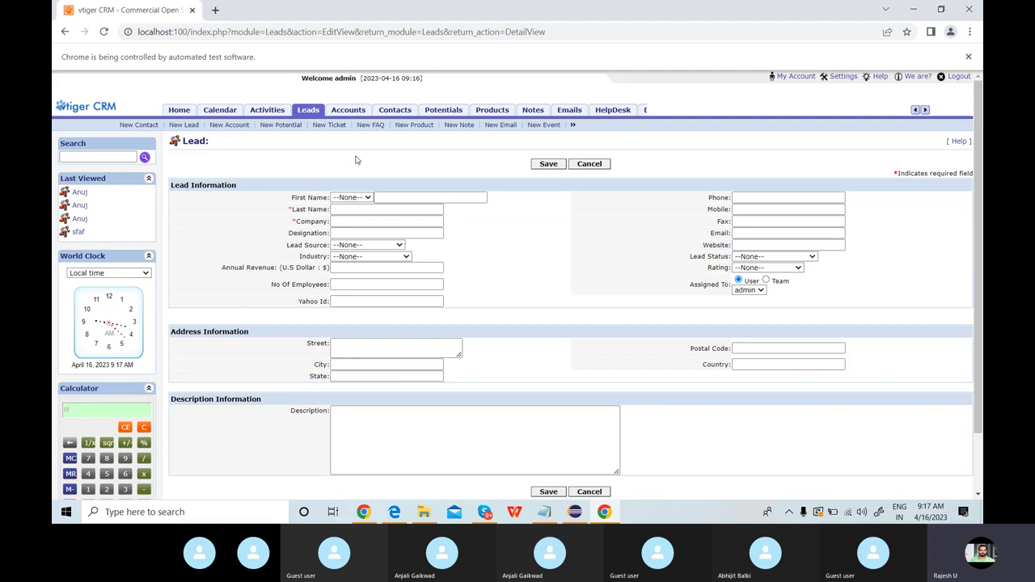
Inspect the First Name salutation dropdown and dock DevTools along the bottom.
left_click(353, 201)
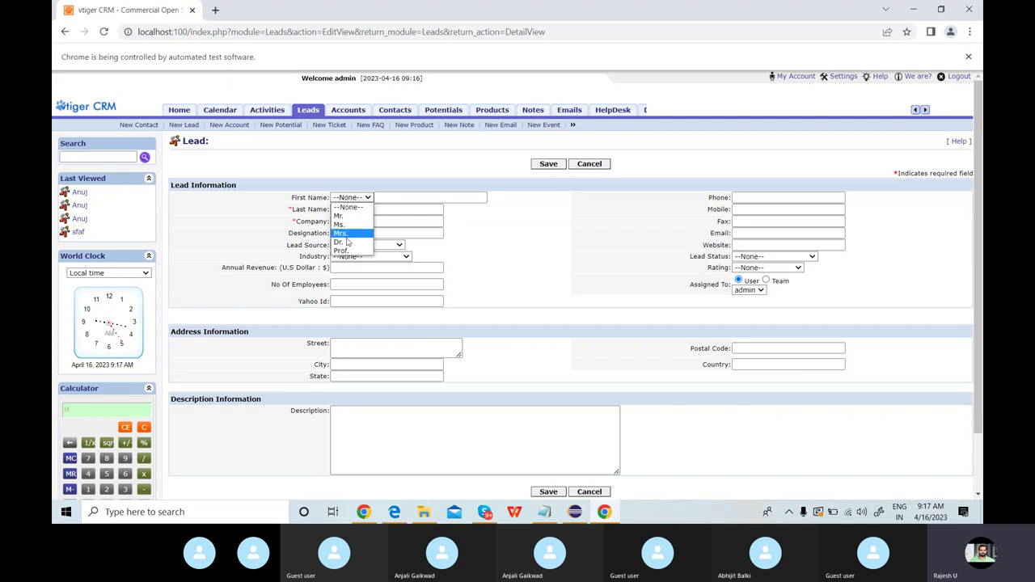
left_click(408, 161)
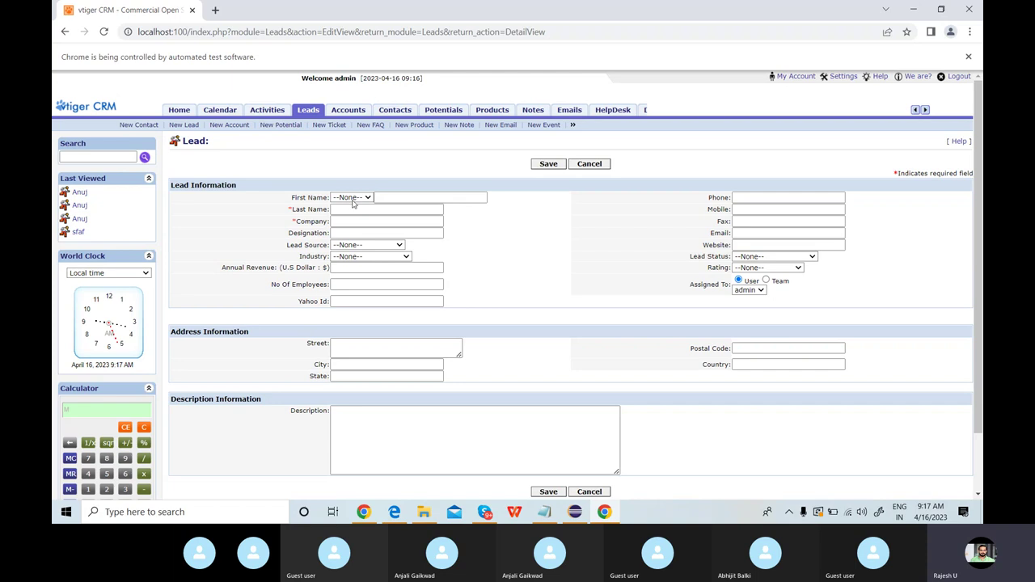
right_click(352, 201)
left_click(387, 377)
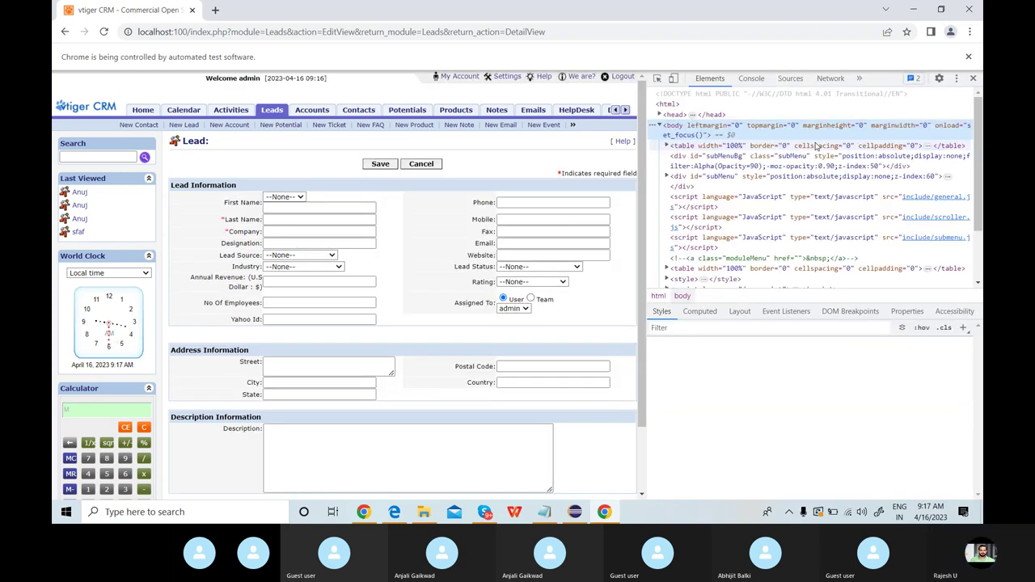
left_click(956, 79)
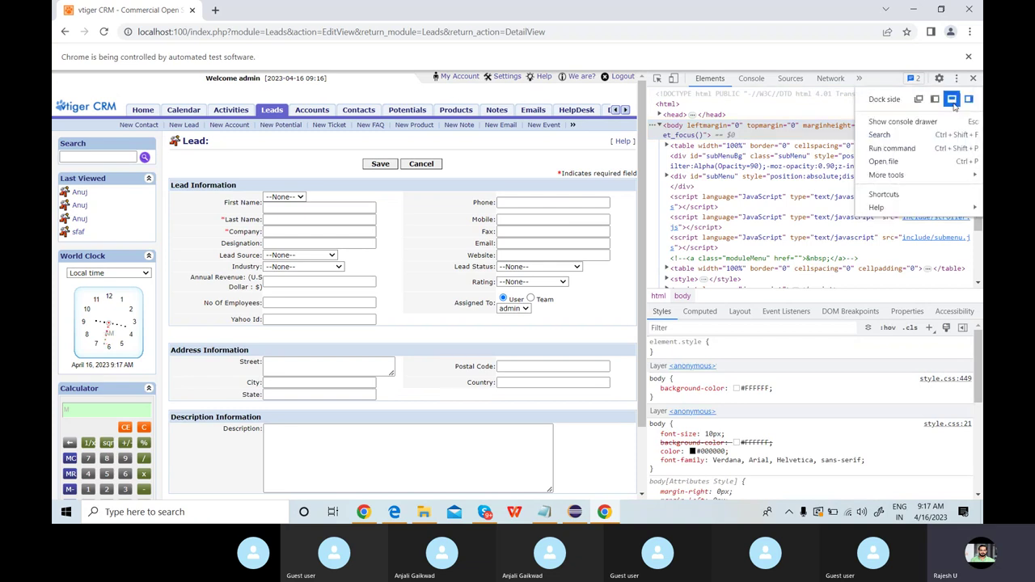
left_click(952, 97)
Re-inspect the dropdown and select its name value 'salutationtype' in the markup.
right_click(356, 202)
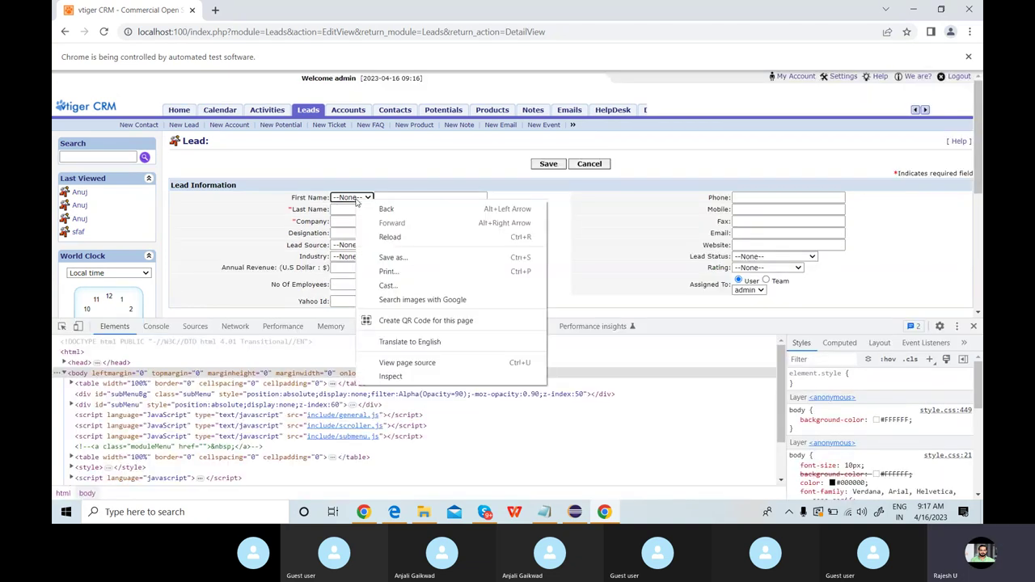
left_click(389, 378)
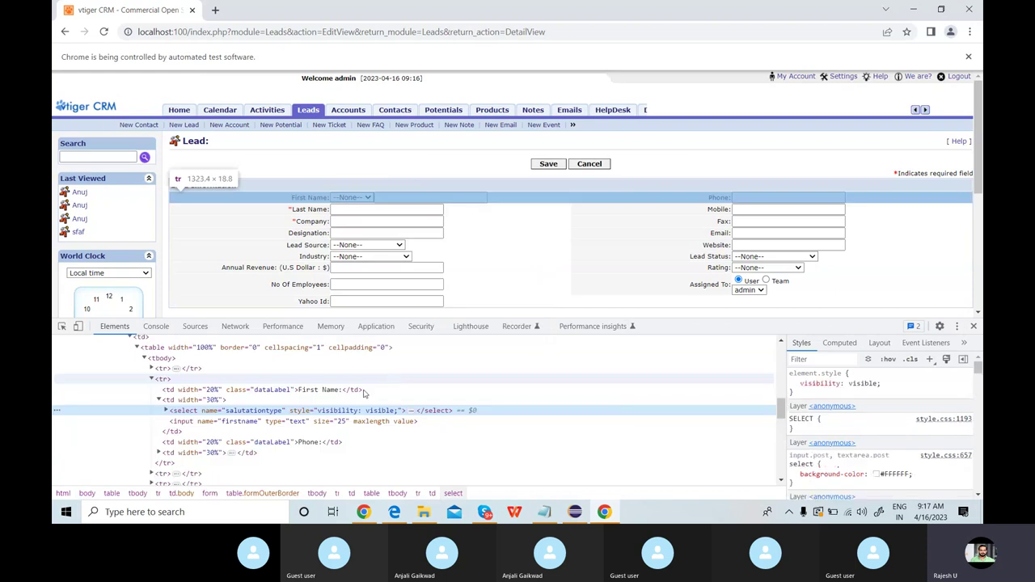
double_click(254, 412)
key("ctrl+c")
left_click(574, 512)
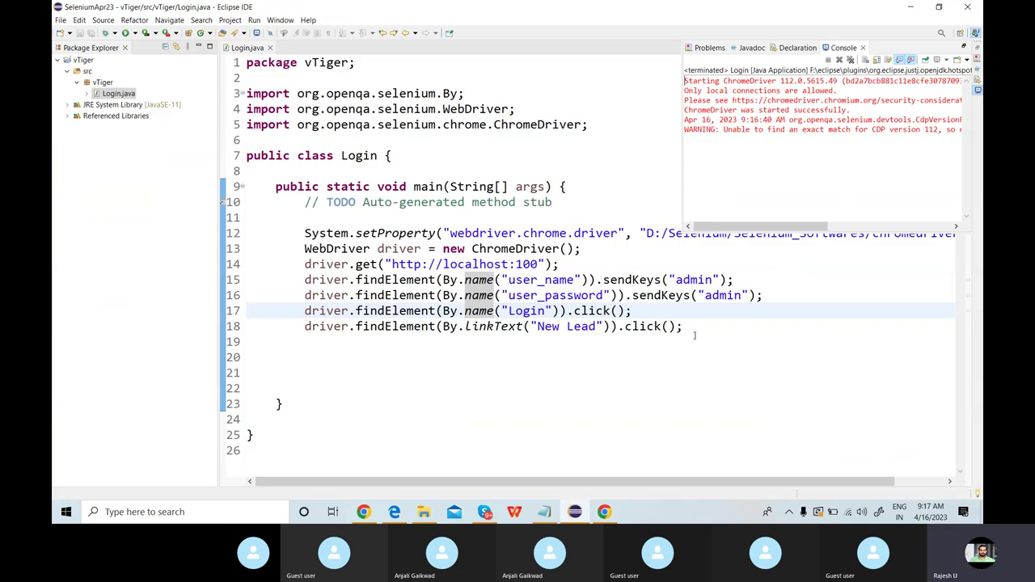
Start new line 20 with driver.findElement(By.name(...)) using content assist.
left_click(694, 335)
key("ctrl+m")
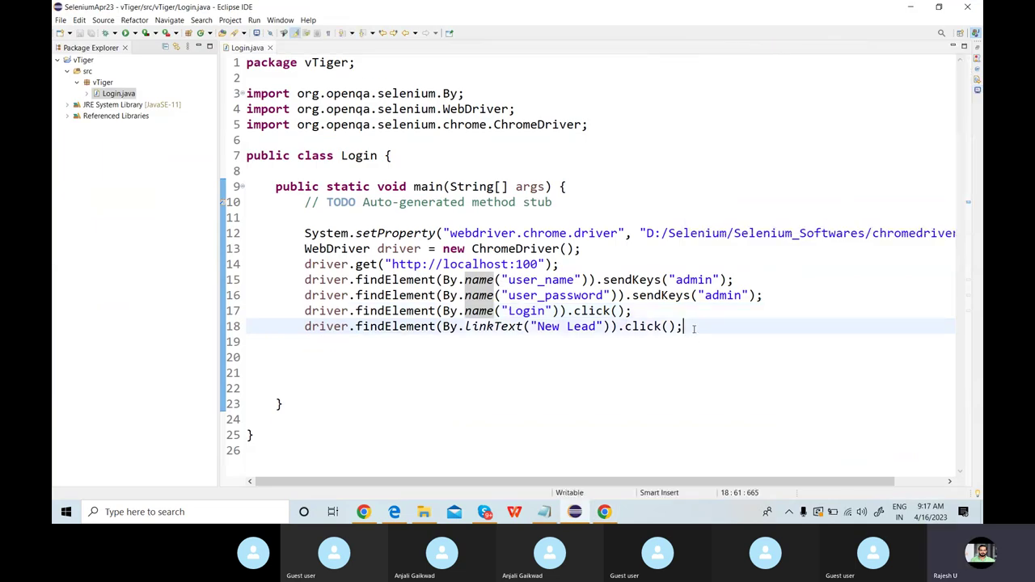
key("Return")
key("Return")
type("driver.fi")
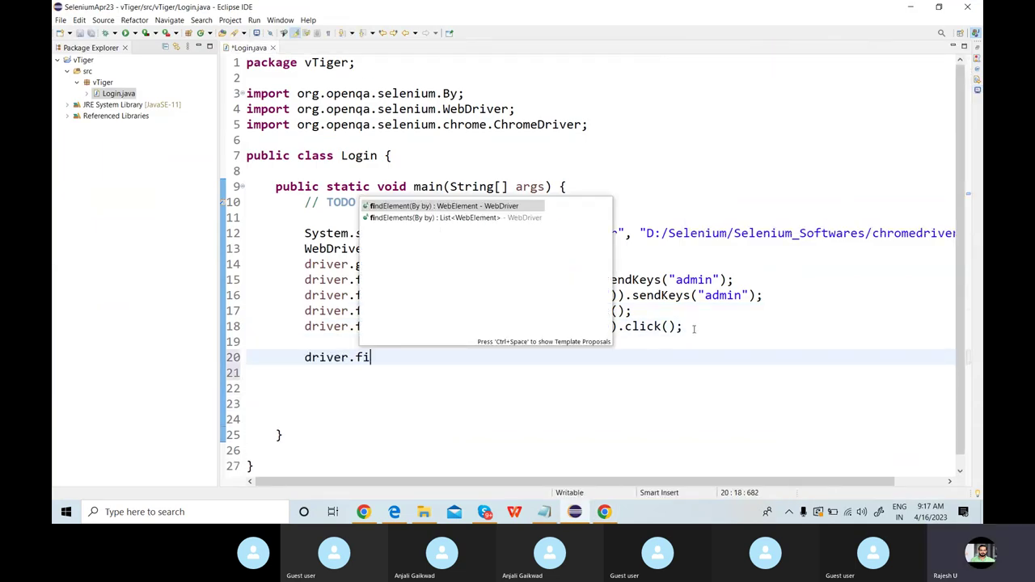
key("Return")
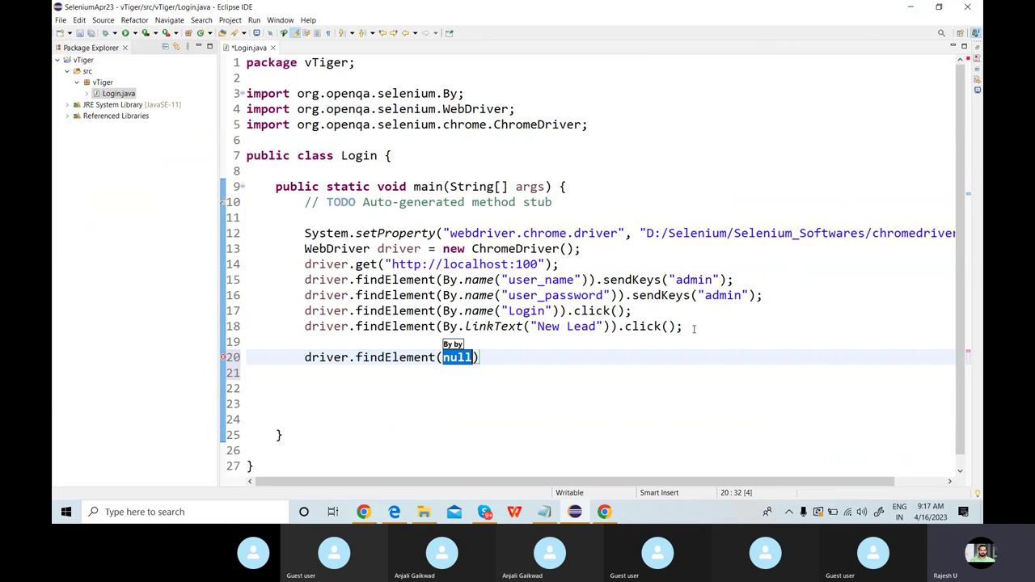
type("by.na")
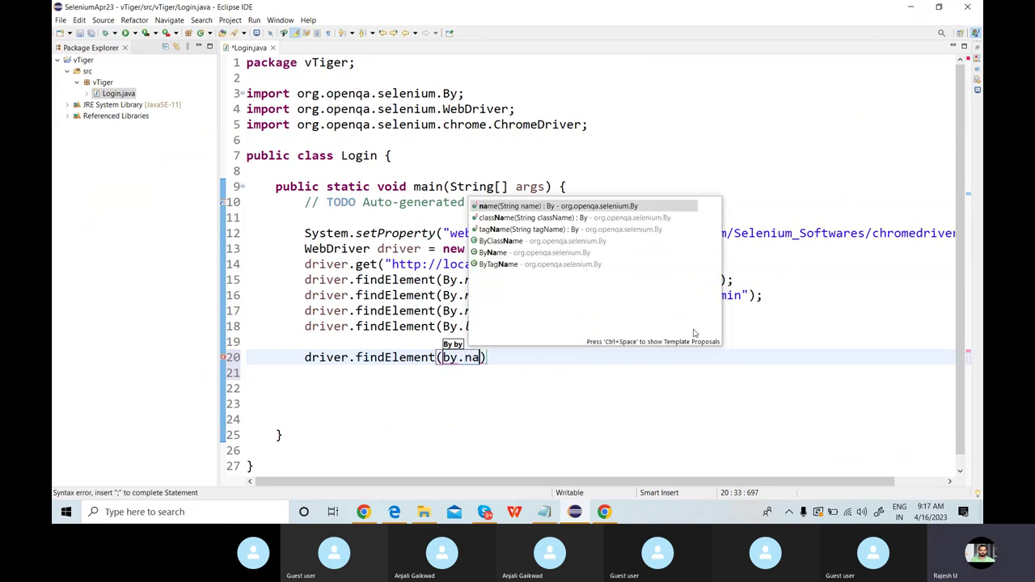
key("Return")
Paste "salutationtype" as the locator and append an empty sendKeys("") call.
type("\"")
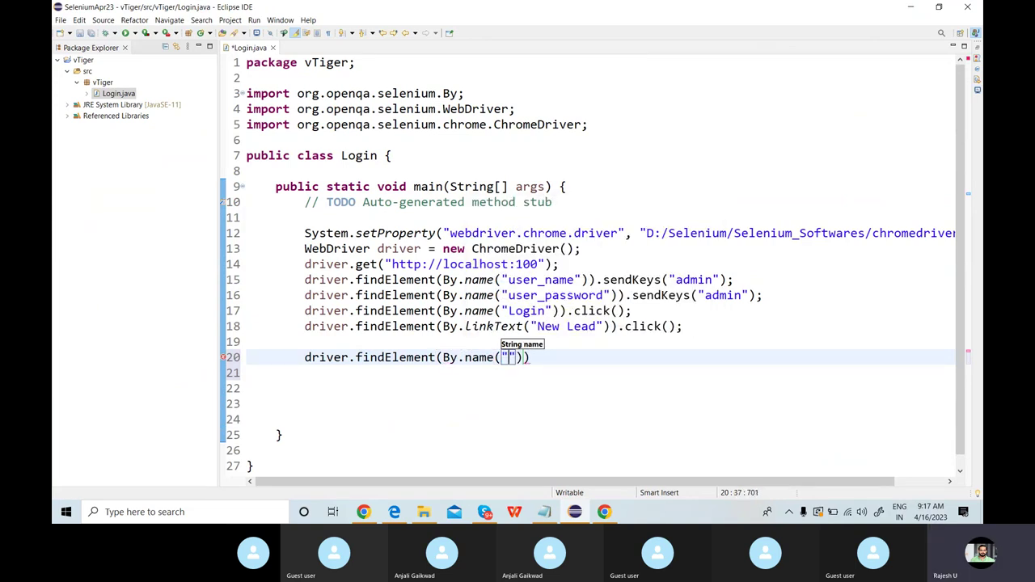
key("ctrl+v")
key("End")
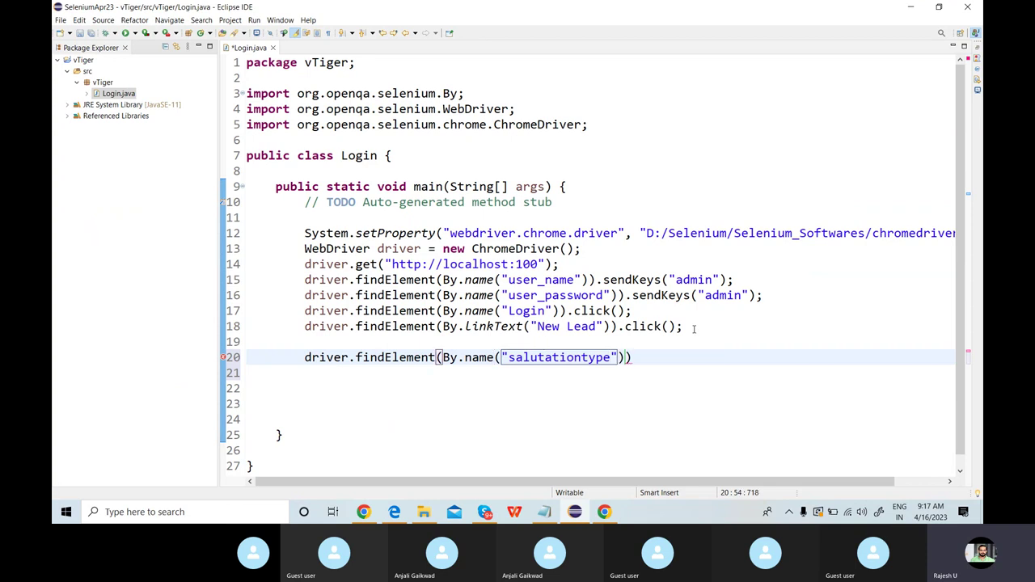
type(".se")
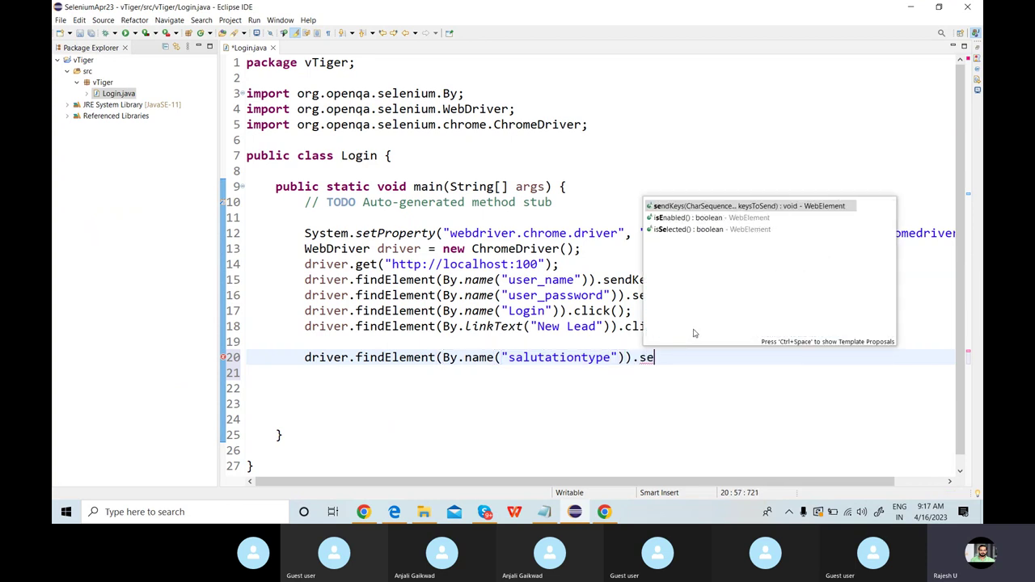
key("Return")
key("BackSpace")
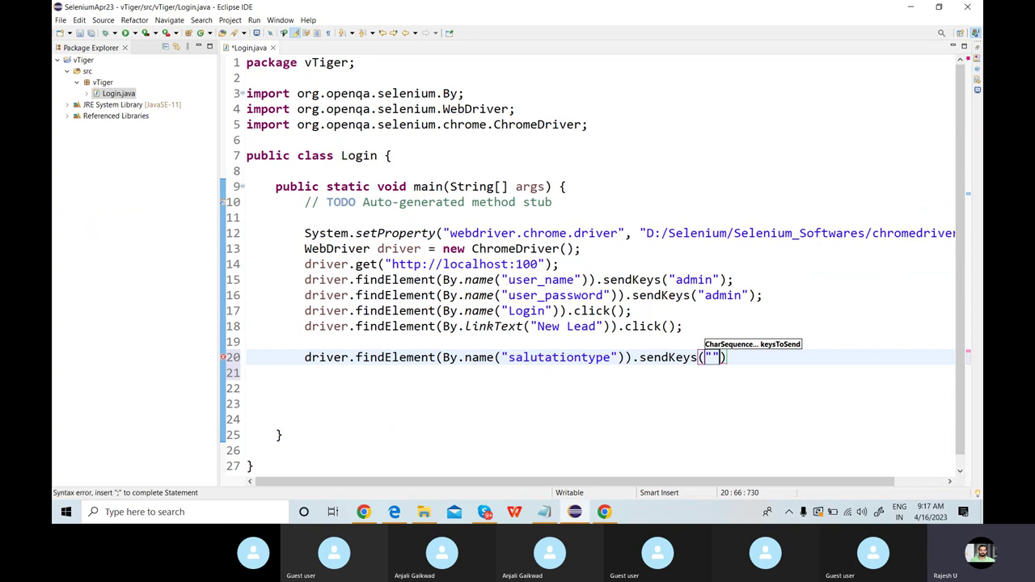
key("alt+Tab")
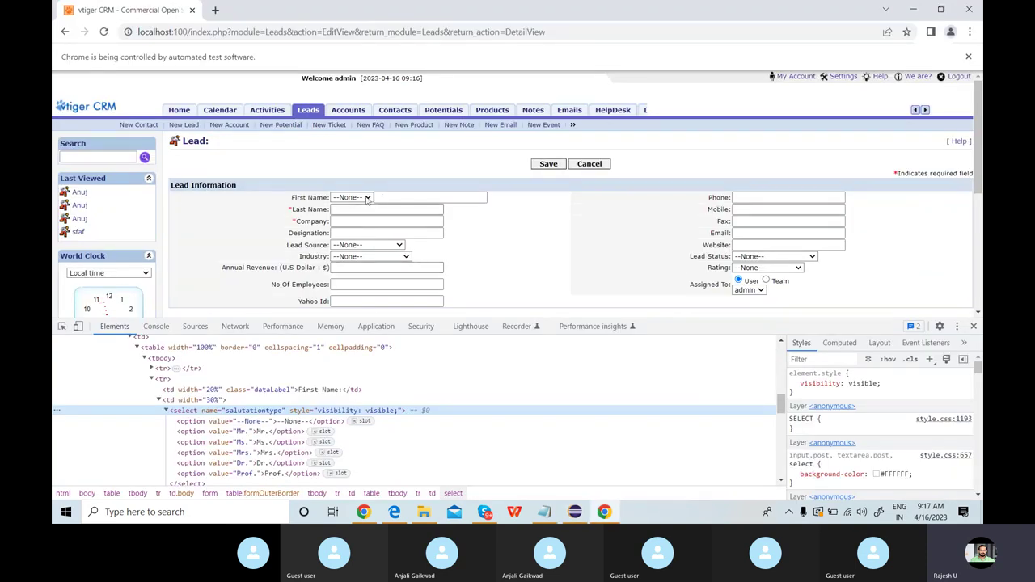
Open the salutation dropdown to confirm the Dr. option exists.
left_click(368, 199)
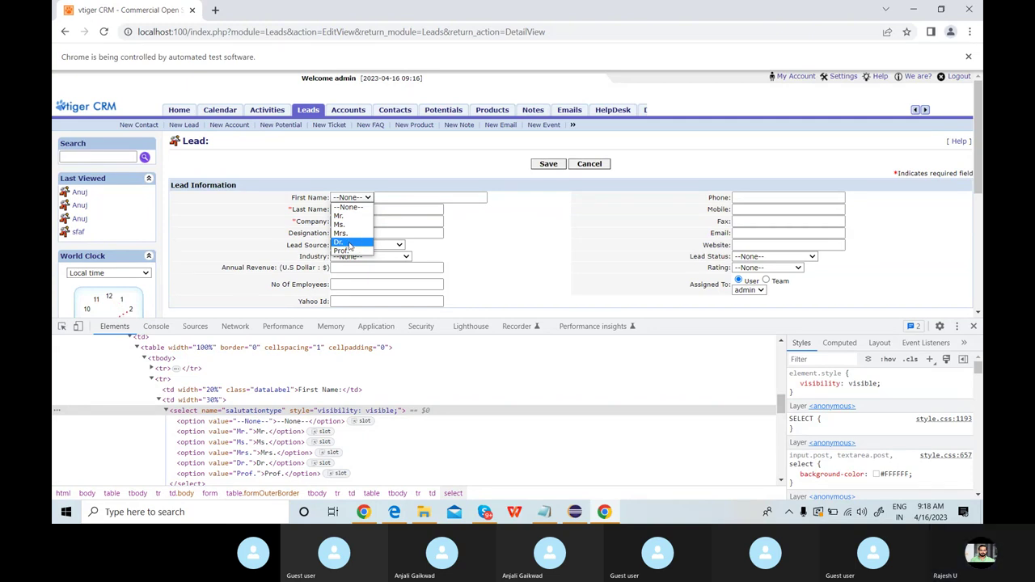
key("alt+Tab")
Complete line 20 as sendKeys("Dr."); with a closing semicolon.
type("D")
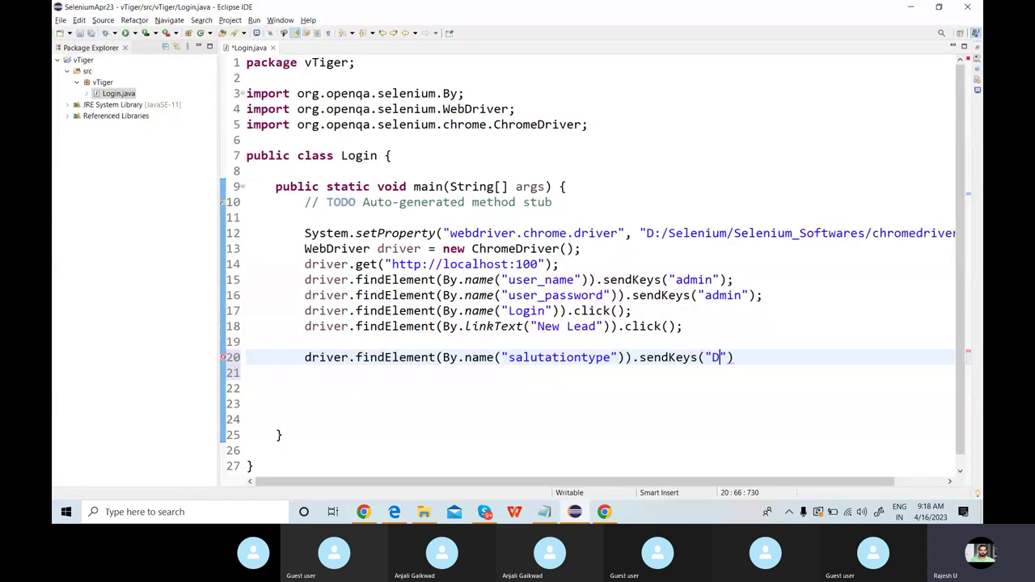
type("r.")
key("Left")
key("Left")
key("Left")
key("Left")
key("shift+Right")
key("shift+Right")
key("shift+Right")
key("shift+Right")
key("shift+Right")
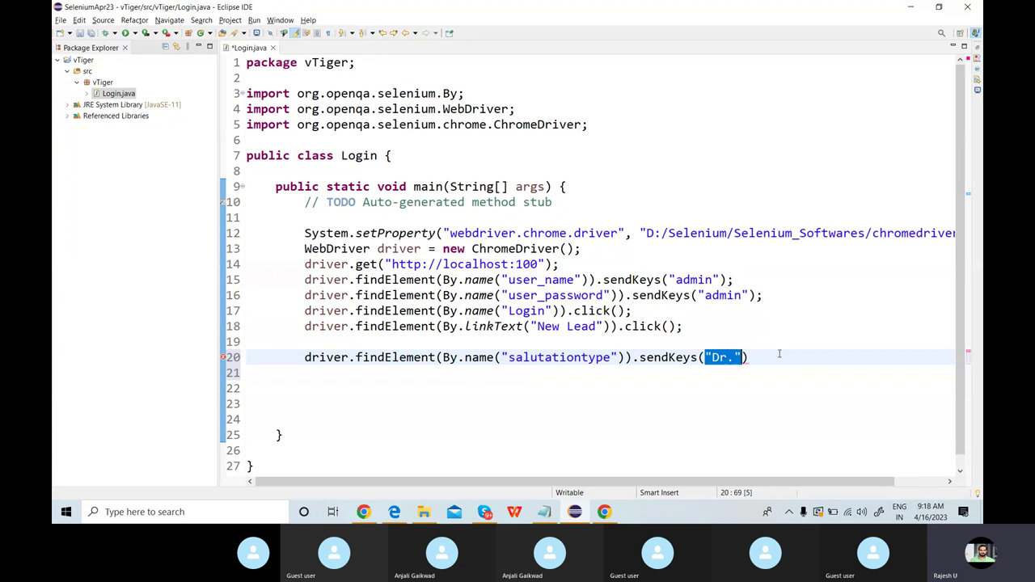
type(";")
key("ctrl+z")
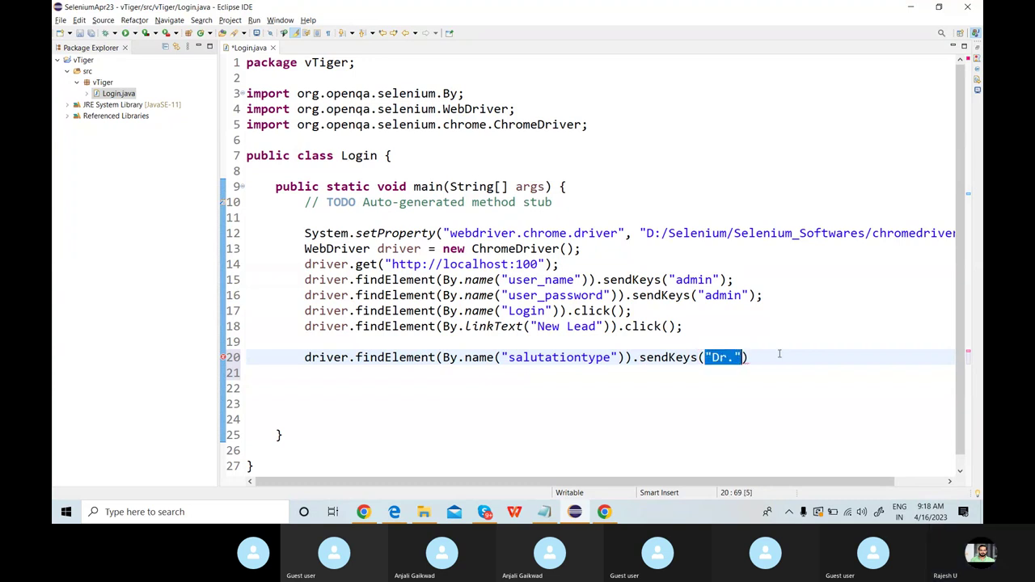
key("Right")
key("Right")
type(";")
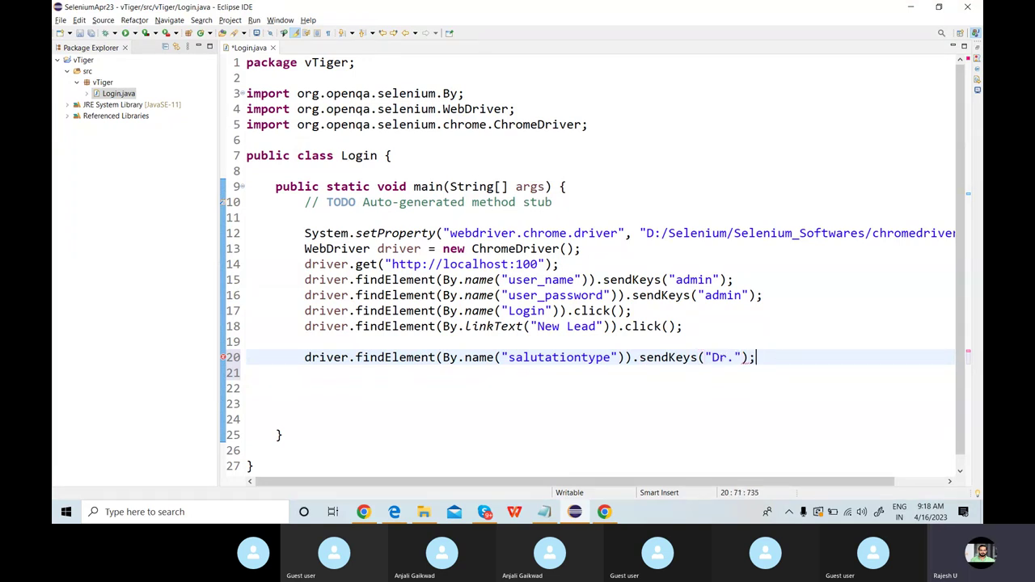
key("alt+Tab")
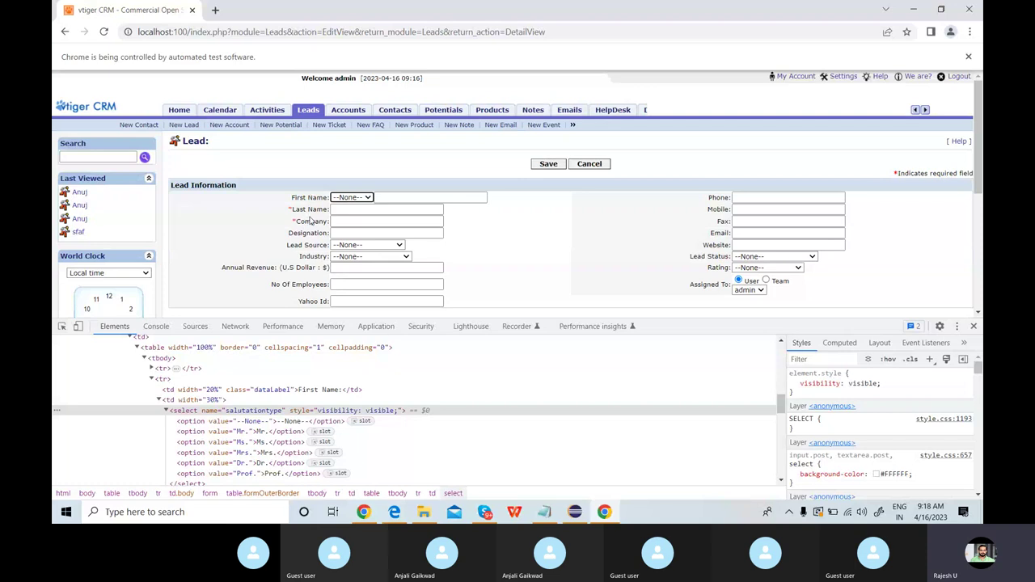
Inspect the Last Name text box and select its name value 'lastname' in DevTools.
left_click(417, 196)
left_click(416, 197)
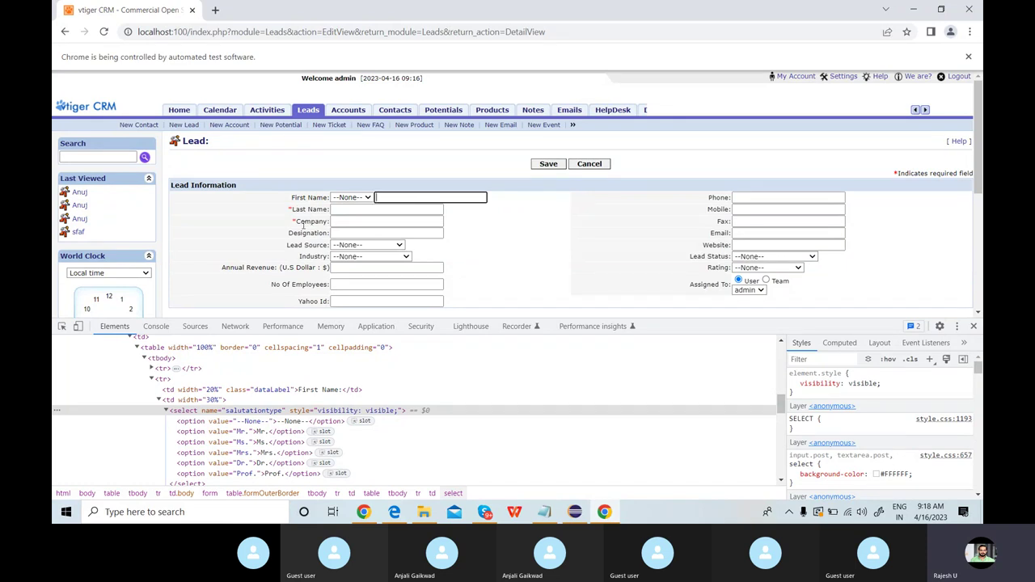
left_click(353, 209)
right_click(353, 209)
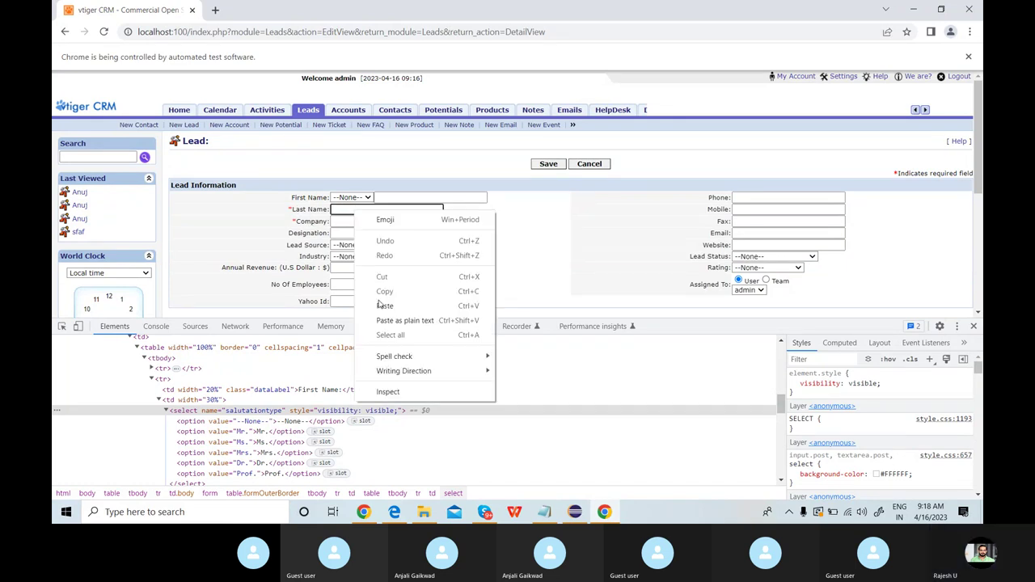
left_click(388, 392)
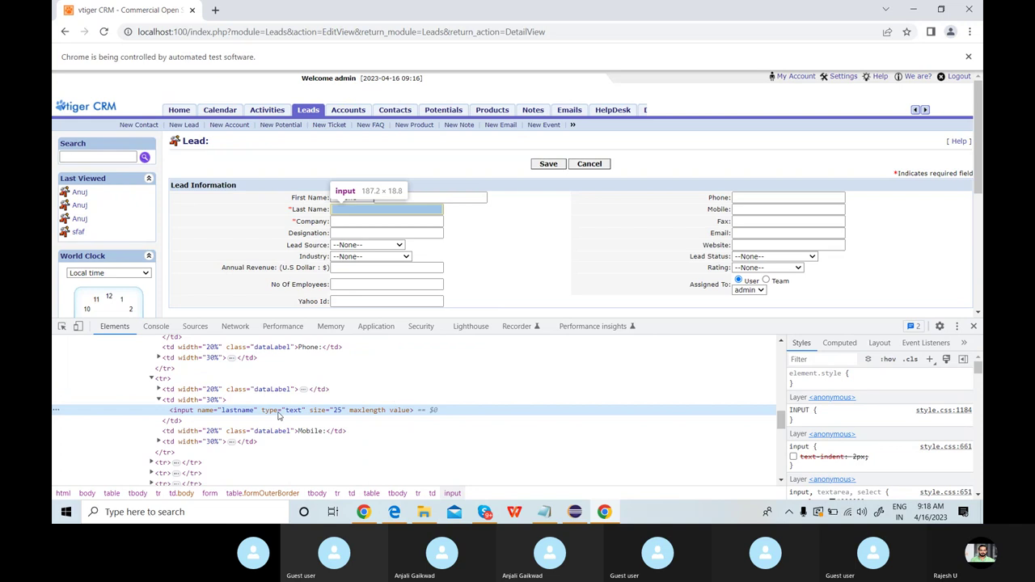
double_click(240, 414)
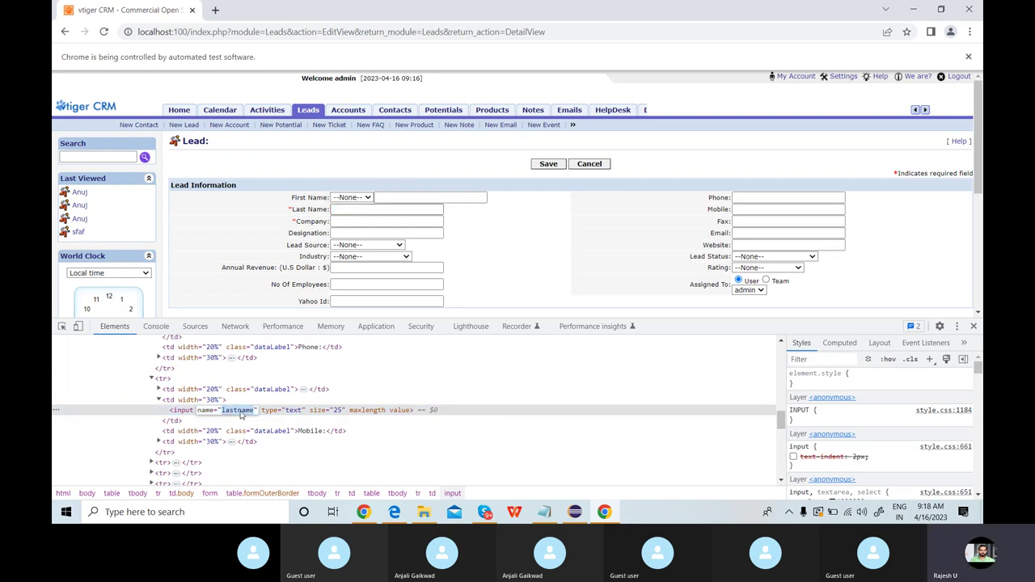